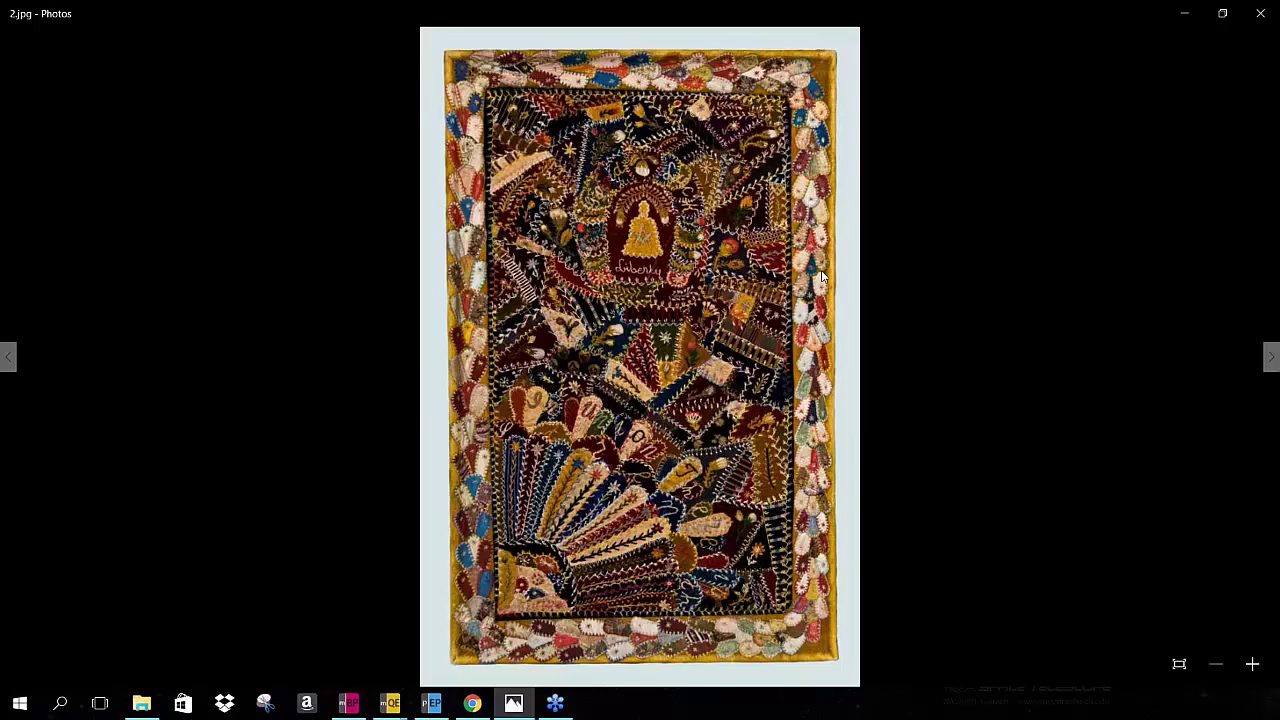
# Look through the crazy quilt sample photos one by one, from 2.jpg through to the seam treatment chart z.jpg
pyautogui.click(1271, 356)
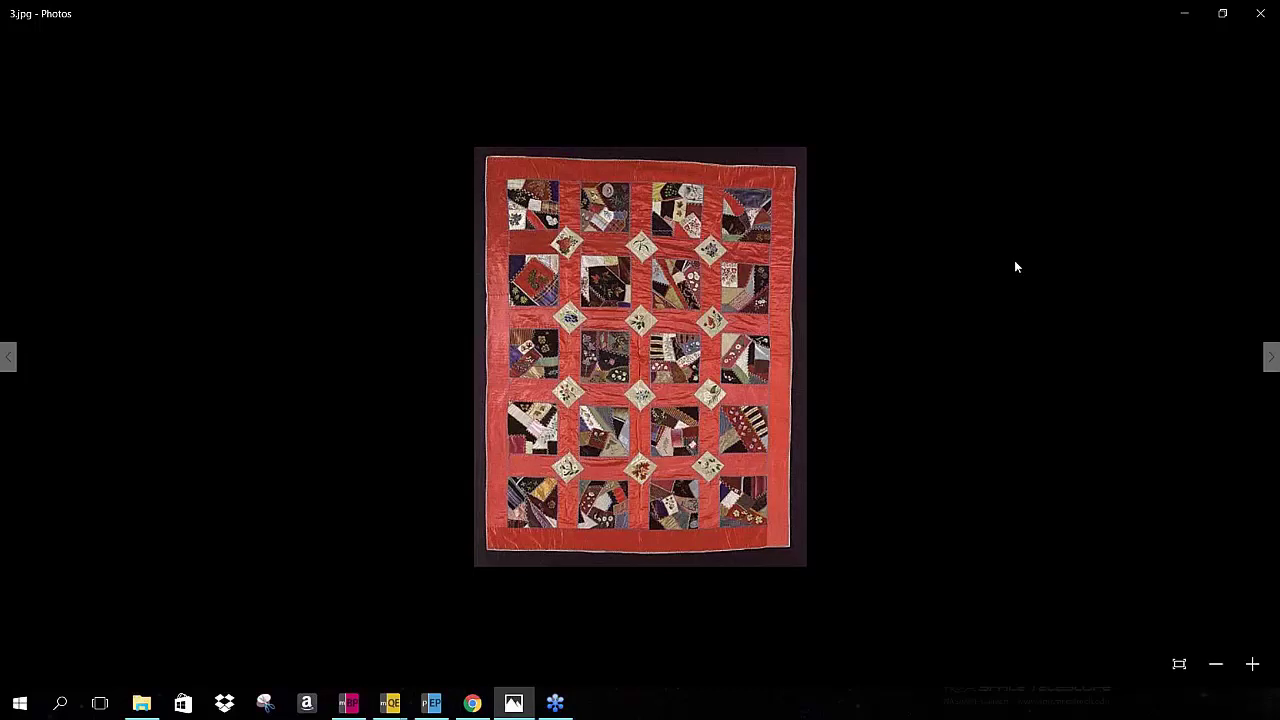
pyautogui.press('Right')
pyautogui.press('Left')
pyautogui.click(1271, 357)
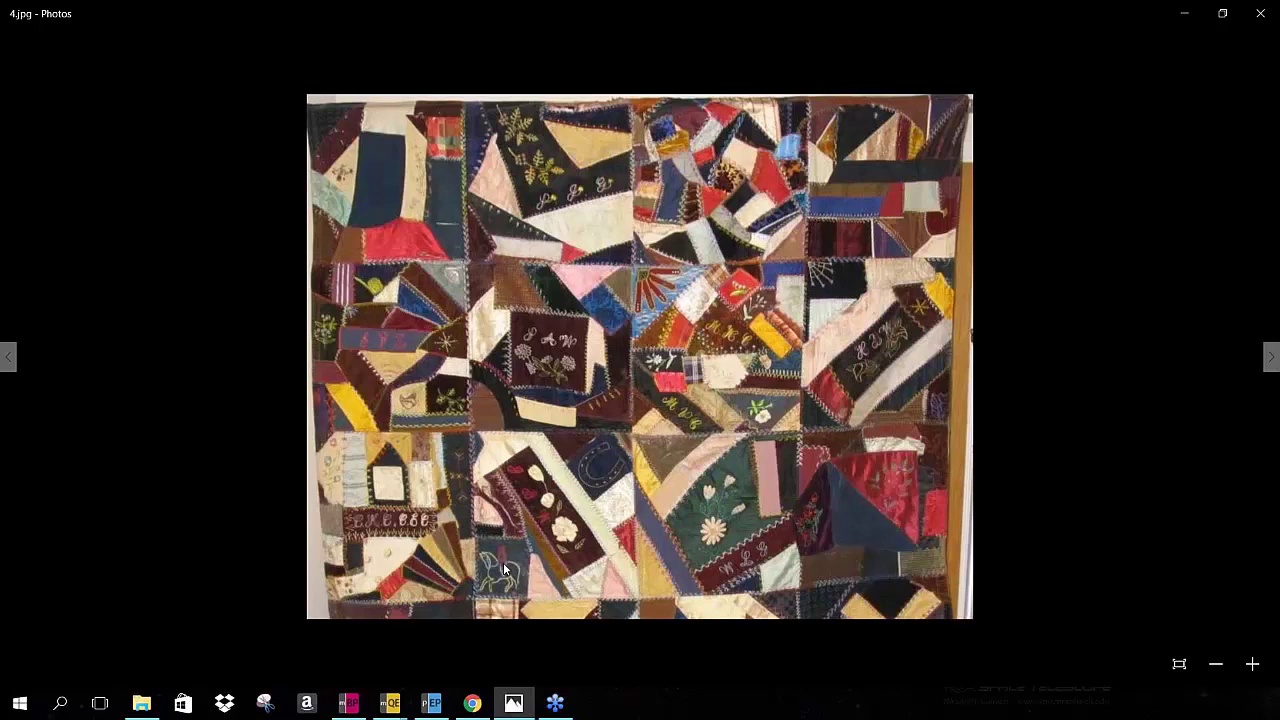
pyautogui.click(722, 537)
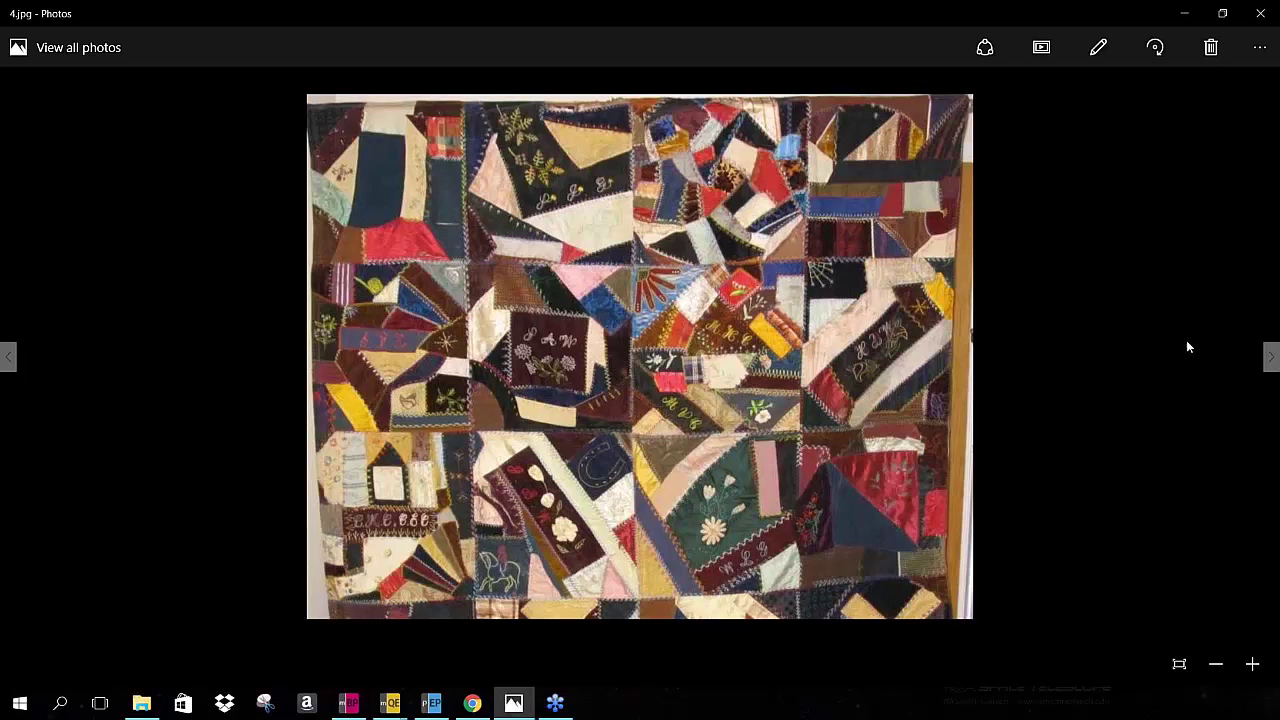
pyautogui.click(1271, 358)
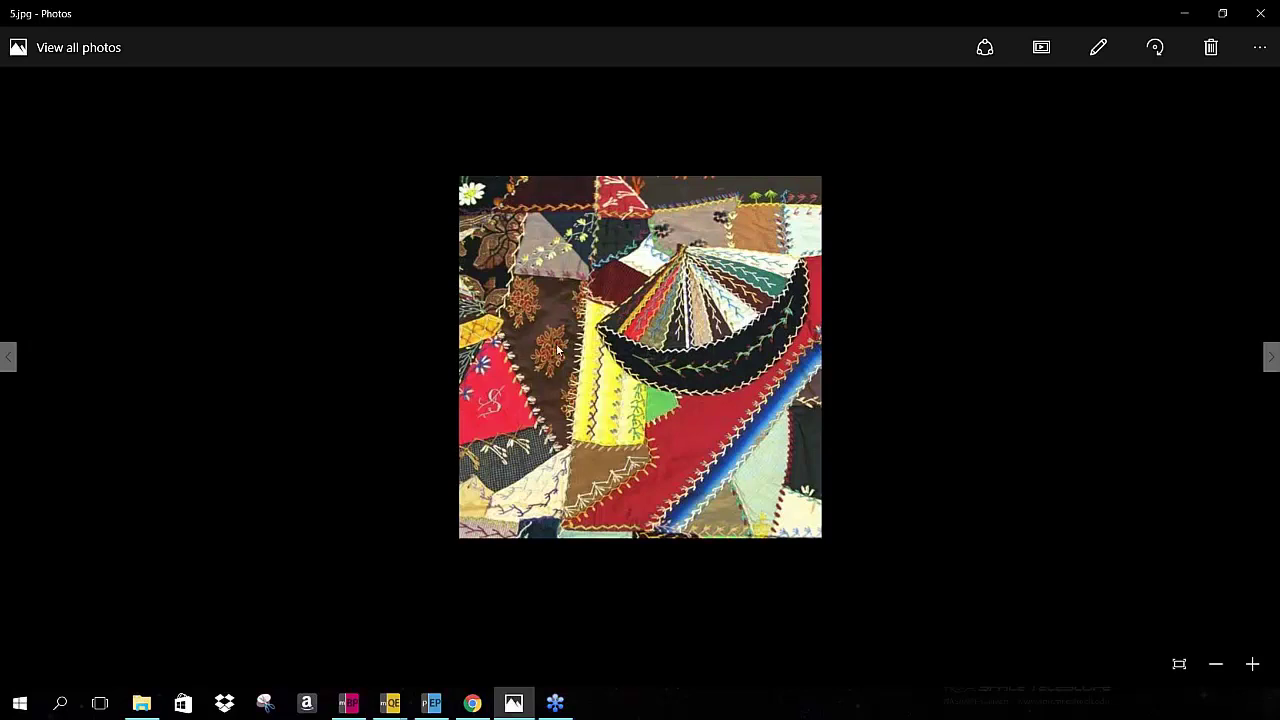
pyautogui.click(1272, 358)
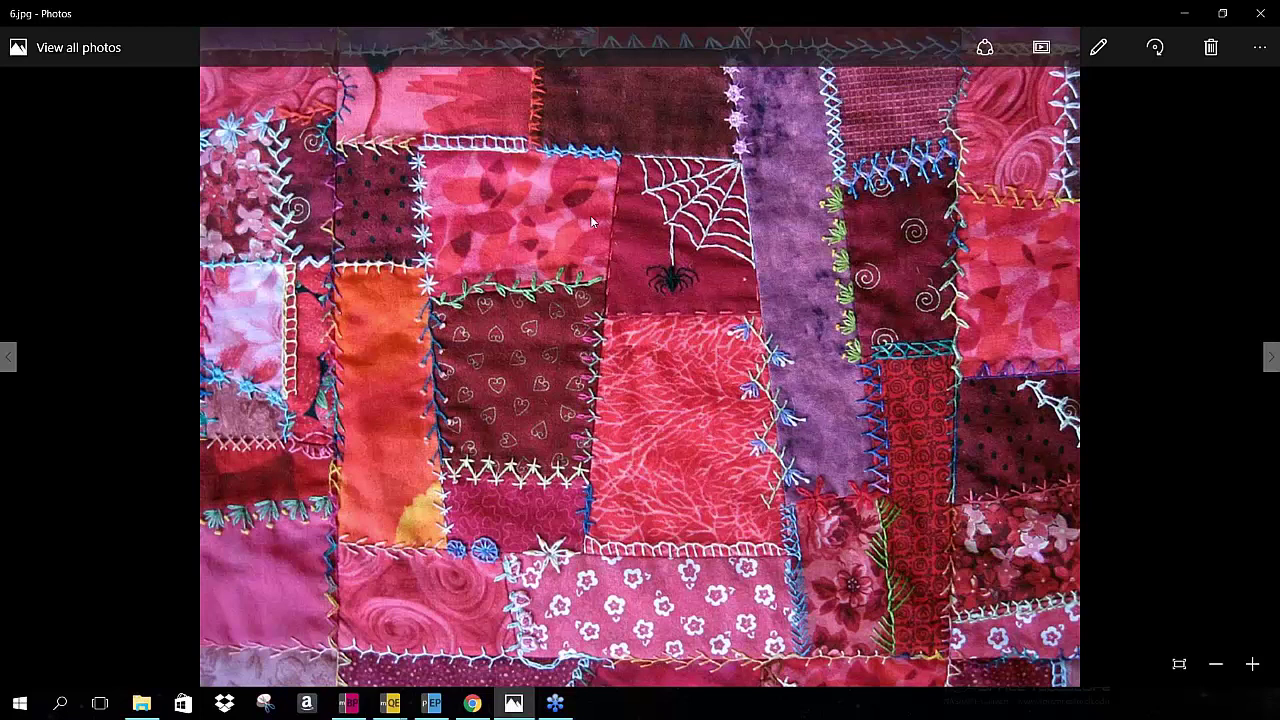
pyautogui.click(1271, 360)
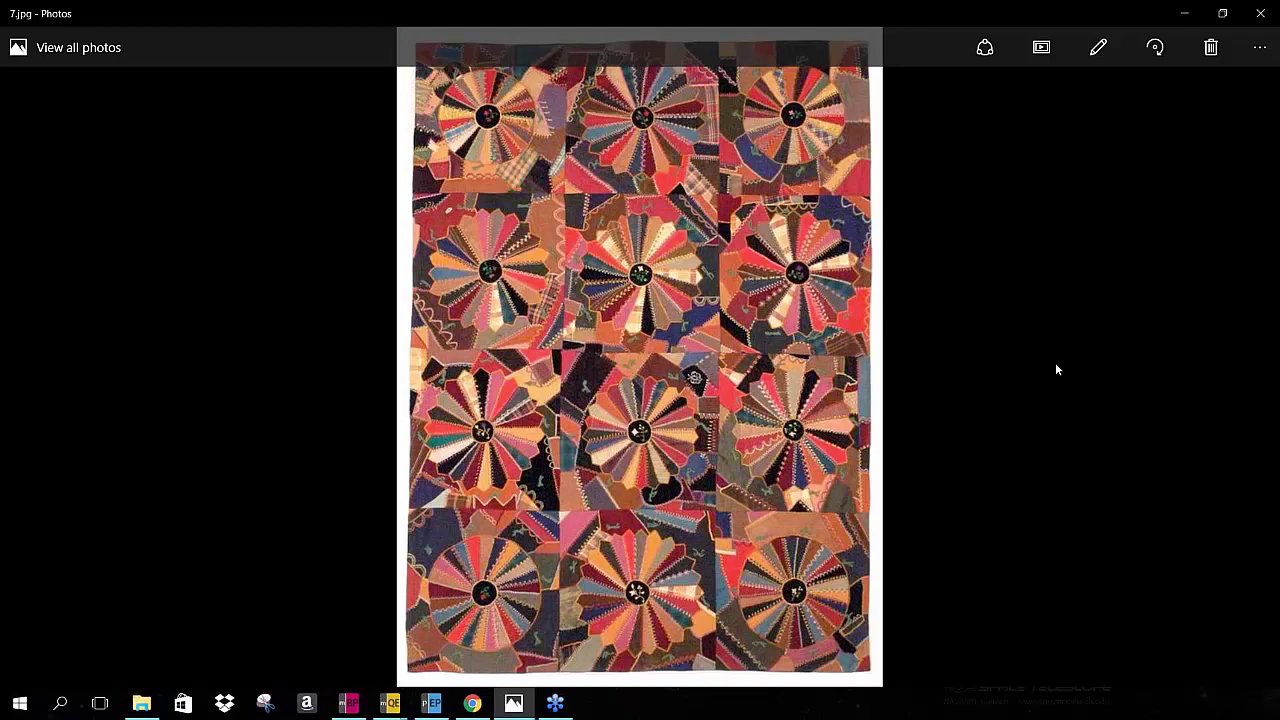
pyautogui.moveTo(1137, 214)
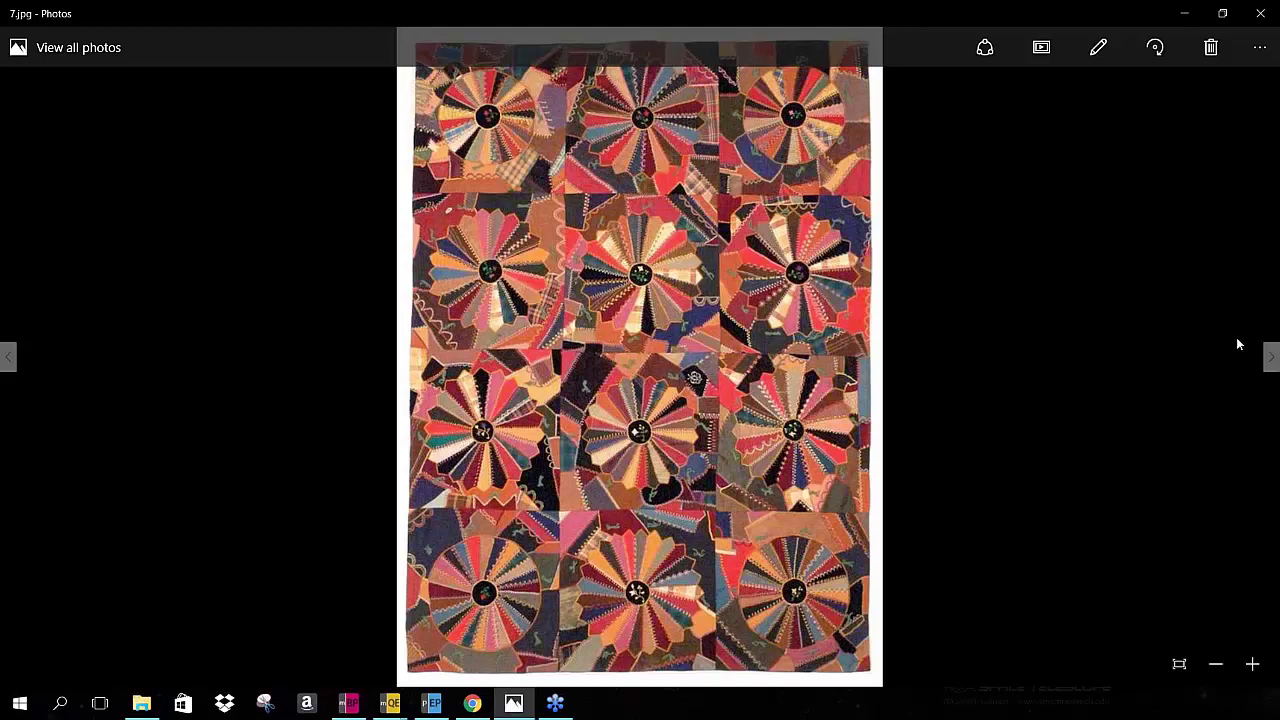
pyautogui.click(1271, 357)
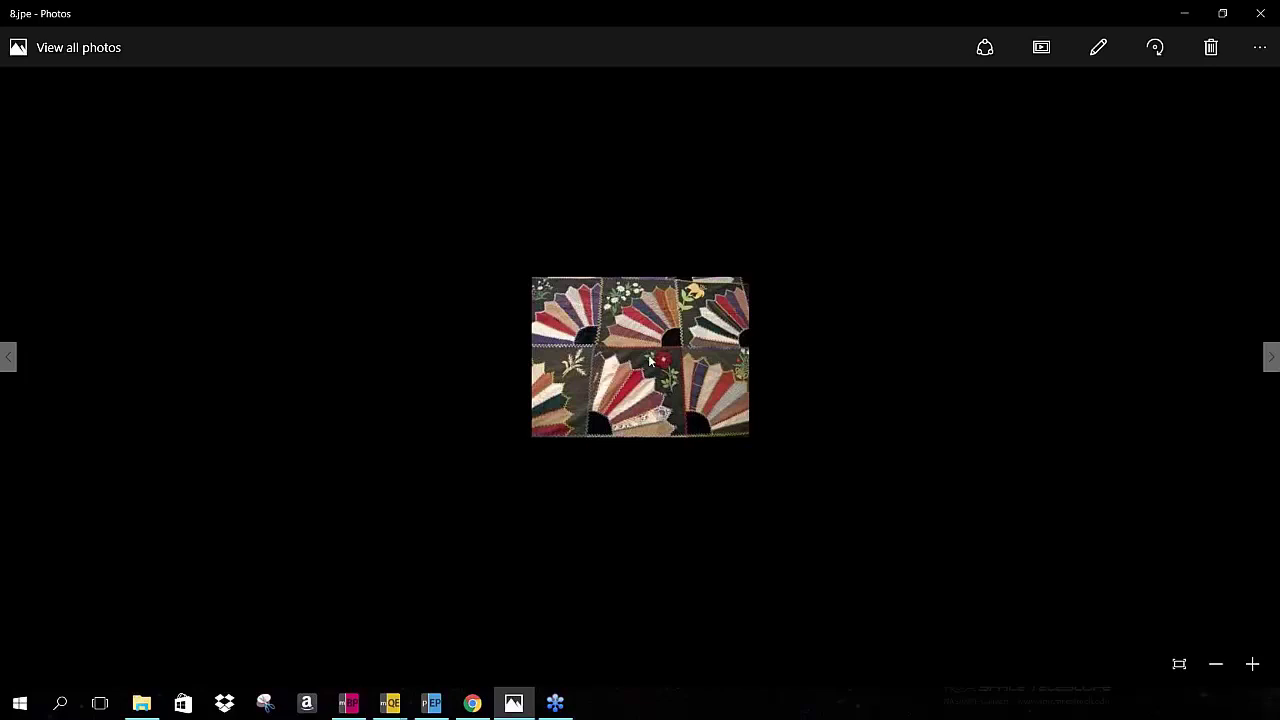
pyautogui.click(1271, 358)
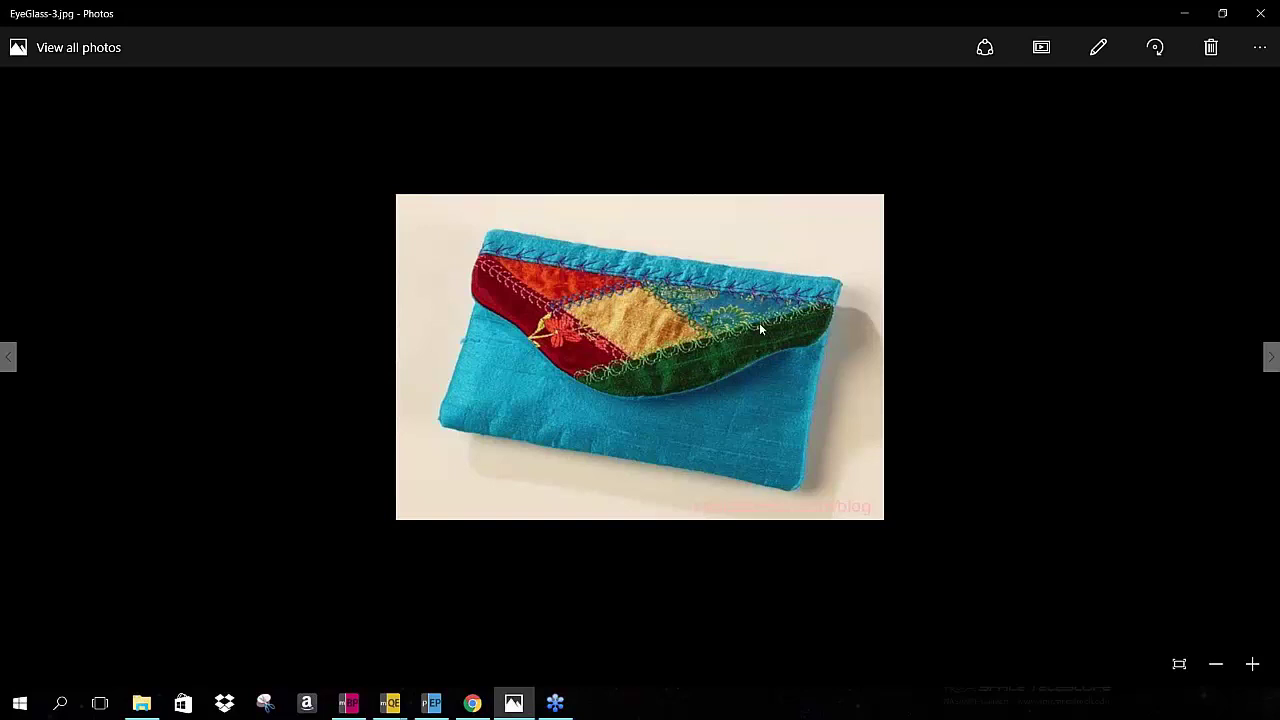
pyautogui.click(1271, 357)
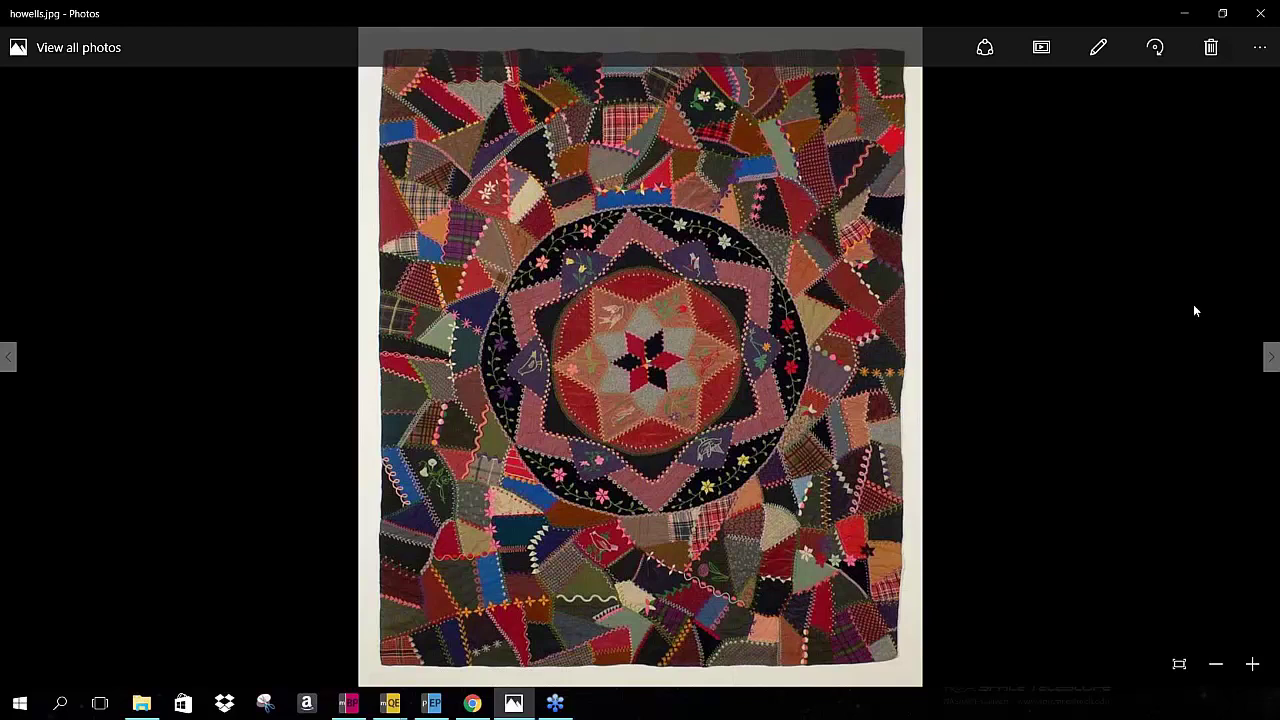
pyautogui.click(1272, 358)
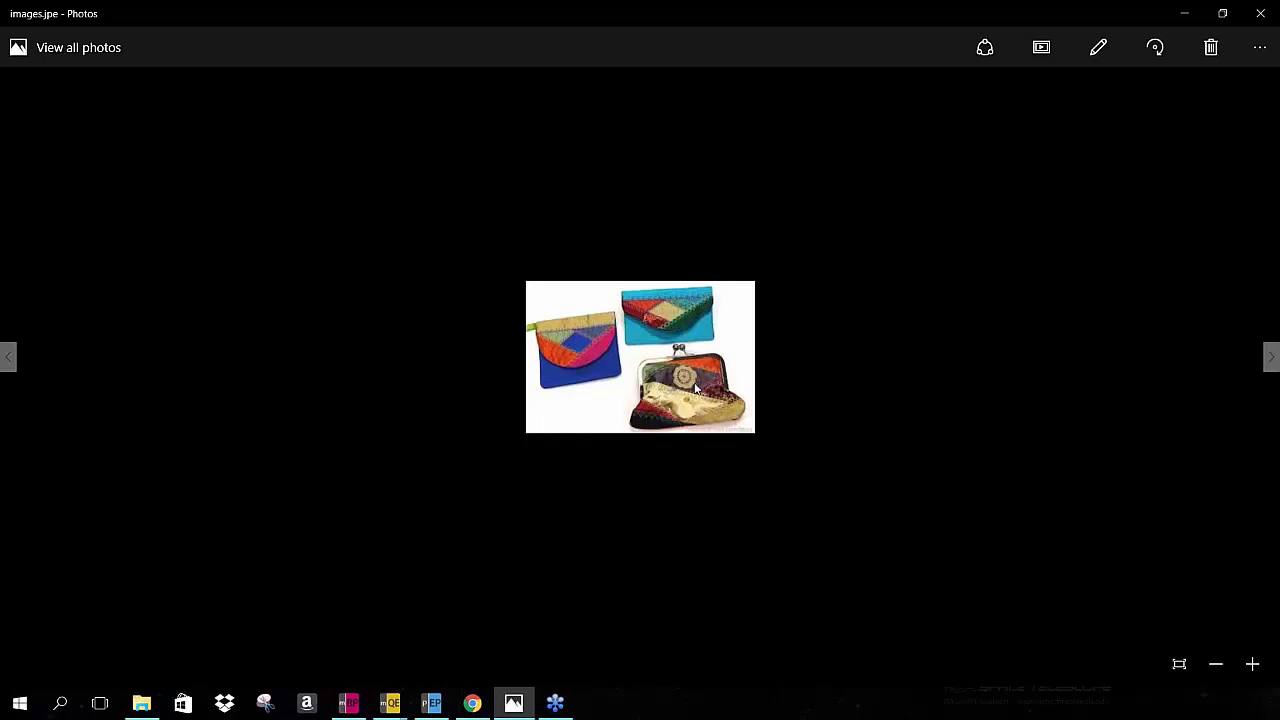
pyautogui.click(1271, 357)
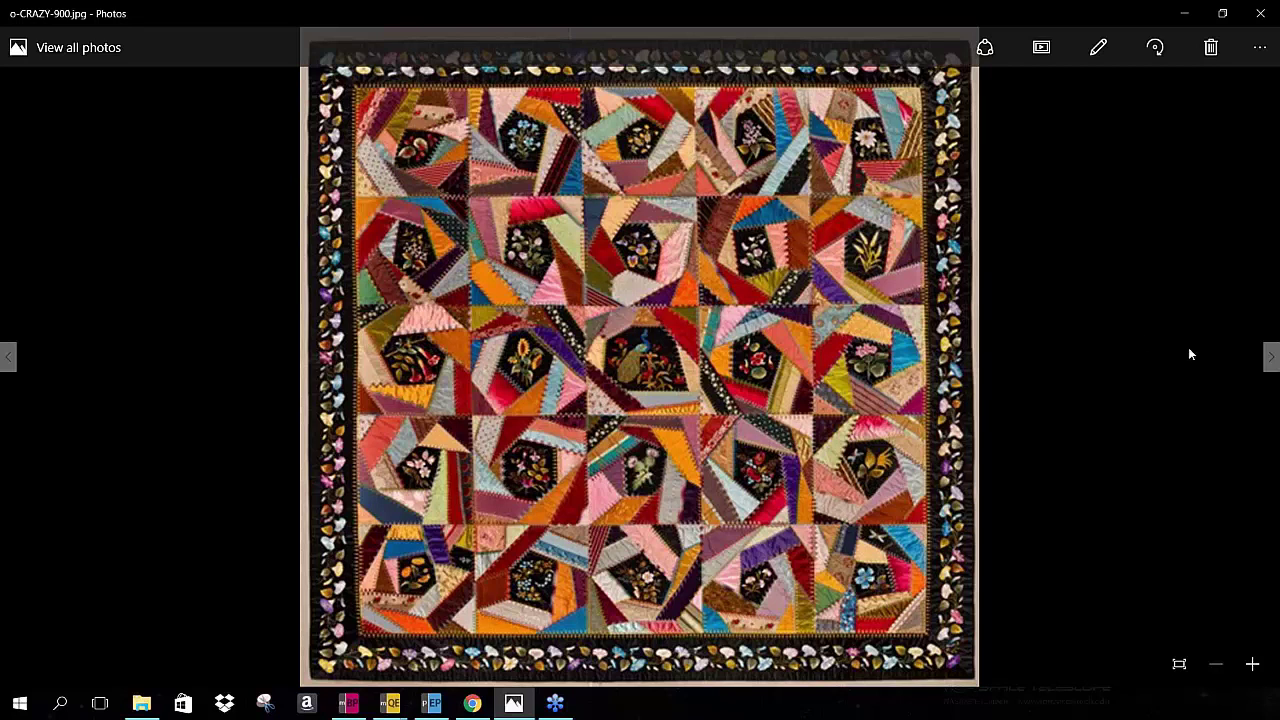
pyautogui.click(1270, 360)
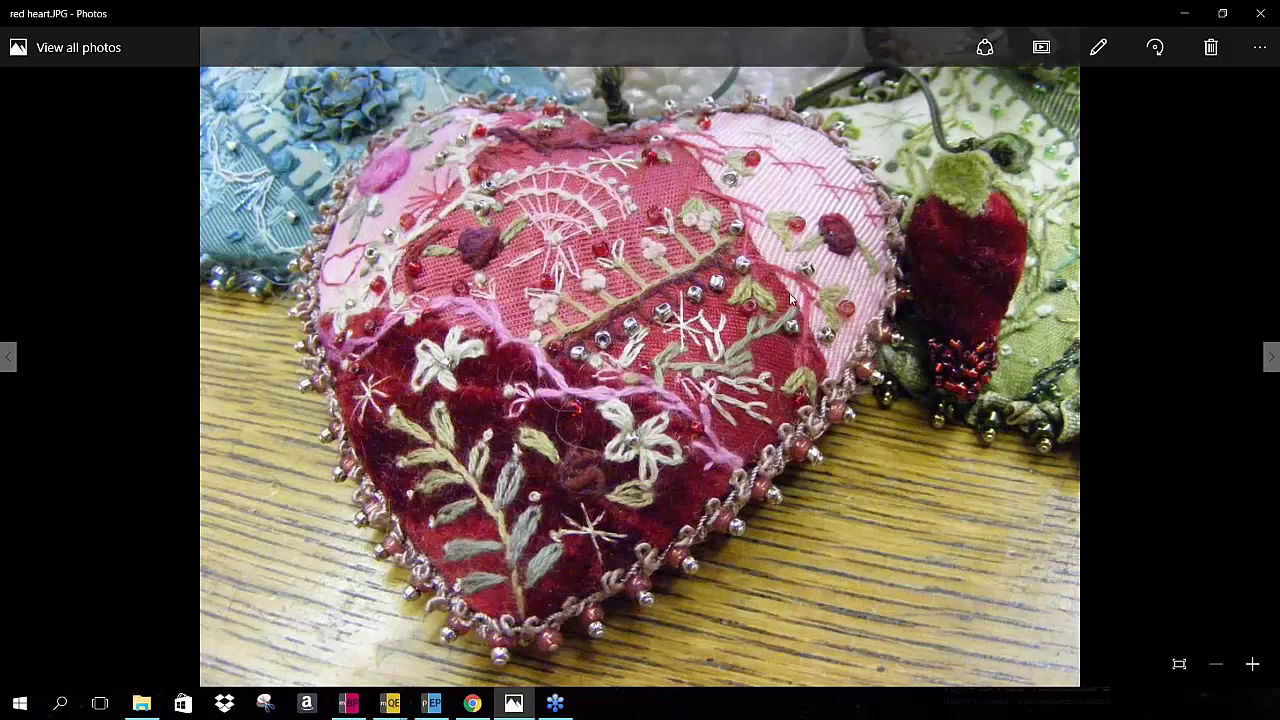
pyautogui.click(1272, 357)
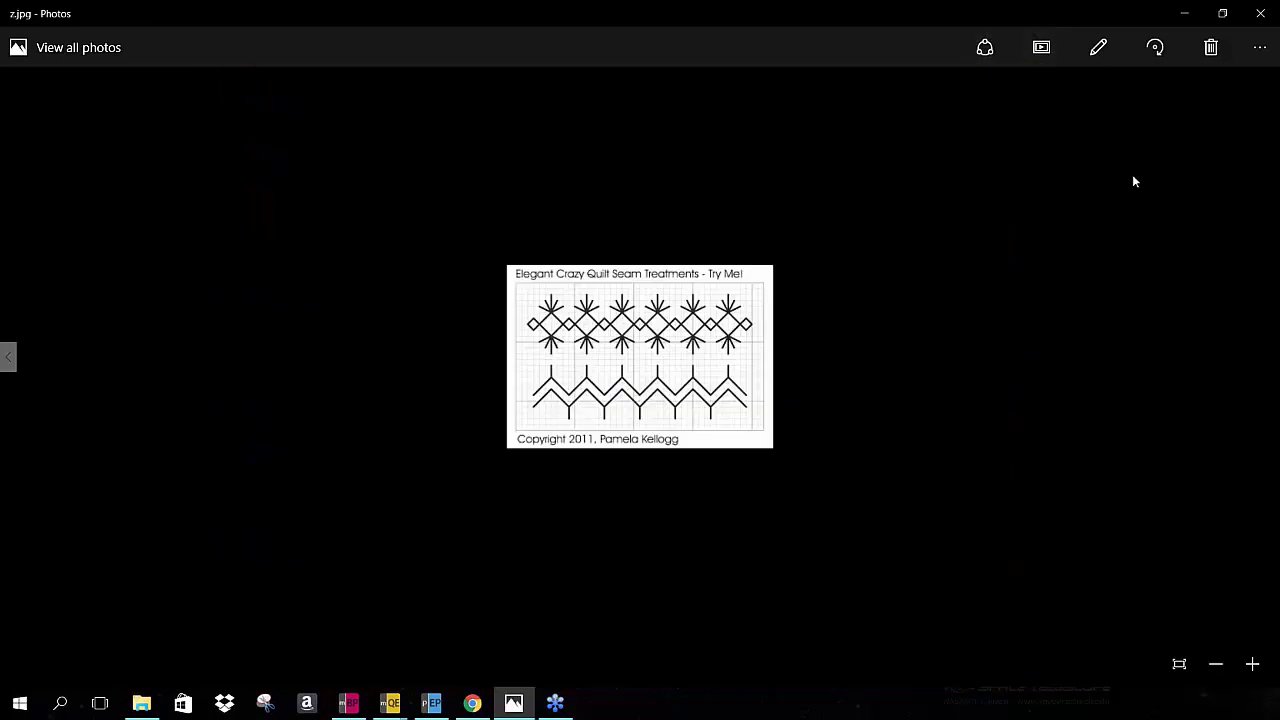
# Switch to My Quilt Embellisher with CrazyFan.c2s, maximize its window and bring the whole fan design into view
pyautogui.click(1183, 19)
pyautogui.moveTo(348, 711)
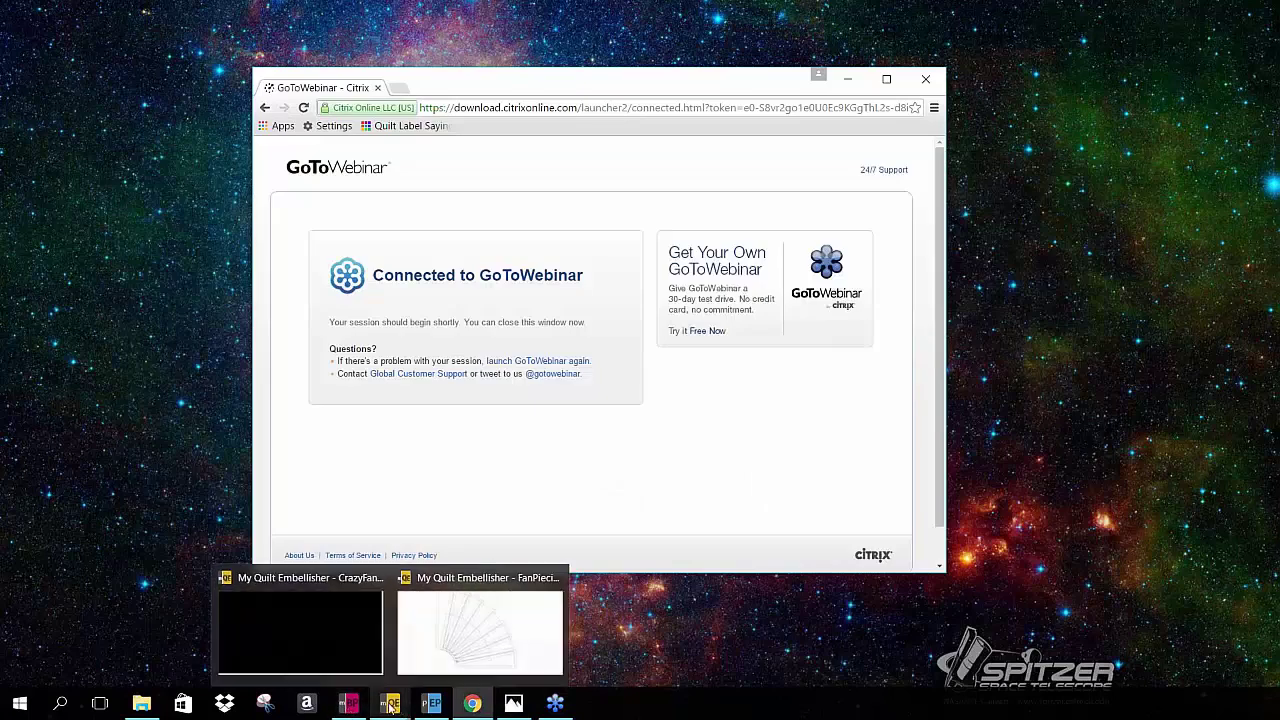
pyautogui.click(390, 708)
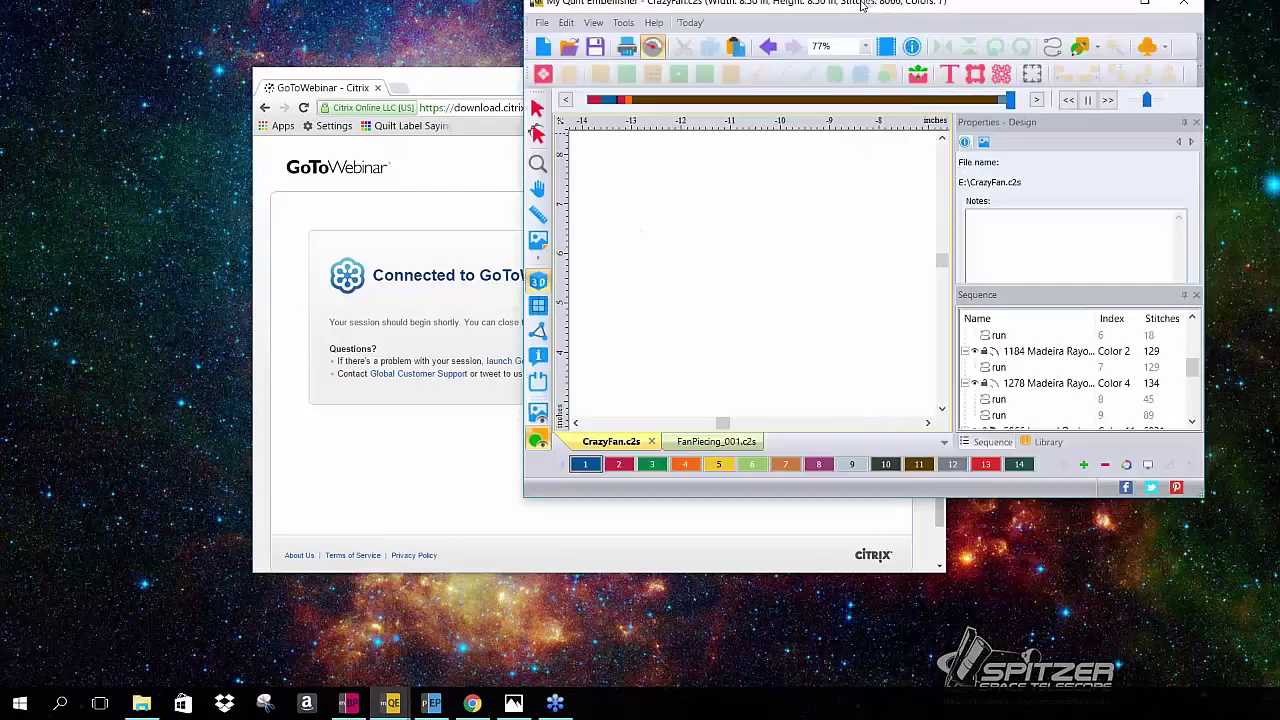
pyautogui.moveTo(860, 6); pyautogui.dragTo(637, 46)
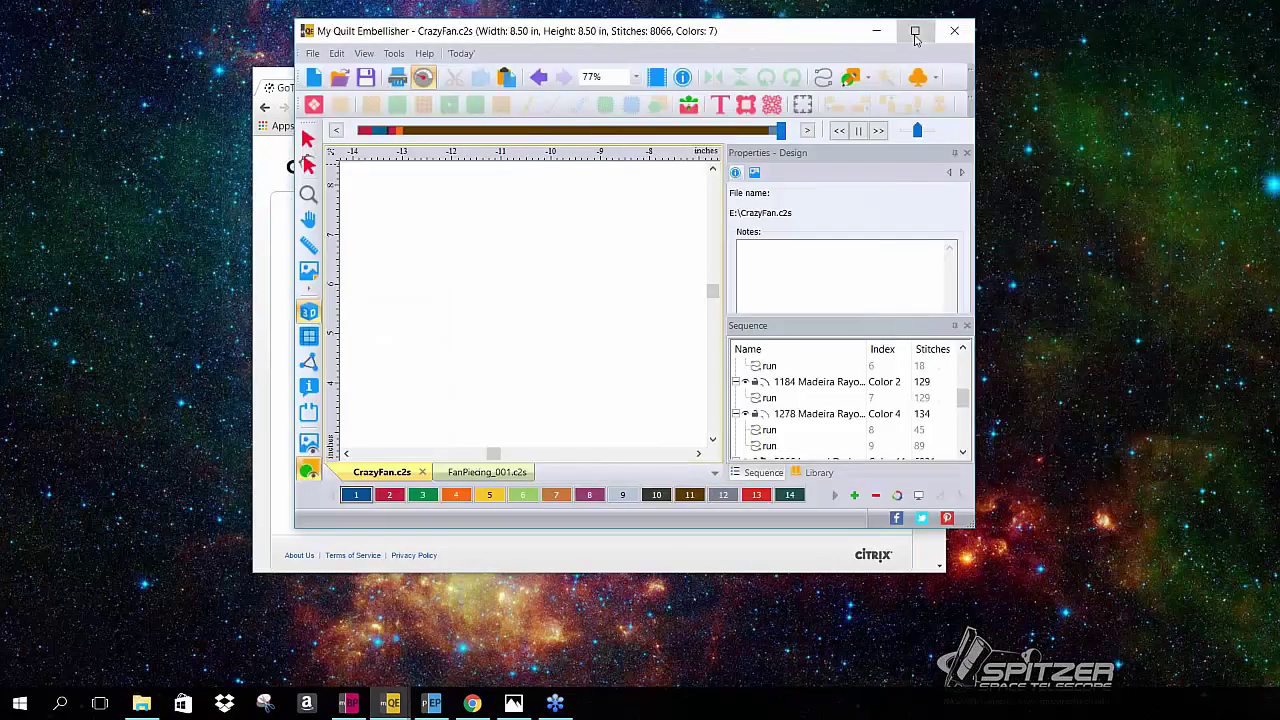
pyautogui.doubleClick(915, 45)
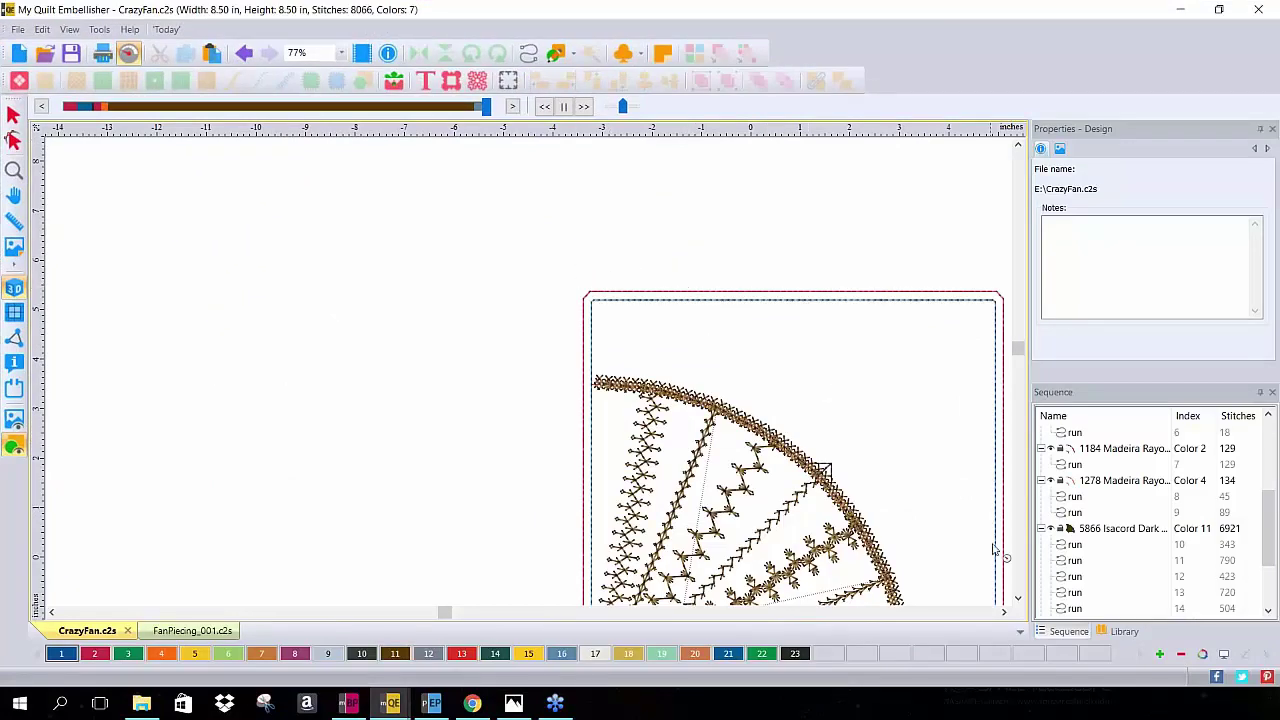
pyautogui.click(1004, 612)
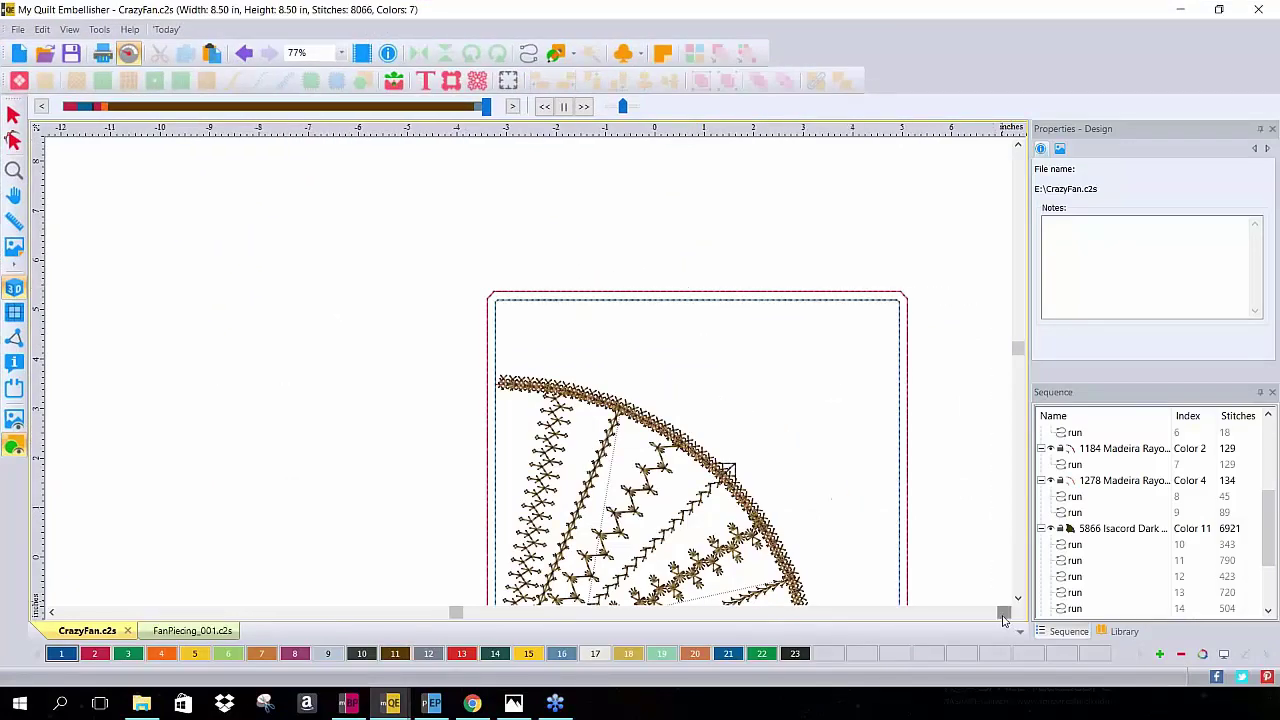
pyautogui.click(1004, 612)
pyautogui.scroll(-3, 962, 520)
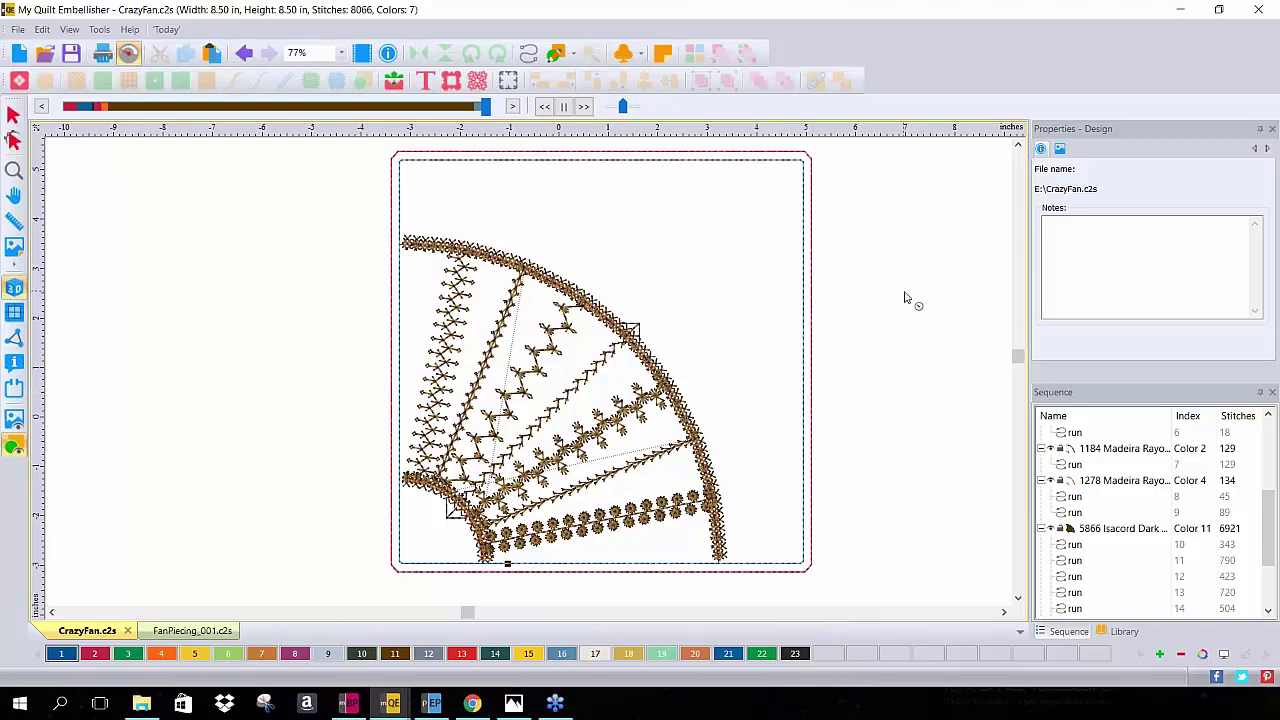
# Start a new blank design and browse the Wacky Blocks category of the quilt block library
pyautogui.click(18, 55)
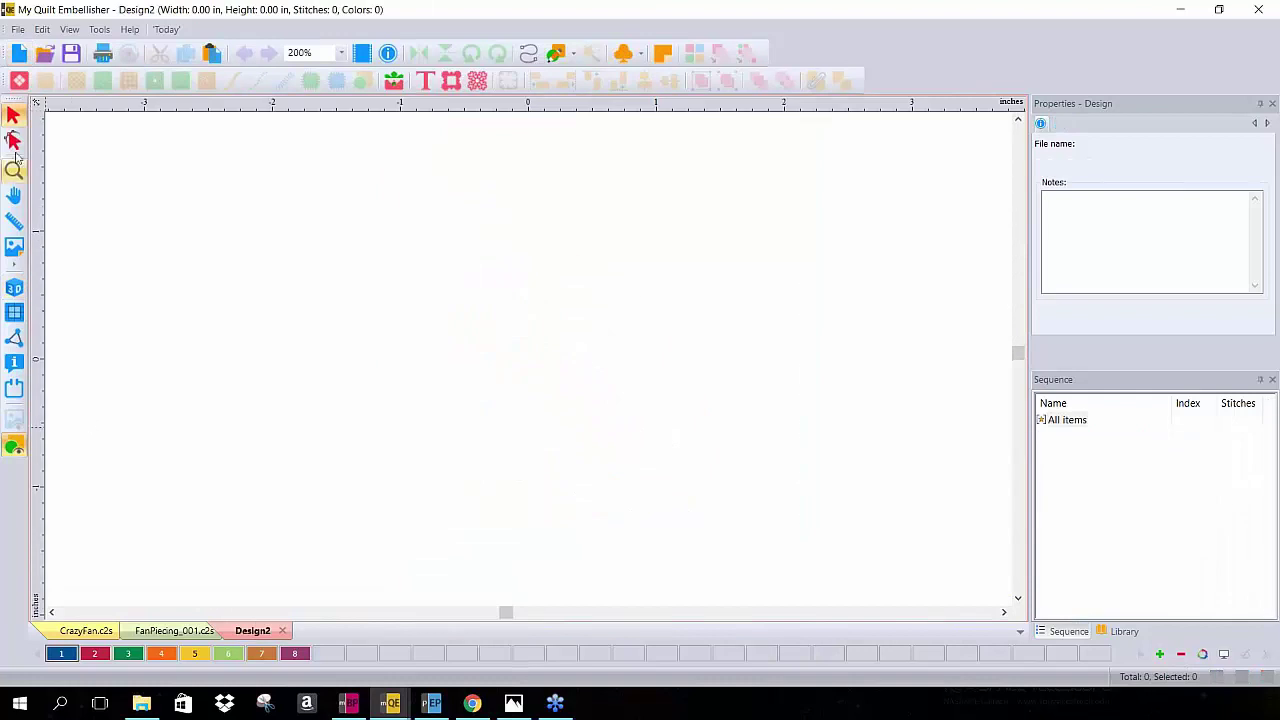
pyautogui.click(19, 82)
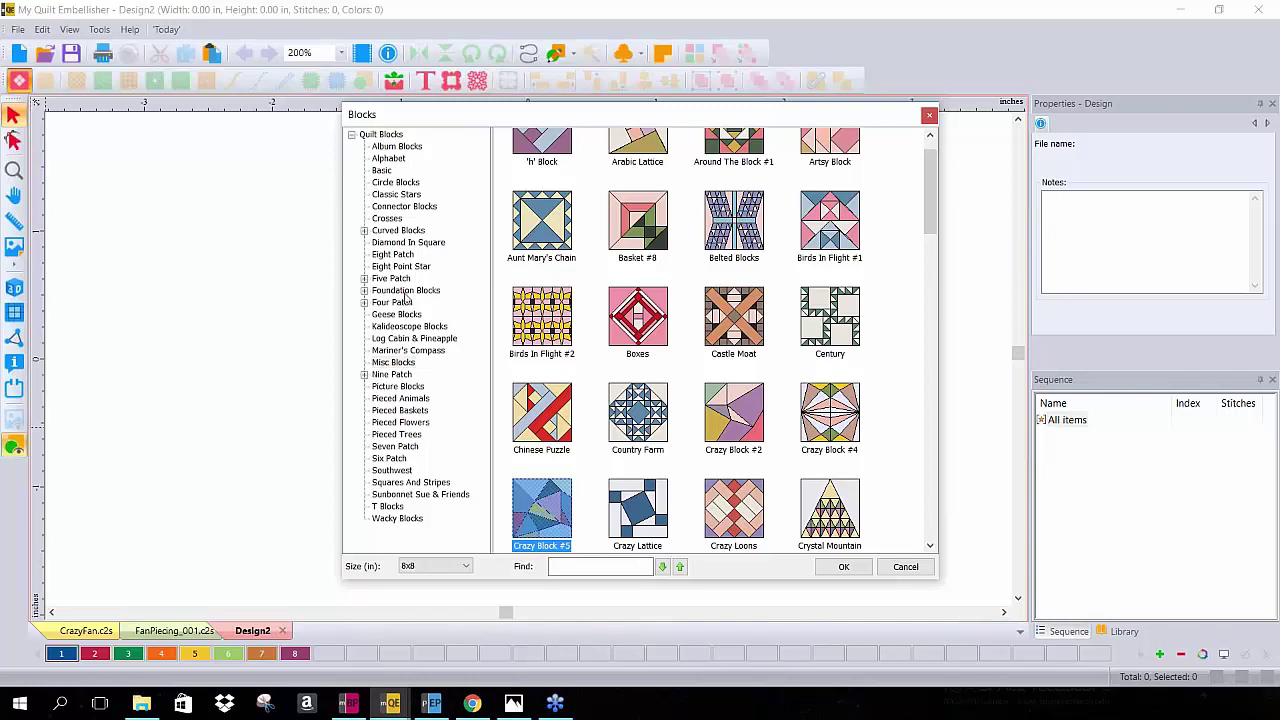
pyautogui.click(405, 519)
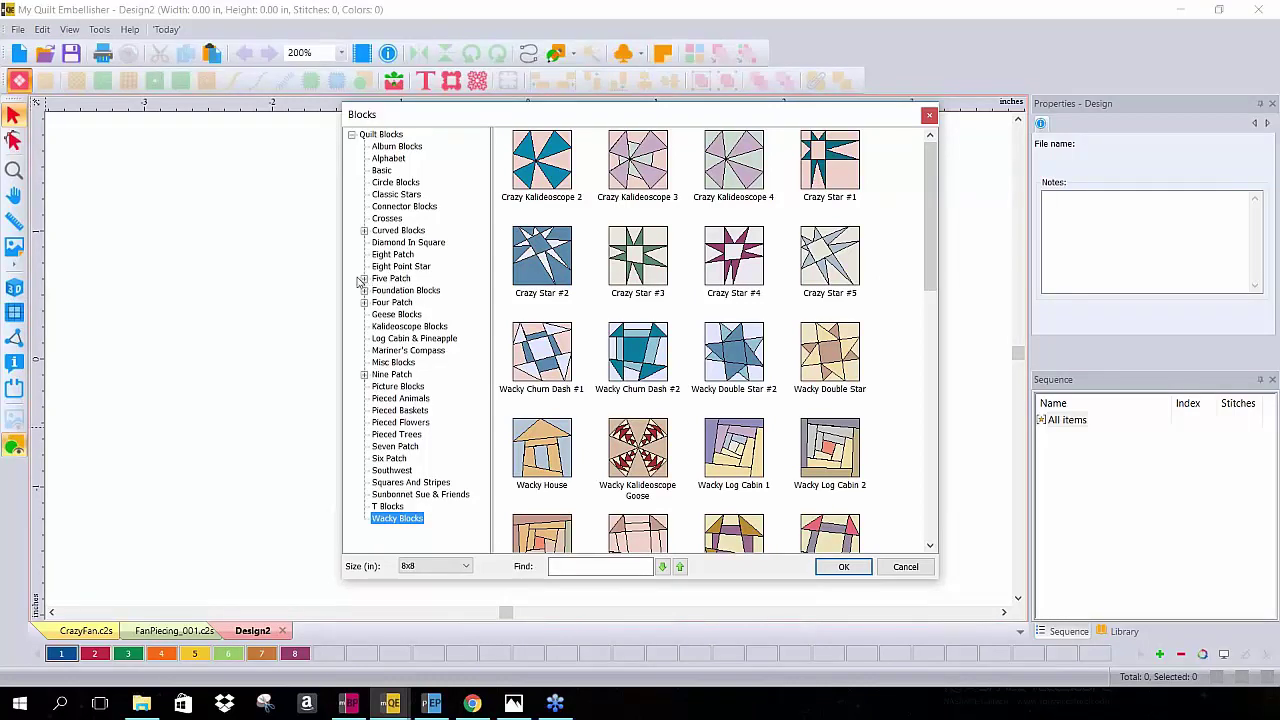
pyautogui.scroll(-10, 750, 318)
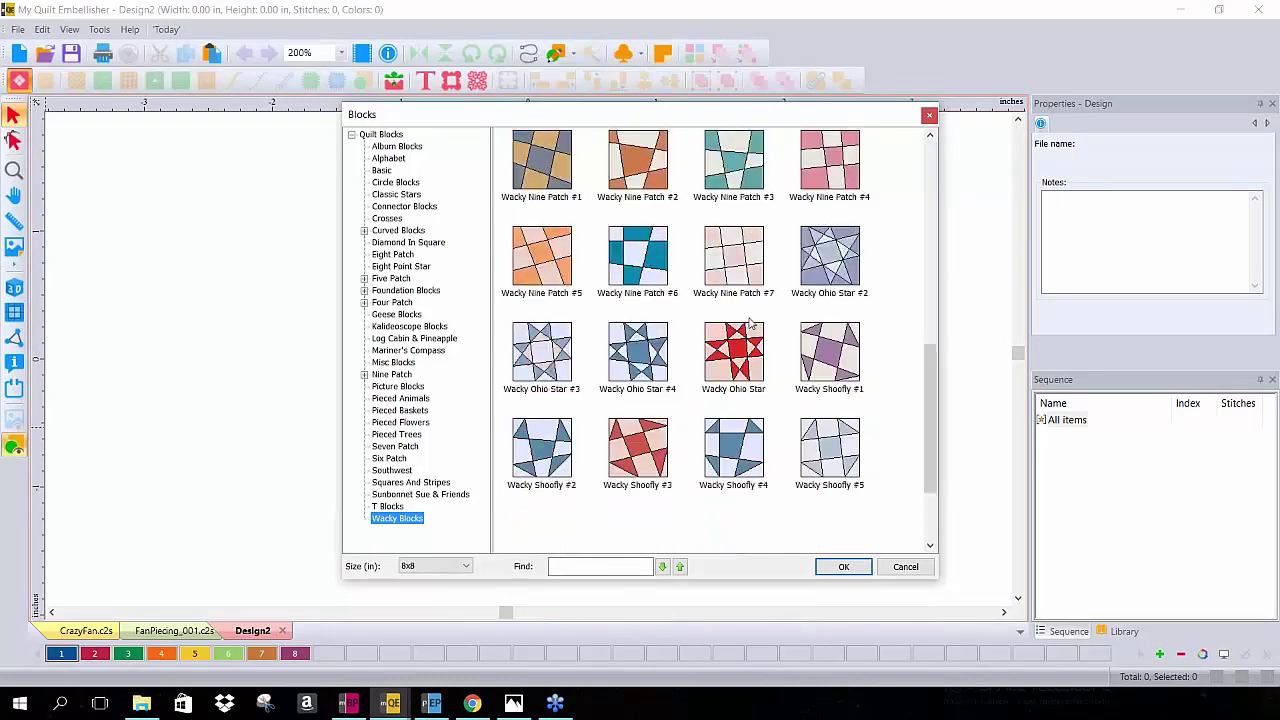
pyautogui.scroll(4, 750, 318)
# Search the quilt block library for "fan" and insert the curved Fan Quilt block at 8x8 inches
pyautogui.click(606, 566)
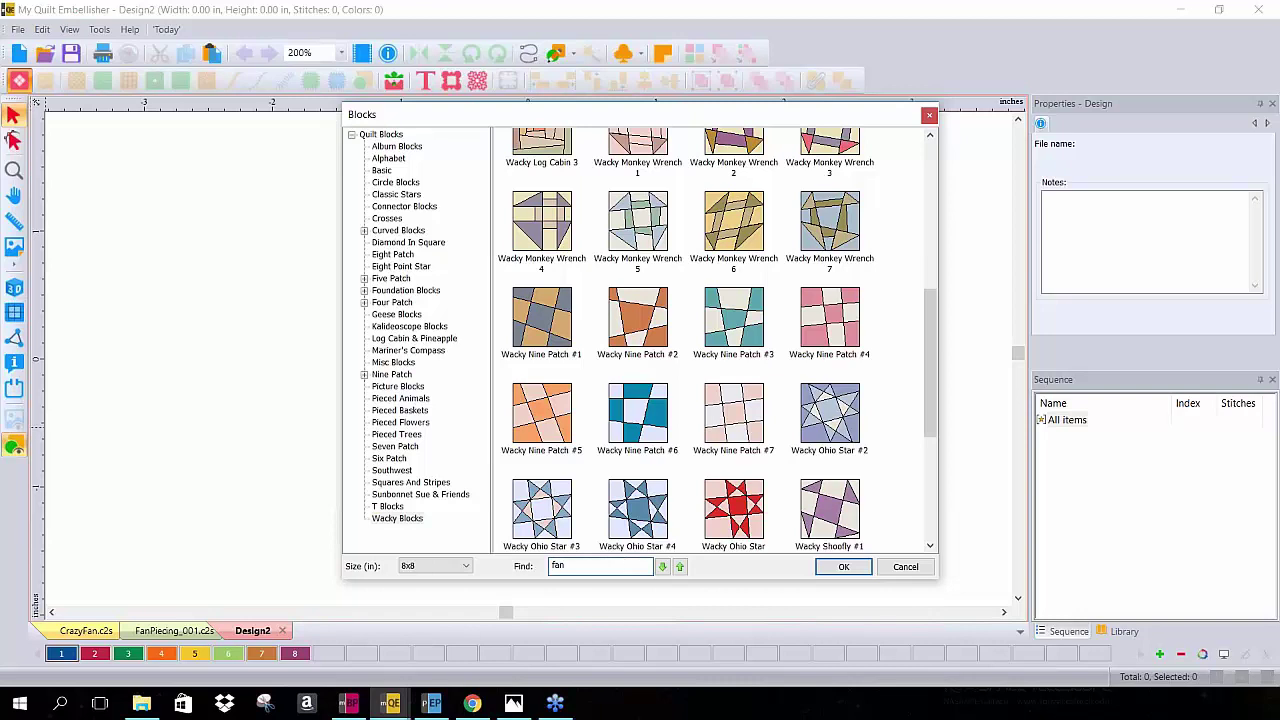
pyautogui.click(625, 564)
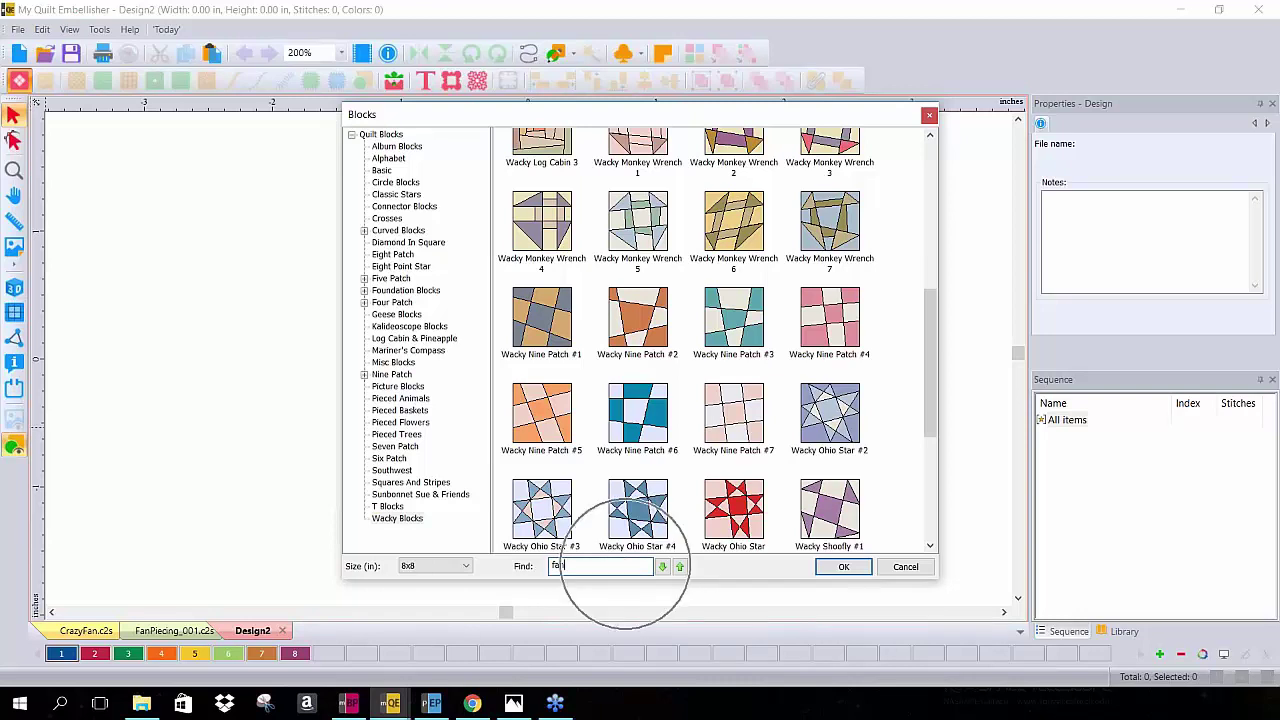
pyautogui.click(663, 567)
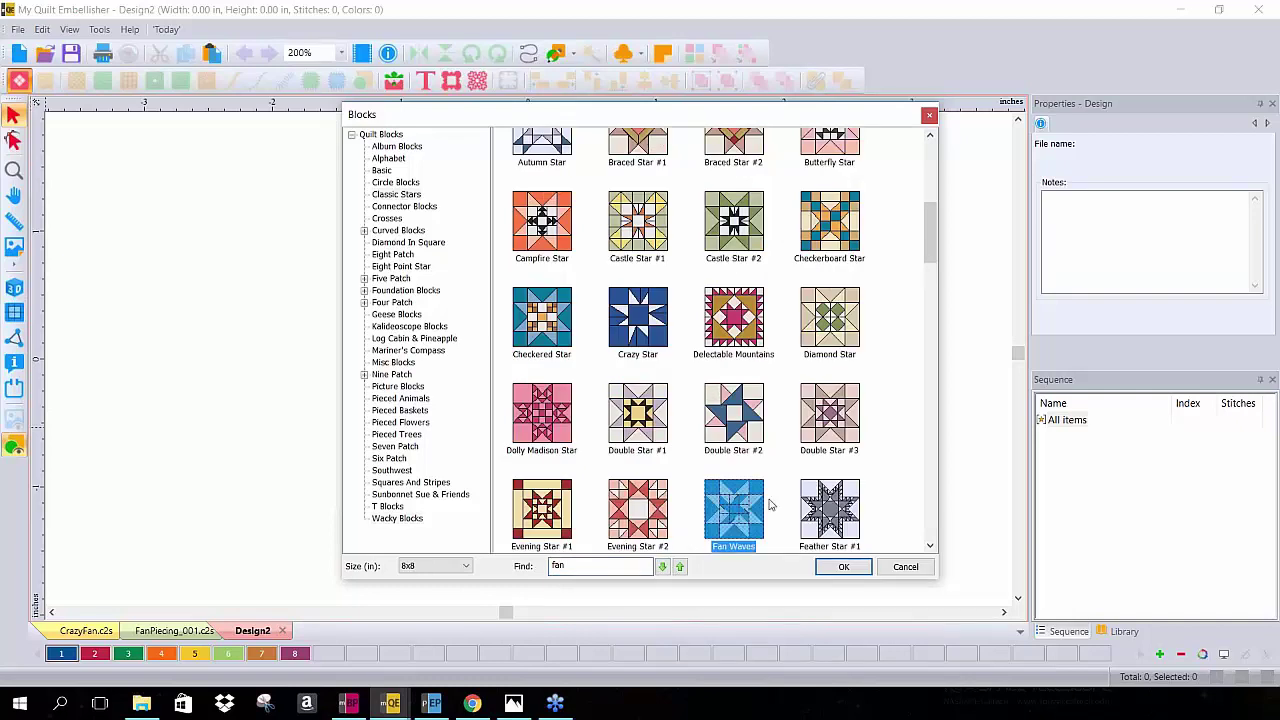
pyautogui.click(662, 568)
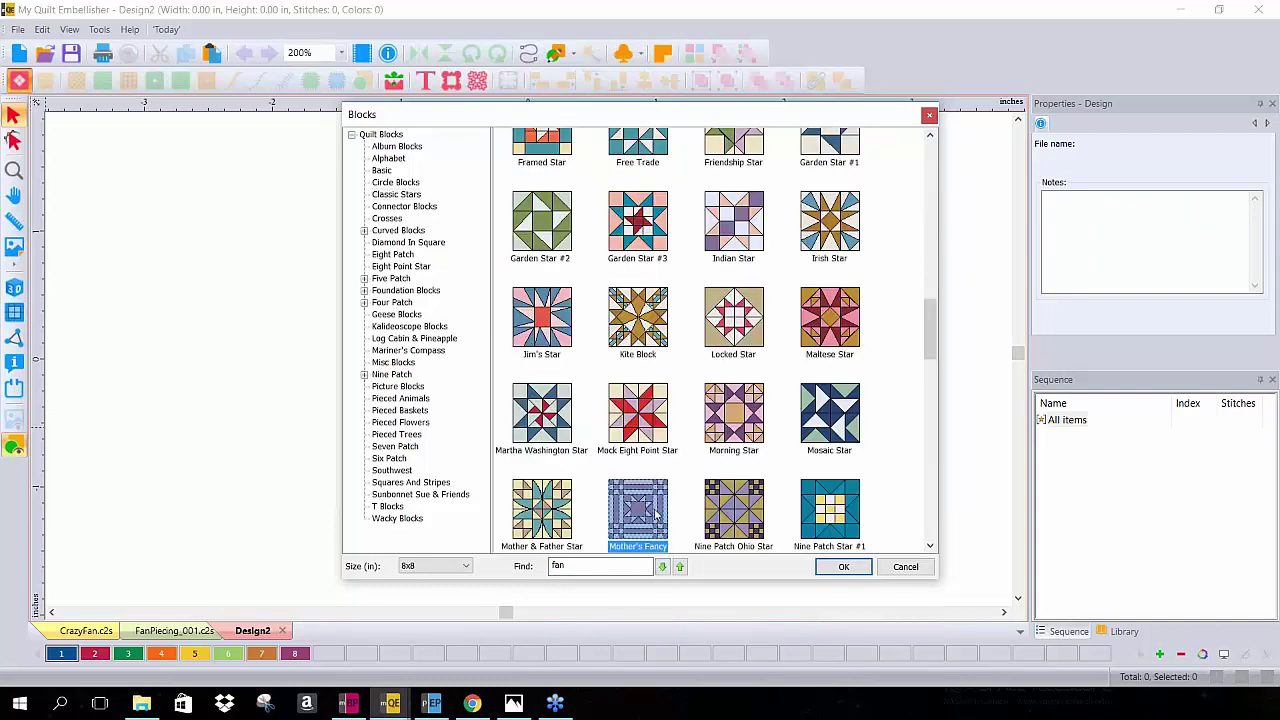
pyautogui.click(663, 568)
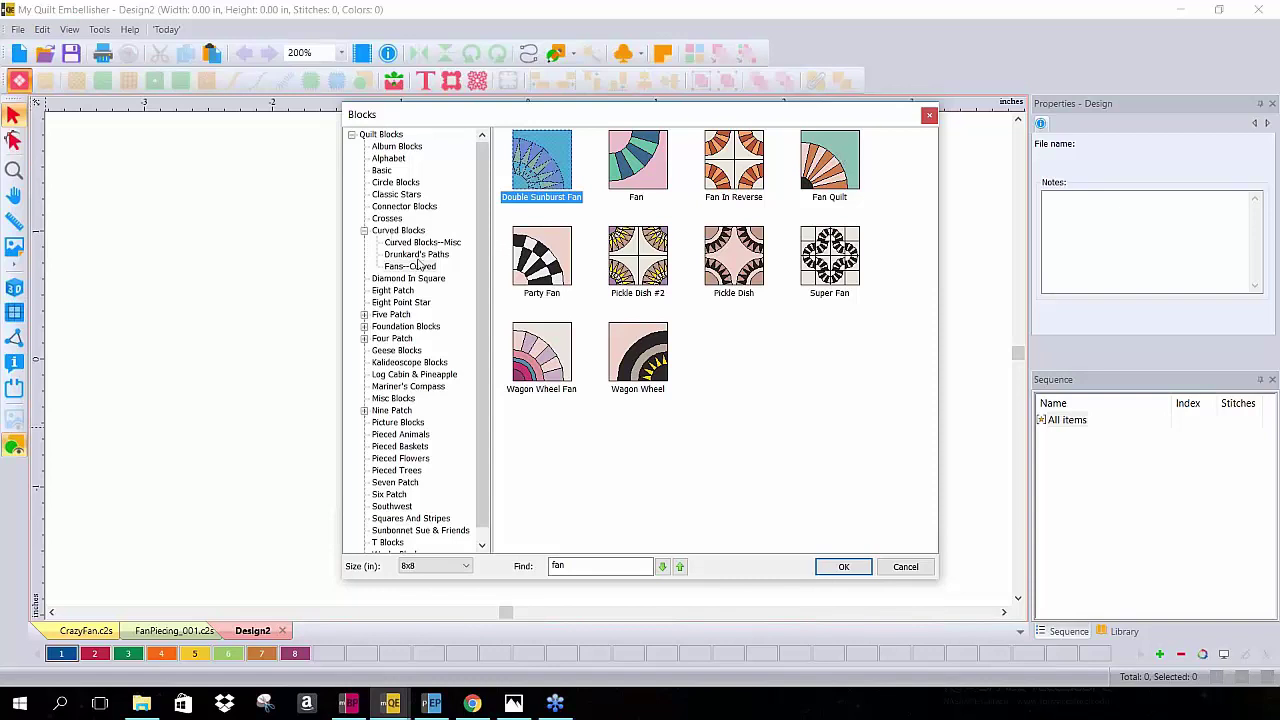
pyautogui.click(843, 157)
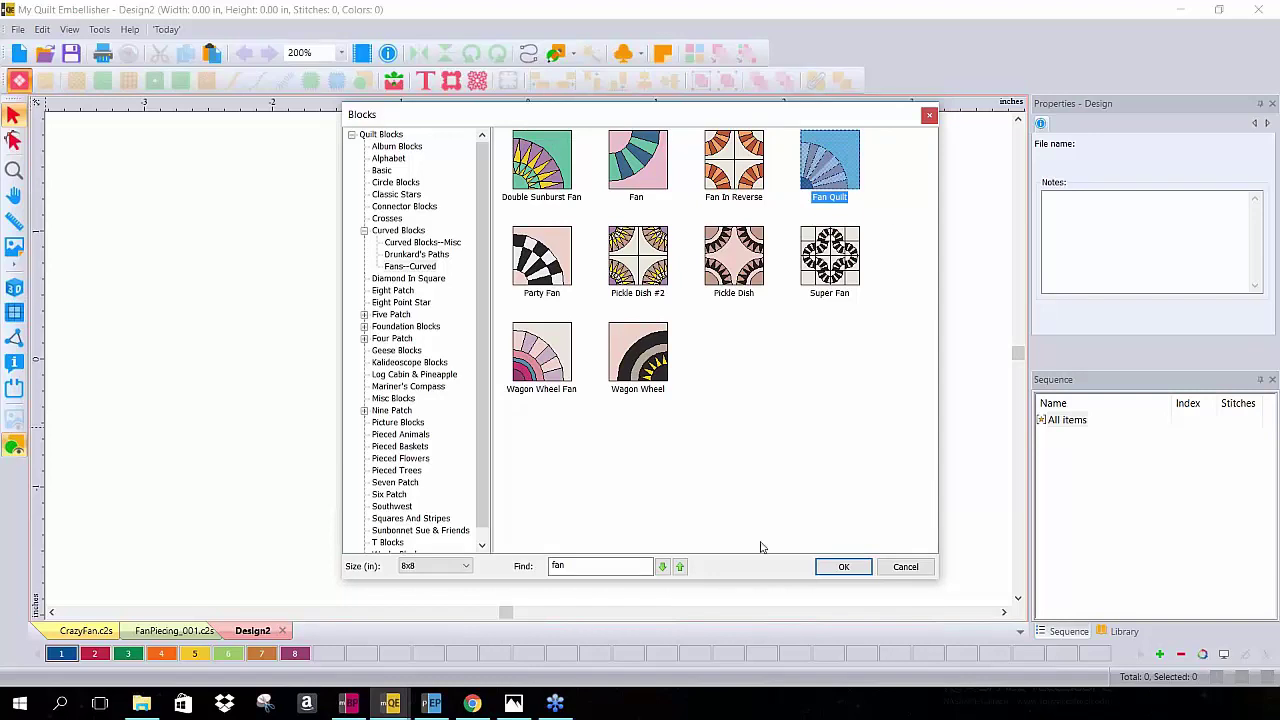
pyautogui.click(840, 568)
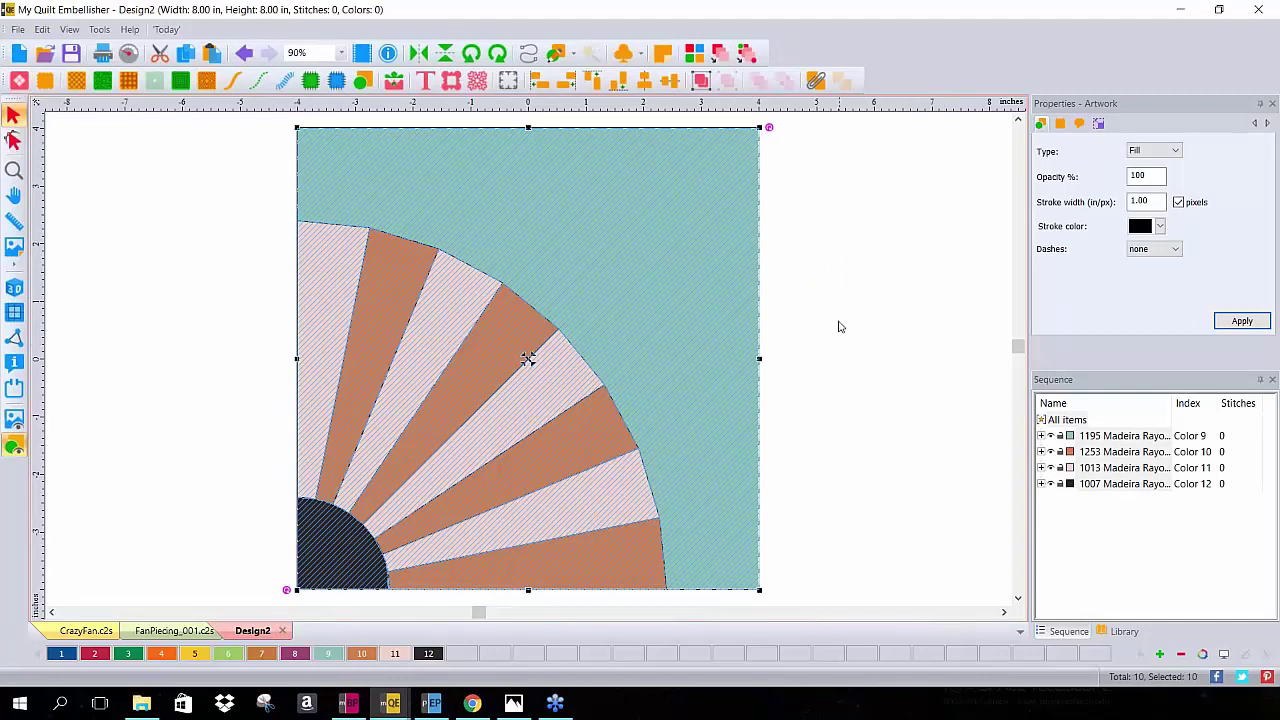
pyautogui.click(845, 312)
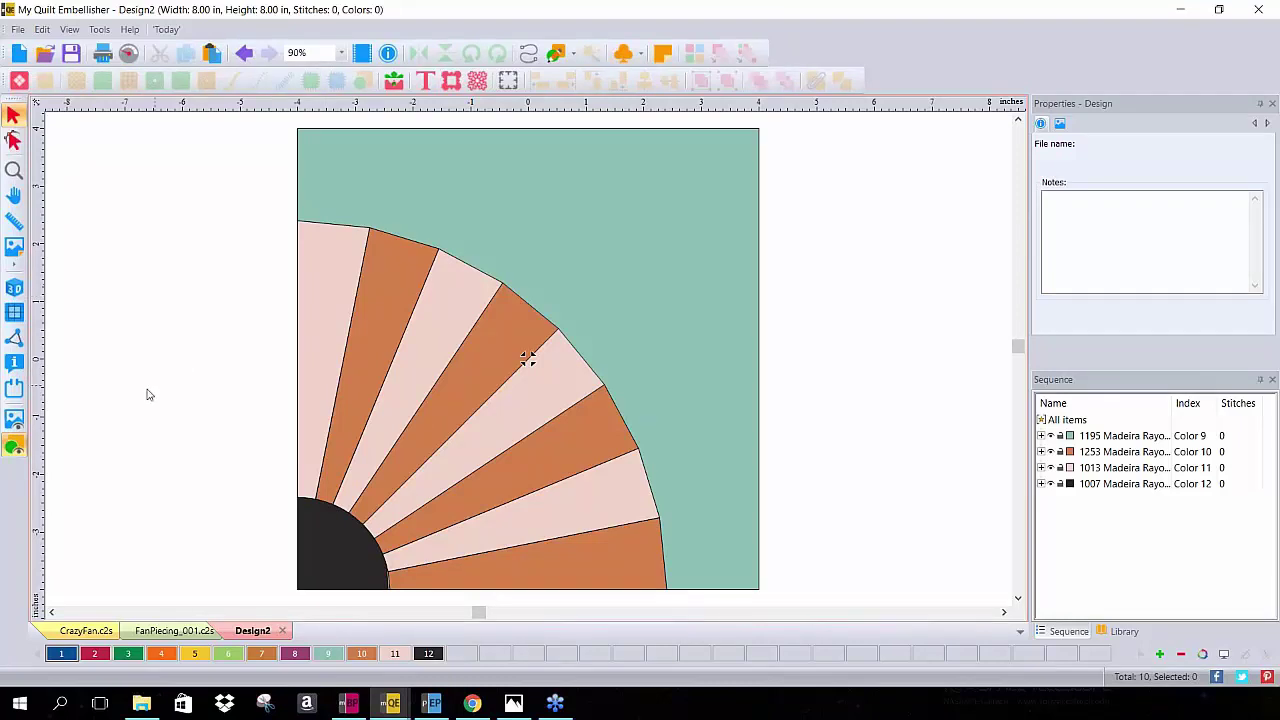
# Show the background image behind the block and try moving the whole fan artwork off it, undoing the move
pyautogui.click(14, 420)
pyautogui.moveTo(282, 128); pyautogui.dragTo(795, 605)
pyautogui.moveTo(537, 411); pyautogui.dragTo(1022, 416)
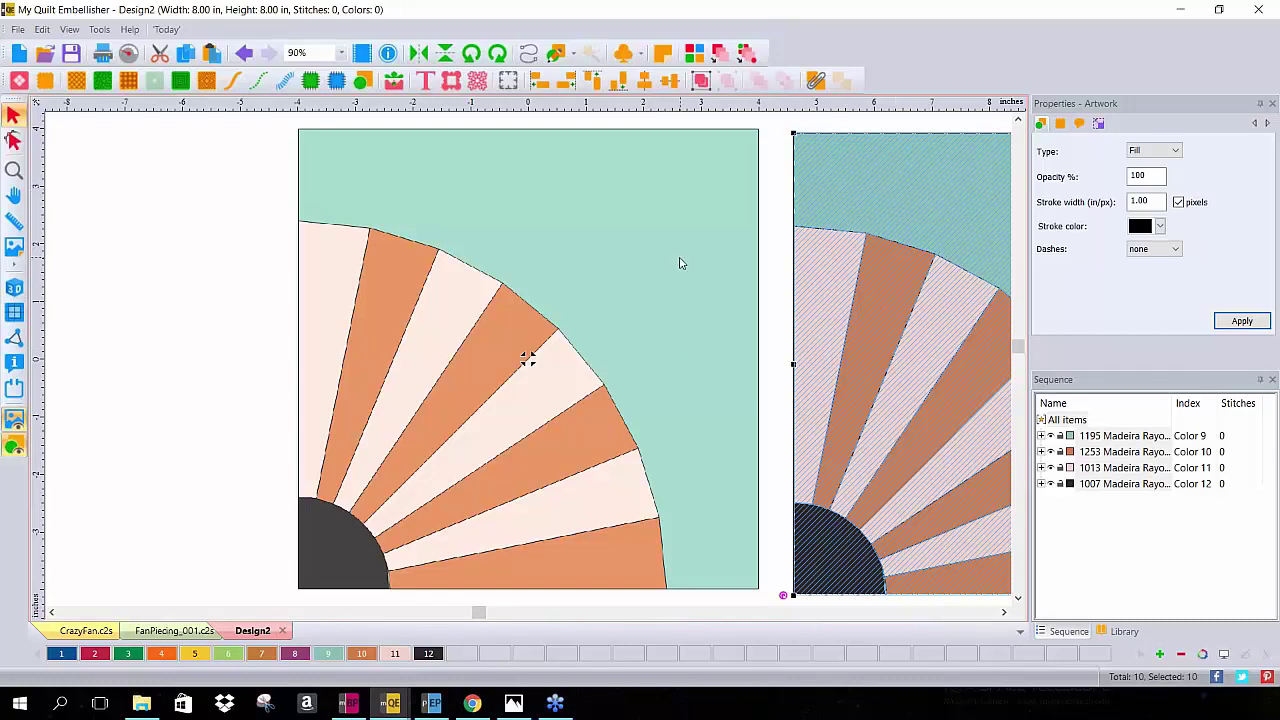
pyautogui.hotkey('ctrl', 'z')
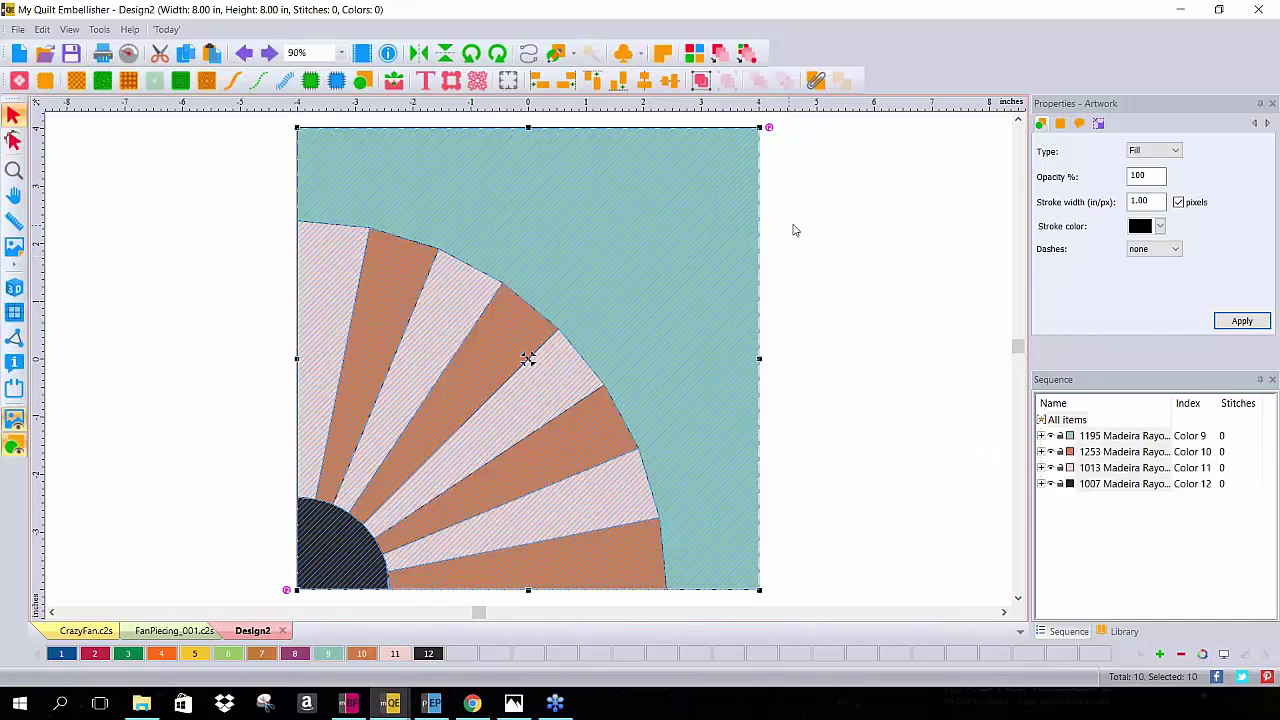
pyautogui.click(798, 228)
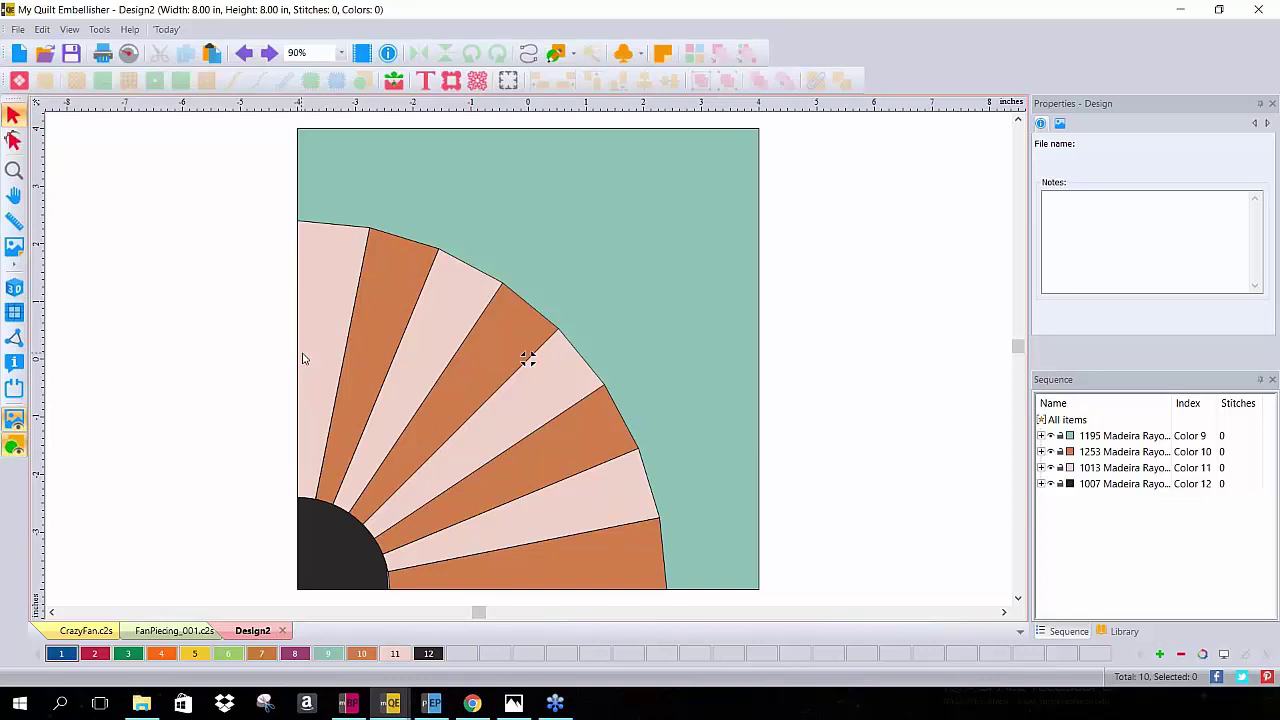
# Select all the orange and pink fan blades by their two thread colors, 1253 and 1013, leaving out the background and center piece
pyautogui.click(324, 288)
pyautogui.click(324, 288)
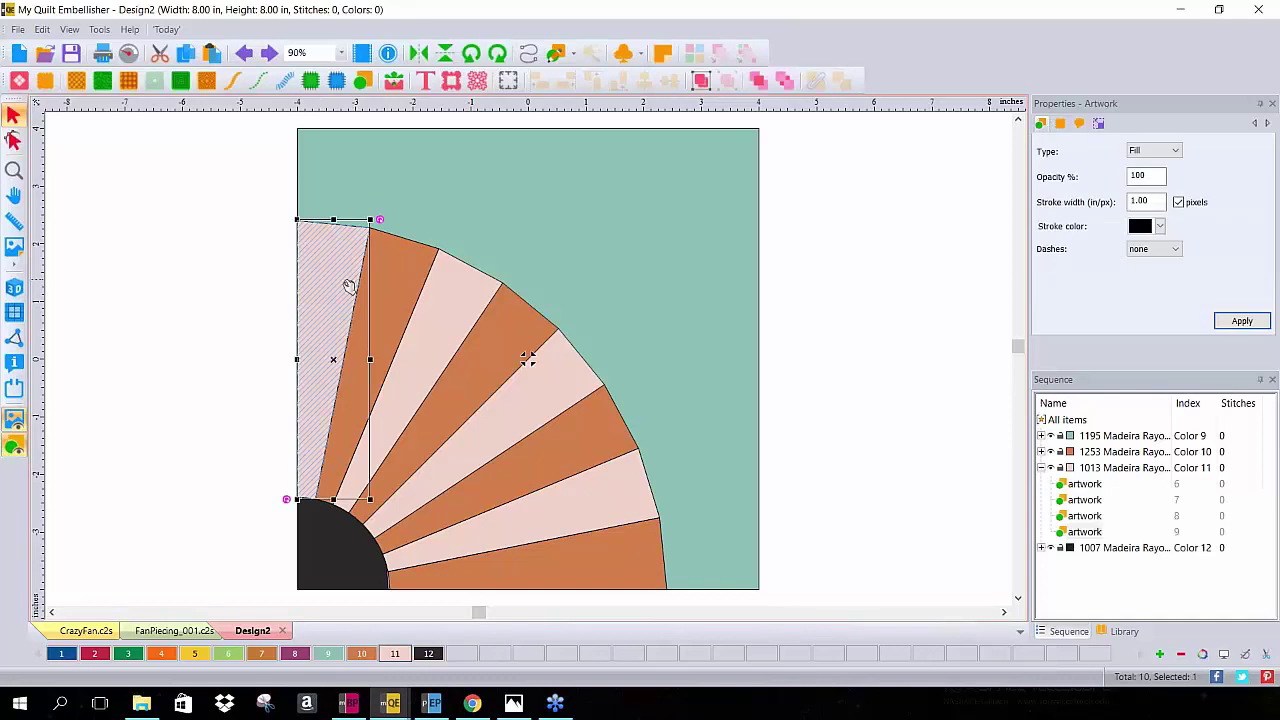
pyautogui.click(395, 300)
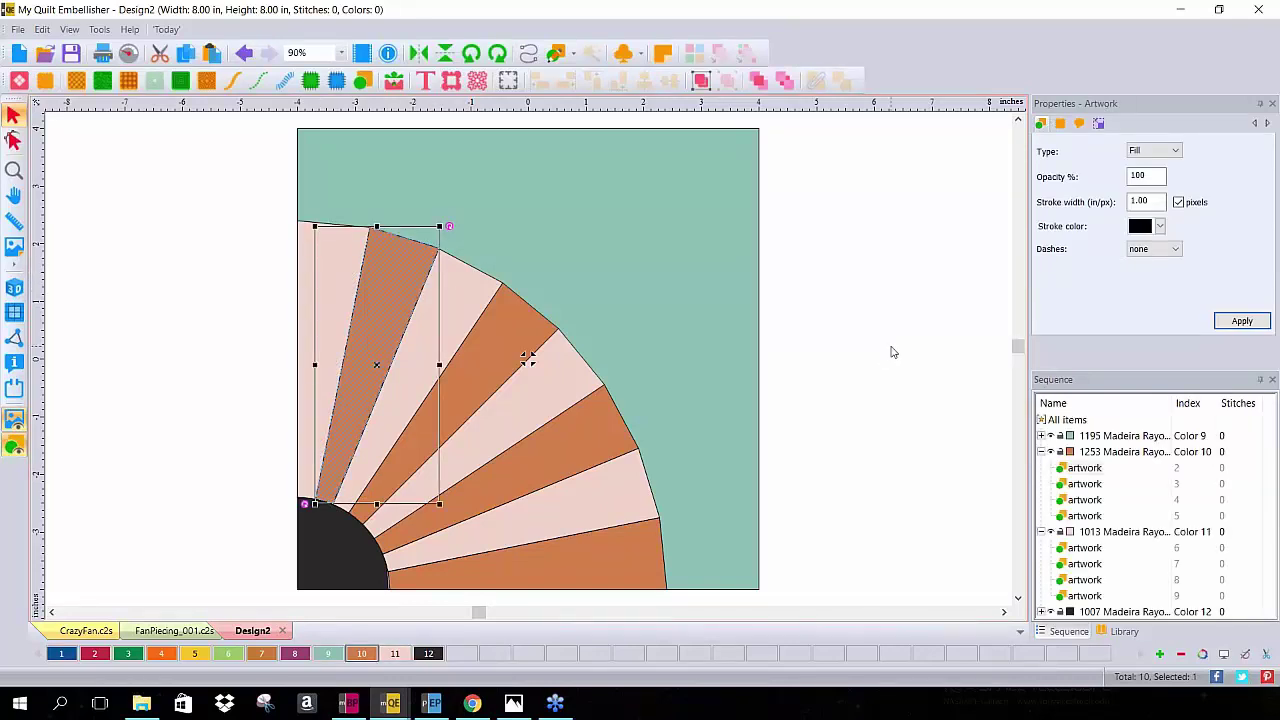
pyautogui.click(778, 474)
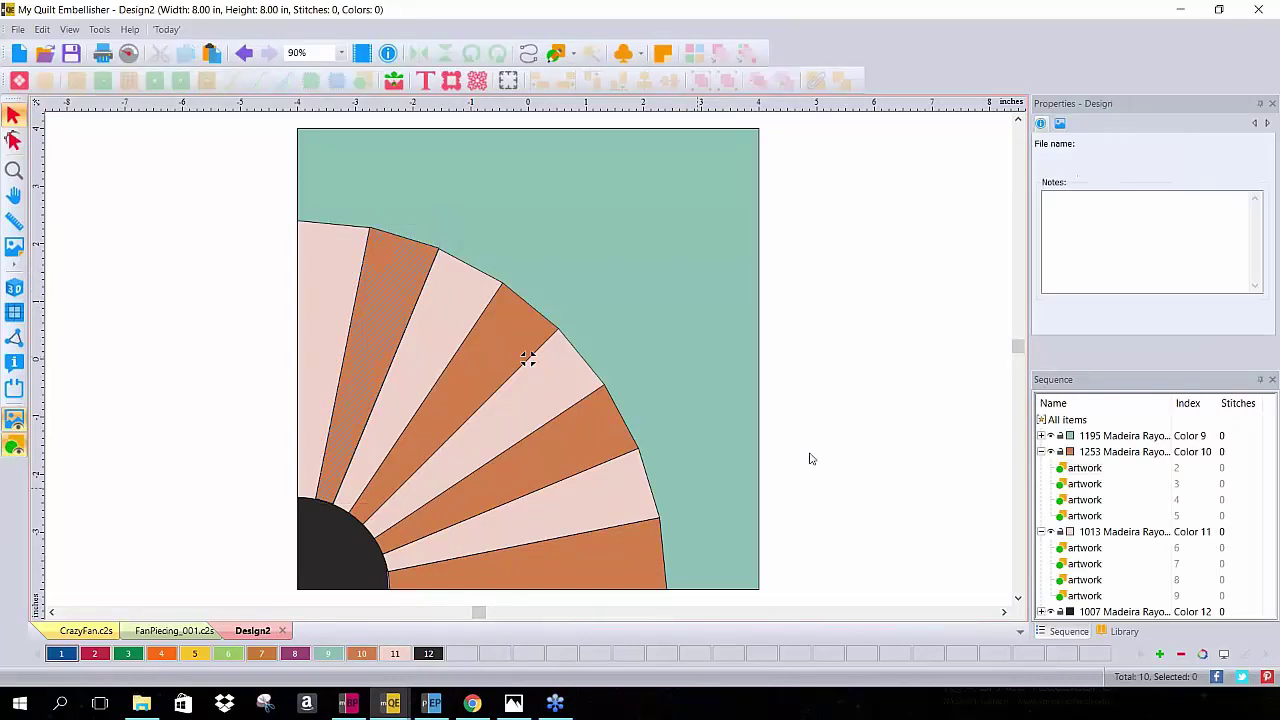
pyautogui.click(1090, 453)
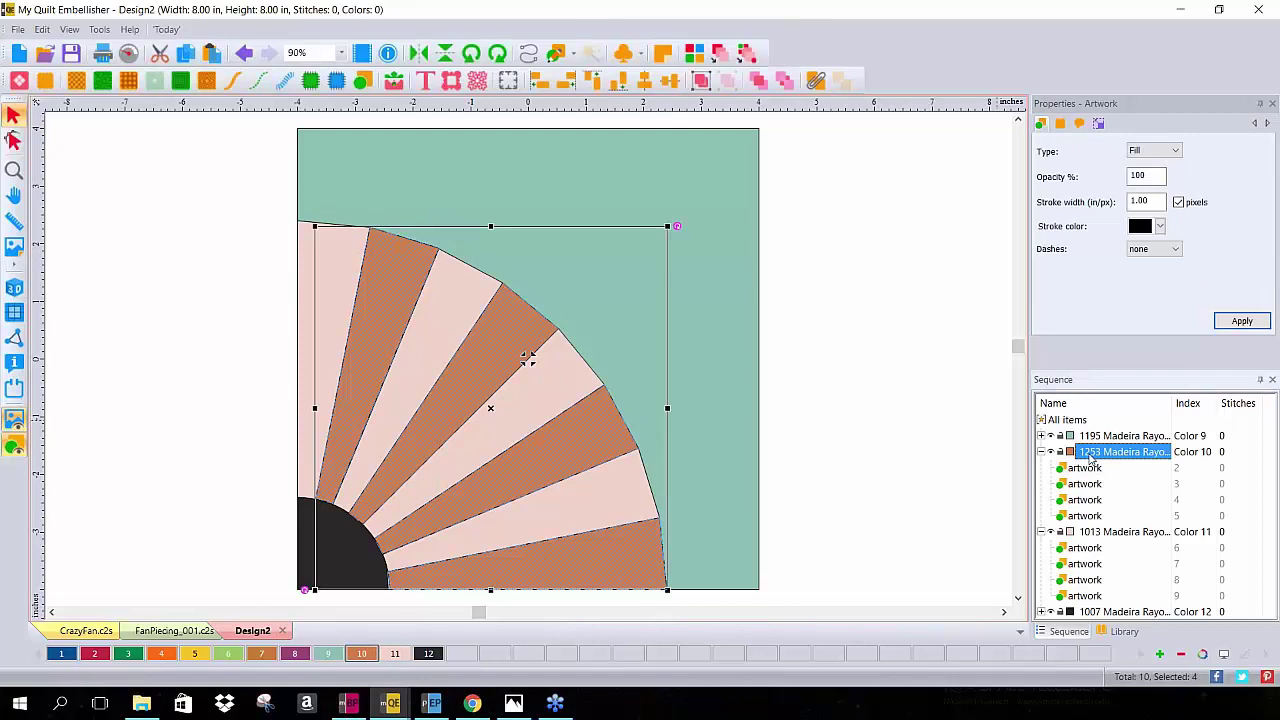
pyautogui.click(1090, 455)
pyautogui.click(1134, 503)
pyautogui.keyDown('shift'); pyautogui.click(1133, 533); pyautogui.keyUp('shift')
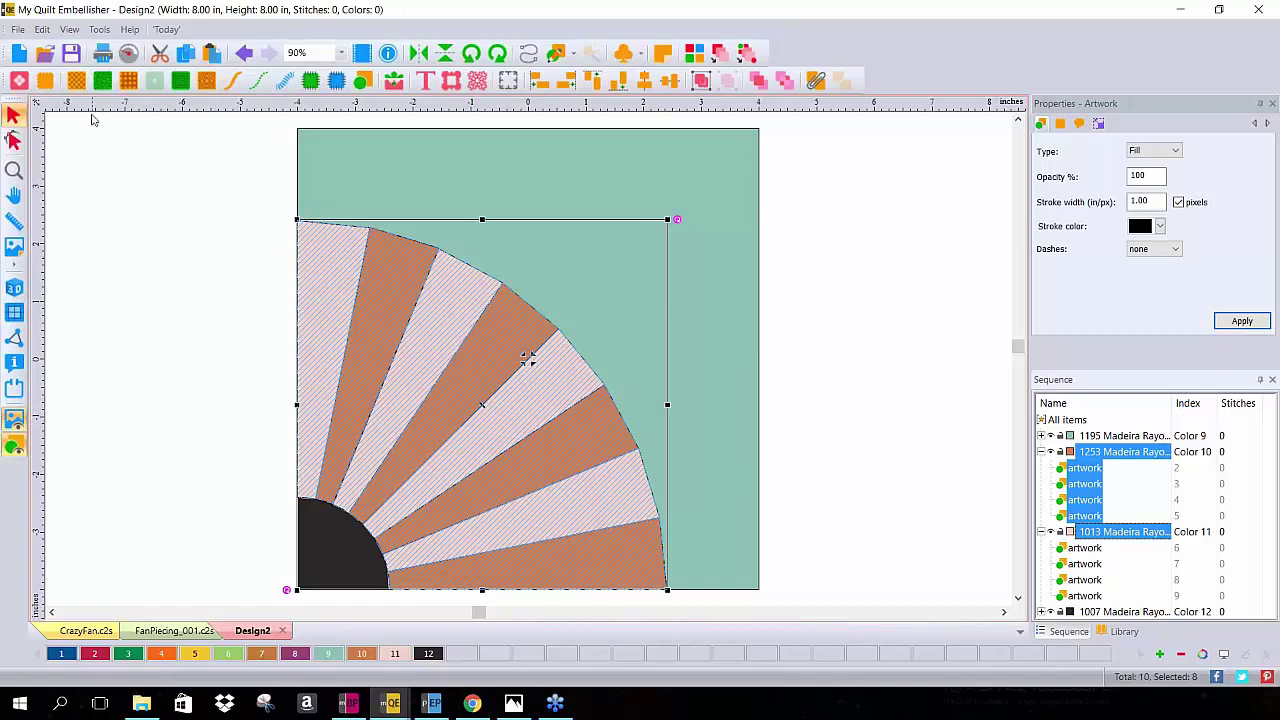
# Browse the save locations on drive C to dime, Designs, WebinarAug16, select the fanpiecing folder and cancel without saving
pyautogui.click(18, 31)
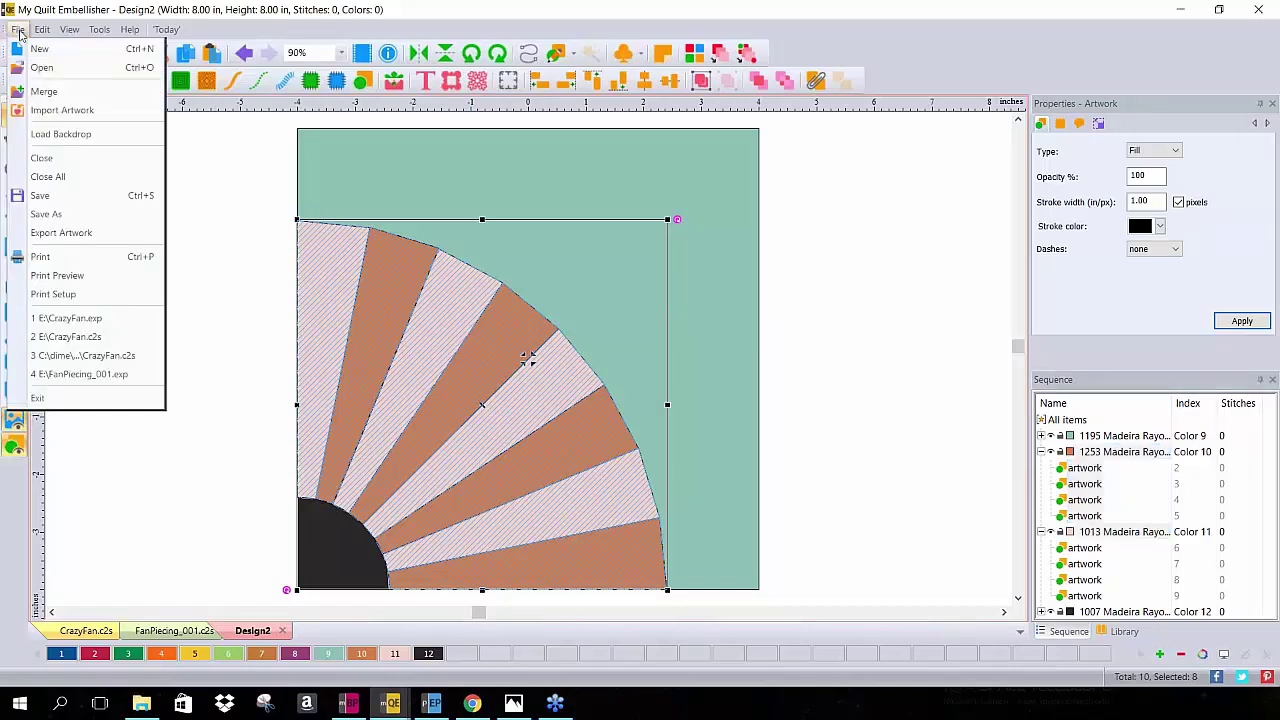
pyautogui.click(70, 216)
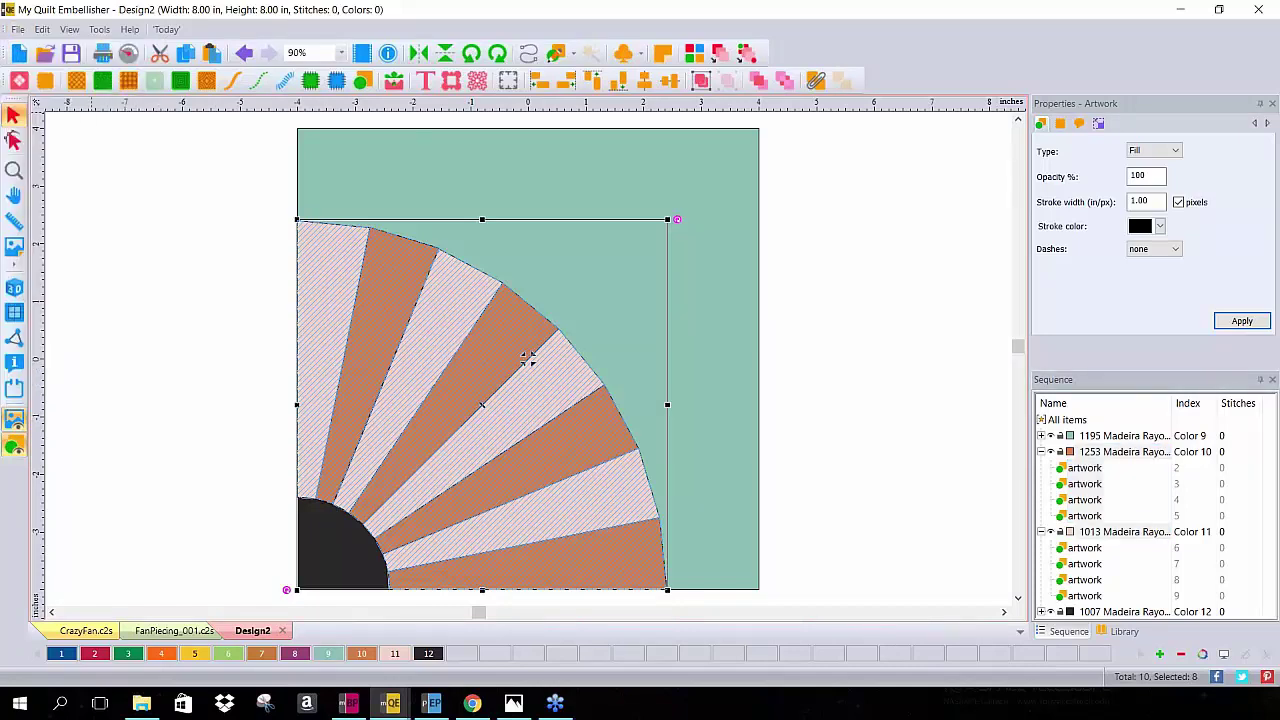
pyautogui.click(690, 197)
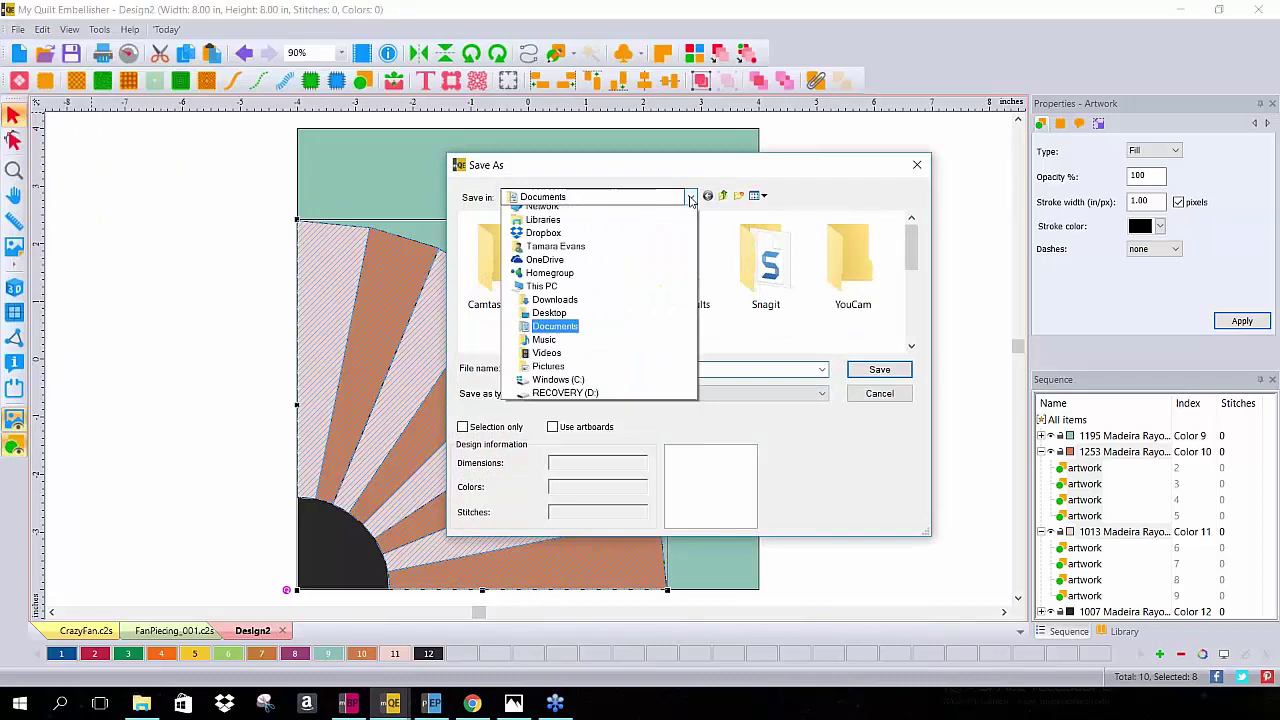
pyautogui.click(552, 413)
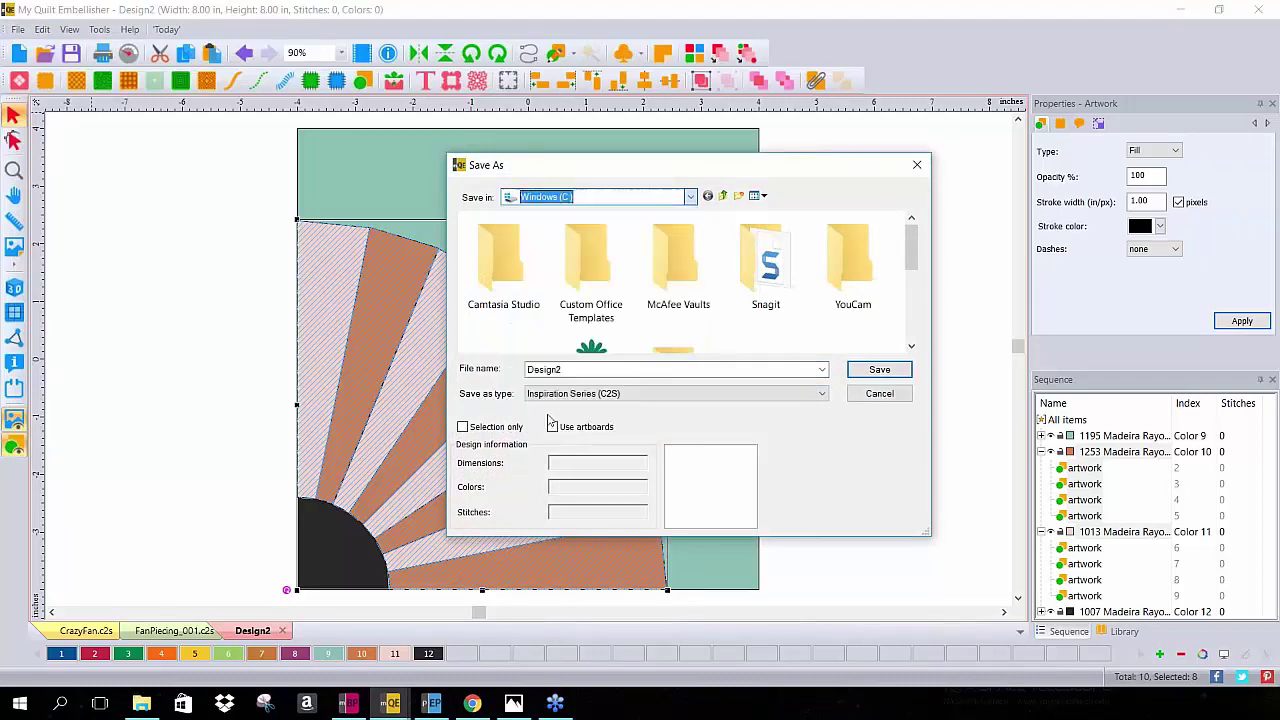
pyautogui.doubleClick(524, 318)
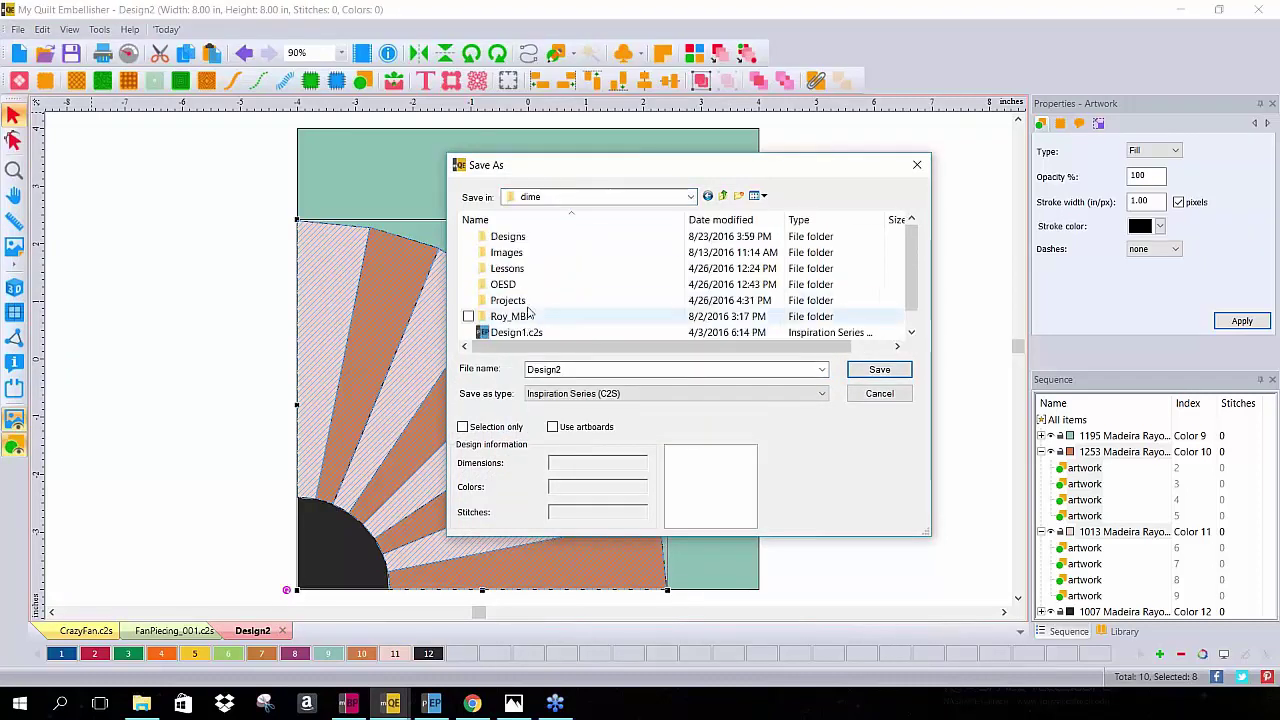
pyautogui.doubleClick(565, 241)
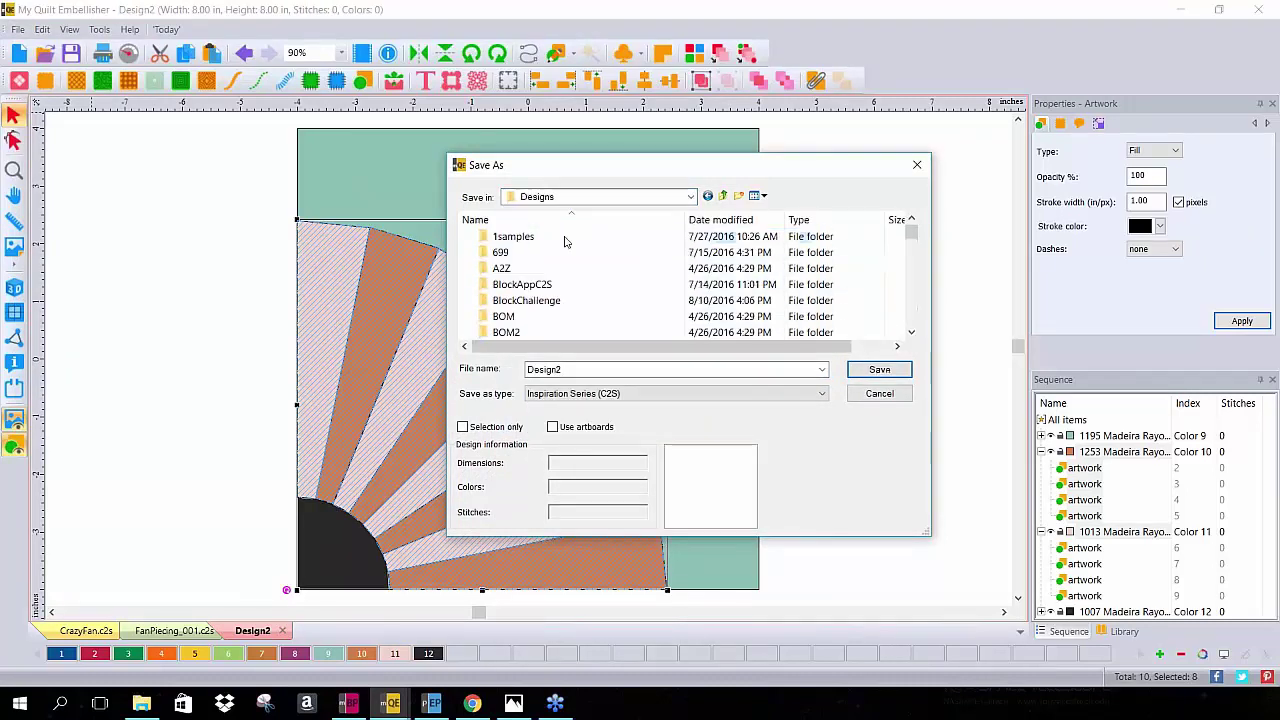
pyautogui.moveTo(912, 235); pyautogui.dragTo(917, 291)
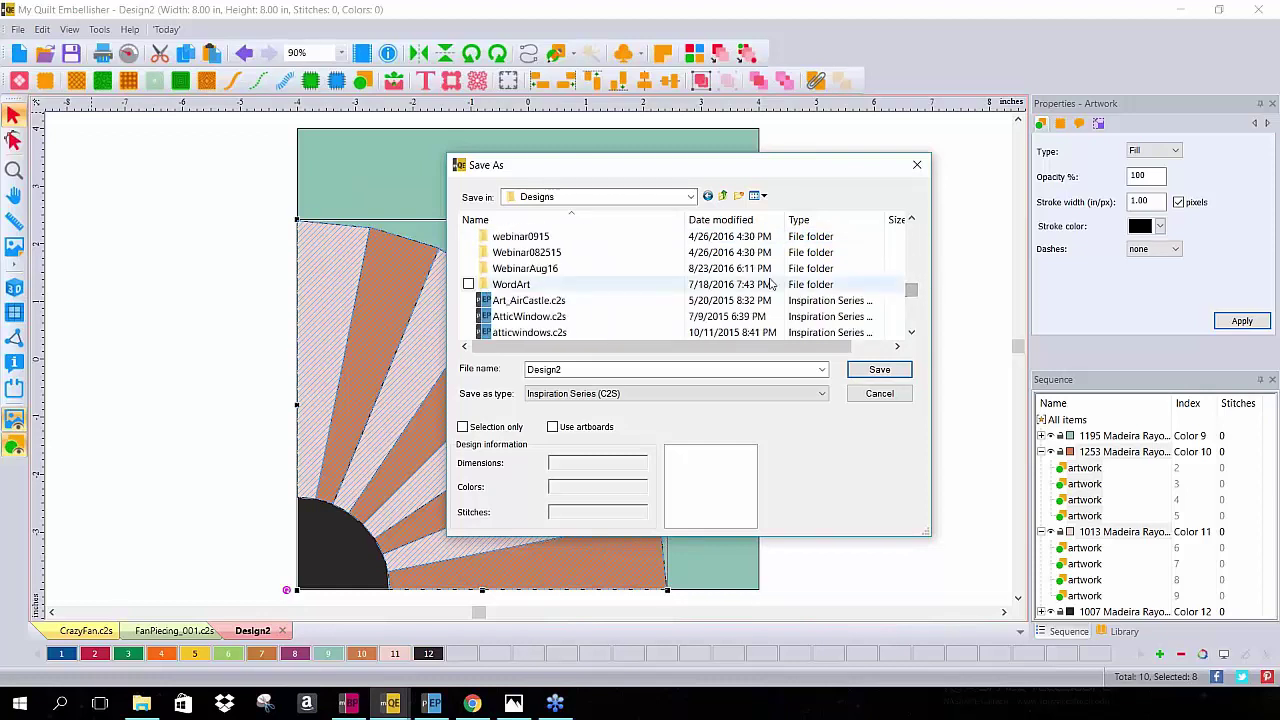
pyautogui.doubleClick(650, 270)
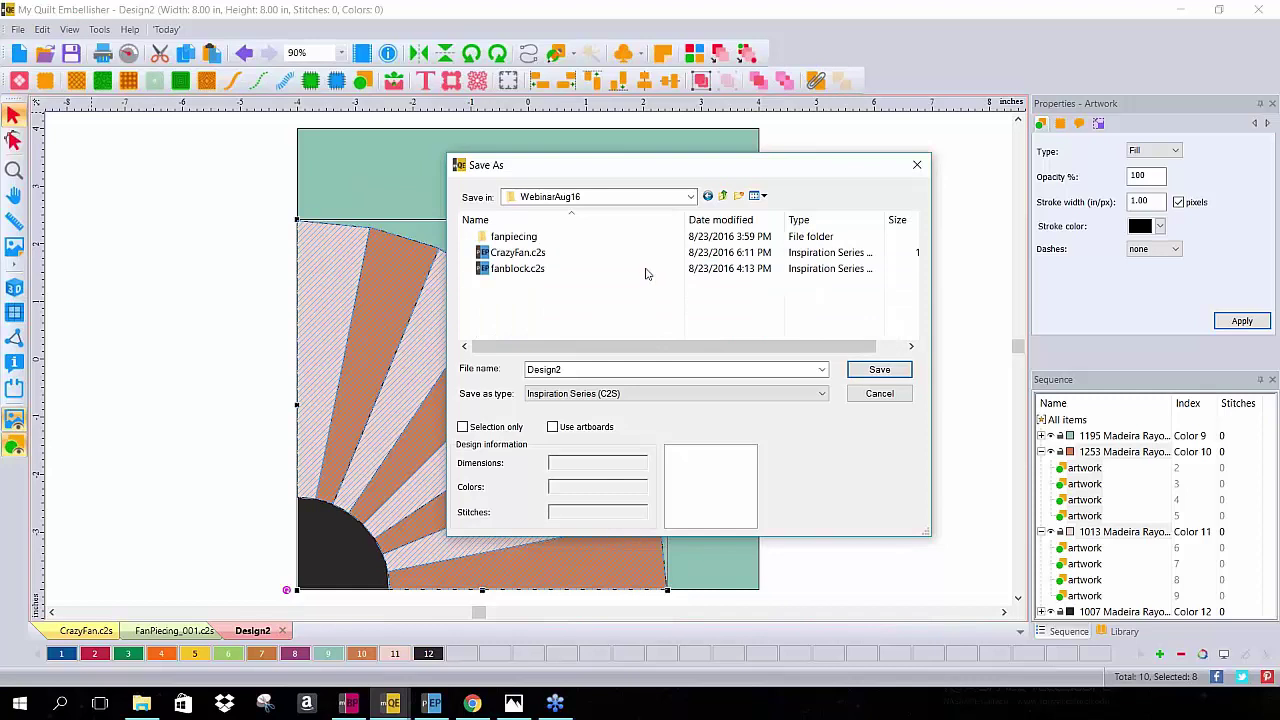
pyautogui.click(521, 242)
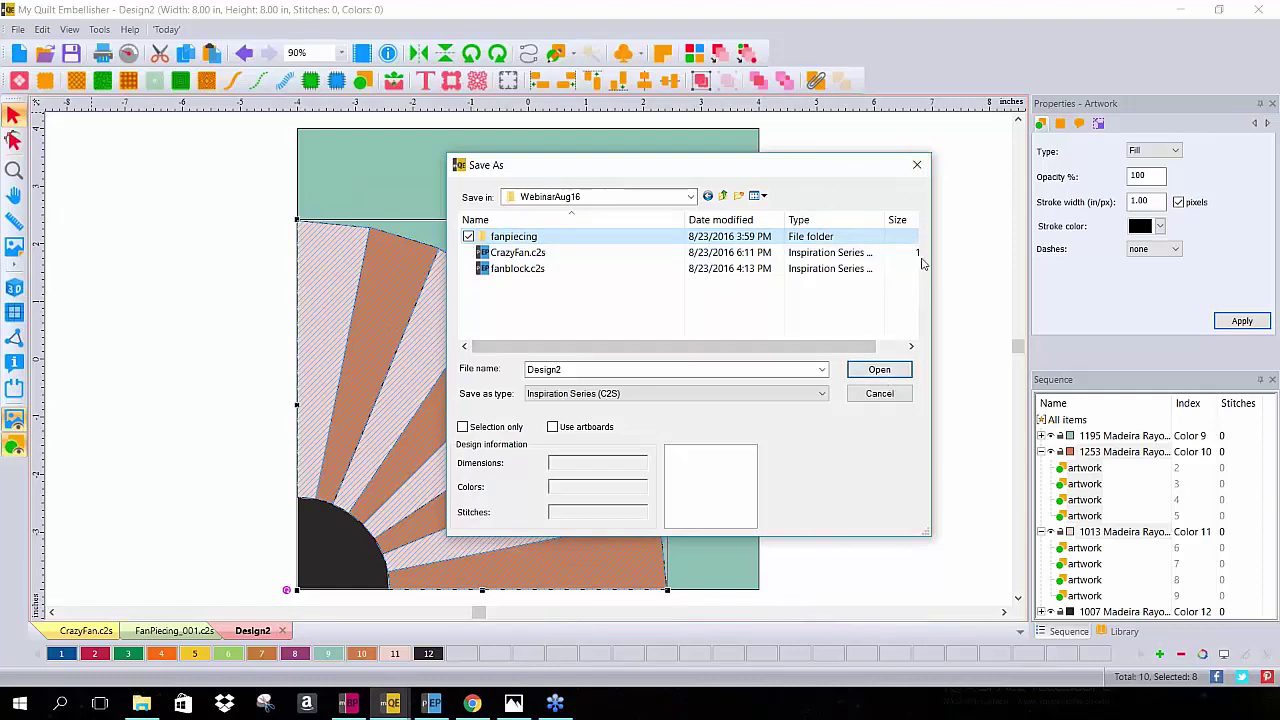
pyautogui.click(919, 165)
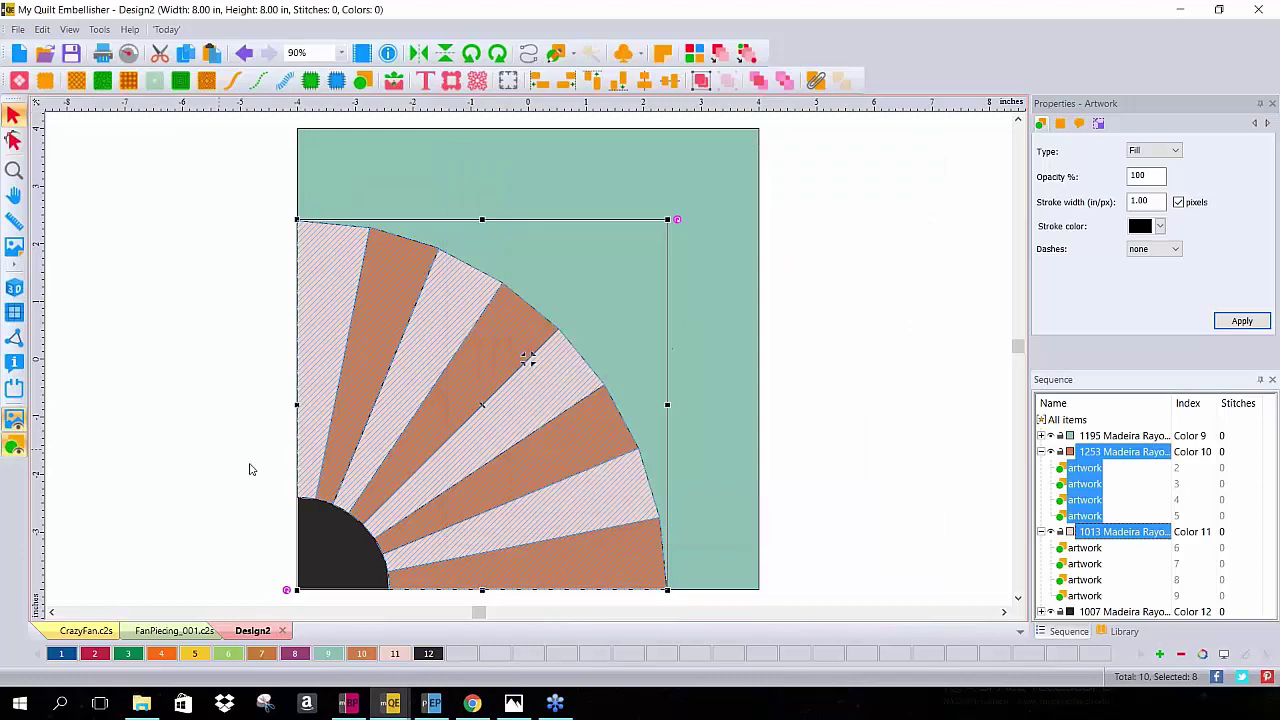
# Switch to My Block Piecer and insert Fanpiecing_Artwork.c2s from the WebinarAug16 fanpiecing library folder into the blank design
pyautogui.moveTo(348, 706)
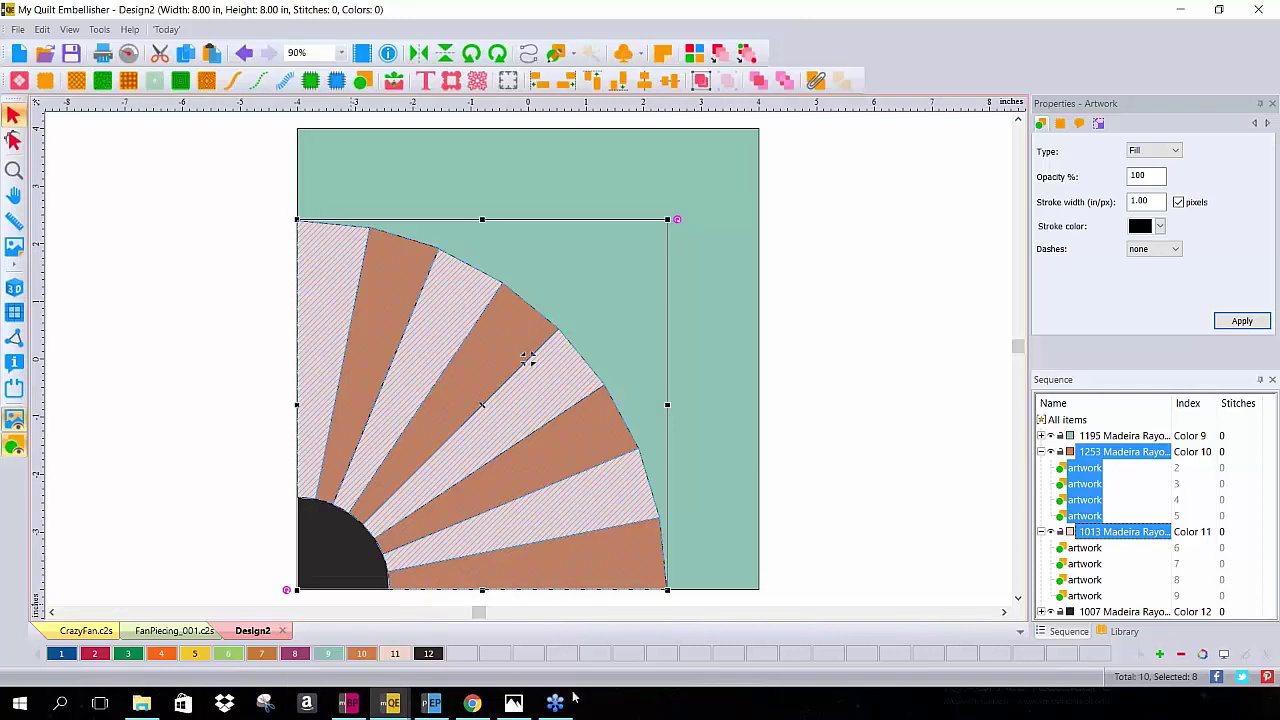
pyautogui.click(352, 708)
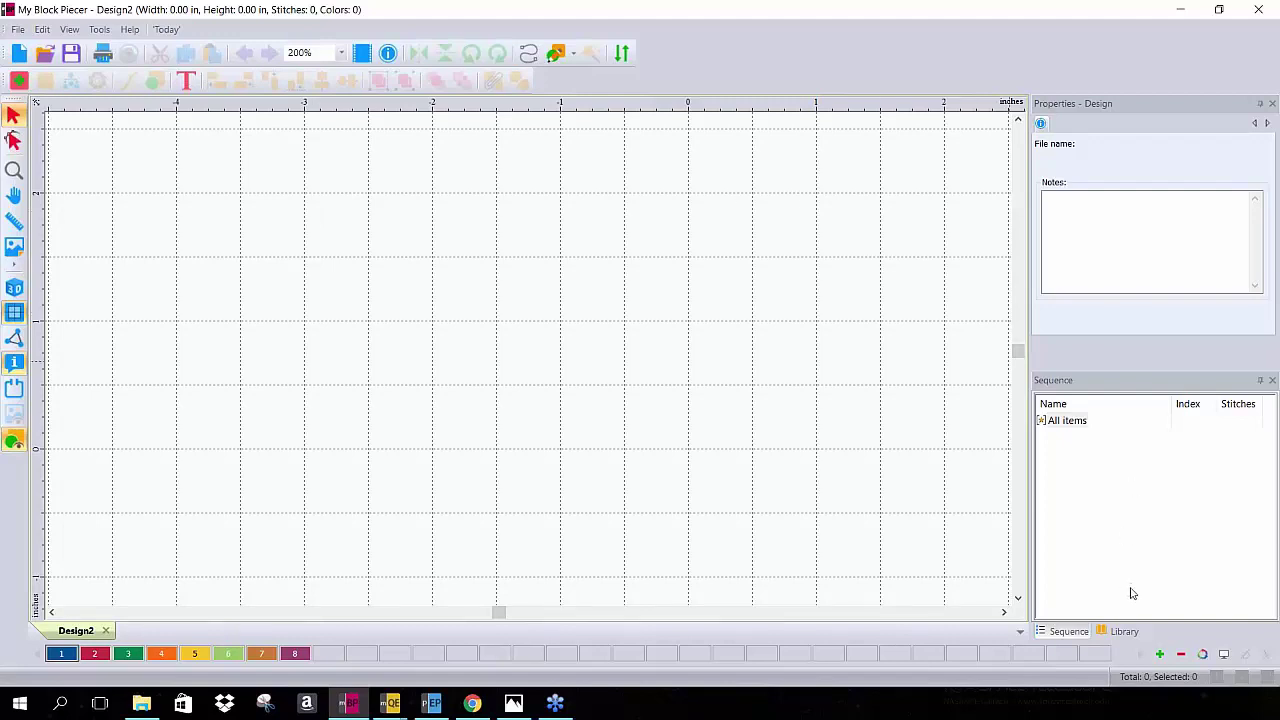
pyautogui.click(1122, 634)
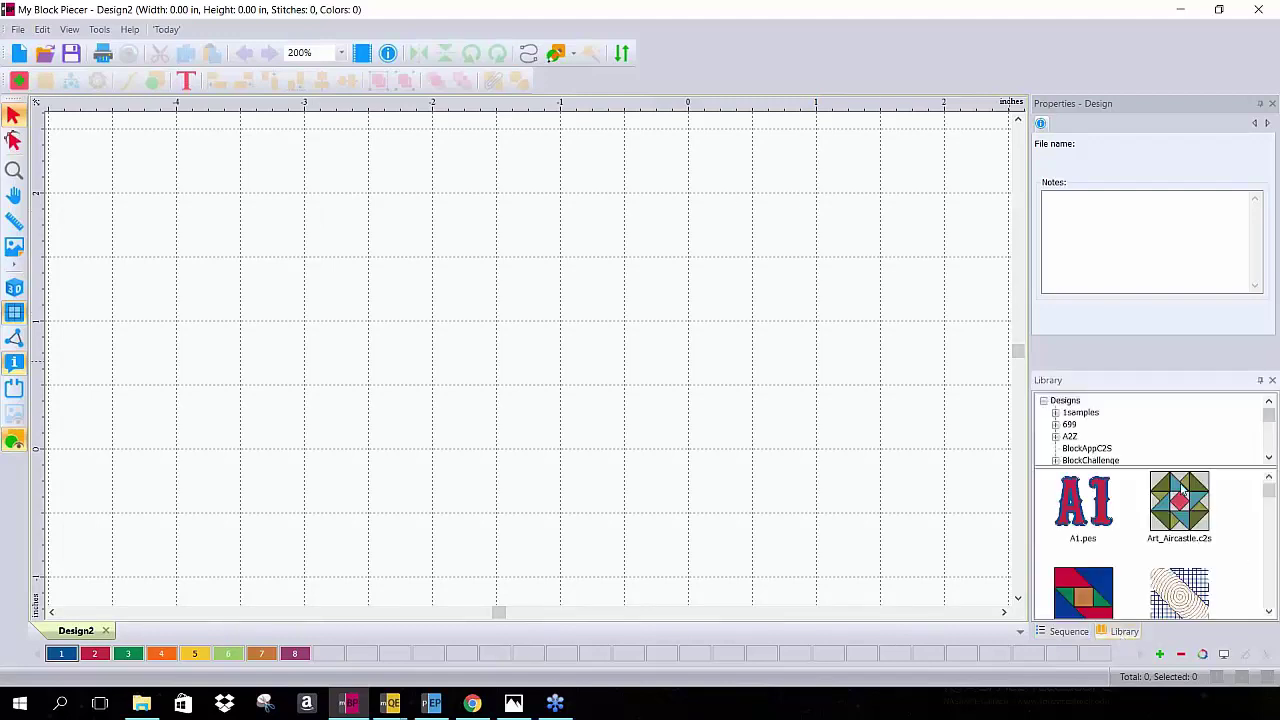
pyautogui.moveTo(1265, 419); pyautogui.dragTo(1266, 443)
pyautogui.click(1090, 424)
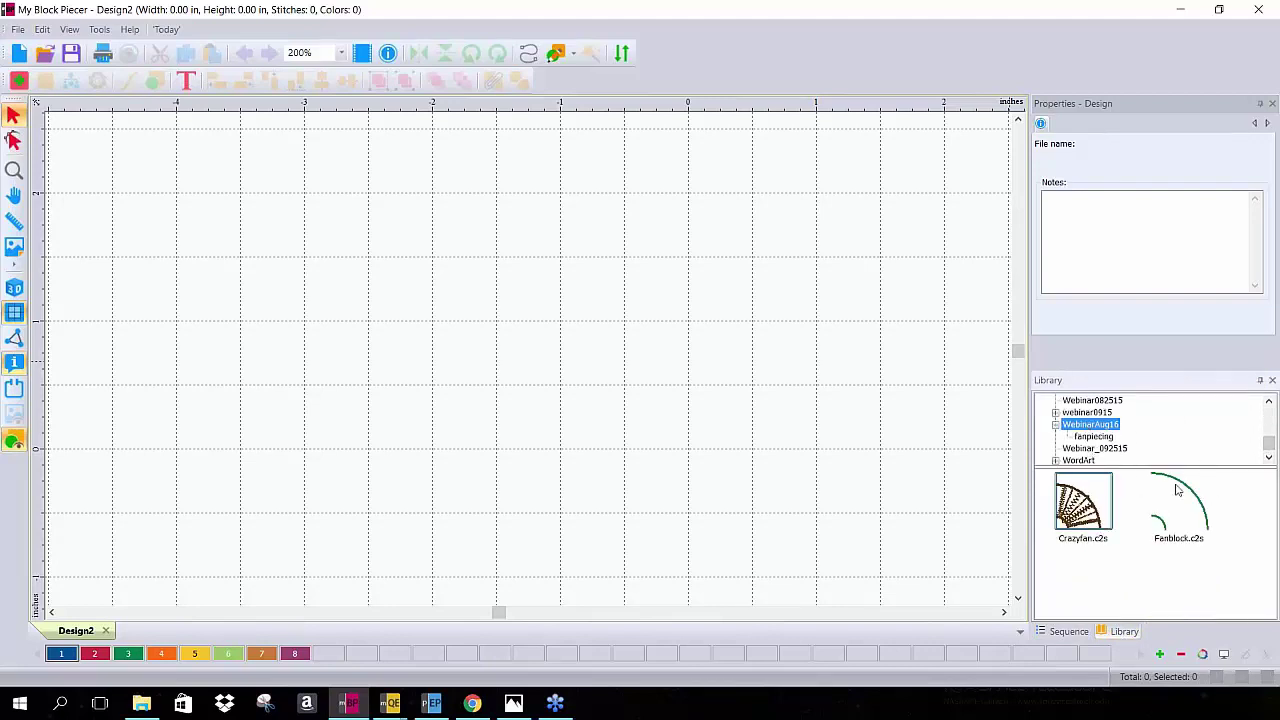
pyautogui.click(1094, 433)
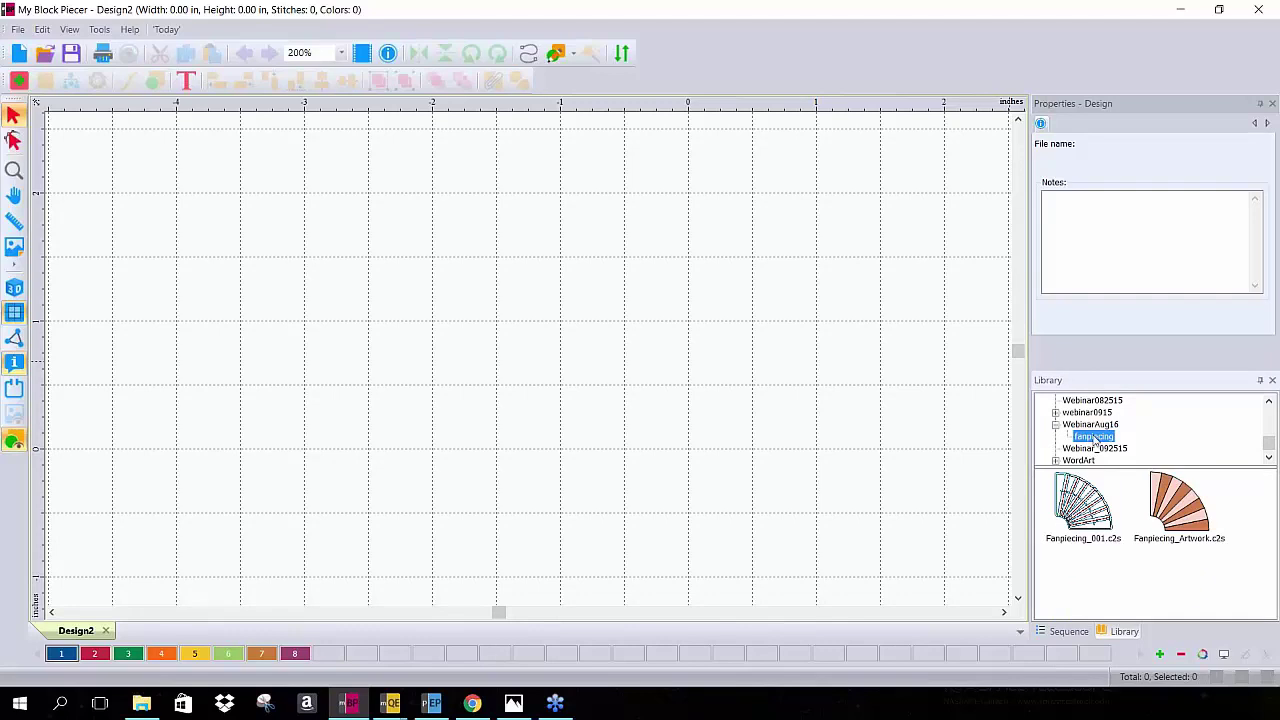
pyautogui.click(1180, 500)
pyautogui.moveTo(1180, 500); pyautogui.dragTo(555, 337)
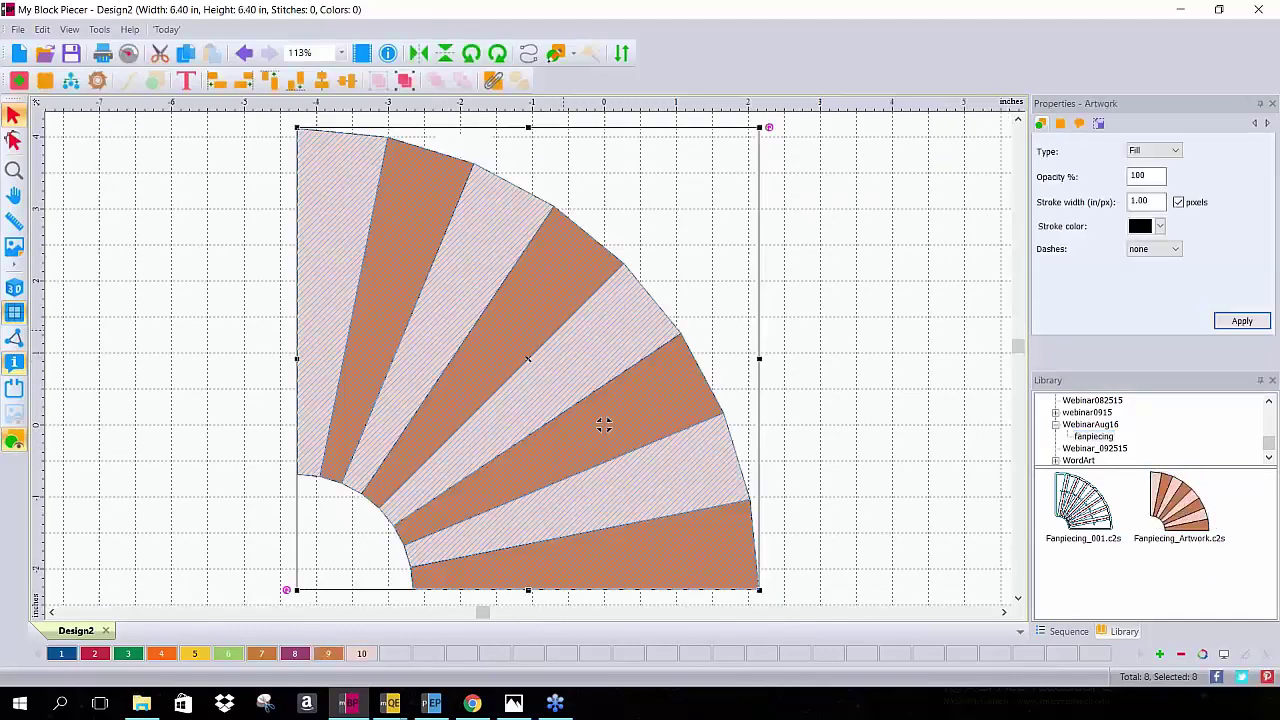
pyautogui.click(865, 245)
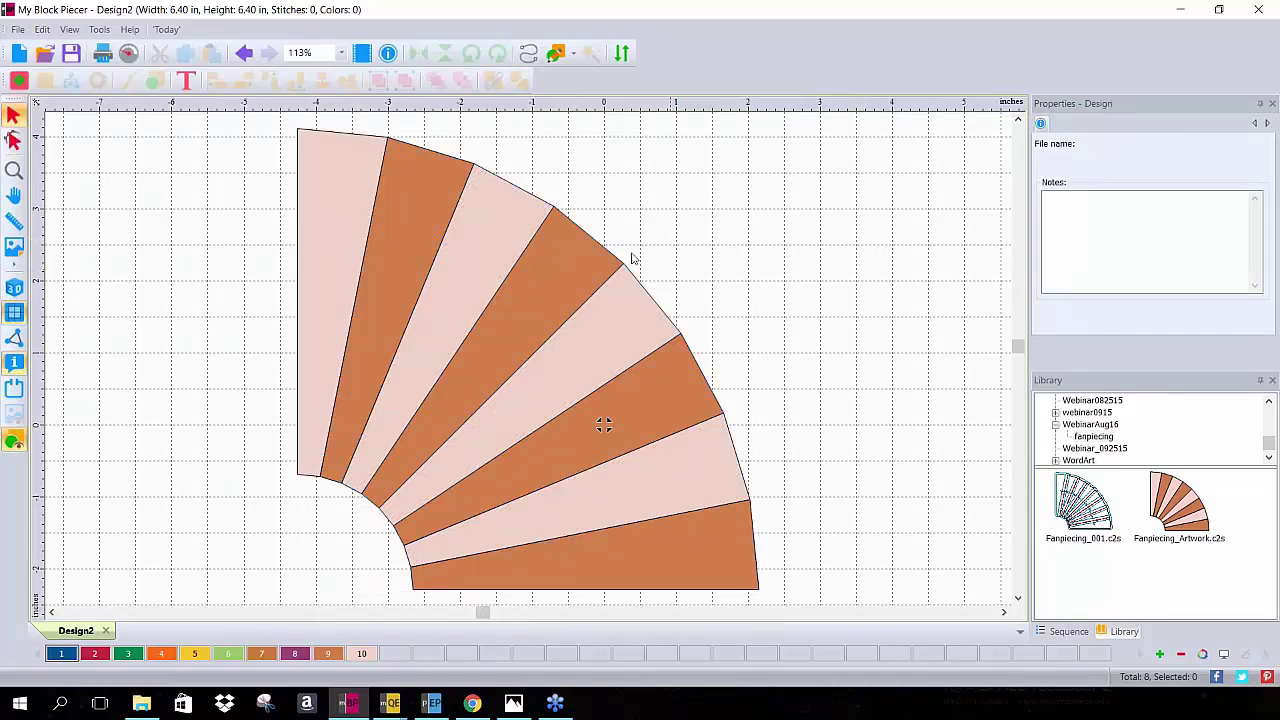
# Start the Workflow for all the fan blades and set the hoop to Bernina 260x400
pyautogui.click(552, 241)
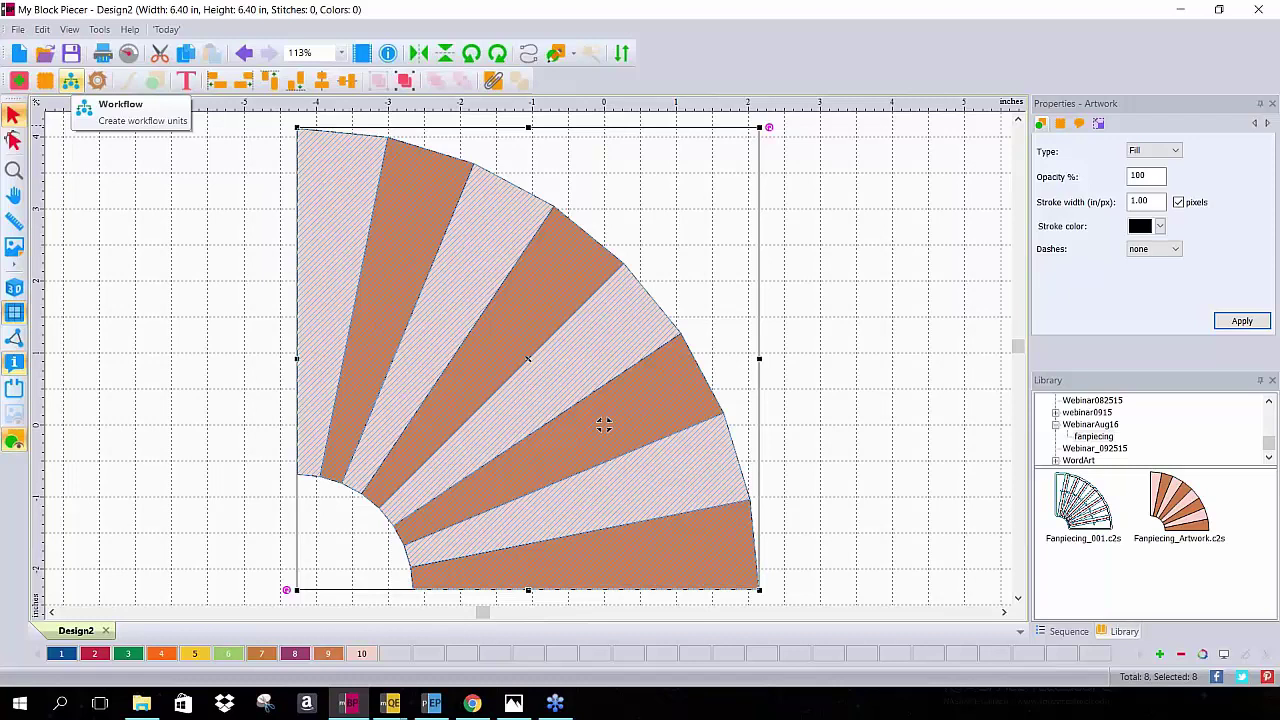
pyautogui.click(70, 80)
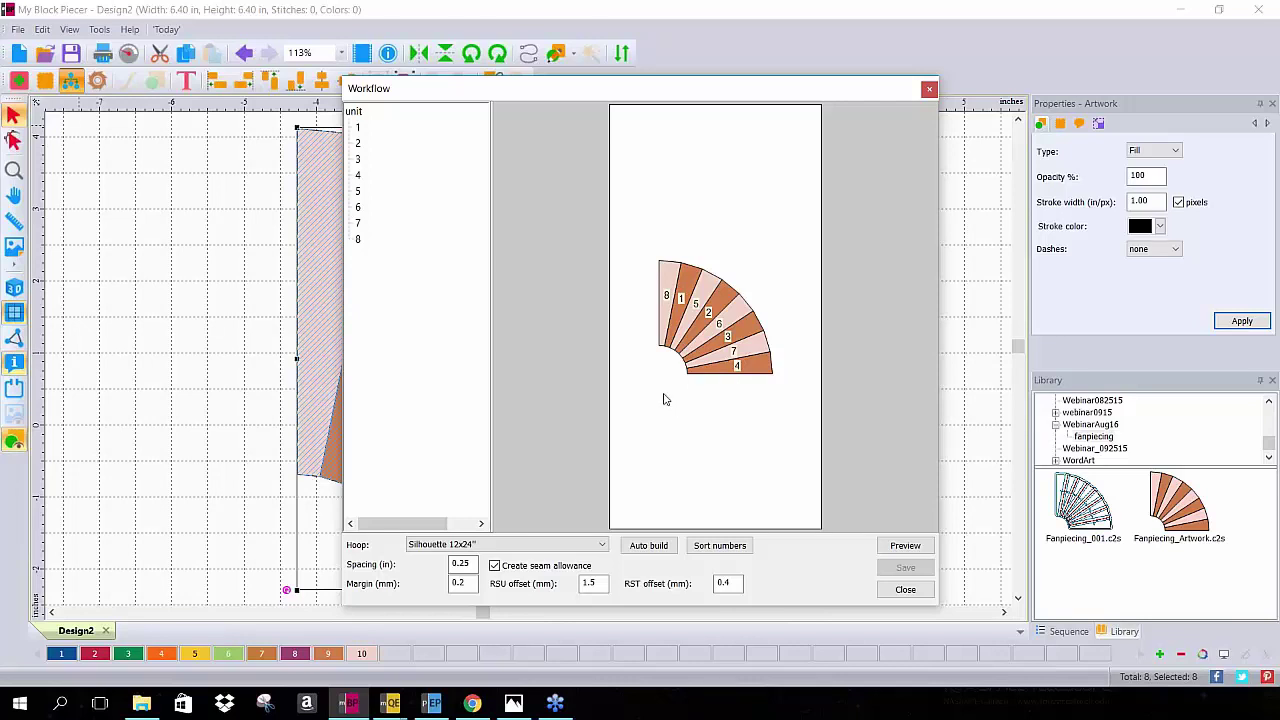
pyautogui.click(531, 547)
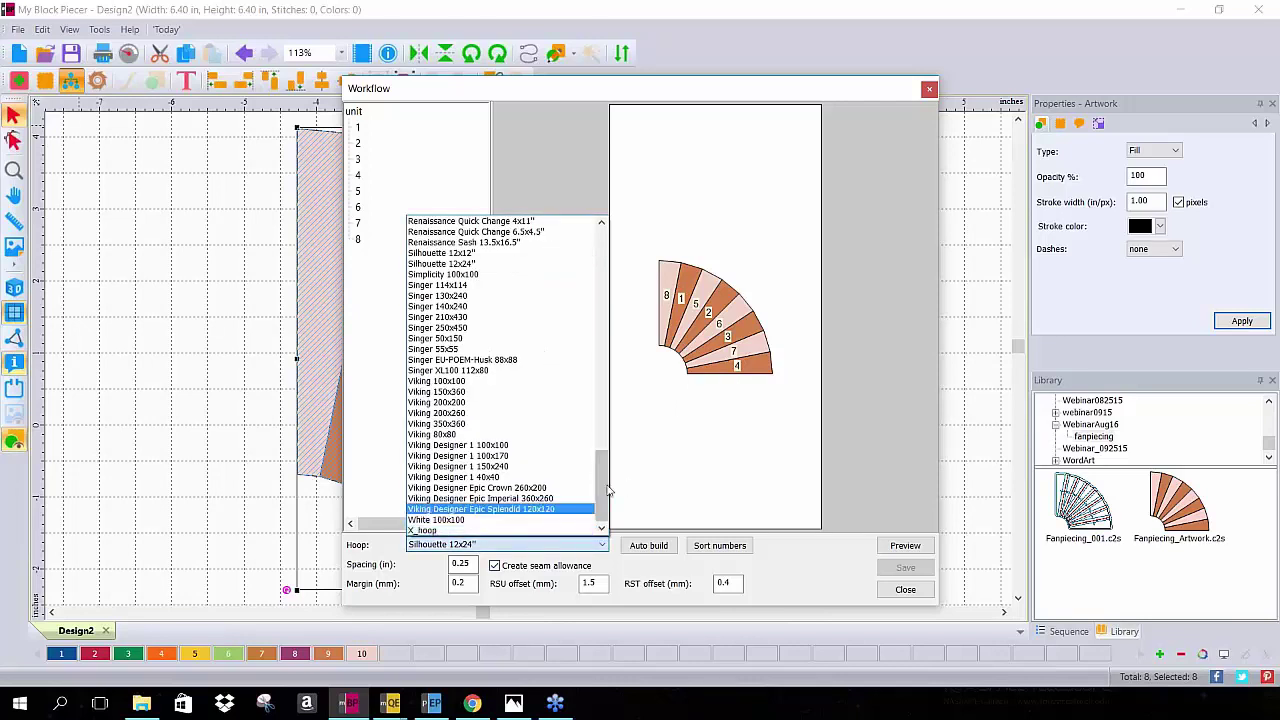
pyautogui.moveTo(600, 487); pyautogui.dragTo(605, 287)
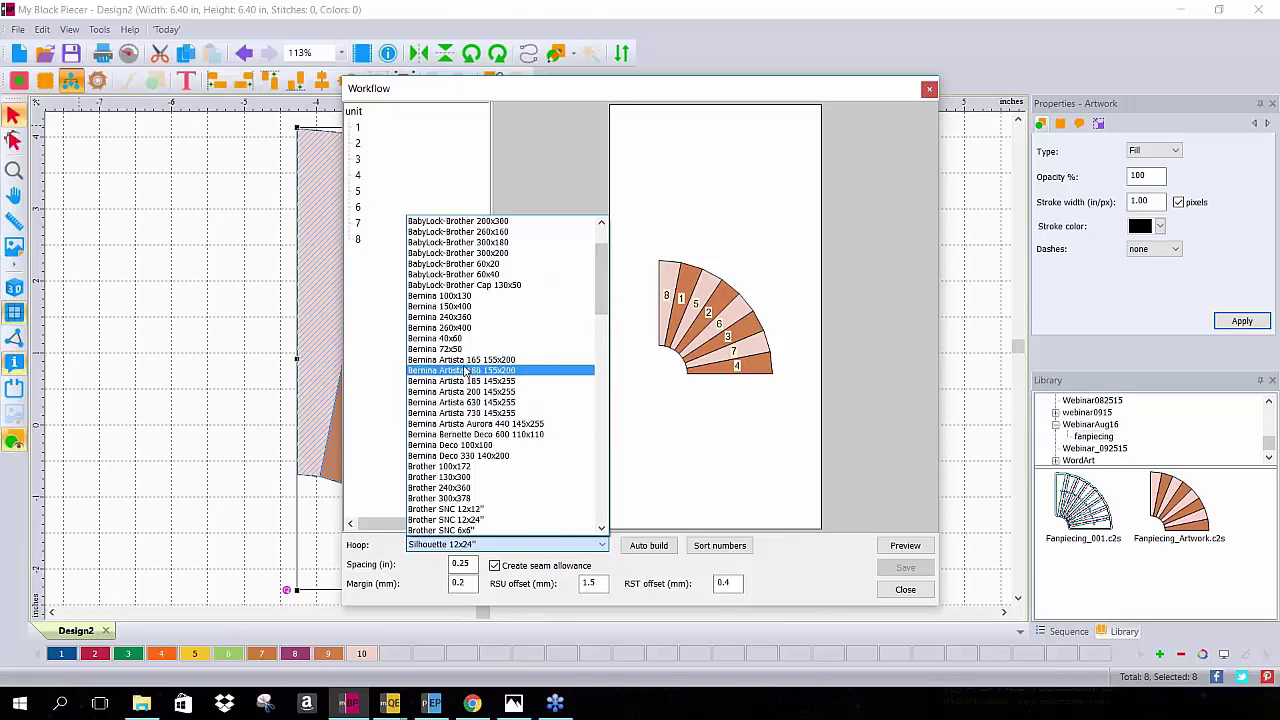
pyautogui.click(453, 327)
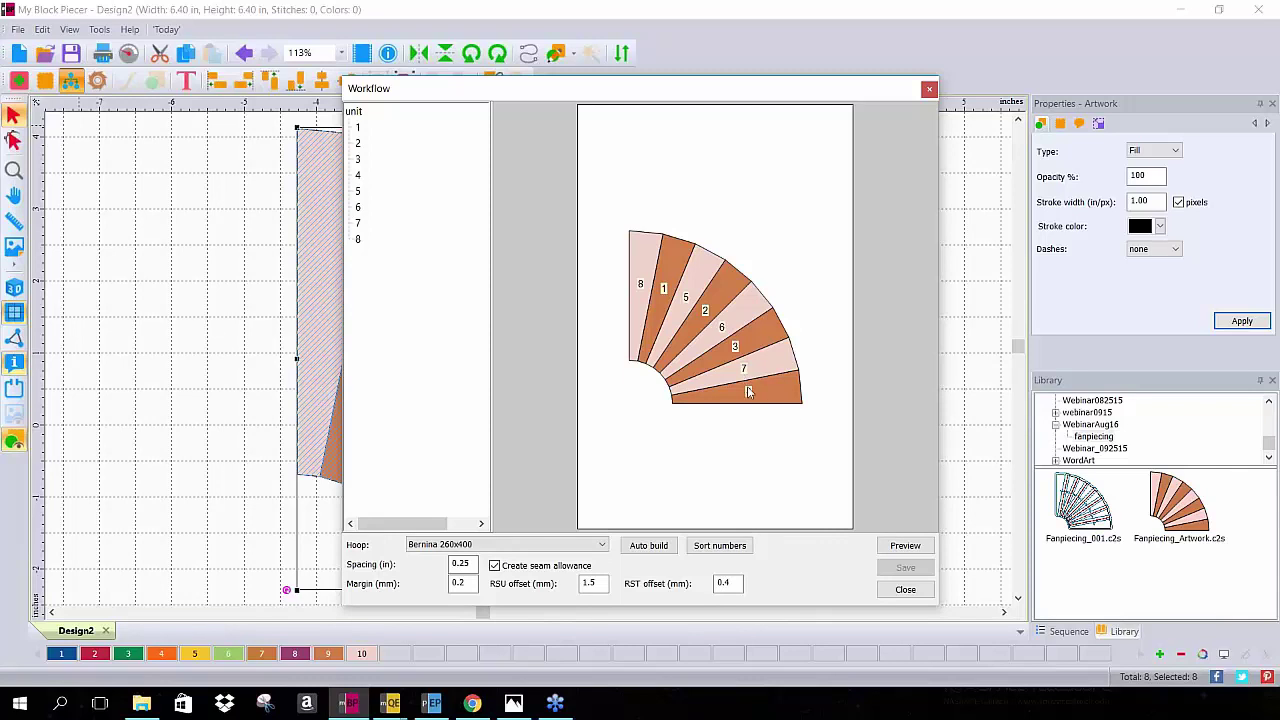
# Auto build the workflow units for the fan blades, preview the piecing design and return to the unit view
pyautogui.click(638, 551)
pyautogui.click(640, 553)
pyautogui.click(656, 551)
pyautogui.click(905, 546)
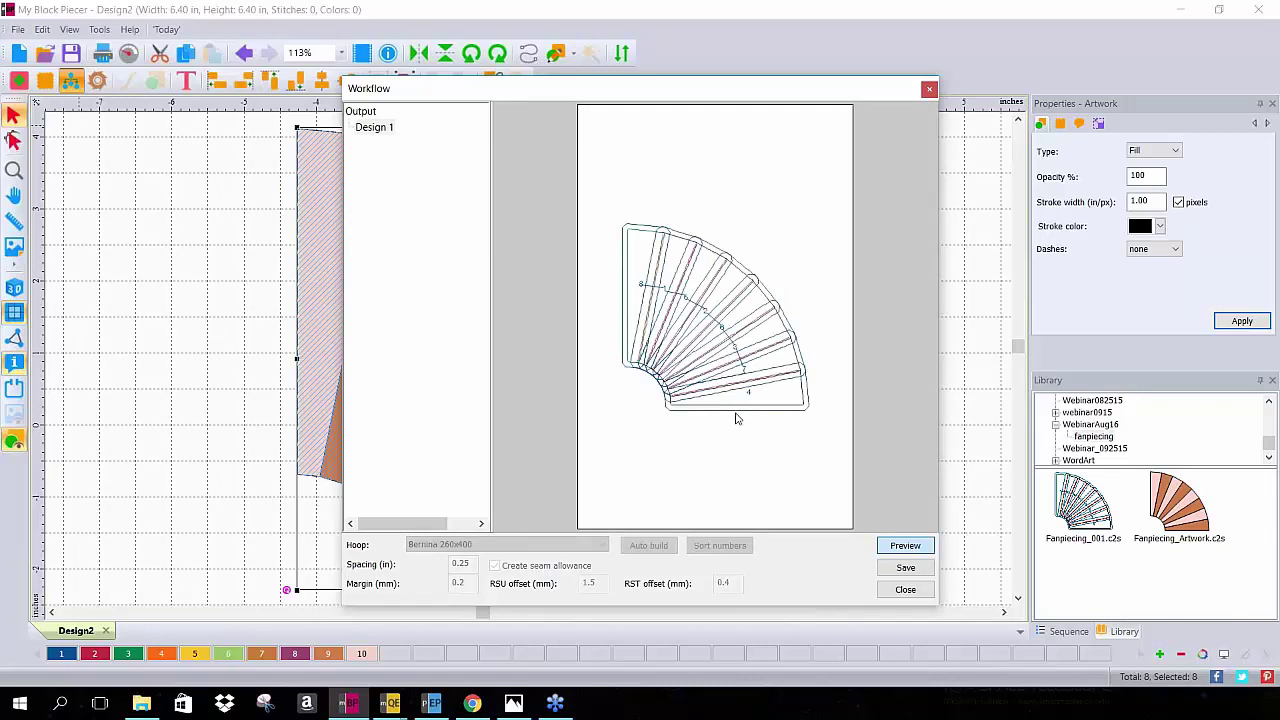
pyautogui.click(905, 546)
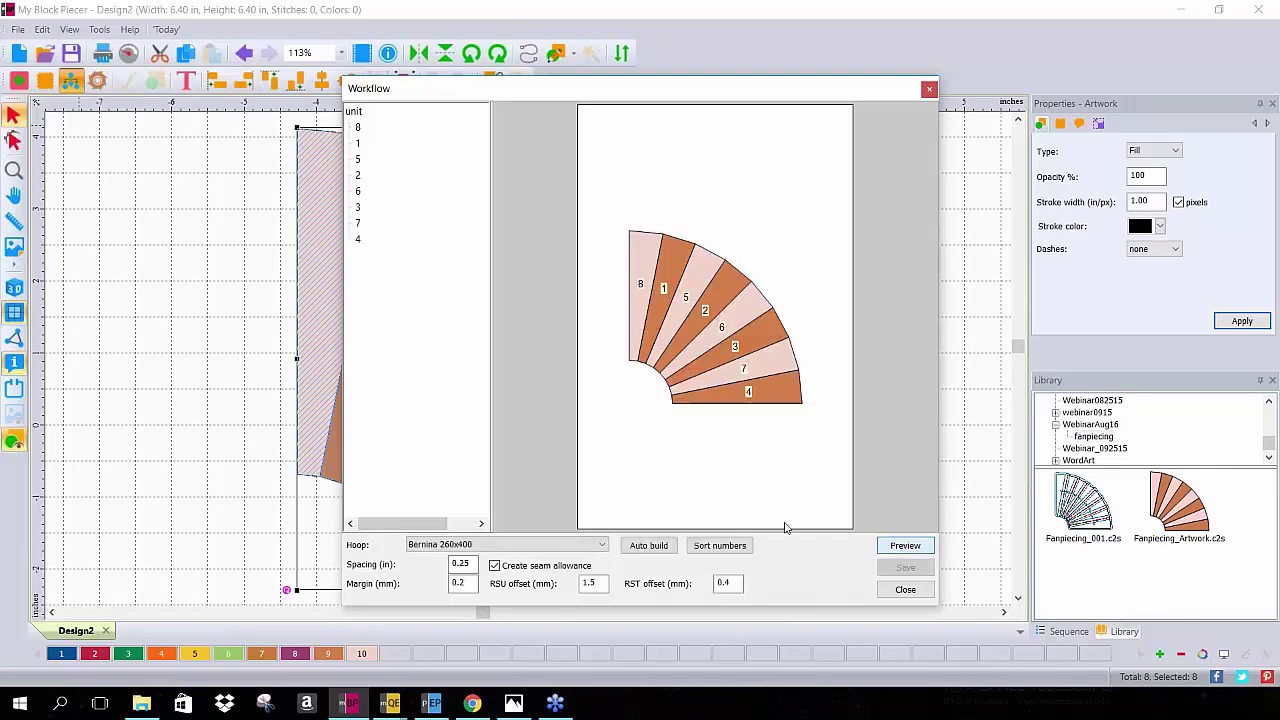
# Sort the fan piece numbers into piecing order, preview the renumbered design and close the Workflow without saving
pyautogui.click(706, 546)
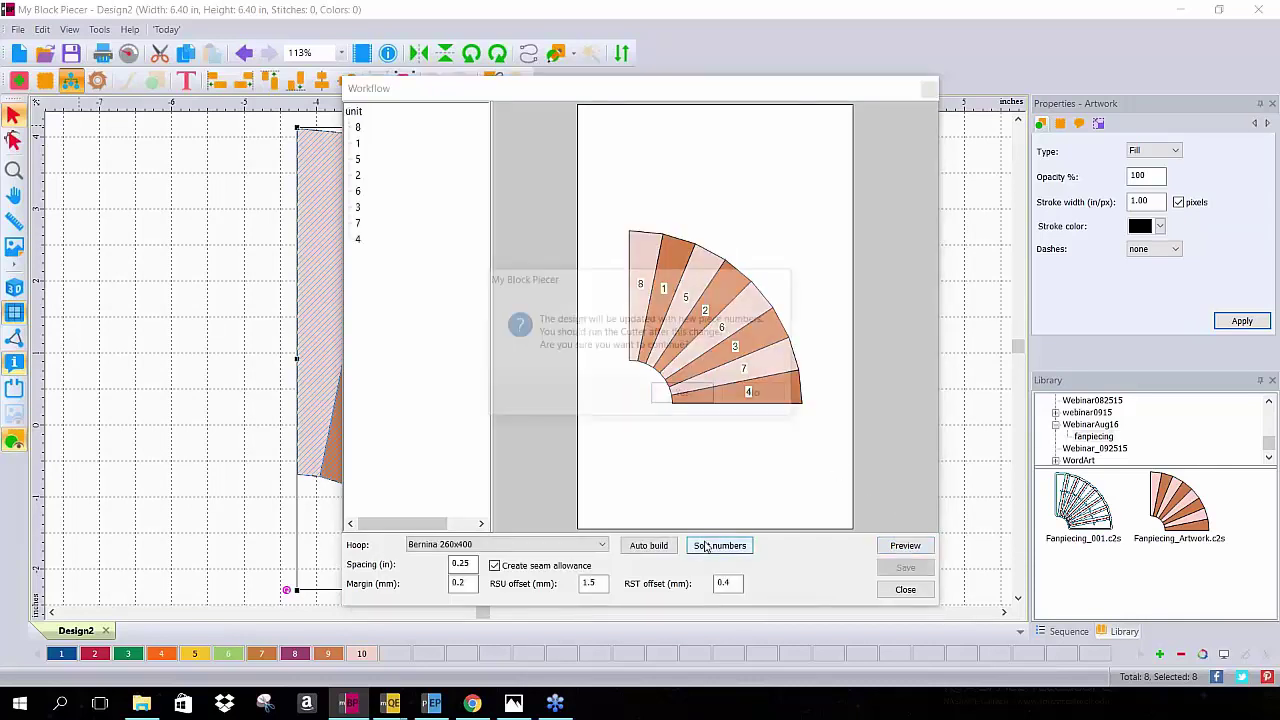
pyautogui.click(684, 396)
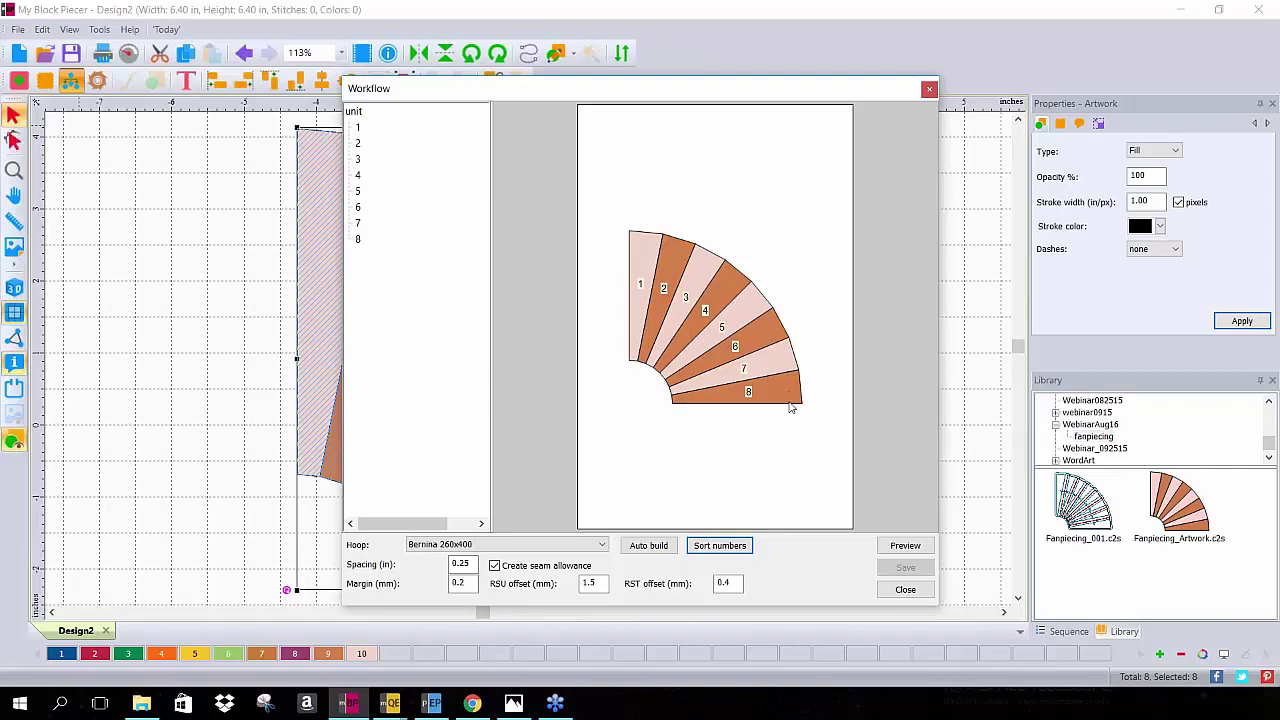
pyautogui.click(909, 545)
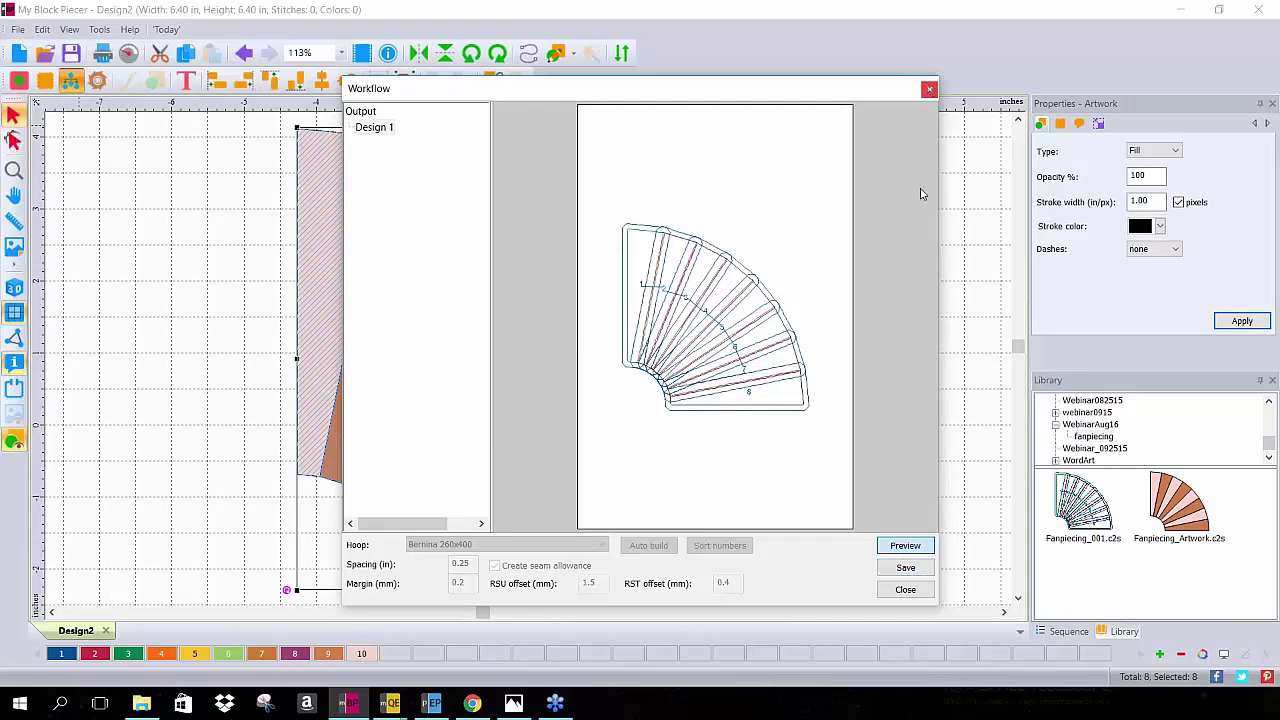
pyautogui.click(905, 589)
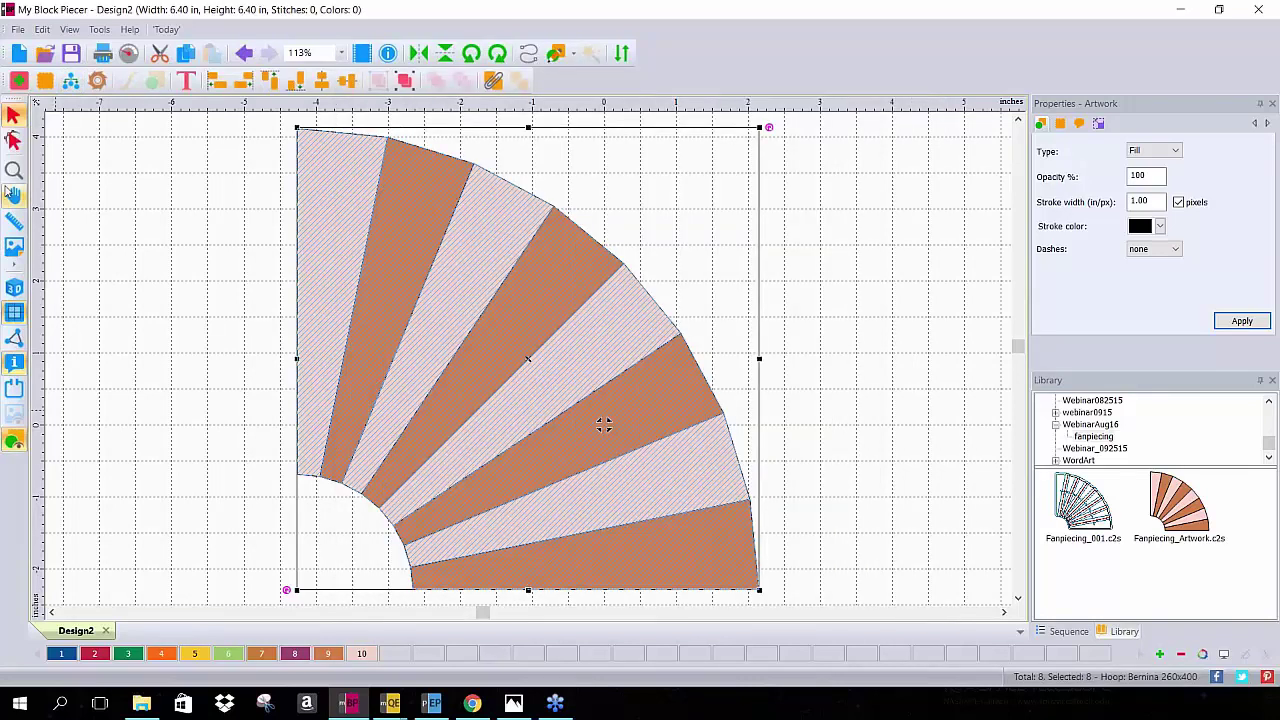
pyautogui.click(62, 652)
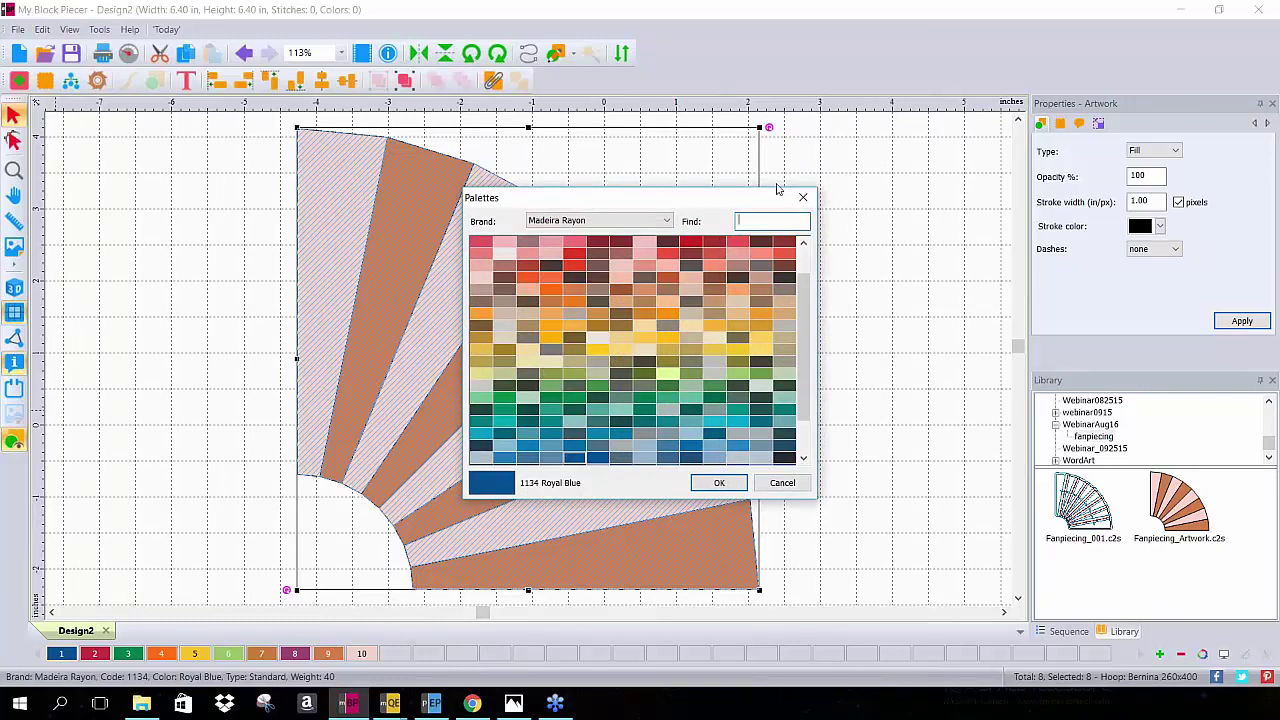
pyautogui.click(803, 197)
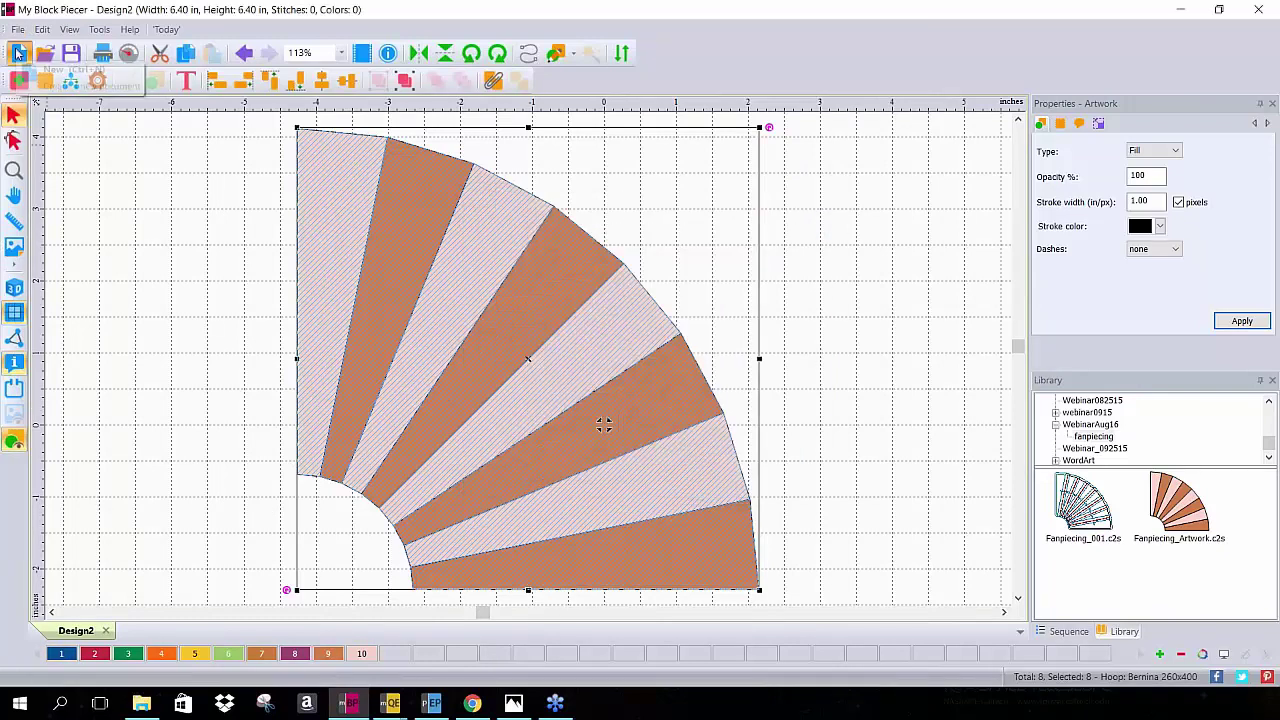
# Create a new design, insert Fanpiecing_001.c2s from the fanpiecing library folder, and hide the grid and the stitch command symbols
pyautogui.click(18, 53)
pyautogui.moveTo(1083, 505); pyautogui.dragTo(505, 398)
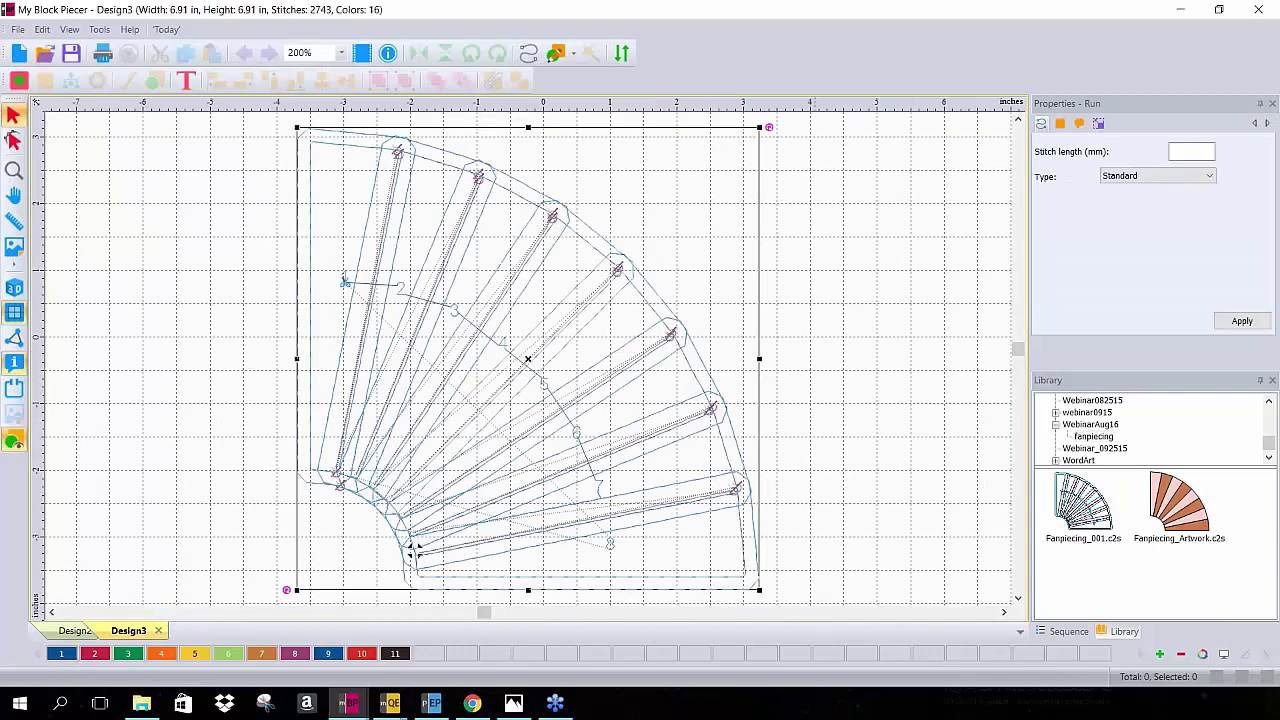
pyautogui.click(951, 257)
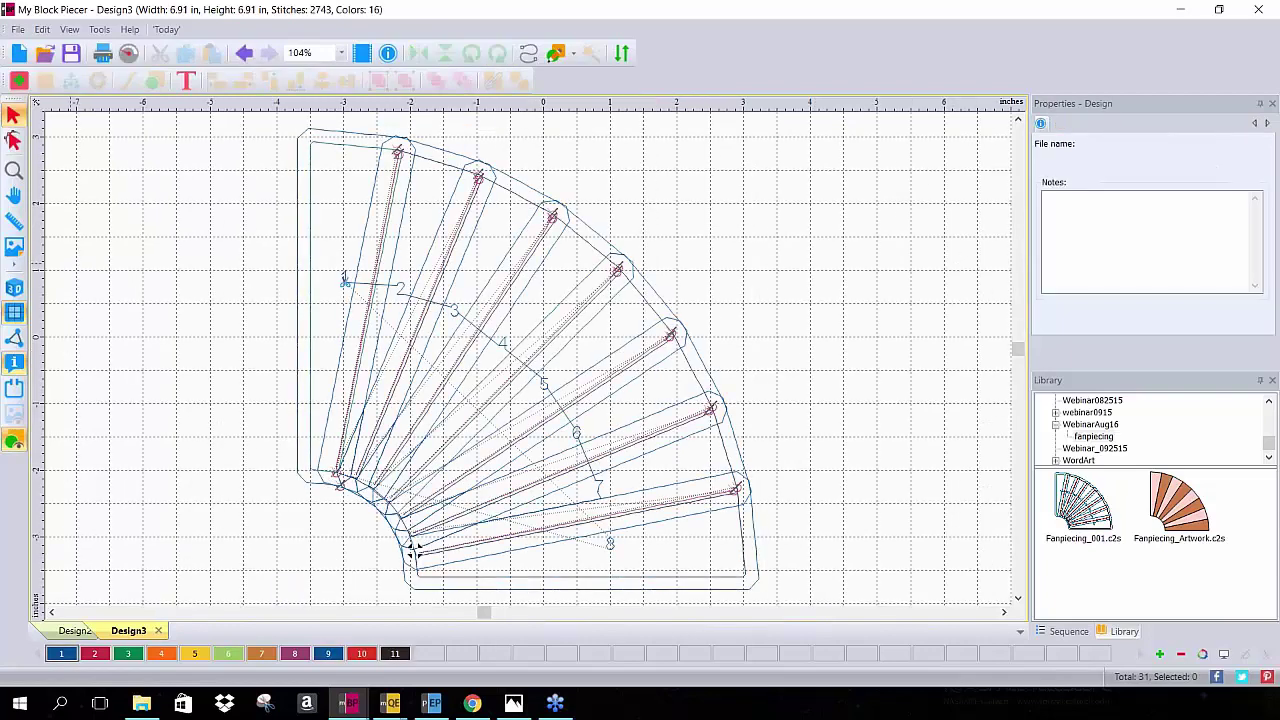
pyautogui.click(14, 313)
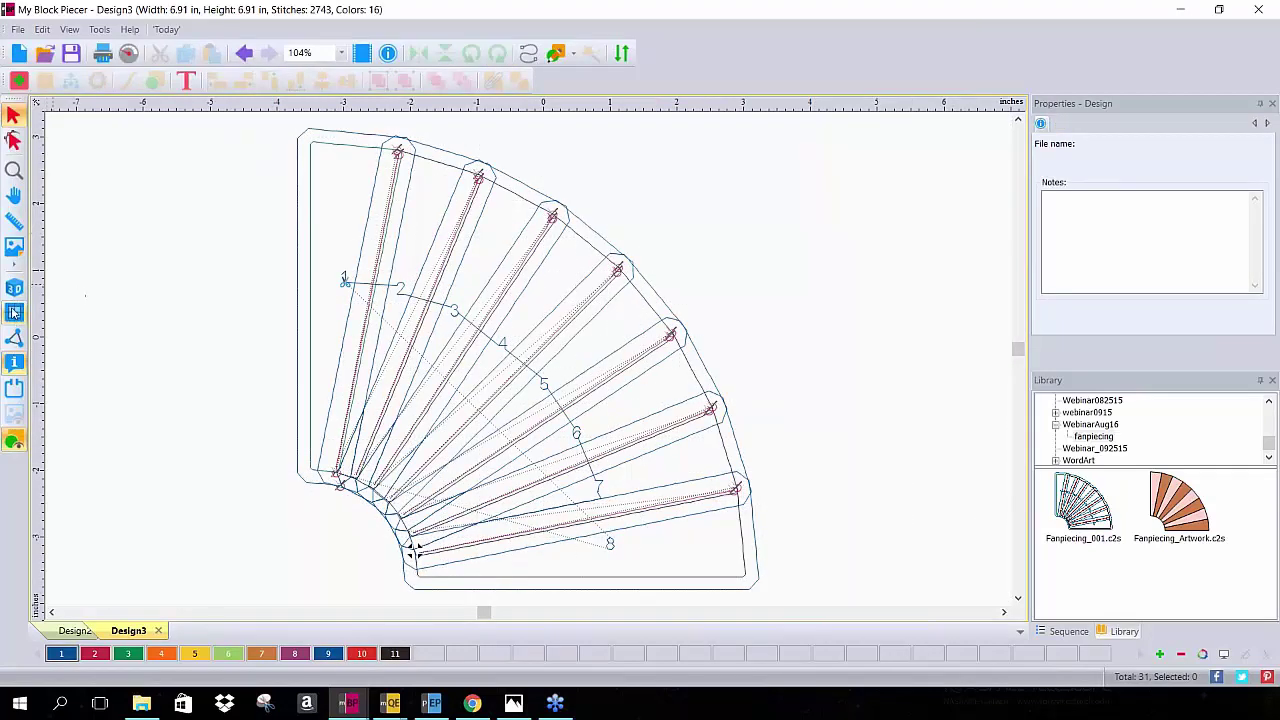
pyautogui.click(15, 364)
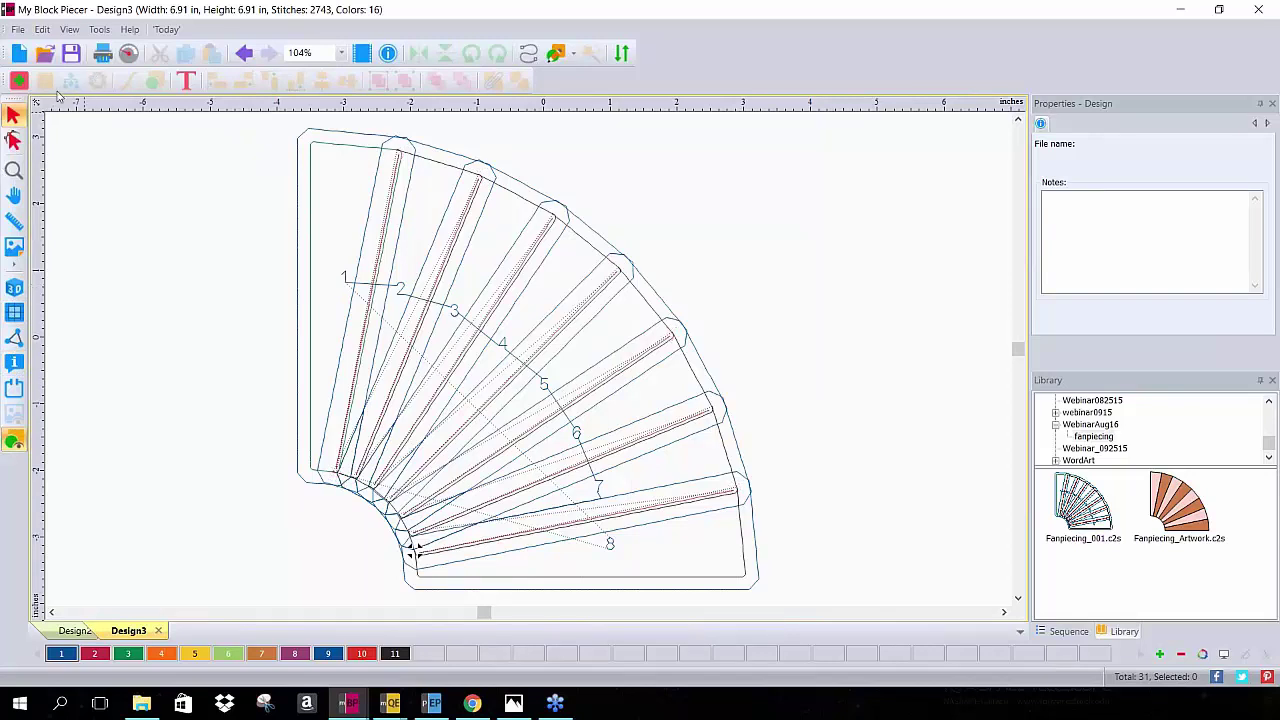
# Run the sewing simulation of the fan piecing design and pause it at the first blade's seam lines
pyautogui.click(128, 53)
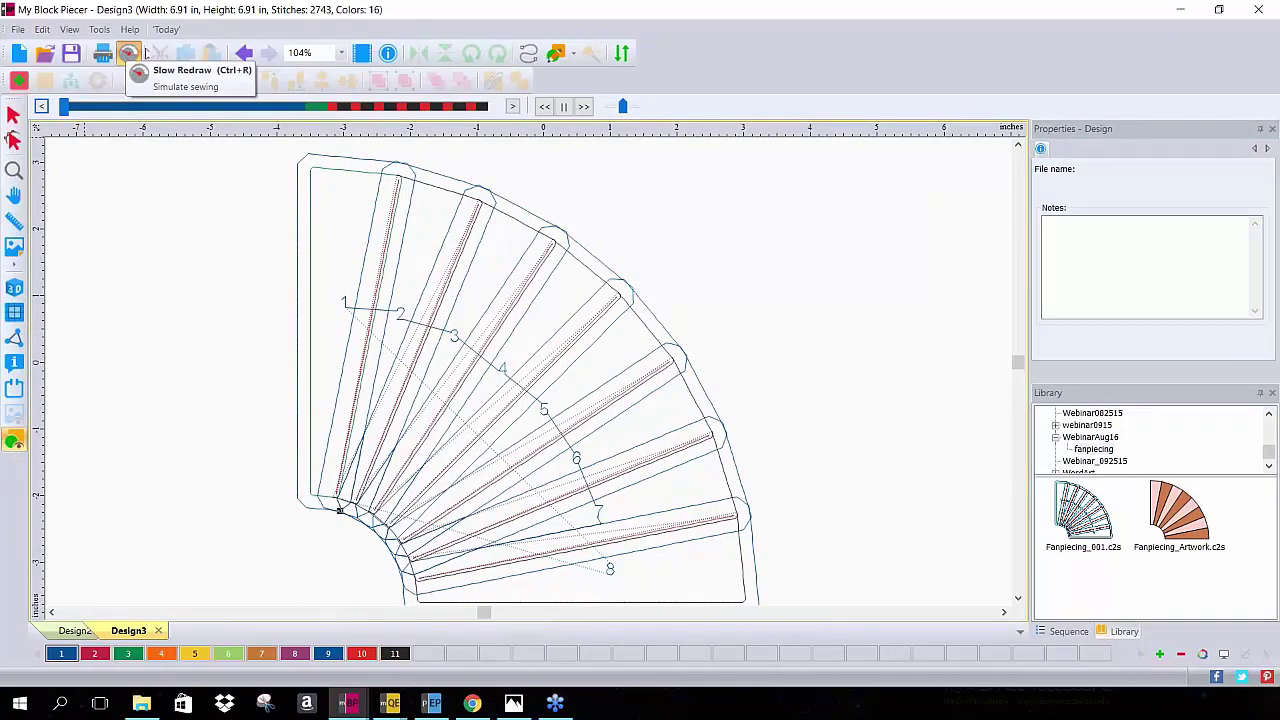
pyautogui.click(585, 107)
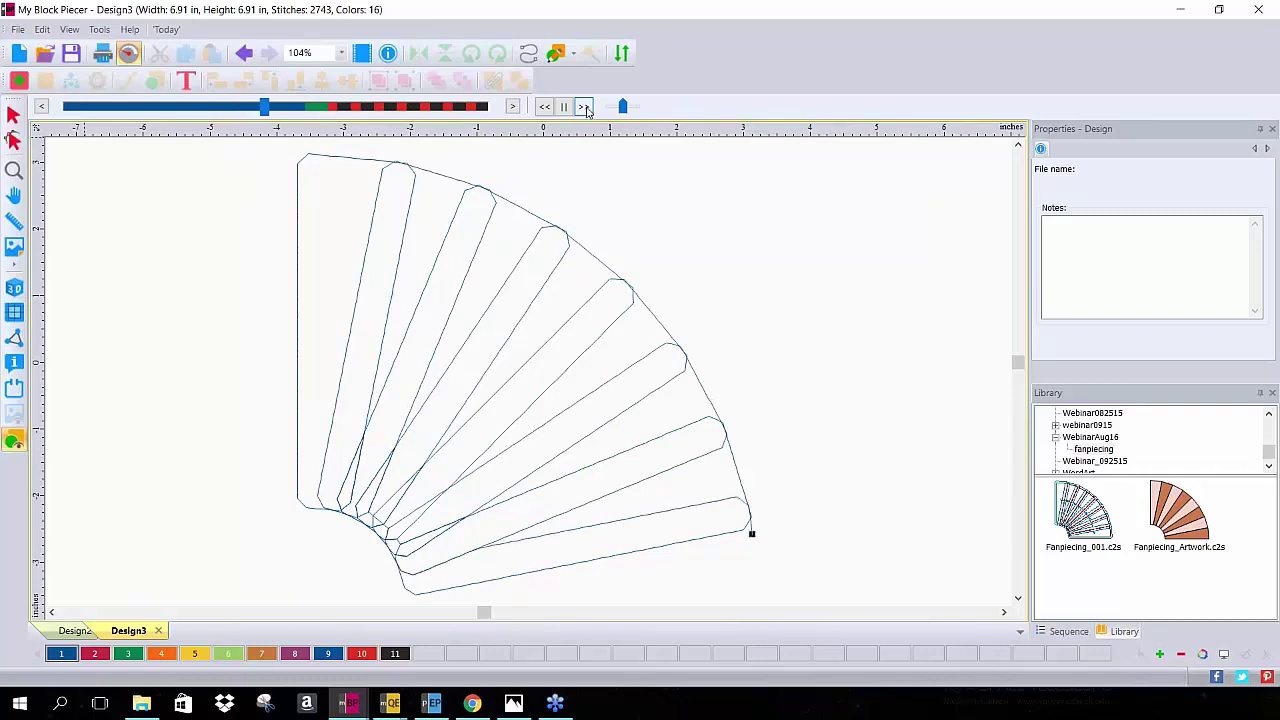
pyautogui.click(584, 106)
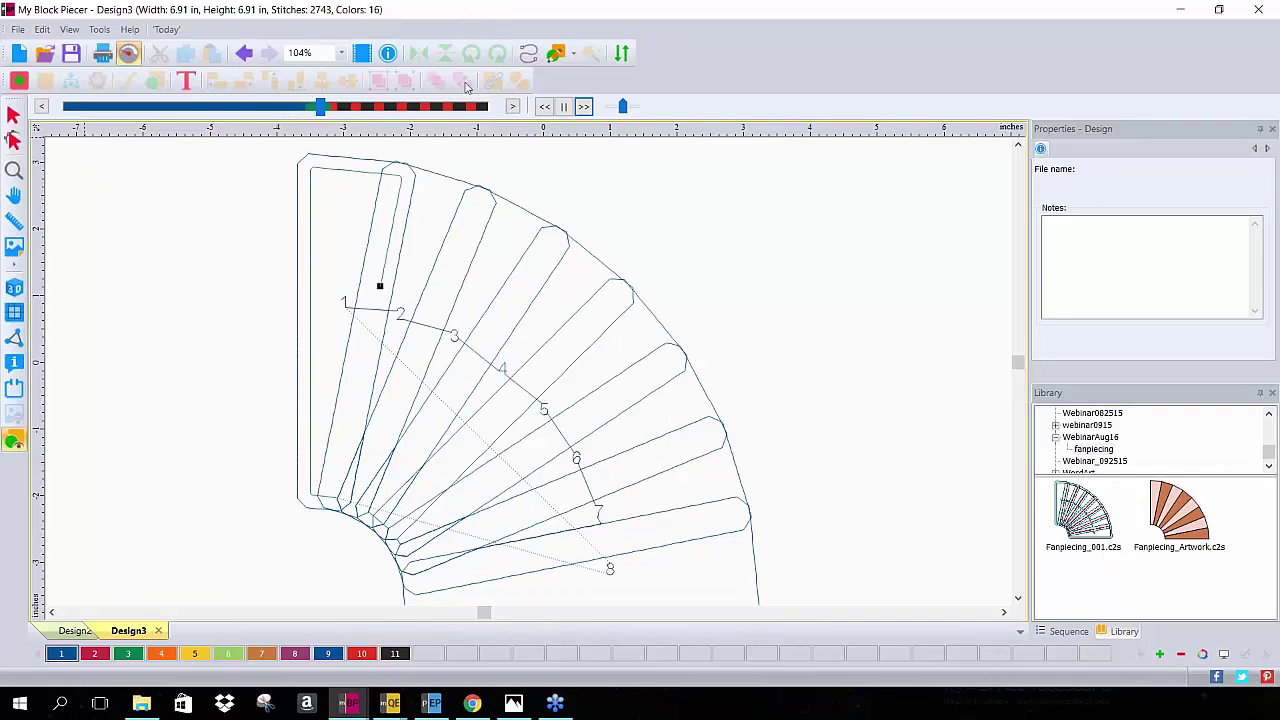
pyautogui.click(563, 106)
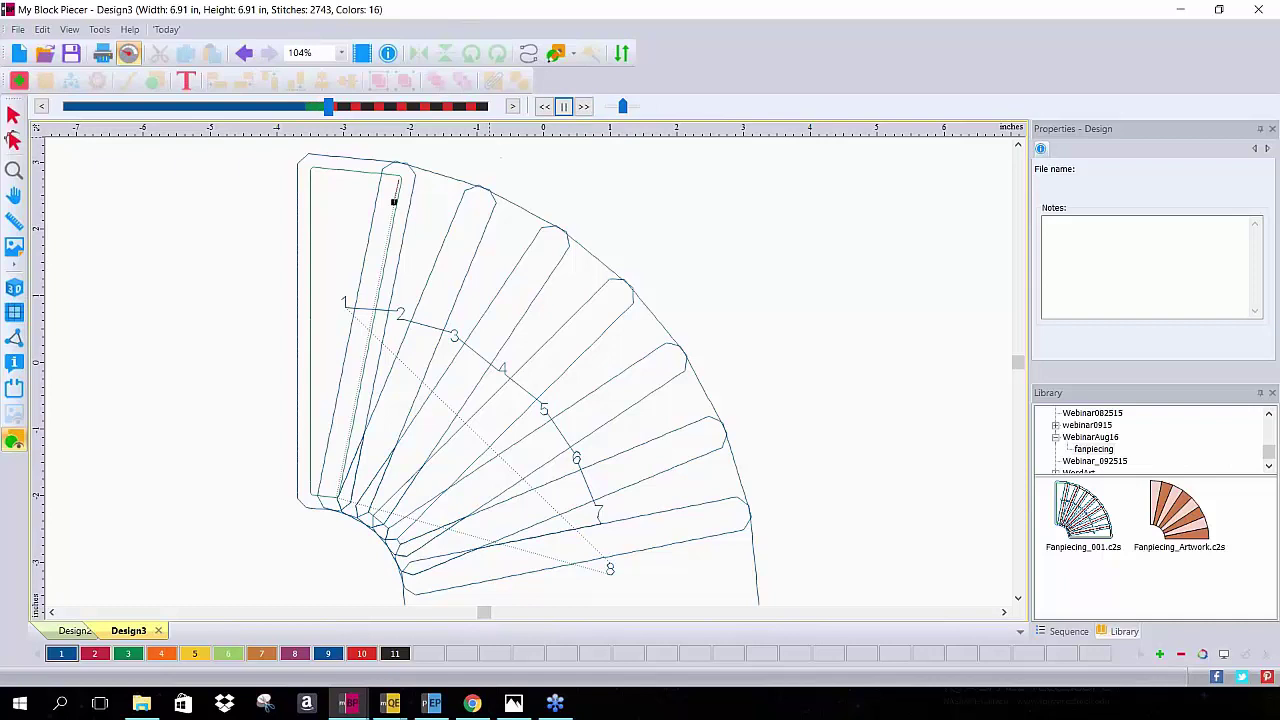
# Step the simulation through the first blade's outline and the second blade's placement and seam lines, and advance to the design's end
pyautogui.moveTo(329, 107)
pyautogui.mouseDown()
pyautogui.moveTo(302, 112)
pyautogui.moveTo(318, 111)
pyautogui.mouseUp()
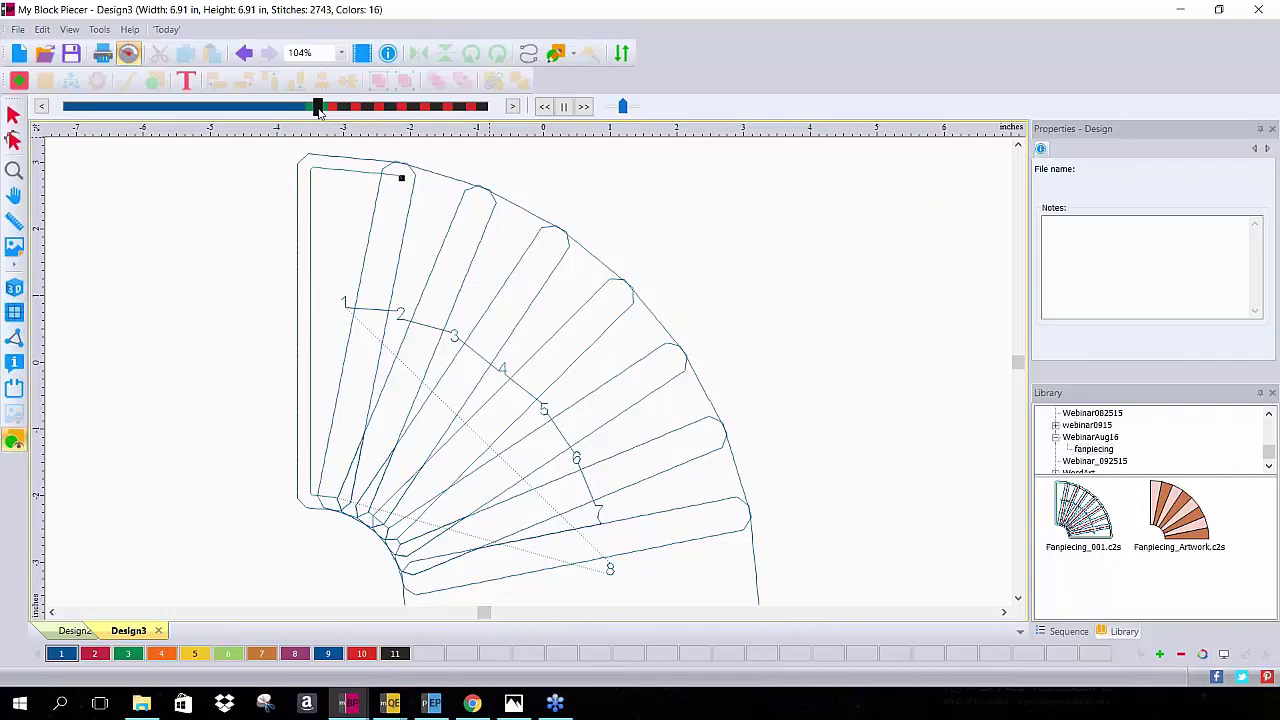
pyautogui.moveTo(319, 112); pyautogui.dragTo(319, 112)
pyautogui.moveTo(316, 108); pyautogui.dragTo(326, 108)
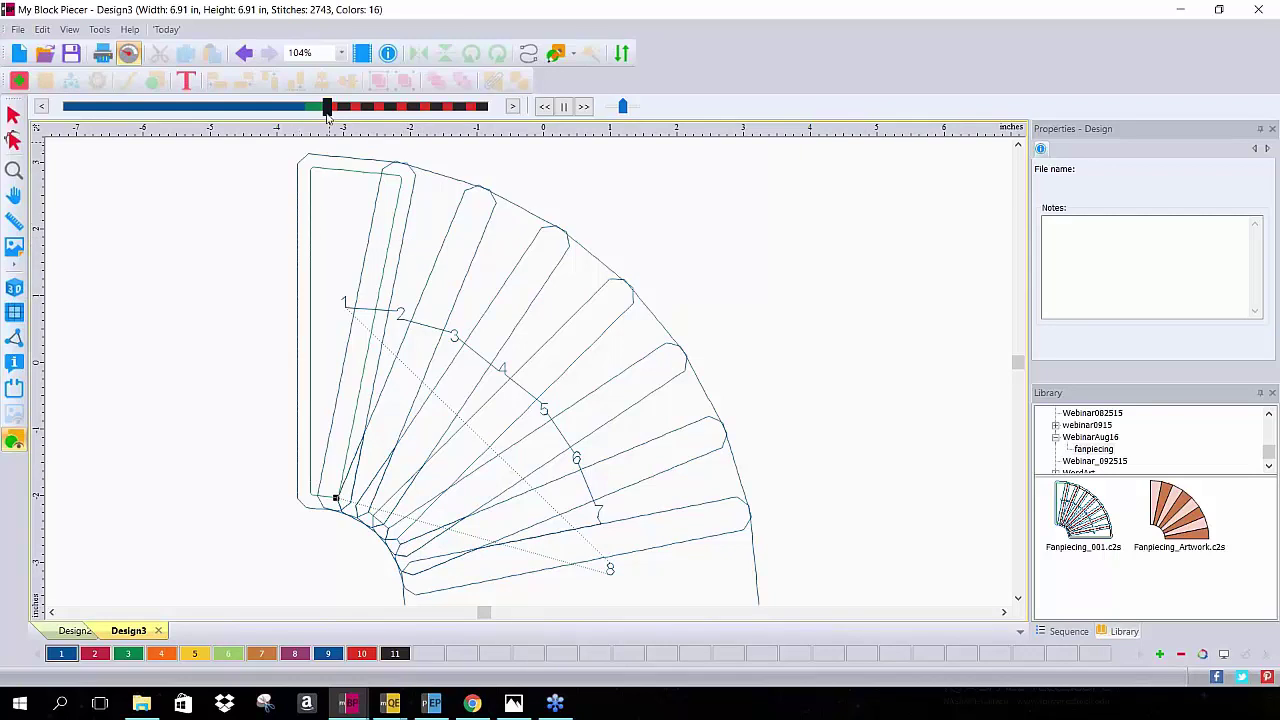
pyautogui.moveTo(328, 108); pyautogui.dragTo(336, 108)
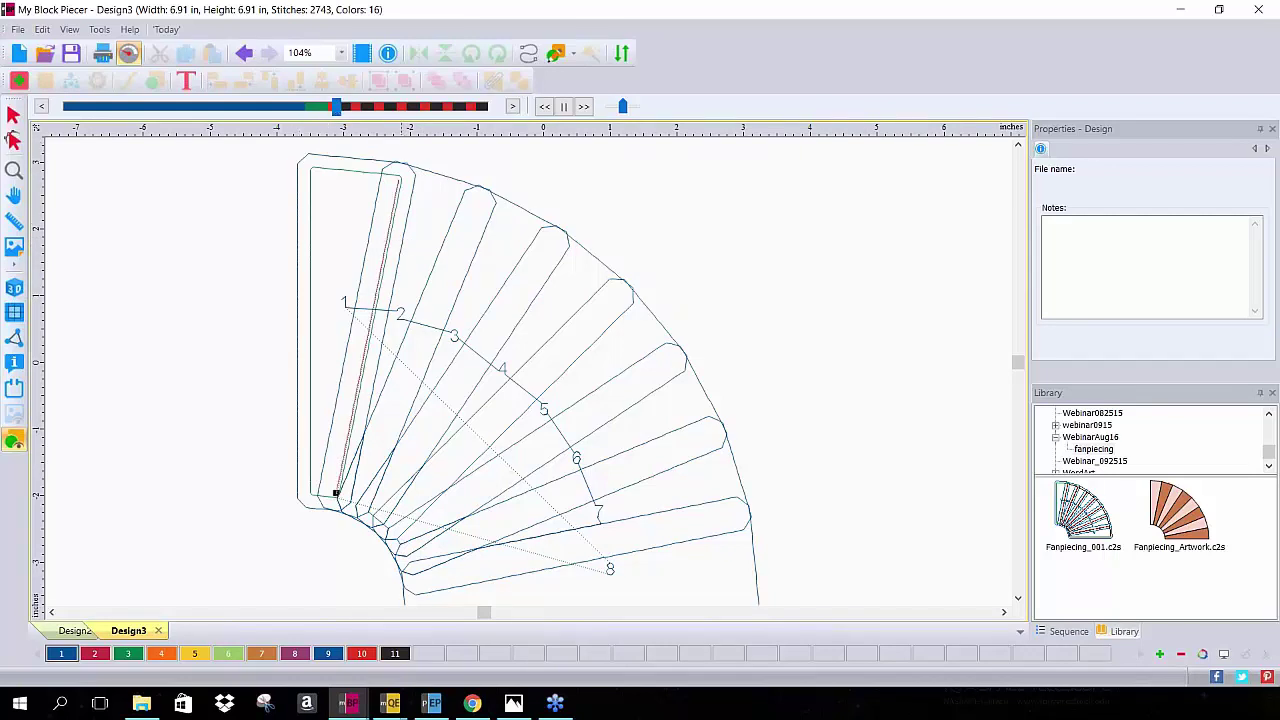
pyautogui.scroll(2, 411, 180)
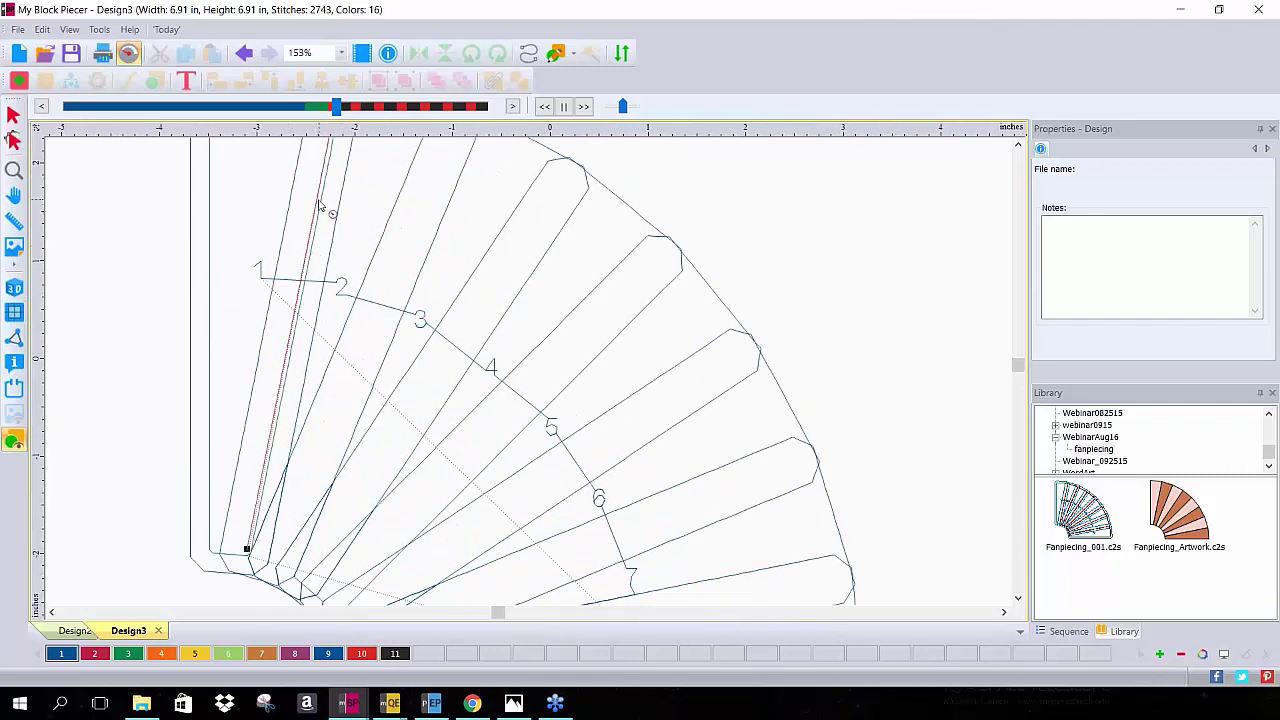
pyautogui.scroll(-2, 337, 152)
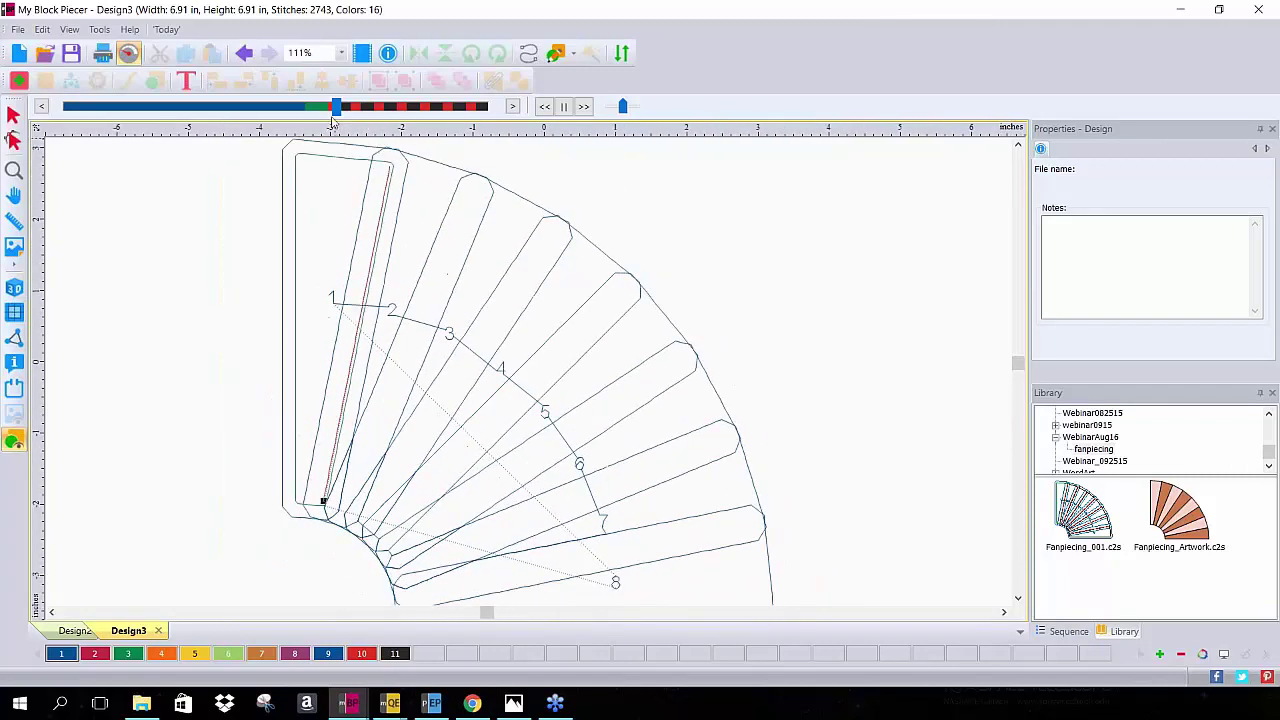
pyautogui.moveTo(337, 108); pyautogui.dragTo(500, 150)
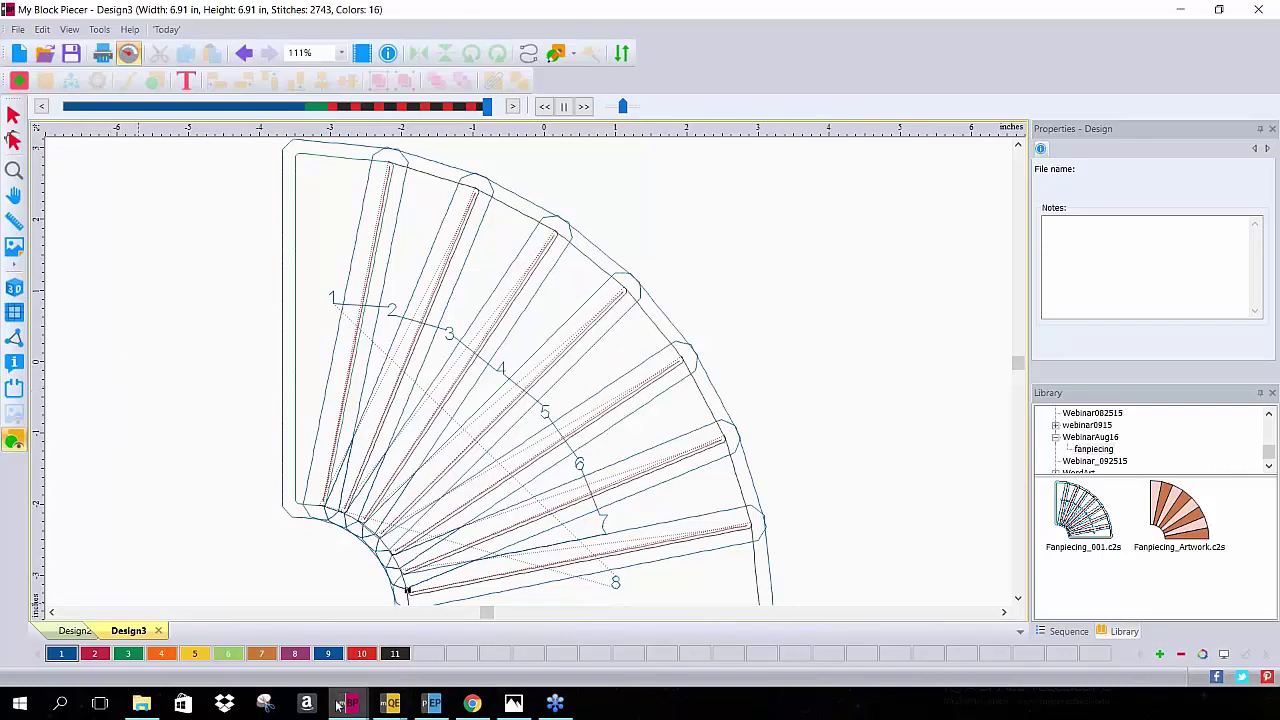
# Switch to CrazyFan.c2s in My Quilt Embellisher and start its sewing simulation, stepping from the outer square to the fan's placement marks
pyautogui.moveTo(391, 704)
pyautogui.click(391, 703)
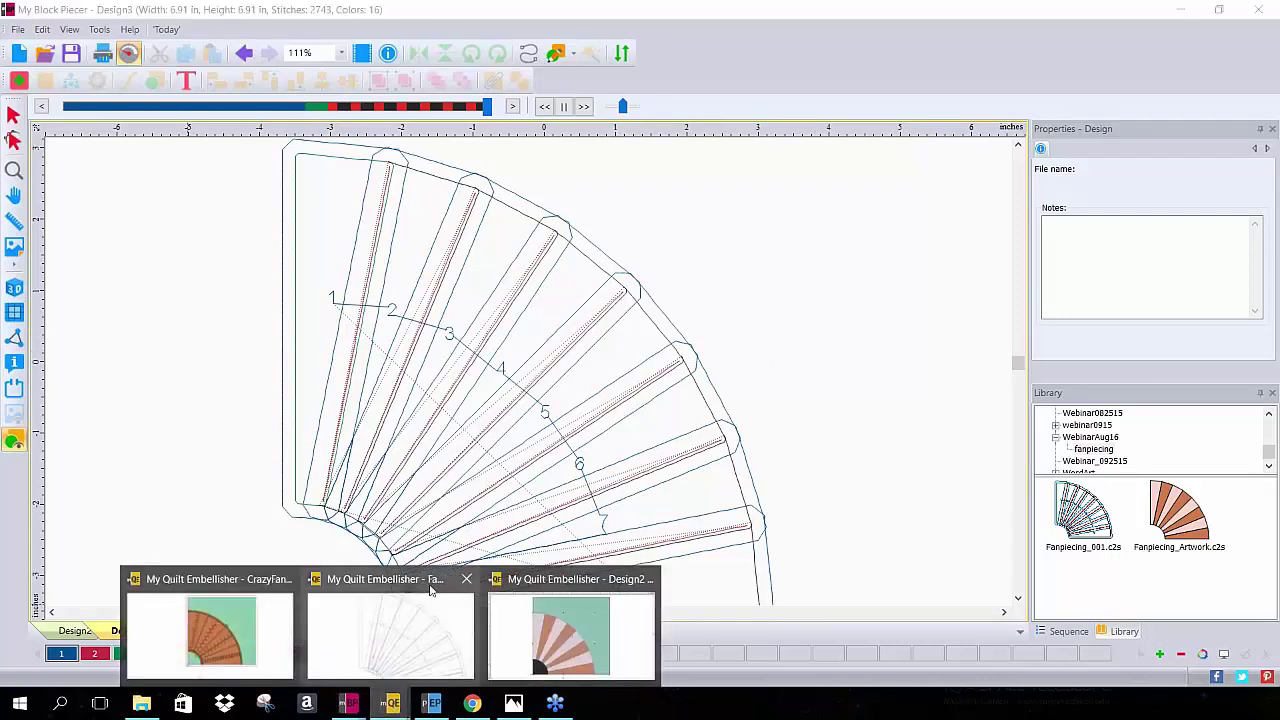
pyautogui.click(215, 582)
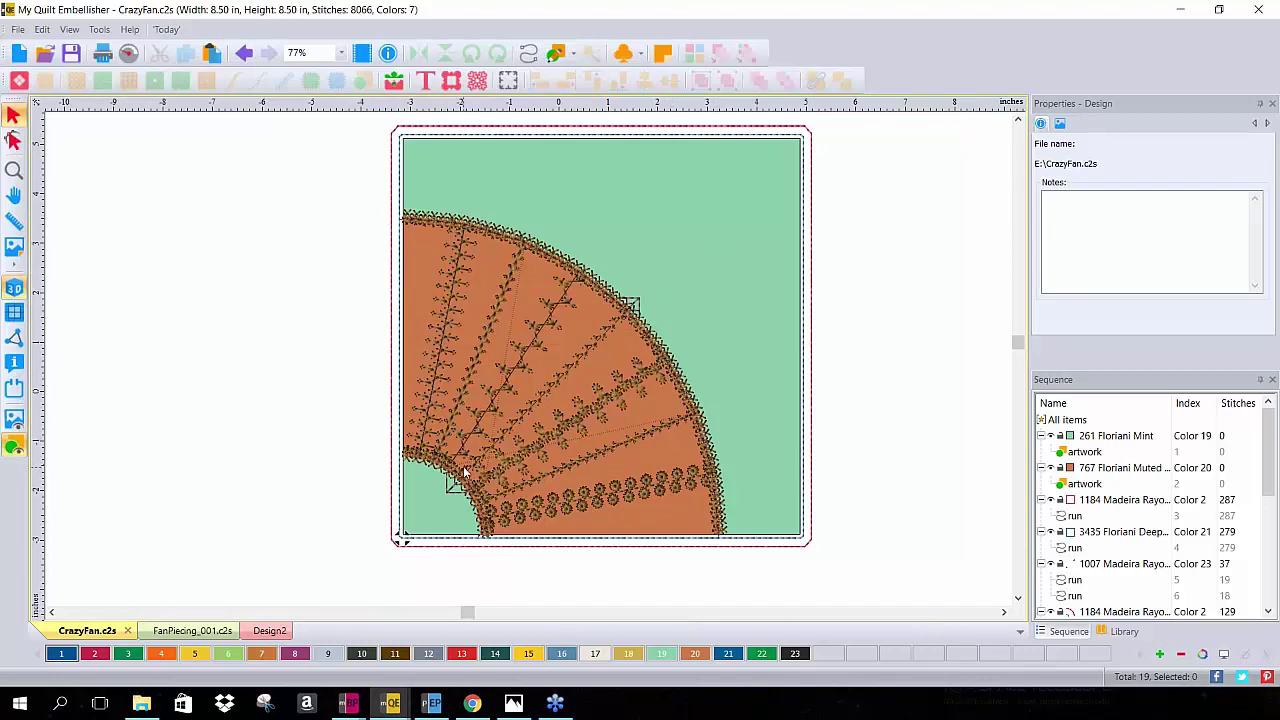
pyautogui.click(529, 55)
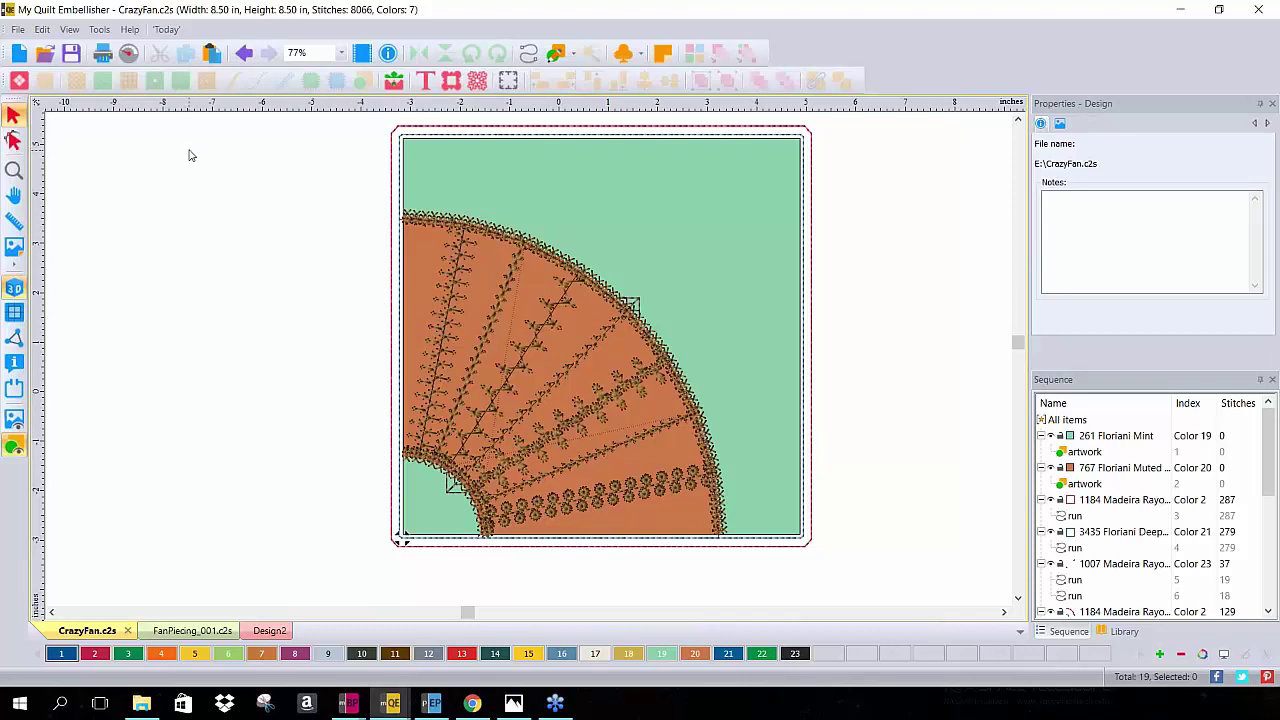
pyautogui.click(128, 53)
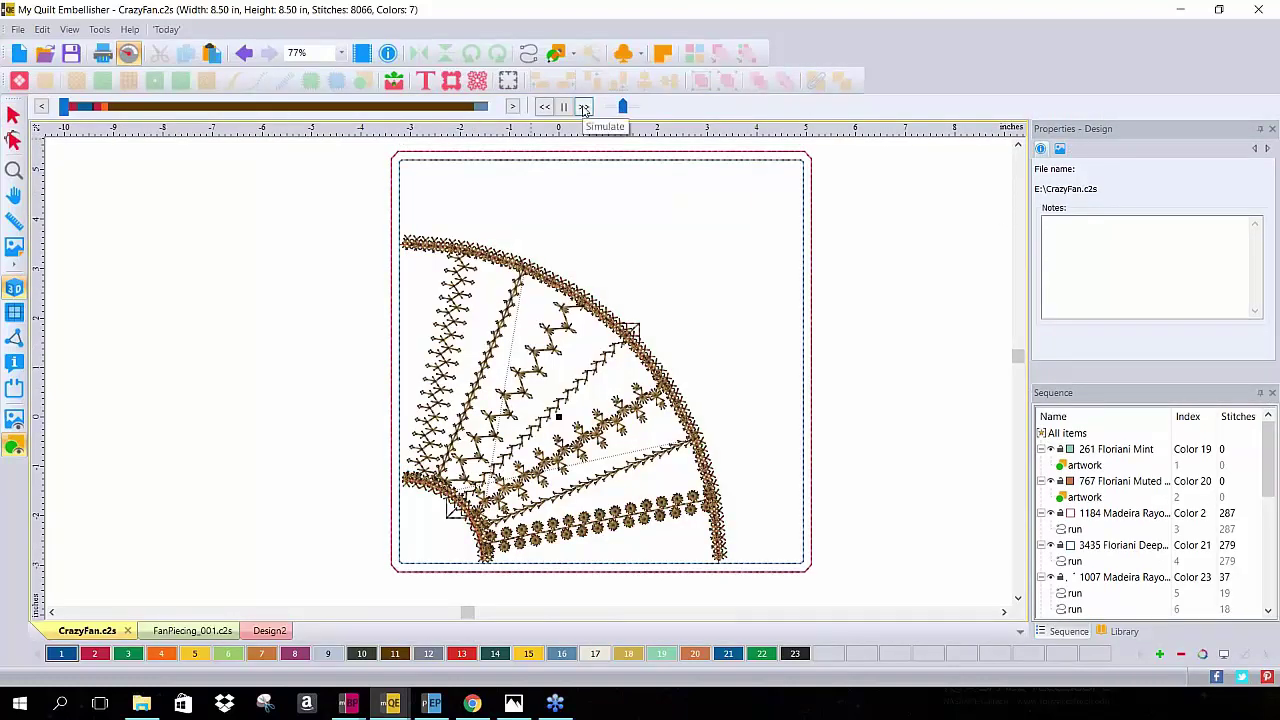
pyautogui.click(63, 107)
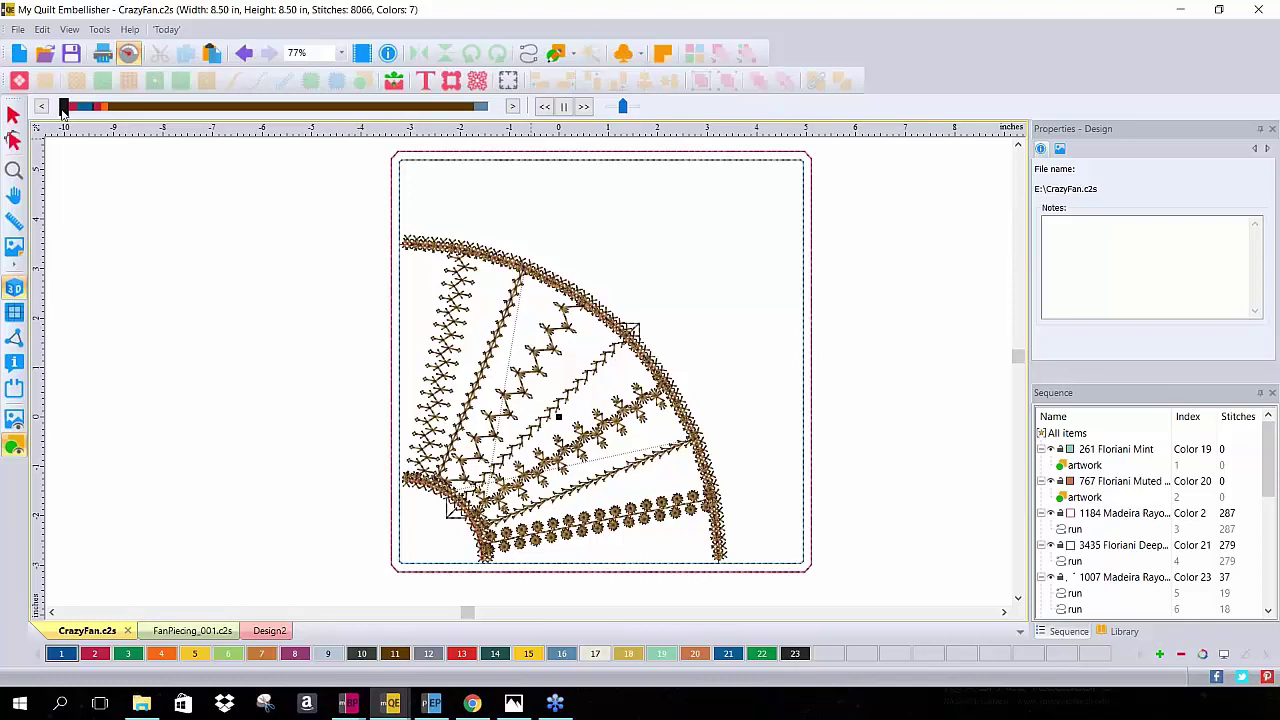
pyautogui.click(63, 107)
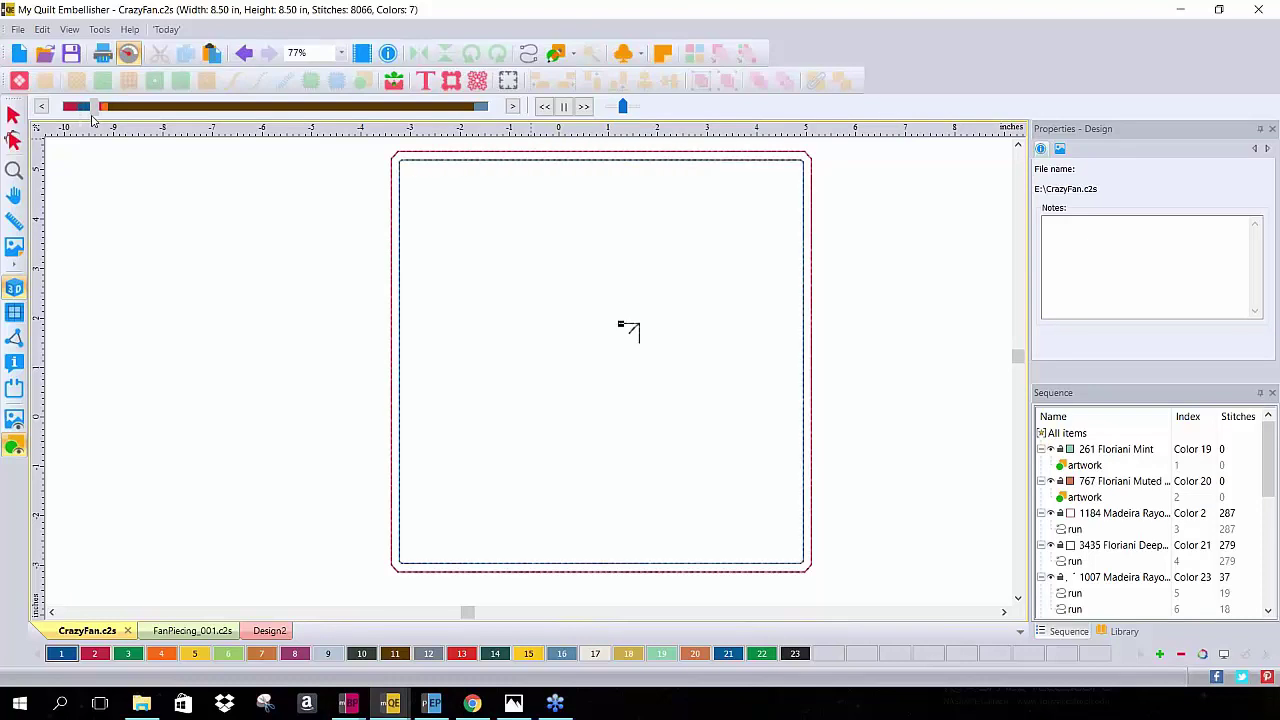
# Step the CrazyFan simulation through the fan's inner and outer placement arcs and pause during the inner arc's tack-down stitching
pyautogui.moveTo(93, 108); pyautogui.dragTo(93, 108)
pyautogui.moveTo(93, 108); pyautogui.dragTo(96, 110)
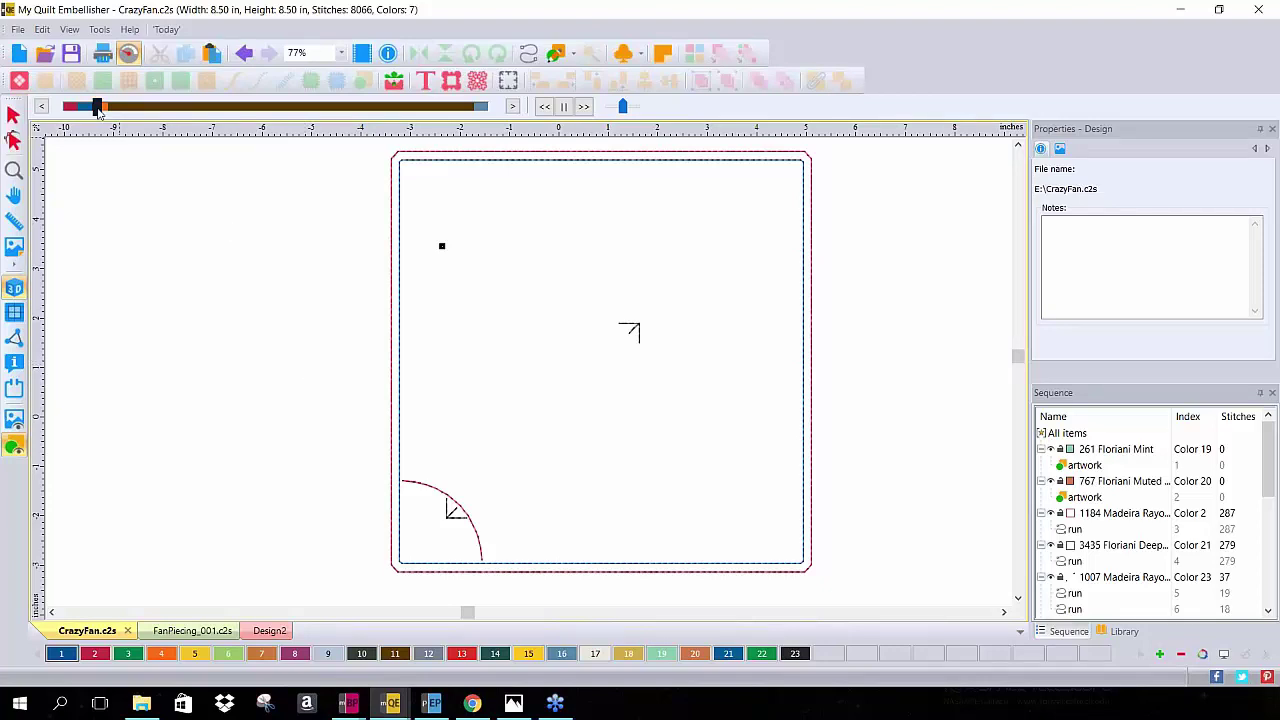
pyautogui.click(100, 108)
pyautogui.moveTo(99, 108); pyautogui.dragTo(101, 109)
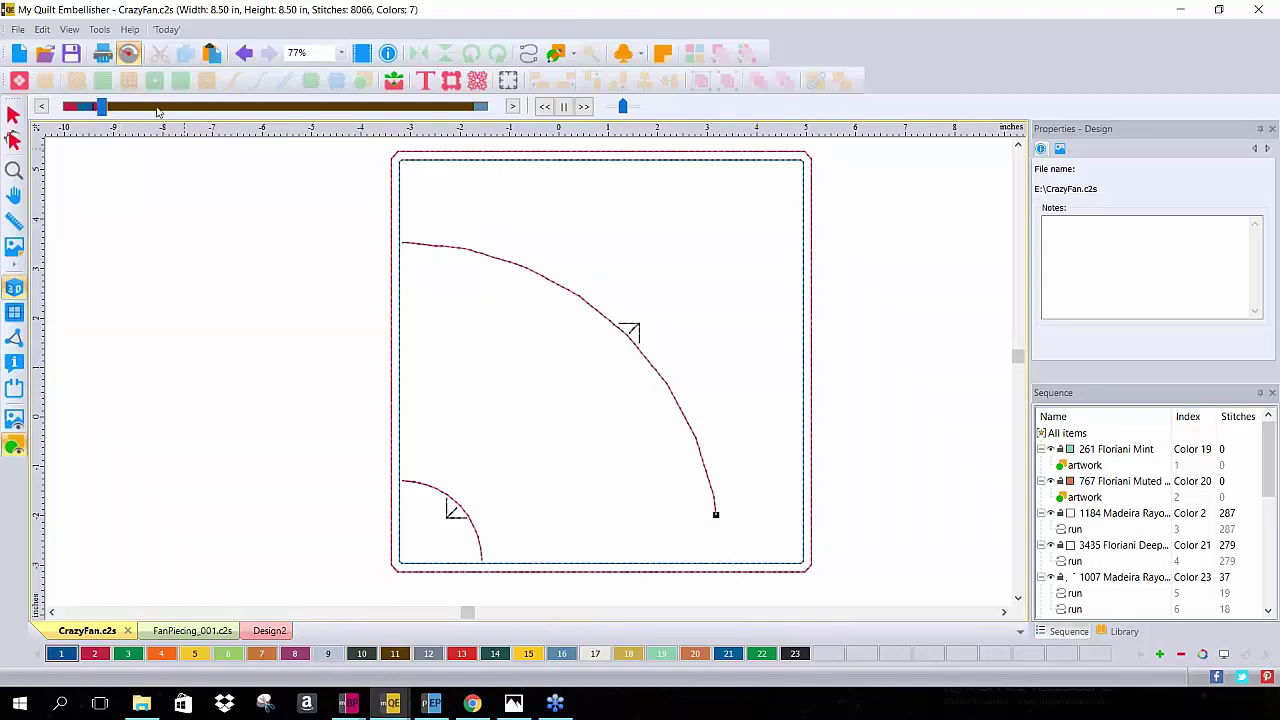
pyautogui.click(583, 106)
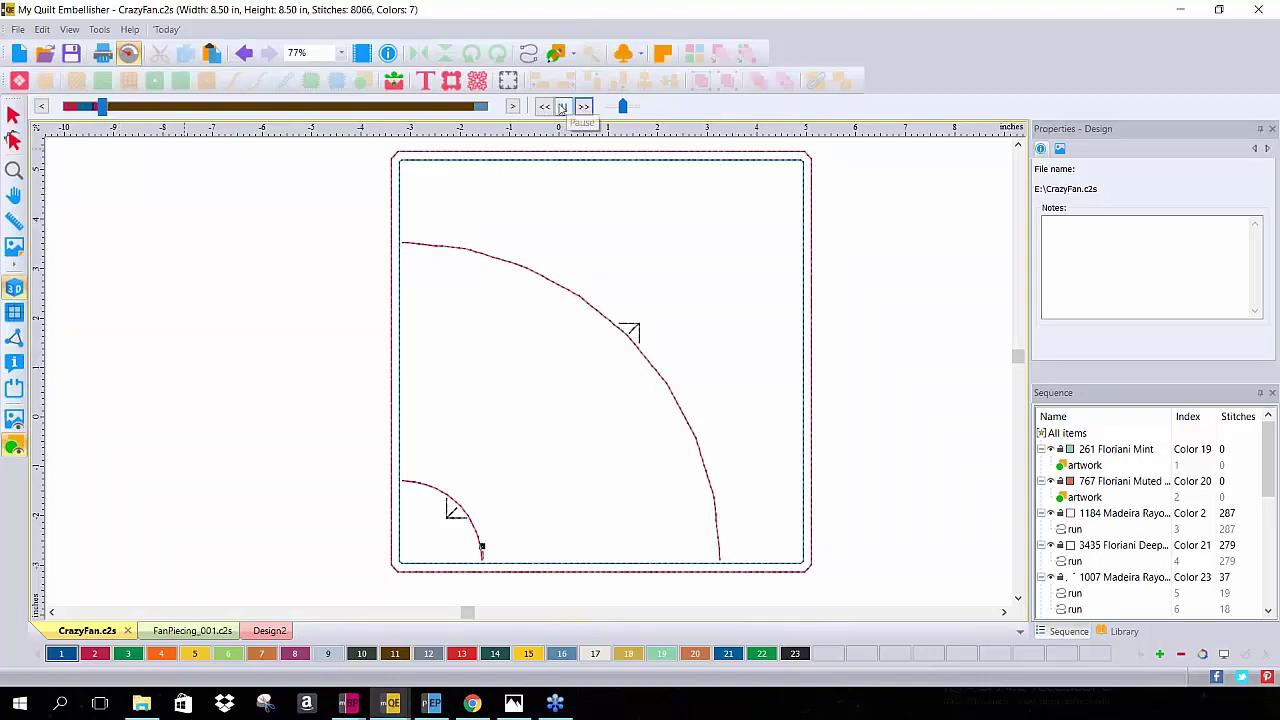
pyautogui.click(562, 108)
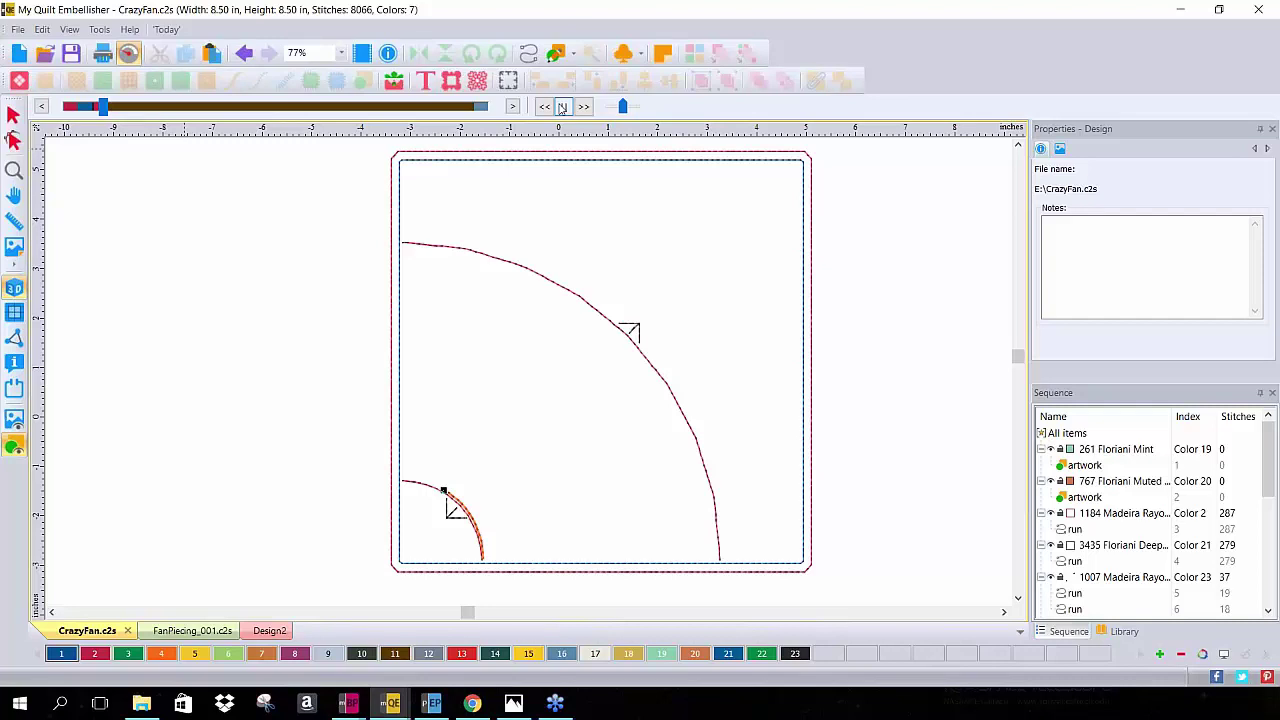
# Advance the CrazyFan simulation through the decorative stitching on the fan's seams and arcs to the end of the design
pyautogui.click(562, 107)
pyautogui.click(104, 108)
pyautogui.moveTo(104, 108); pyautogui.dragTo(116, 109)
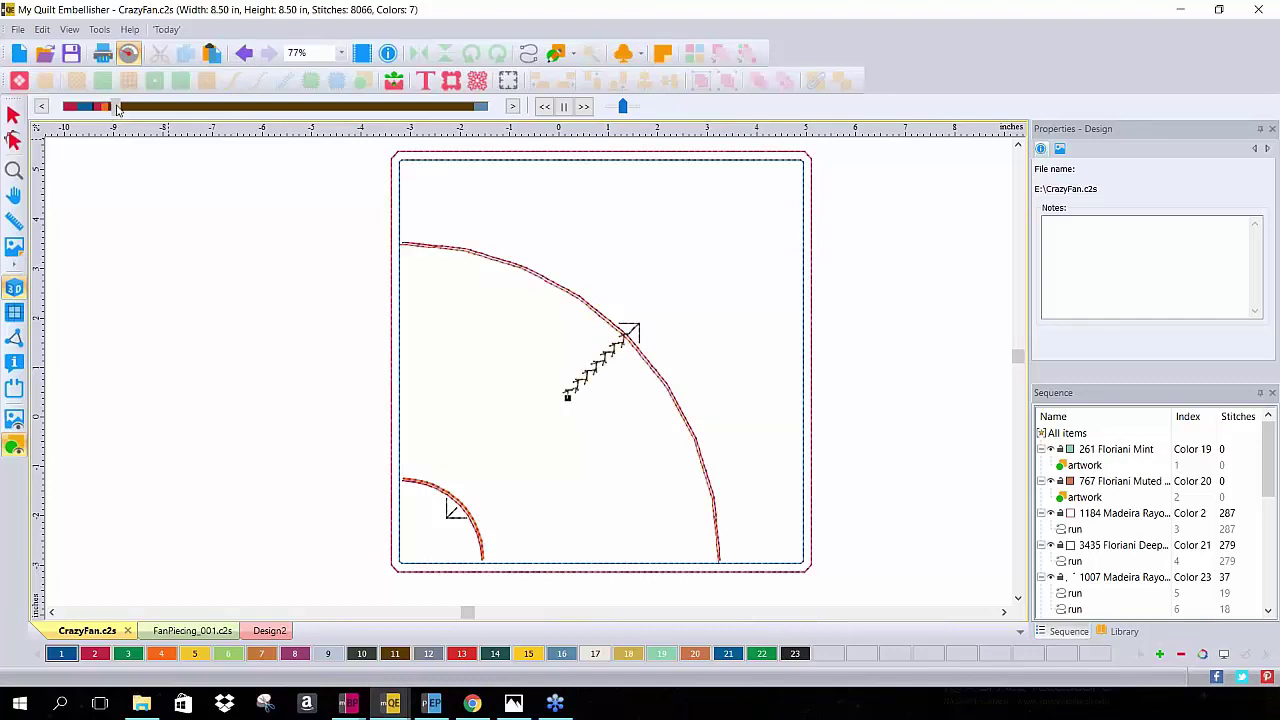
pyautogui.moveTo(117, 108); pyautogui.dragTo(490, 168)
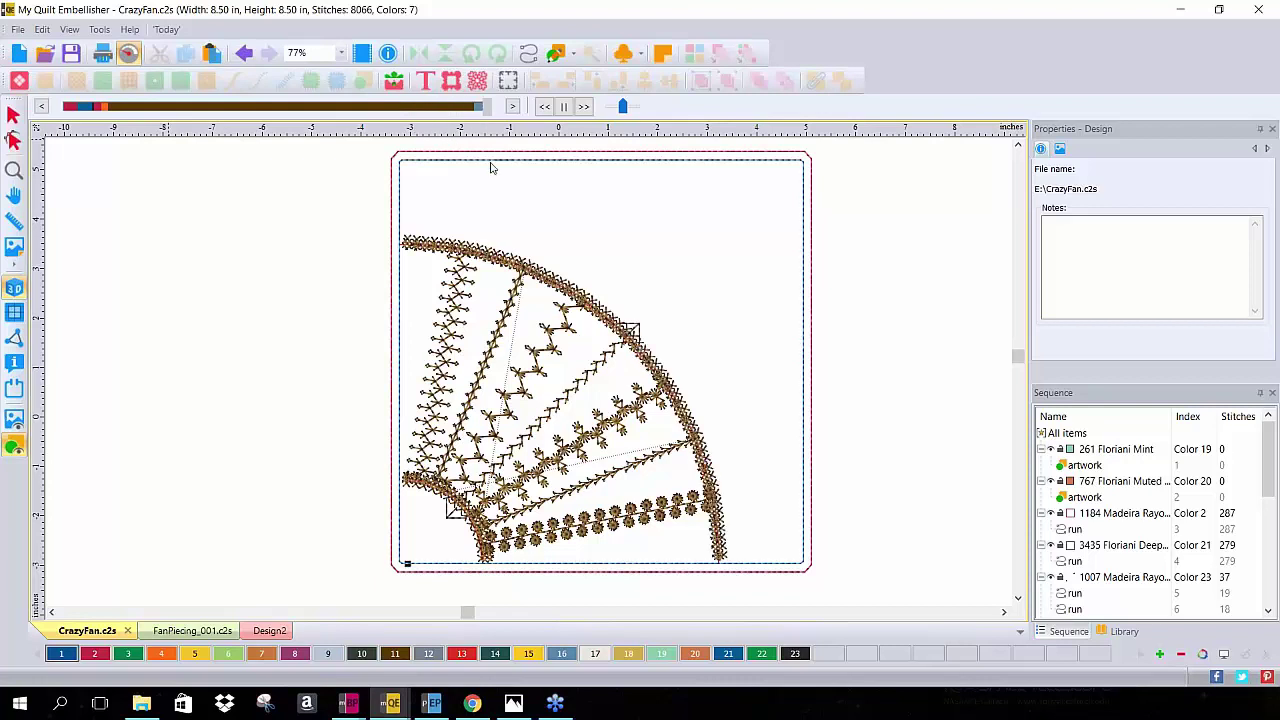
pyautogui.moveTo(490, 167); pyautogui.dragTo(490, 168)
pyautogui.moveTo(487, 107); pyautogui.dragTo(505, 110)
# In Design2, delete the green background square artwork behind the fan blades
pyautogui.click(261, 637)
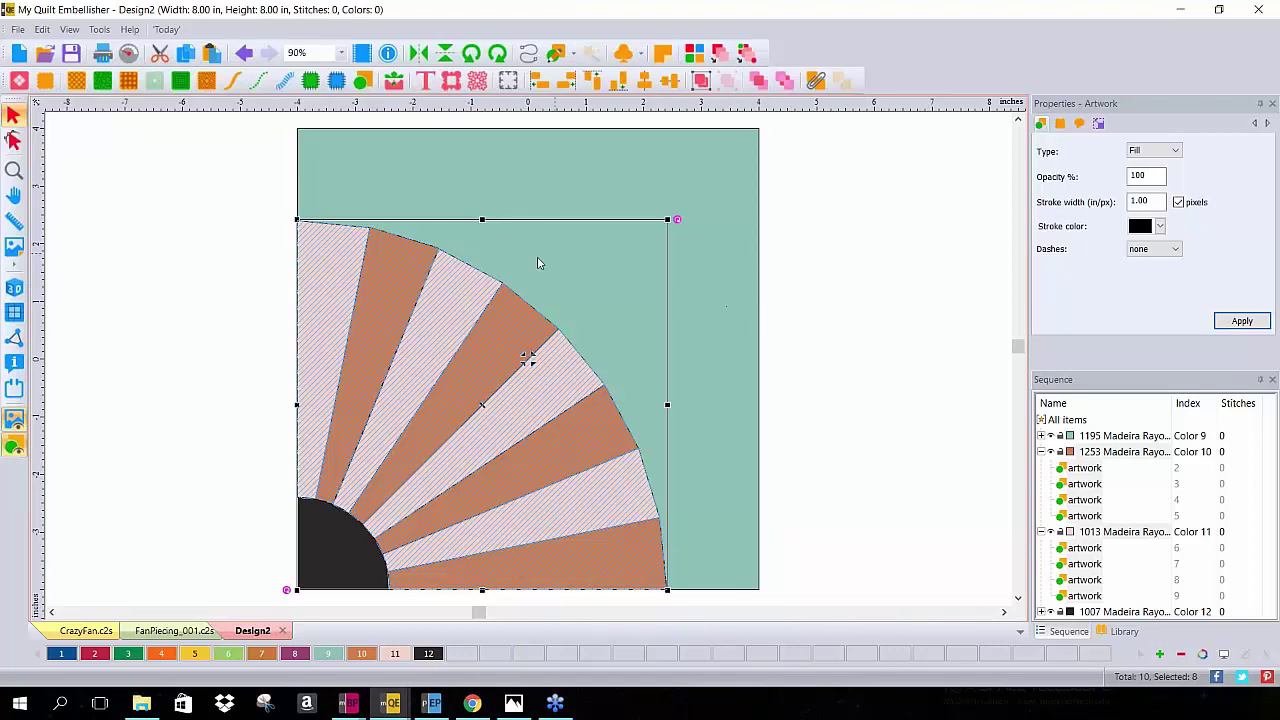
pyautogui.click(517, 164)
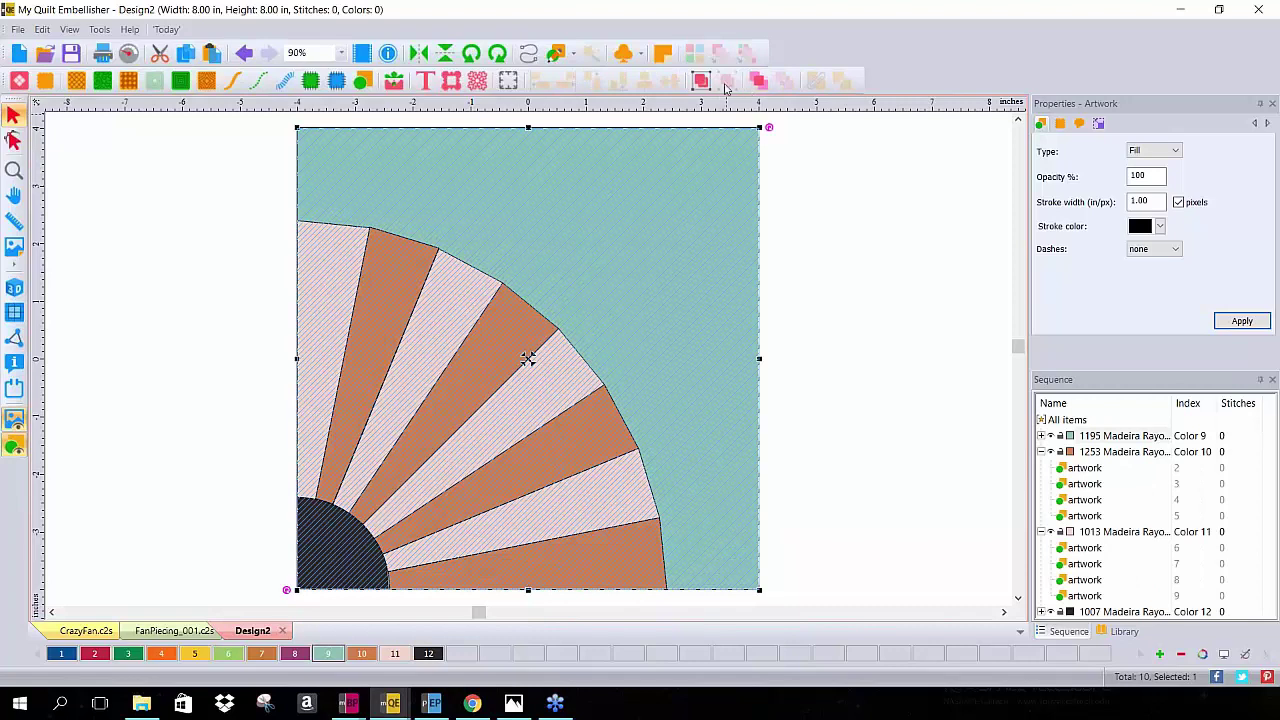
pyautogui.click(797, 205)
pyautogui.click(651, 177)
pyautogui.moveTo(329, 262)
pyautogui.mouseDown()
pyautogui.moveTo(258, 259)
pyautogui.moveTo(329, 263)
pyautogui.moveTo(250, 244)
pyautogui.moveTo(67, 240)
pyautogui.mouseUp()
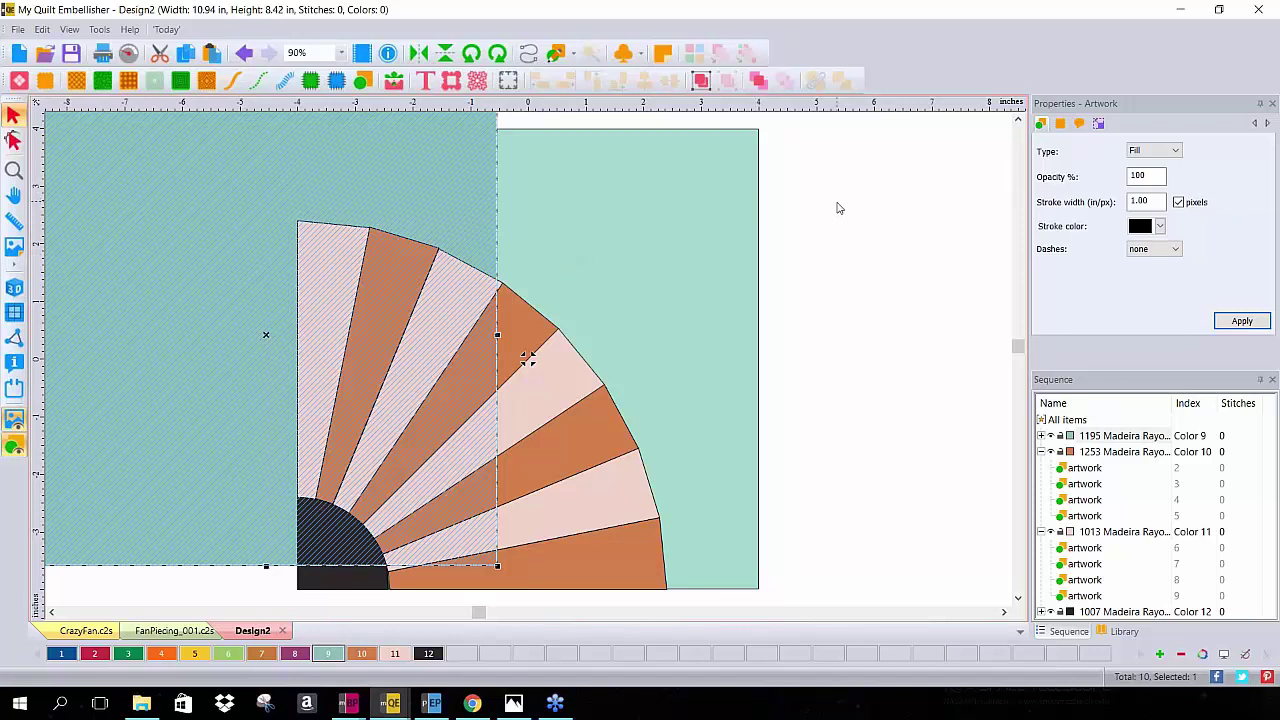
pyautogui.press('Delete')
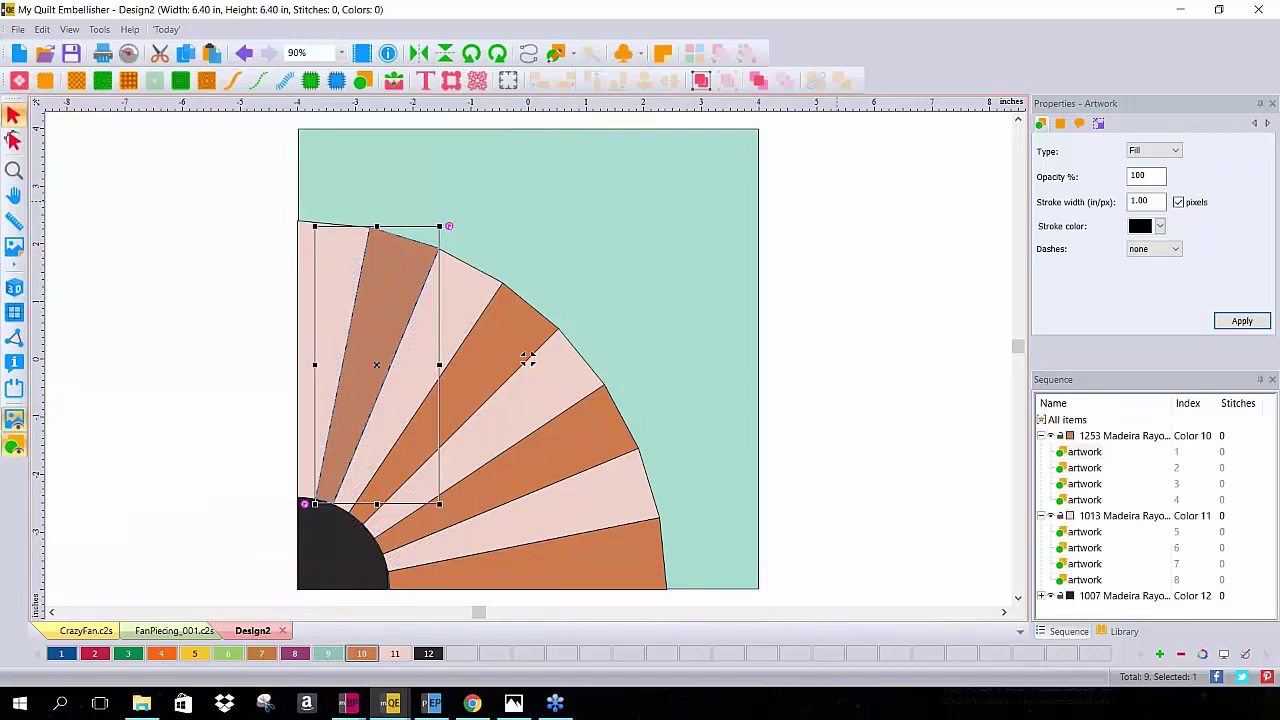
pyautogui.click(816, 204)
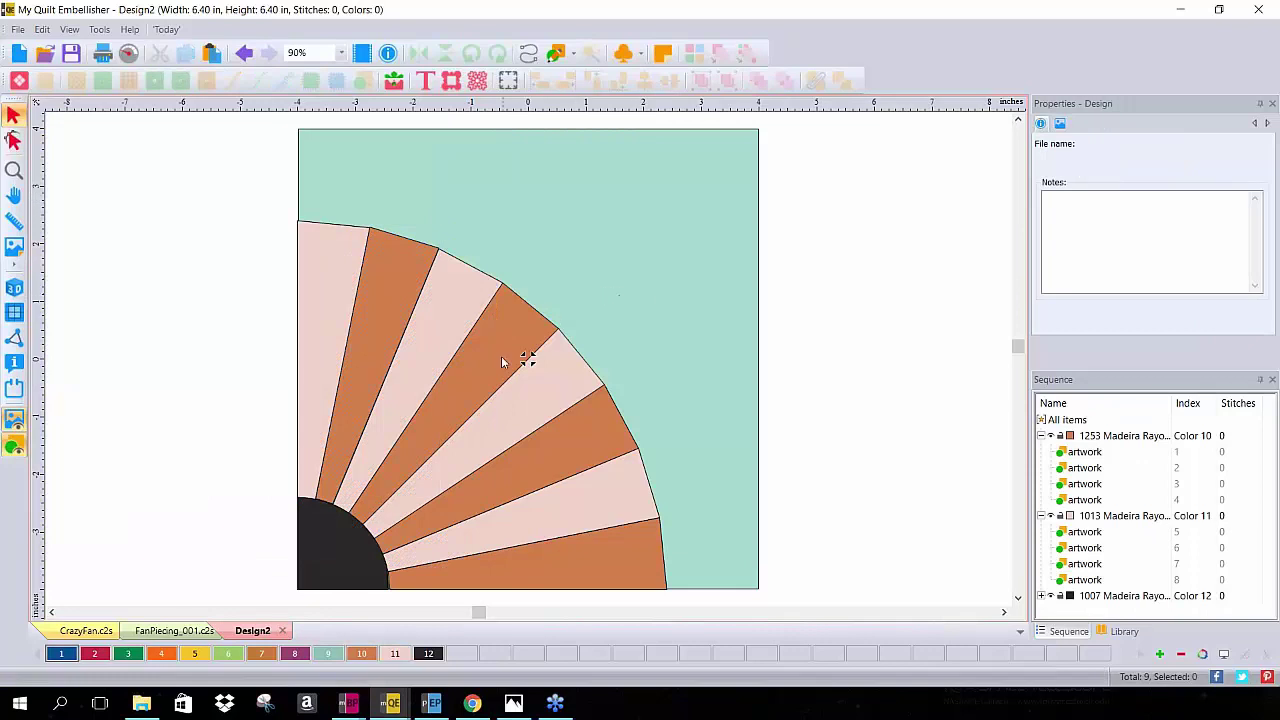
# Delete the black quarter-circle artwork in the corner of the fan block
pyautogui.click(328, 543)
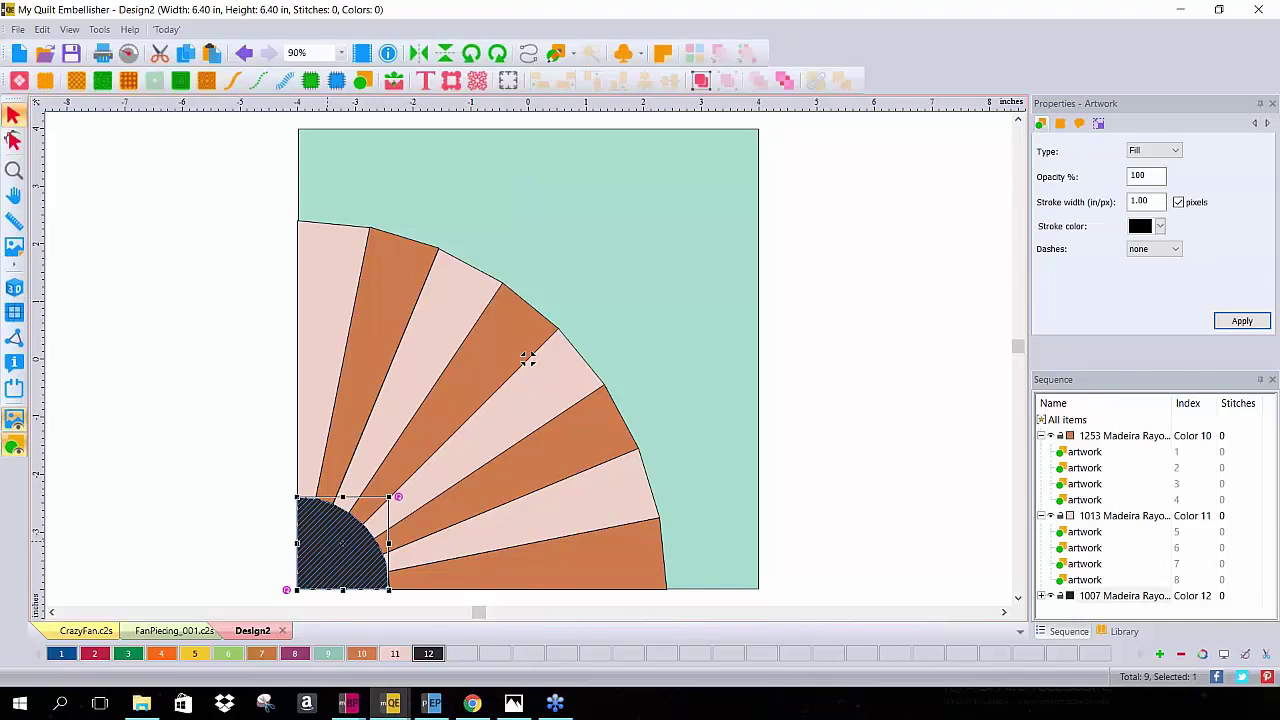
pyautogui.press('Delete')
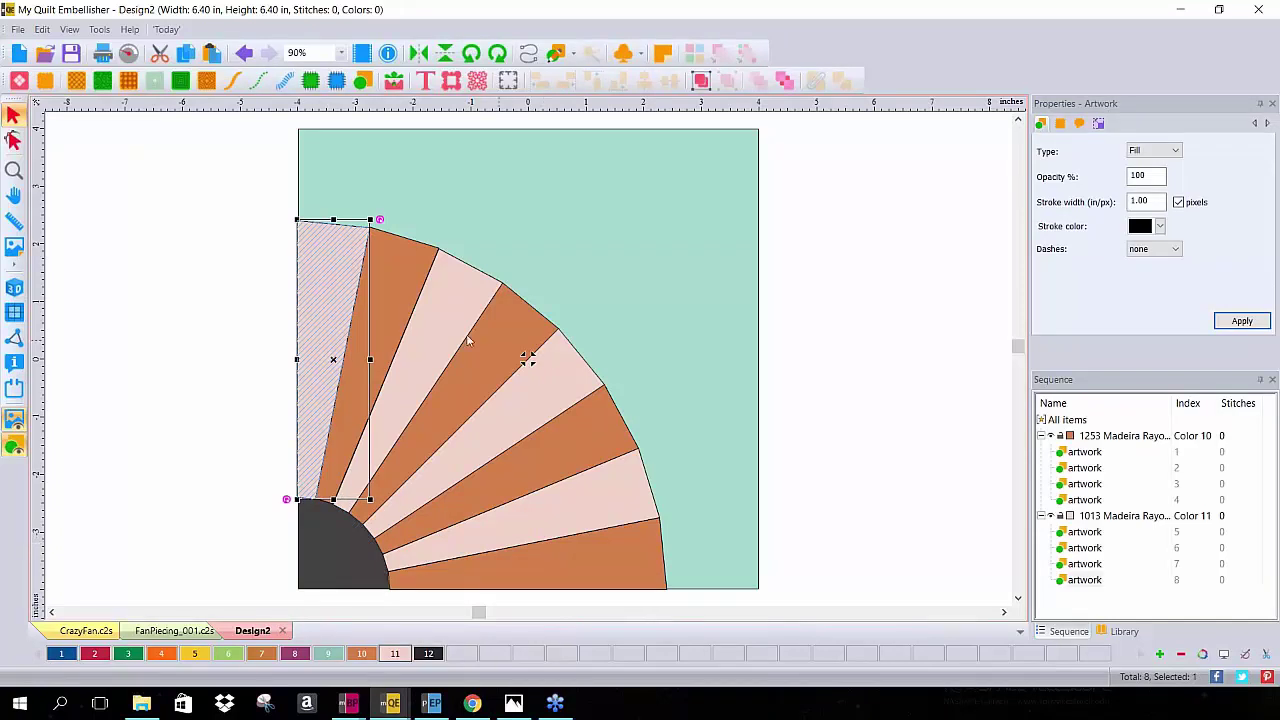
pyautogui.click(658, 206)
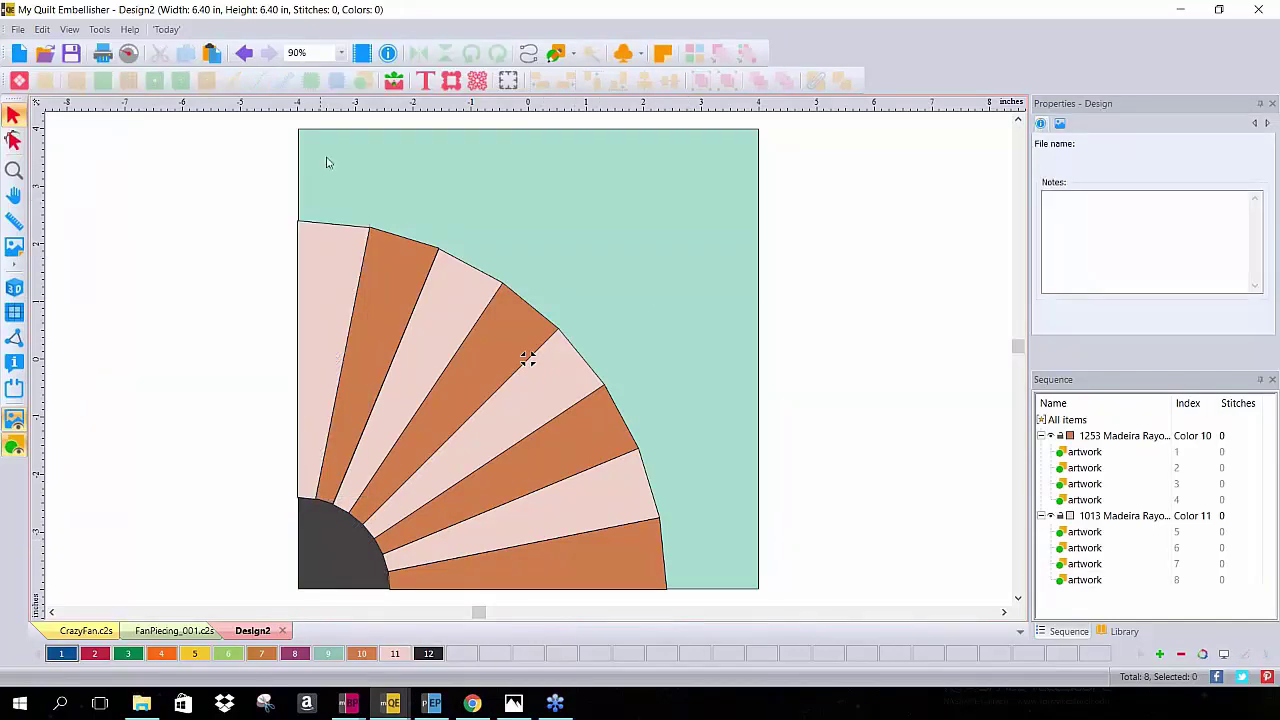
# Lighten the backdrop image moderately and apply the new lightness
pyautogui.click(14, 248)
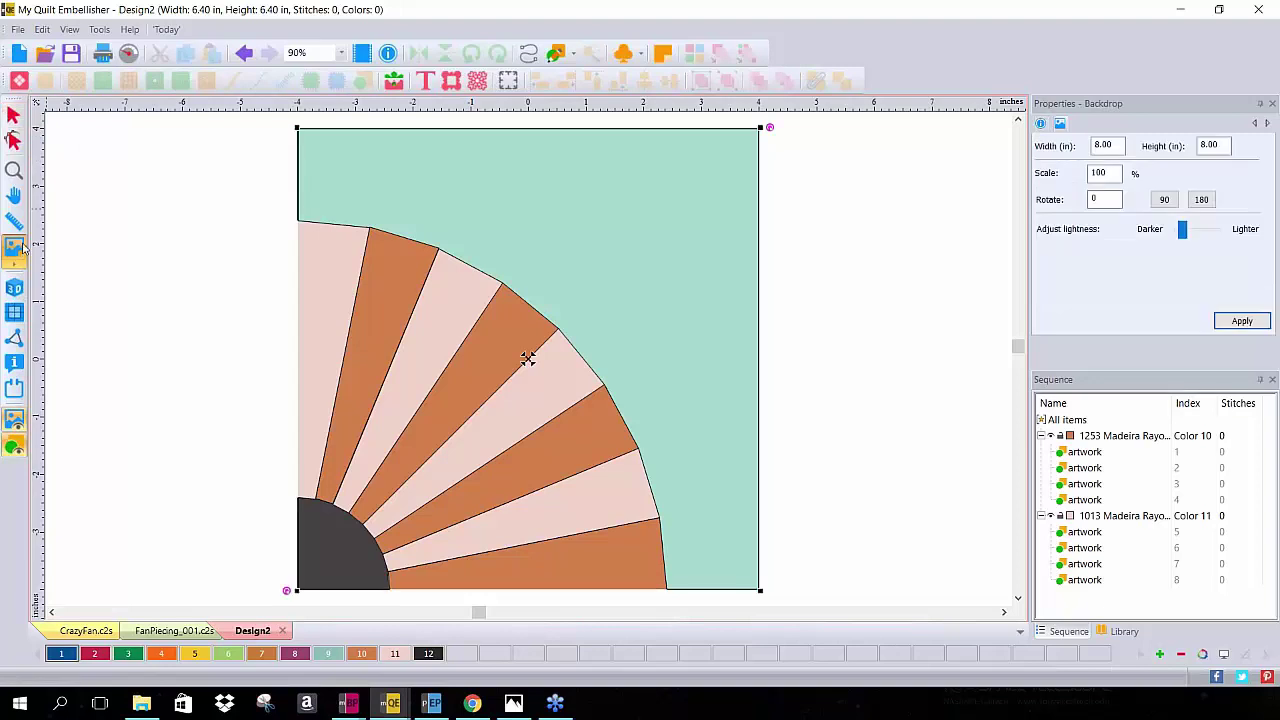
pyautogui.moveTo(1182, 231); pyautogui.dragTo(1206, 231)
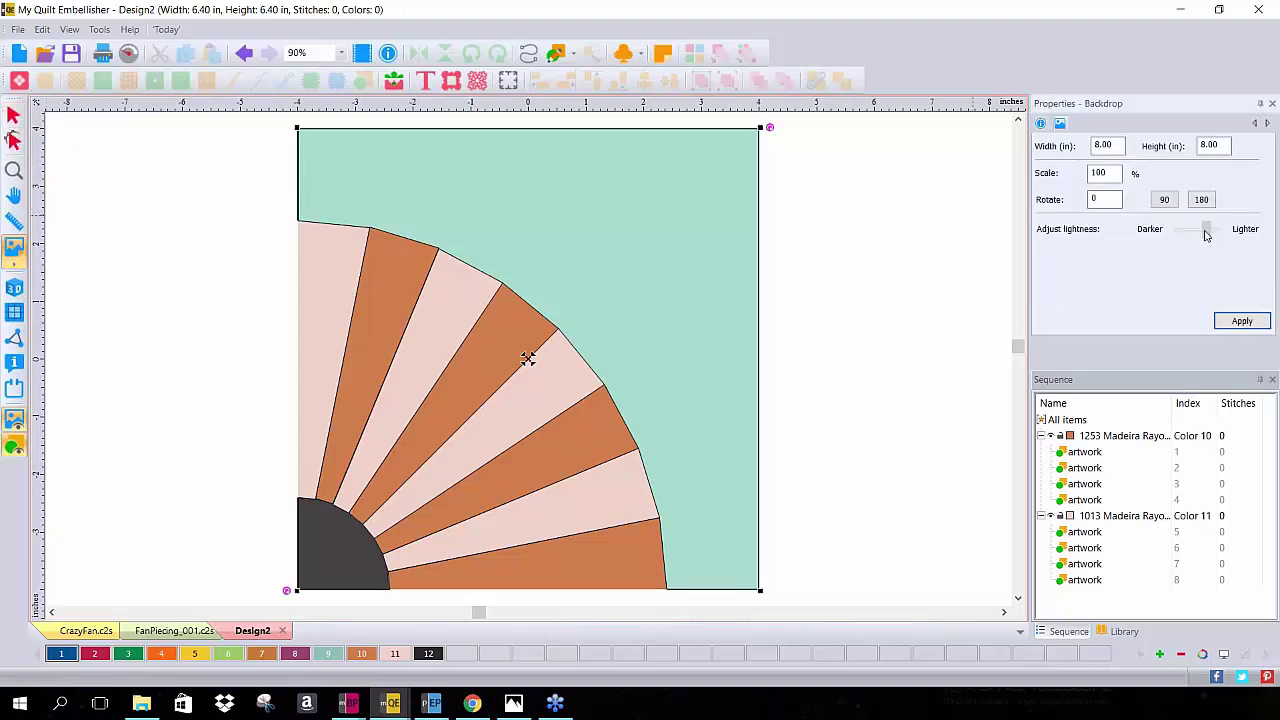
pyautogui.click(1233, 322)
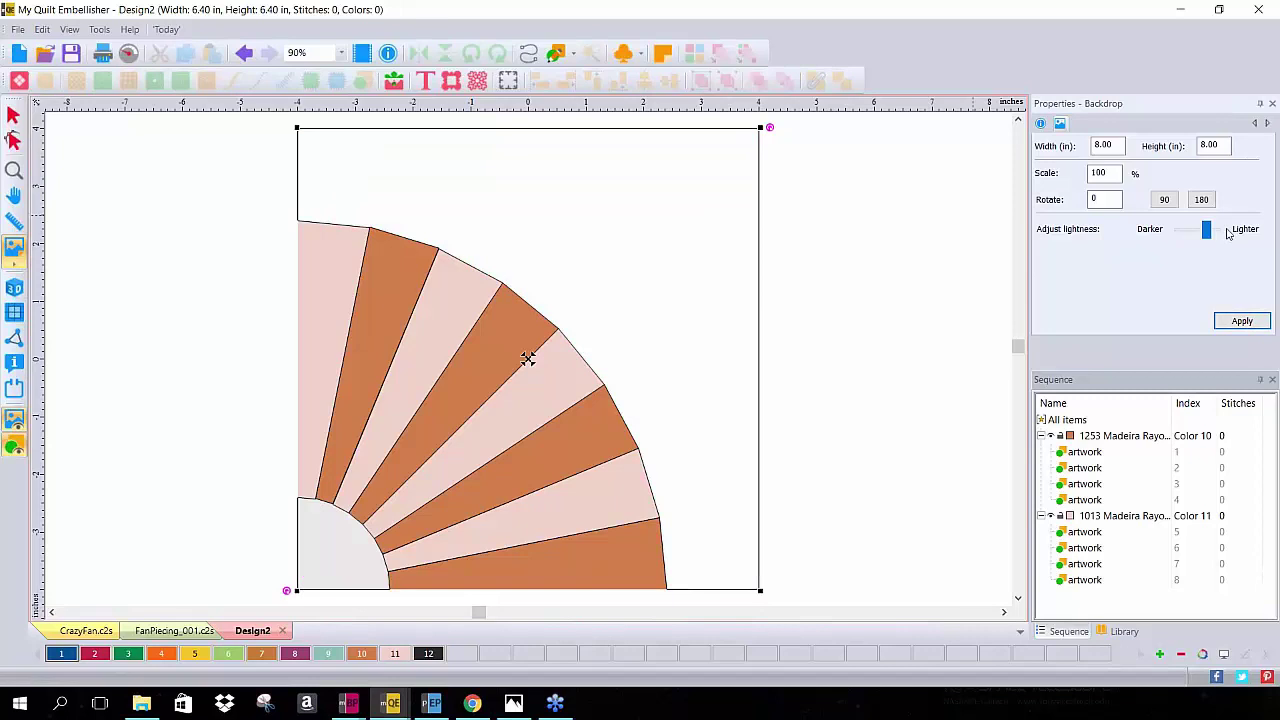
pyautogui.moveTo(1209, 229); pyautogui.dragTo(1193, 231)
pyautogui.click(1242, 322)
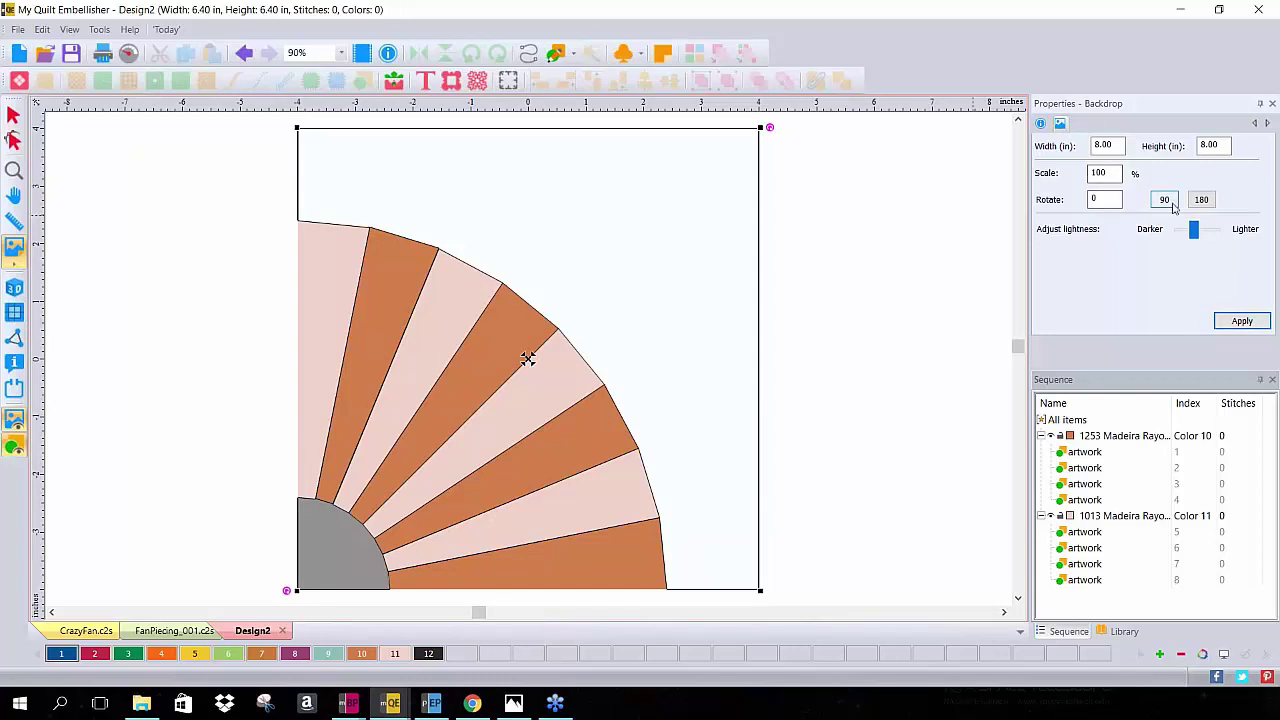
pyautogui.moveTo(1193, 230); pyautogui.dragTo(1188, 231)
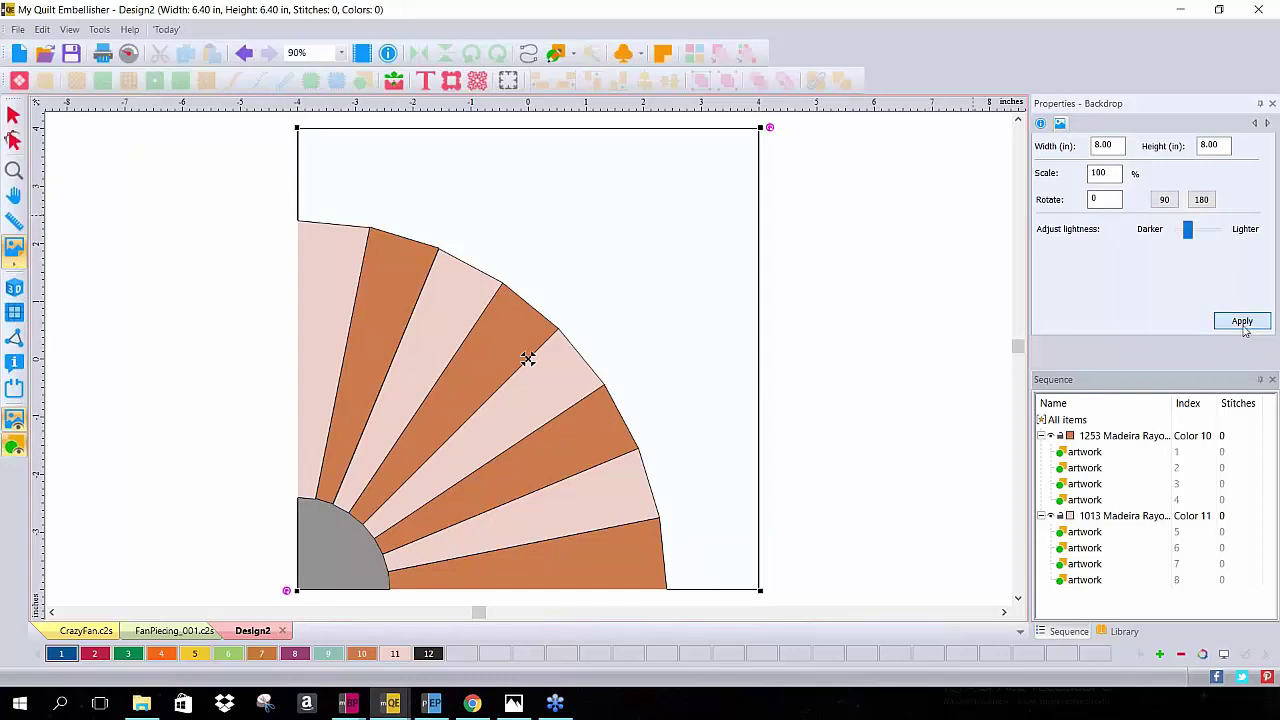
pyautogui.click(1242, 321)
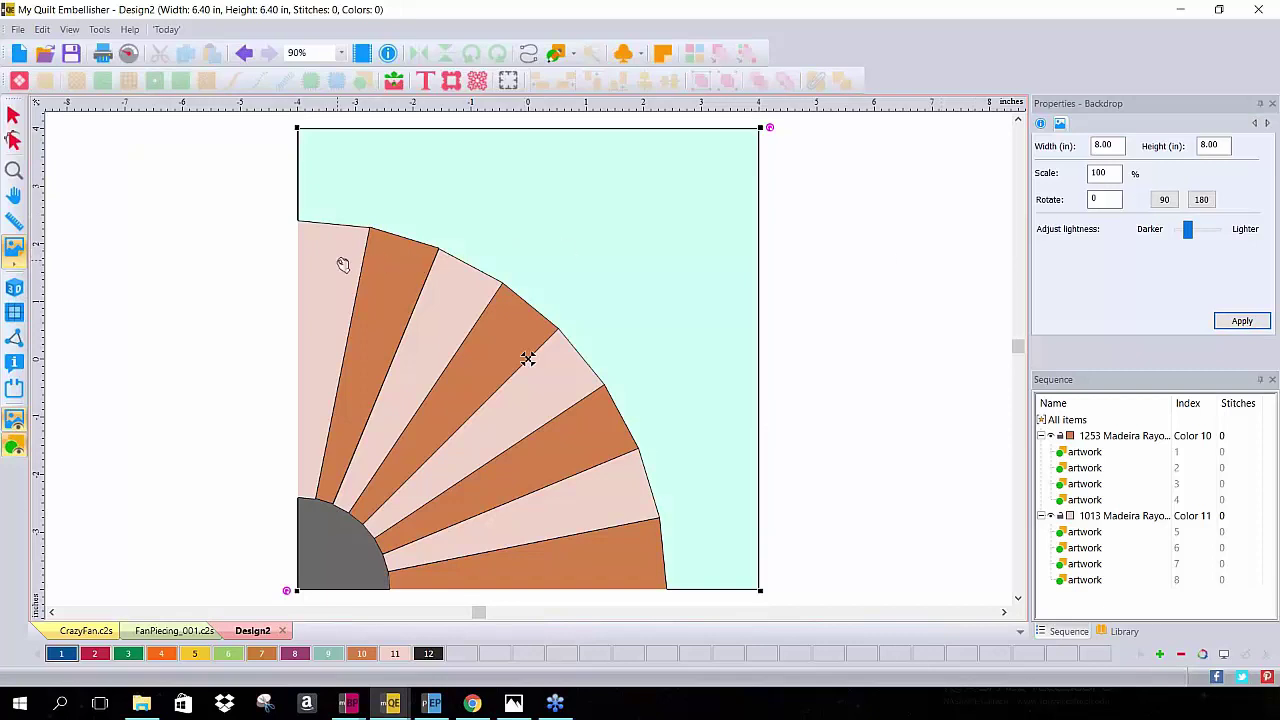
pyautogui.click(13, 115)
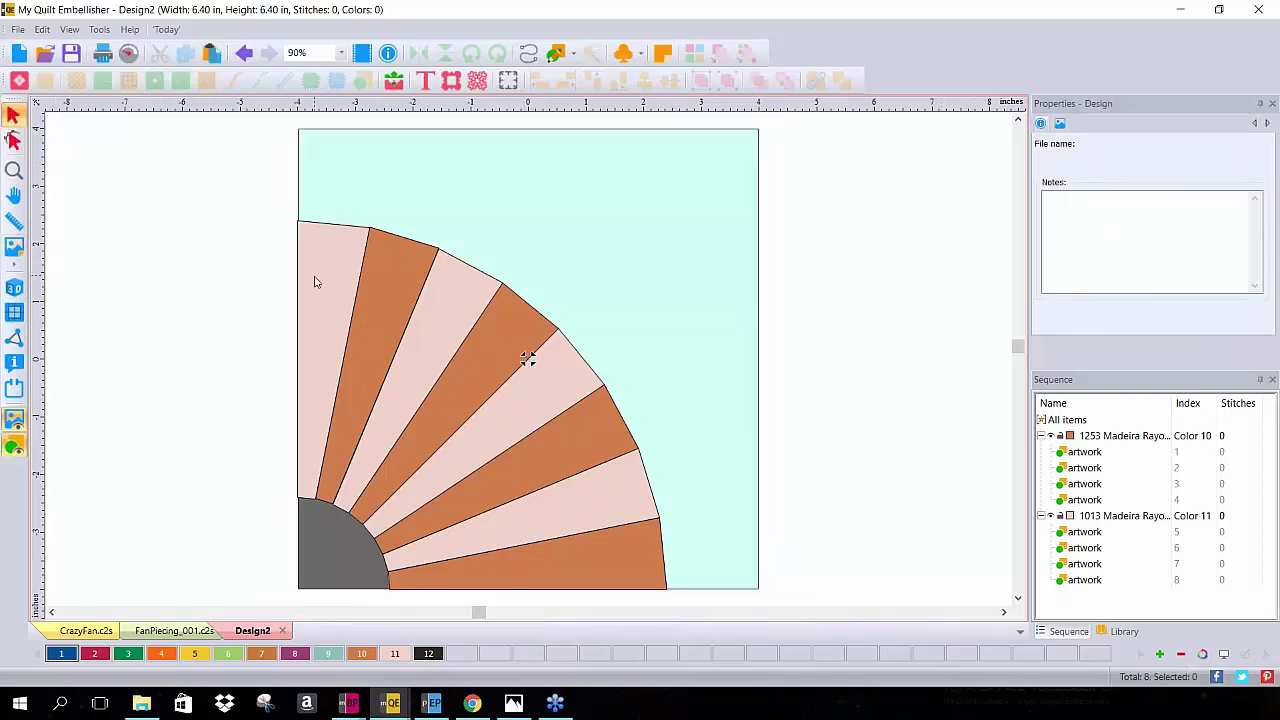
pyautogui.click(335, 284)
pyautogui.click(410, 298)
pyautogui.click(458, 311)
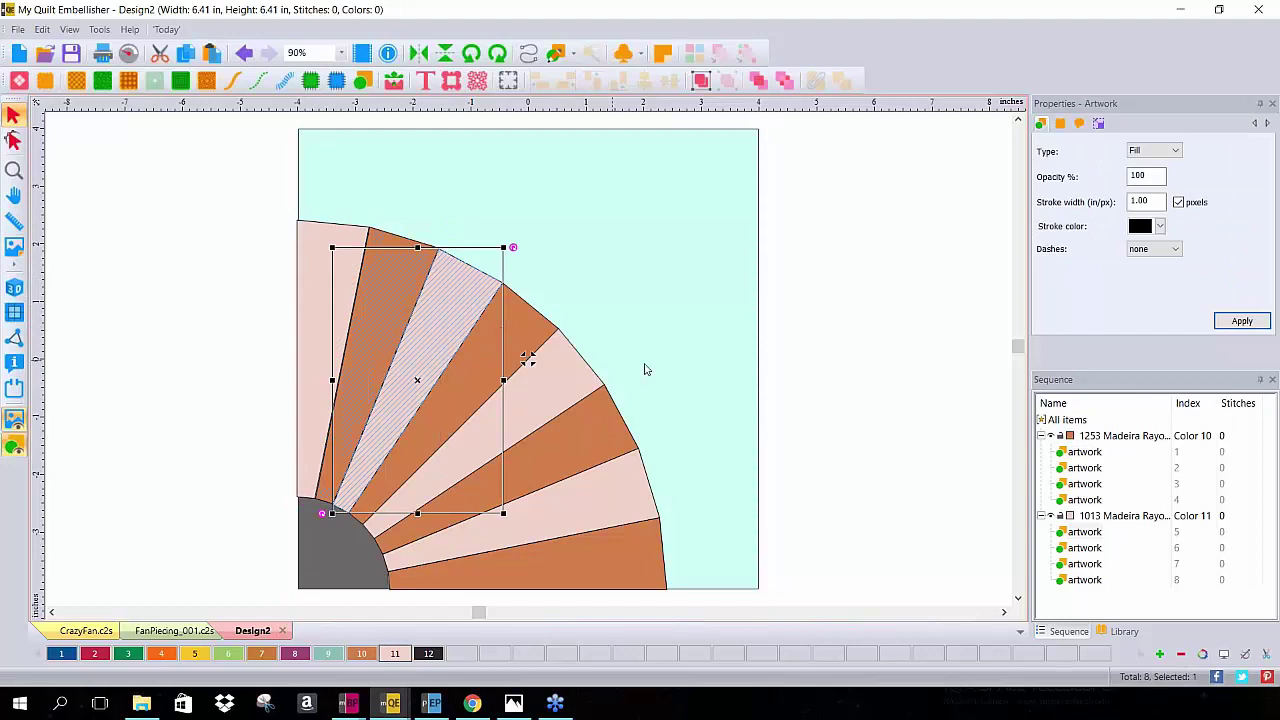
pyautogui.click(900, 340)
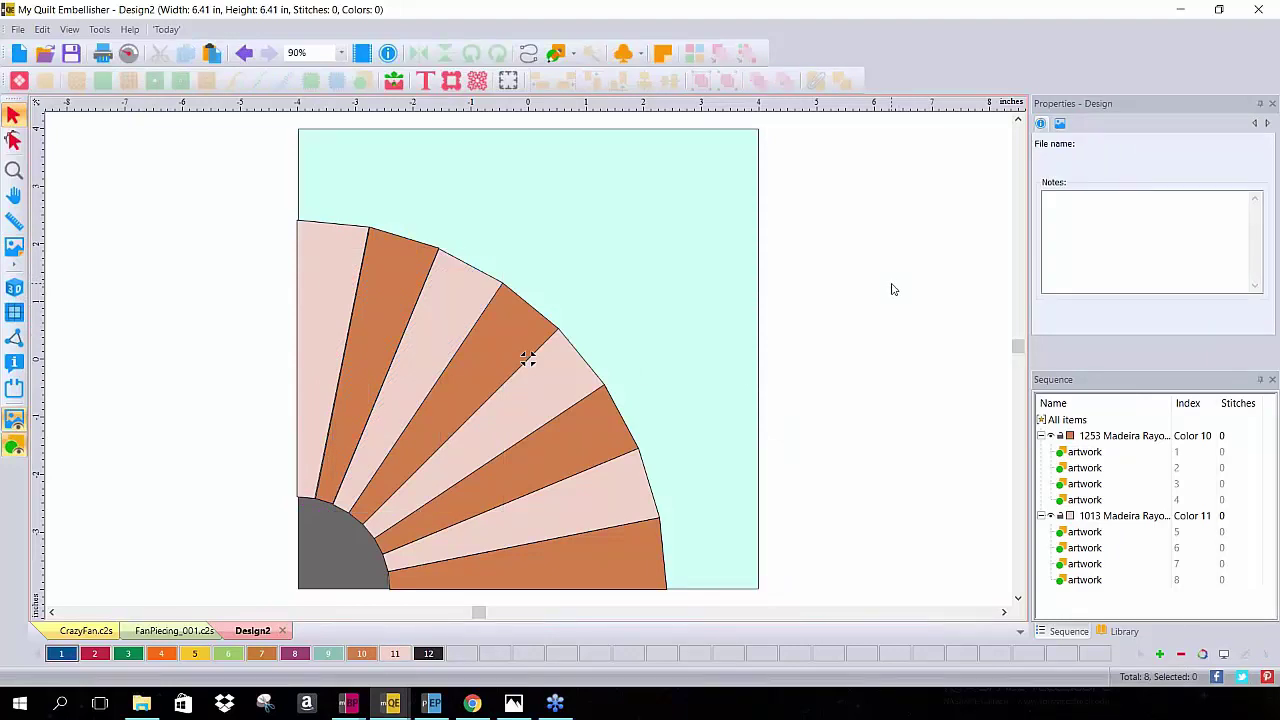
# Undo the recent changes back to before the background square and the black quarter circle were deleted
pyautogui.press('Tab')
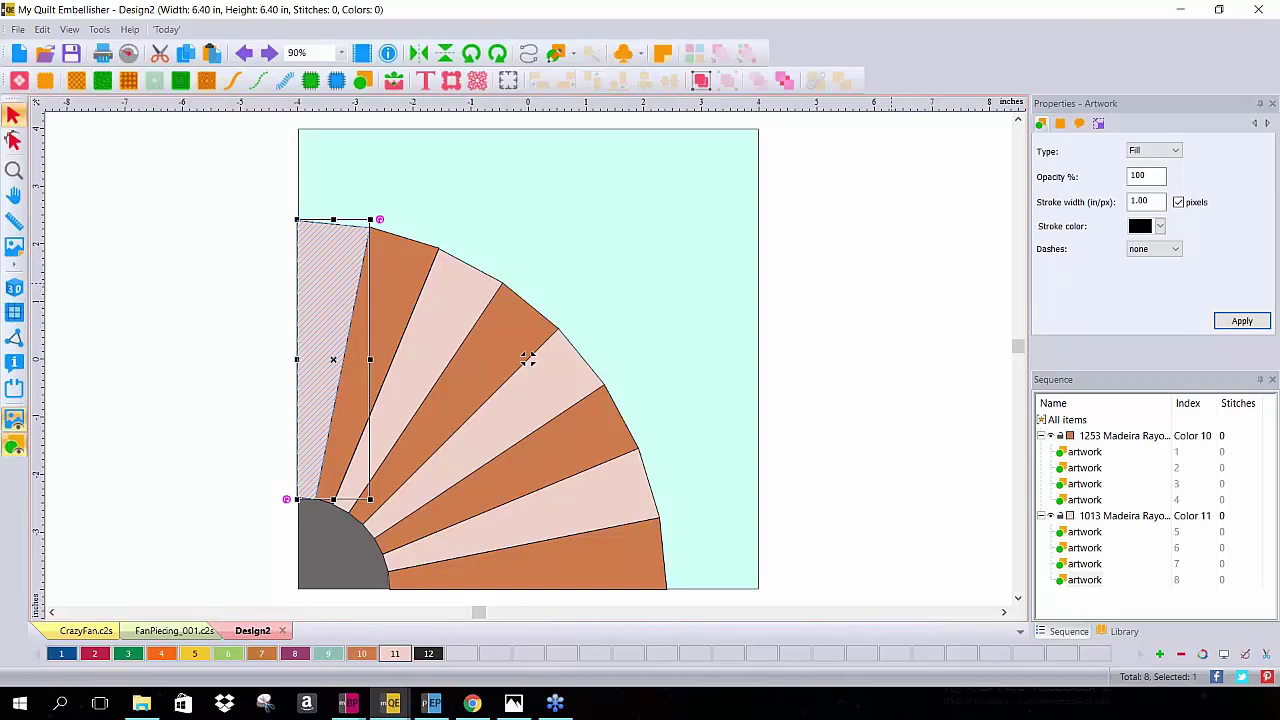
pyautogui.click(888, 289)
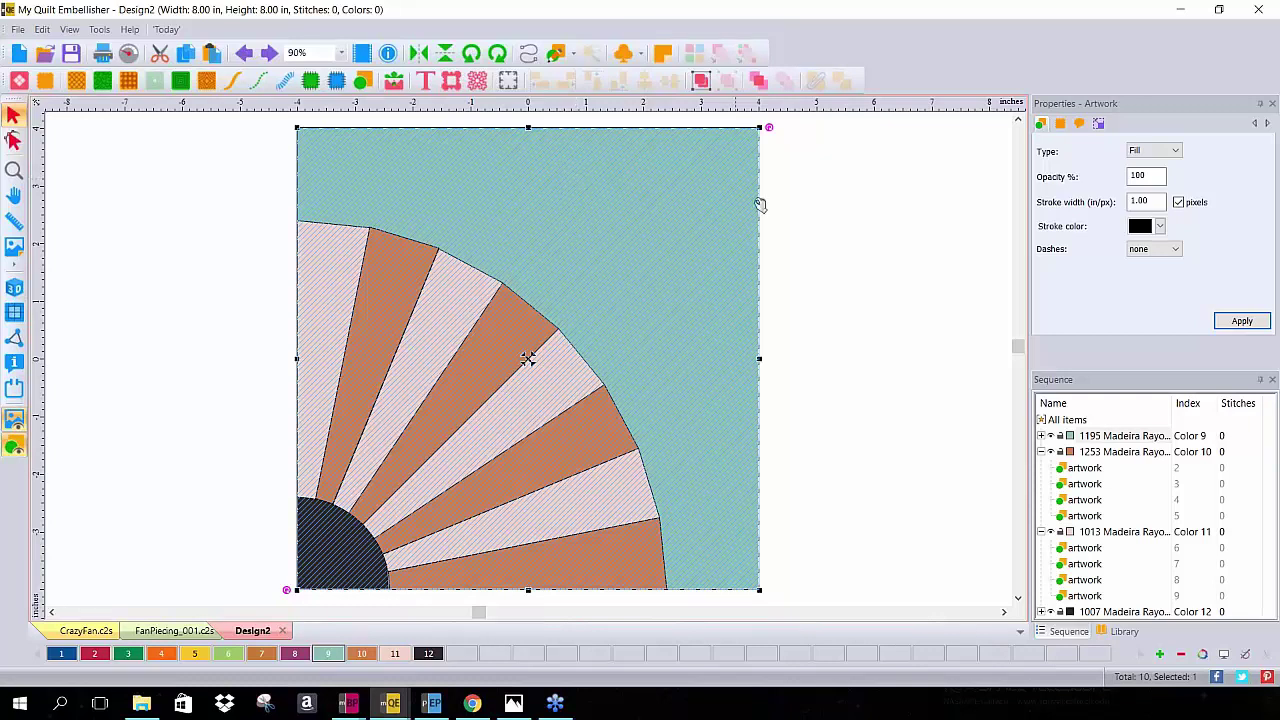
pyautogui.click(914, 239)
# Create an outline around the background square artwork at a distance of 0.25 in
pyautogui.rightClick(662, 222)
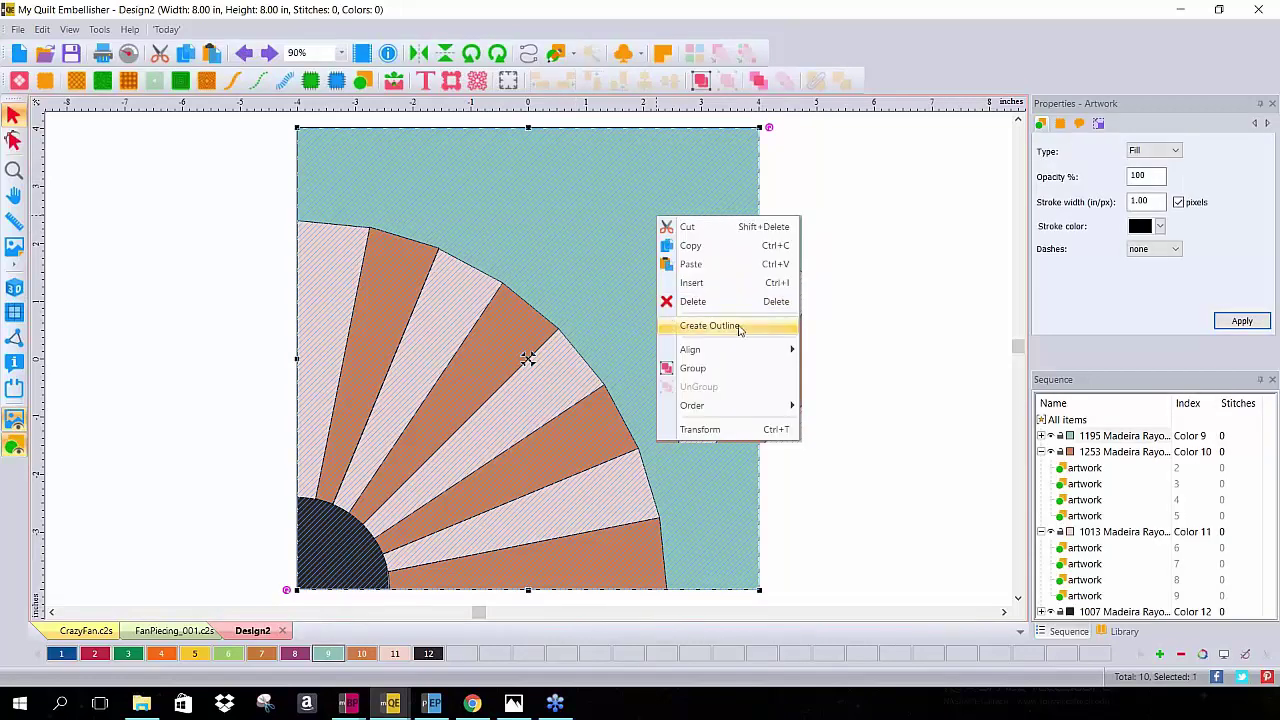
pyautogui.click(738, 328)
pyautogui.click(614, 306)
pyautogui.moveTo(612, 306); pyautogui.dragTo(600, 306)
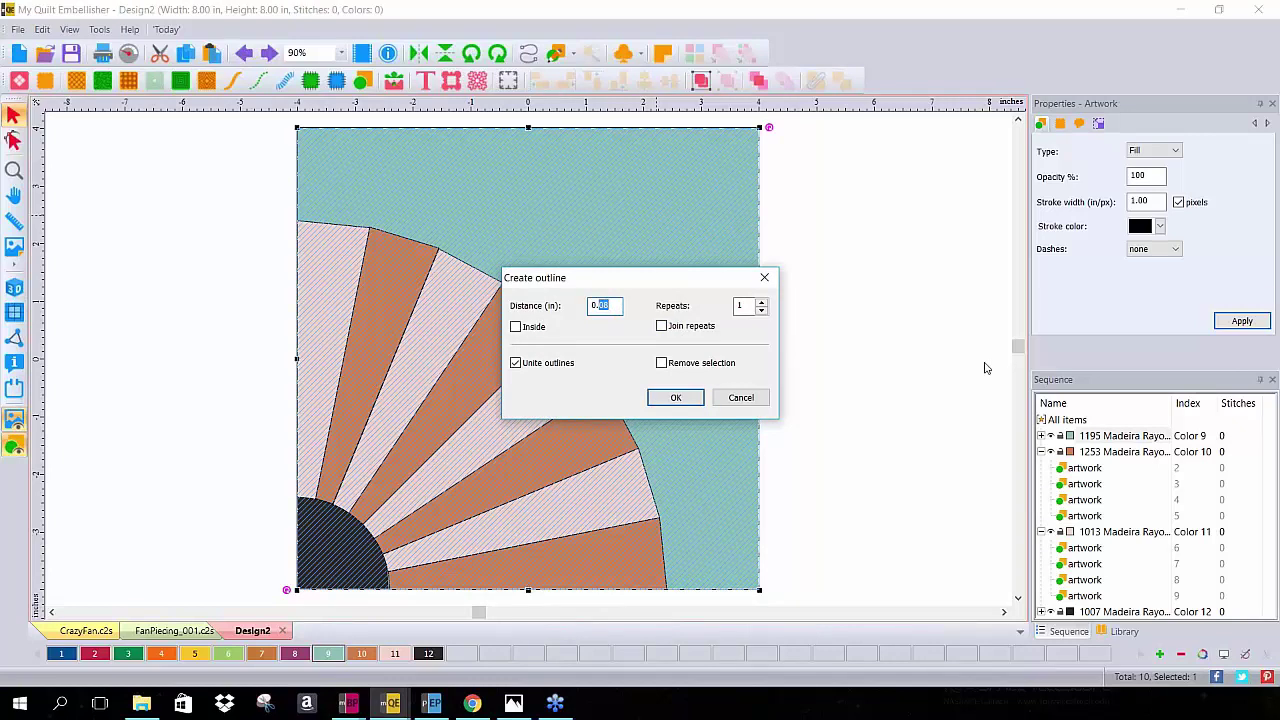
pyautogui.press('BackSpace')
pyautogui.press('BackSpace')
pyautogui.press('BackSpace')
pyautogui.click(676, 397)
pyautogui.click(838, 323)
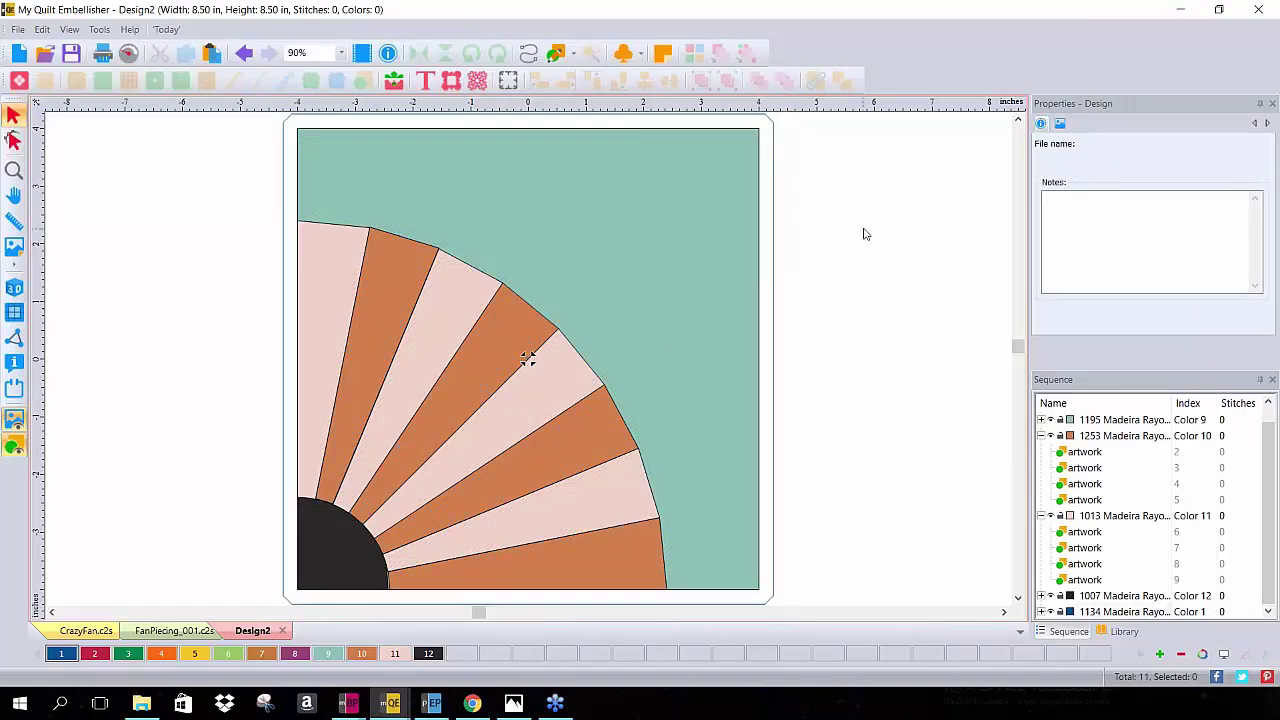
# Convert the outer outline around the block to run stitches
pyautogui.click(773, 135)
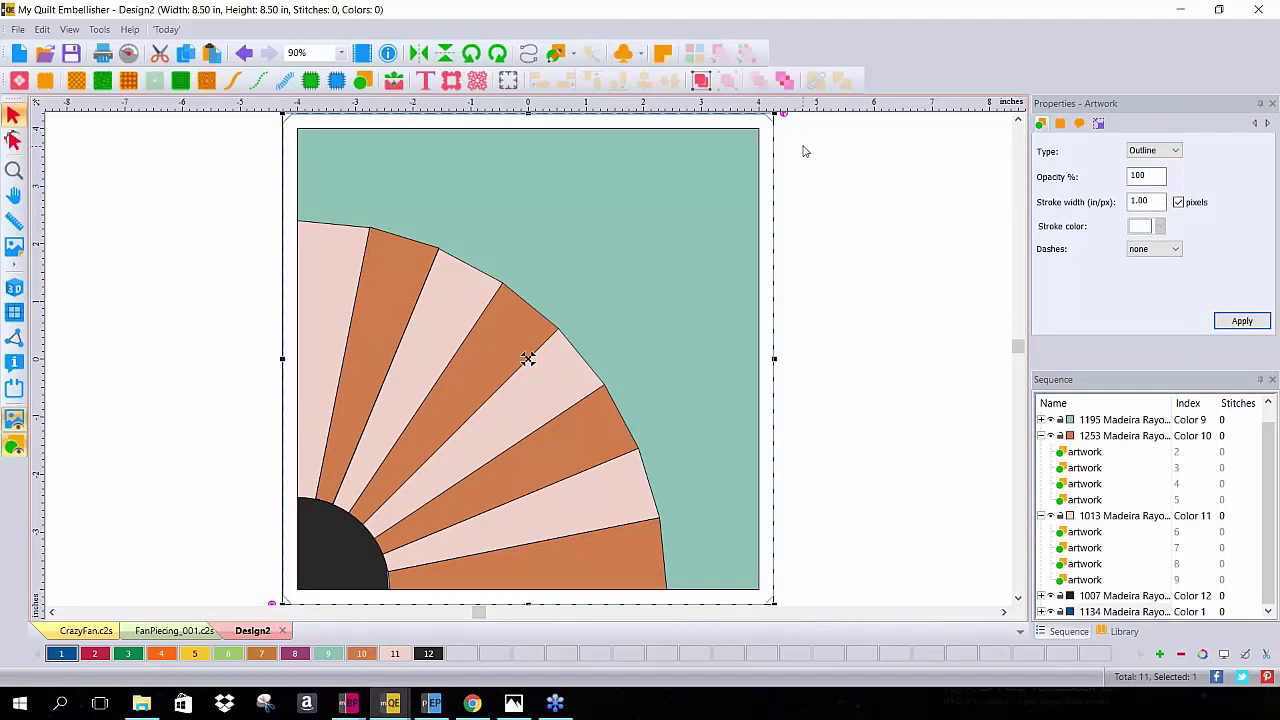
pyautogui.click(238, 80)
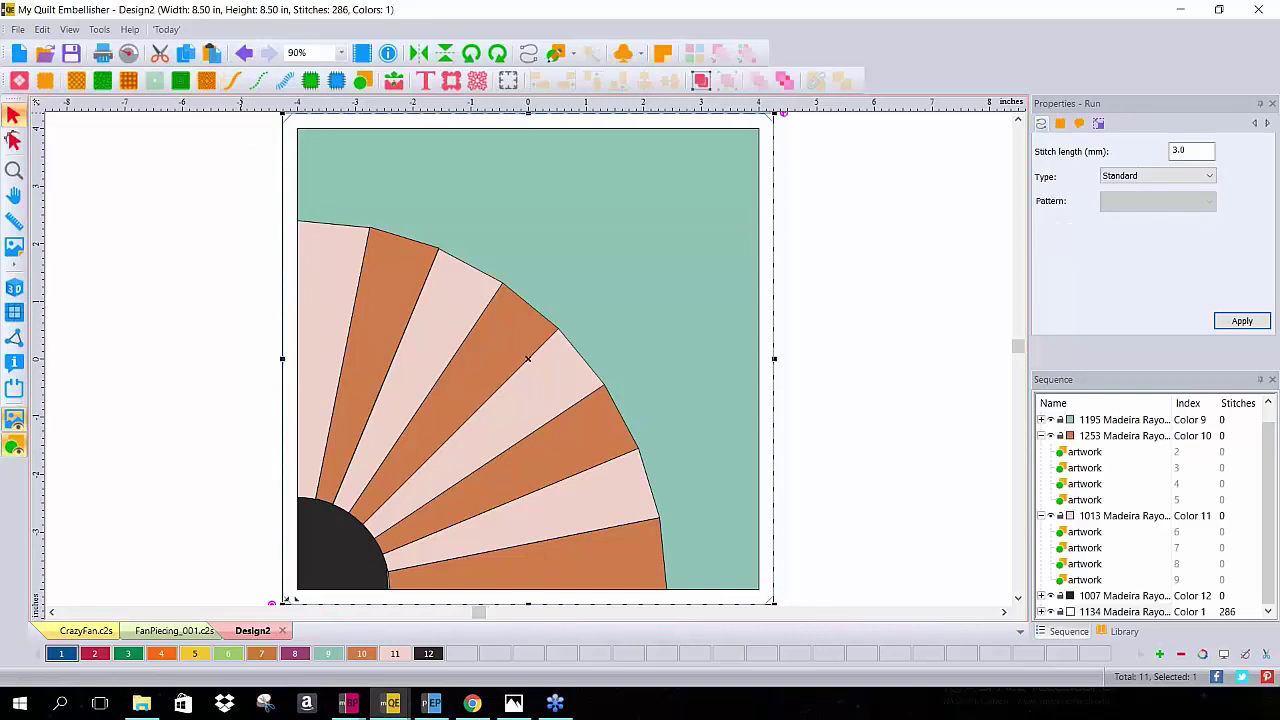
pyautogui.click(226, 160)
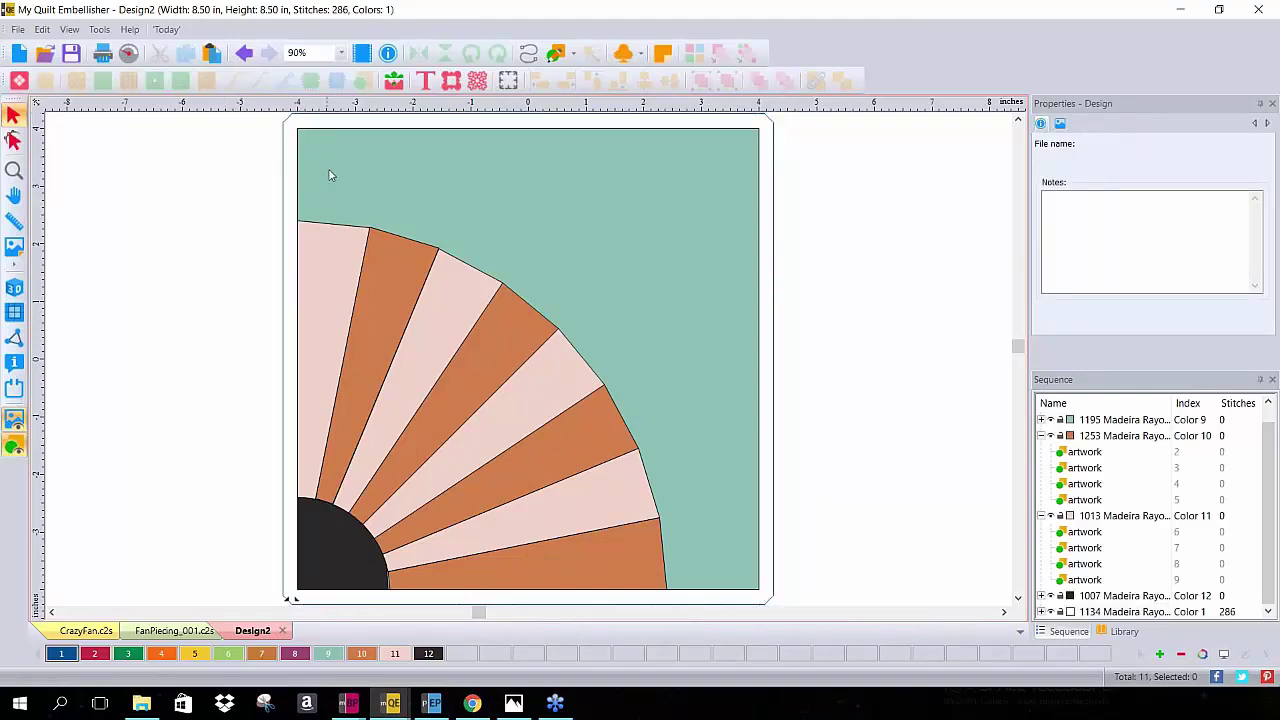
# Create a second outline around the background square artwork at a distance of 0.1 in
pyautogui.click(575, 150)
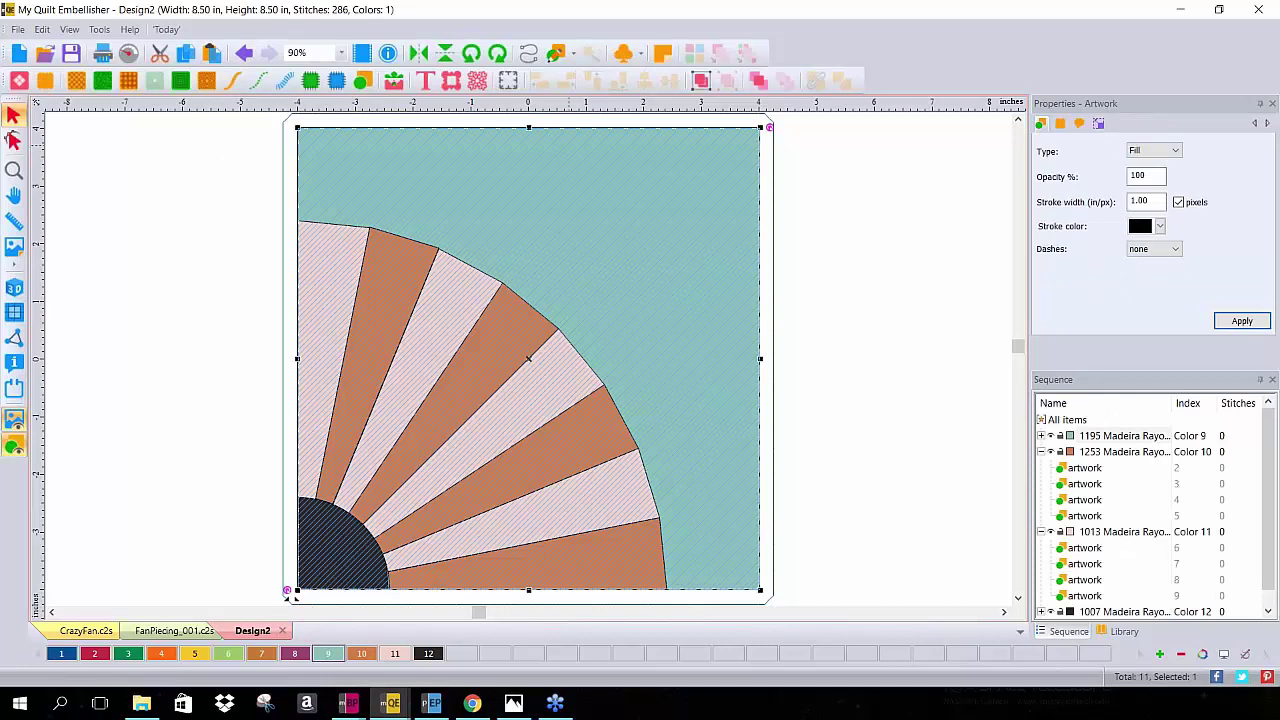
pyautogui.rightClick(561, 160)
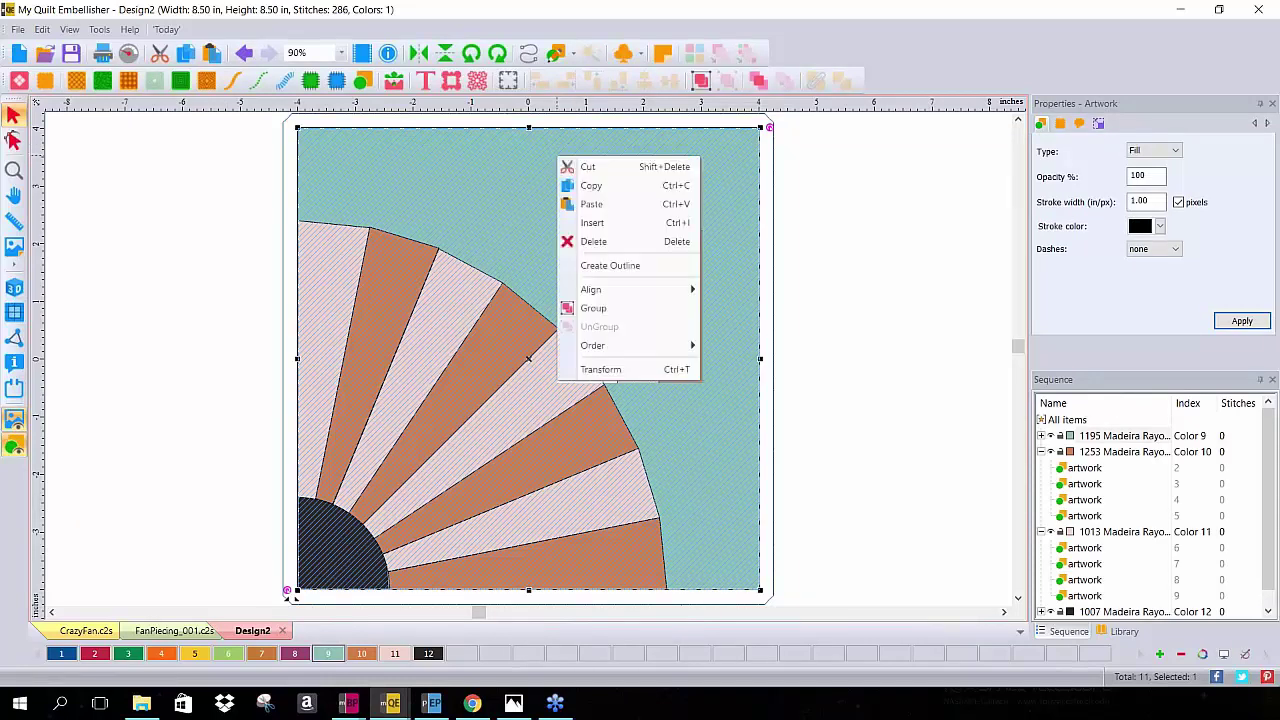
pyautogui.click(612, 266)
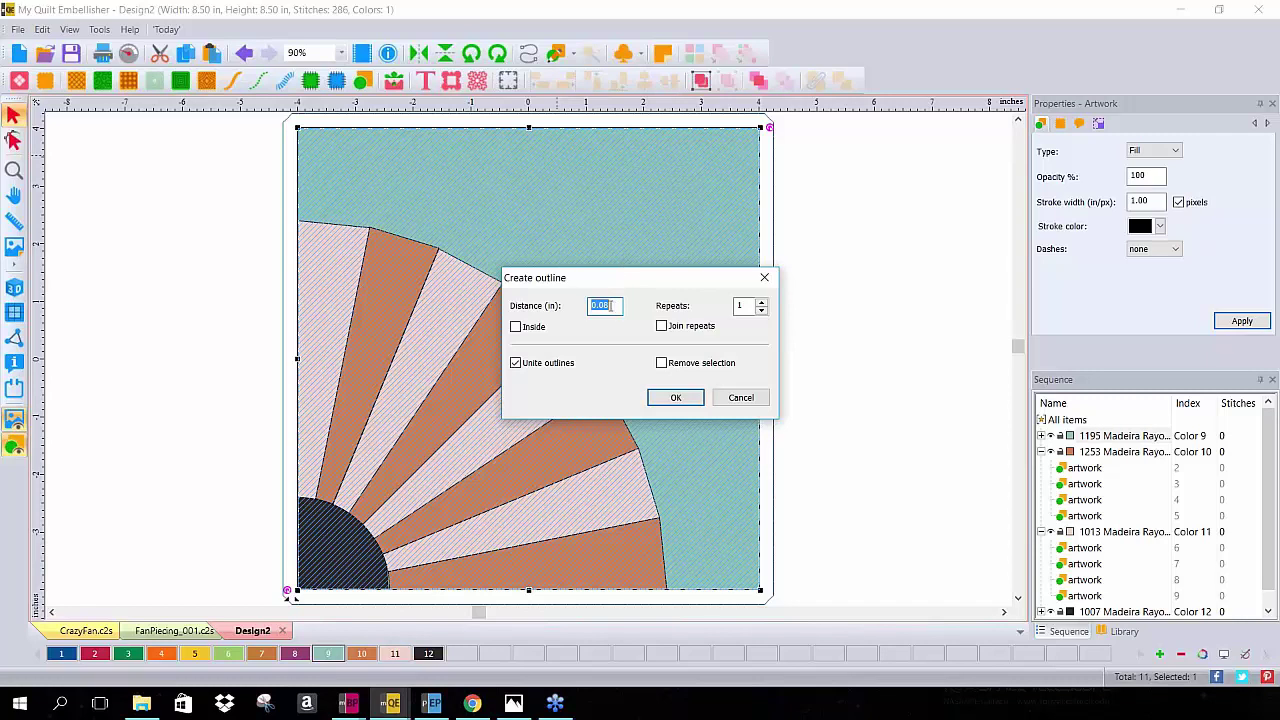
pyautogui.write('0.08')
pyautogui.moveTo(611, 305); pyautogui.dragTo(601, 305)
pyautogui.write('1')
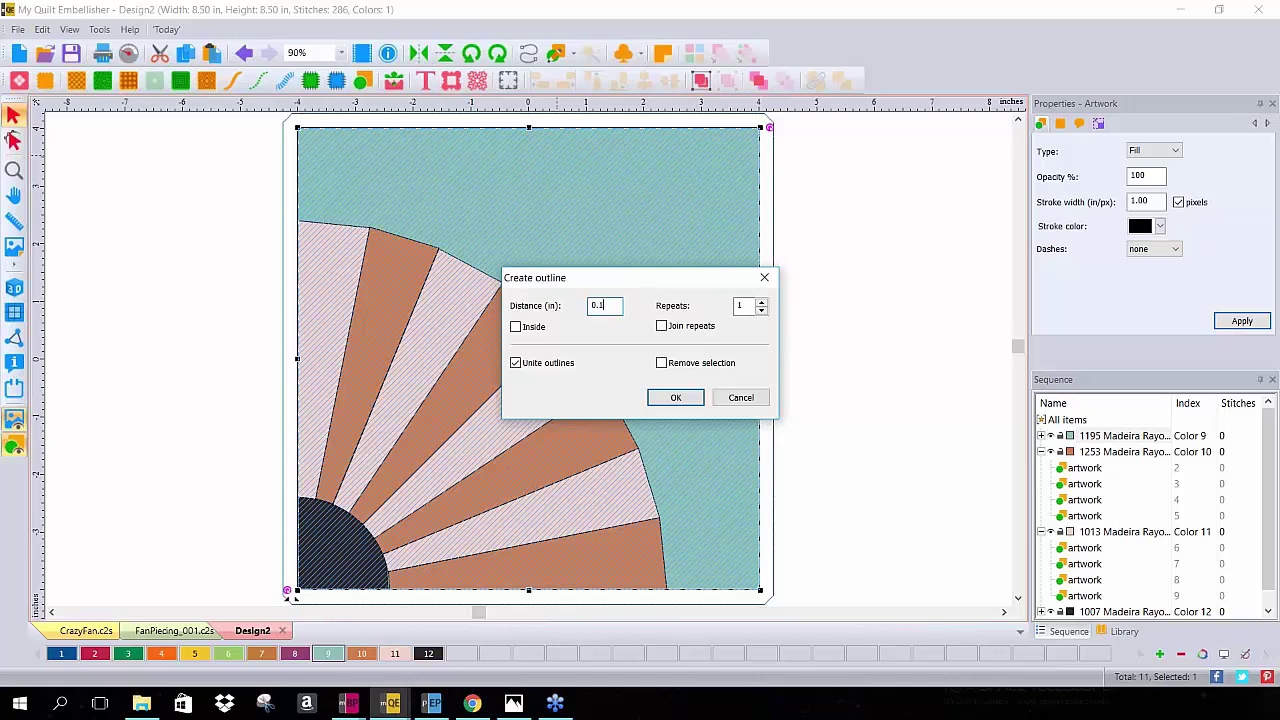
pyautogui.click(676, 398)
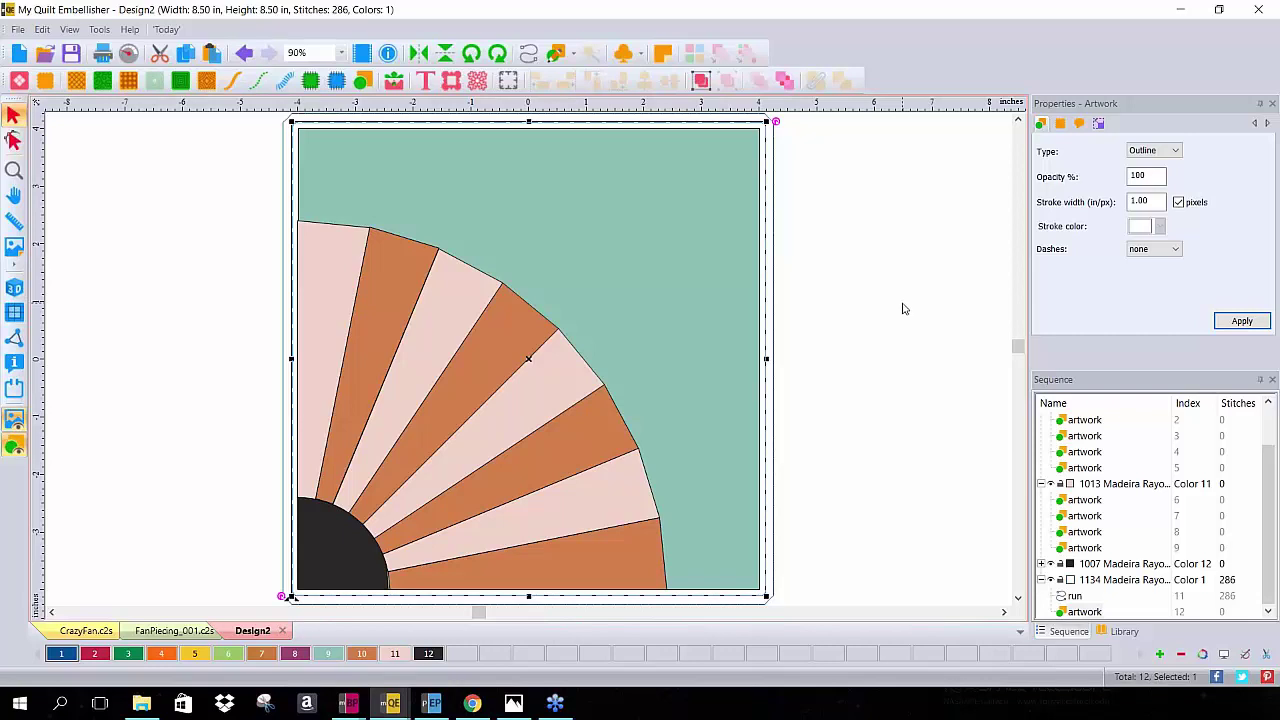
pyautogui.click(855, 271)
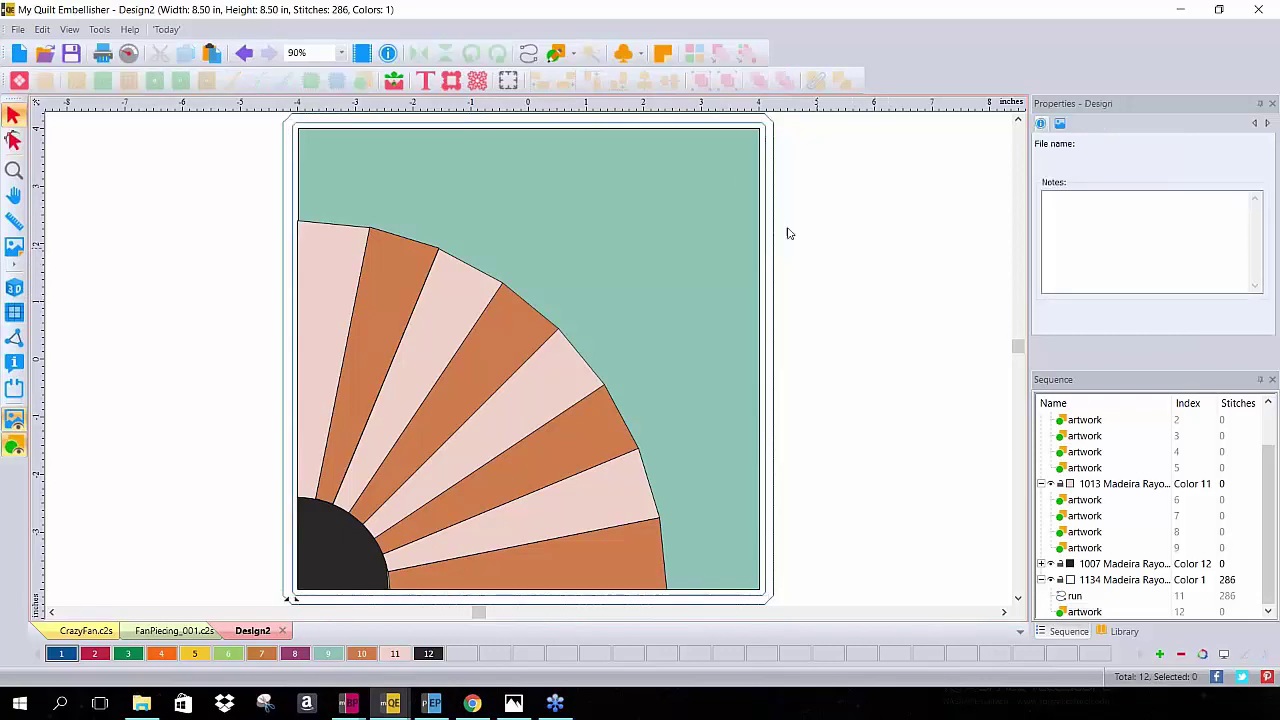
# Assign color 2, Madeira Rayon 1184 Cardinal, to the inner outline artwork
pyautogui.click(745, 127)
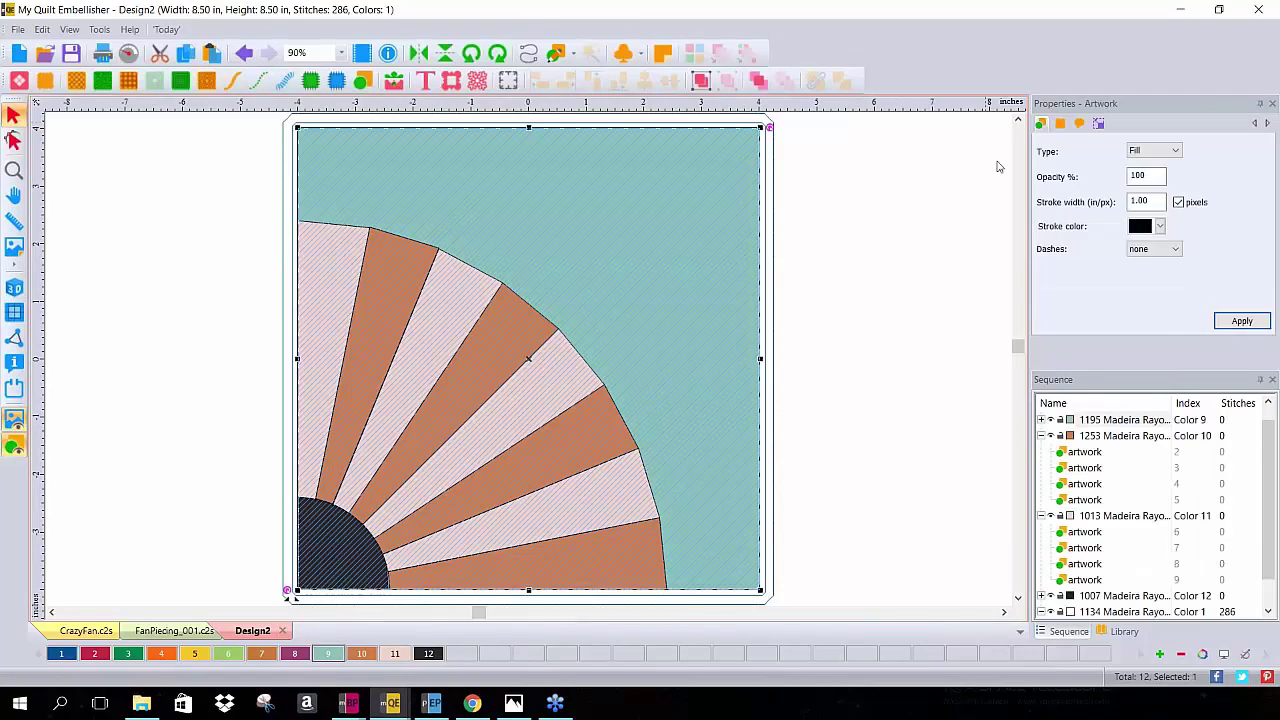
pyautogui.click(768, 190)
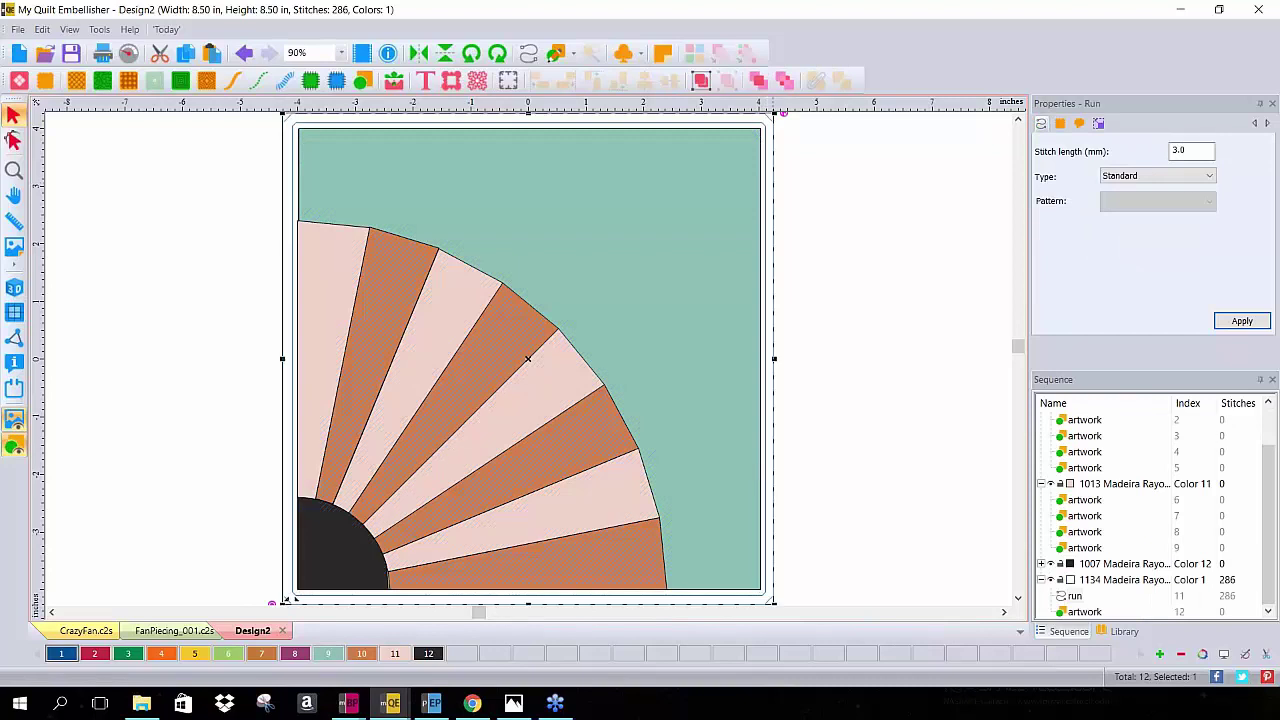
pyautogui.click(791, 229)
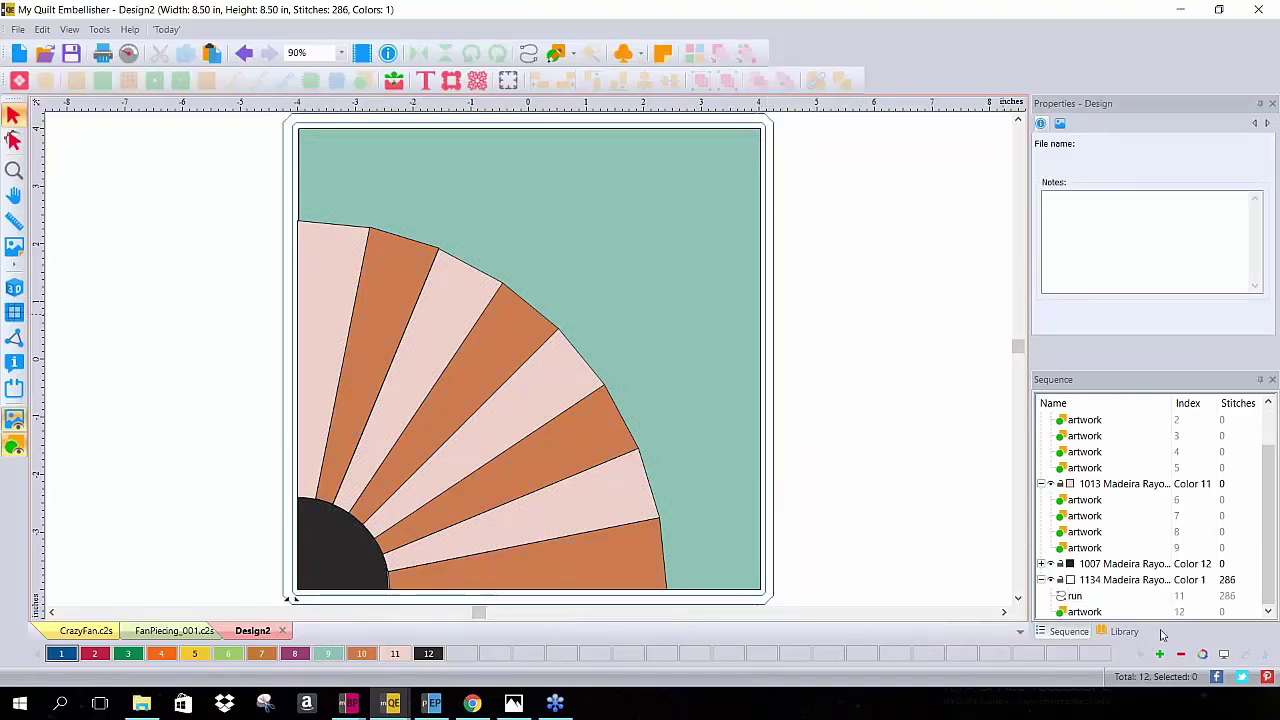
pyautogui.click(1080, 614)
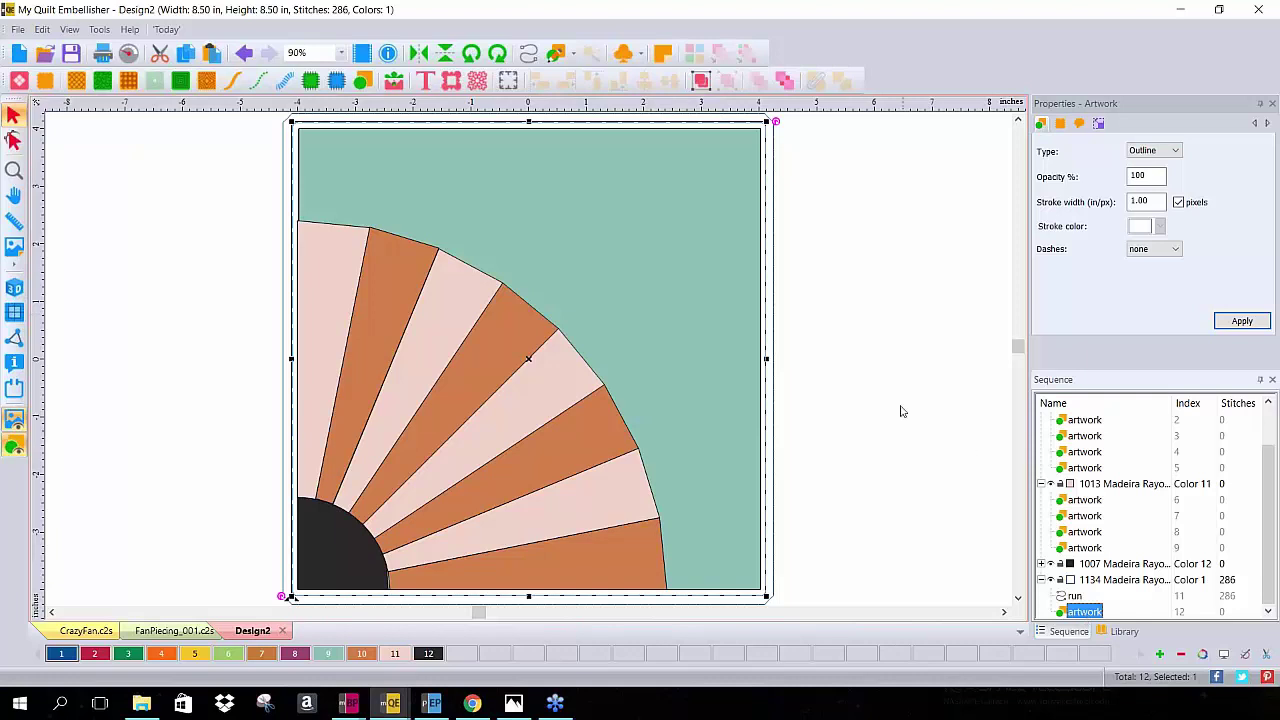
pyautogui.click(95, 656)
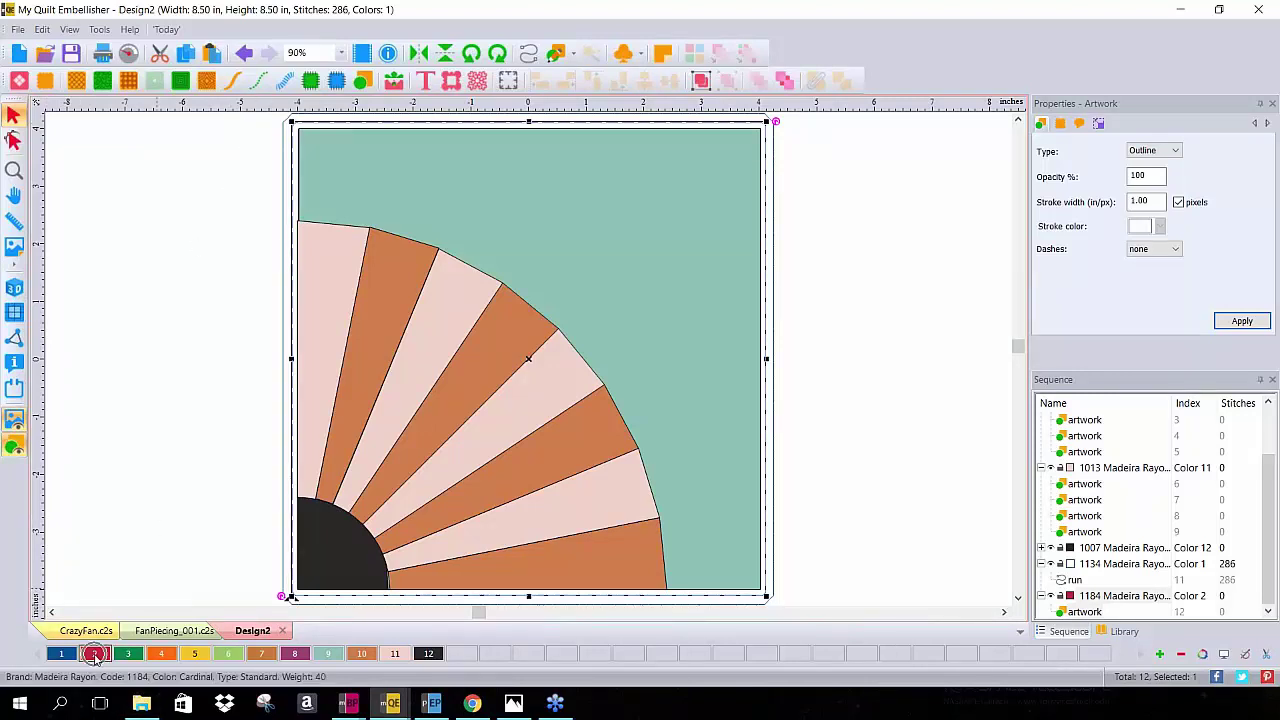
# Convert the inner outline to run stitches and turn on the 3D stitch view
pyautogui.click(233, 83)
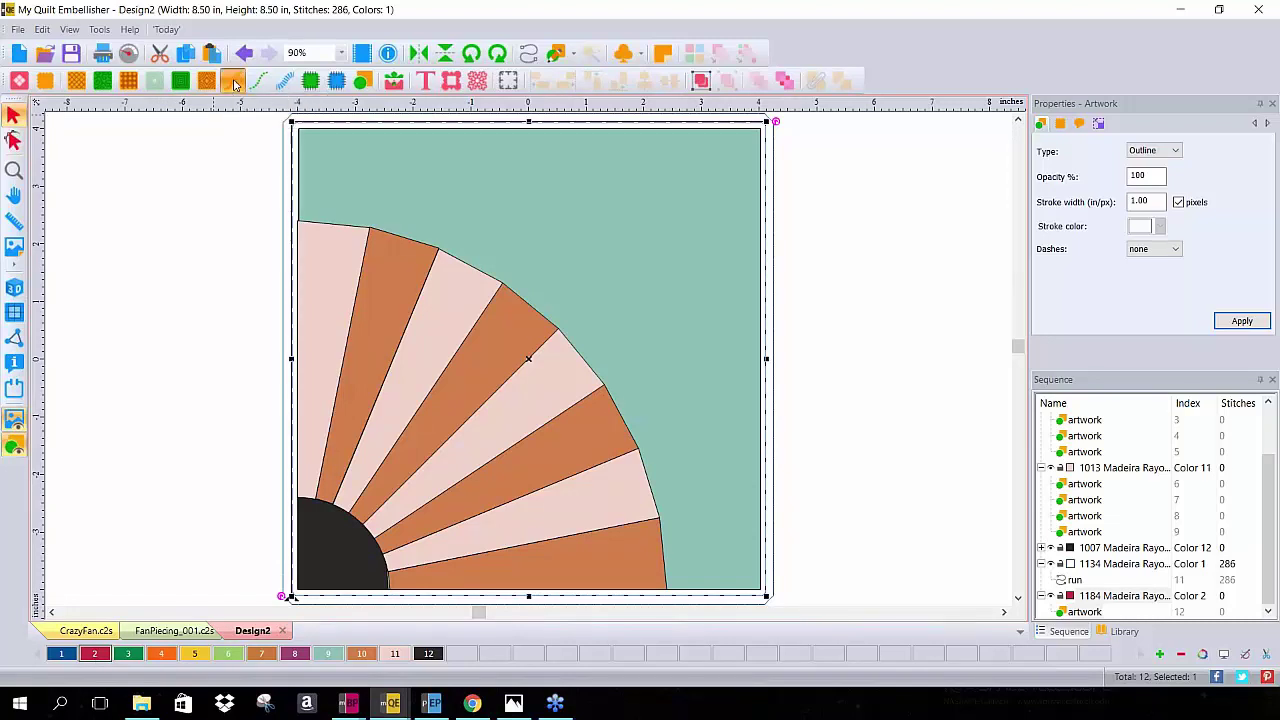
pyautogui.click(221, 176)
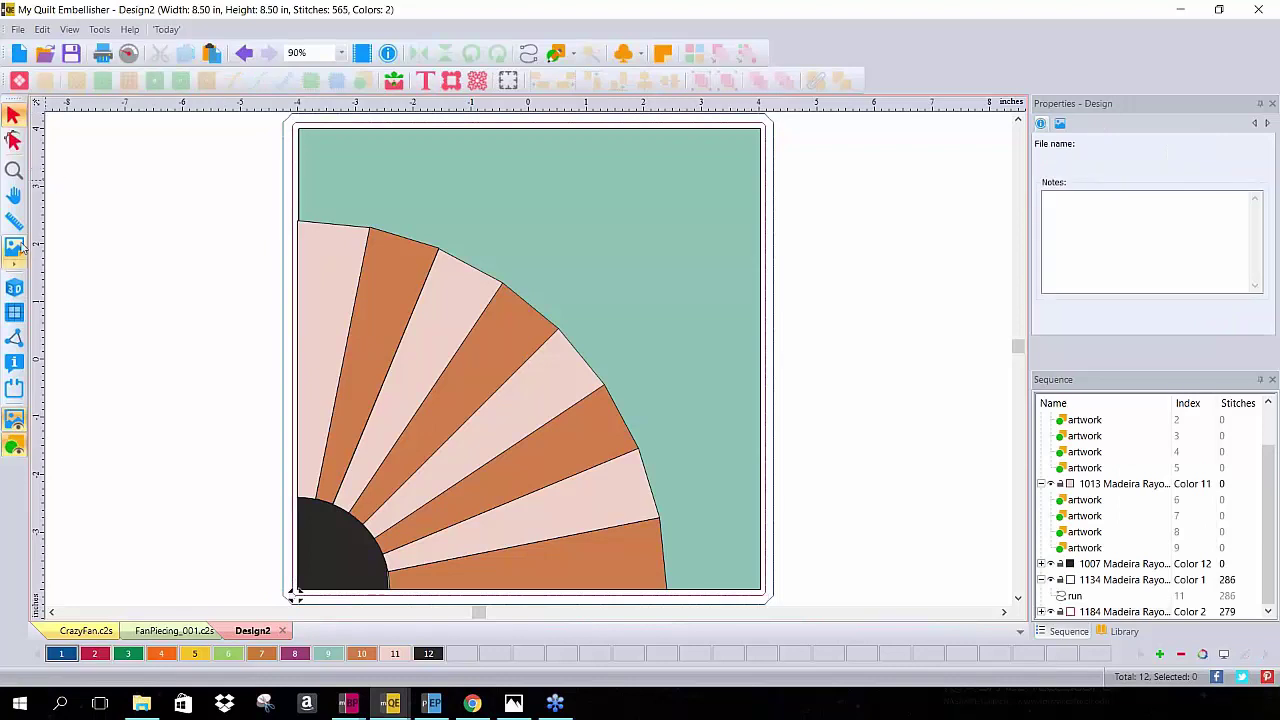
pyautogui.click(14, 289)
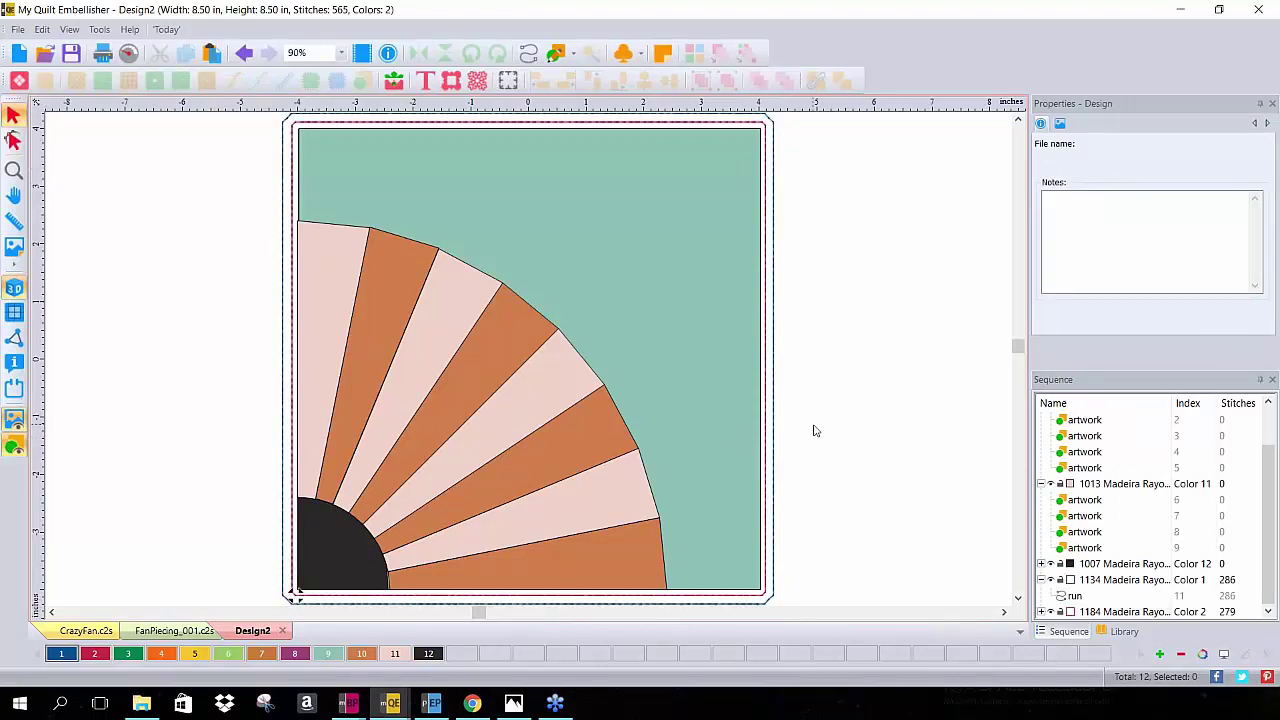
# Delete the green background square artwork and the black quarter-circle artwork behind the fan blades
pyautogui.click(686, 194)
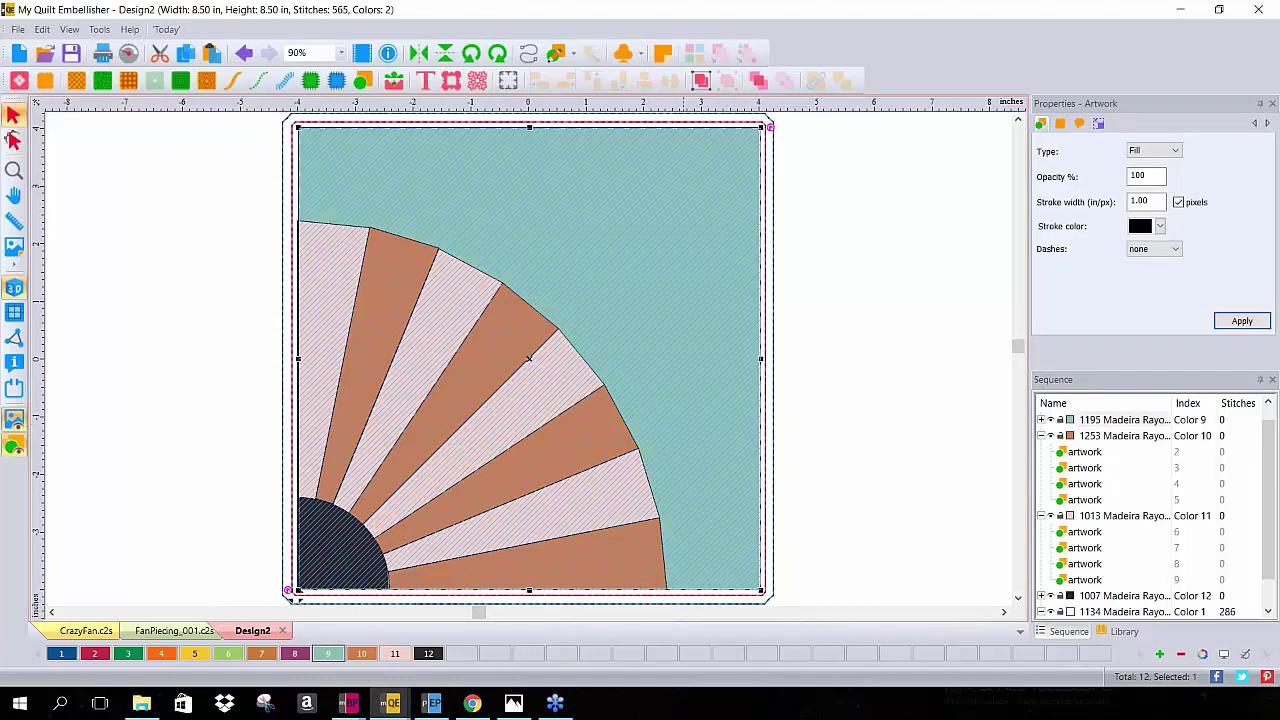
pyautogui.press('Delete')
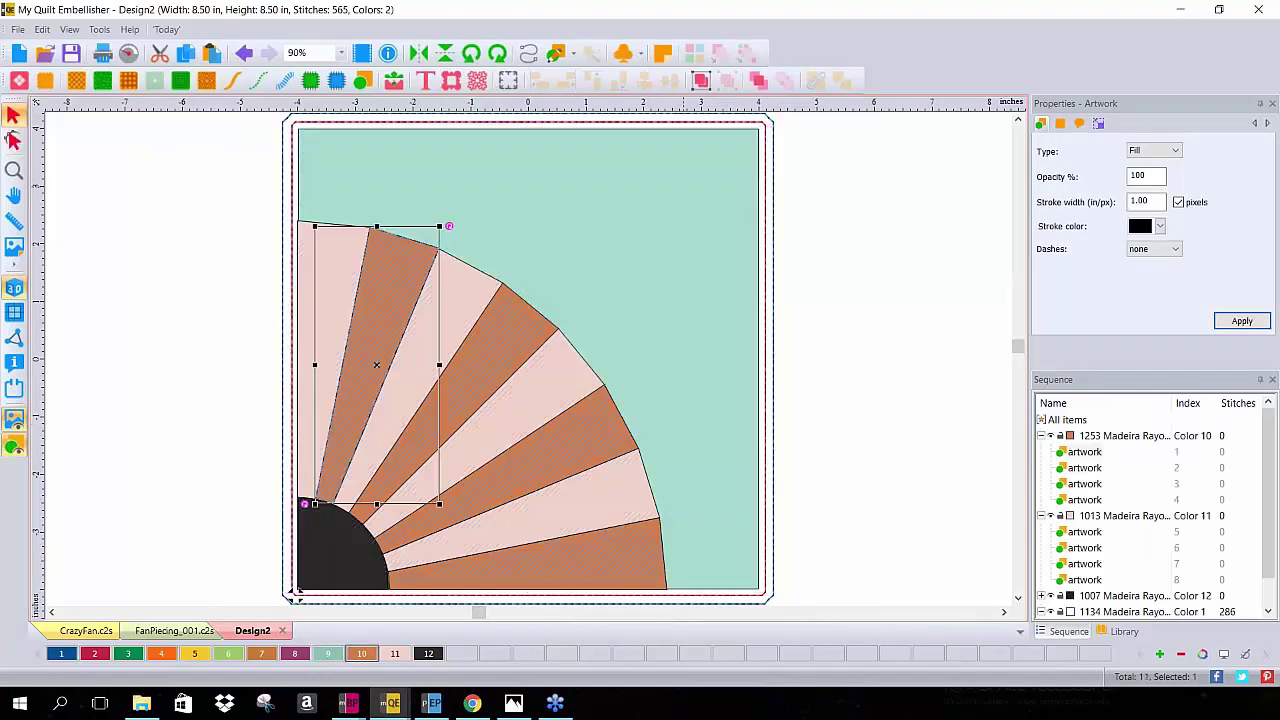
pyautogui.click(328, 530)
pyautogui.rightClick(328, 535)
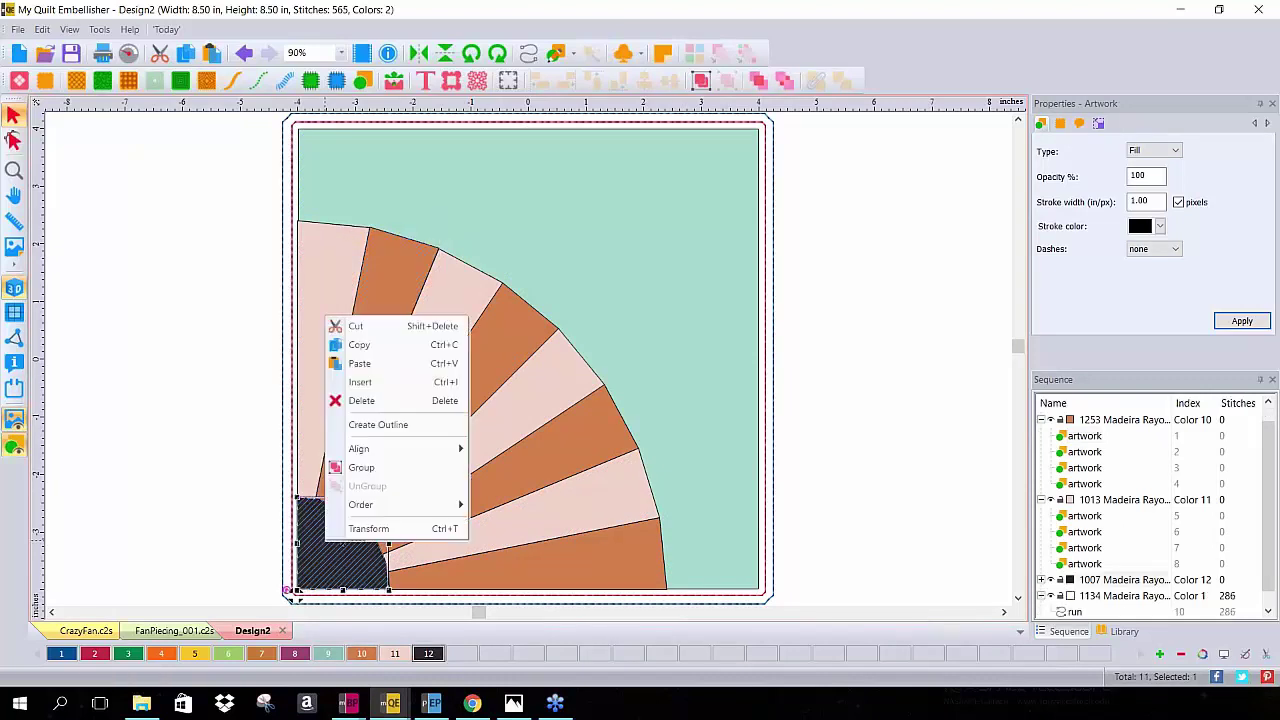
pyautogui.click(389, 404)
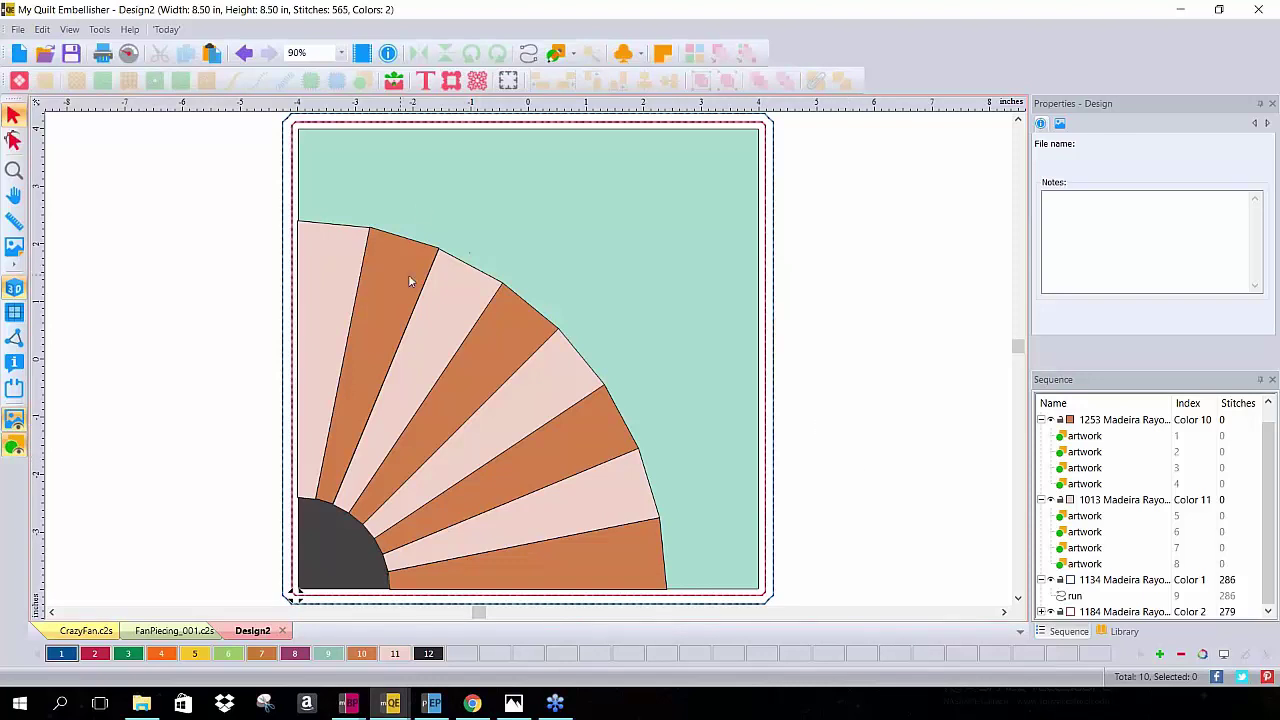
# Combine all eight fan blade artworks, colors 10 and 11, into a single artwork path
pyautogui.click(451, 277)
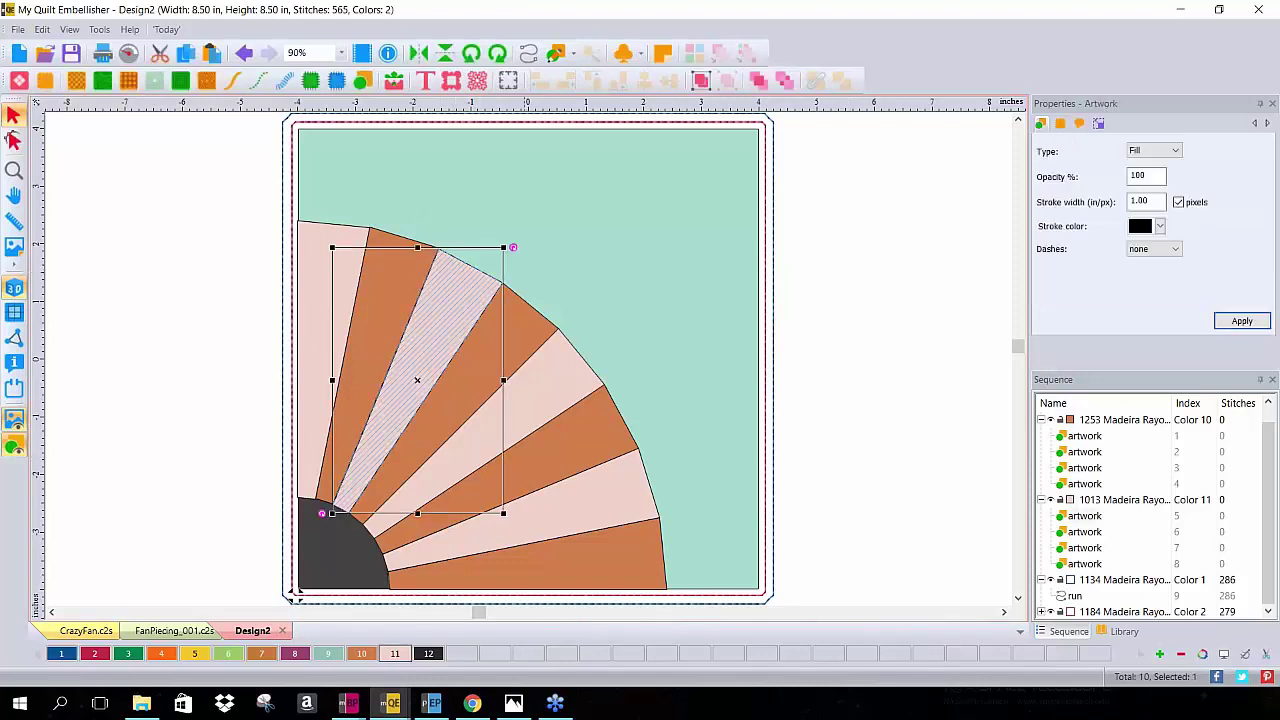
pyautogui.click(1120, 421)
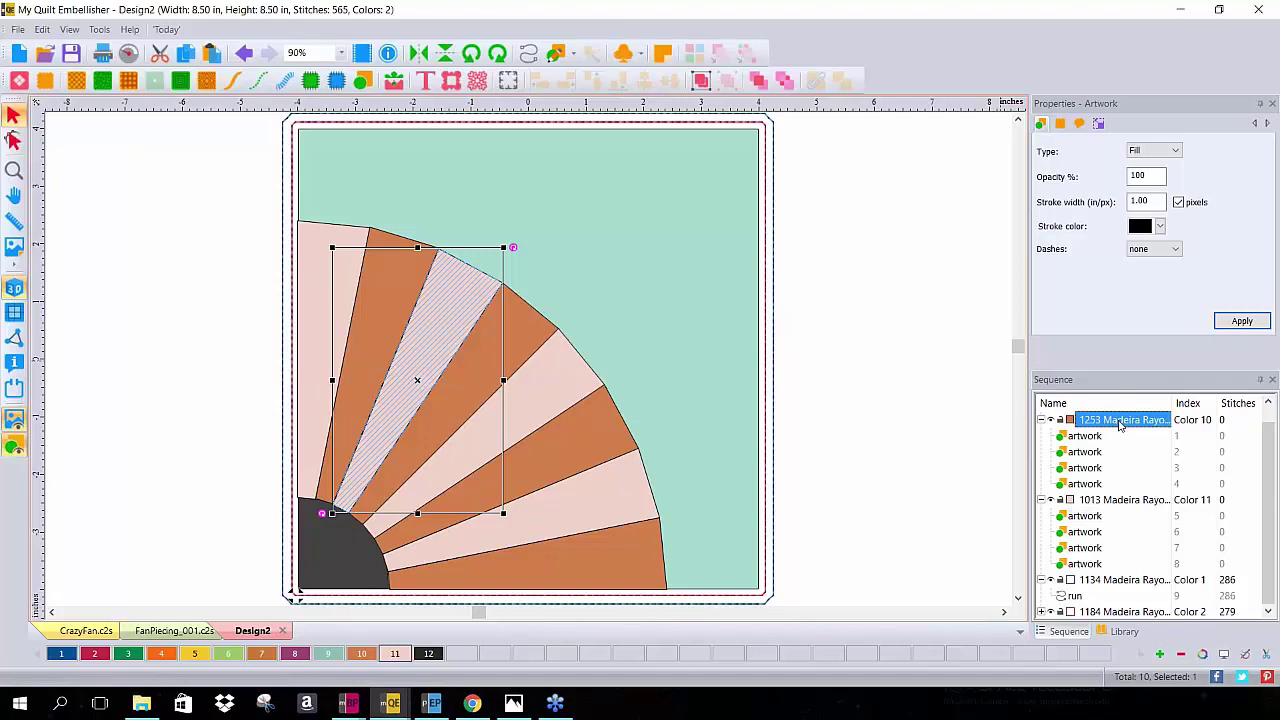
pyautogui.keyDown('ctrl'); pyautogui.click(1130, 500); pyautogui.keyUp('ctrl')
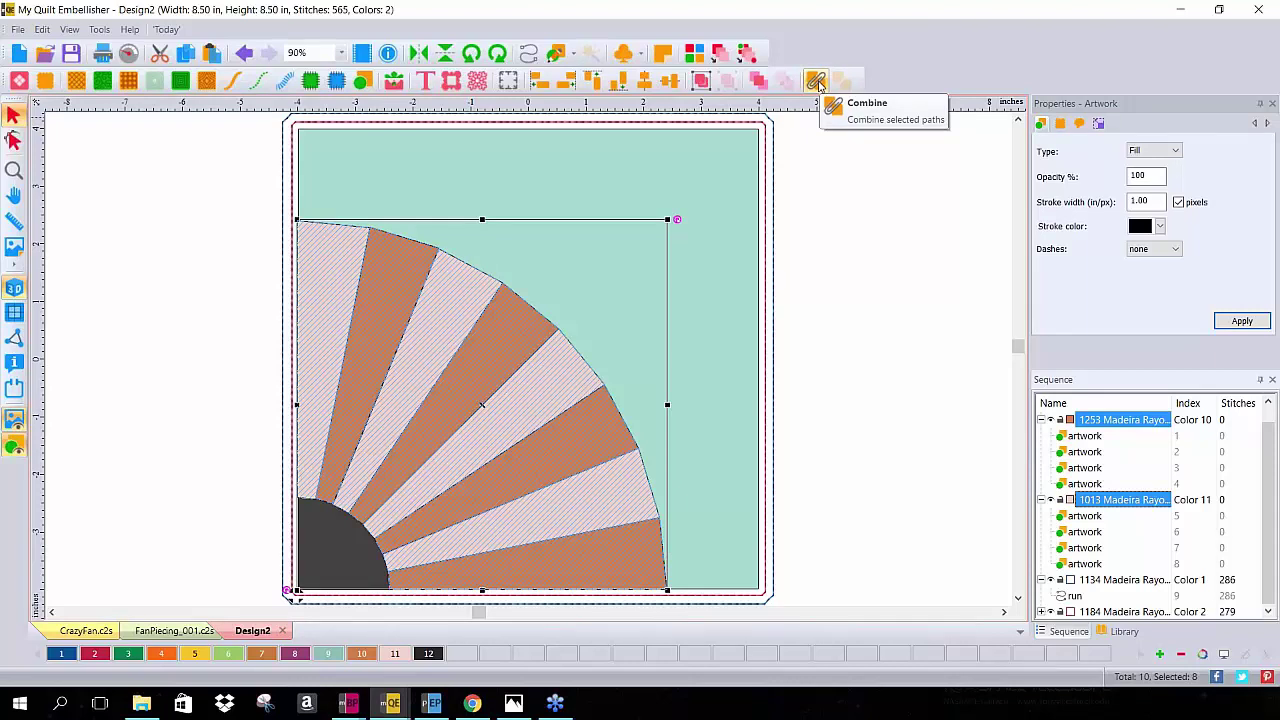
pyautogui.click(817, 82)
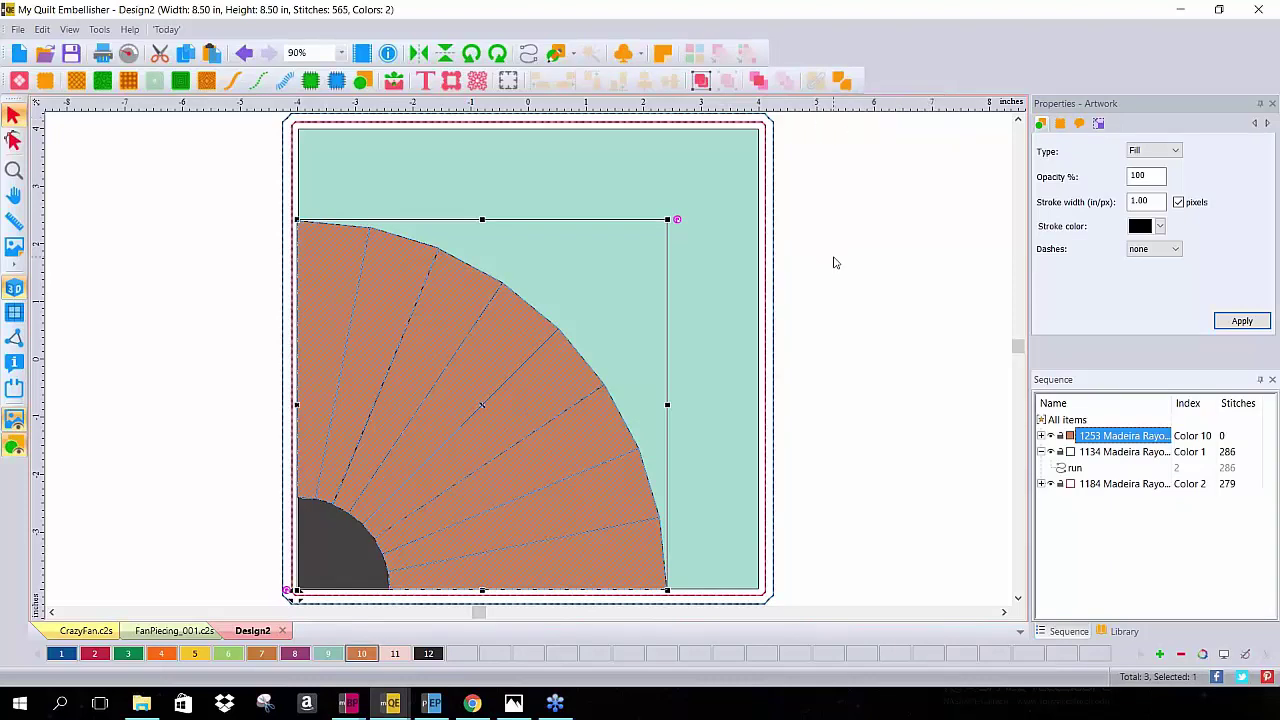
# Create one outline around the combined fan artwork at a distance of 0.01 in
pyautogui.rightClick(454, 340)
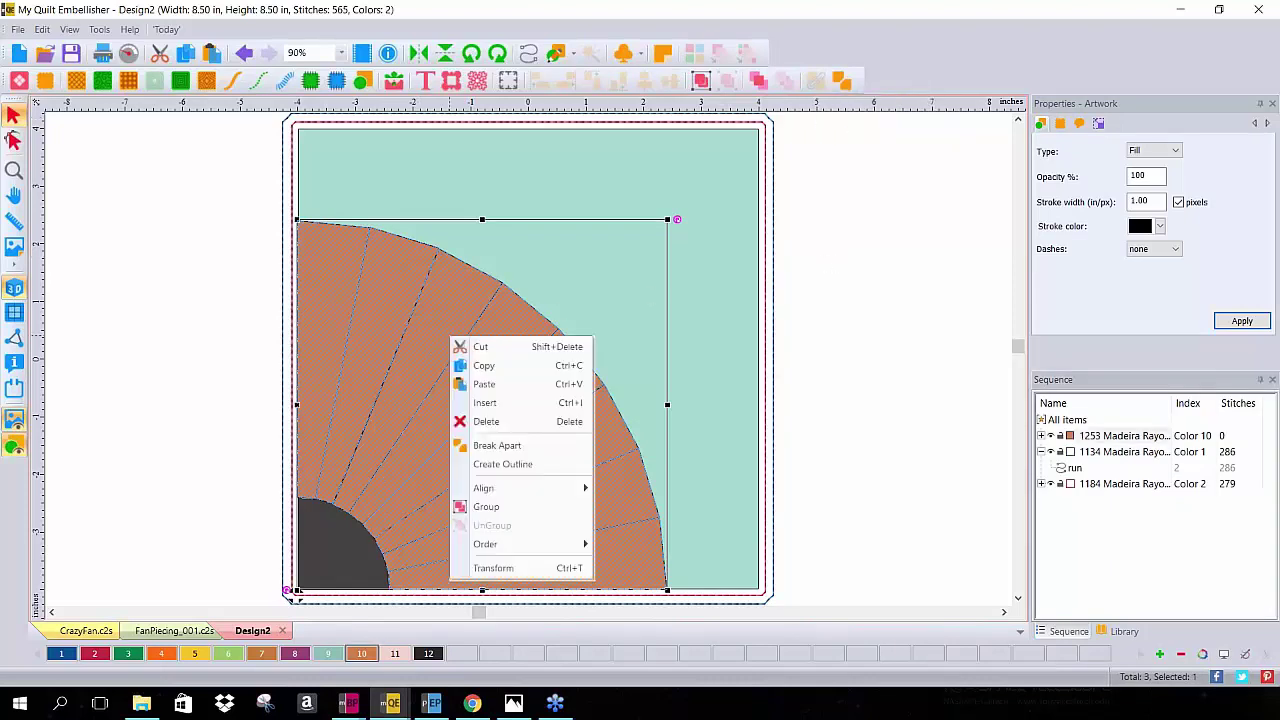
pyautogui.click(518, 466)
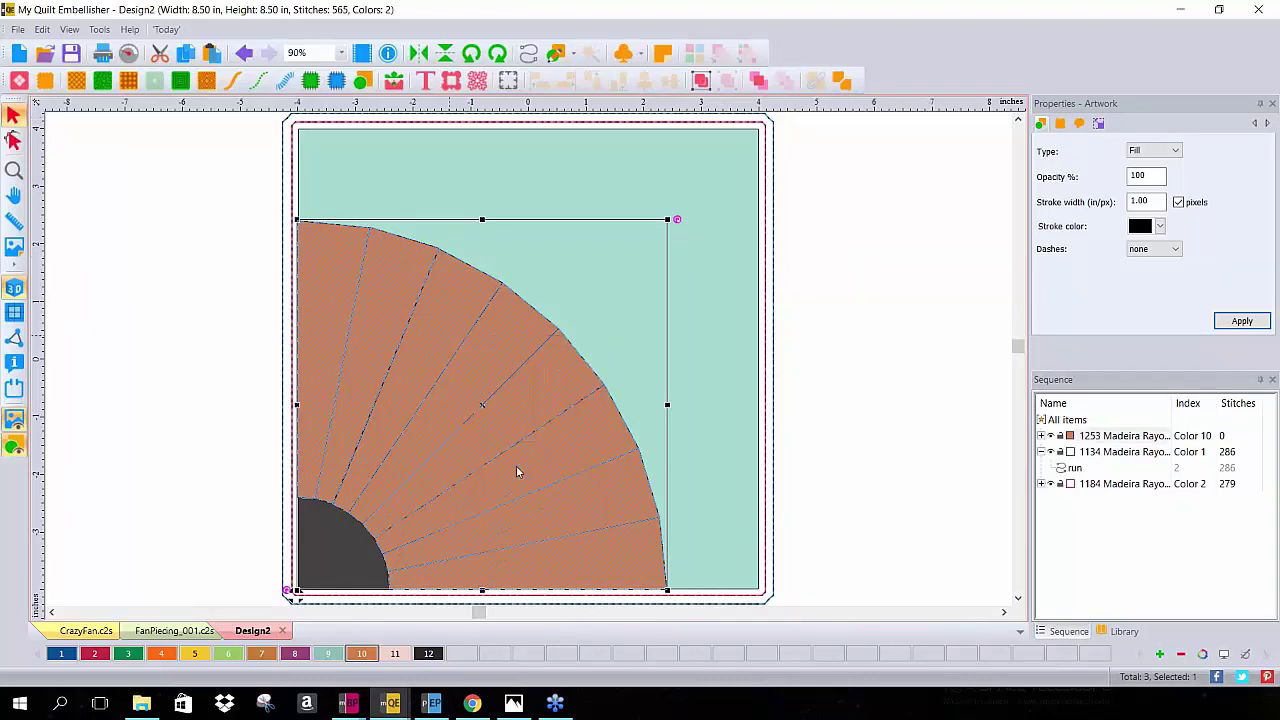
pyautogui.click(610, 305)
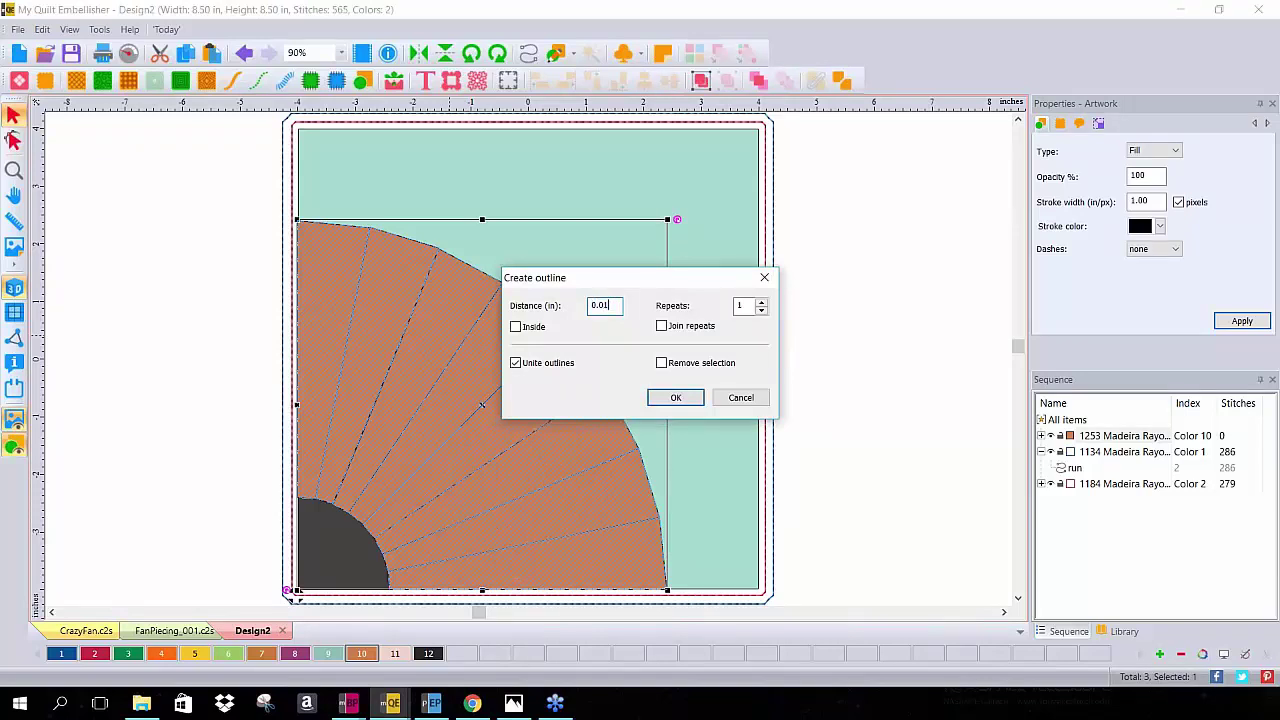
pyautogui.click(697, 402)
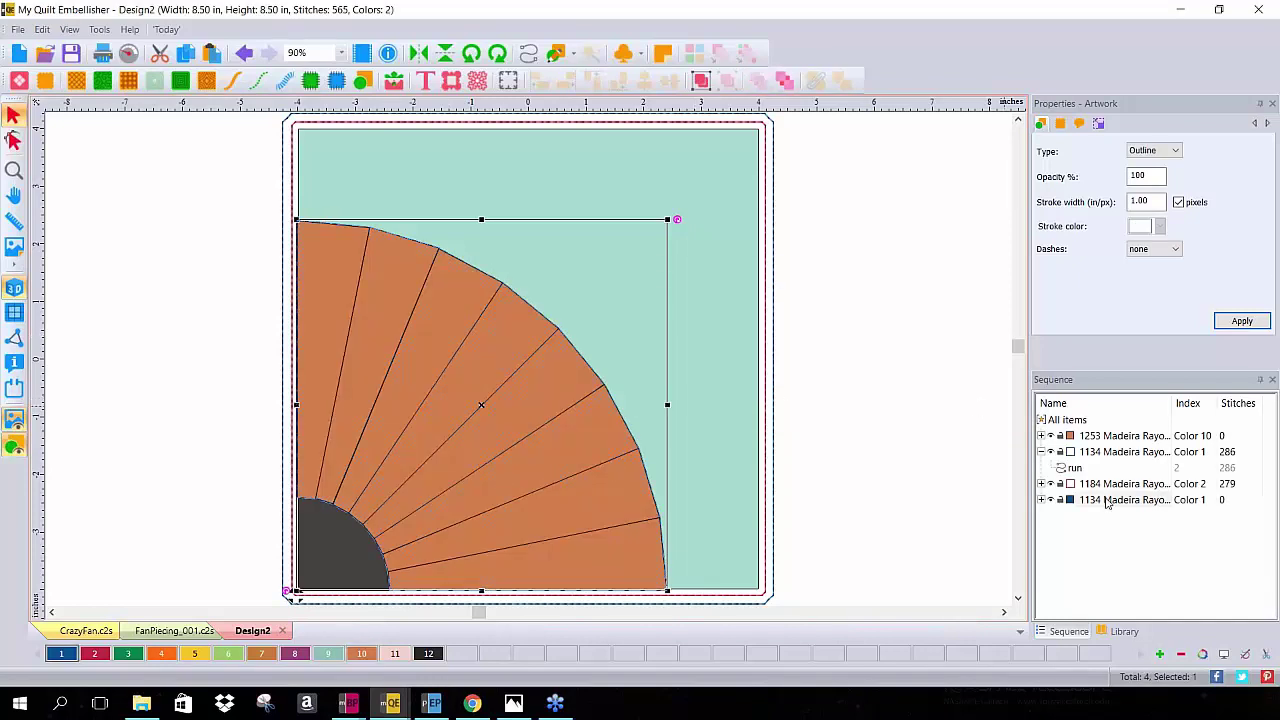
# Convert the fan outline to run stitches in color 3, Madeira Rayon 1251, and delete the combined fan artwork
pyautogui.click(130, 654)
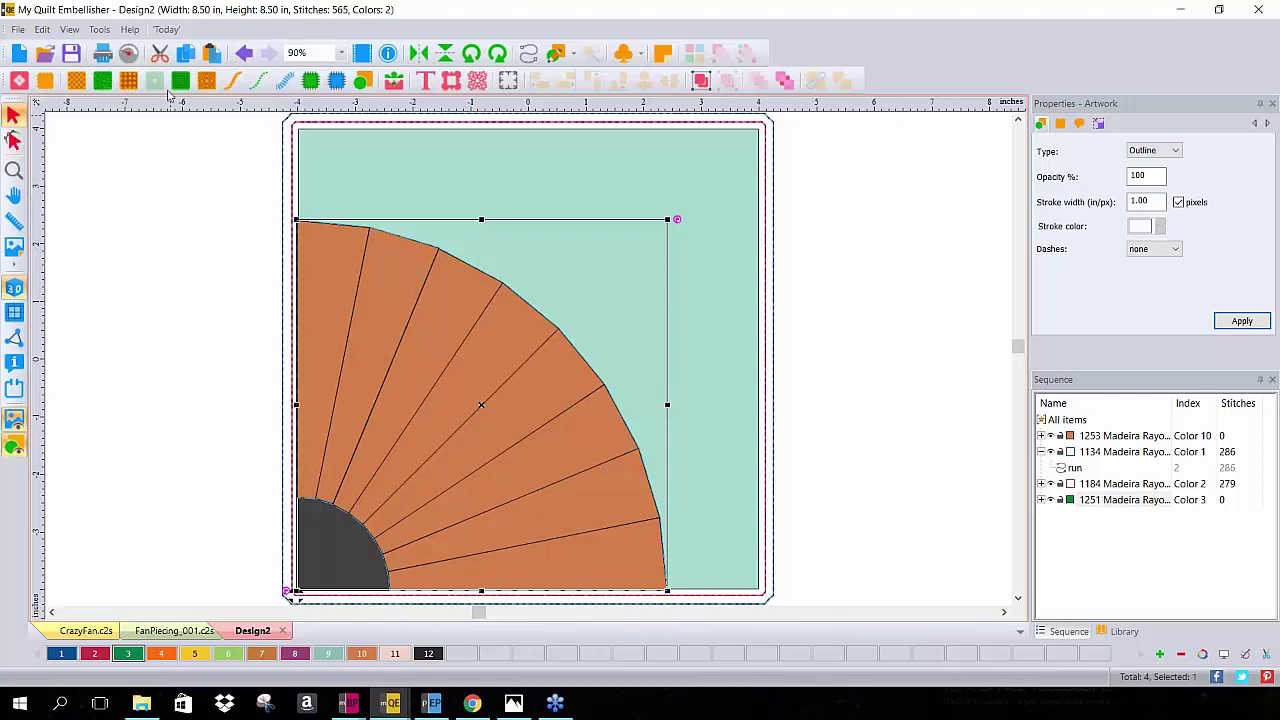
pyautogui.click(232, 80)
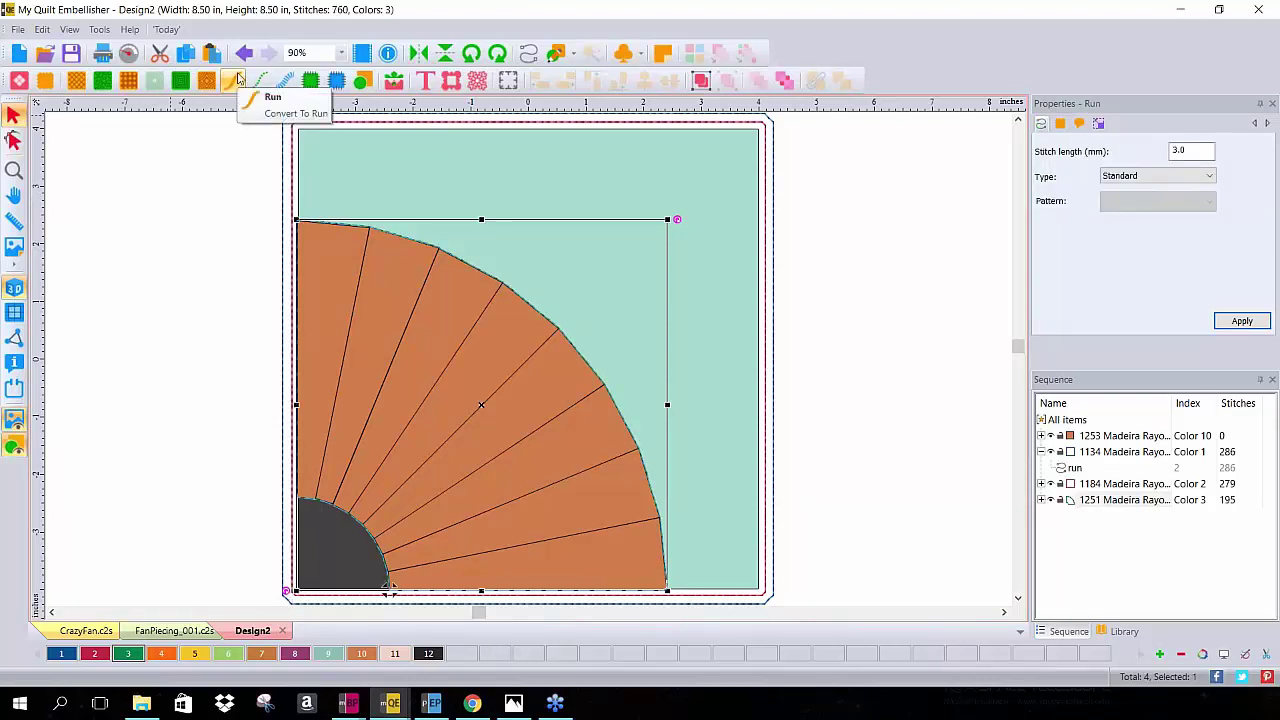
pyautogui.click(418, 296)
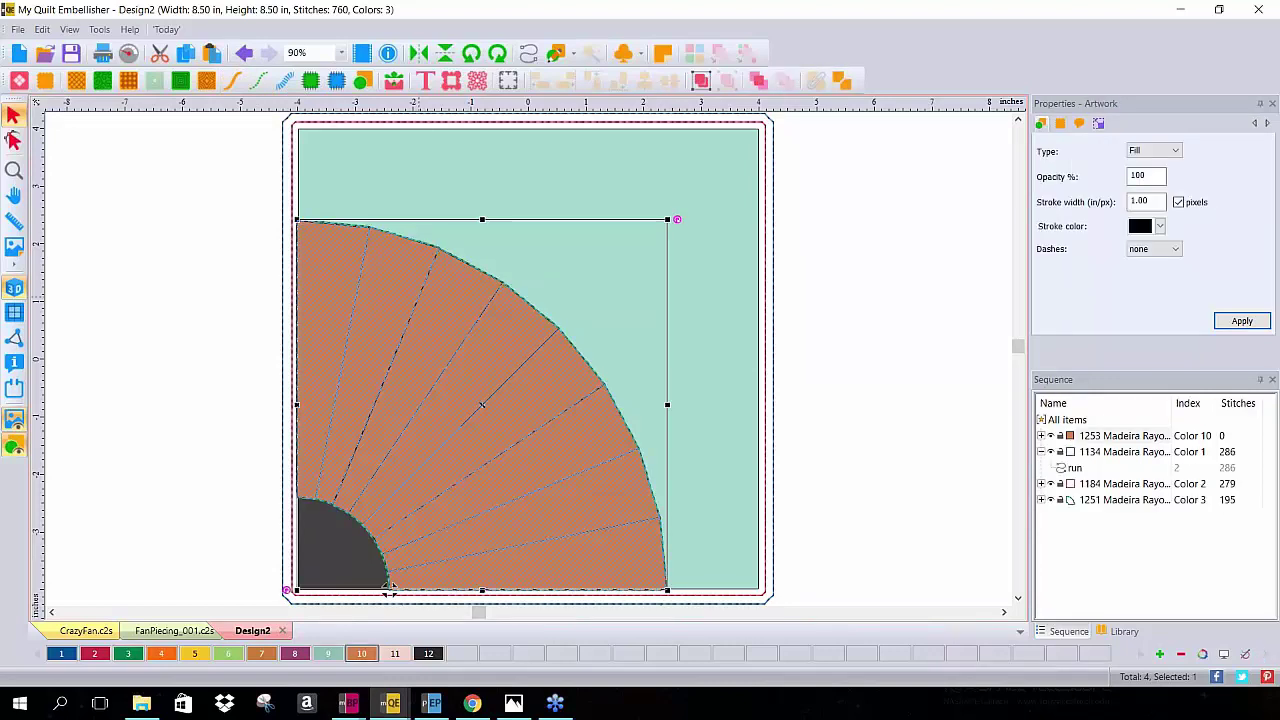
pyautogui.press('Delete')
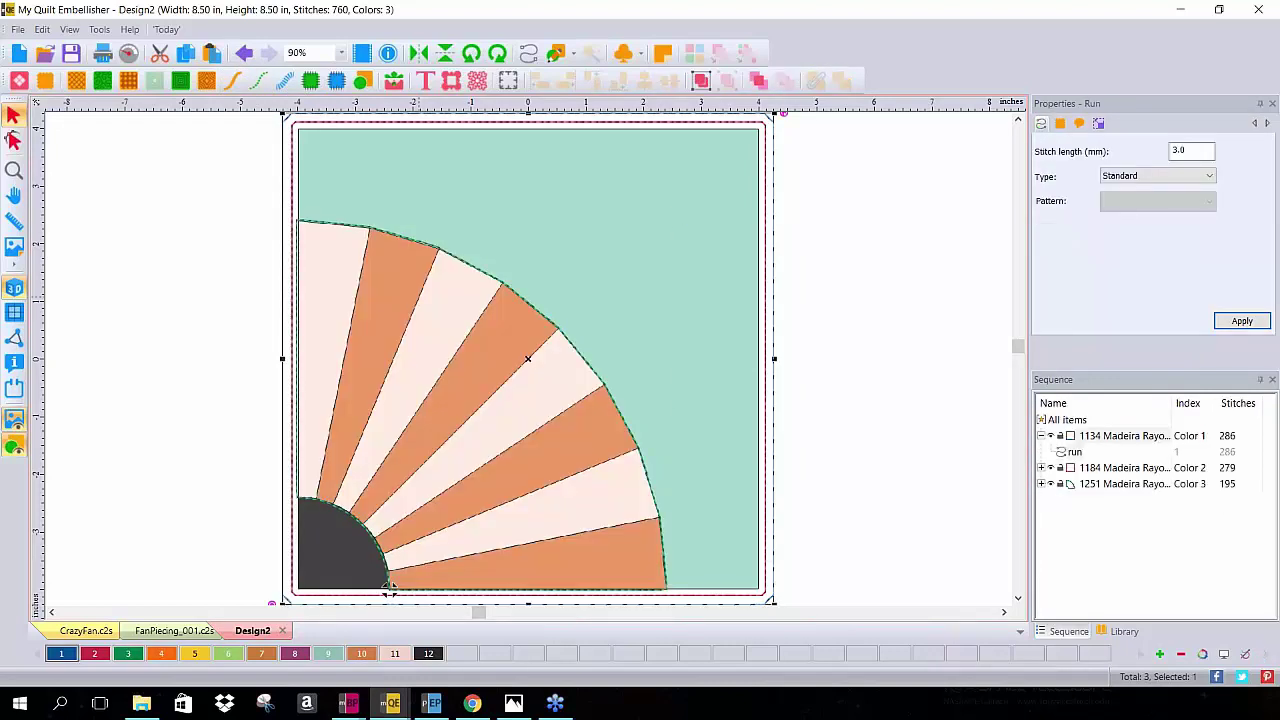
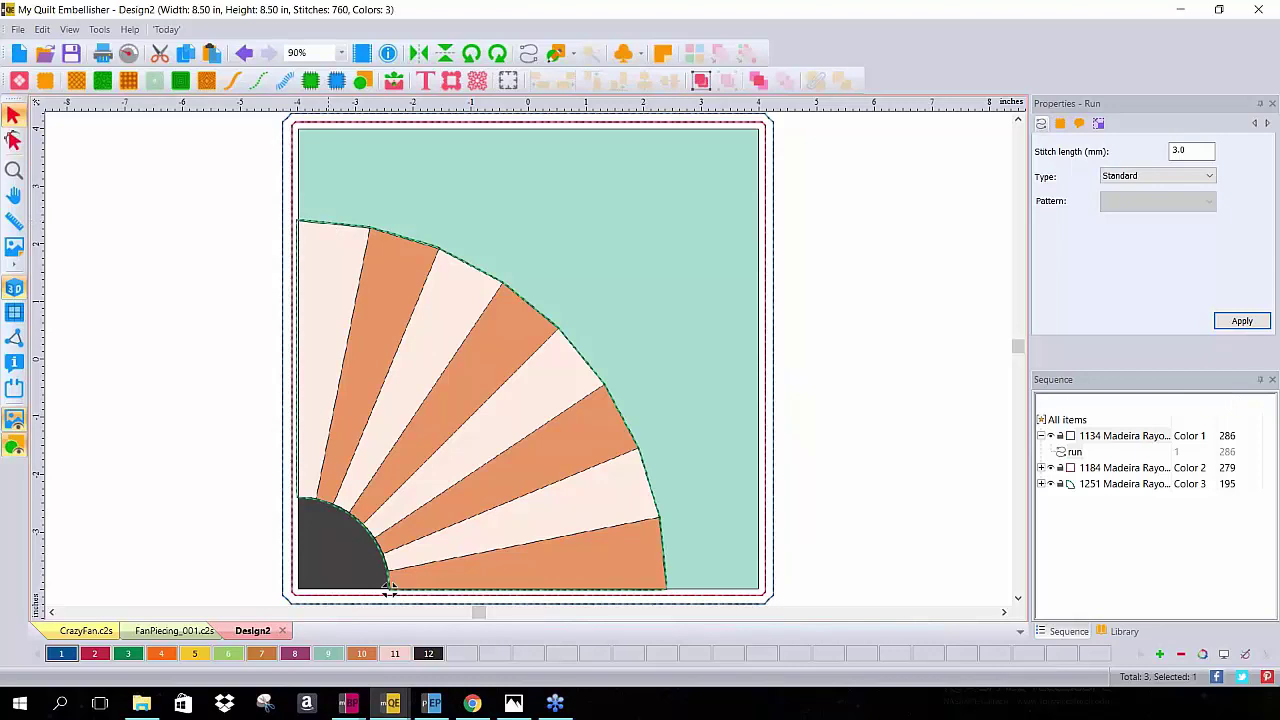
# Split the fan's run outline at both ends of its vertical straight edge, at the outer and inner corner points
pyautogui.click(330, 226)
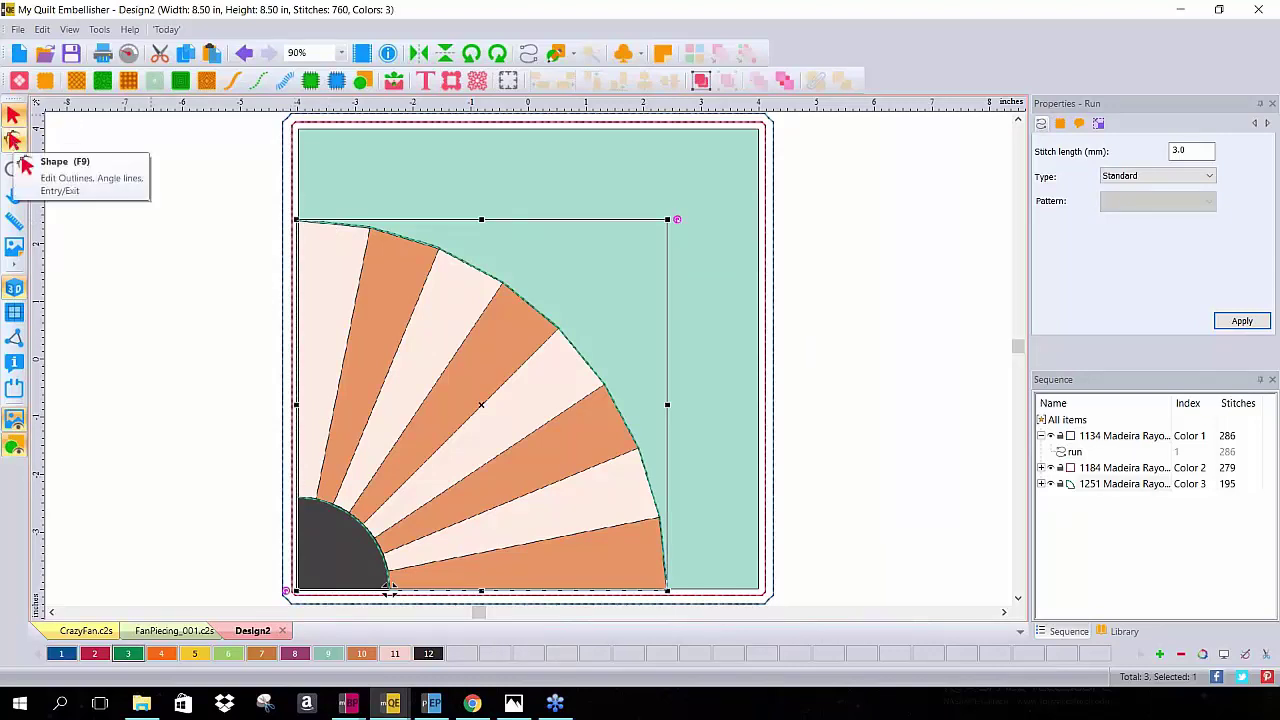
pyautogui.click(13, 140)
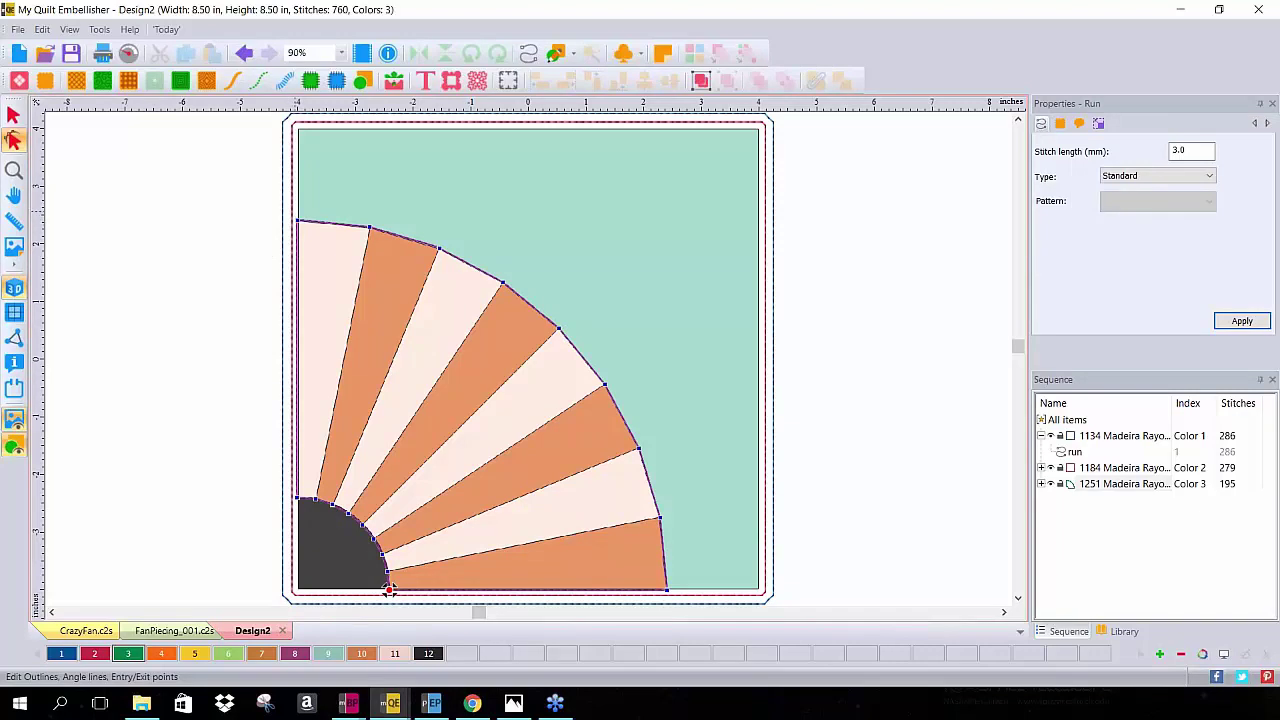
pyautogui.click(299, 222)
pyautogui.rightClick(299, 223)
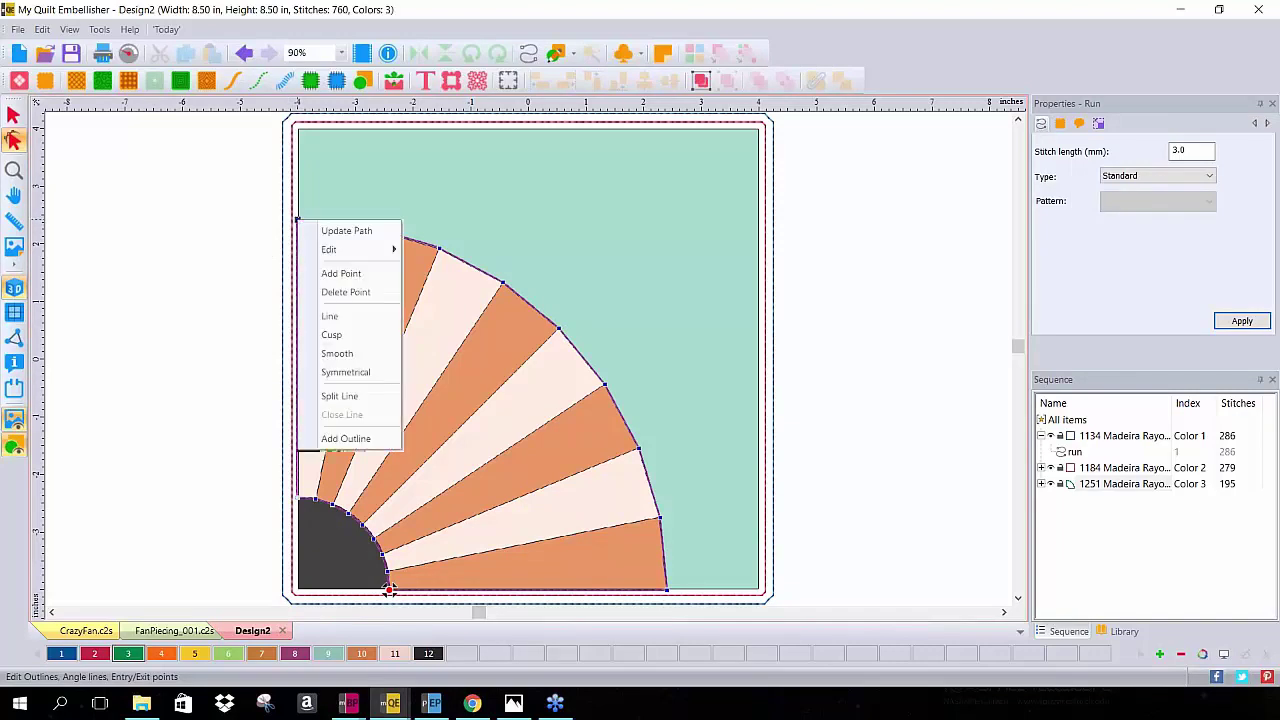
pyautogui.click(340, 397)
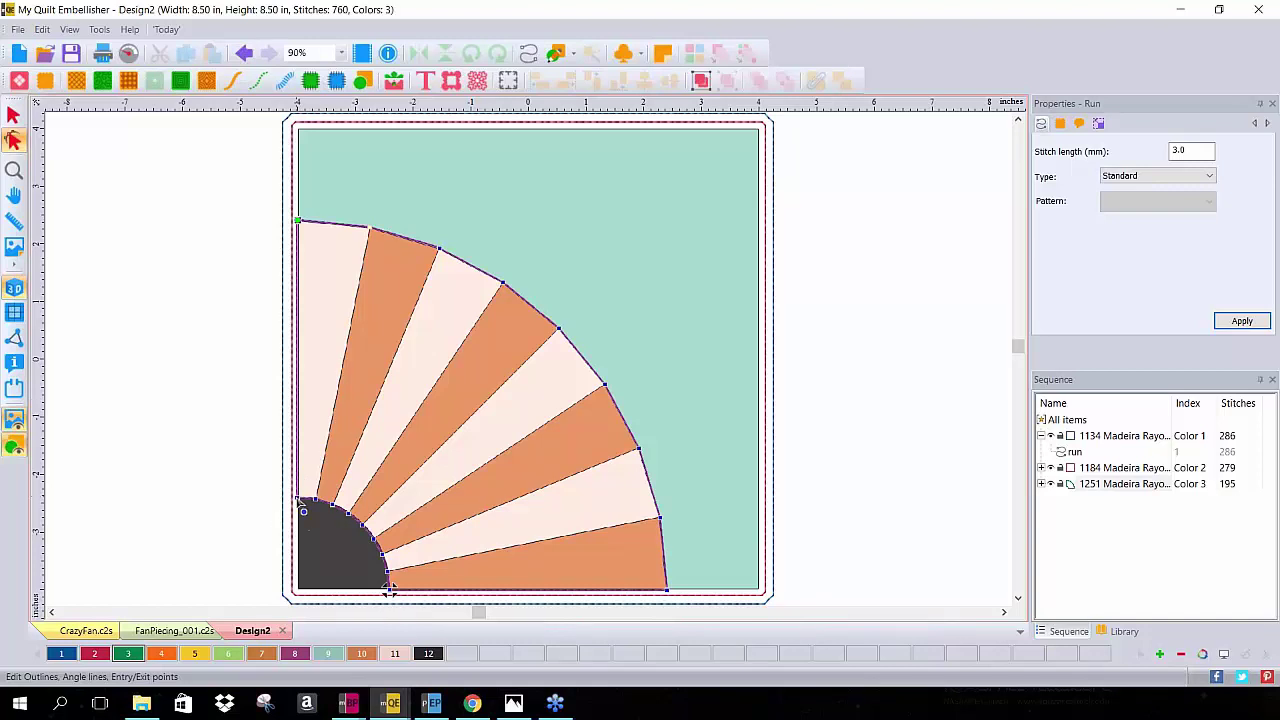
pyautogui.rightClick(301, 504)
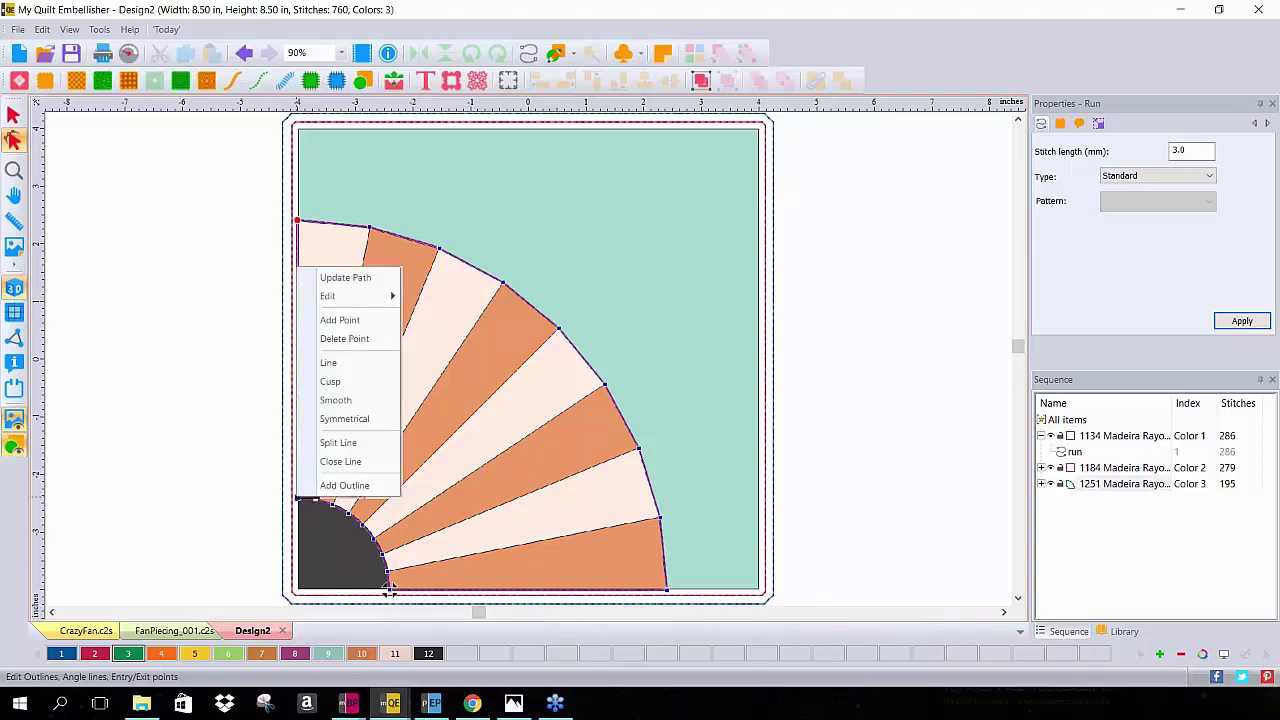
pyautogui.click(336, 444)
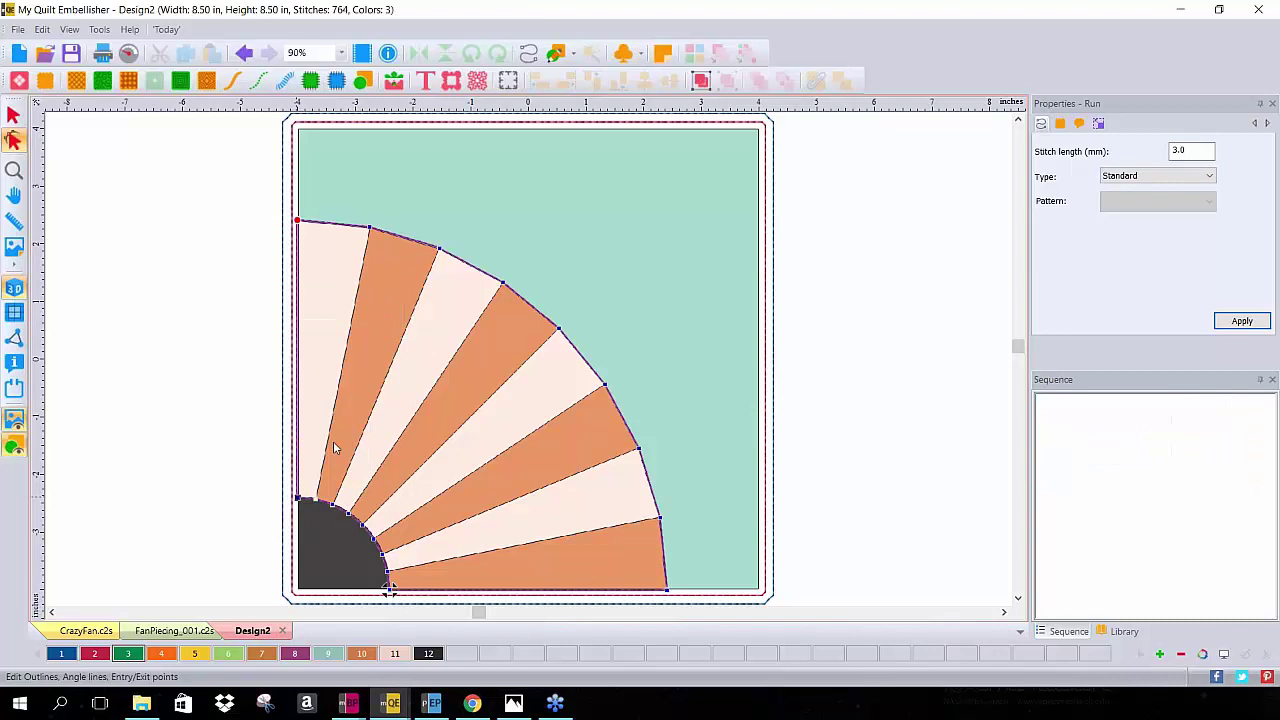
# Delete the separated straight run segment along the fan's vertical edge and clear the selection
pyautogui.click(298, 315)
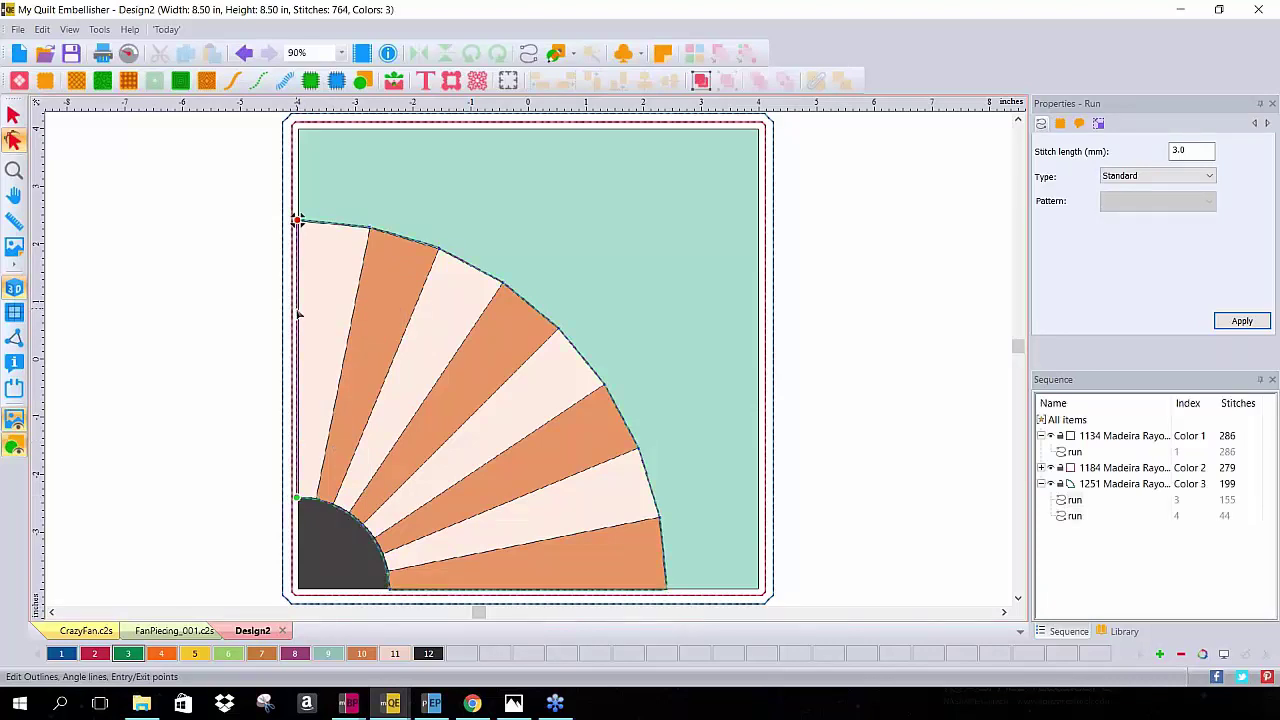
pyautogui.press('Escape')
pyautogui.click(297, 220)
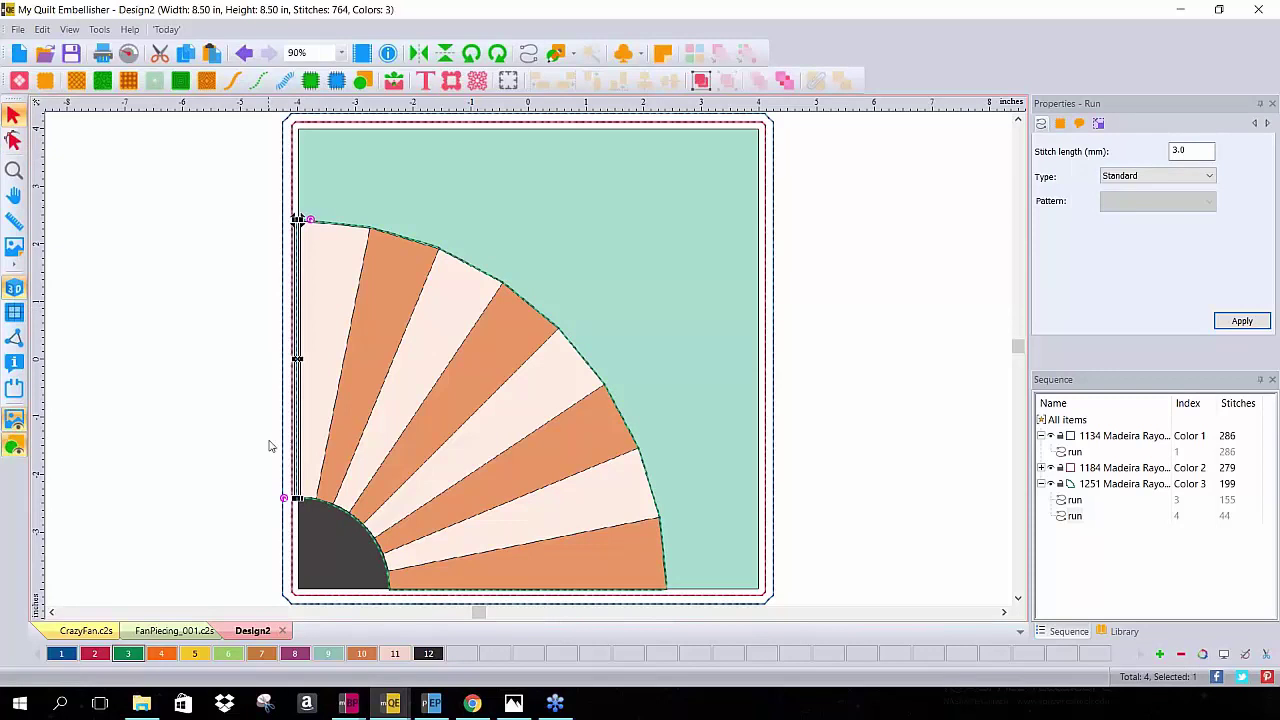
pyautogui.press('Delete')
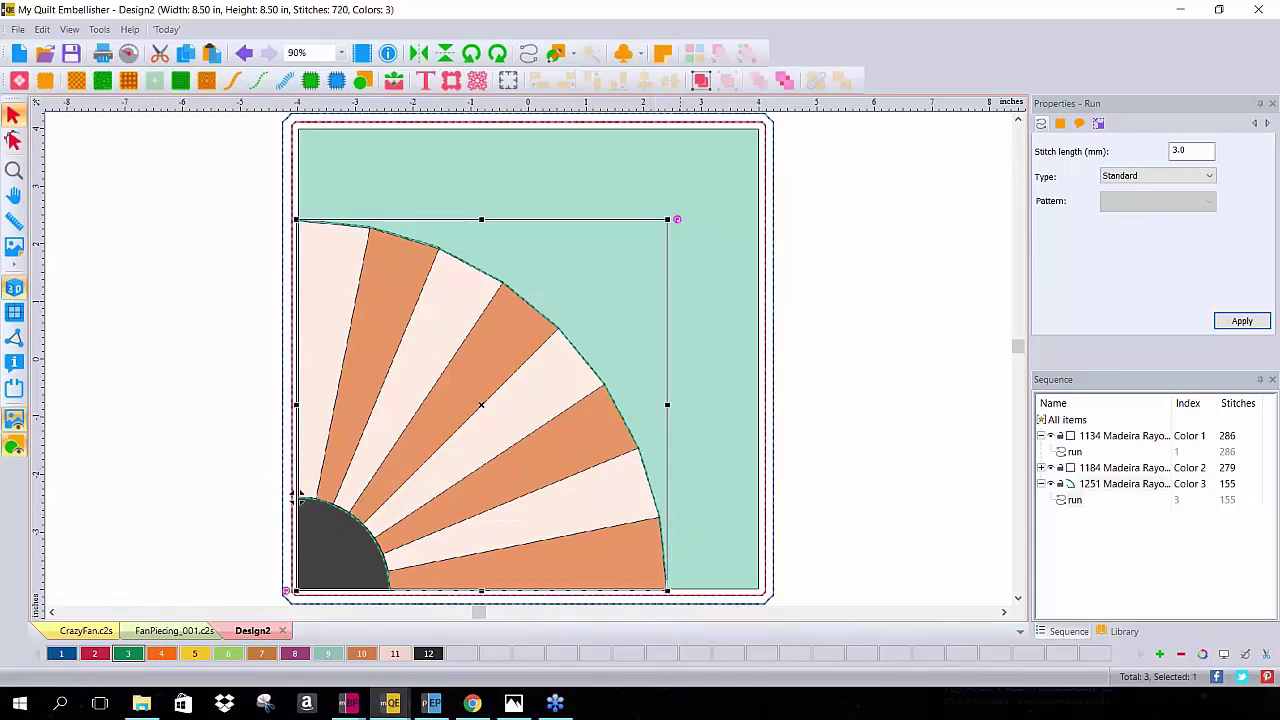
pyautogui.click(835, 481)
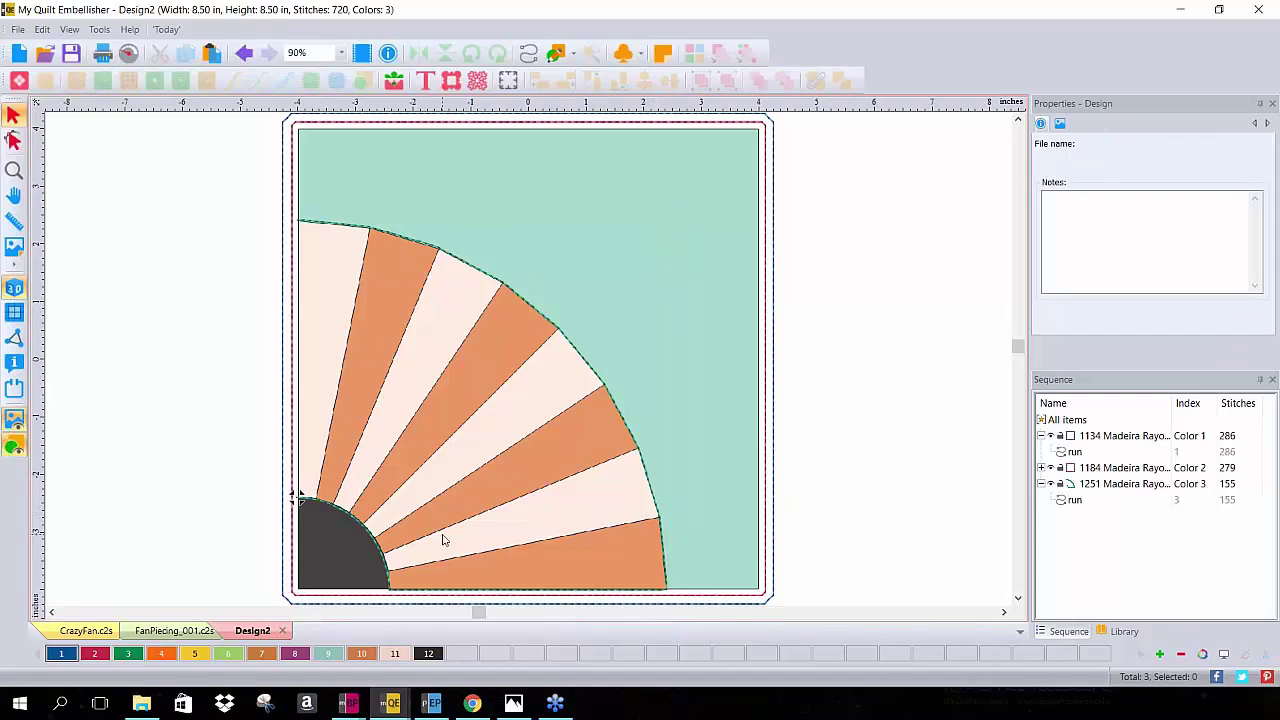
# Split the remaining fan run at both ends of its horizontal straight edge, at the outer and inner corner points
pyautogui.click(395, 592)
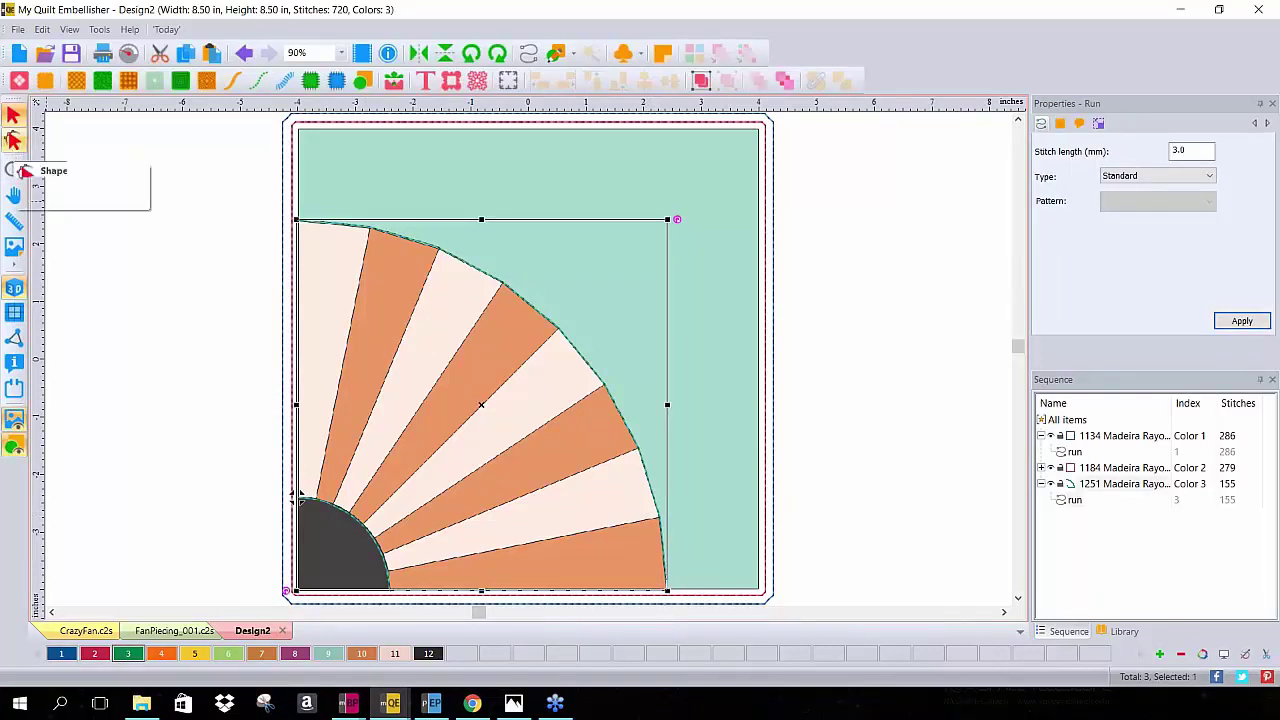
pyautogui.click(13, 142)
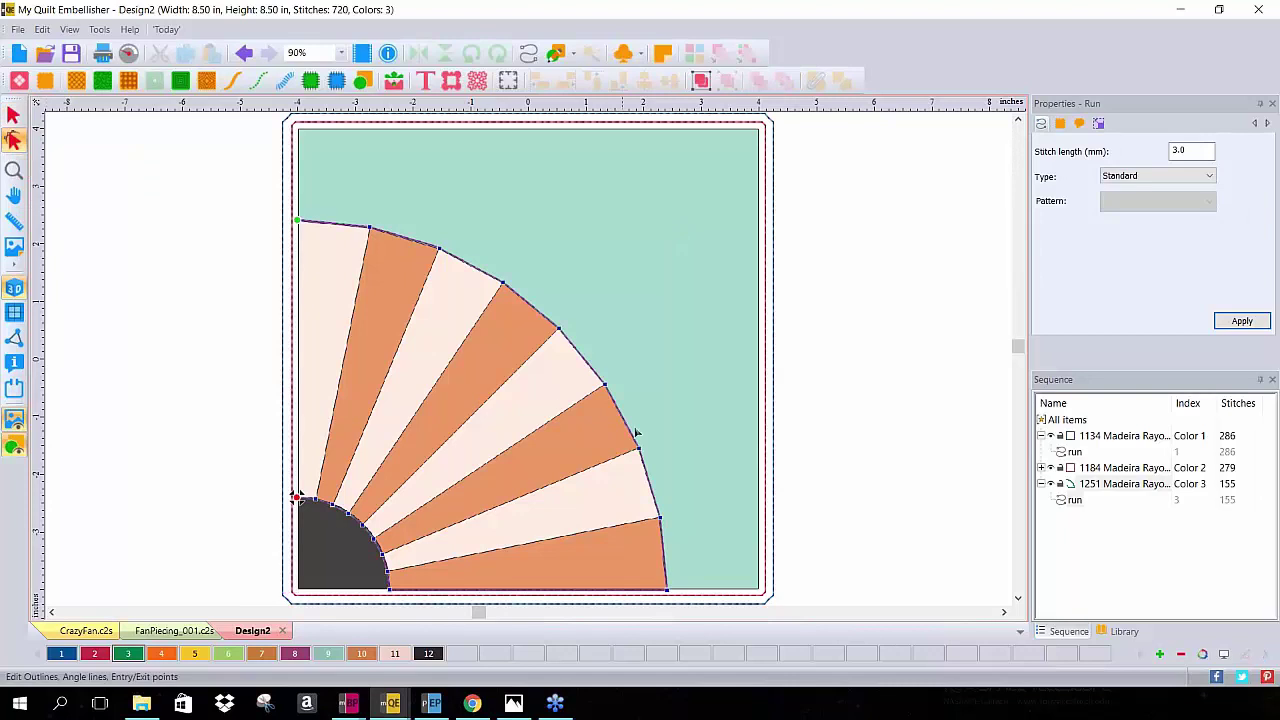
pyautogui.rightClick(667, 591)
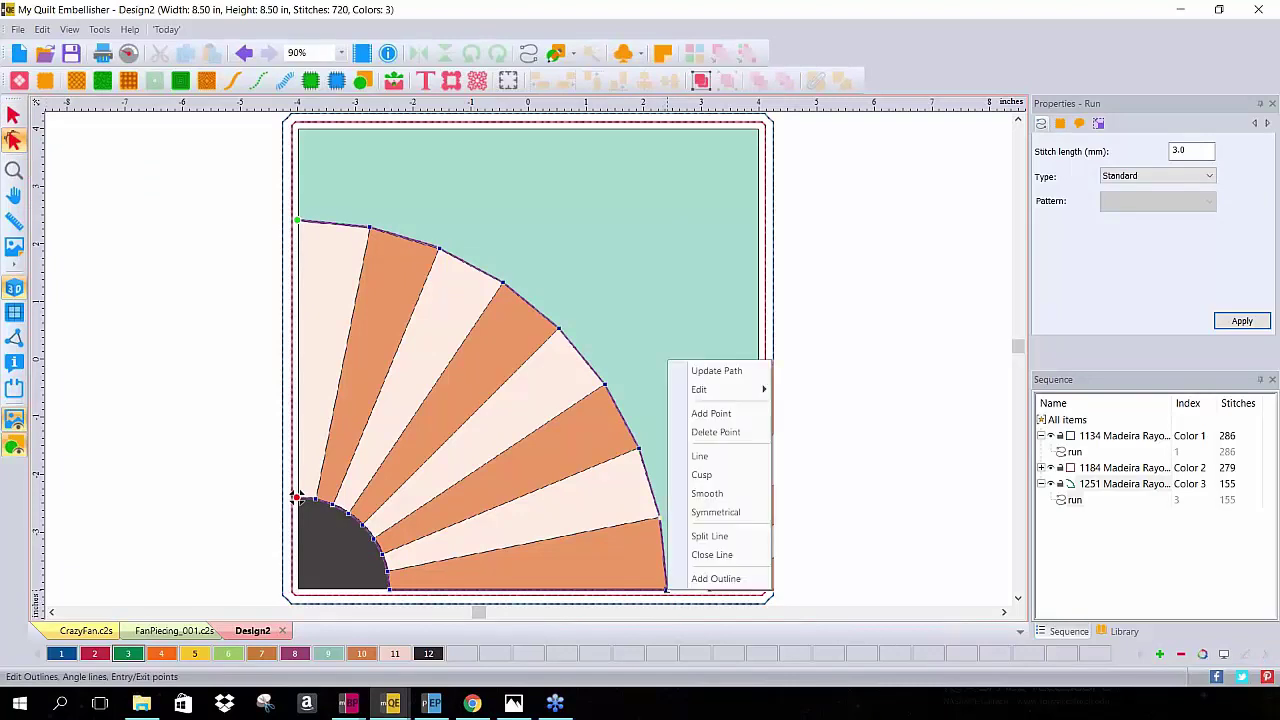
pyautogui.click(731, 537)
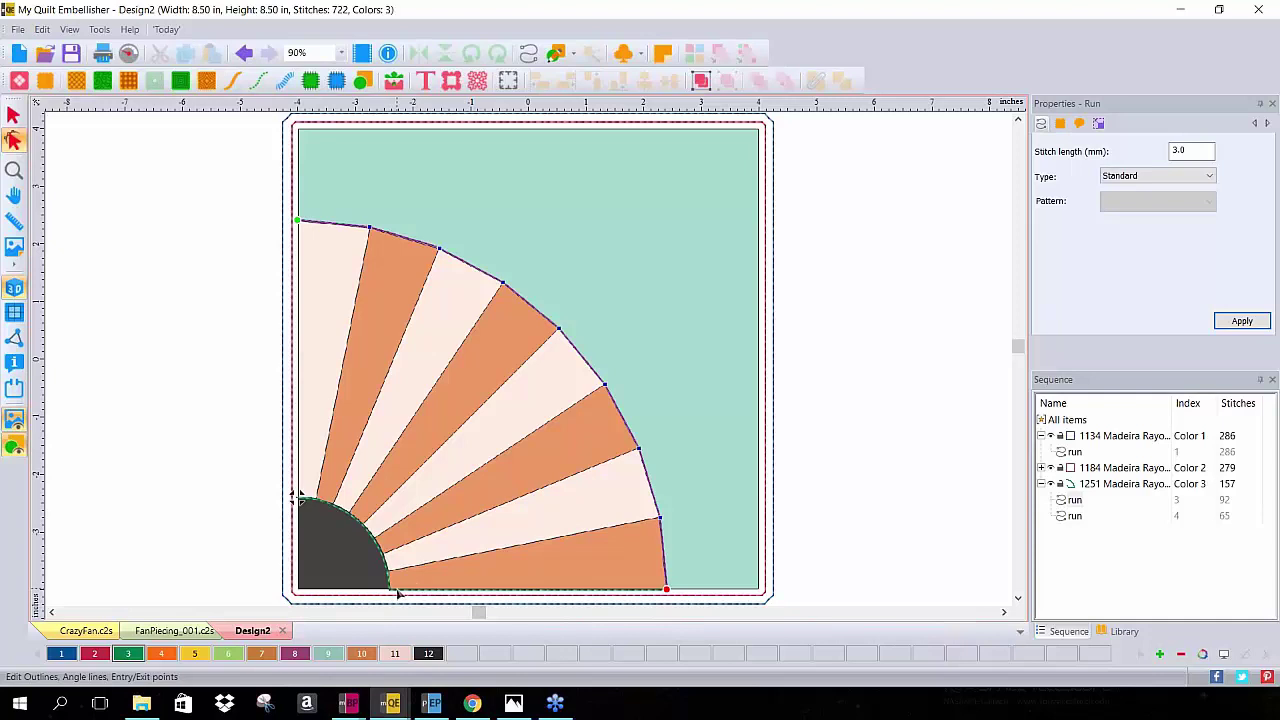
pyautogui.click(297, 498)
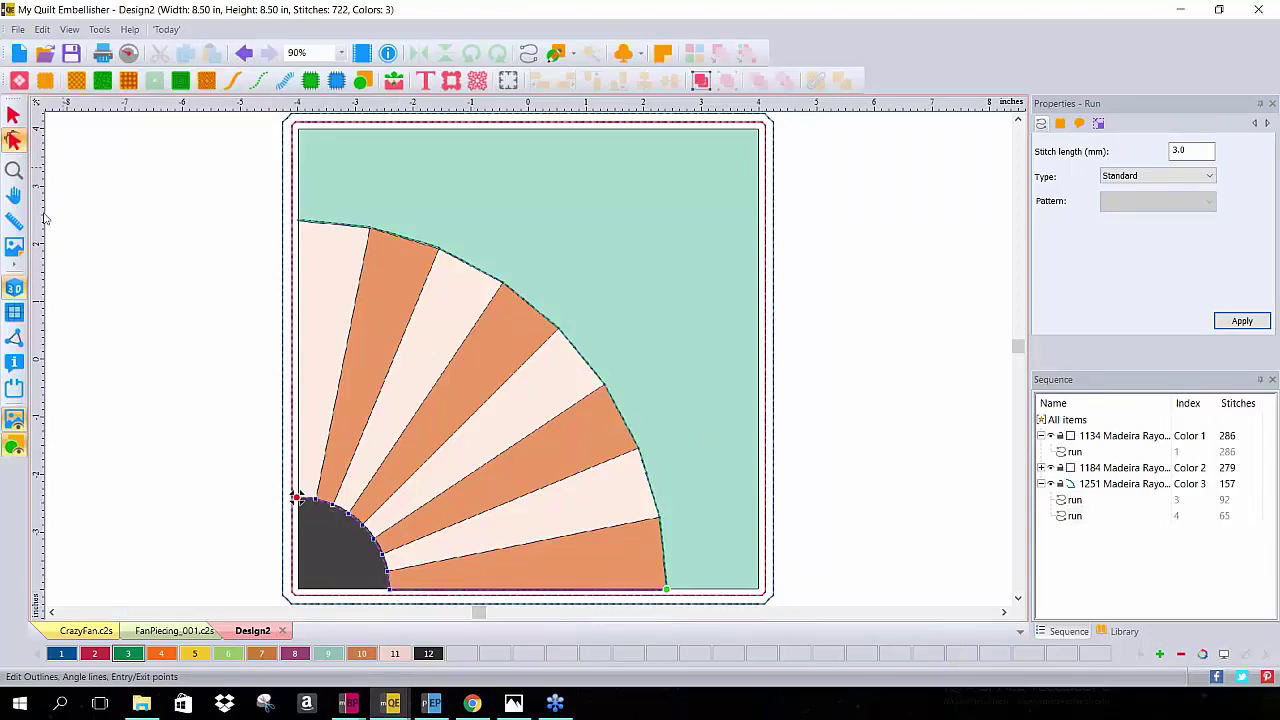
pyautogui.click(396, 238)
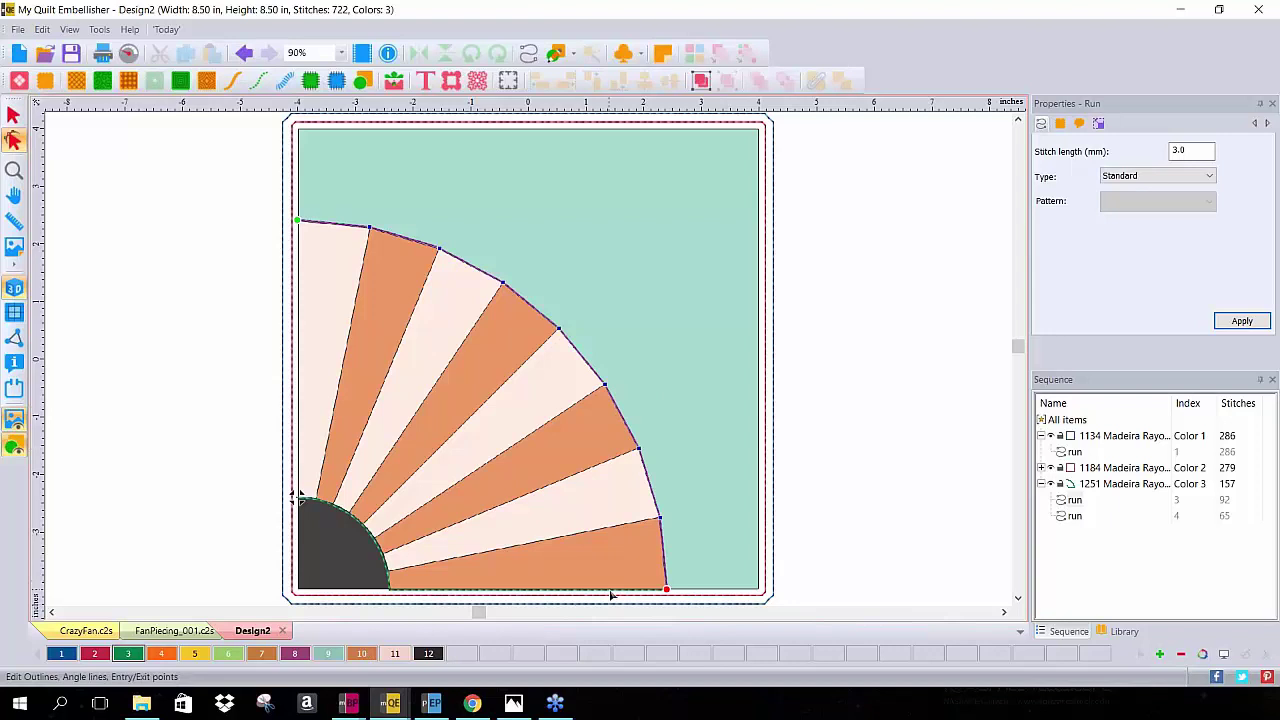
pyautogui.click(375, 545)
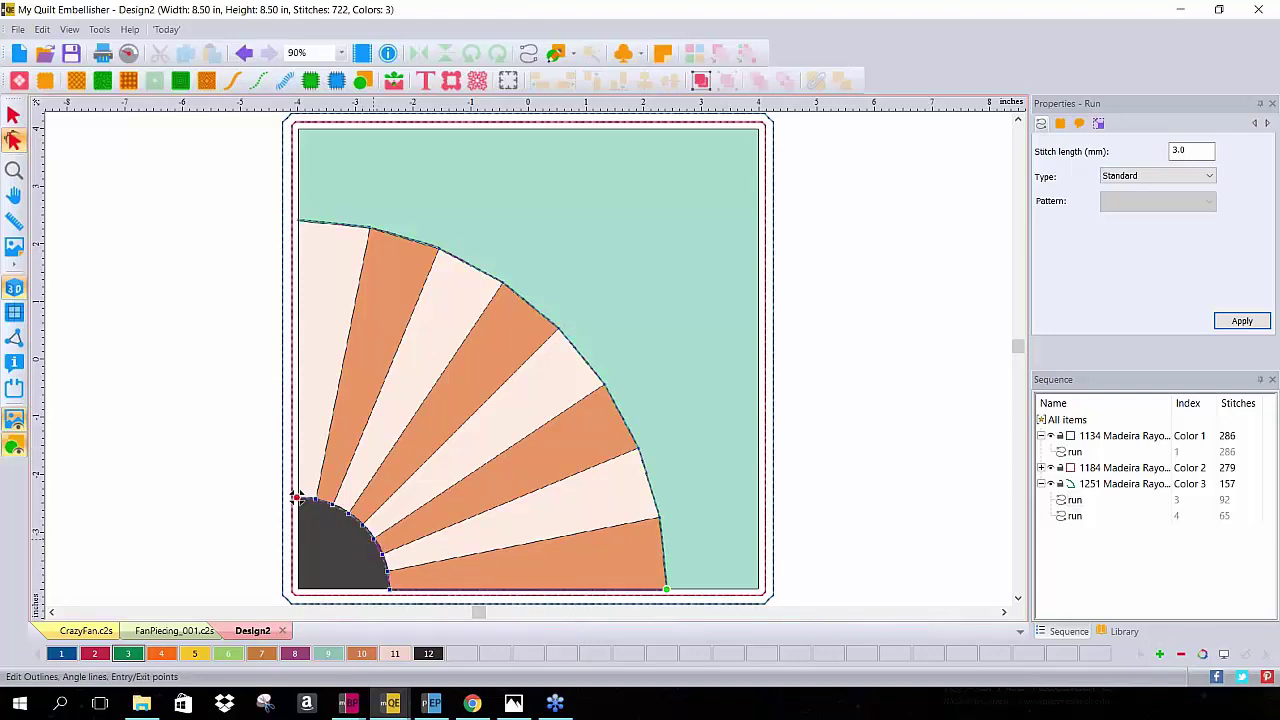
pyautogui.rightClick(390, 593)
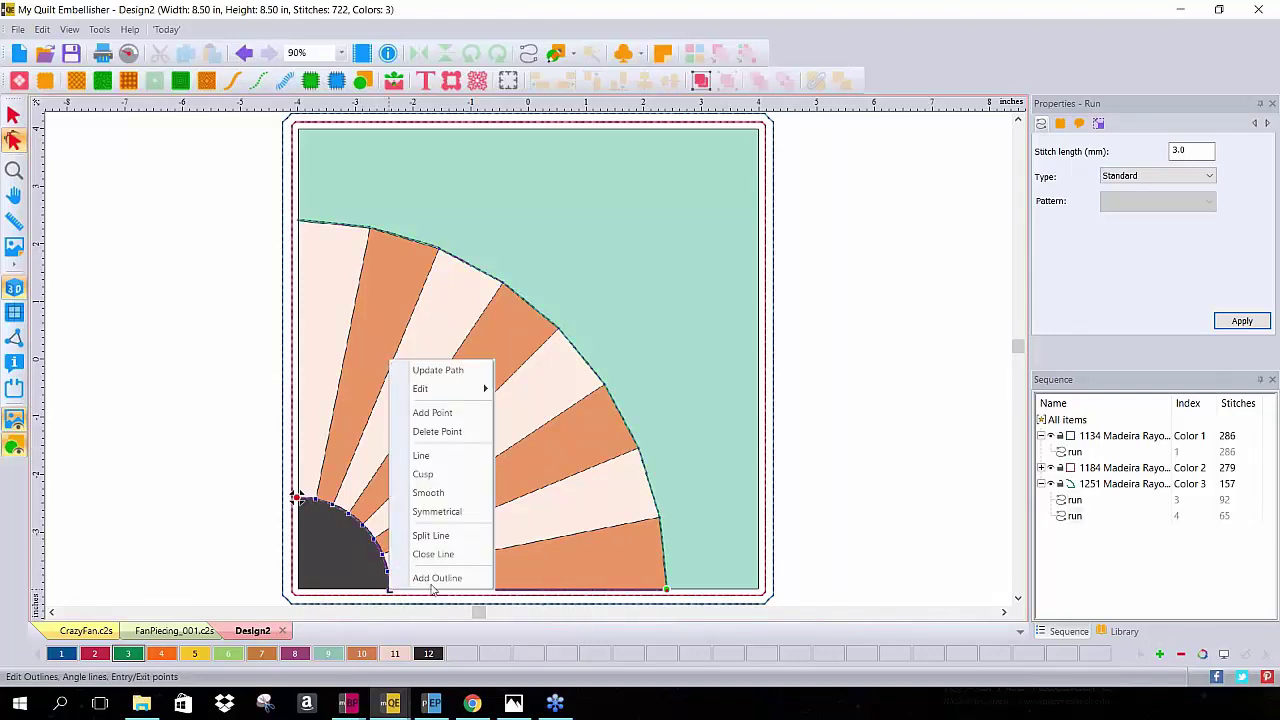
pyautogui.click(431, 536)
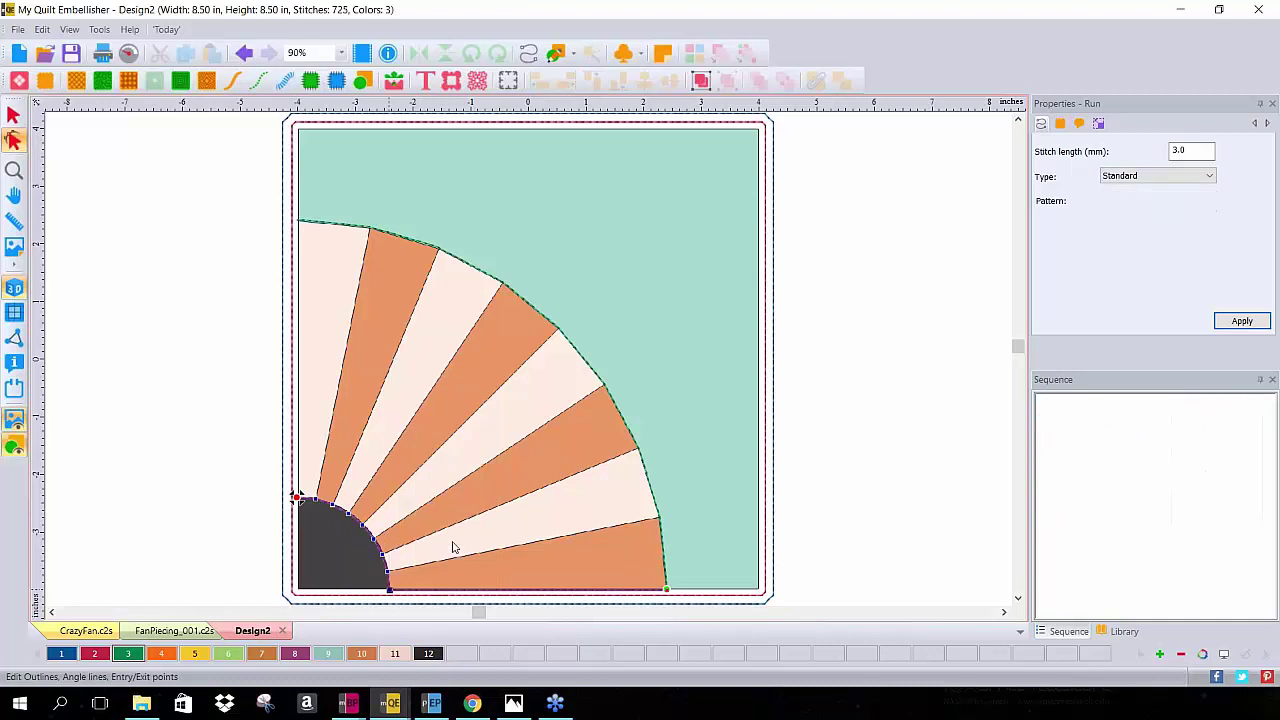
# Delete the separated straight run segment along the fan's horizontal edge
pyautogui.click(13, 115)
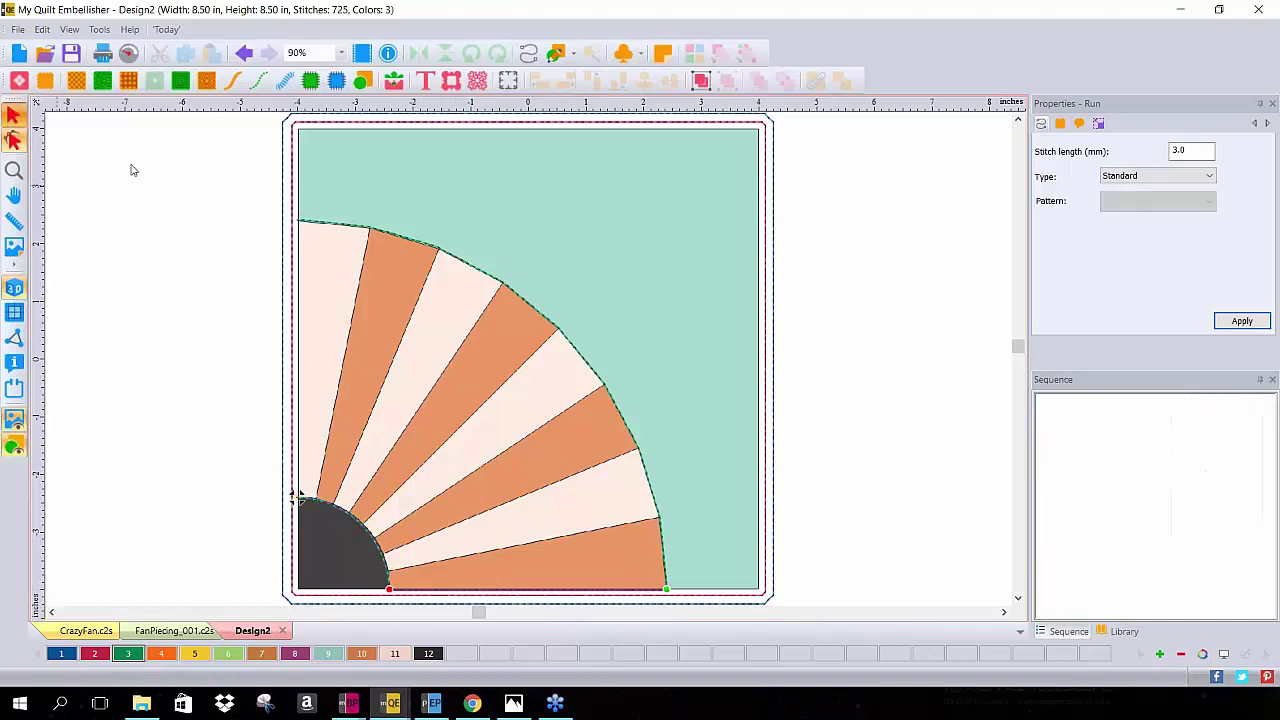
pyautogui.click(640, 590)
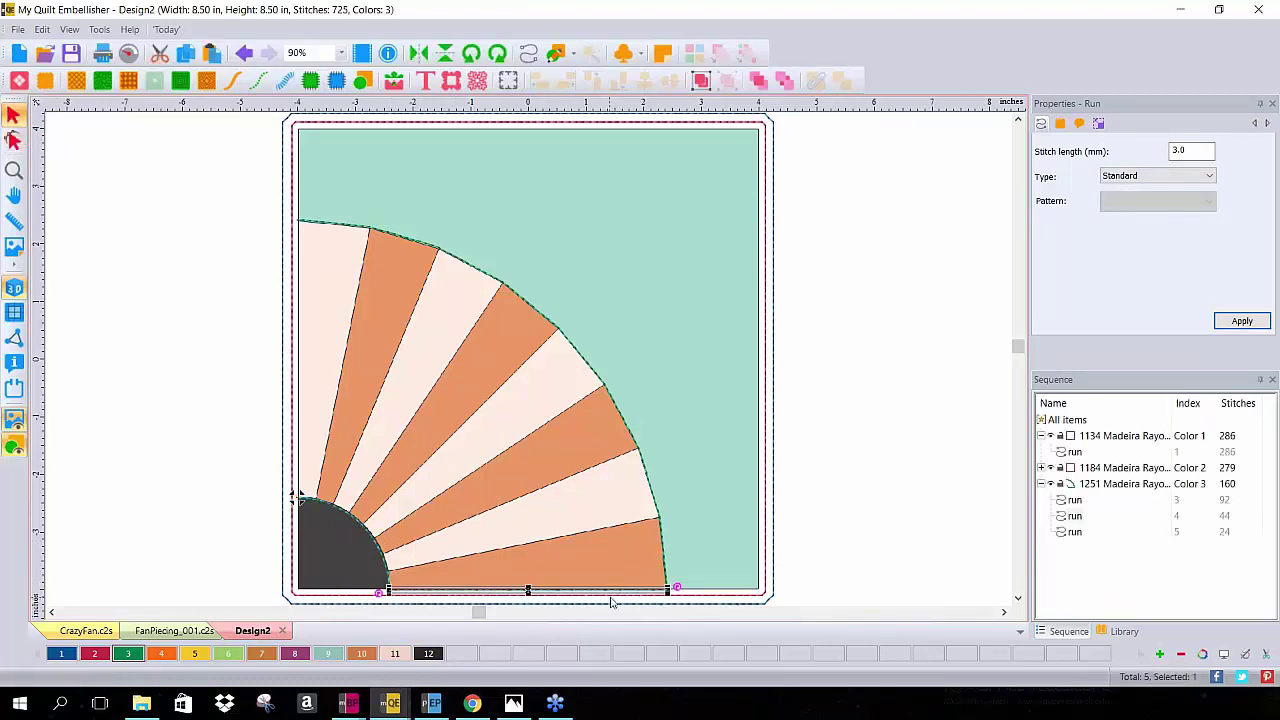
pyautogui.rightClick(610, 592)
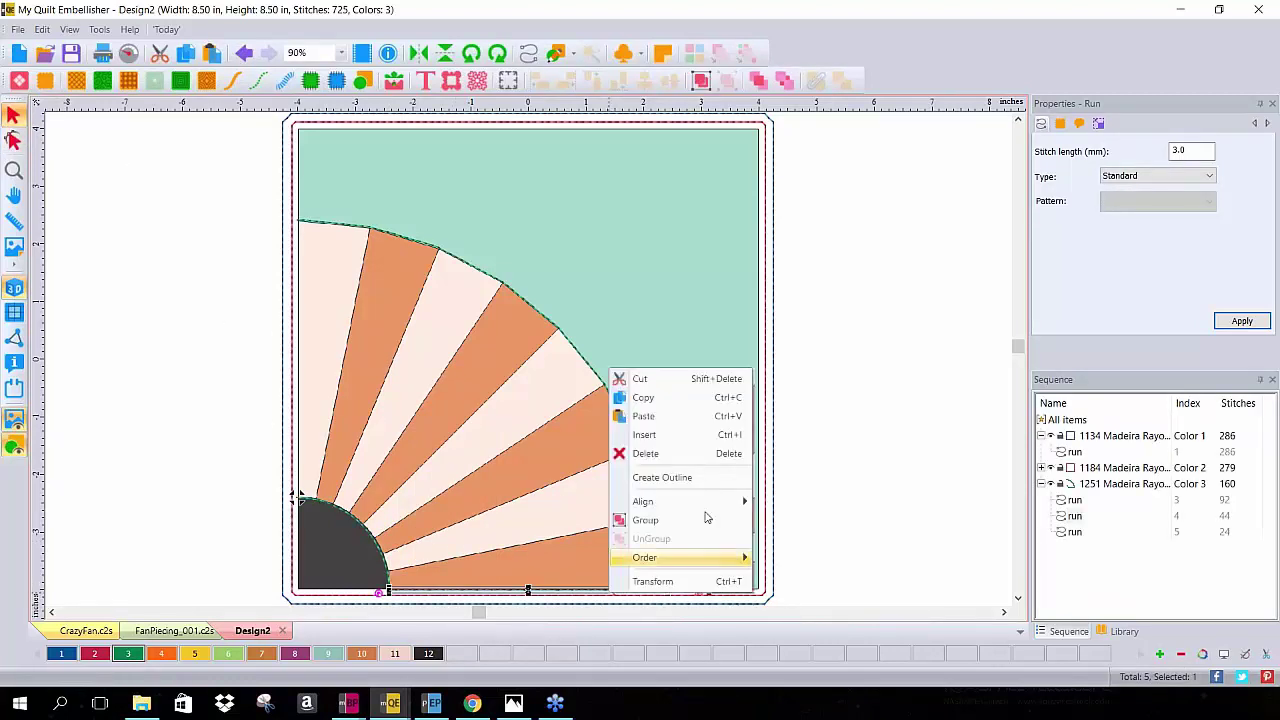
pyautogui.click(694, 452)
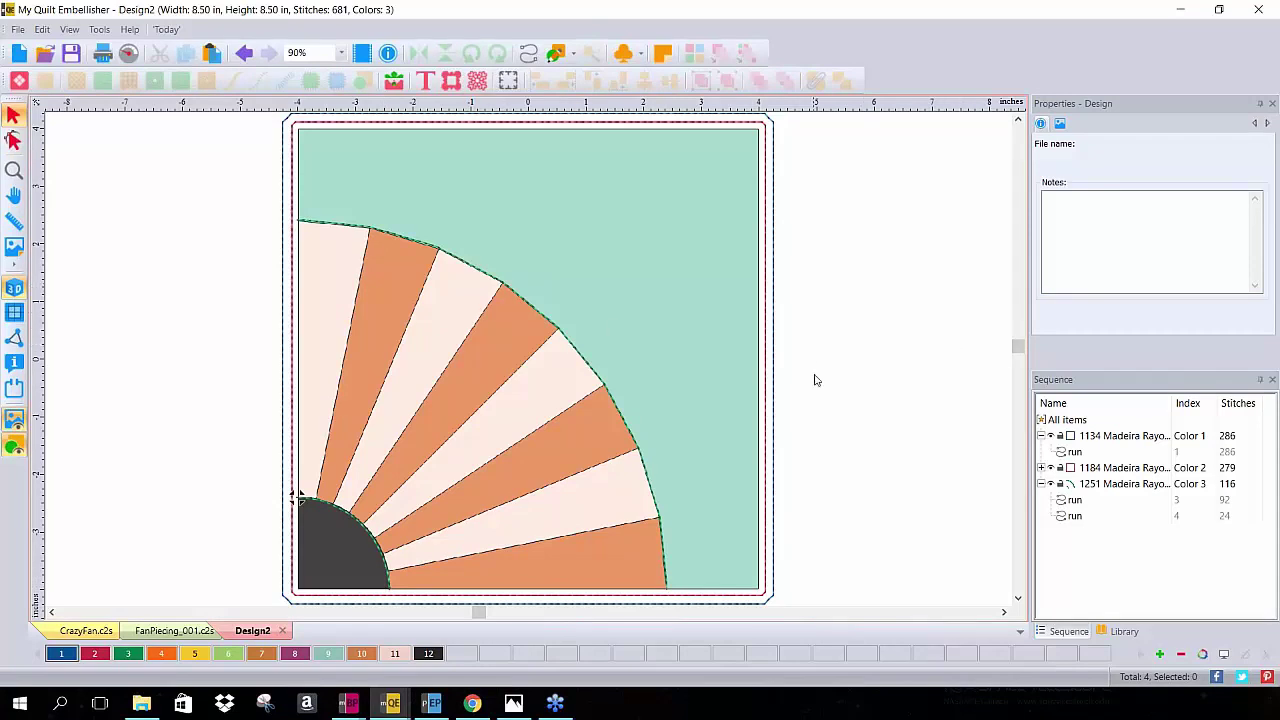
# Duplicate the two arc runs of color 3 in place and assign the copies to color 4, Madeira Rayon 1278
pyautogui.click(1127, 487)
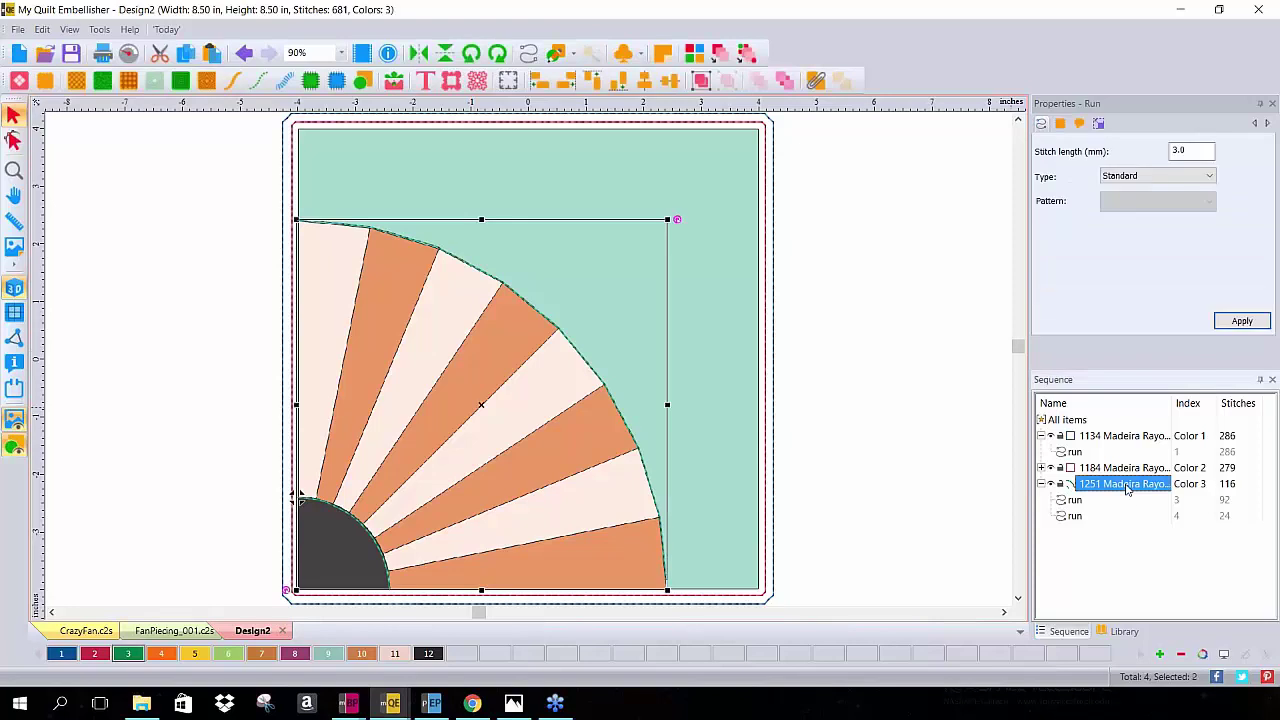
pyautogui.rightClick(428, 335)
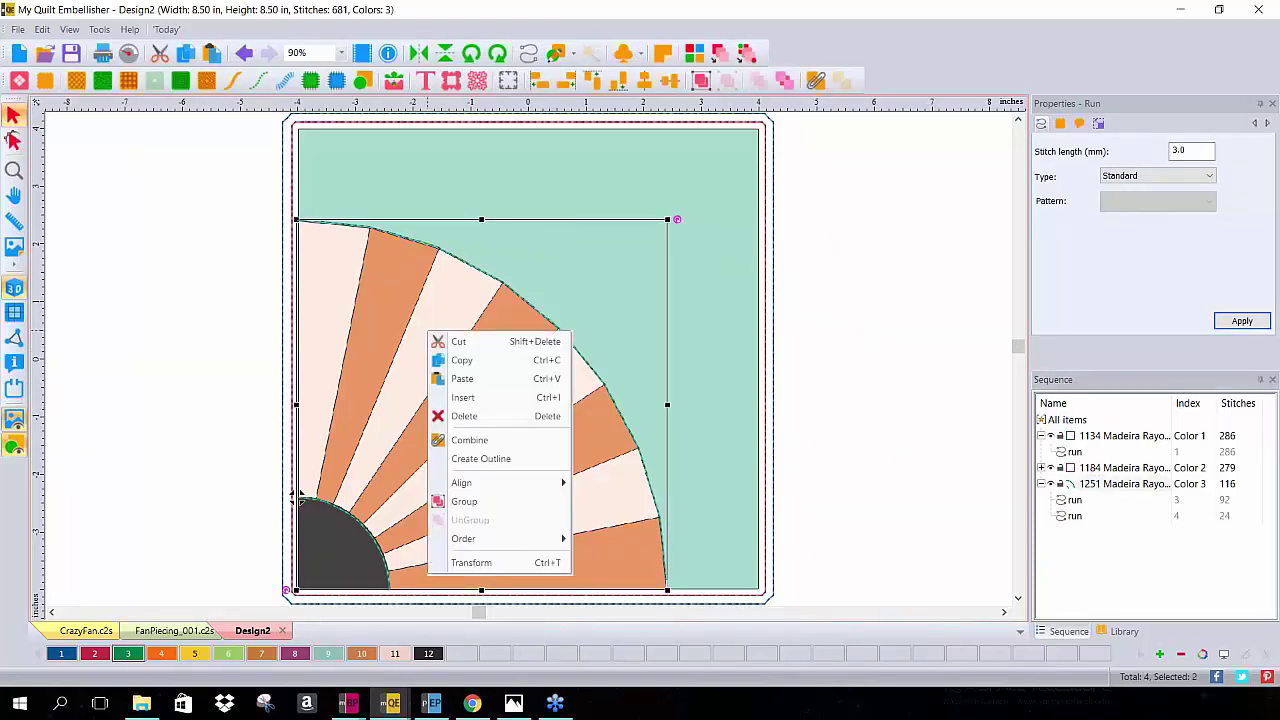
pyautogui.click(484, 362)
pyautogui.rightClick(414, 322)
pyautogui.click(483, 364)
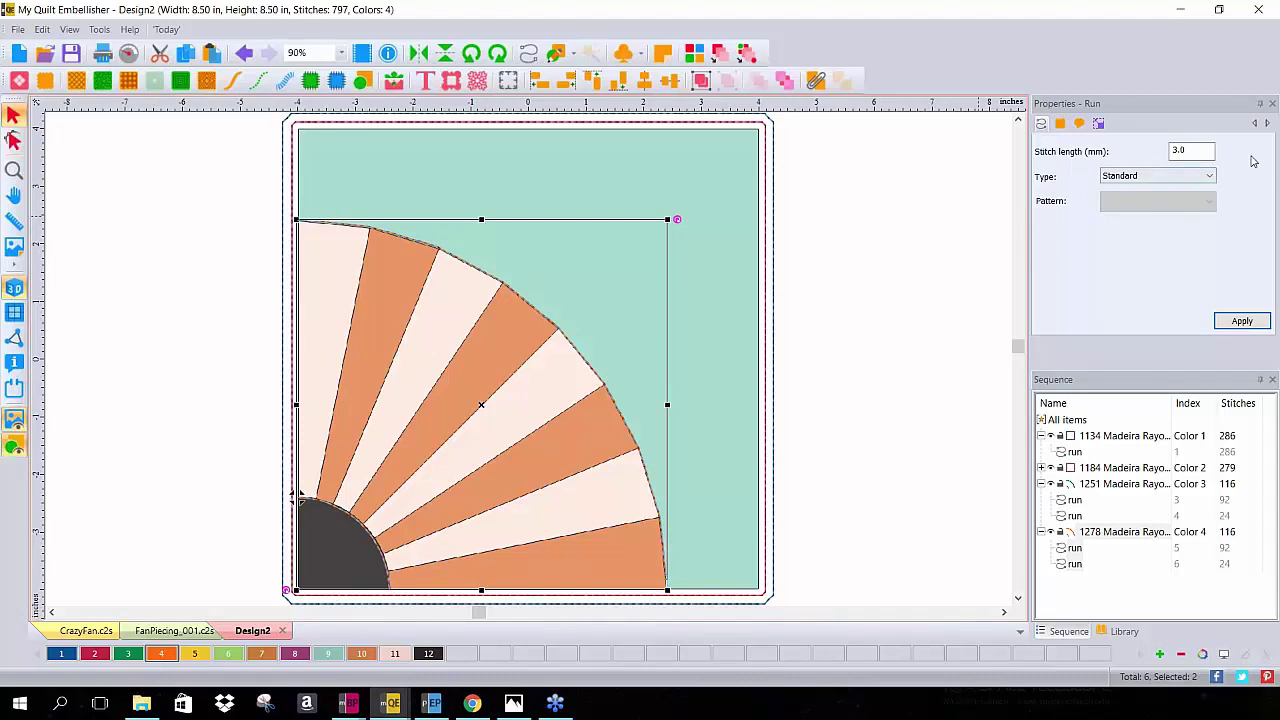
# Set the run type of both color 4 arcs to Two ply, apply it and clear the selection
pyautogui.click(1180, 176)
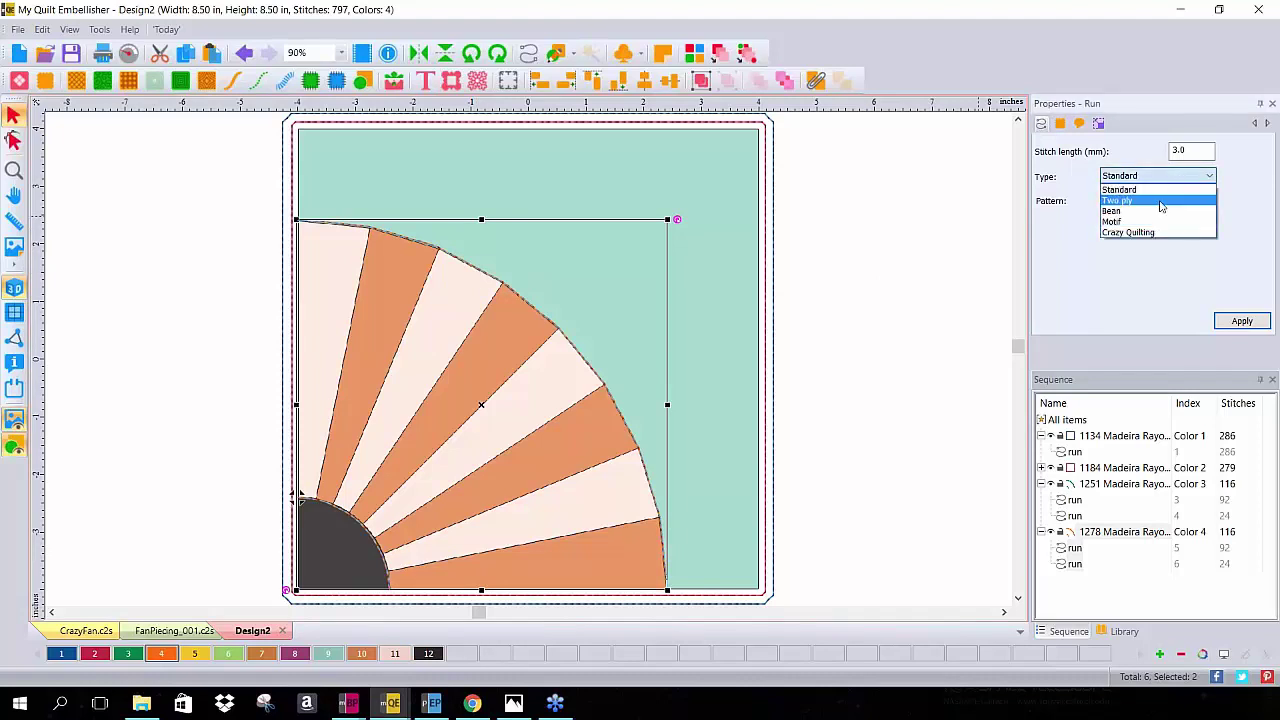
pyautogui.click(1162, 201)
pyautogui.click(1242, 323)
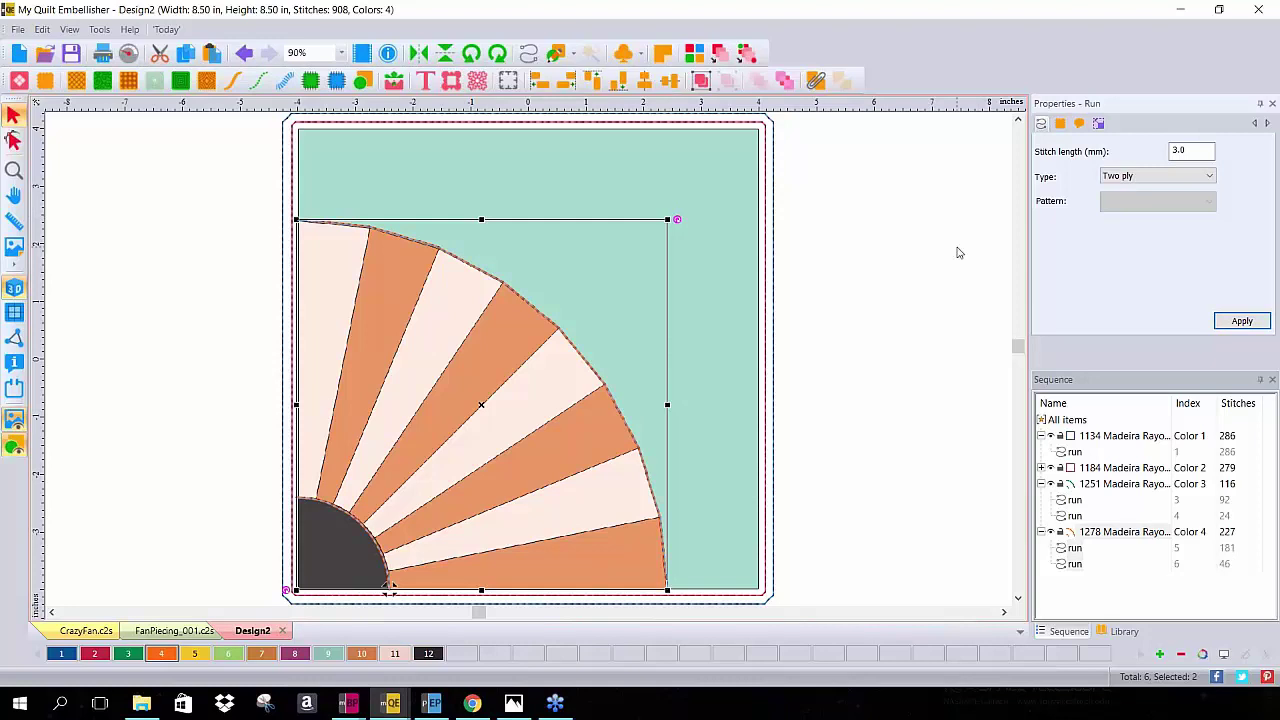
pyautogui.click(910, 230)
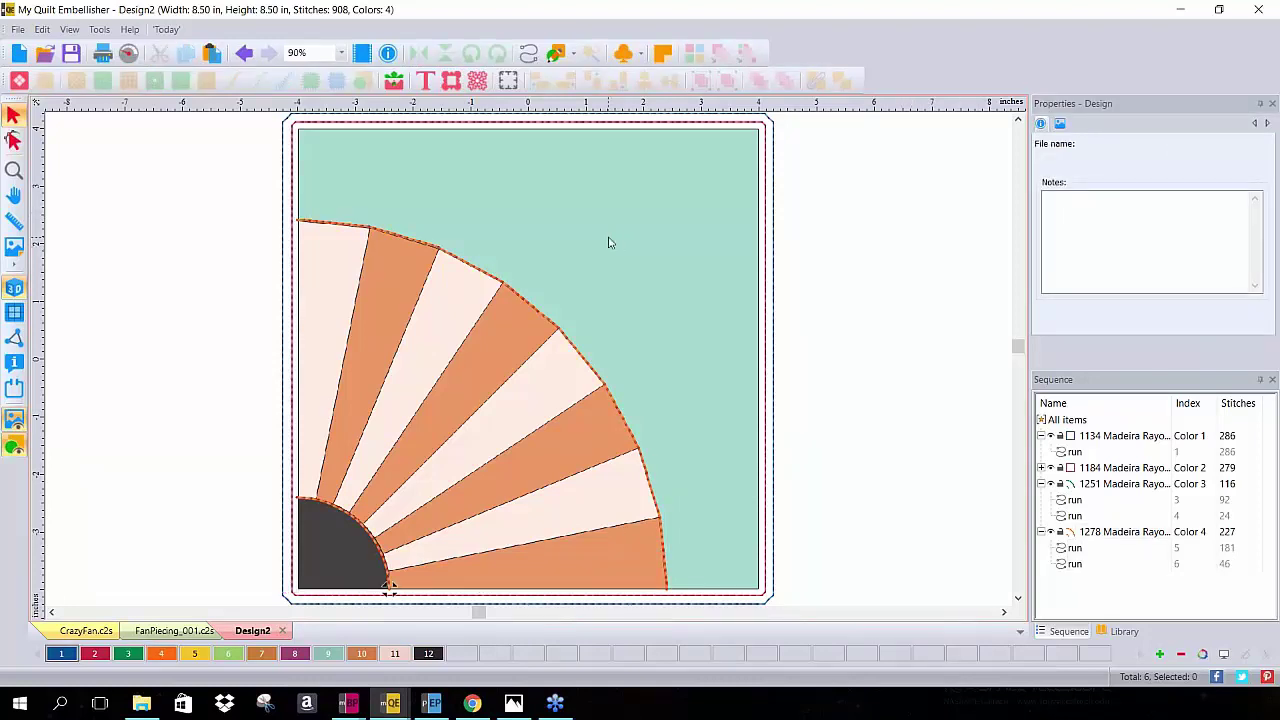
pyautogui.click(466, 266)
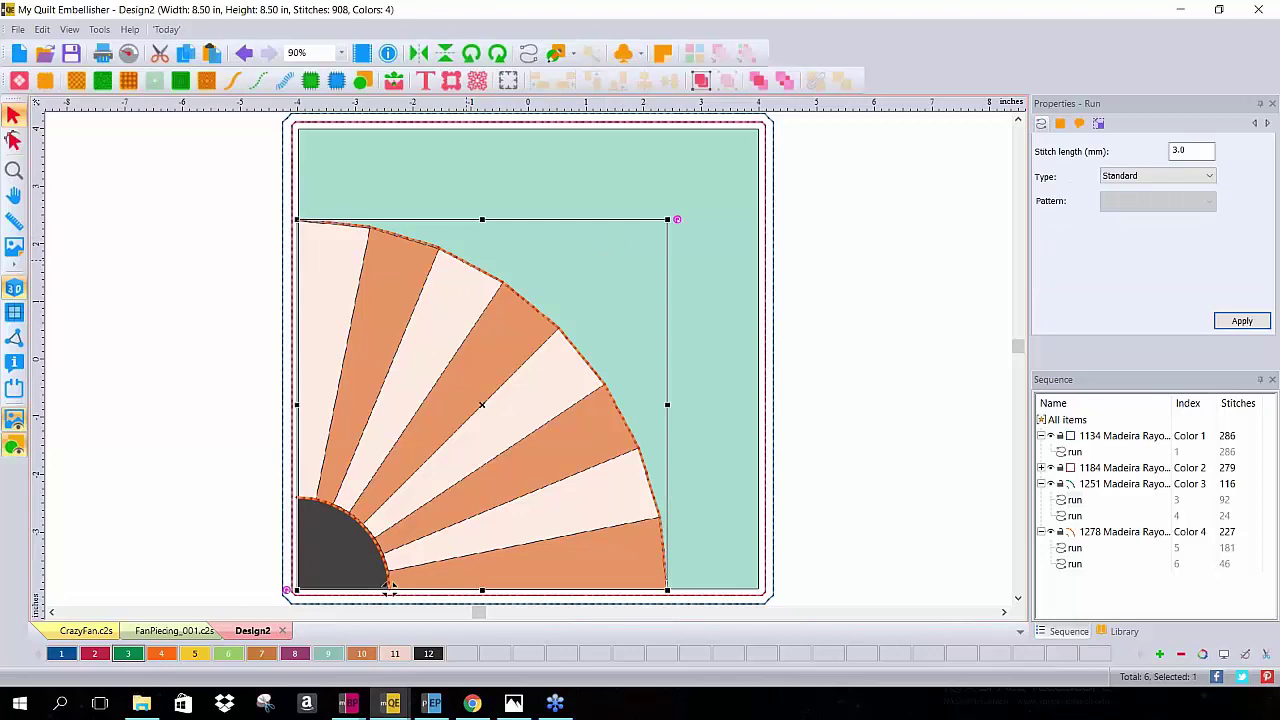
pyautogui.click(467, 266)
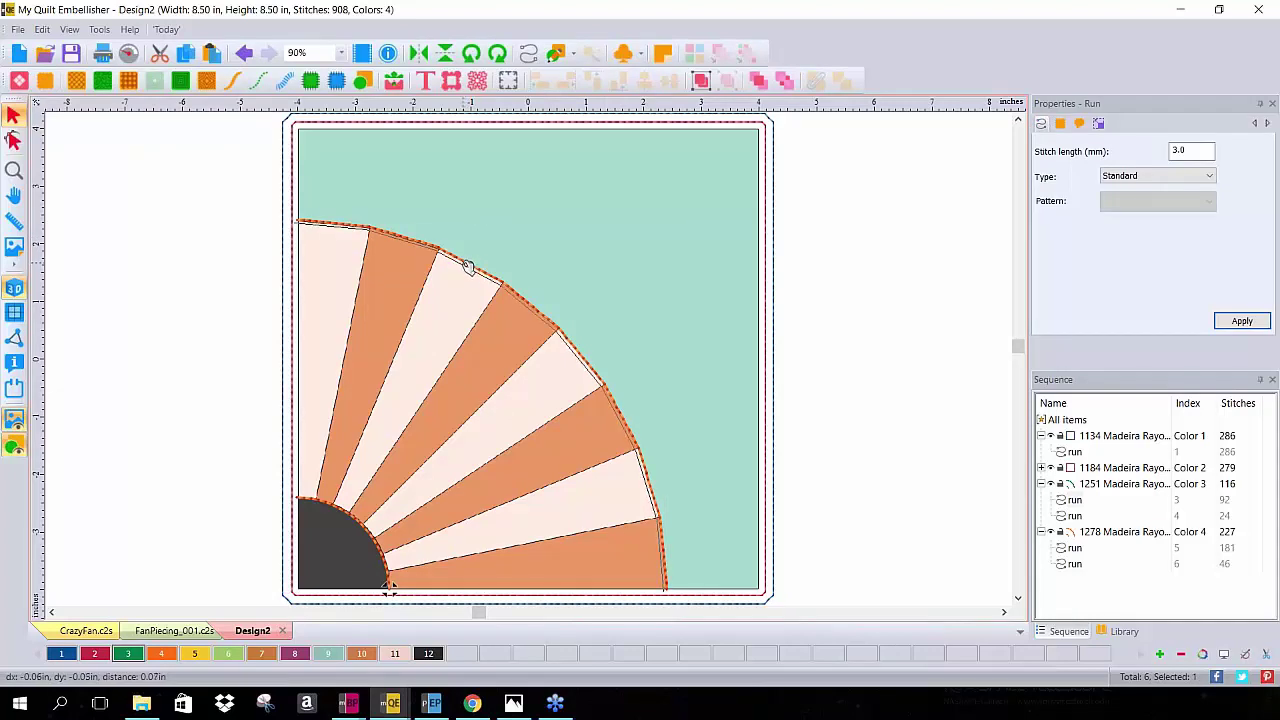
pyautogui.moveTo(467, 267); pyautogui.dragTo(468, 266)
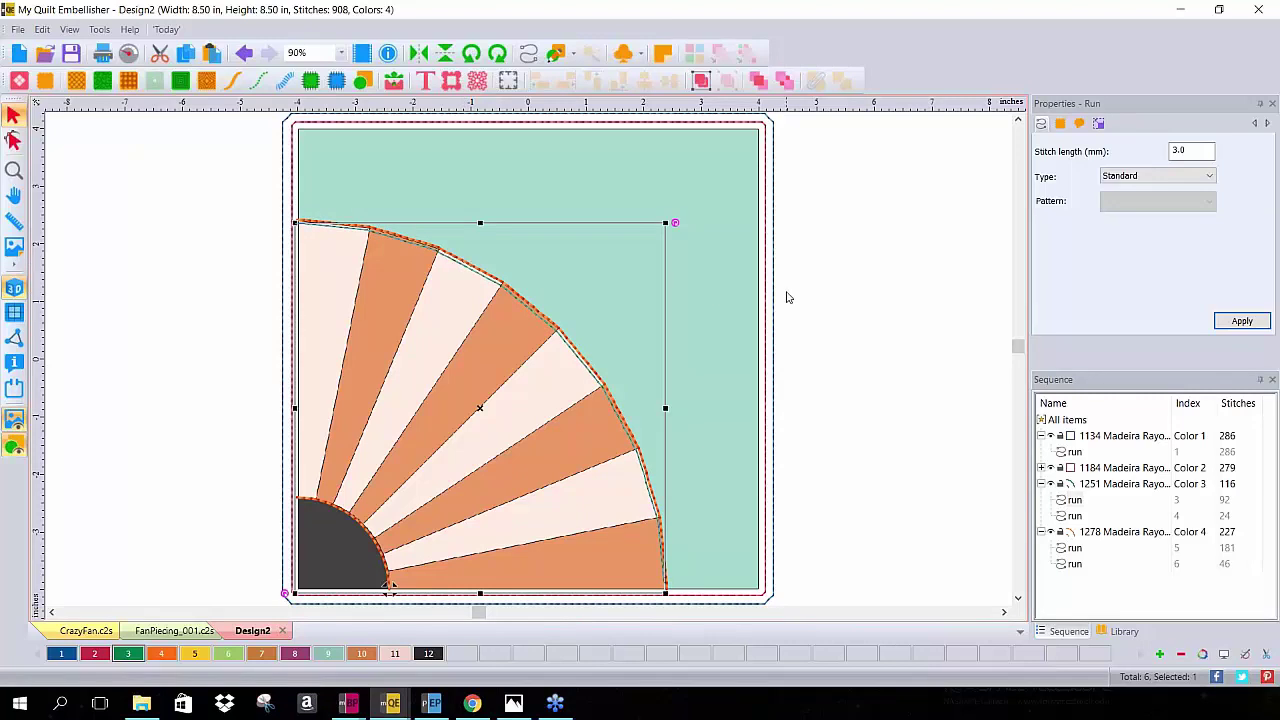
pyautogui.click(840, 288)
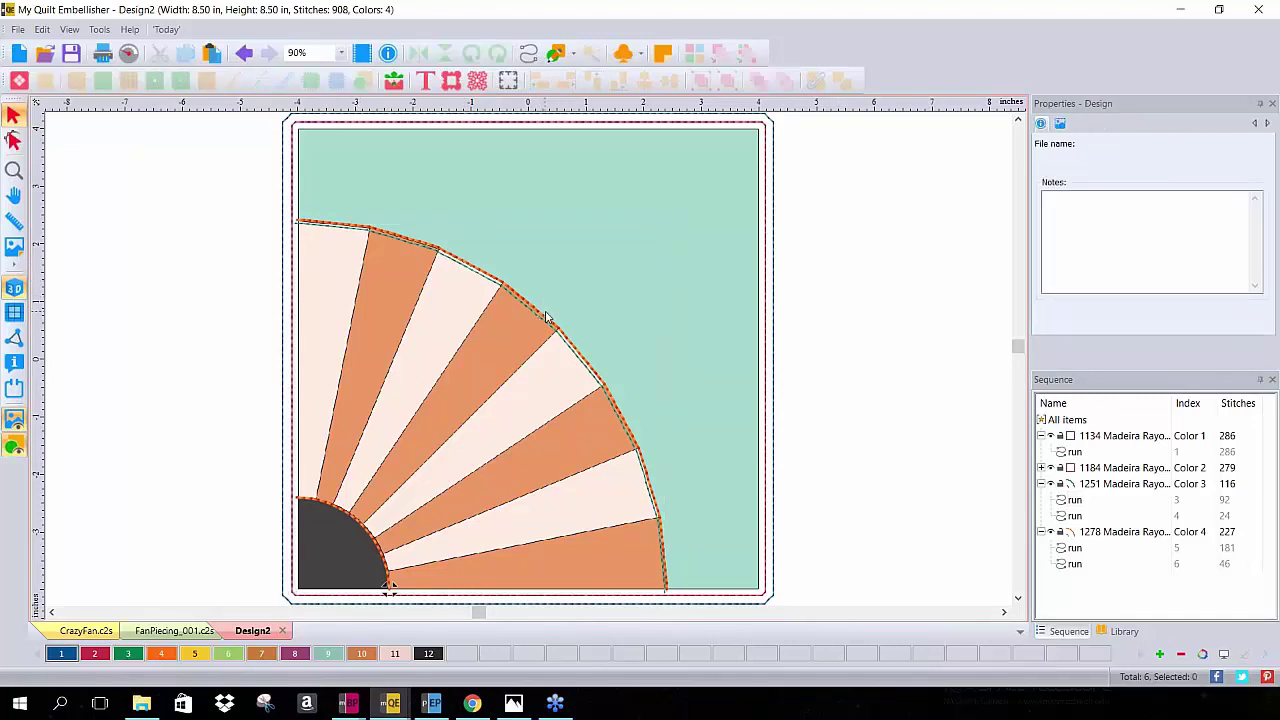
pyautogui.click(547, 322)
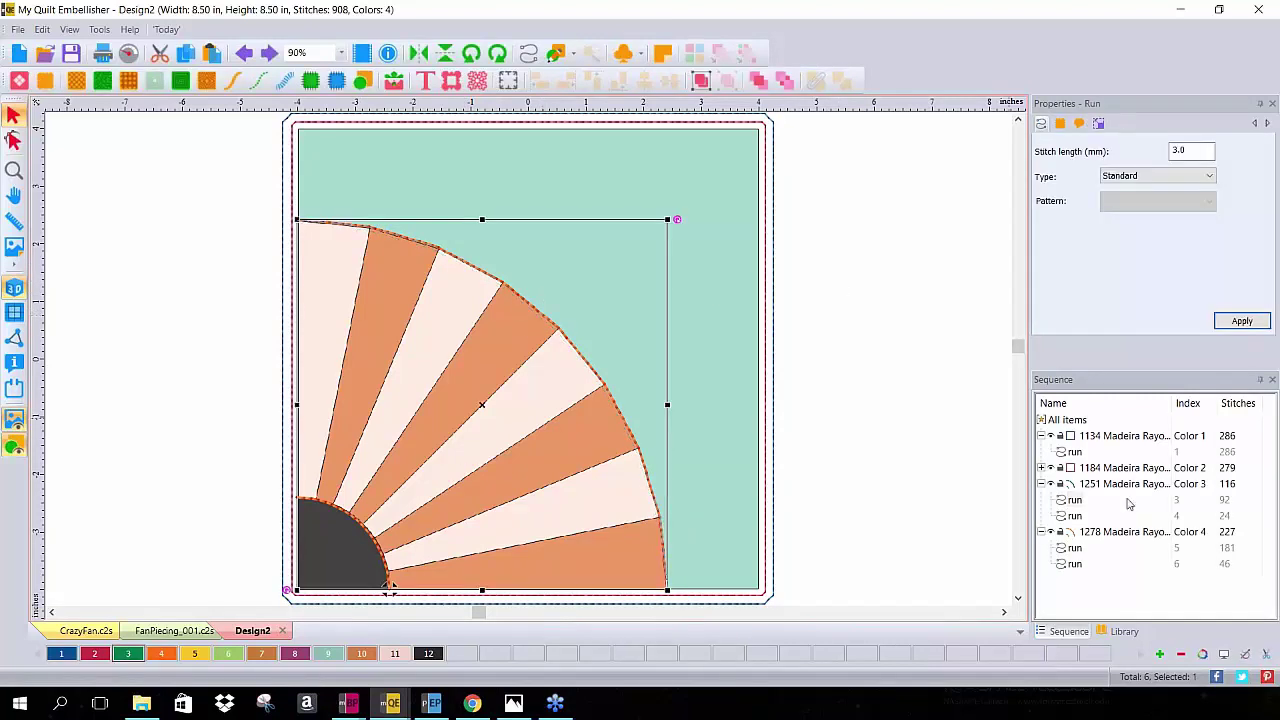
# Offset the color 4 outer arc run slightly inward from the color 3 arc, down and to the left, then clear the selection
pyautogui.click(1074, 548)
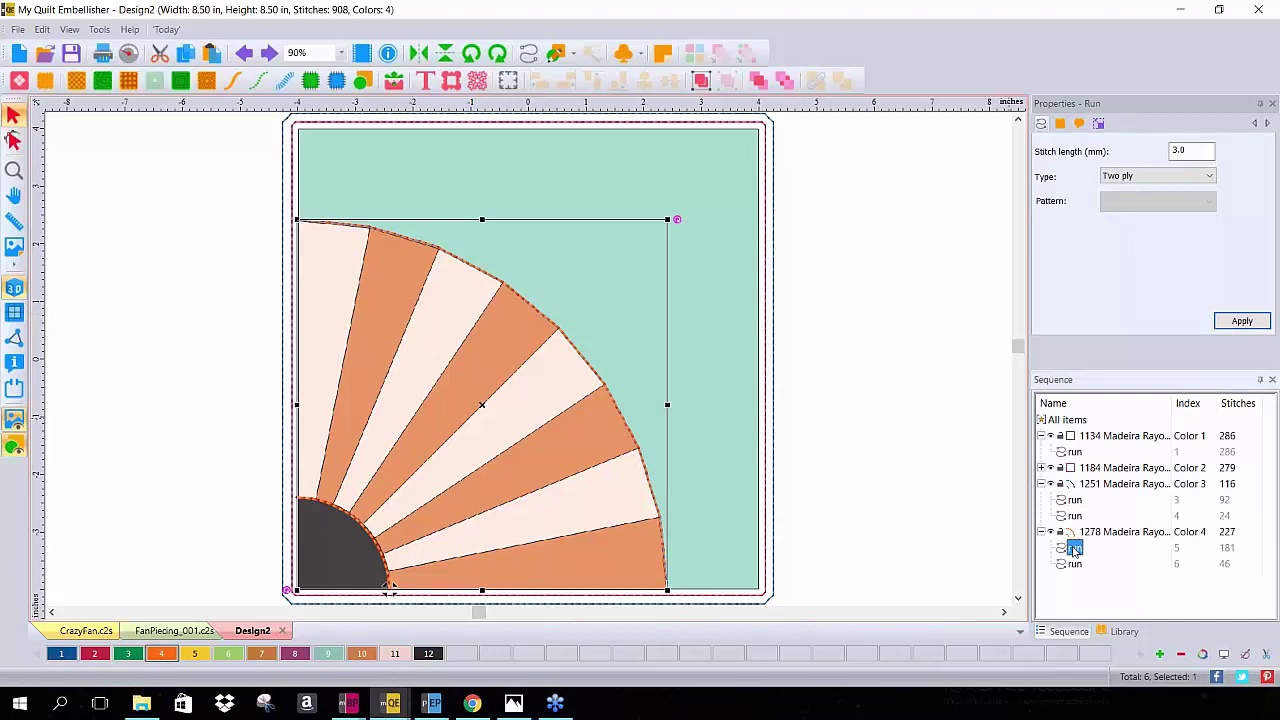
pyautogui.click(485, 407)
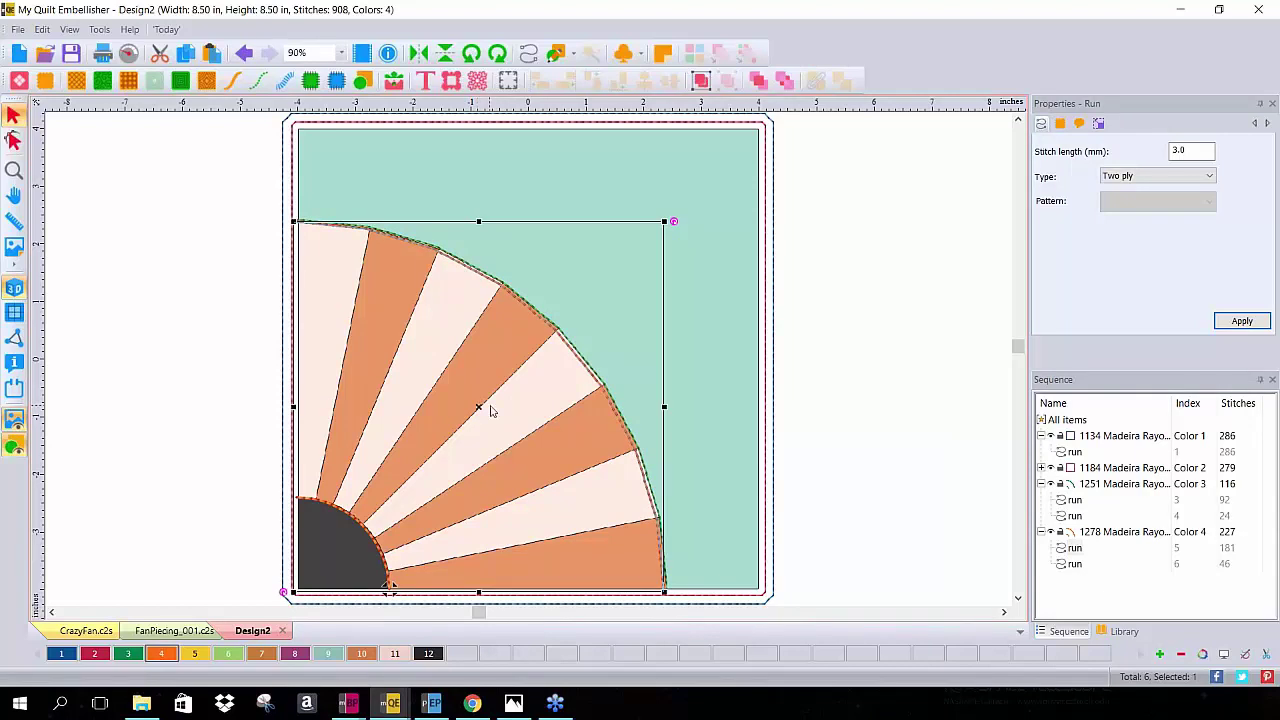
pyautogui.moveTo(490, 410); pyautogui.dragTo(490, 416)
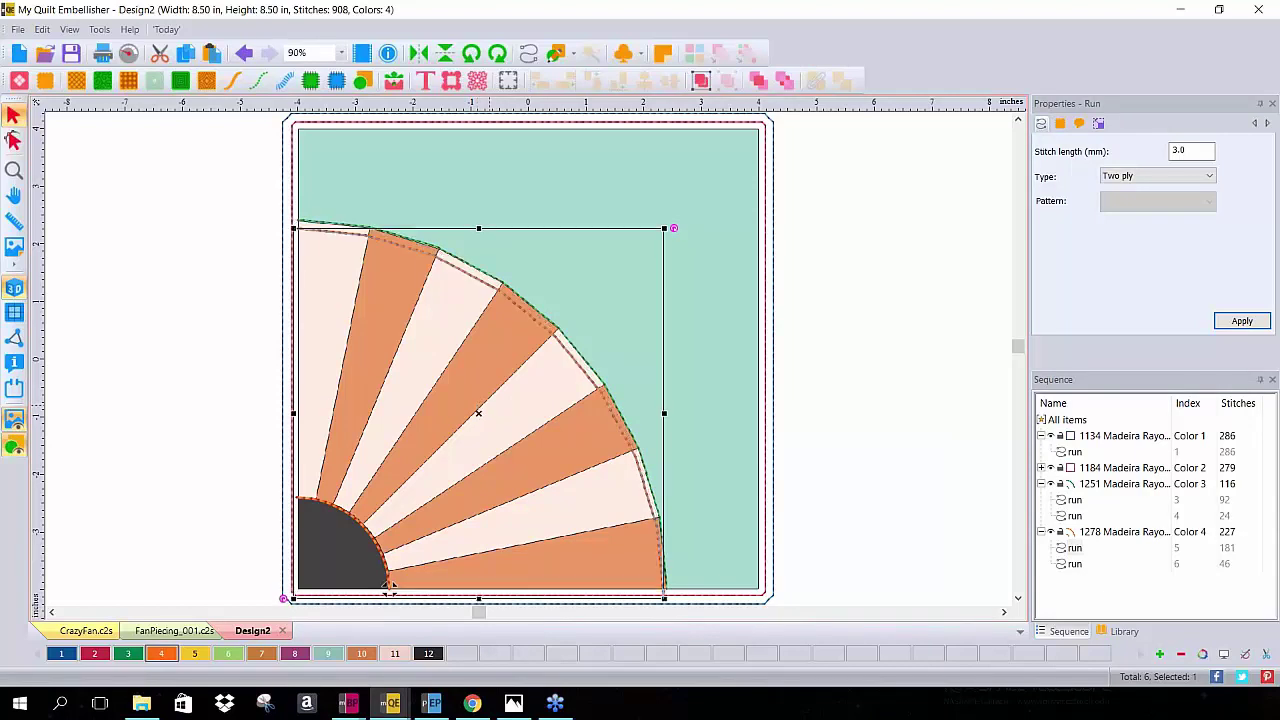
pyautogui.press('Up')
pyautogui.press('Up')
pyautogui.press('Up')
pyautogui.press('Up')
pyautogui.press('Up')
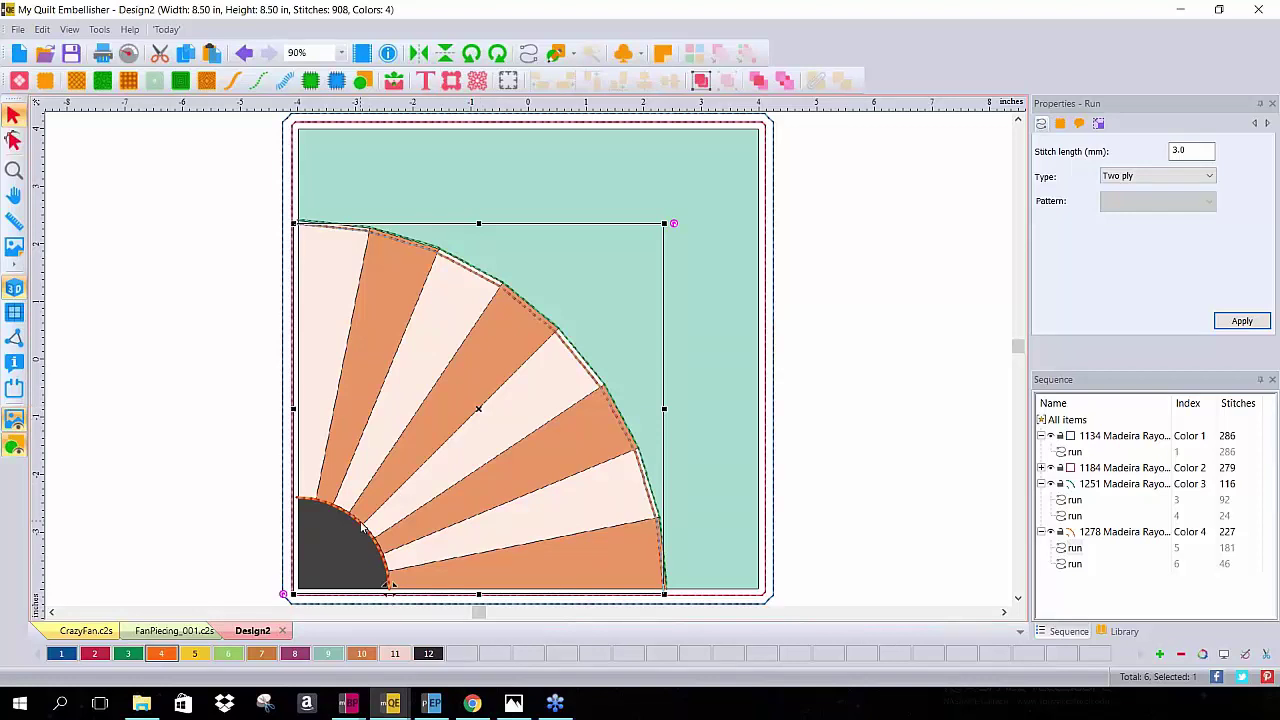
pyautogui.click(860, 465)
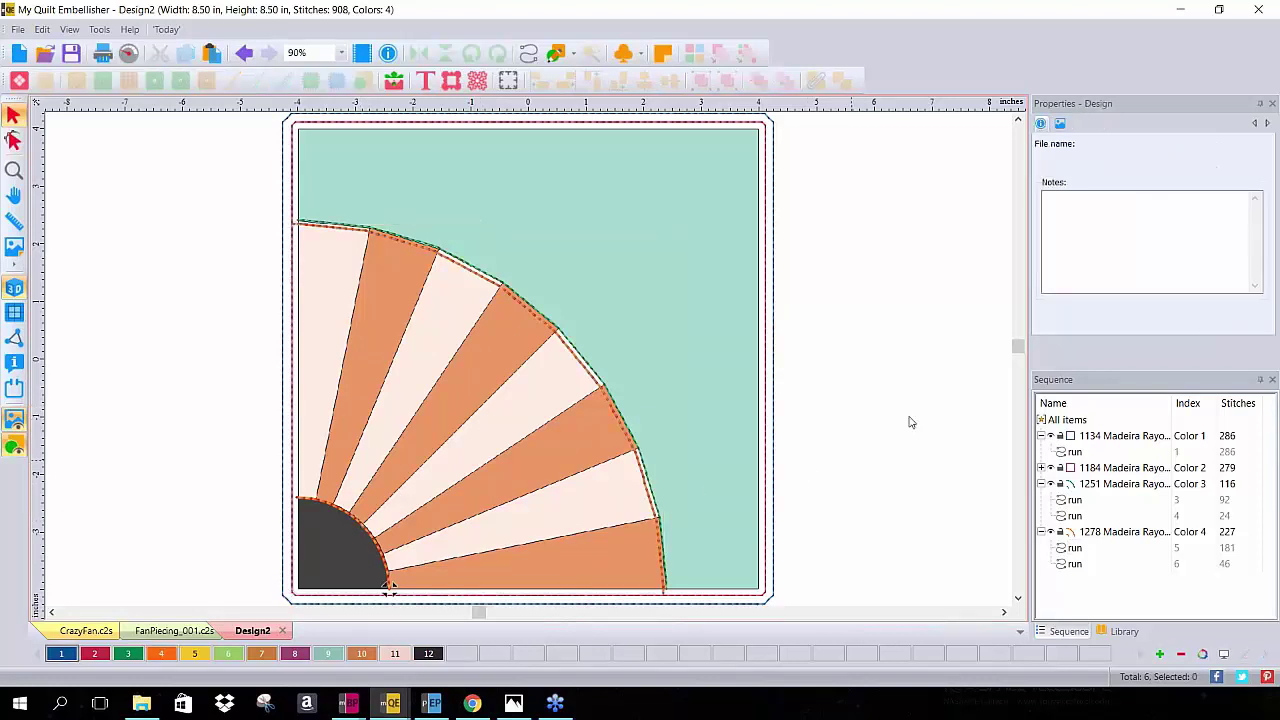
# Offset the color 4 inner arc run slightly outward from the color 3 arc, up and to the right
pyautogui.click(1072, 564)
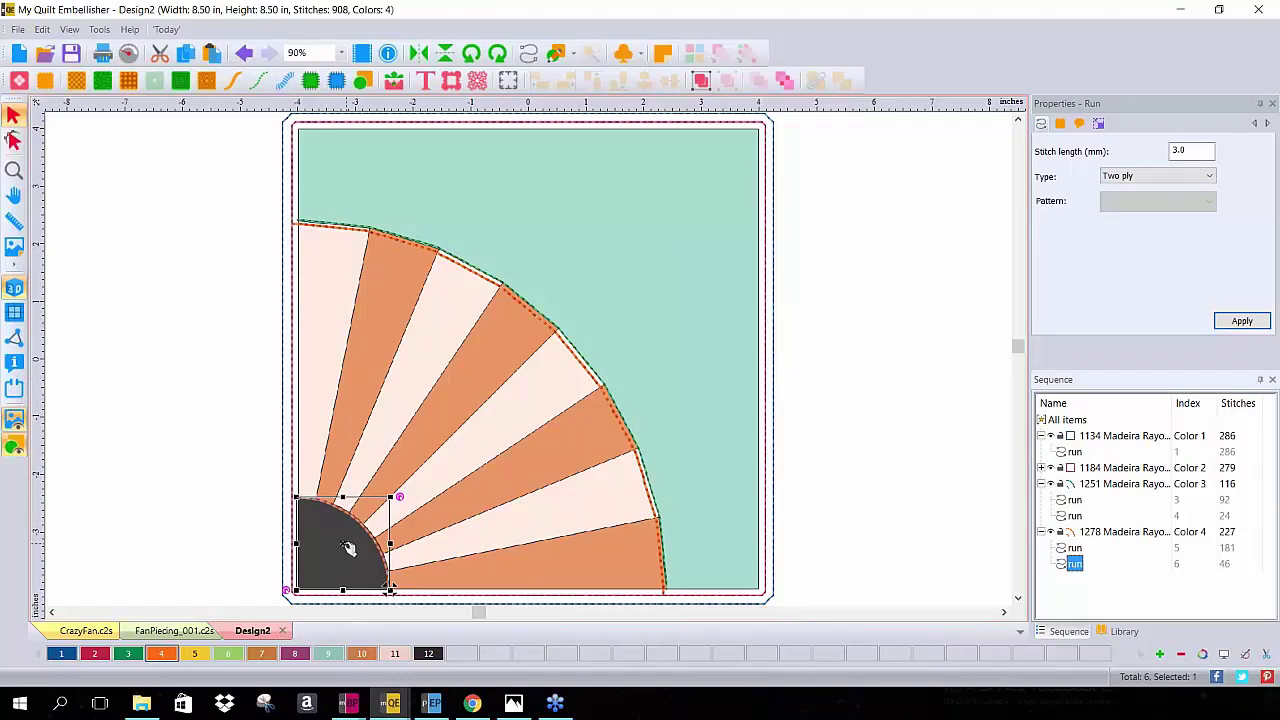
pyautogui.press('Escape')
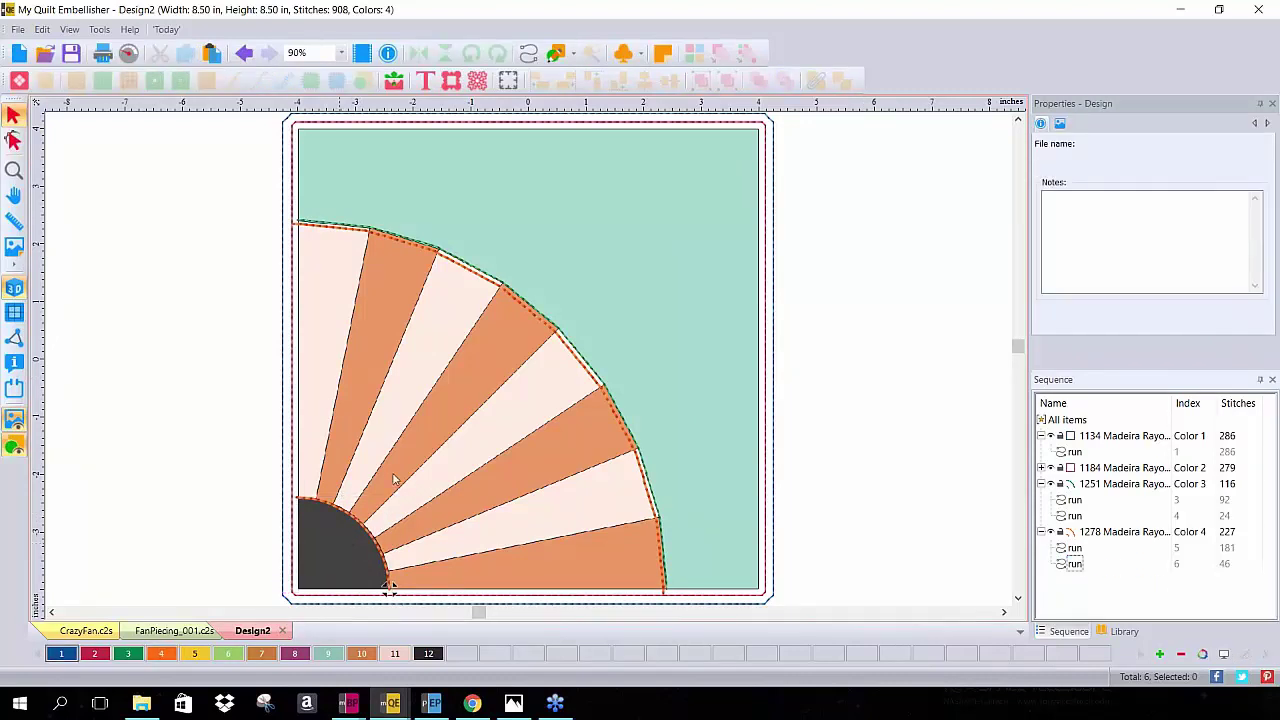
pyautogui.click(1075, 564)
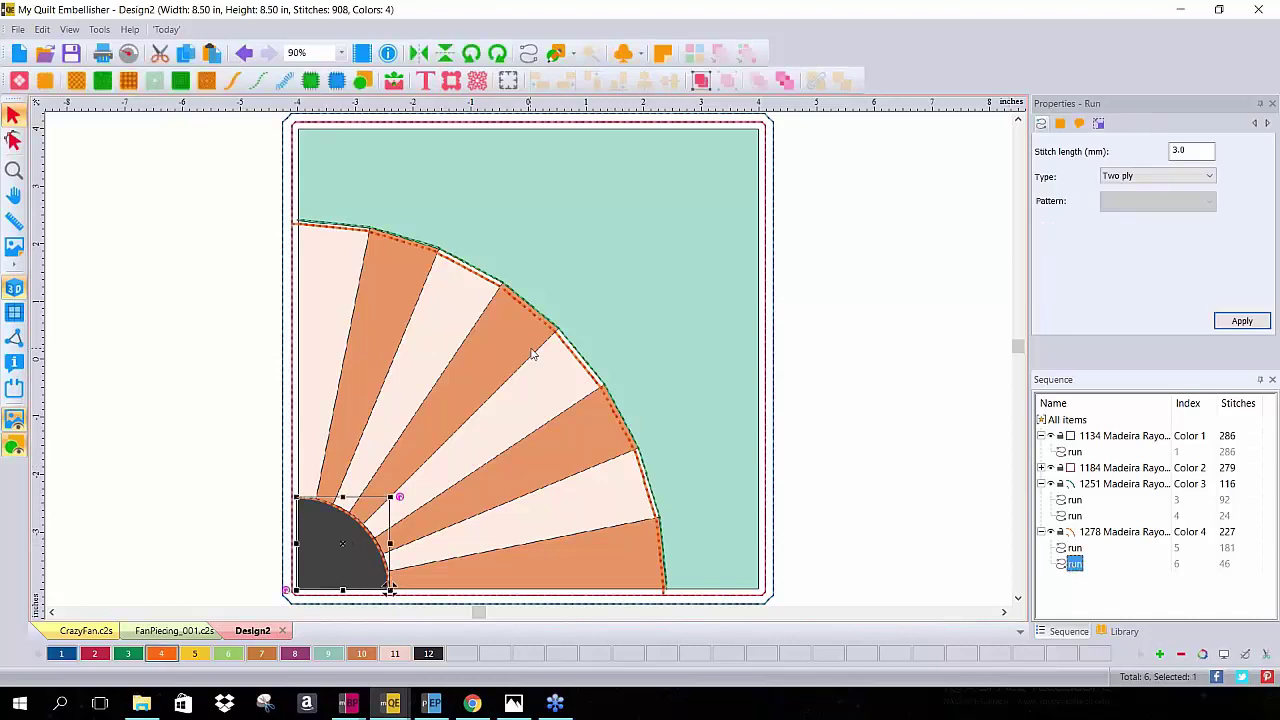
pyautogui.press('Escape')
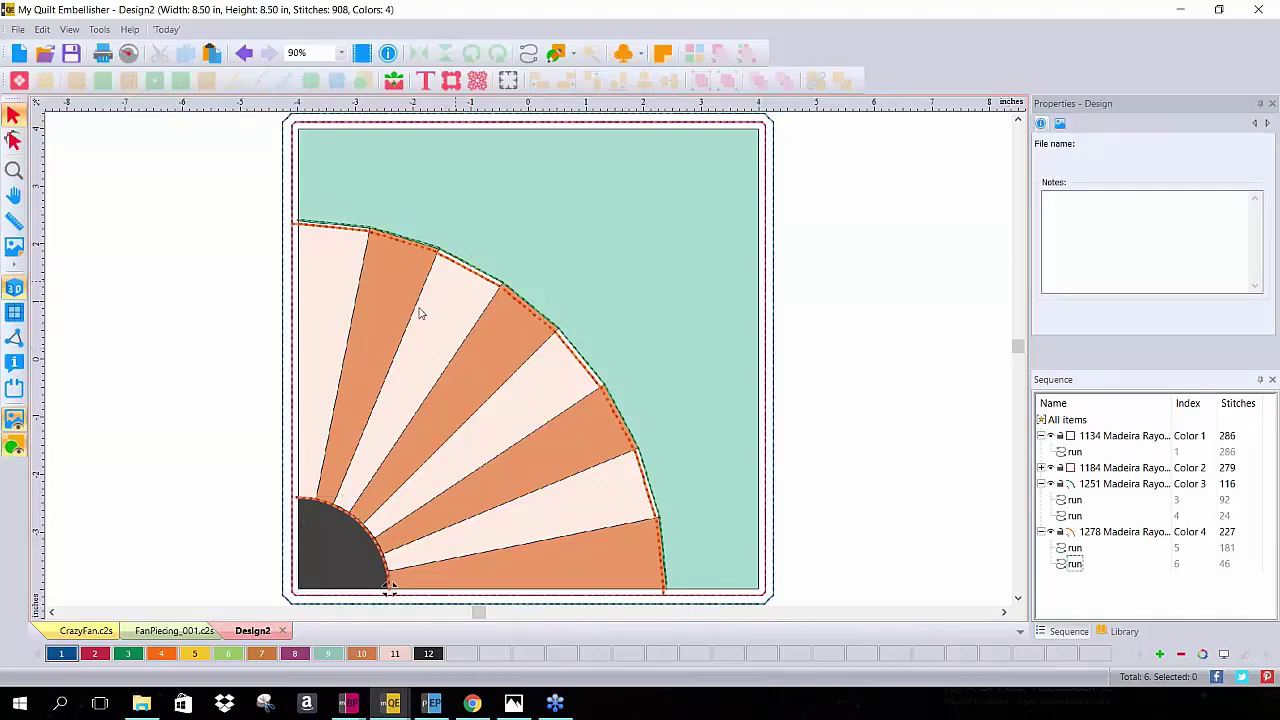
pyautogui.click(1075, 564)
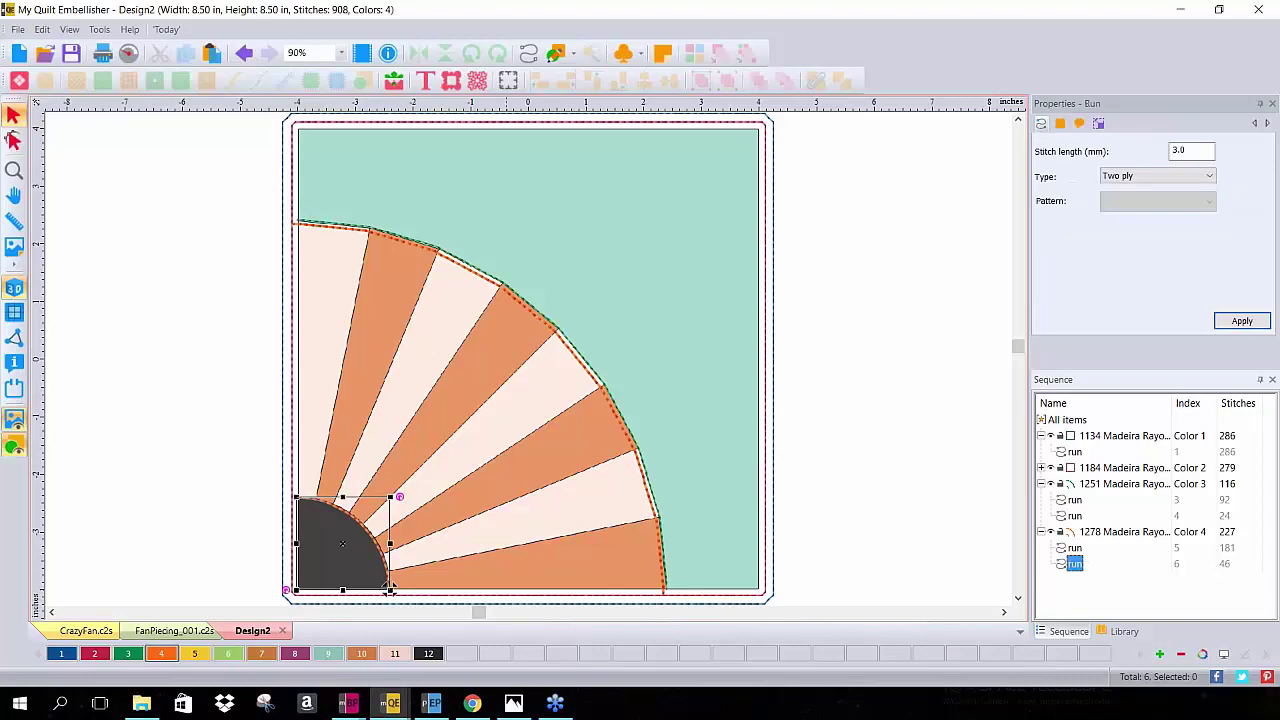
pyautogui.click(348, 546)
pyautogui.moveTo(348, 546); pyautogui.dragTo(352, 543)
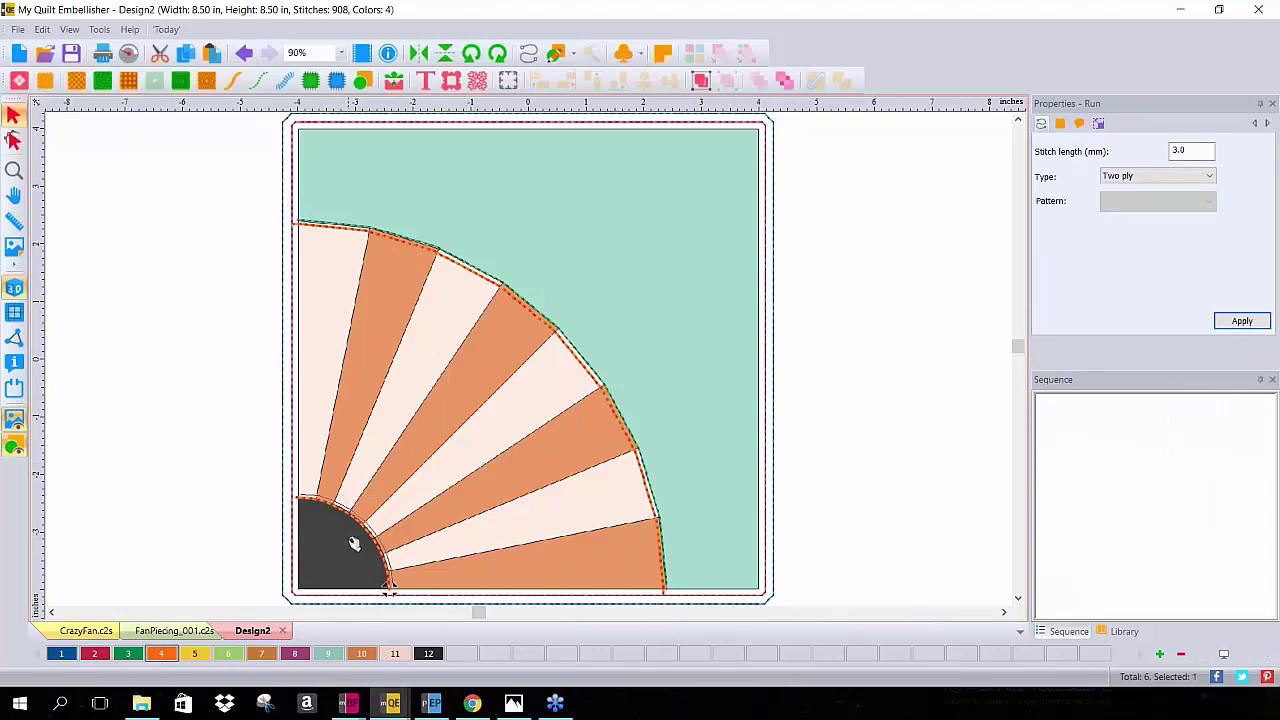
# Clear the selection, hide the artwork to inspect the stitch lines alone, and show the artwork again
pyautogui.click(967, 417)
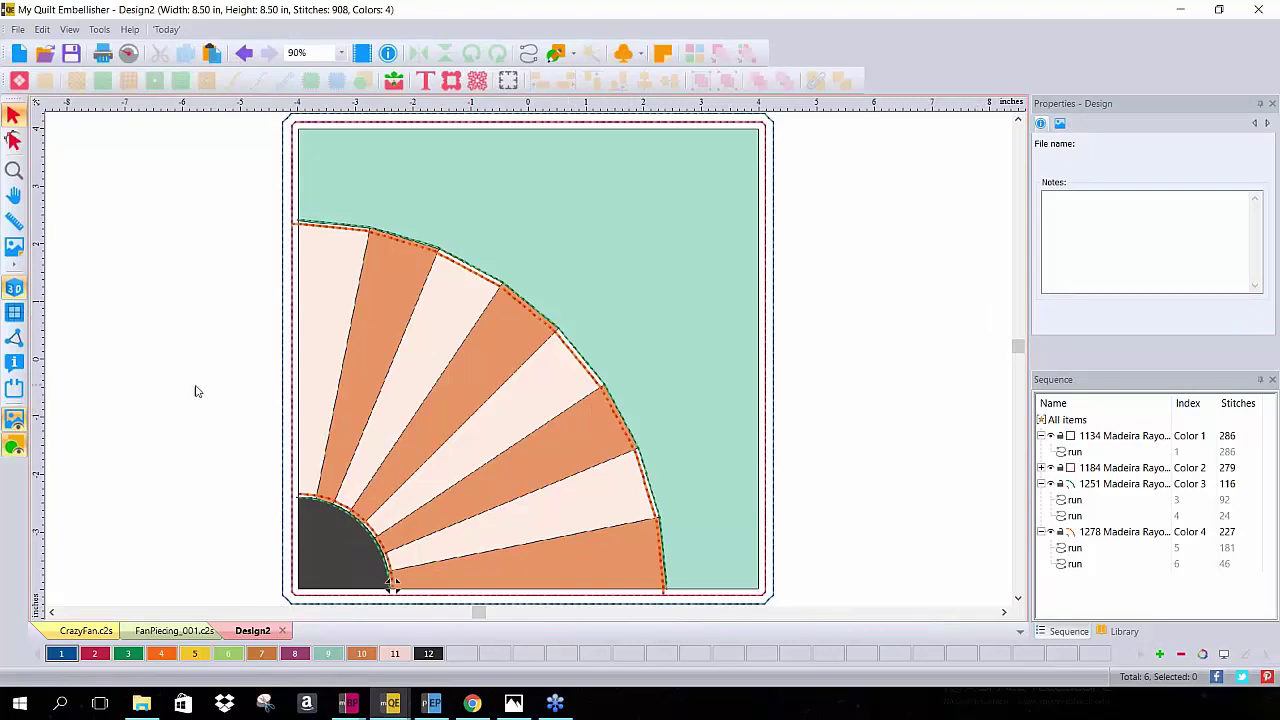
pyautogui.click(16, 421)
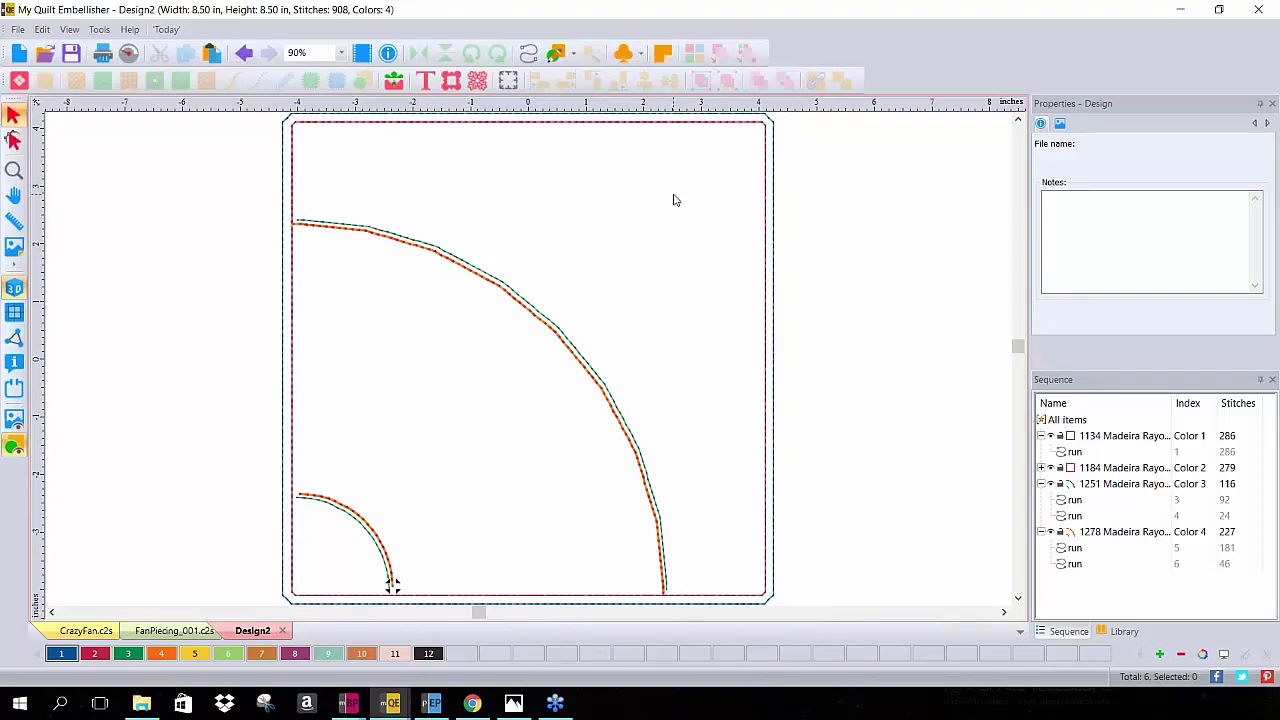
pyautogui.click(14, 420)
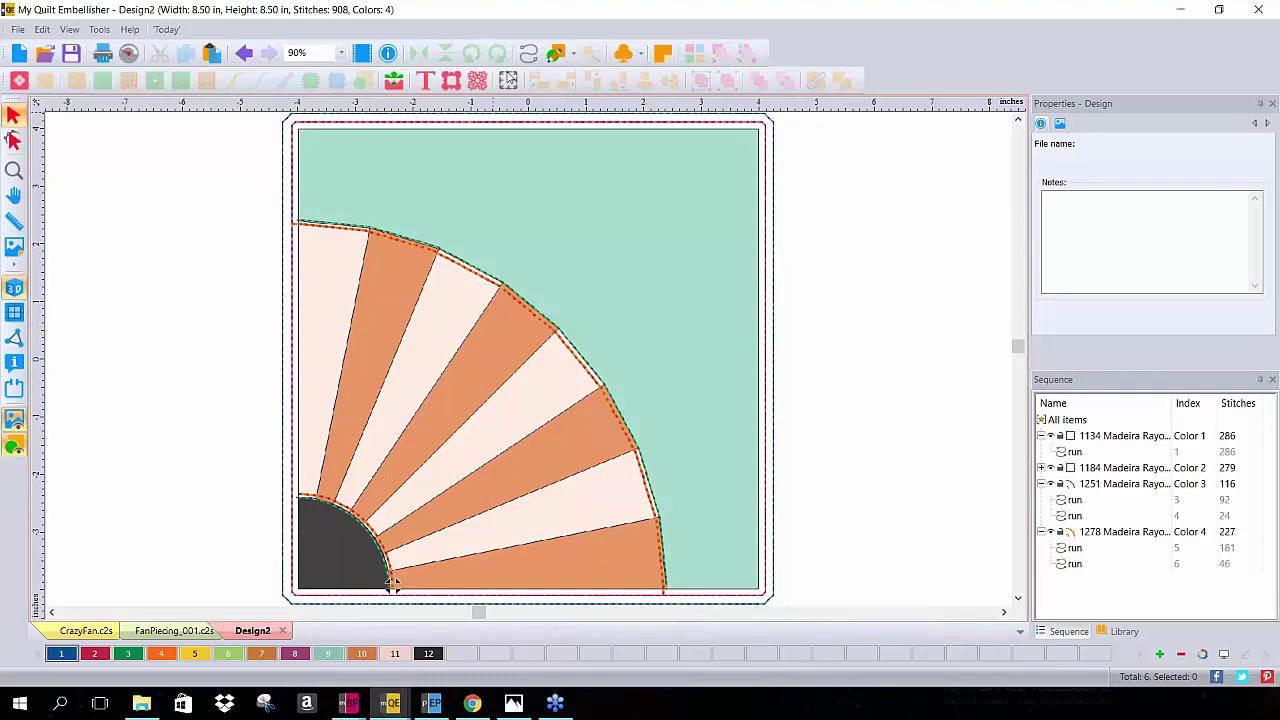
# Add design placement marks at the upper-right and lower-left corners of the block
pyautogui.click(510, 82)
pyautogui.click(507, 80)
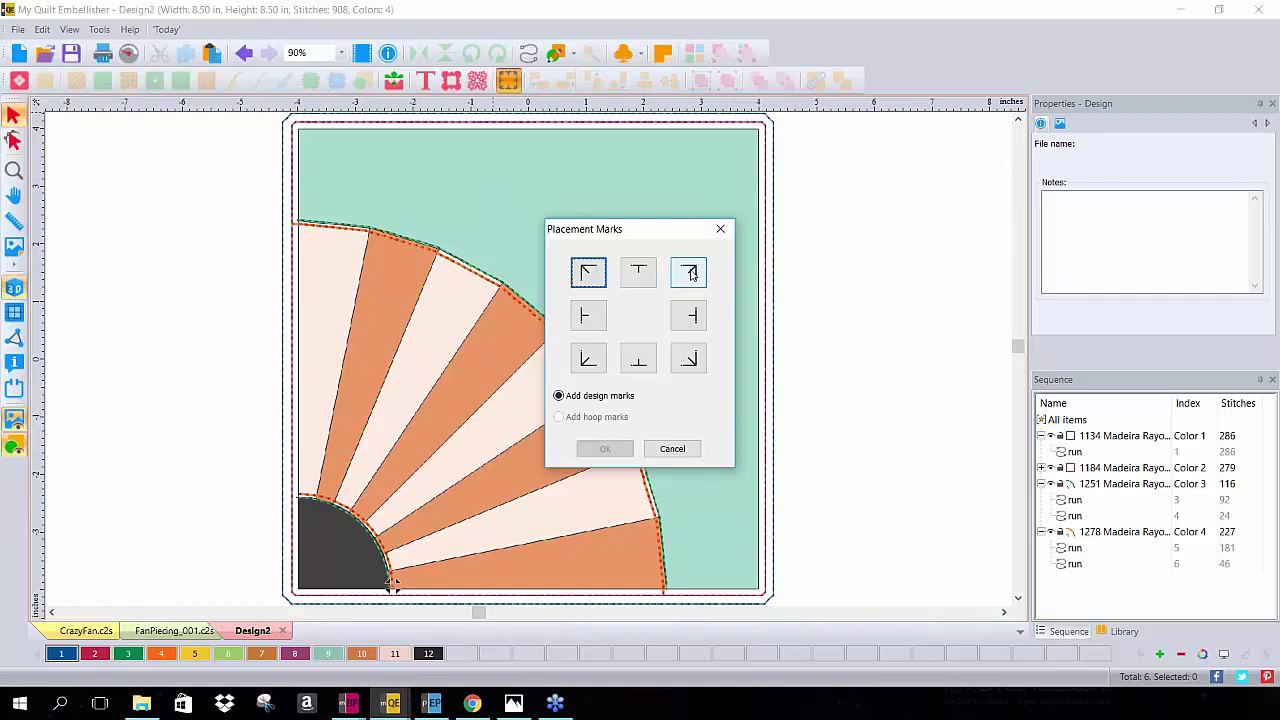
pyautogui.click(690, 274)
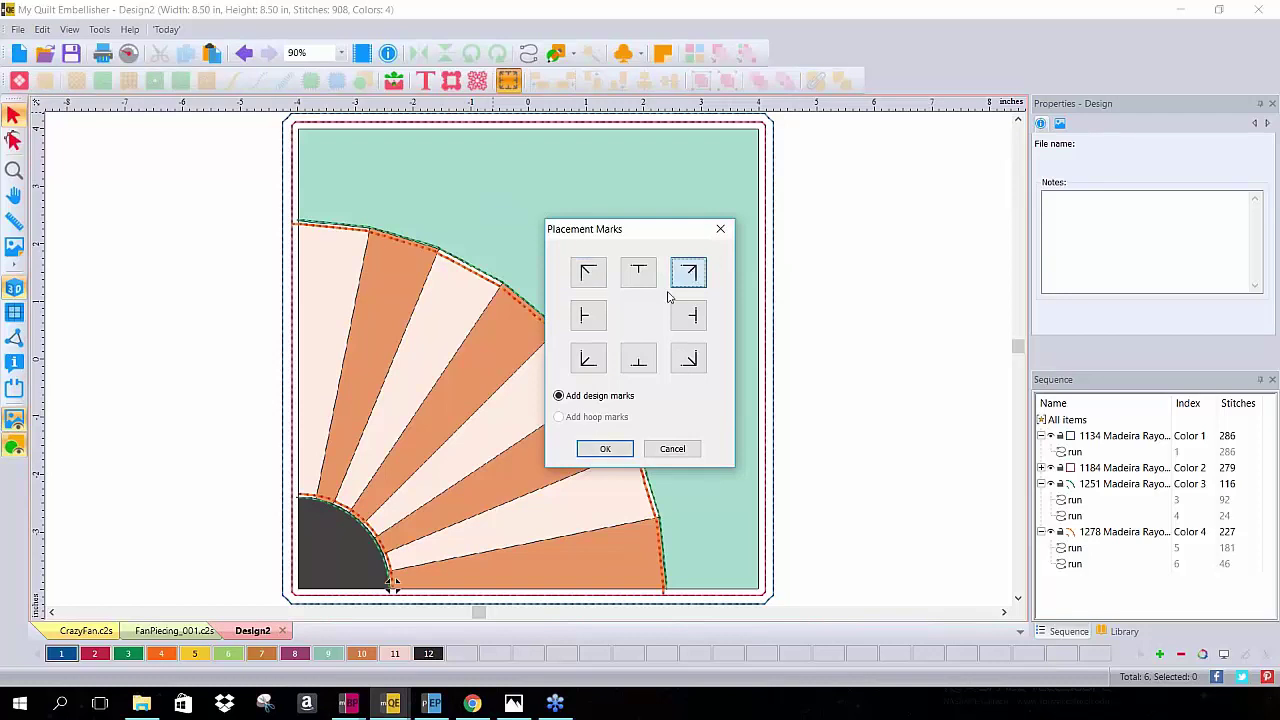
pyautogui.click(588, 360)
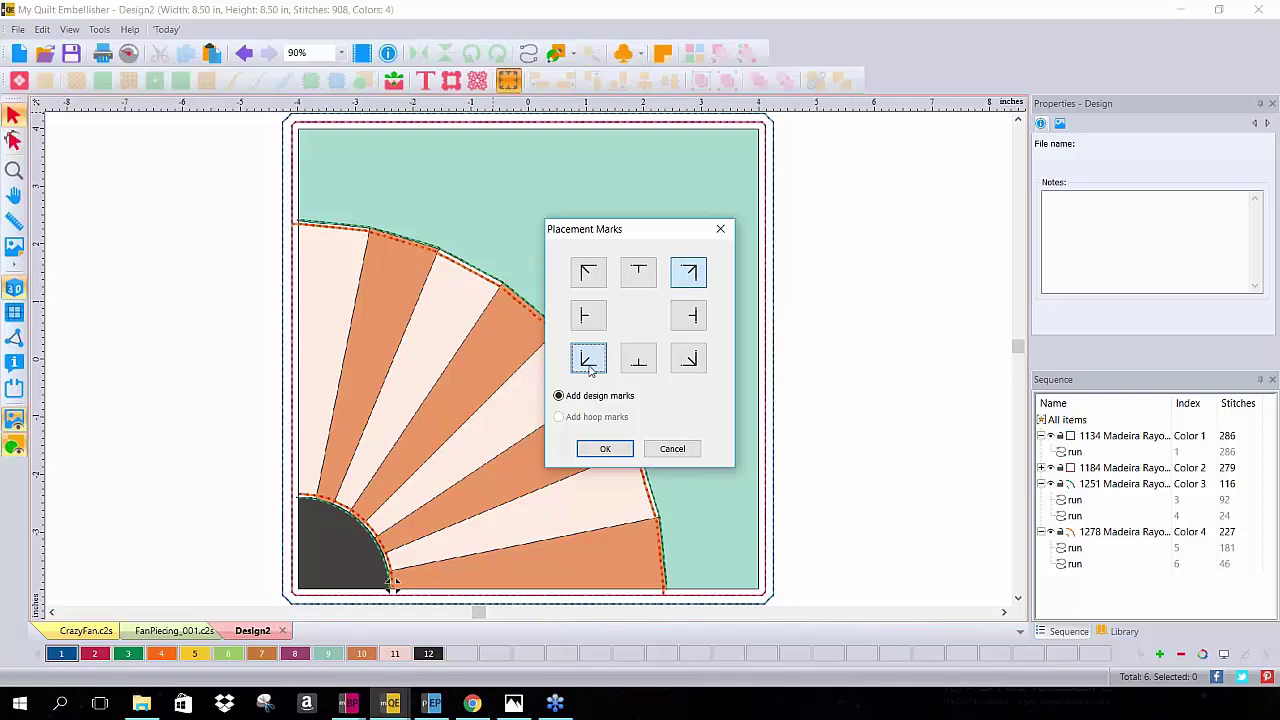
pyautogui.click(605, 449)
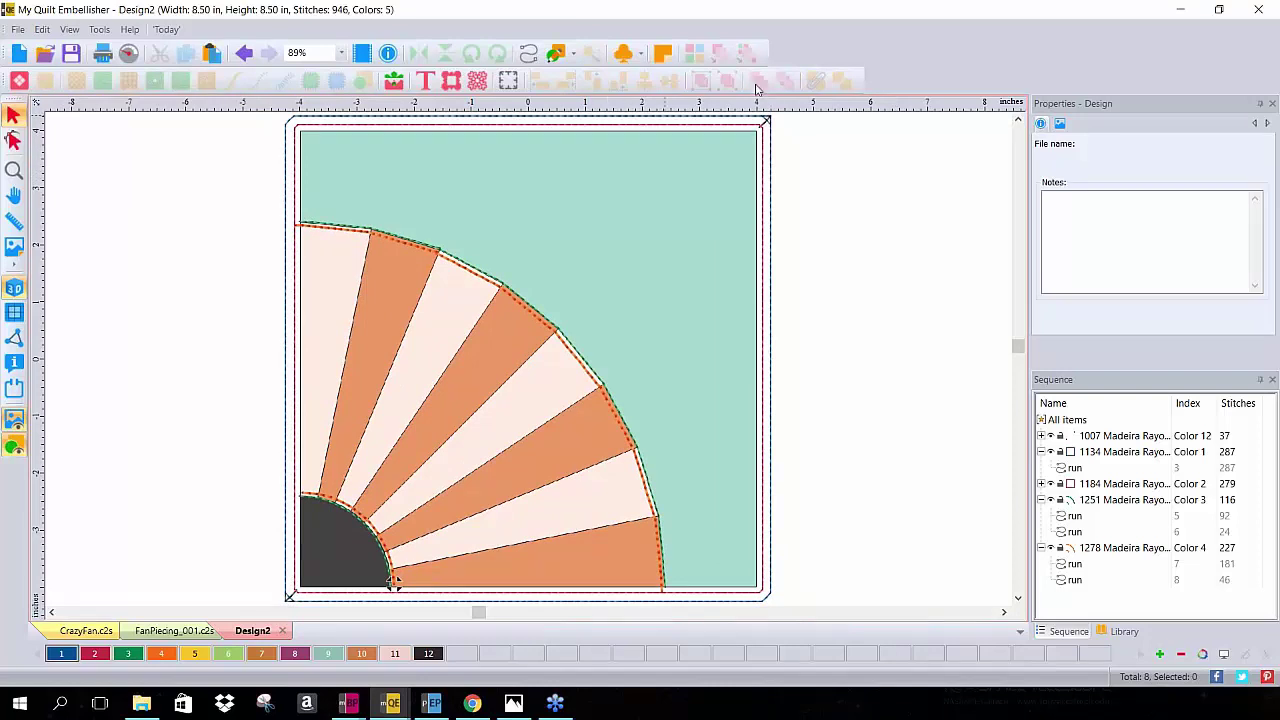
# Move the block's upper-right placement mark onto the middle of the fan's outer arc and clear the selection
pyautogui.click(766, 121)
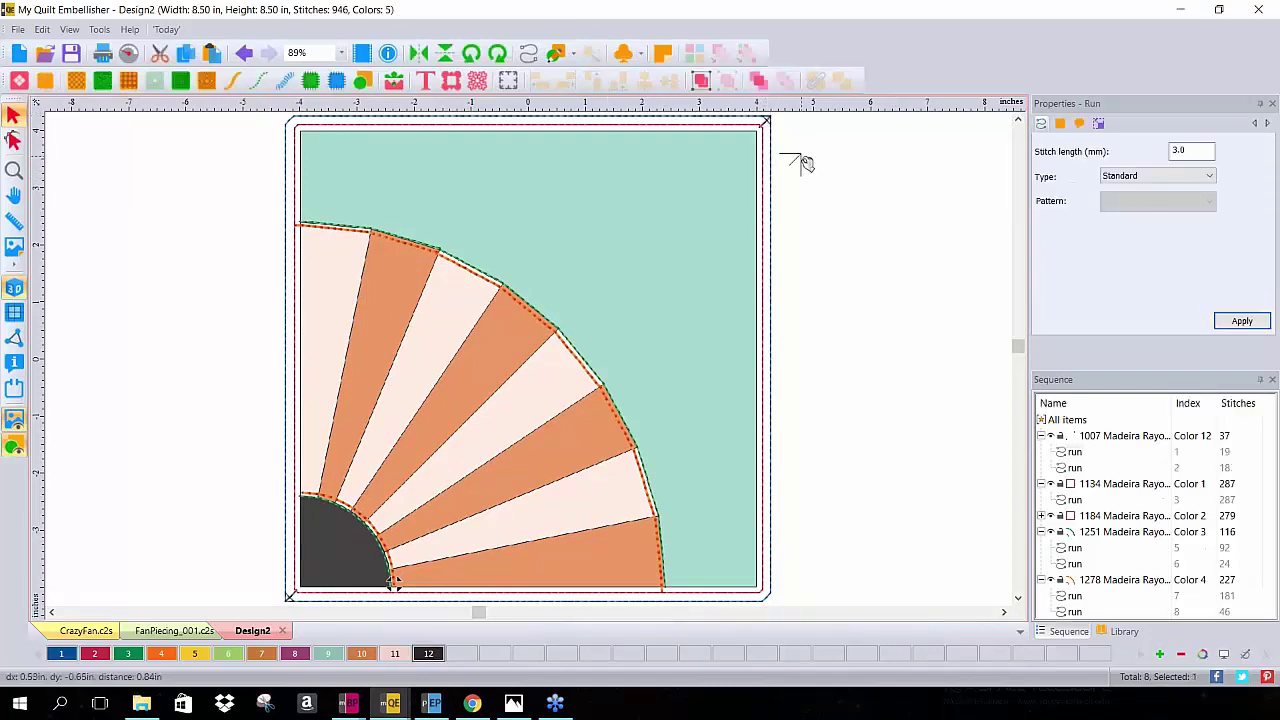
pyautogui.click(570, 318)
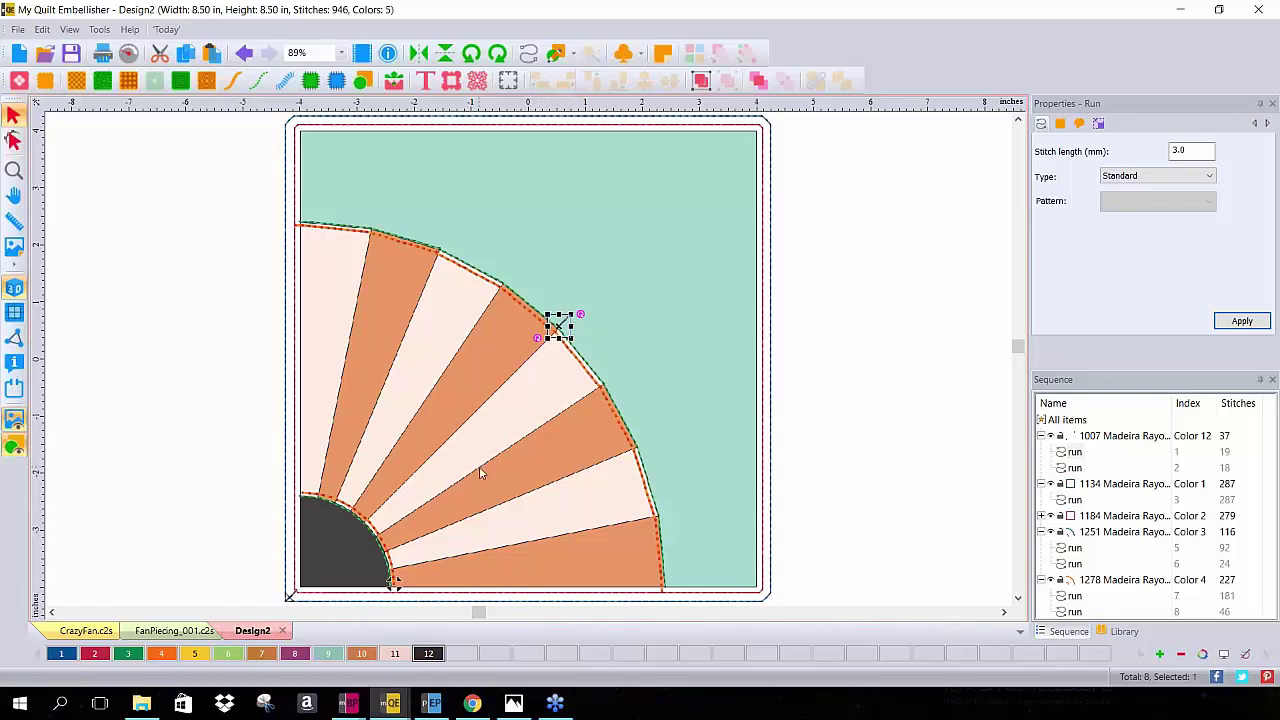
pyautogui.click(333, 538)
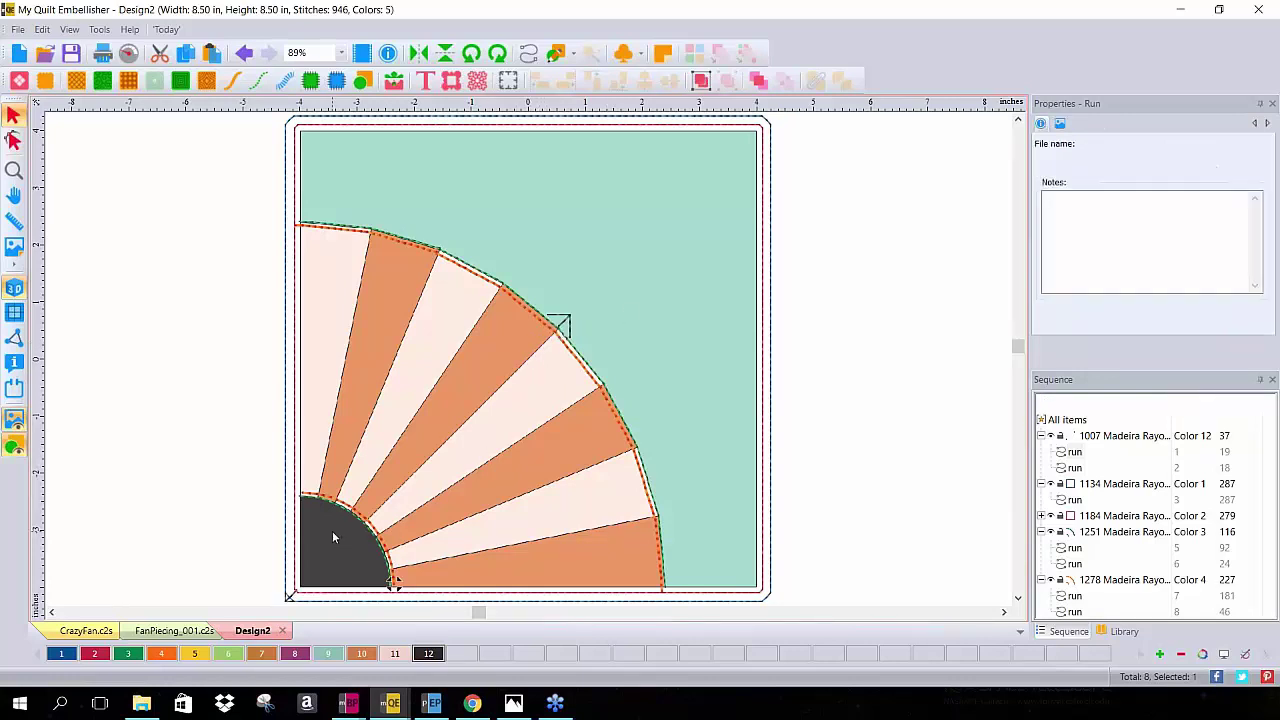
# Recolor the lower-left placement mark to color 11 and move it onto the middle of the fan's inner arc
pyautogui.click(290, 598)
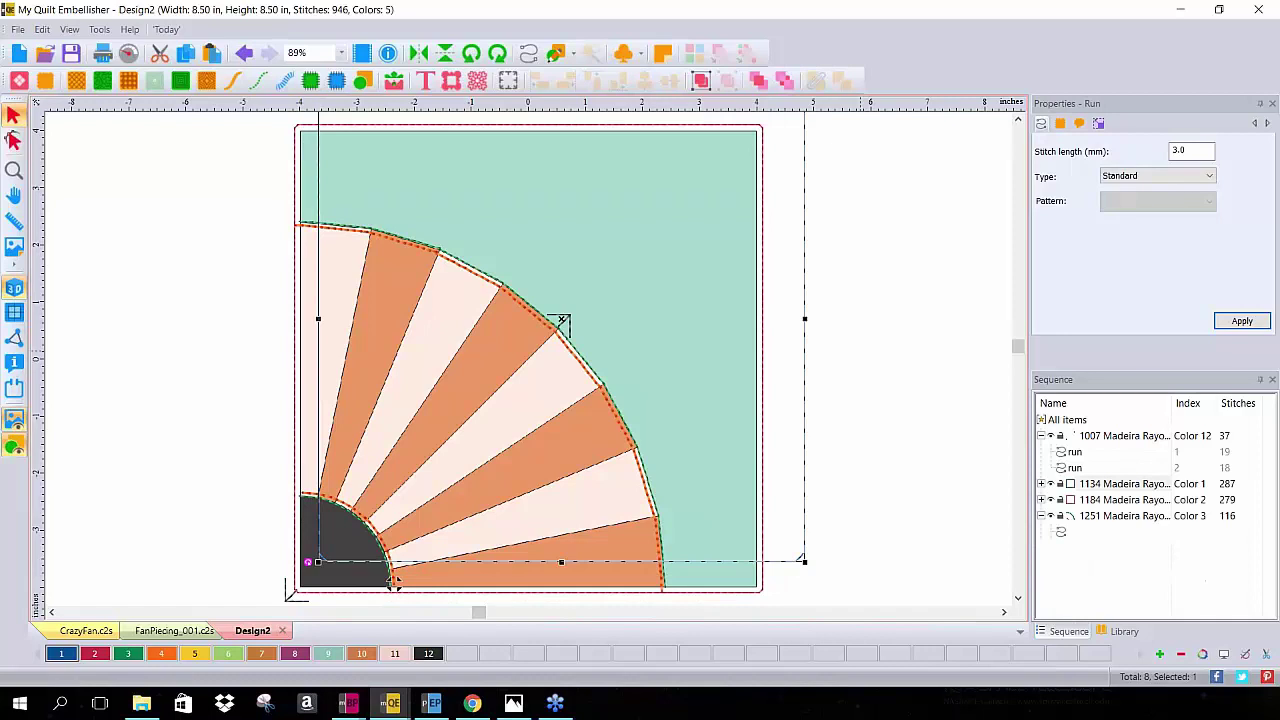
pyautogui.press('Delete')
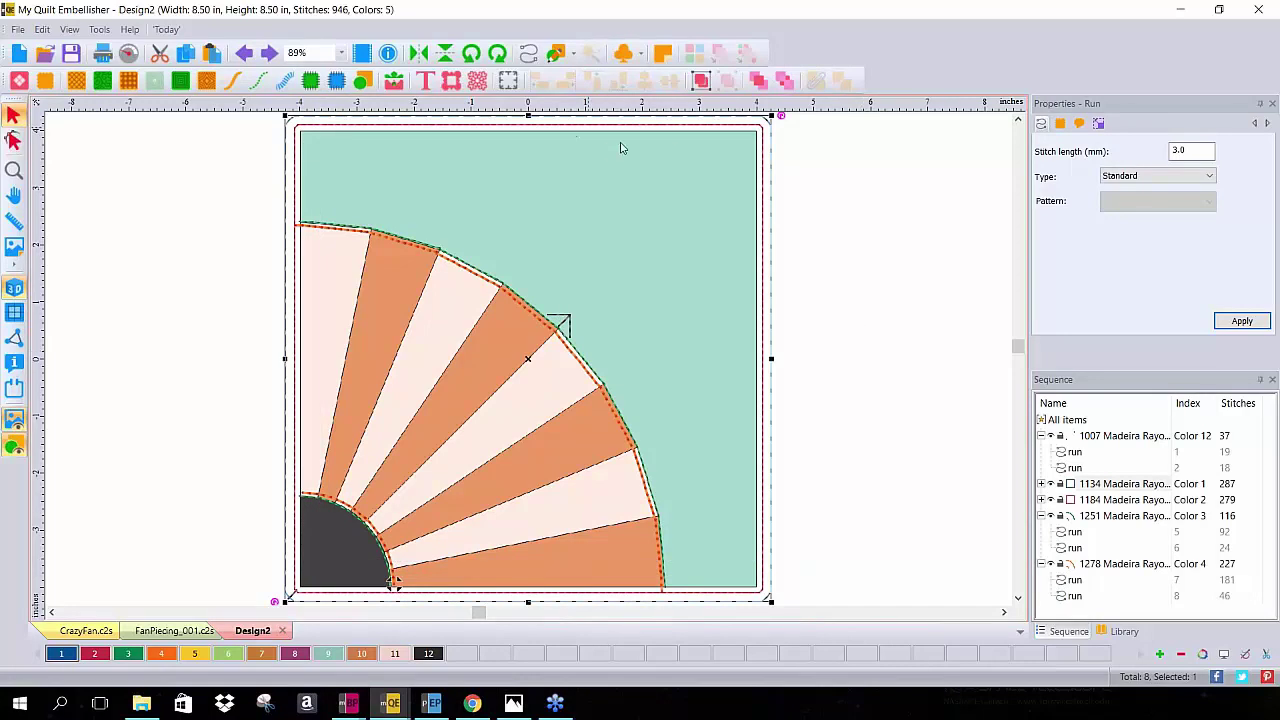
pyautogui.click(1070, 468)
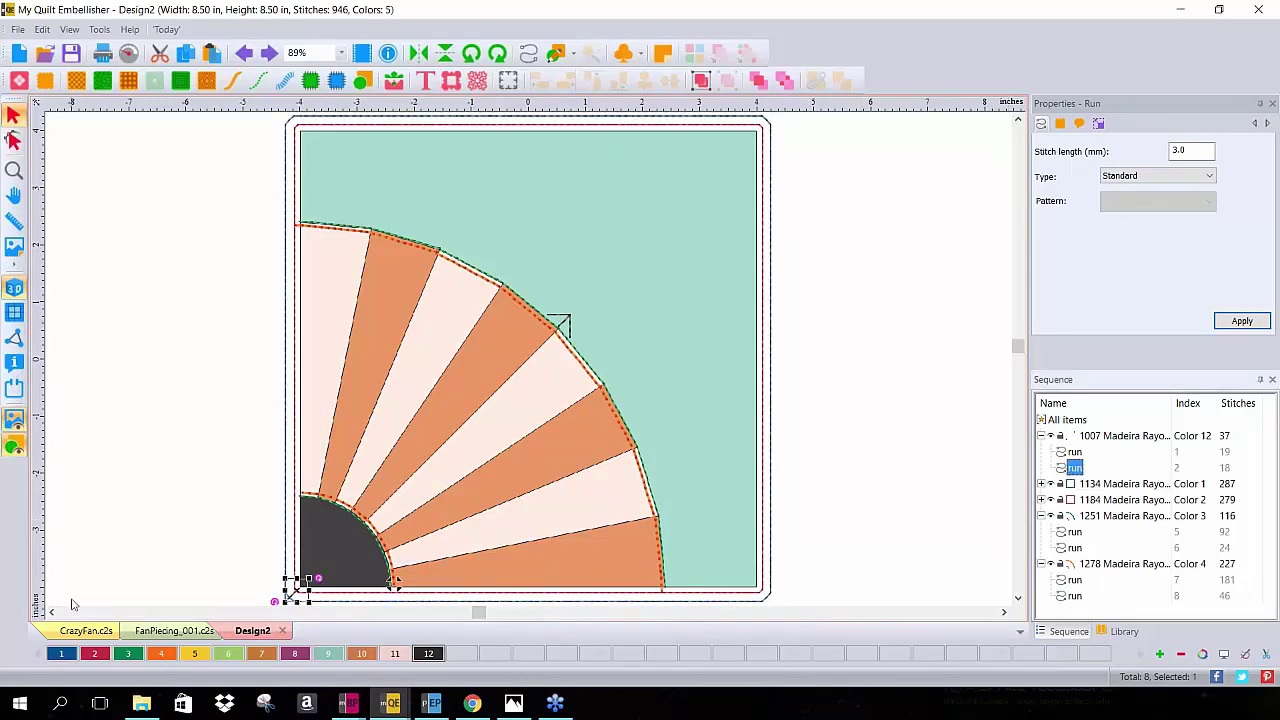
pyautogui.click(395, 655)
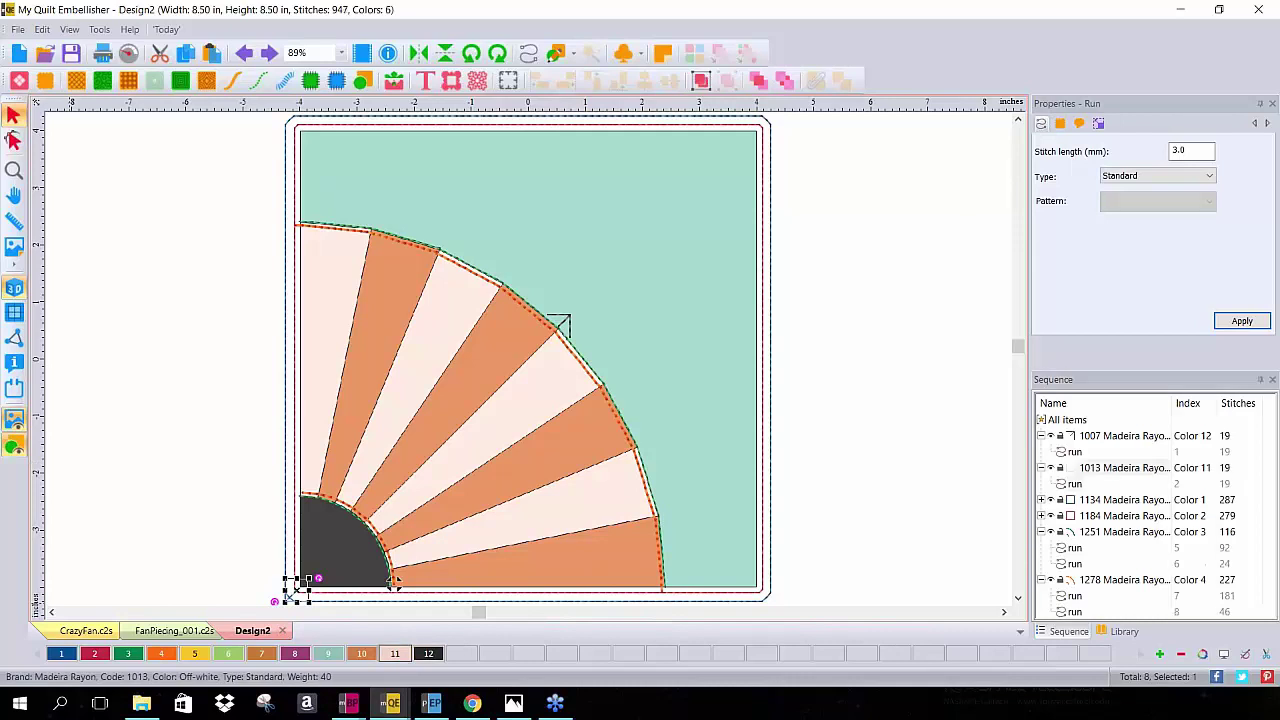
pyautogui.moveTo(293, 596); pyautogui.dragTo(359, 528)
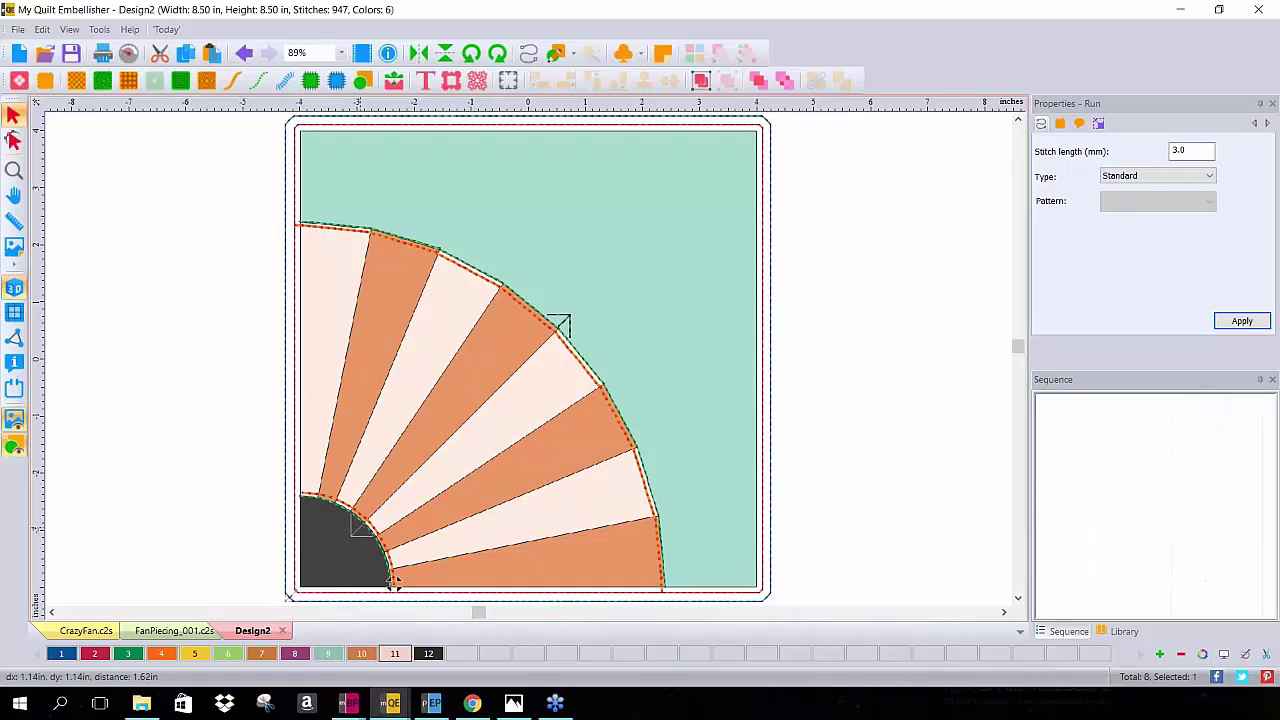
# Fine-tune the placement mark's position on the outer arc, recolor it to color 11, and clear the selection
pyautogui.scroll(6, 394, 541)
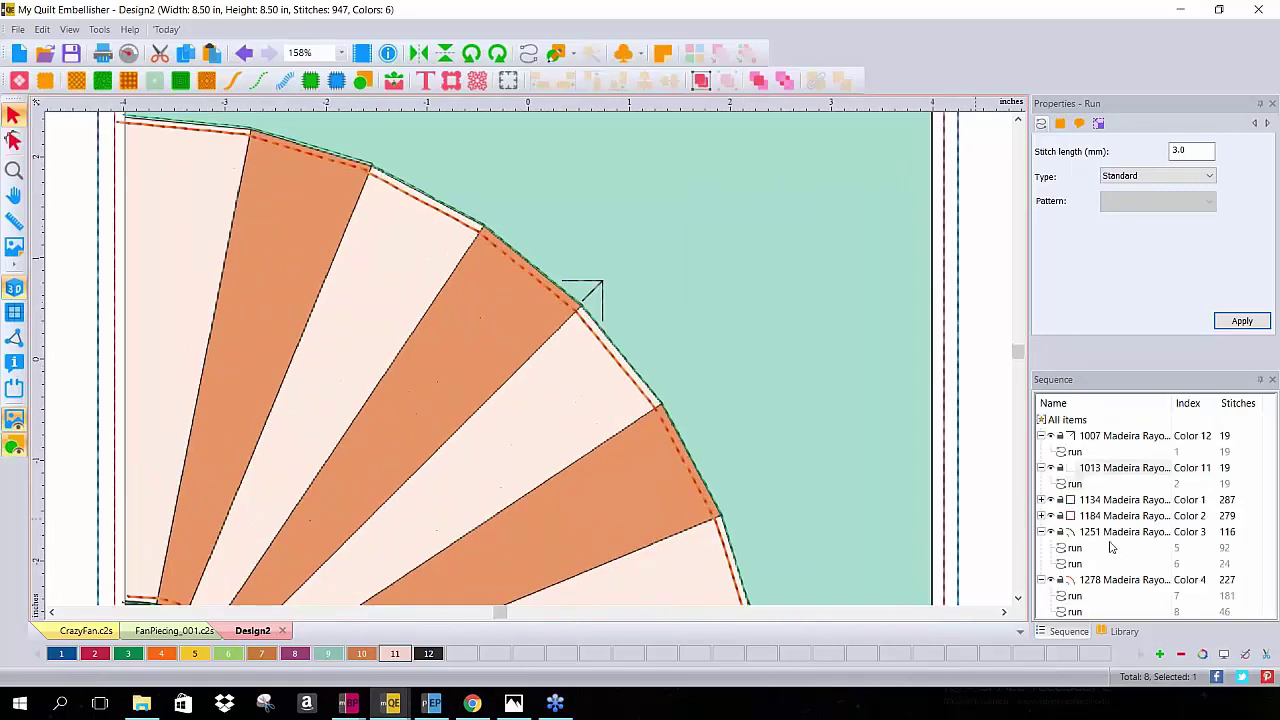
pyautogui.click(1018, 602)
pyautogui.moveTo(601, 287); pyautogui.dragTo(605, 286)
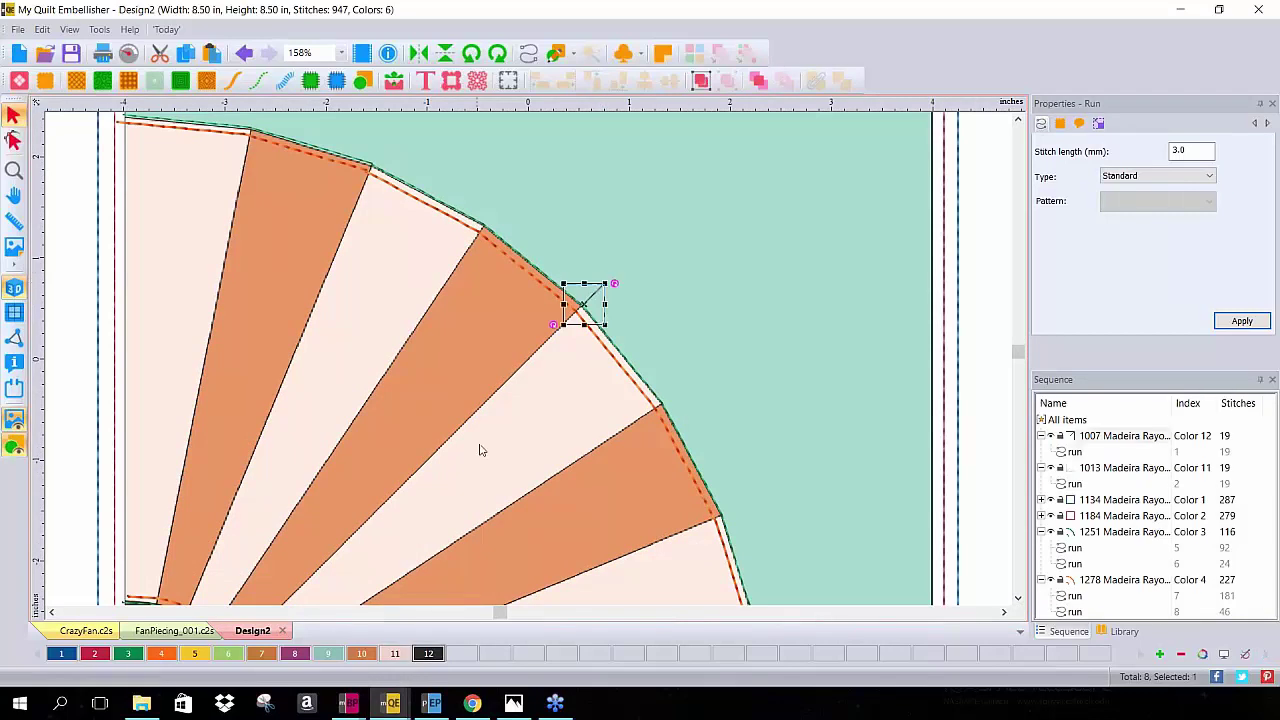
pyautogui.click(670, 170)
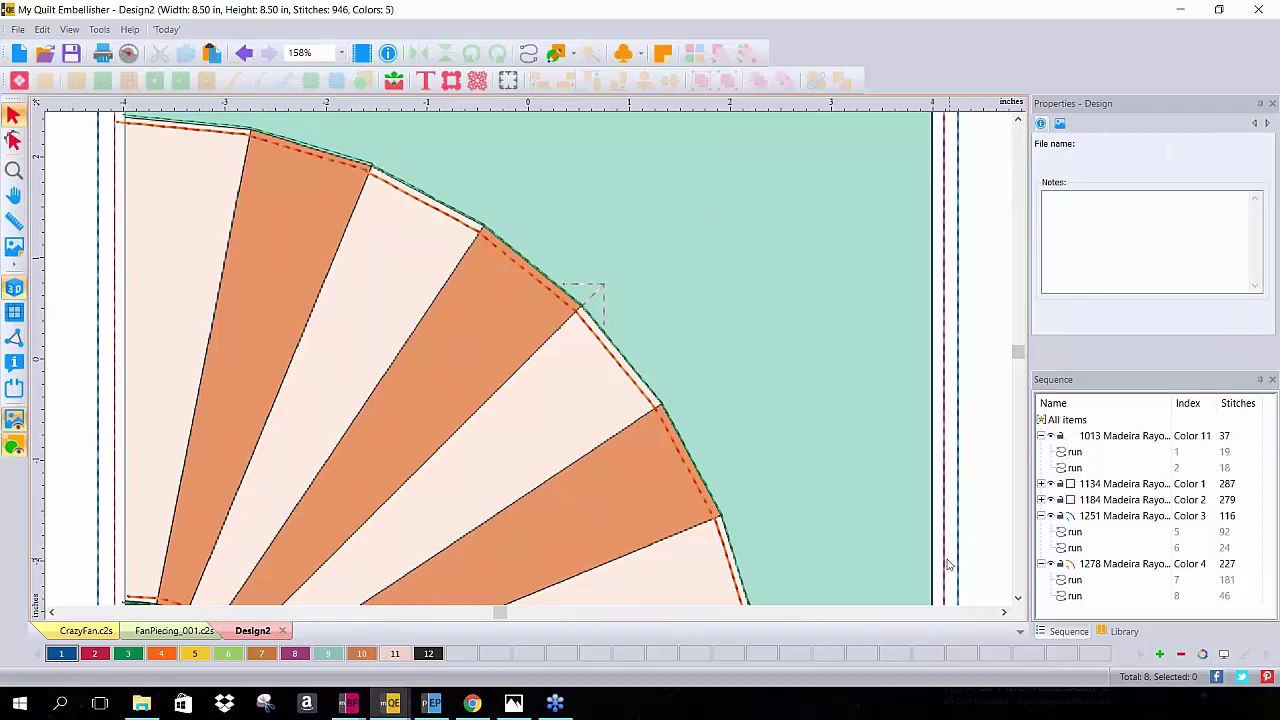
# Move the color 11 placement marks in the stitching sequence to between color 2 and color 3, then clear the selection
pyautogui.click(1018, 598)
pyautogui.click(1018, 598)
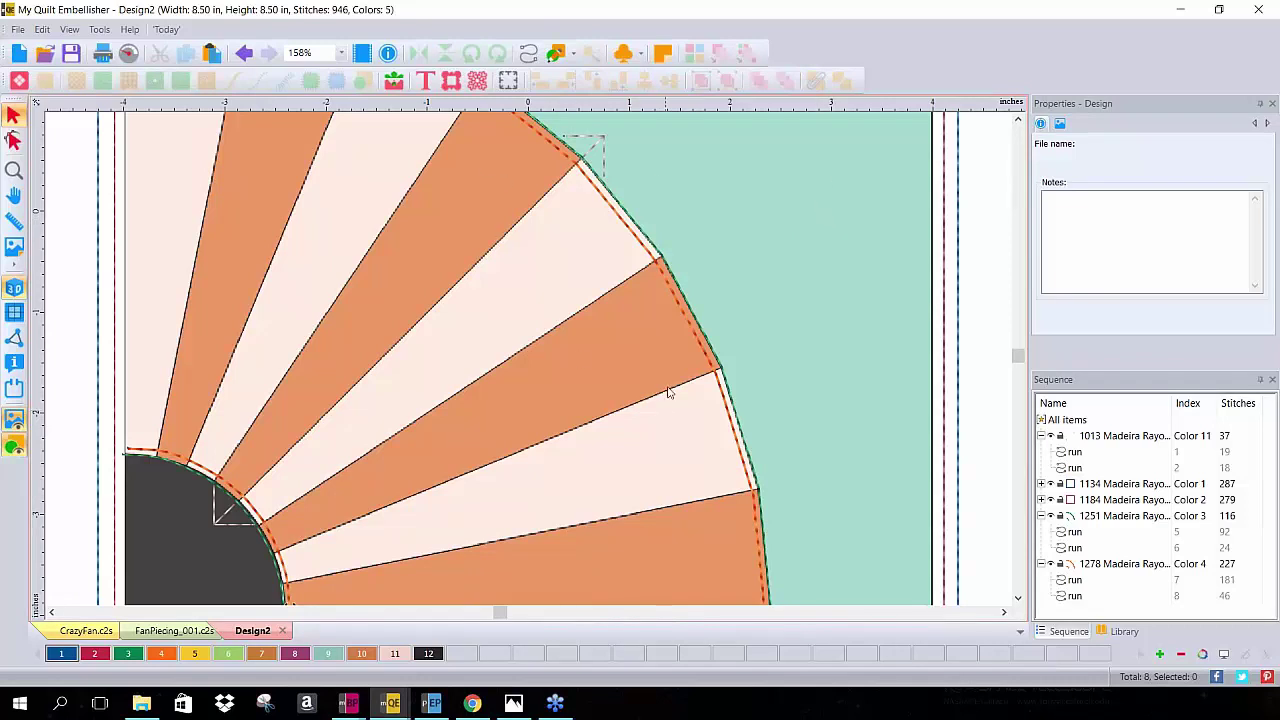
pyautogui.click(1105, 440)
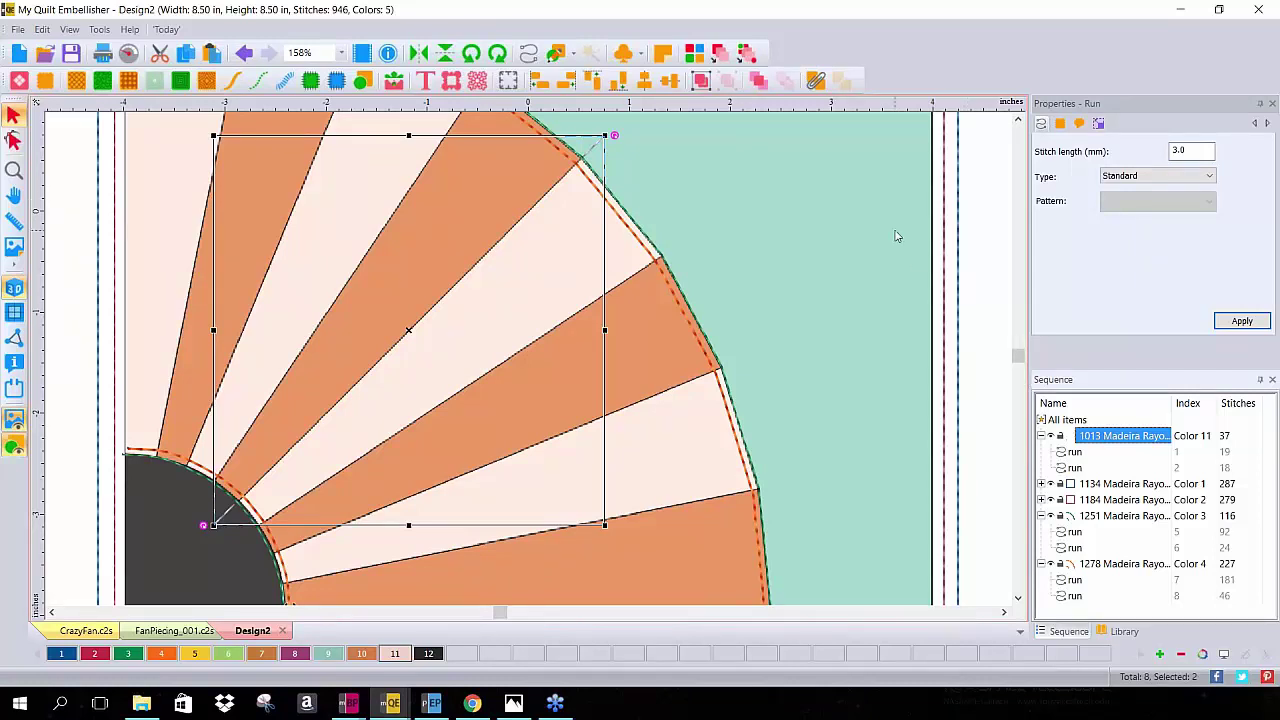
pyautogui.scroll(-2, 896, 236)
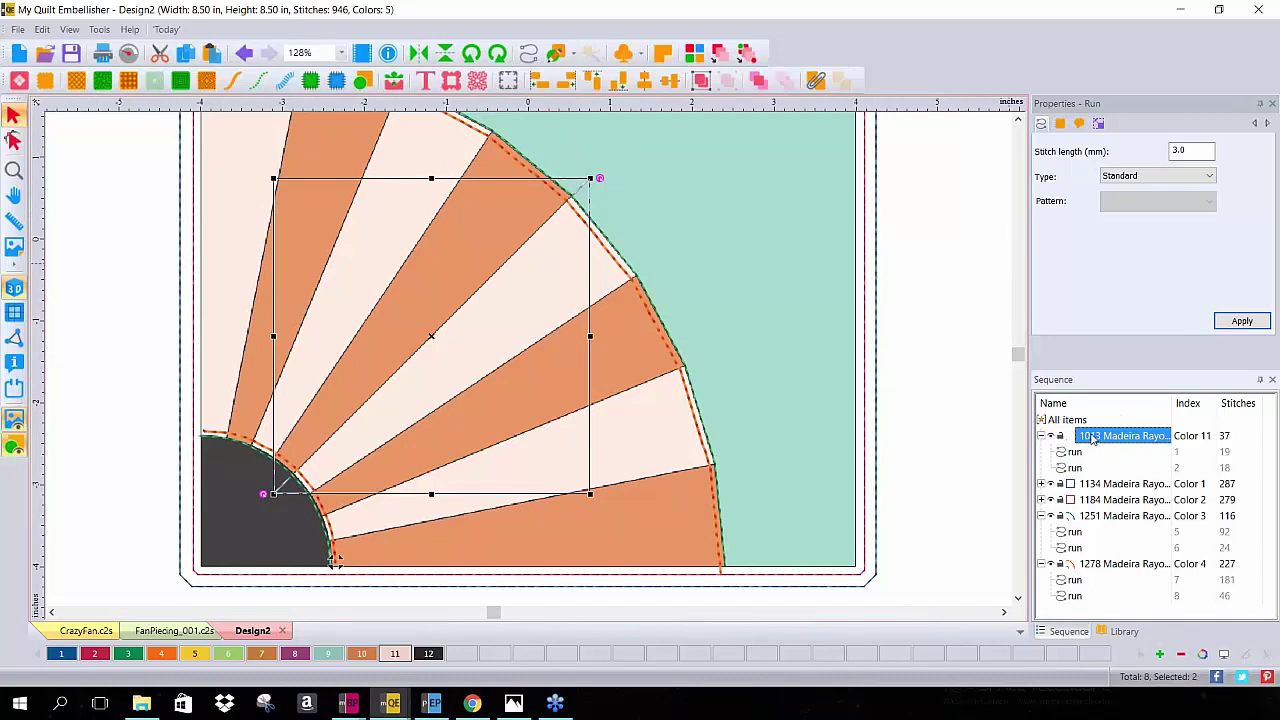
pyautogui.keyDown('ctrl'); pyautogui.click(1100, 515); pyautogui.keyUp('ctrl')
pyautogui.moveTo(1050, 519); pyautogui.dragTo(1103, 452)
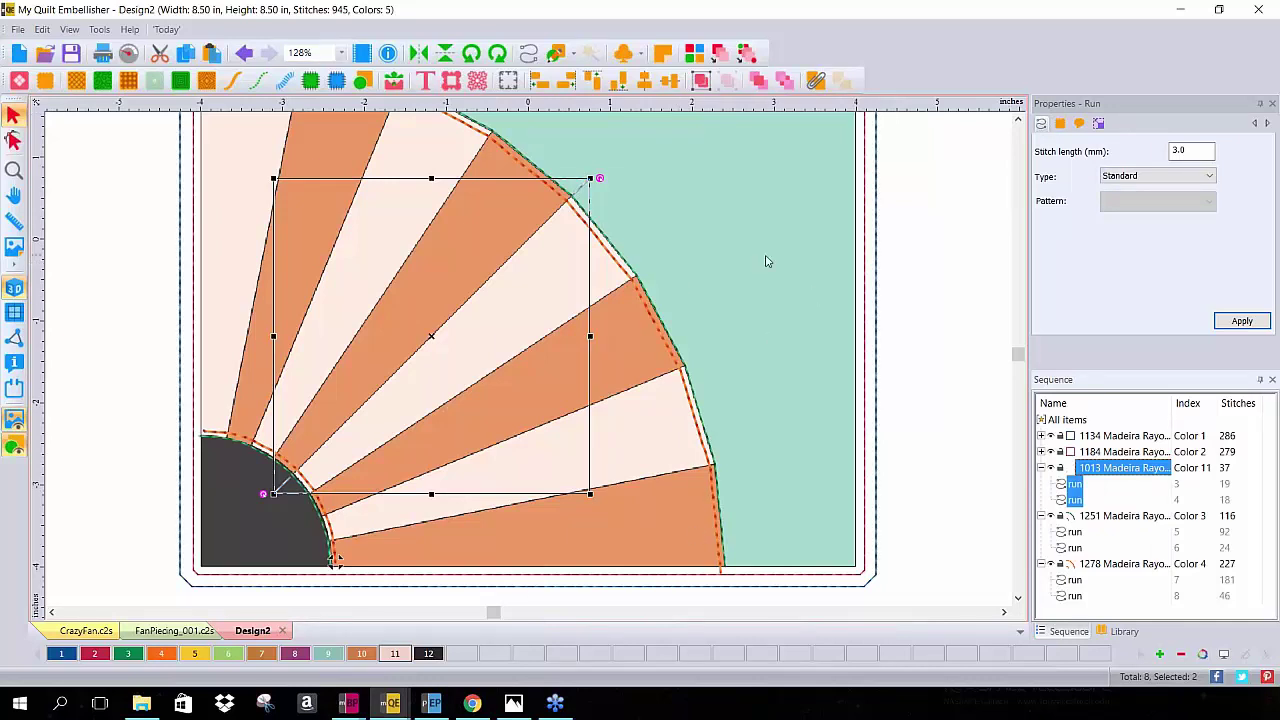
pyautogui.click(914, 249)
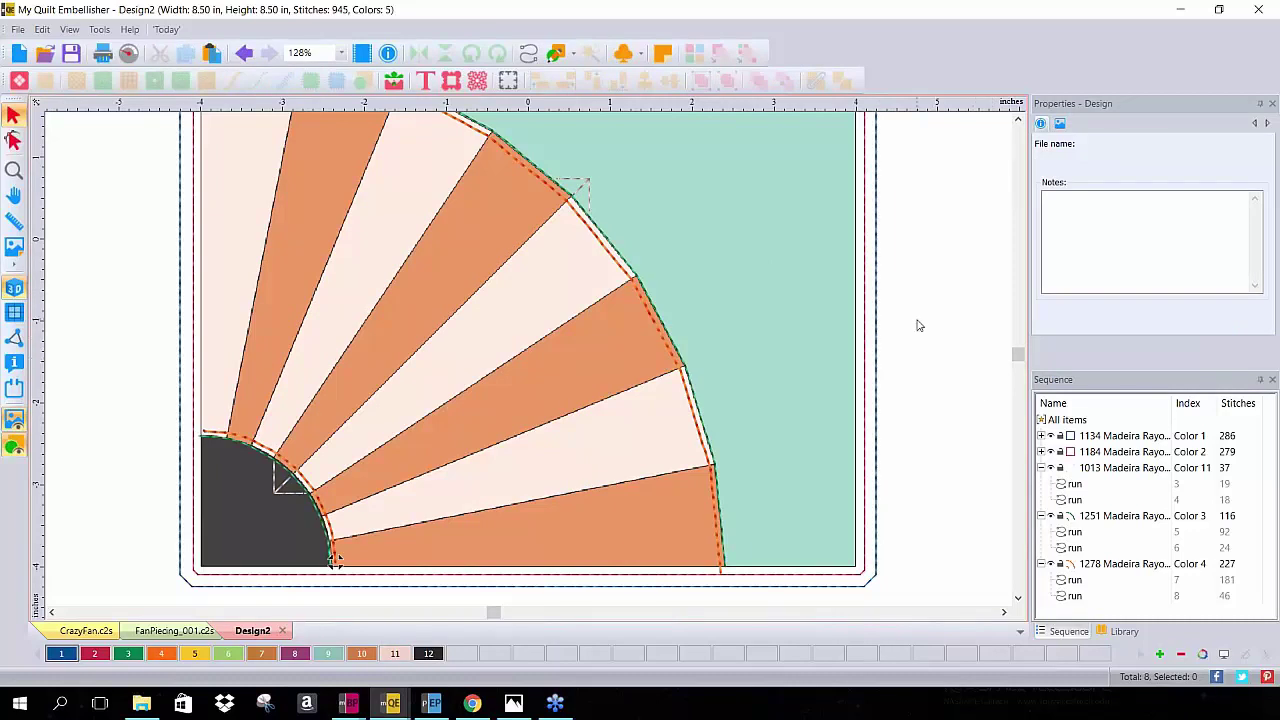
pyautogui.scroll(-1, 918, 324)
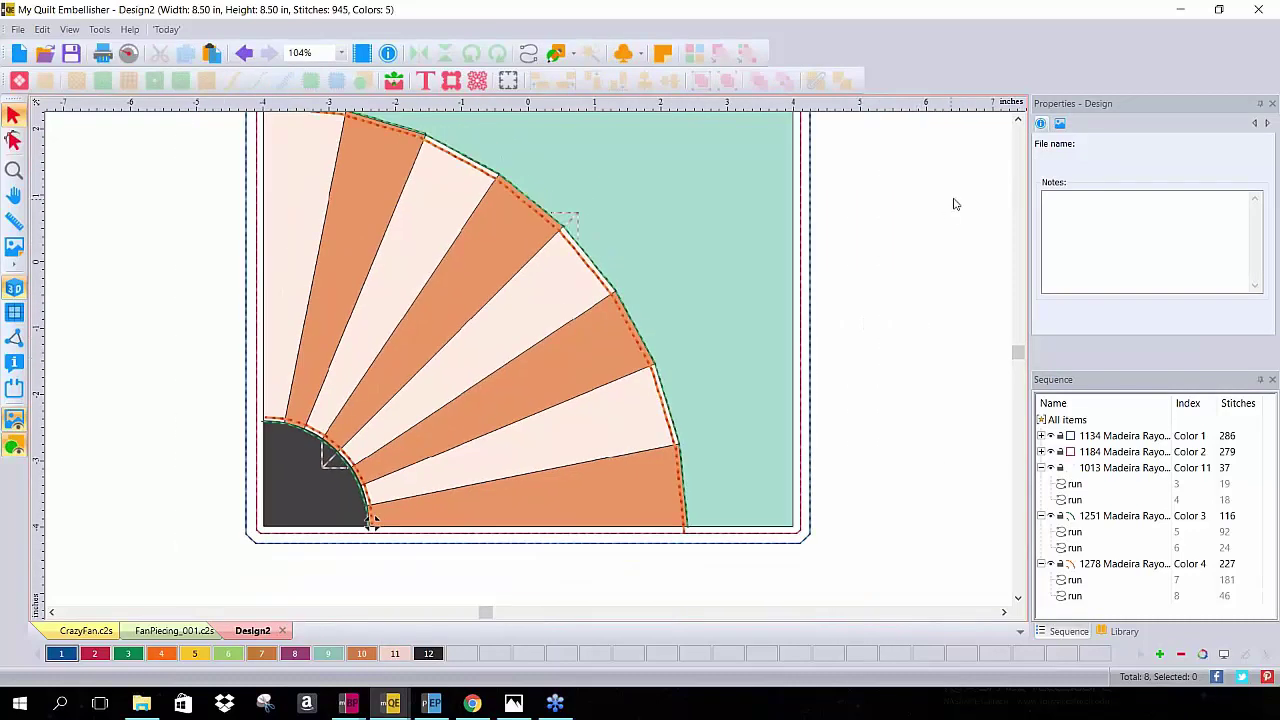
pyautogui.click(1018, 119)
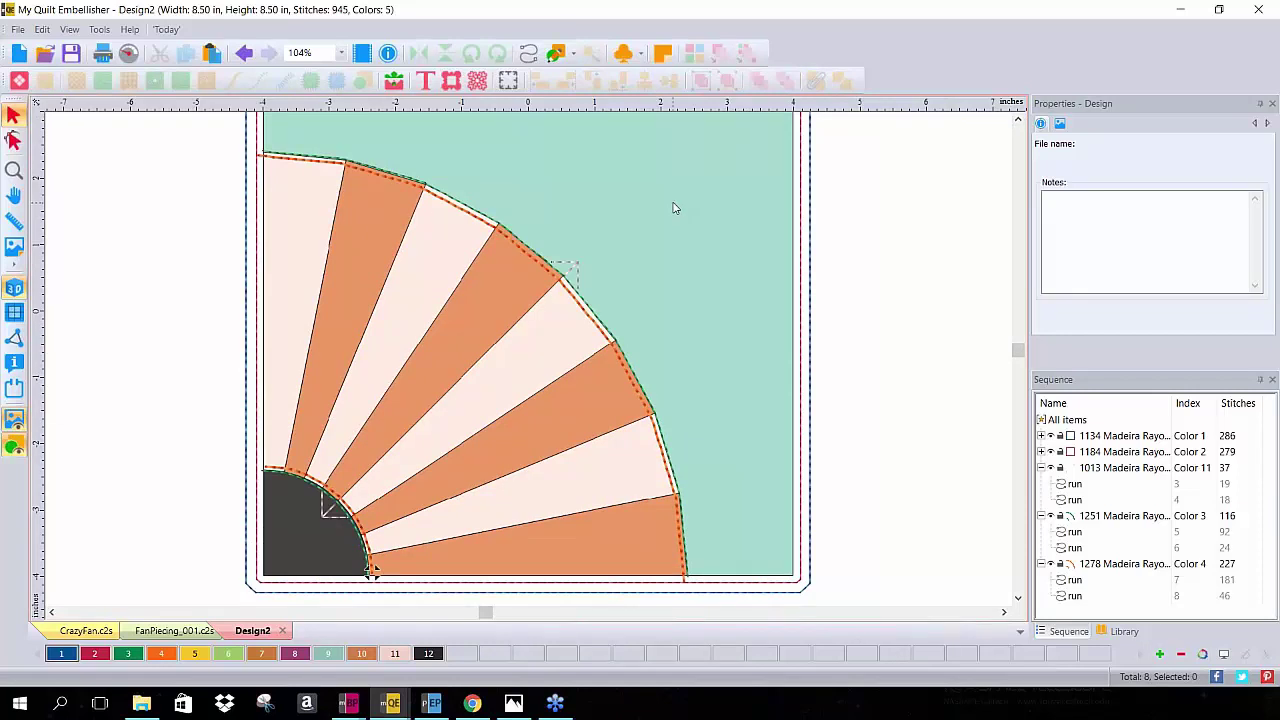
# Draw a straight run line along the fan's middle blade seam, from the inner dark arc to the outer edge
pyautogui.click(528, 55)
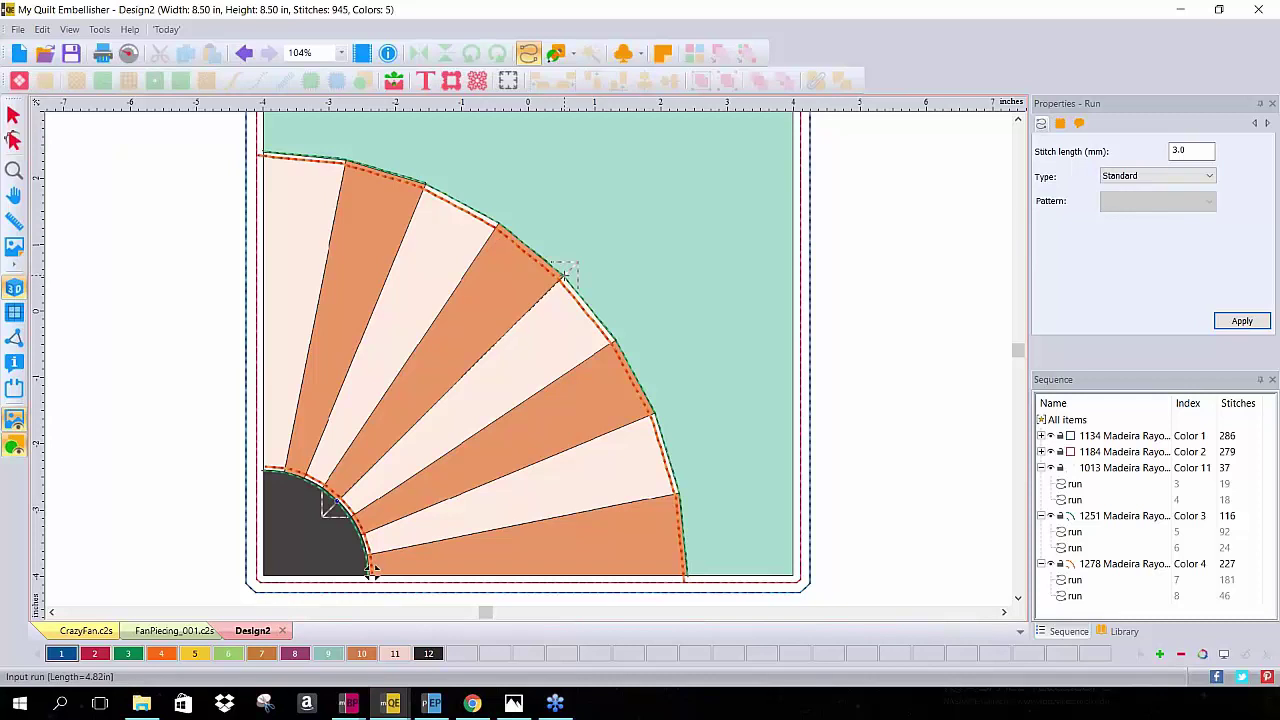
pyautogui.click(371, 569)
pyautogui.click(566, 270)
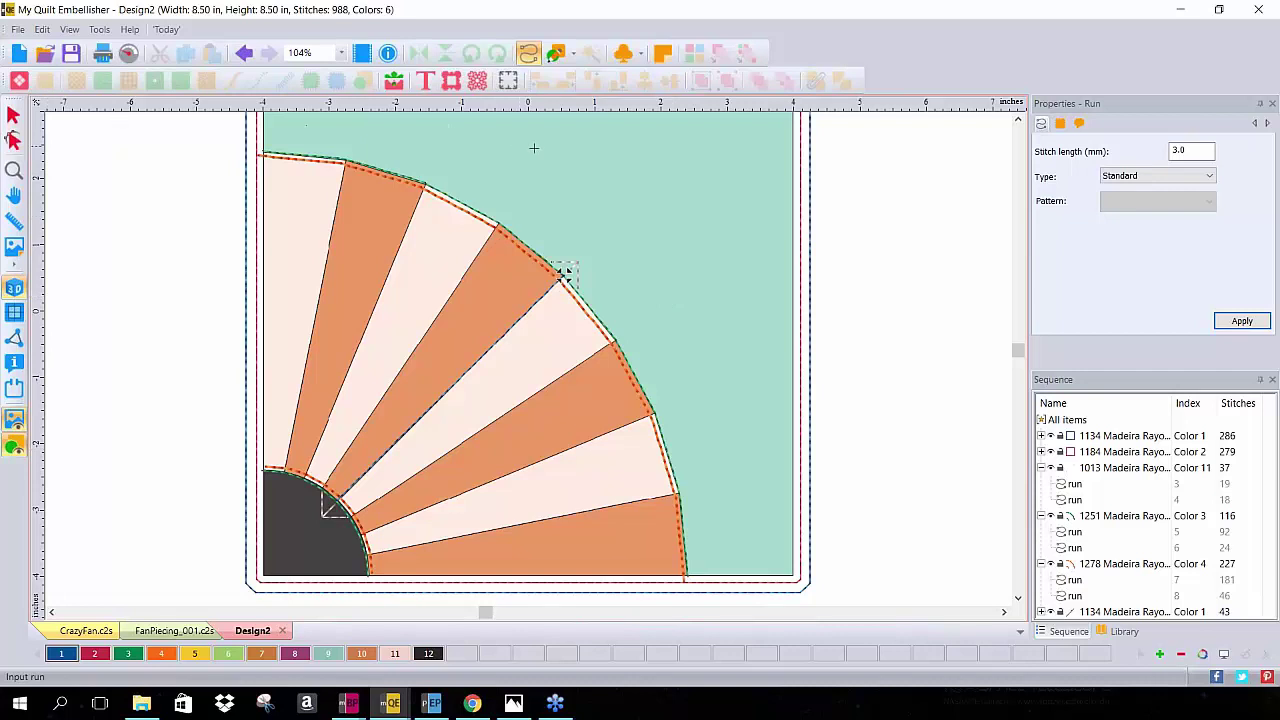
# Set the Run tool's type to Crazy Quilting with pattern Stitch41 and apply it
pyautogui.click(1170, 178)
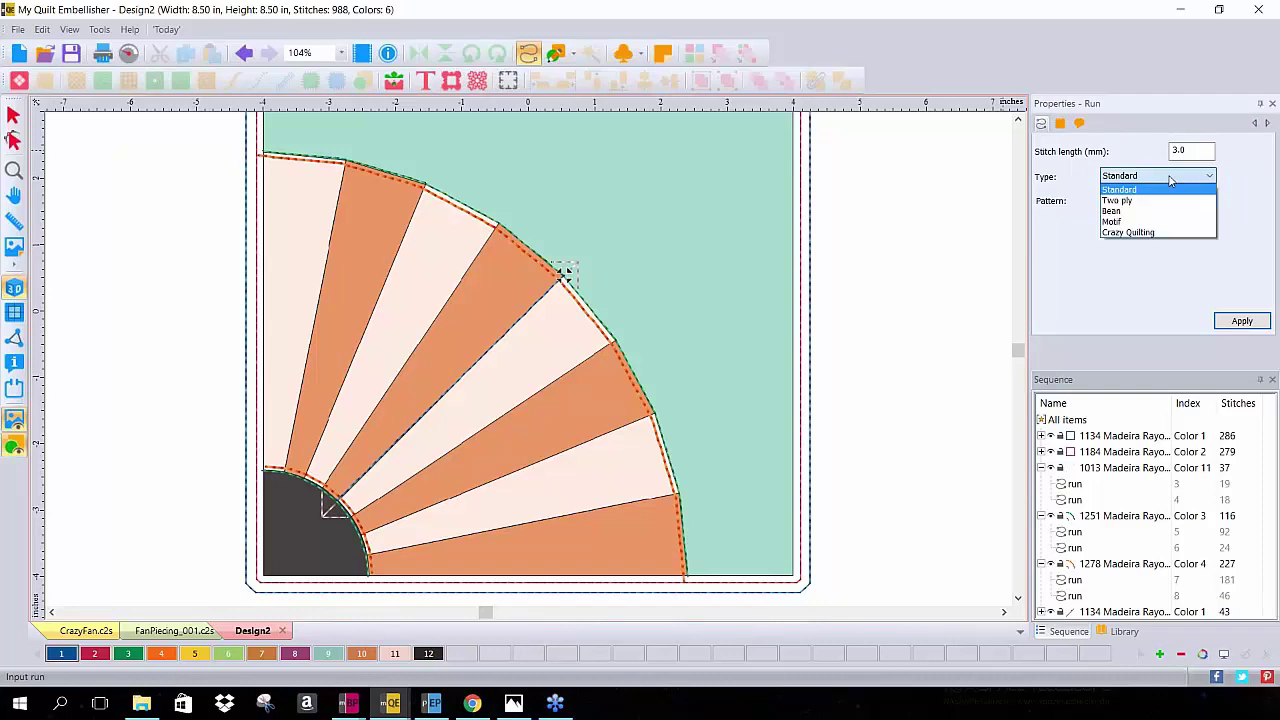
pyautogui.click(1165, 234)
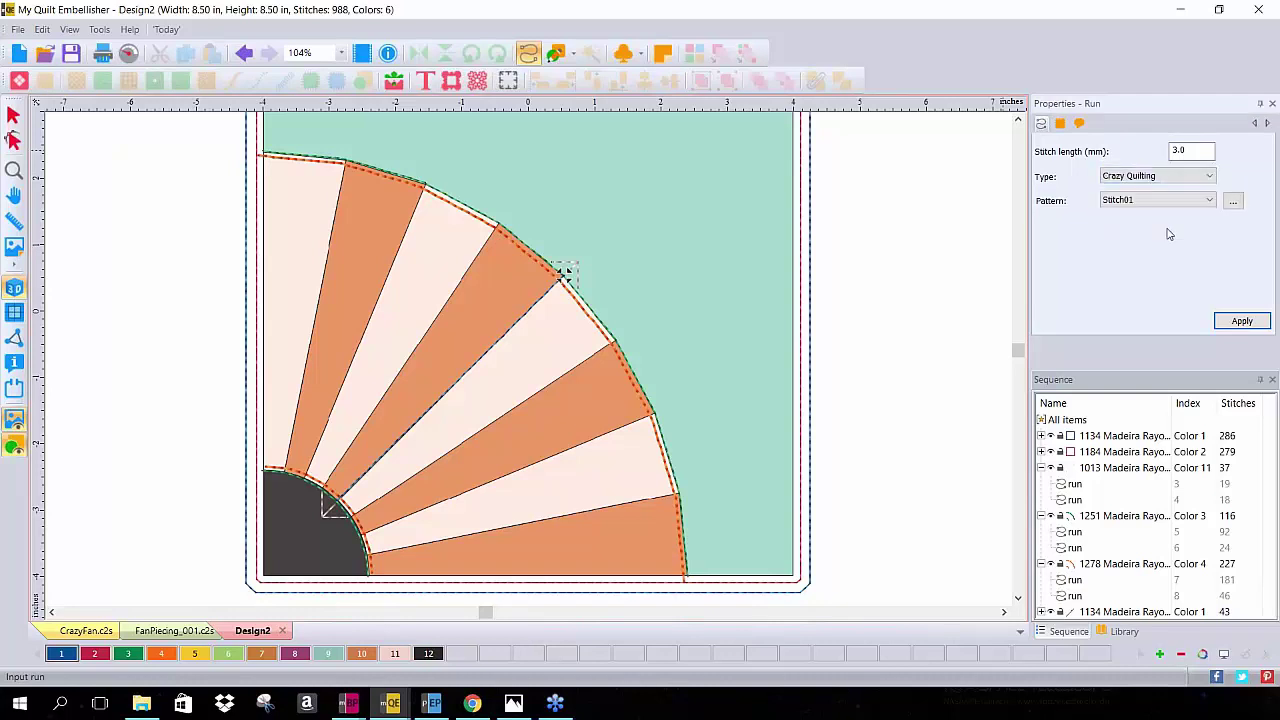
pyautogui.click(1233, 201)
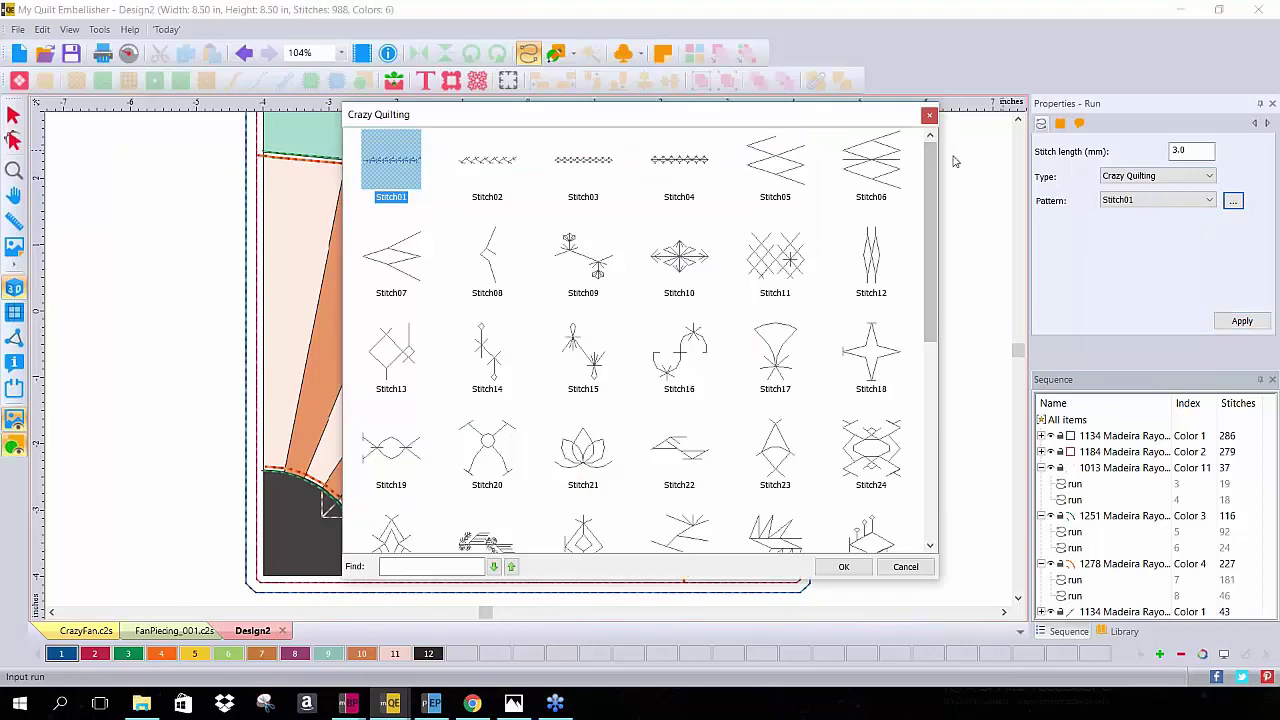
pyautogui.scroll(-2, 910, 220)
pyautogui.moveTo(914, 230); pyautogui.dragTo(932, 392)
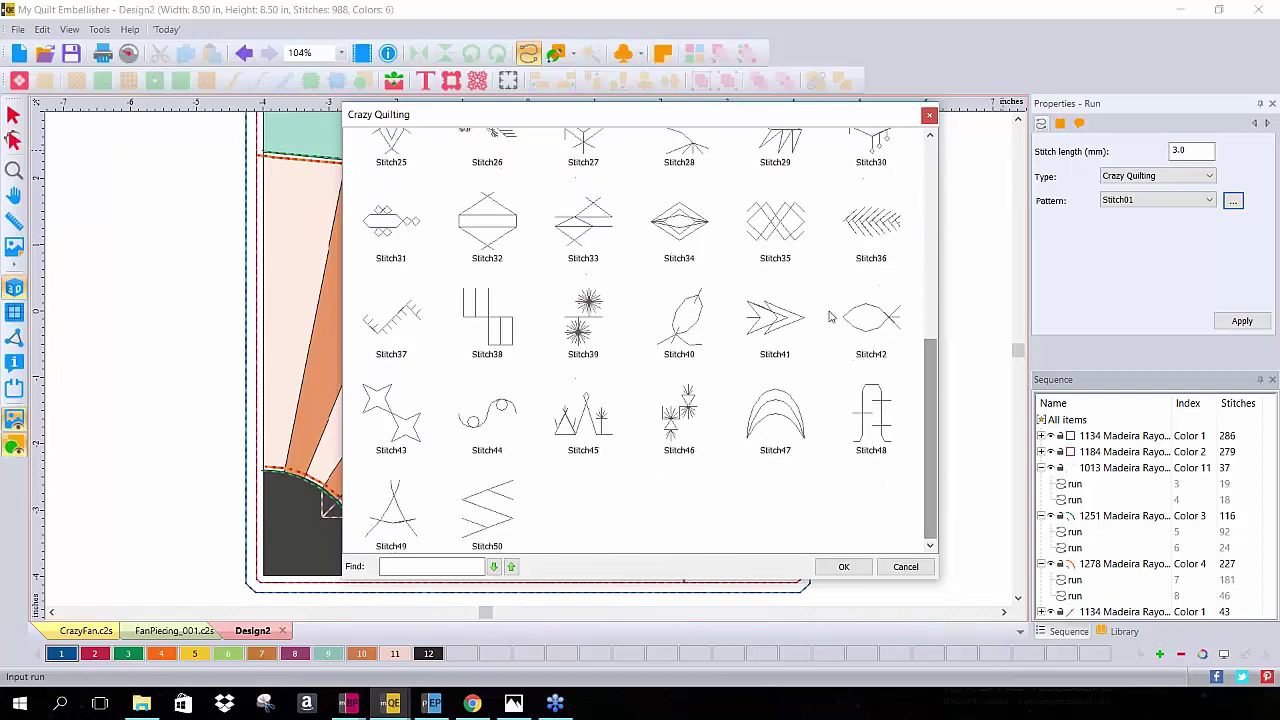
pyautogui.click(764, 320)
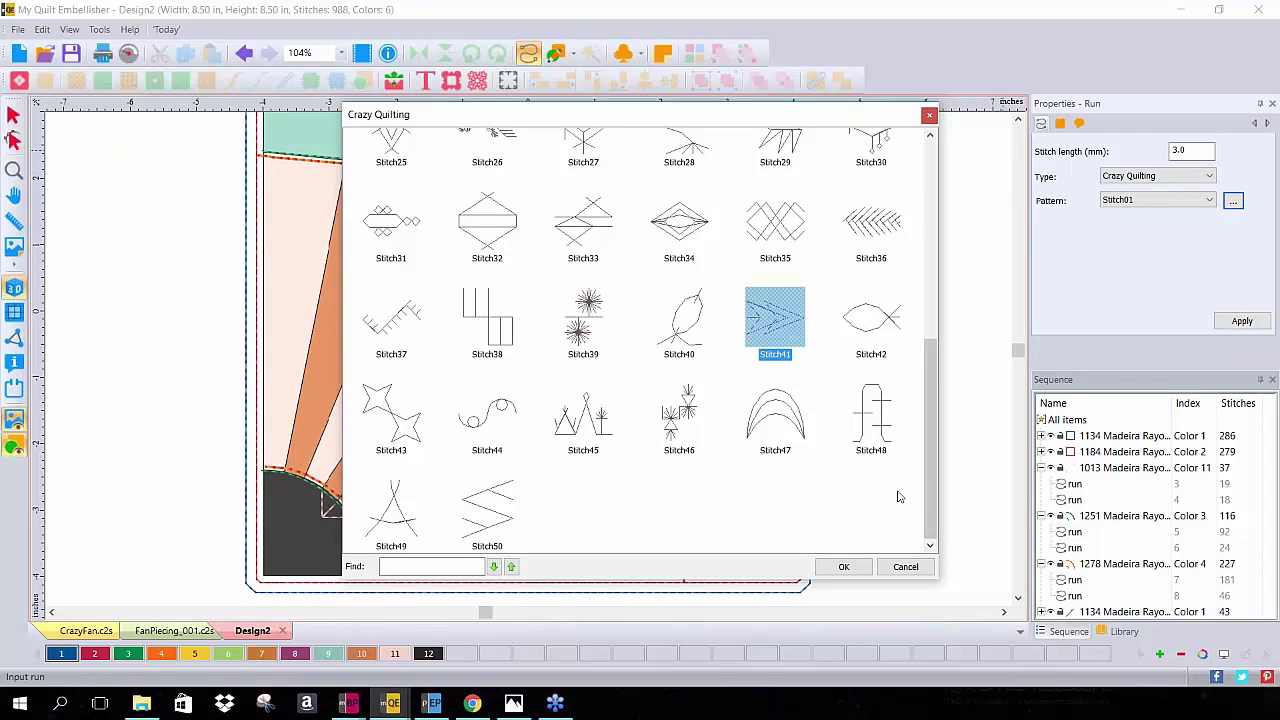
pyautogui.click(843, 566)
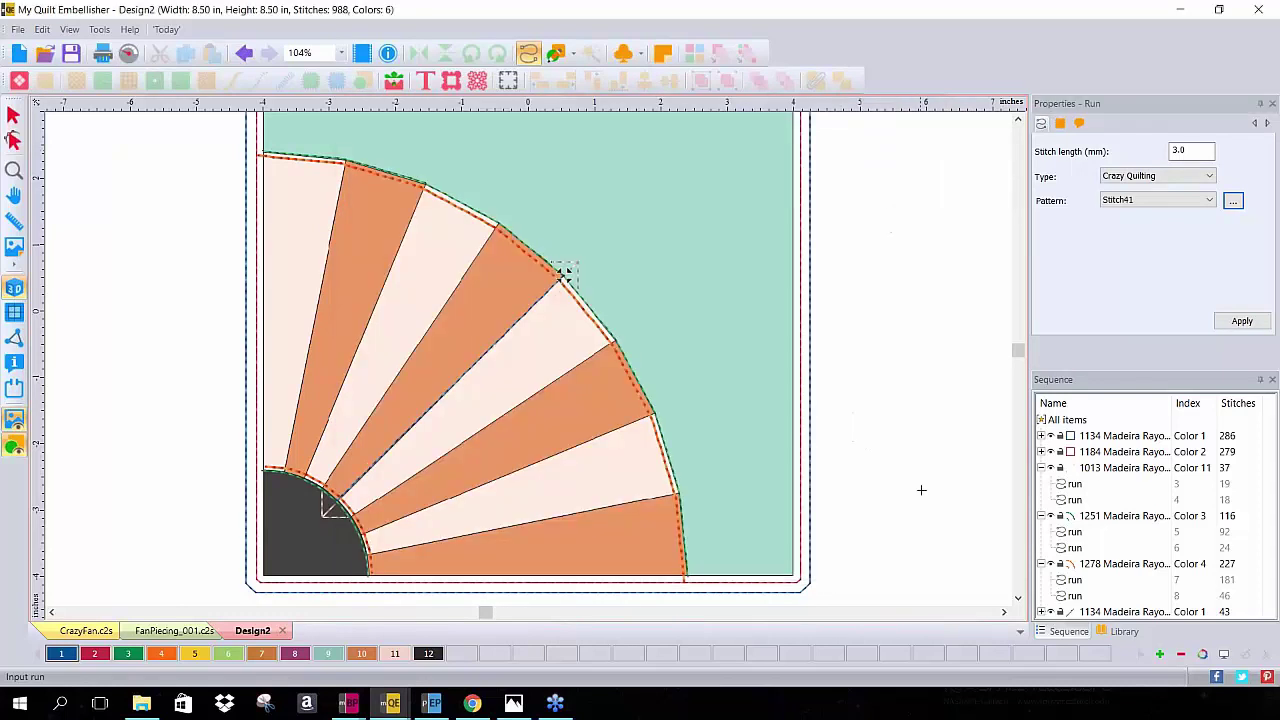
pyautogui.click(1187, 151)
pyautogui.click(1240, 322)
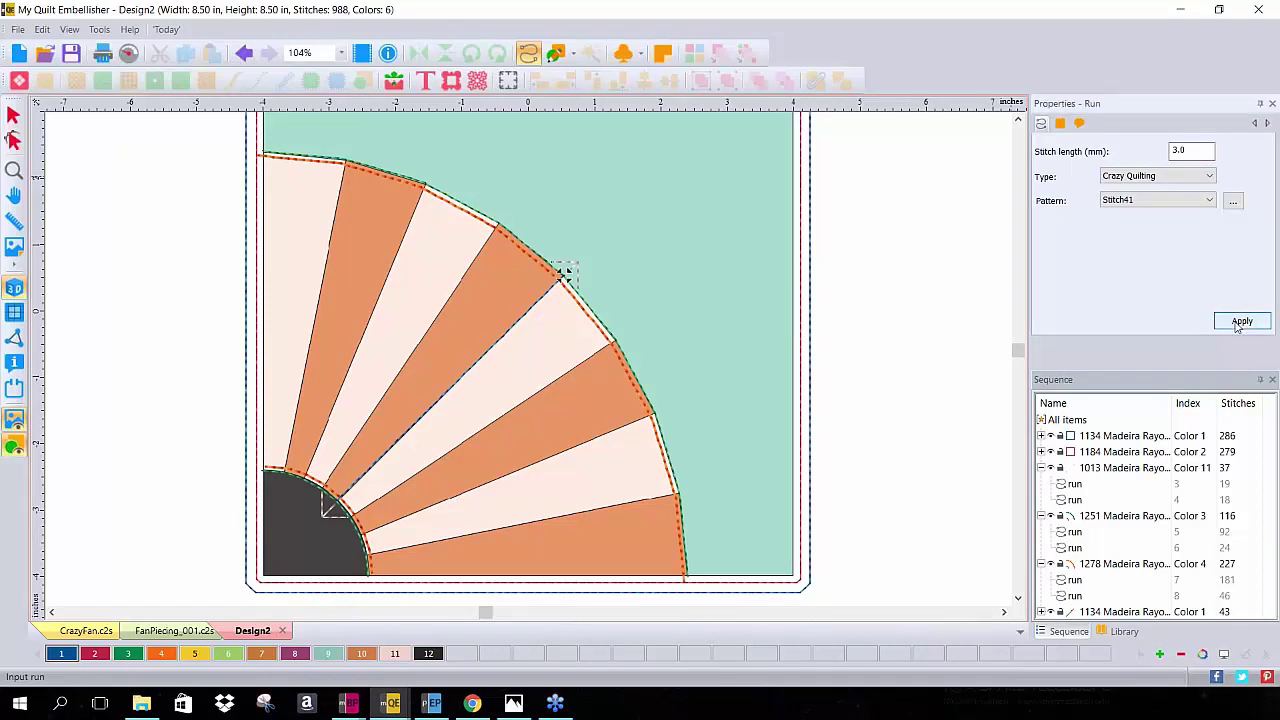
# Select the run on the middle seam and apply the Crazy Quilting type with pattern Stitch41 to it
pyautogui.click(13, 114)
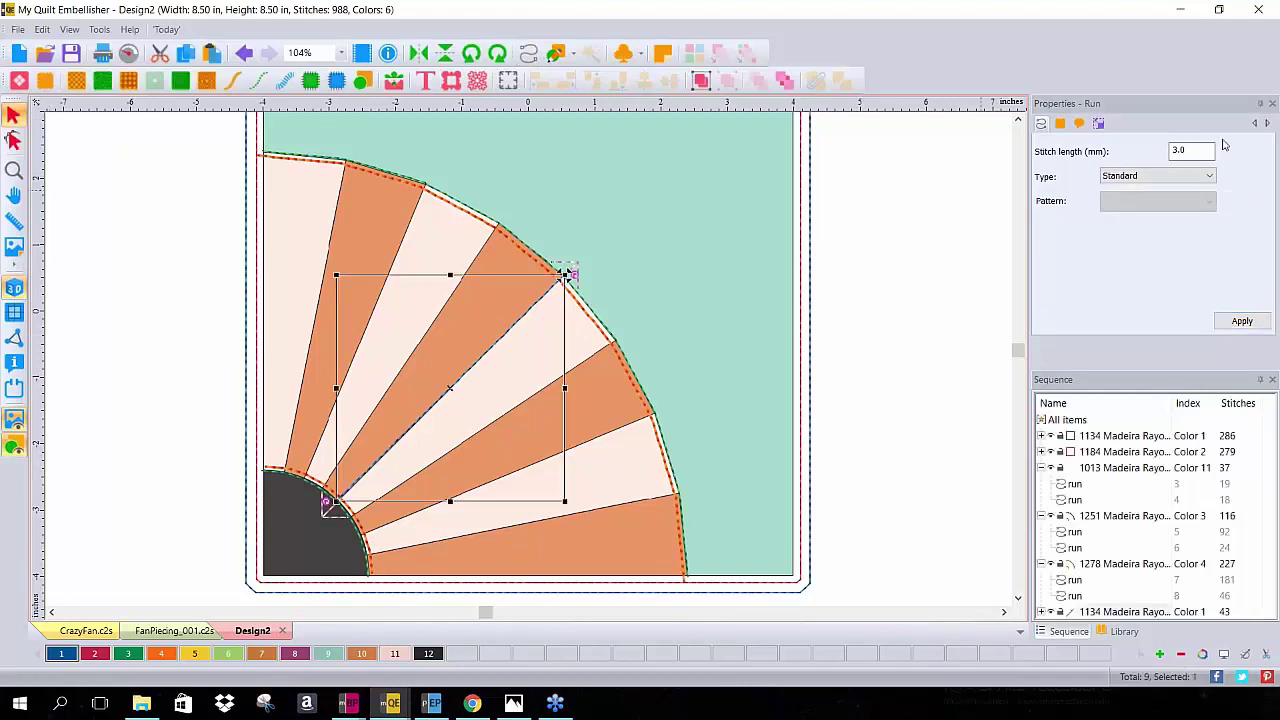
pyautogui.click(1207, 176)
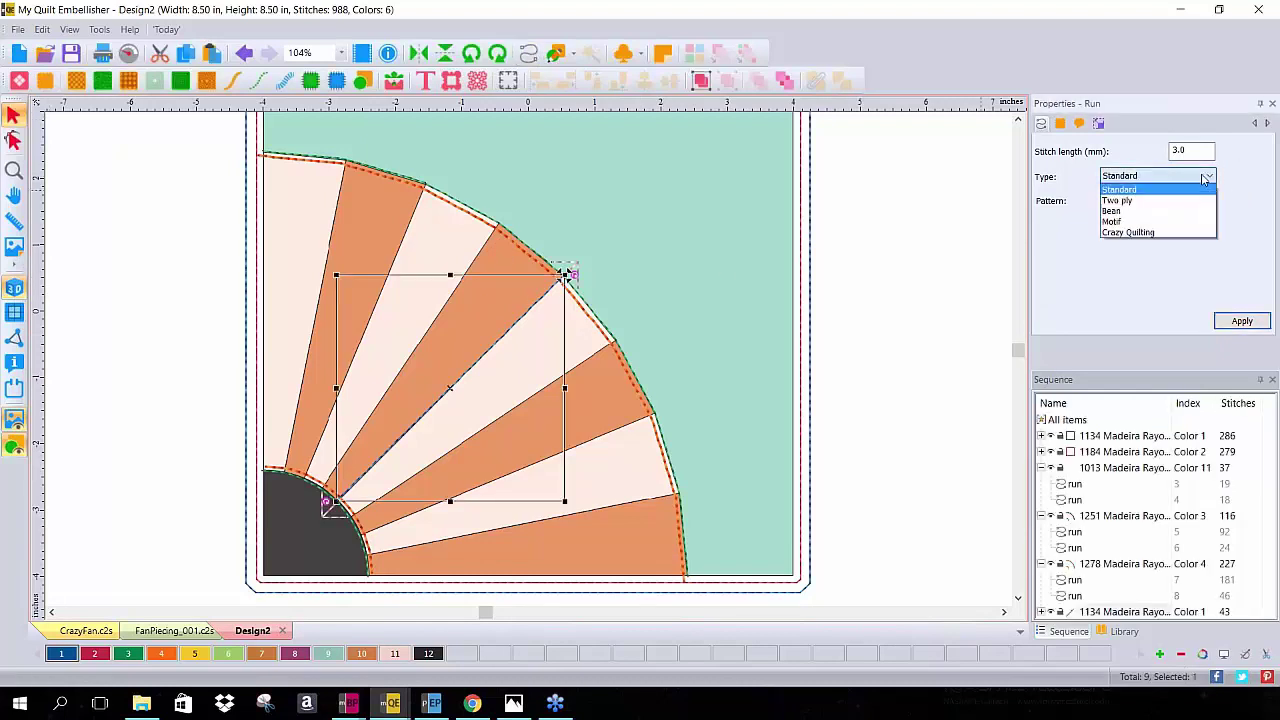
pyautogui.click(1185, 233)
pyautogui.click(1232, 201)
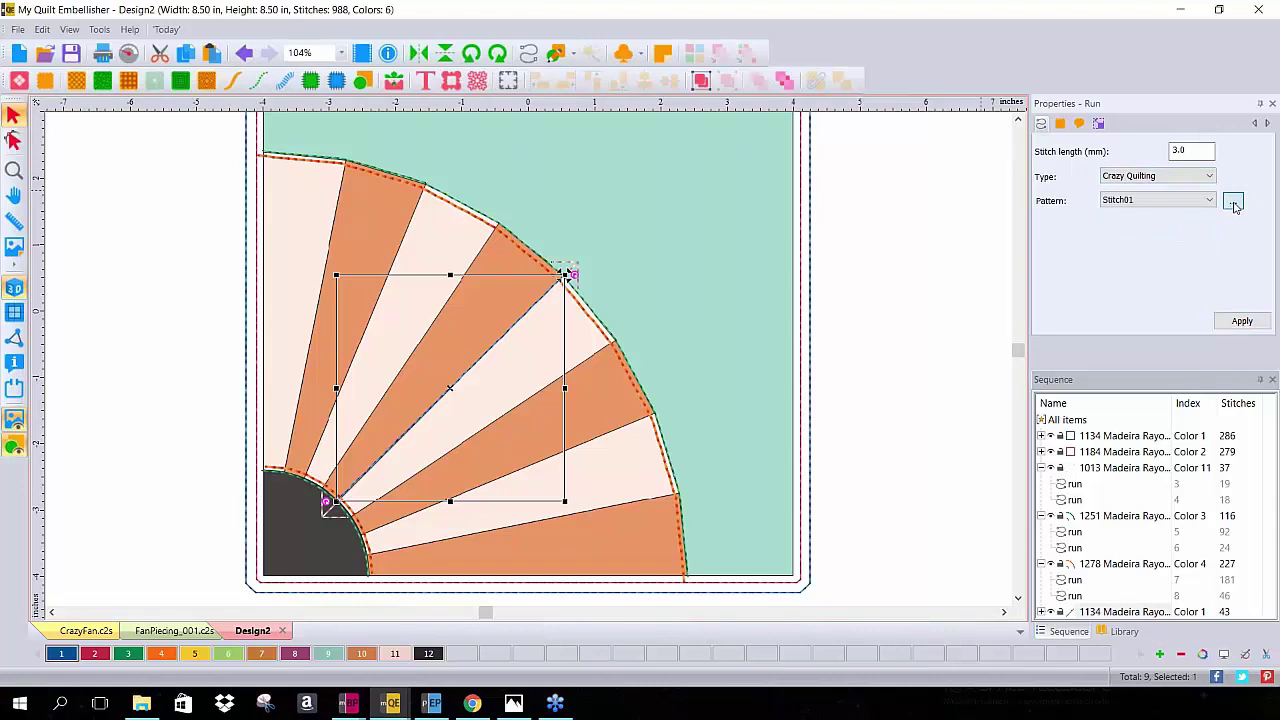
pyautogui.scroll(-3, 780, 405)
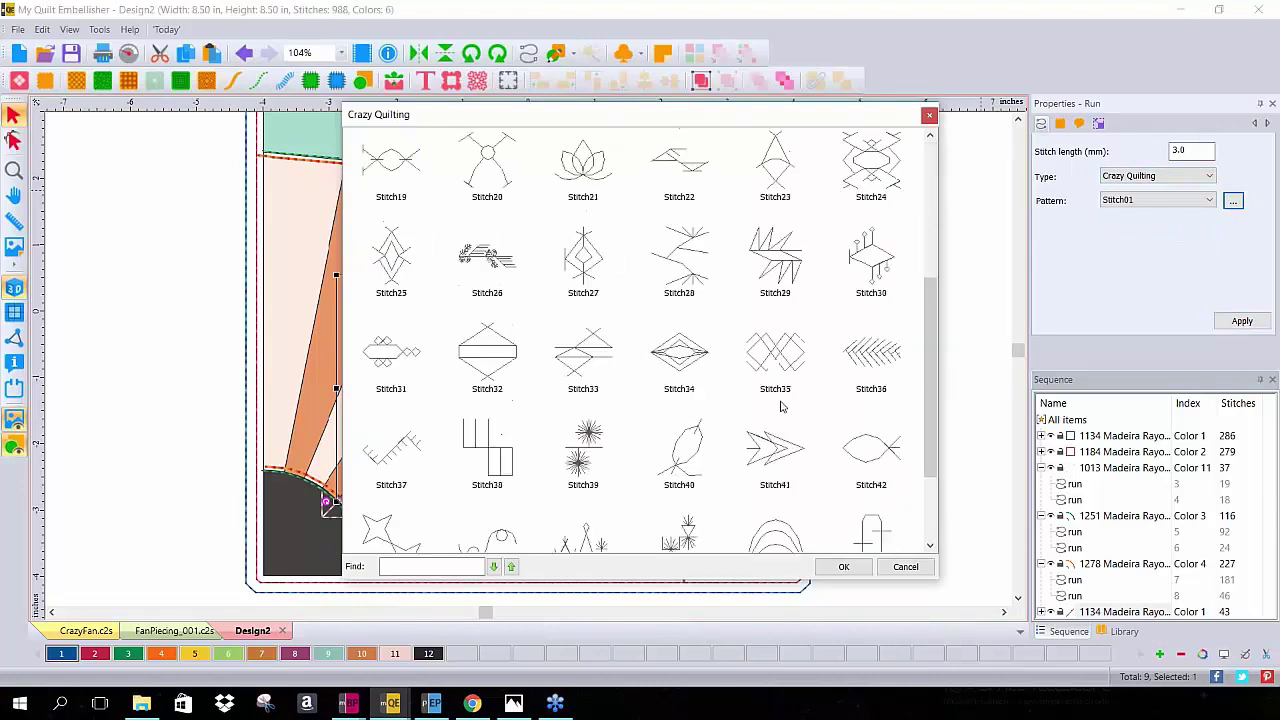
pyautogui.click(765, 460)
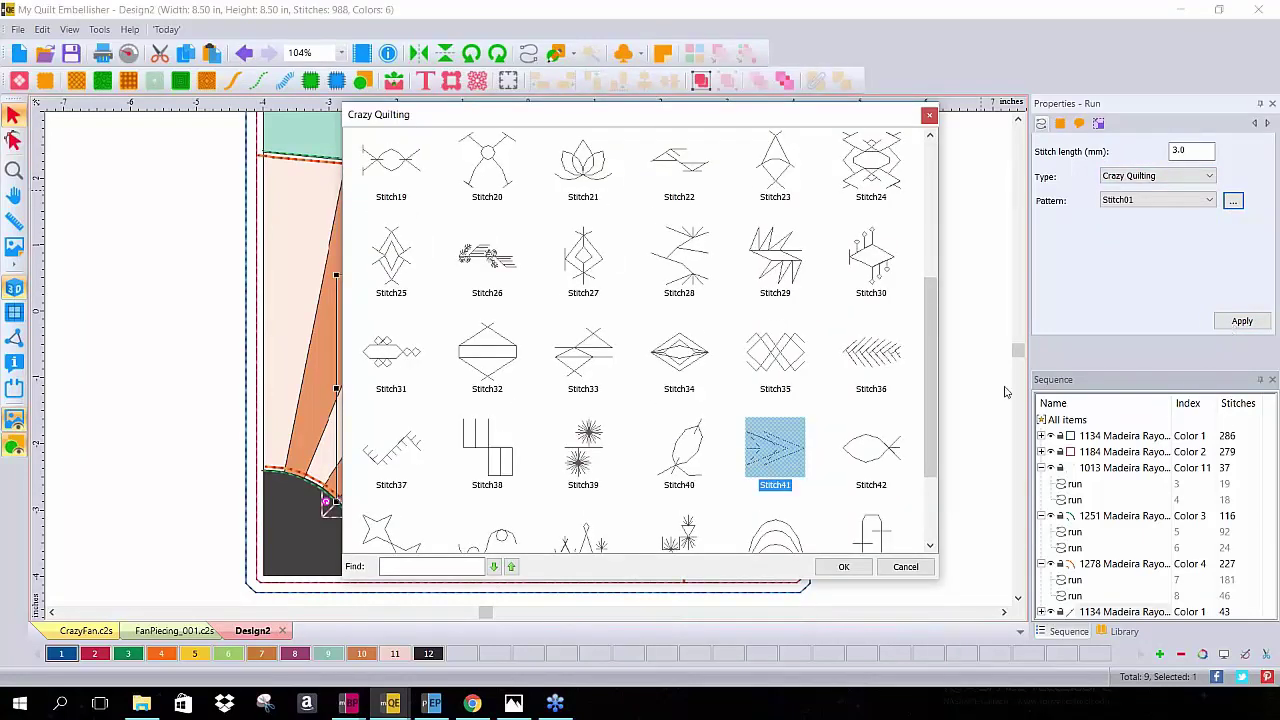
pyautogui.click(840, 562)
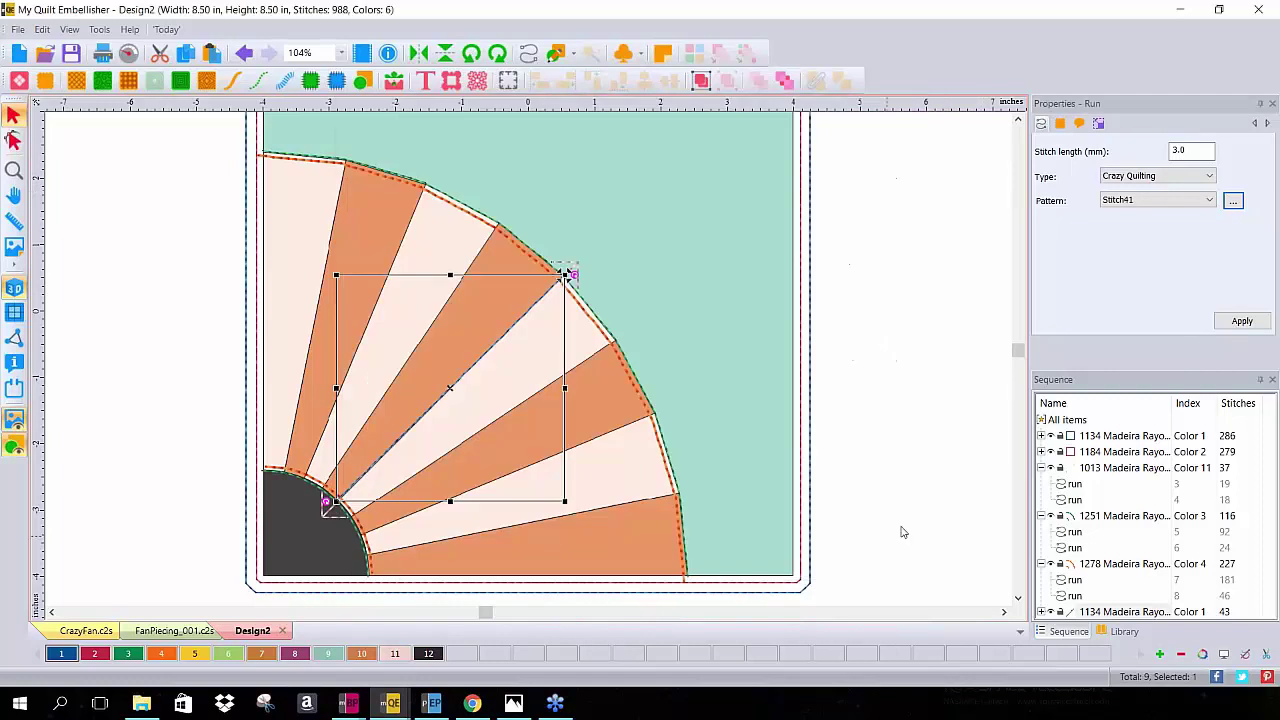
pyautogui.click(1242, 320)
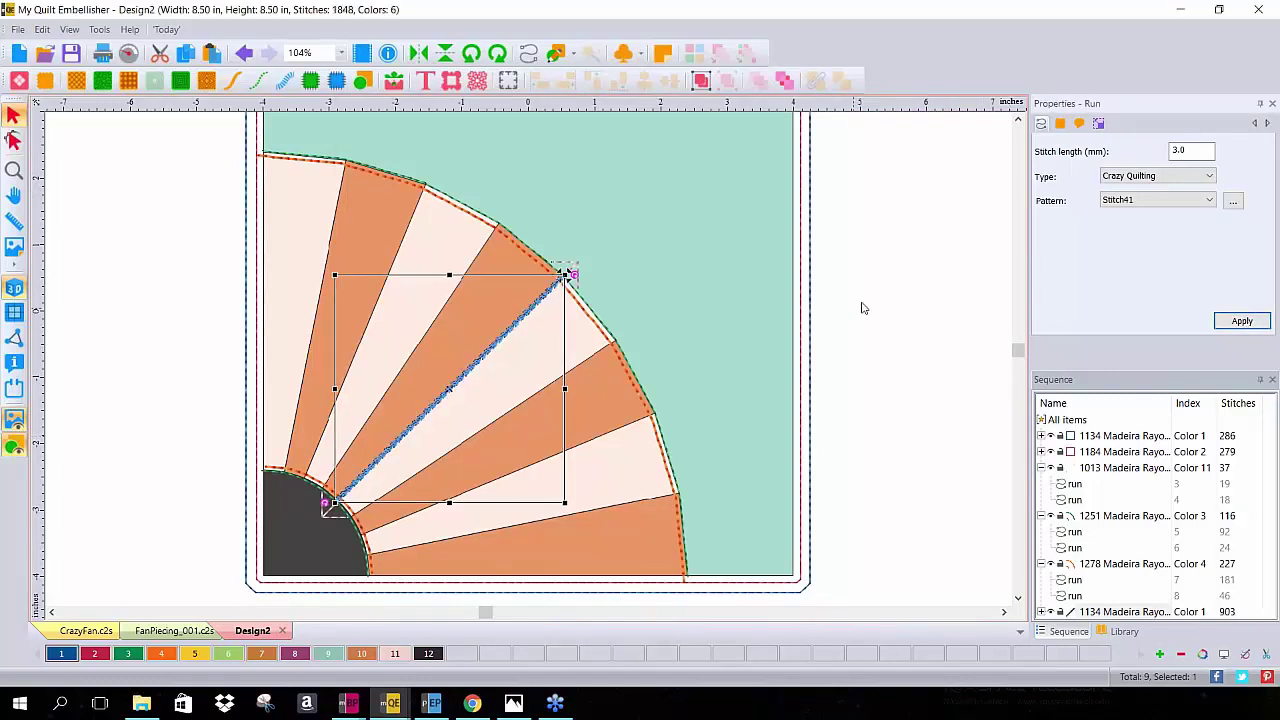
# Try a stitch length of 10 mm on the middle seam's crazy quilting run
pyautogui.scroll(5, 509, 351)
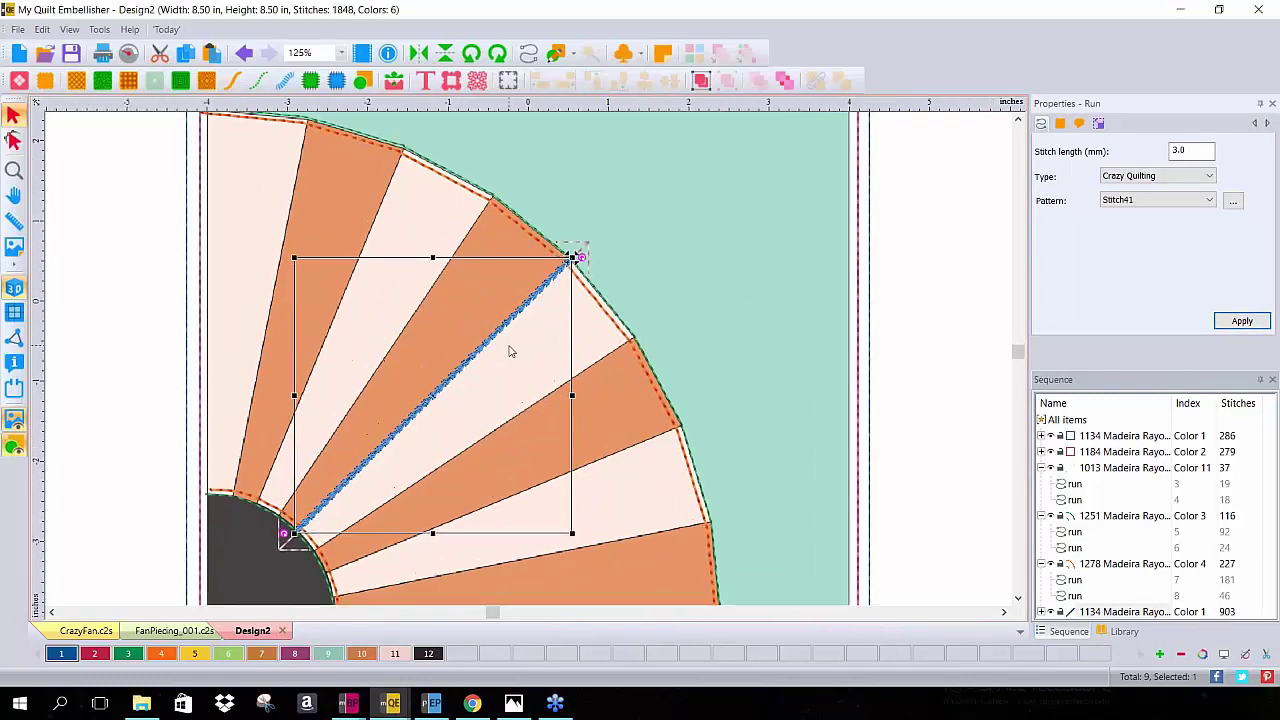
pyautogui.scroll(-4, 509, 351)
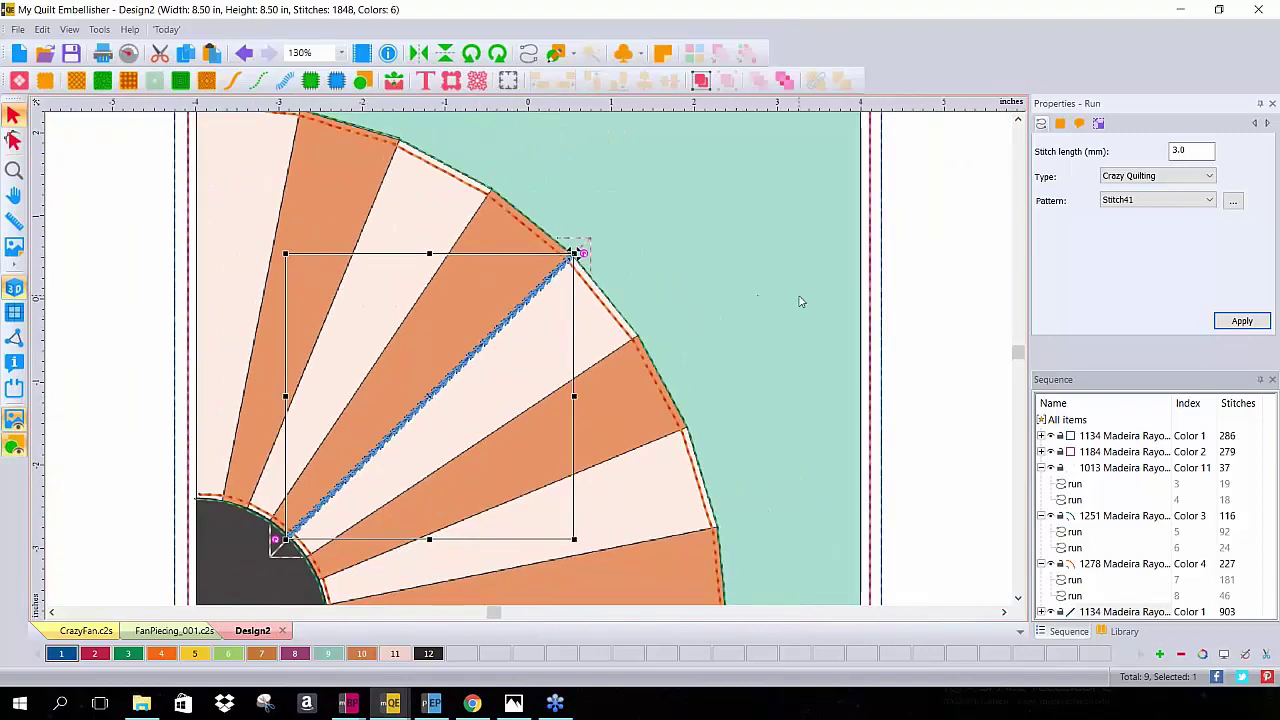
pyautogui.moveTo(1195, 146); pyautogui.dragTo(1141, 142)
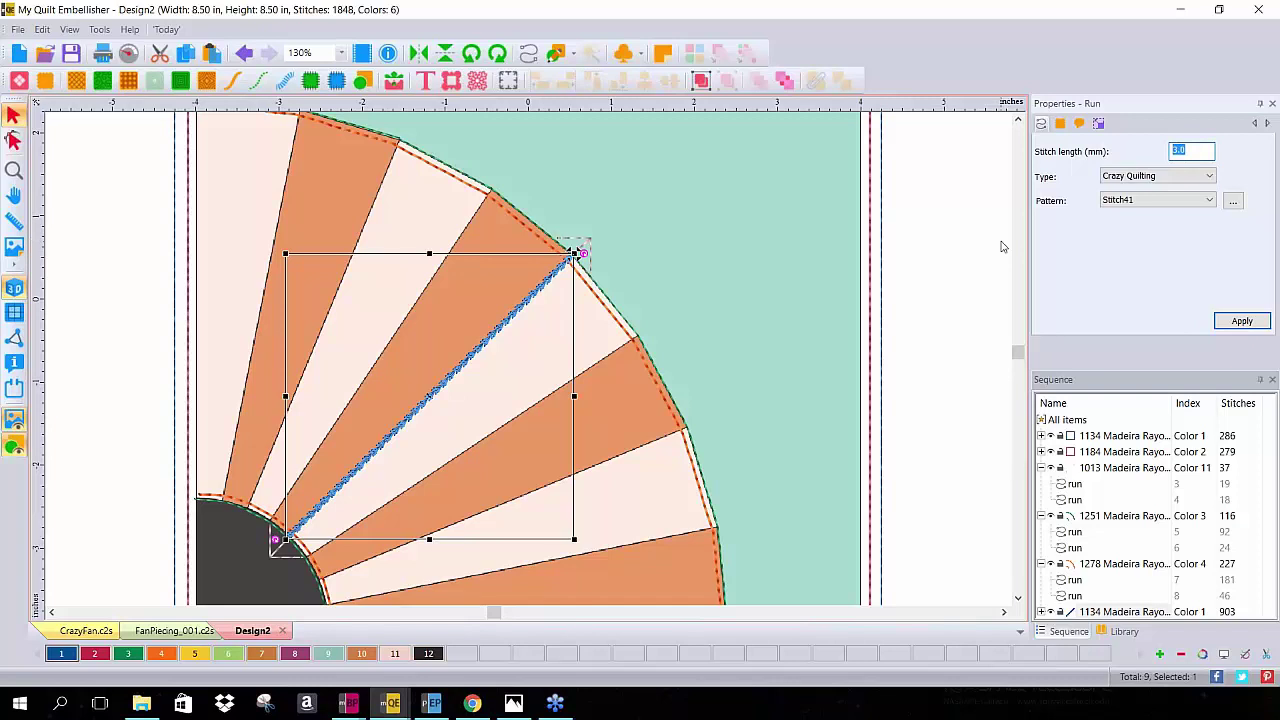
pyautogui.write('10')
pyautogui.click(1241, 321)
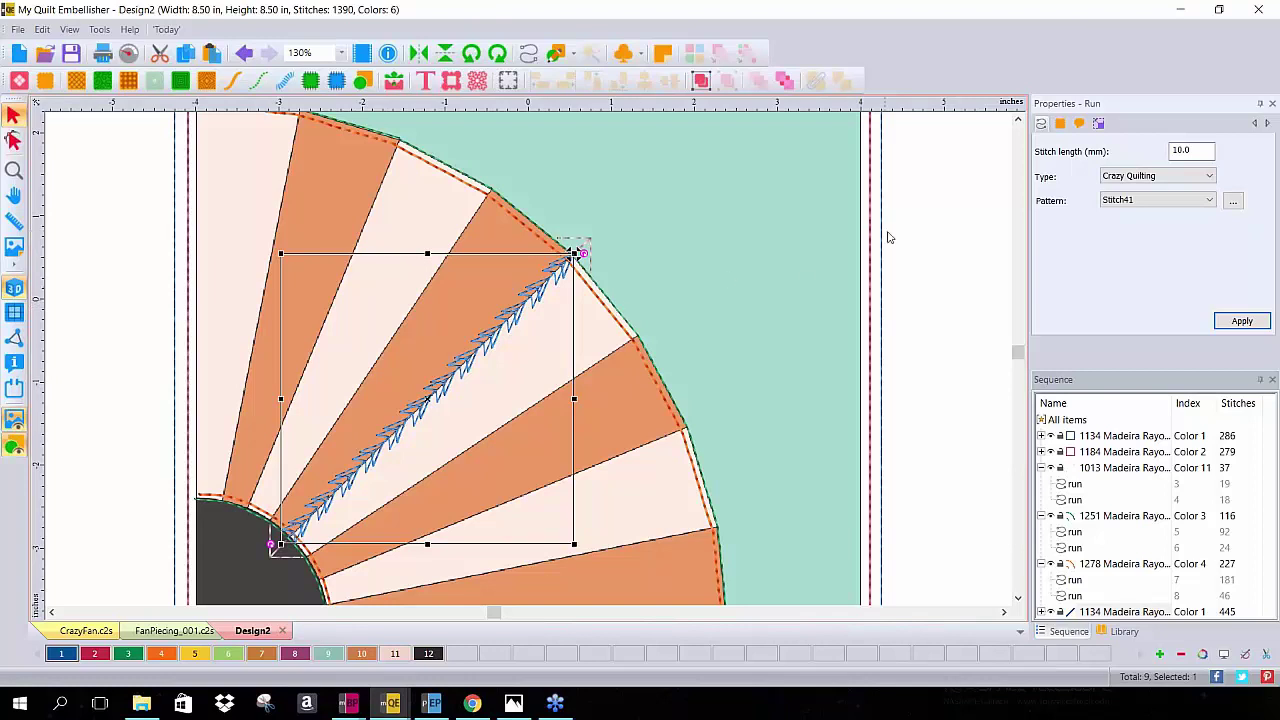
pyautogui.click(976, 214)
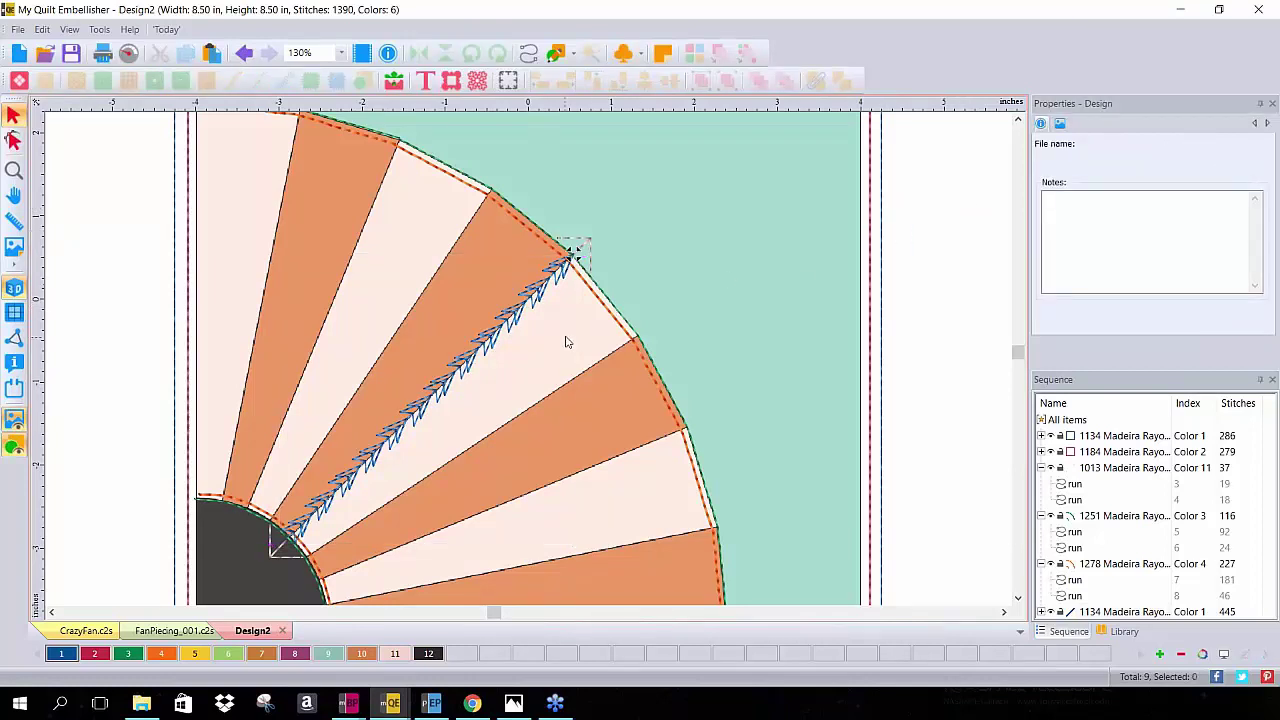
# Reselect the middle seam's crazy quilting run and try a stitch length of 8 mm
pyautogui.click(550, 297)
pyautogui.doubleClick(1197, 150)
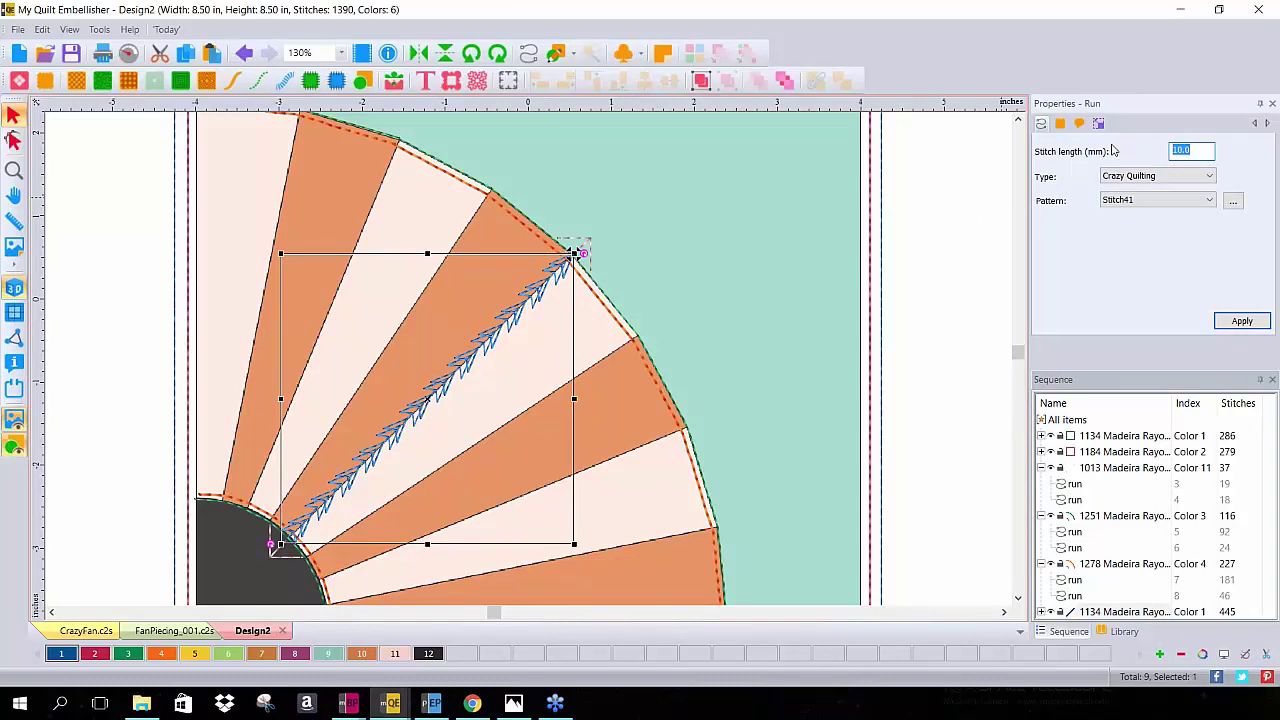
pyautogui.write('8')
pyautogui.press('Return')
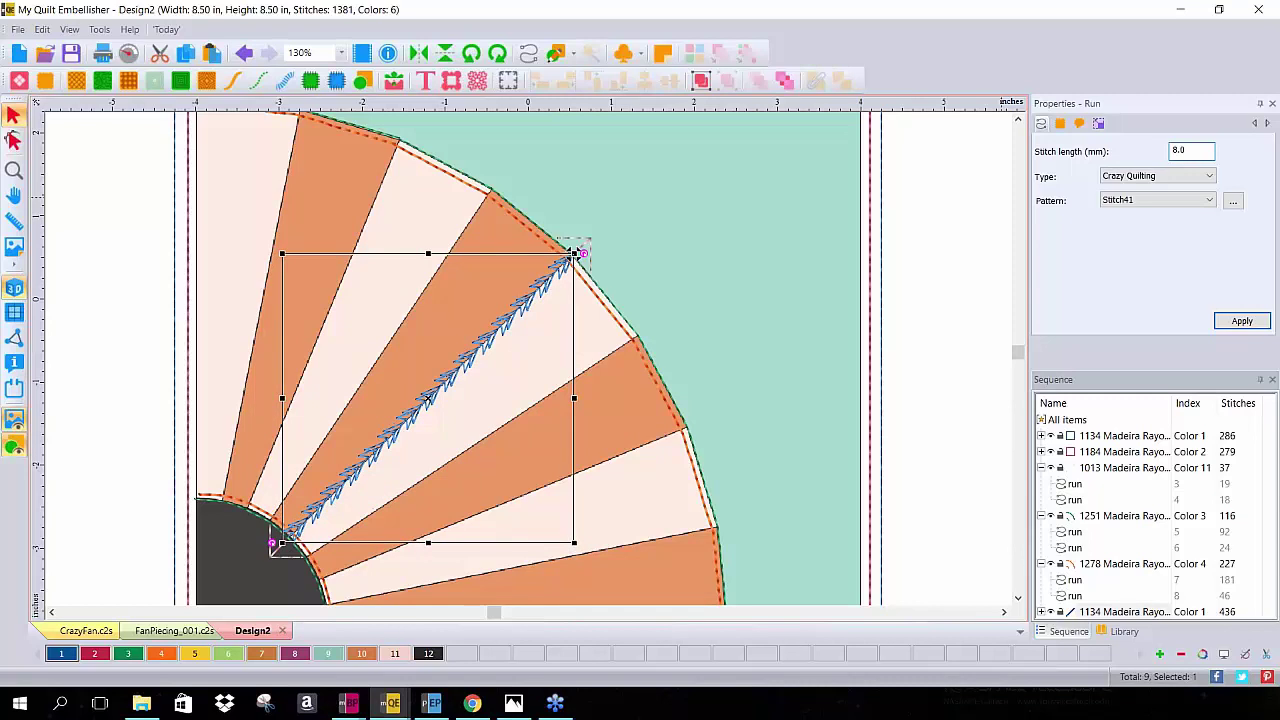
# Set the stitch length of the middle seam's crazy quilting run to 25 mm and deselect it
pyautogui.doubleClick(1200, 149)
pyautogui.write('25')
pyautogui.press('Return')
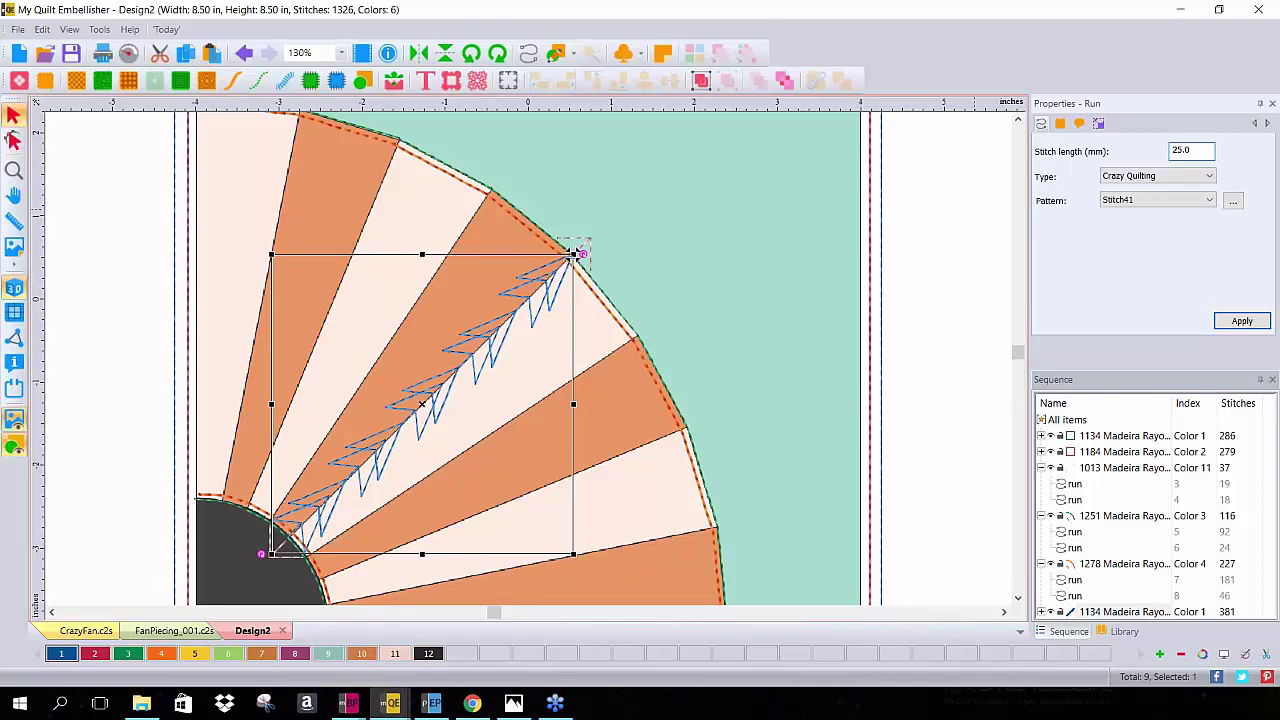
pyautogui.click(951, 283)
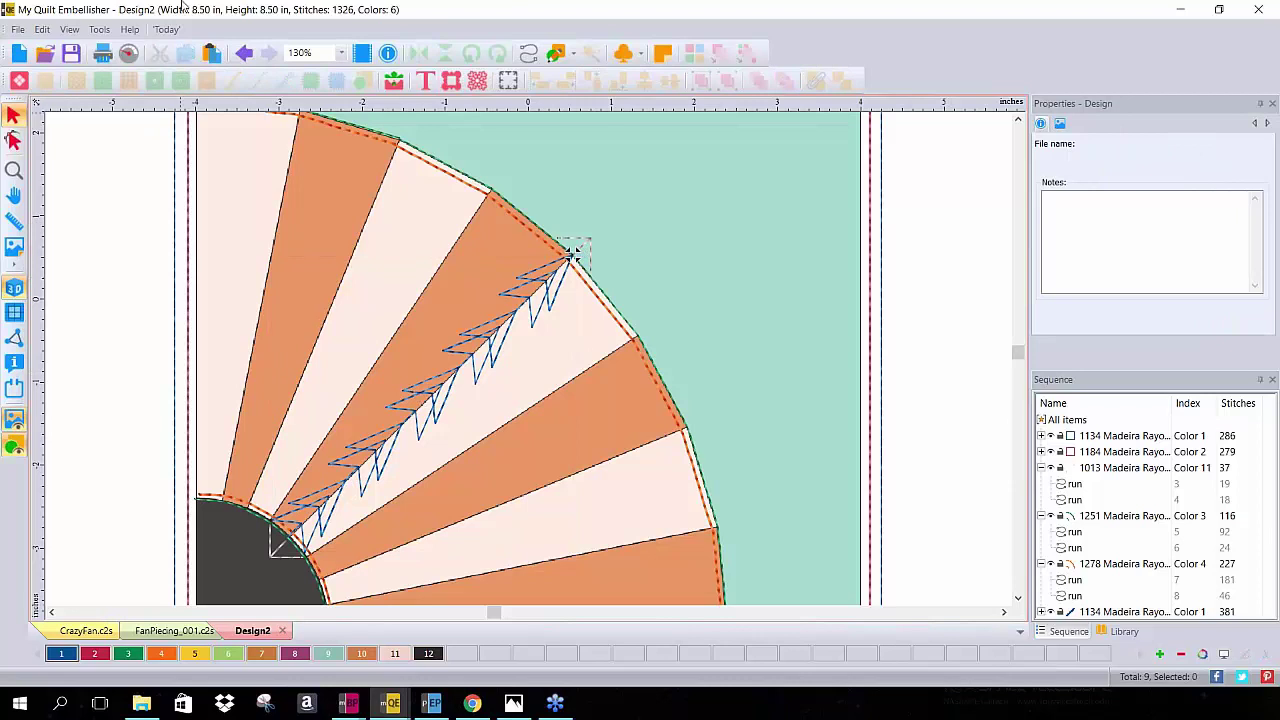
# Draw a second run along the other seam of the orange blade above the middle seam, from inner arc to outer edge
pyautogui.click(530, 54)
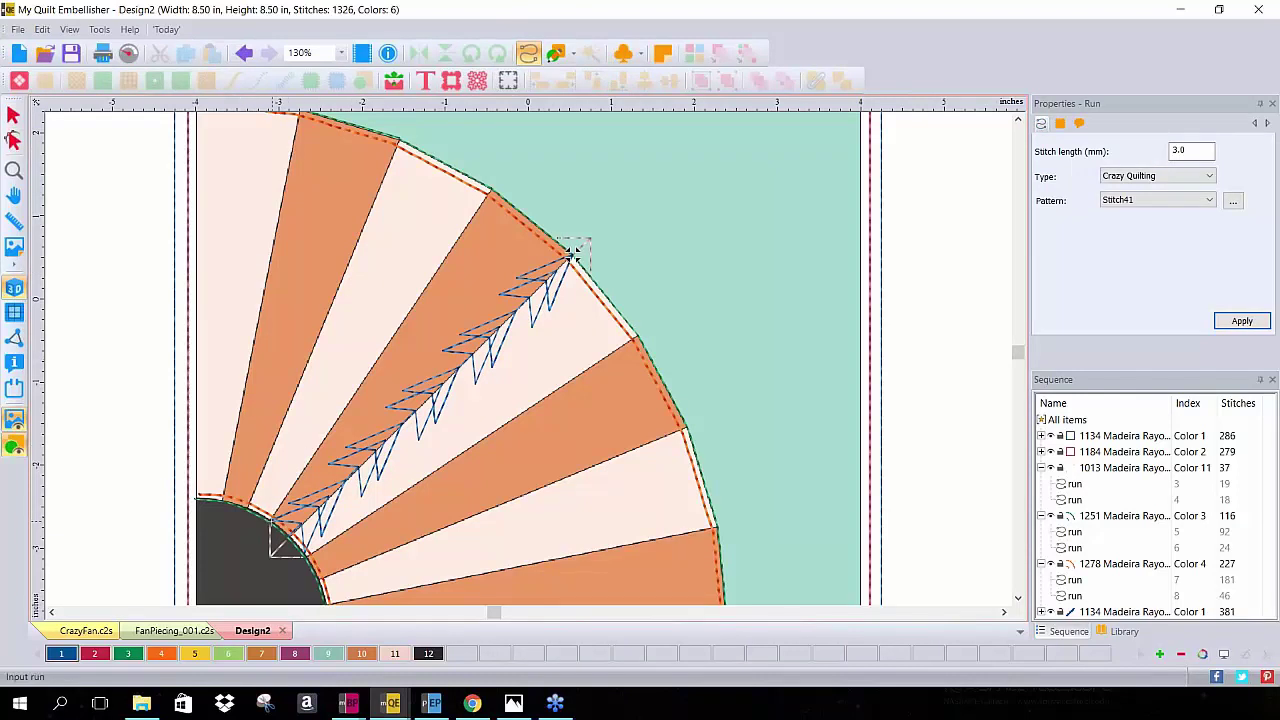
pyautogui.click(270, 518)
pyautogui.click(492, 190)
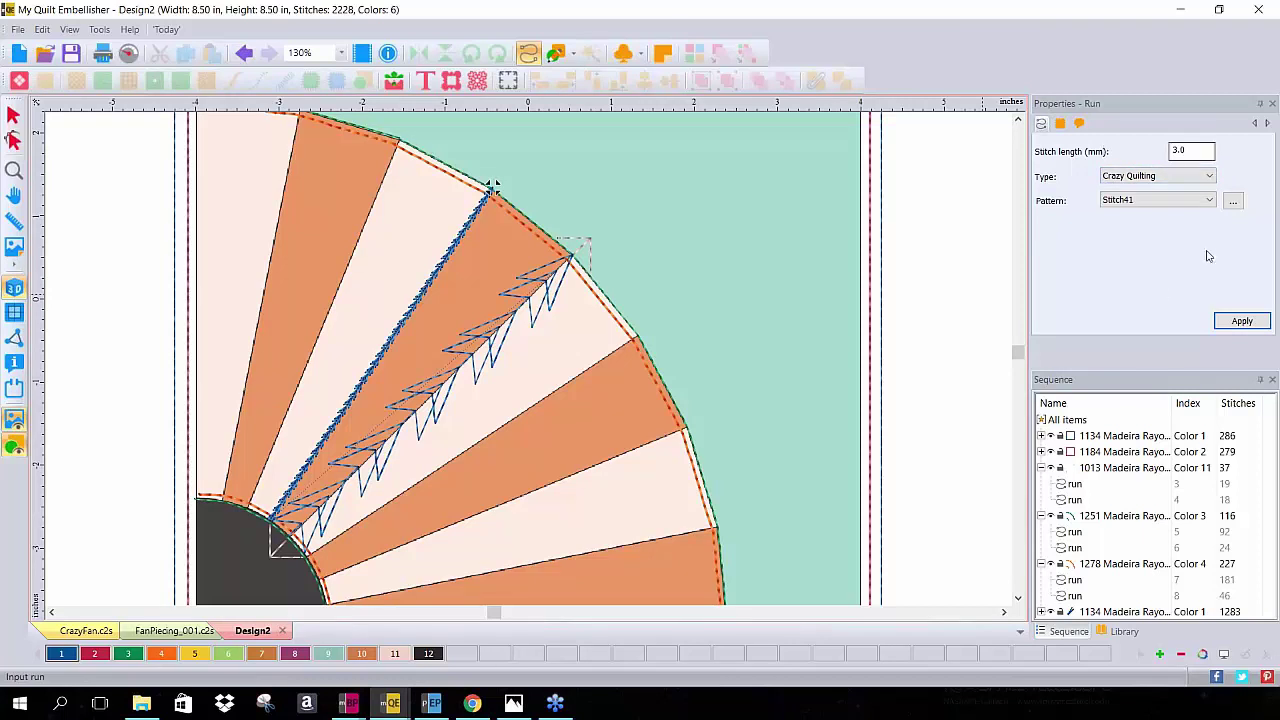
# Change the Run tool's Crazy Quilting pattern to Stitch26 and apply it
pyautogui.click(1233, 201)
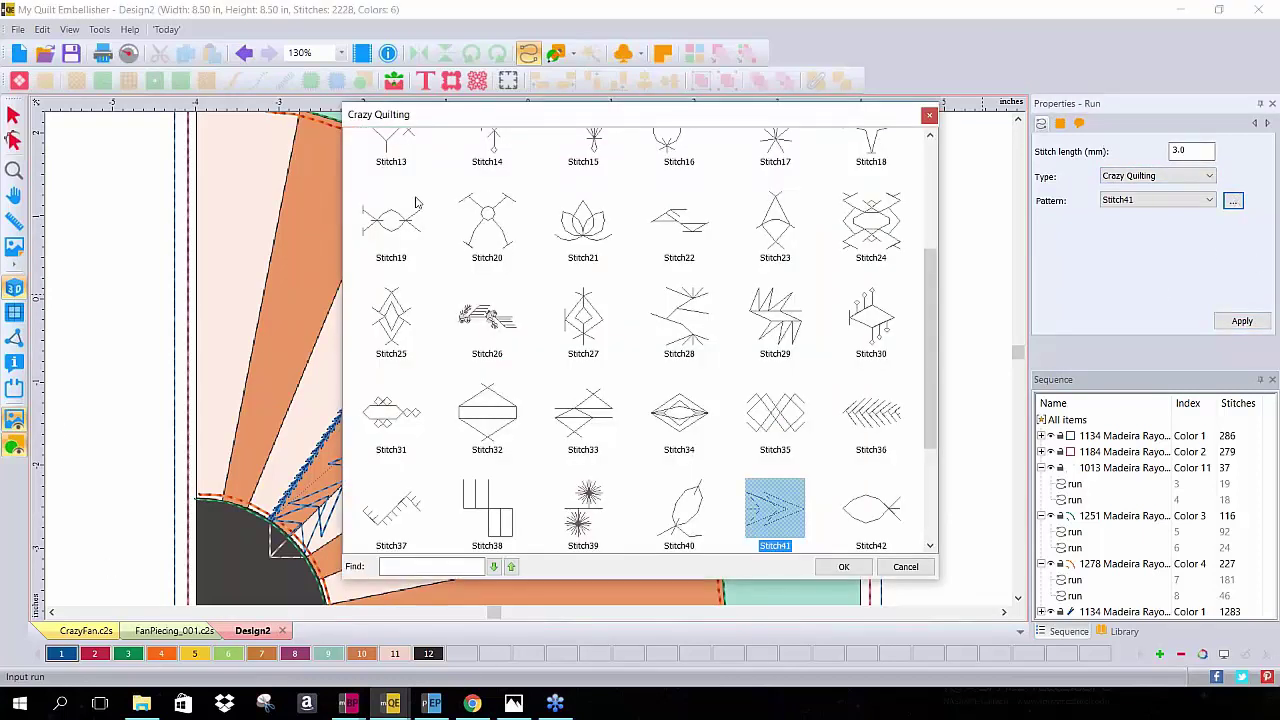
pyautogui.click(480, 316)
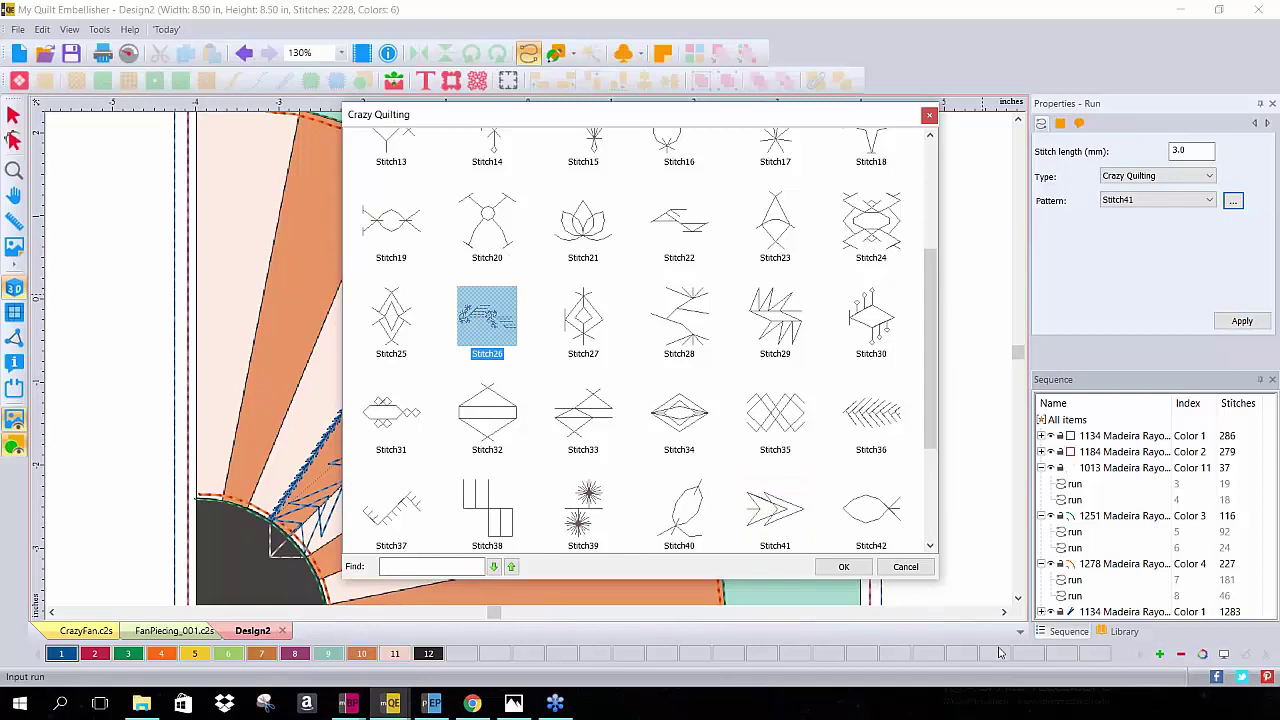
pyautogui.click(844, 566)
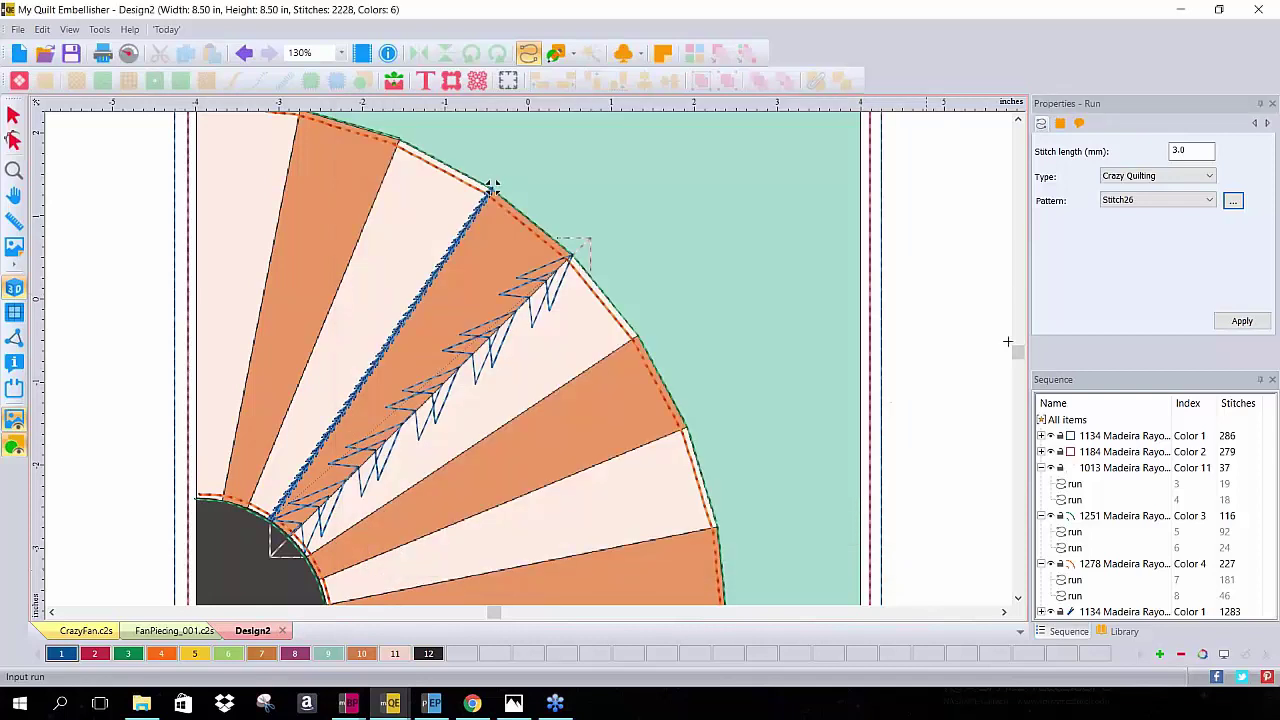
pyautogui.click(1250, 325)
# Select the run along the upper seam of the middle orange blade and change its Crazy Quilting pattern to Stitch26
pyautogui.click(13, 115)
pyautogui.click(492, 187)
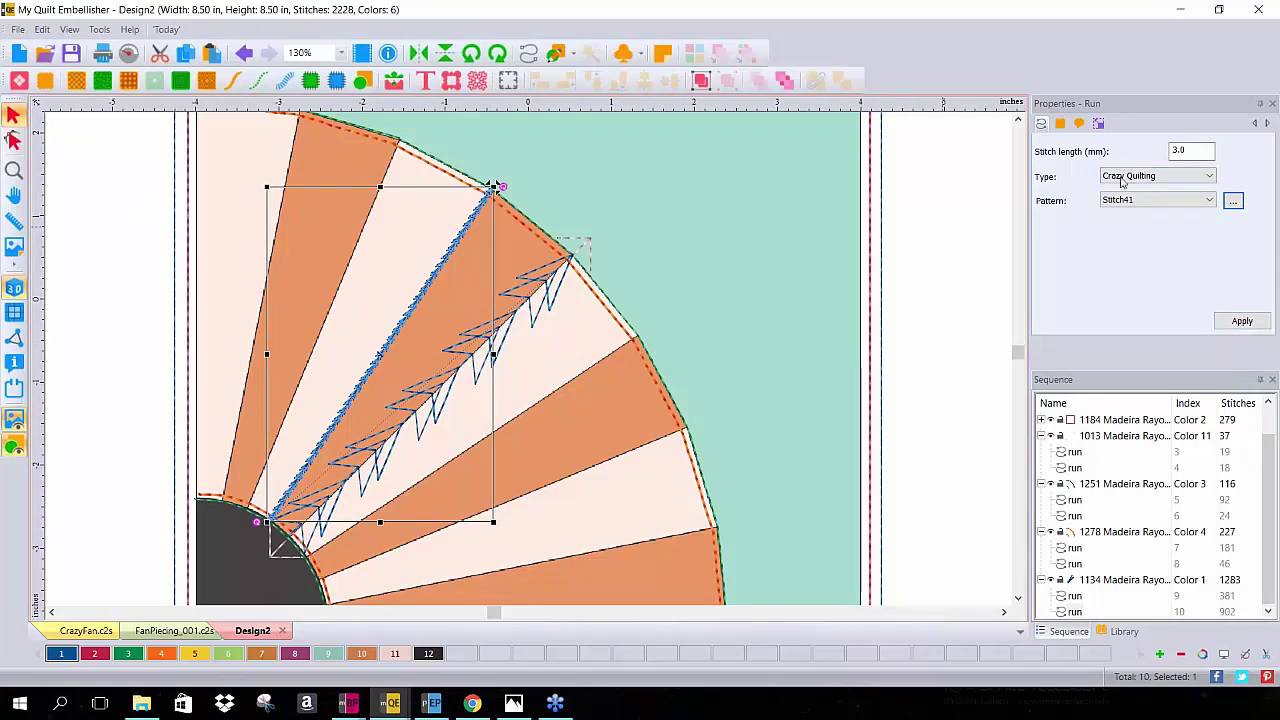
pyautogui.click(1232, 200)
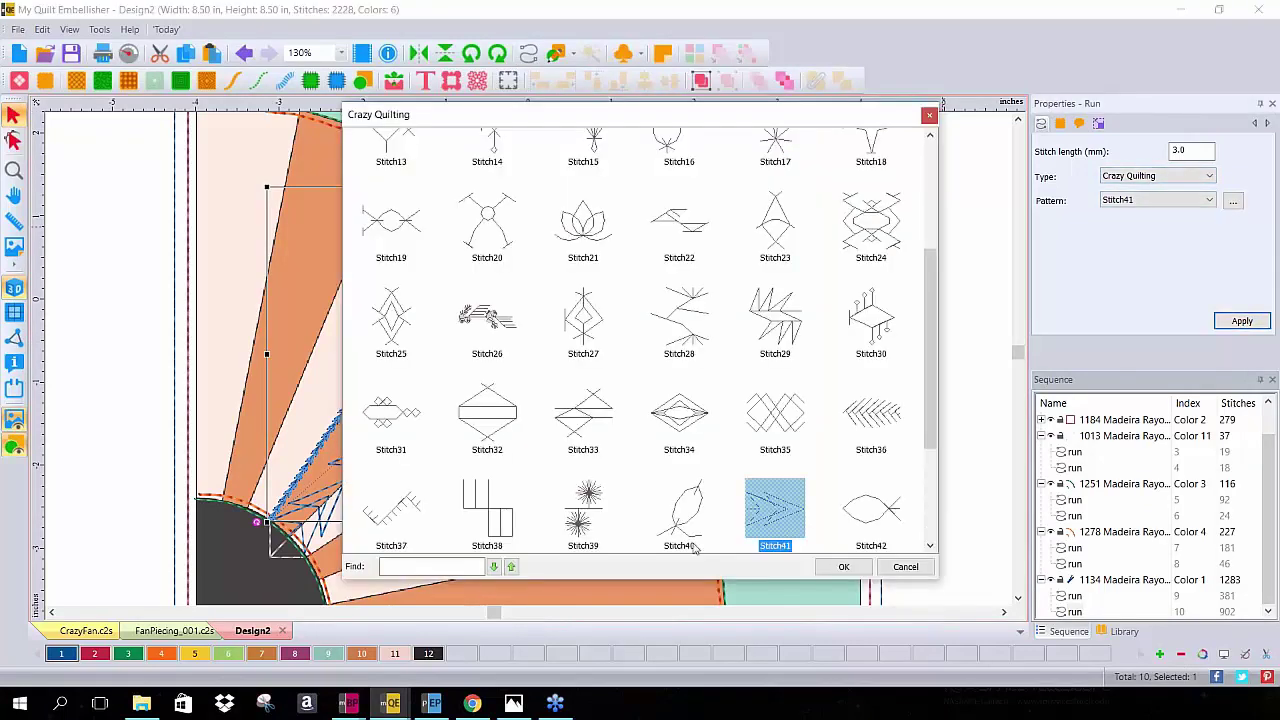
pyautogui.scroll(-1, 613, 400)
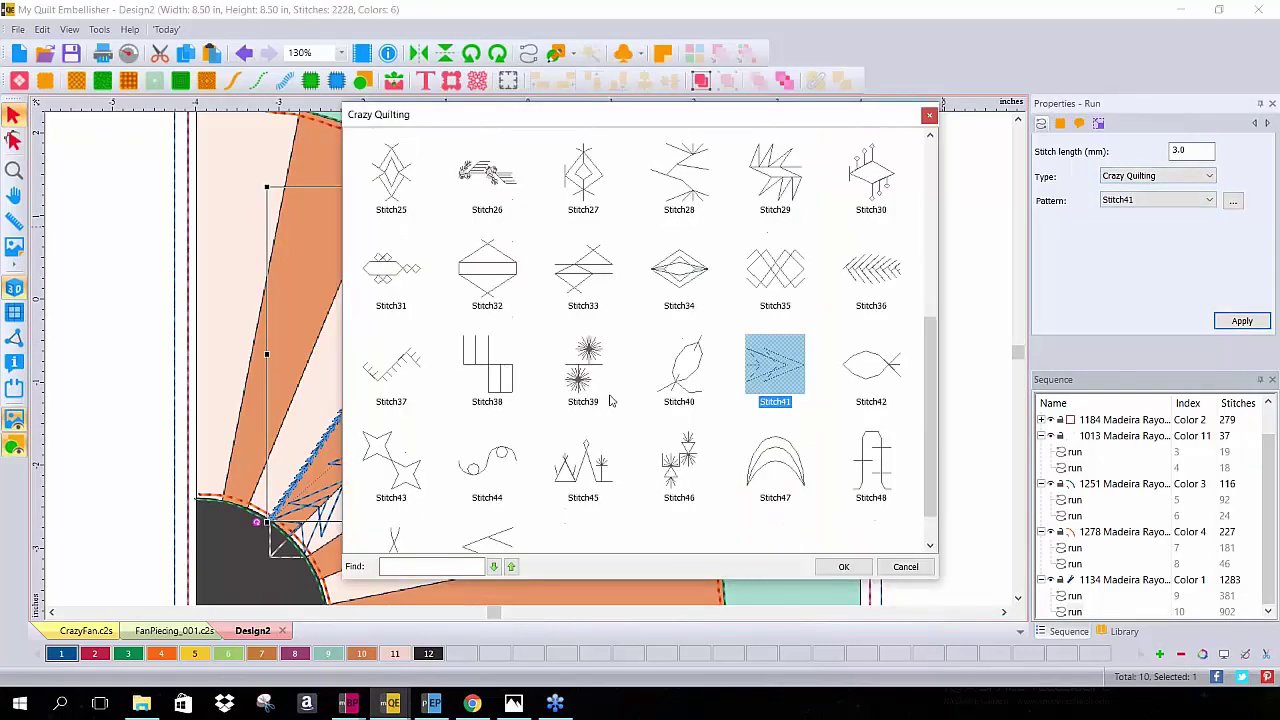
pyautogui.scroll(1, 613, 400)
pyautogui.scroll(2, 610, 400)
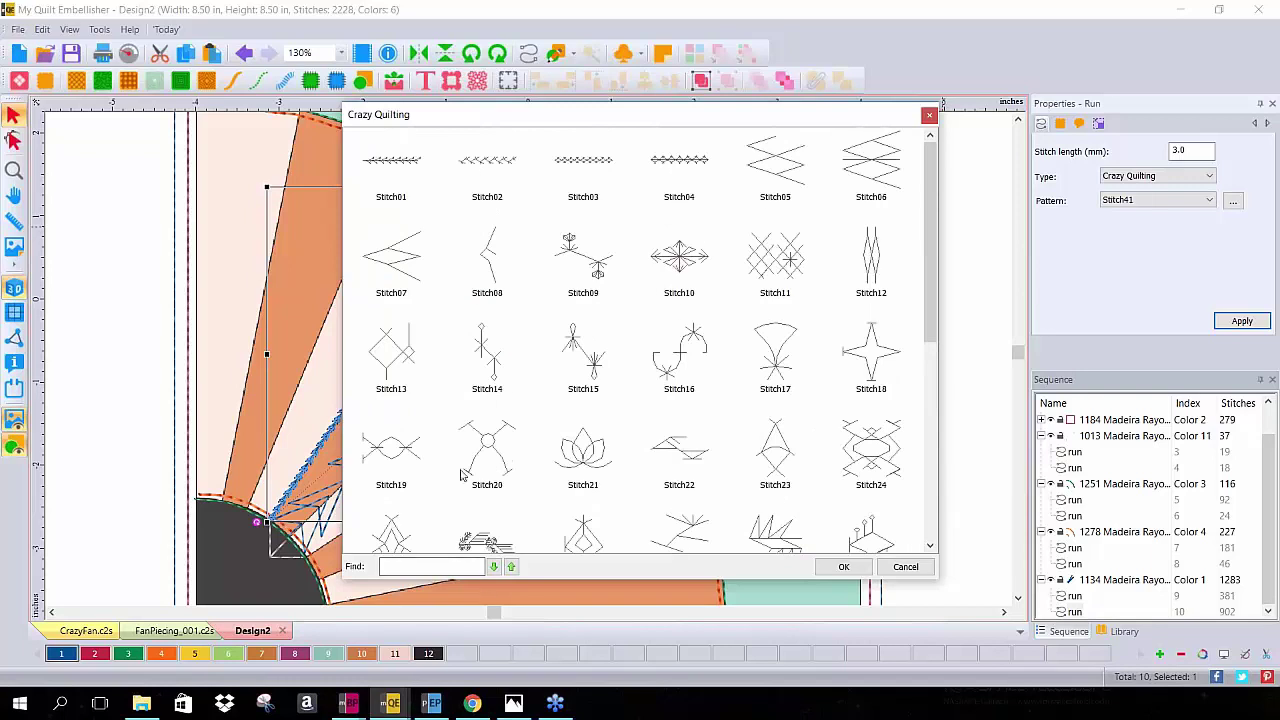
pyautogui.click(478, 537)
pyautogui.click(843, 566)
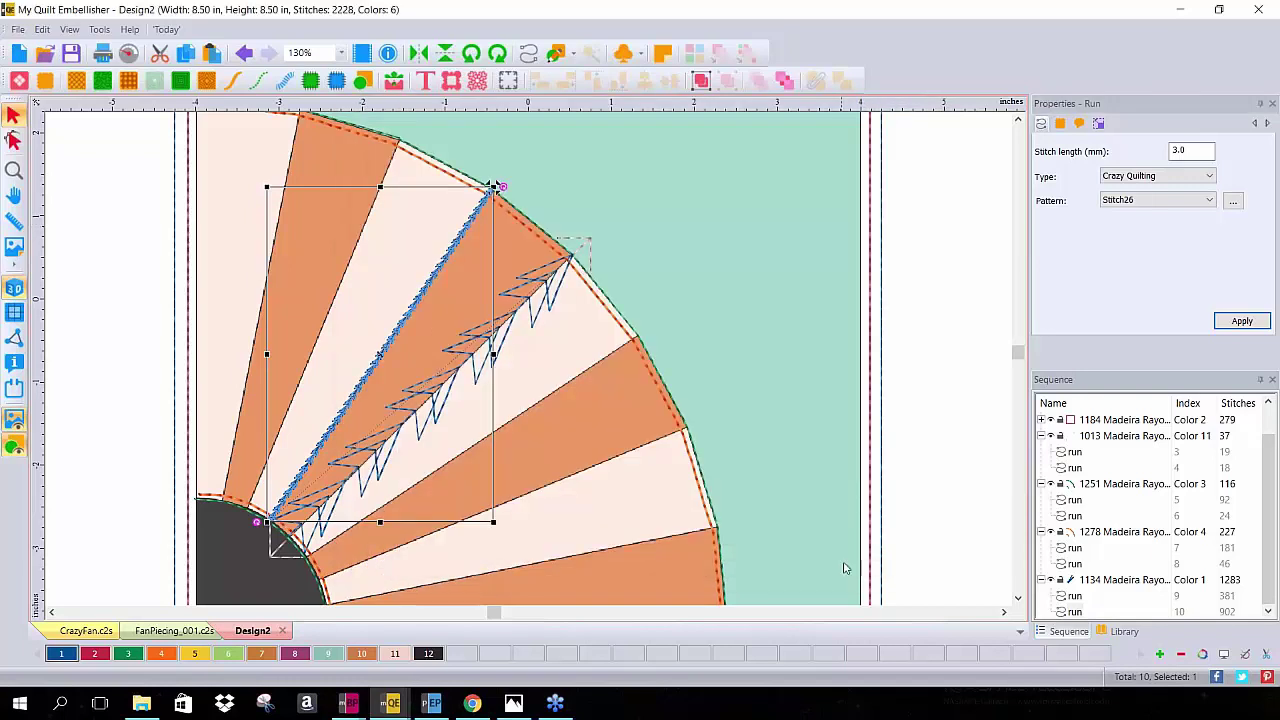
# Try stitch lengths of 10 mm and 20 mm on the Stitch26 run and deselect it
pyautogui.doubleClick(1192, 150)
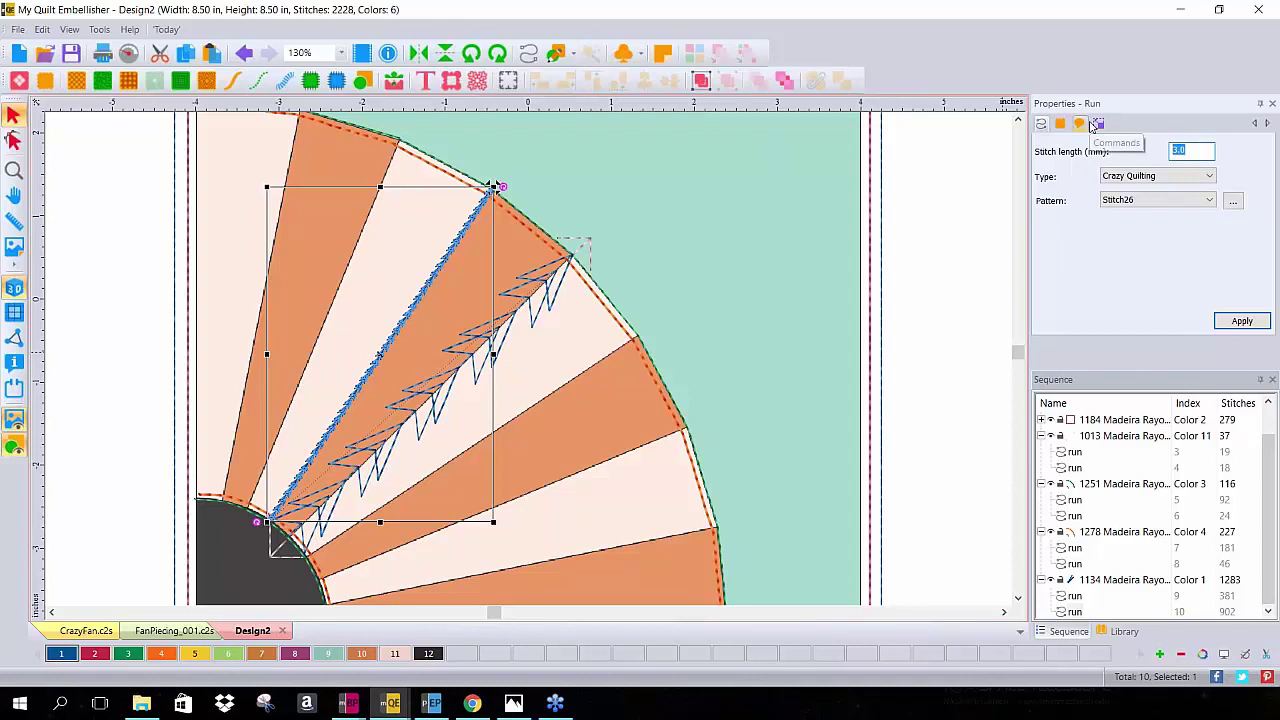
pyautogui.write('10')
pyautogui.click(1240, 325)
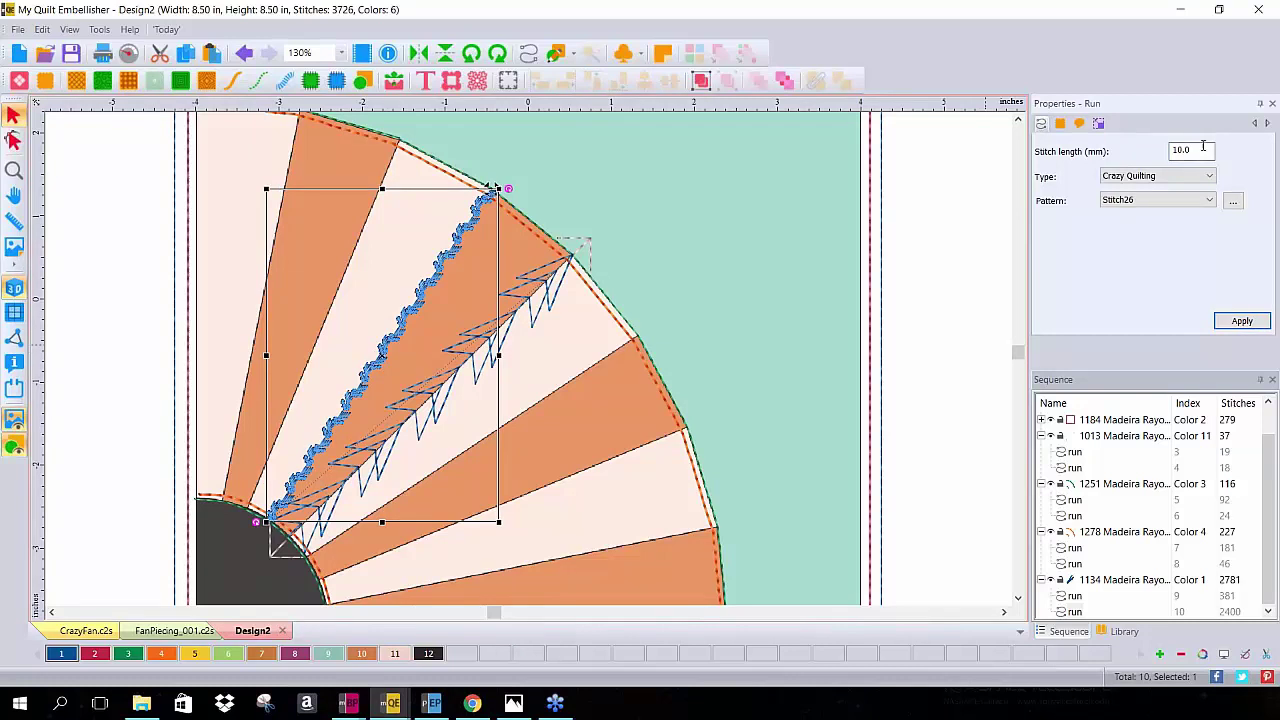
pyautogui.moveTo(1203, 151); pyautogui.dragTo(1063, 146)
pyautogui.write('20')
pyautogui.press('Return')
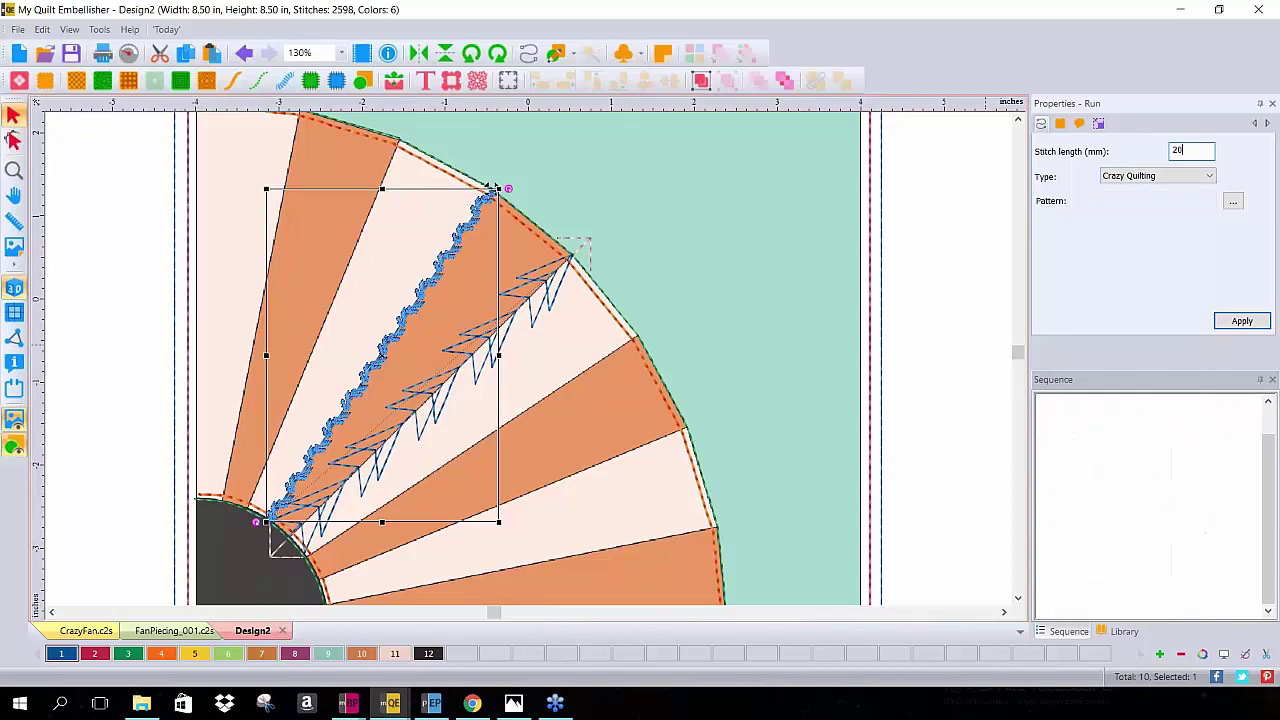
pyautogui.click(663, 198)
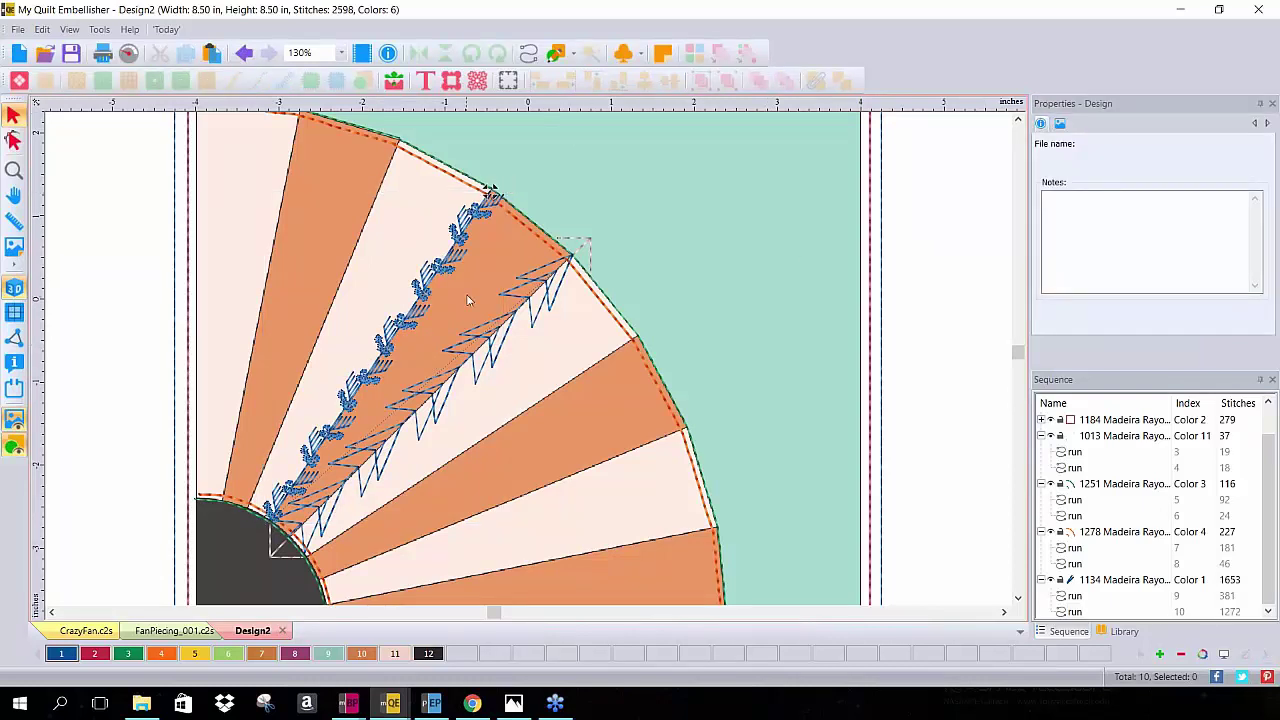
# Reselect the Stitch26 run and try a stitch length of 30 mm
pyautogui.click(492, 192)
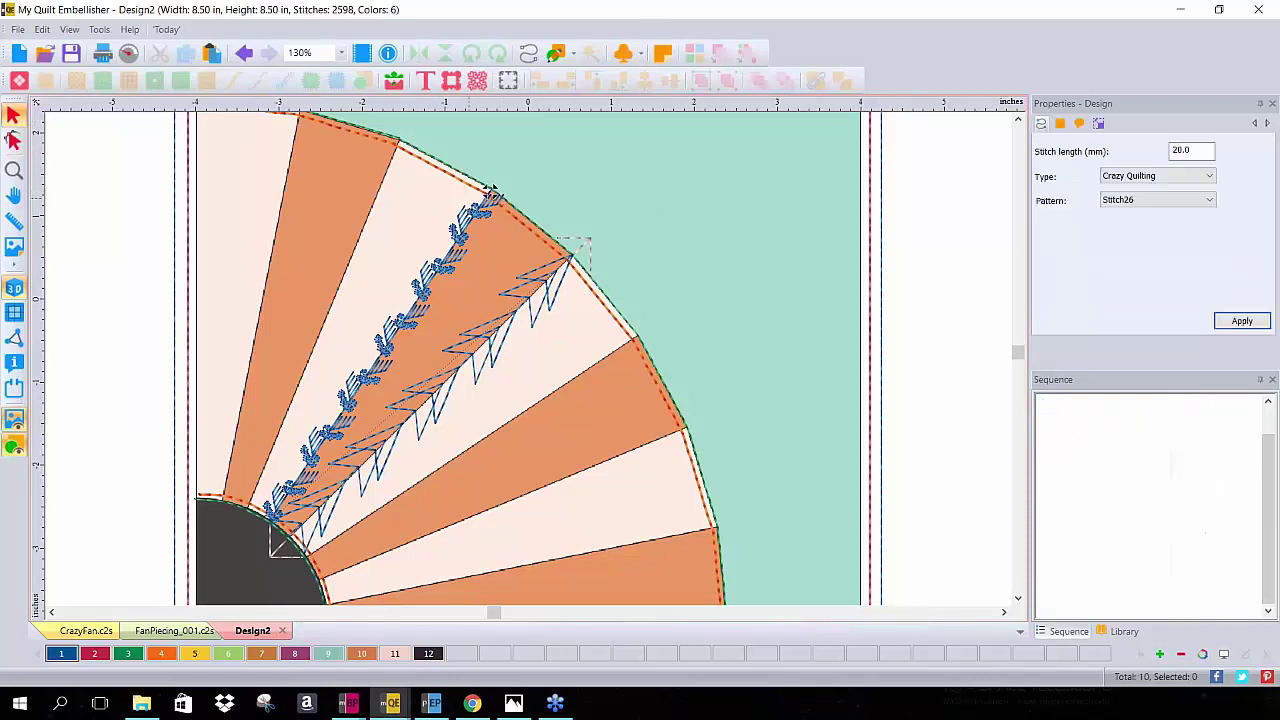
pyautogui.doubleClick(1182, 148)
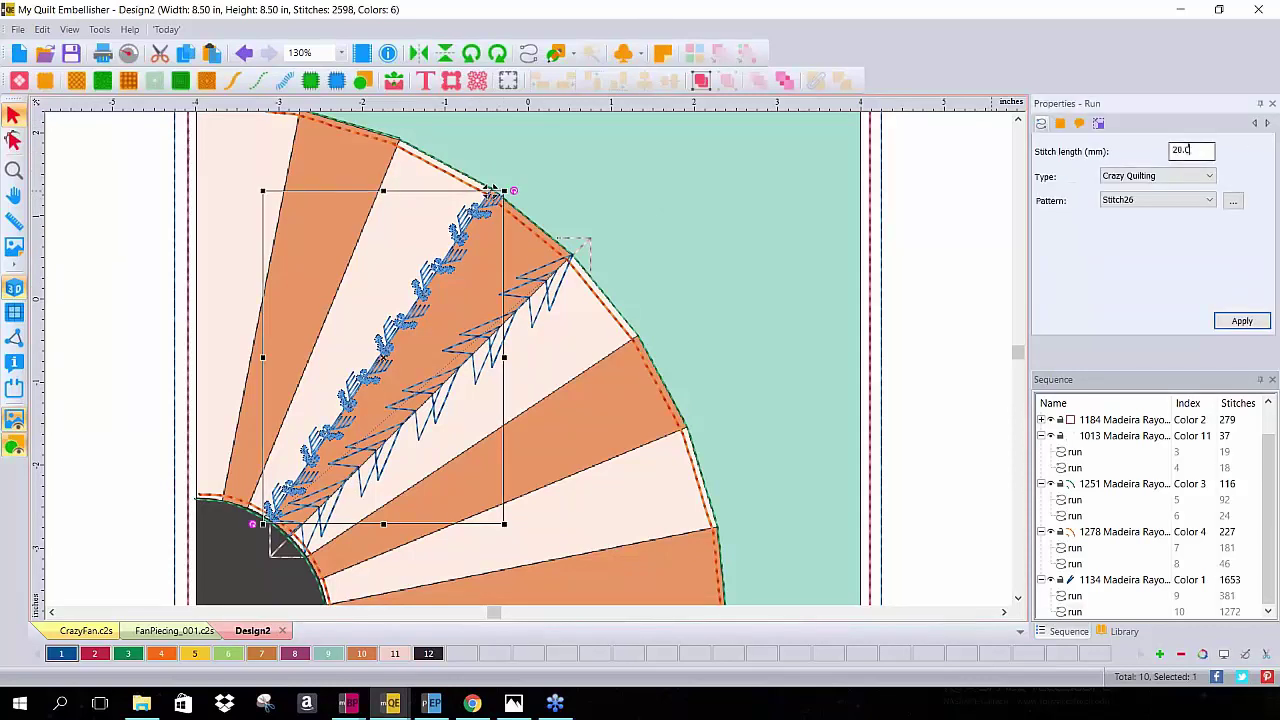
pyautogui.write('30')
pyautogui.press('Return')
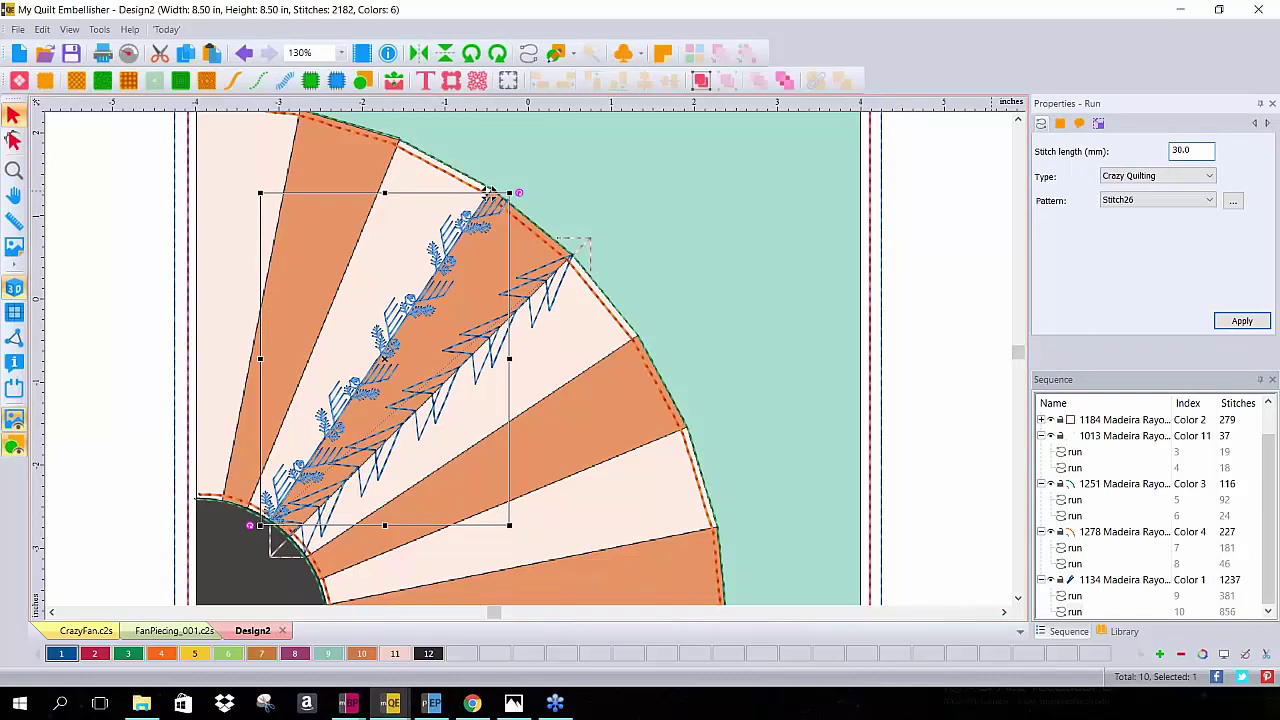
# Set the Stitch26 run's stitch length to 25 mm and deselect it
pyautogui.doubleClick(1202, 150)
pyautogui.write('25')
pyautogui.press('Return')
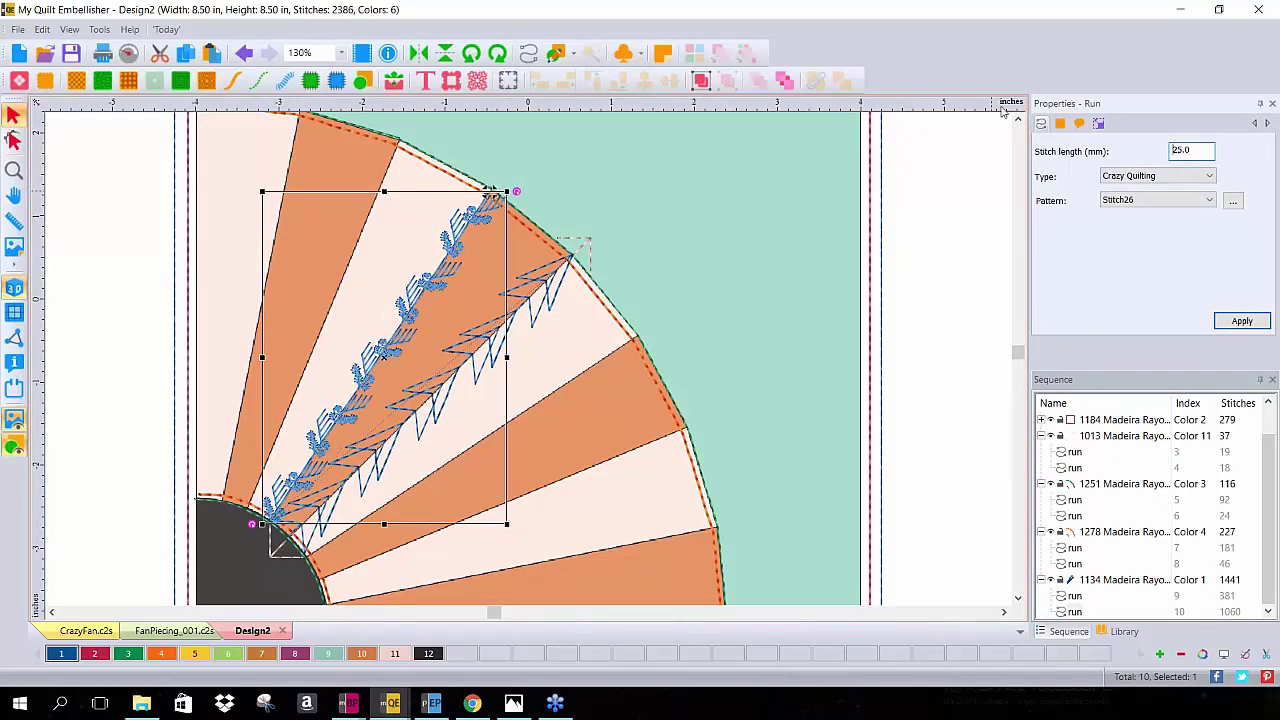
pyautogui.click(986, 237)
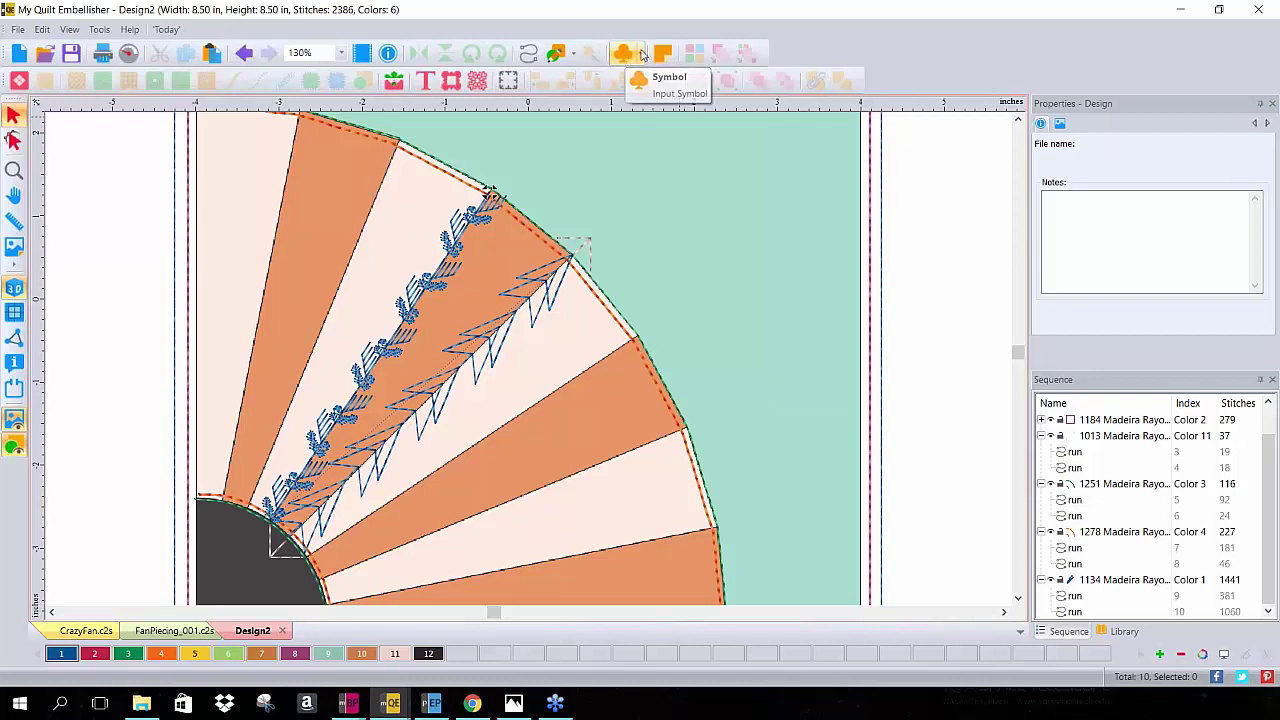
# Choose Stitch36 from the Crazy Quilting patterns as the symbol to place
pyautogui.click(648, 79)
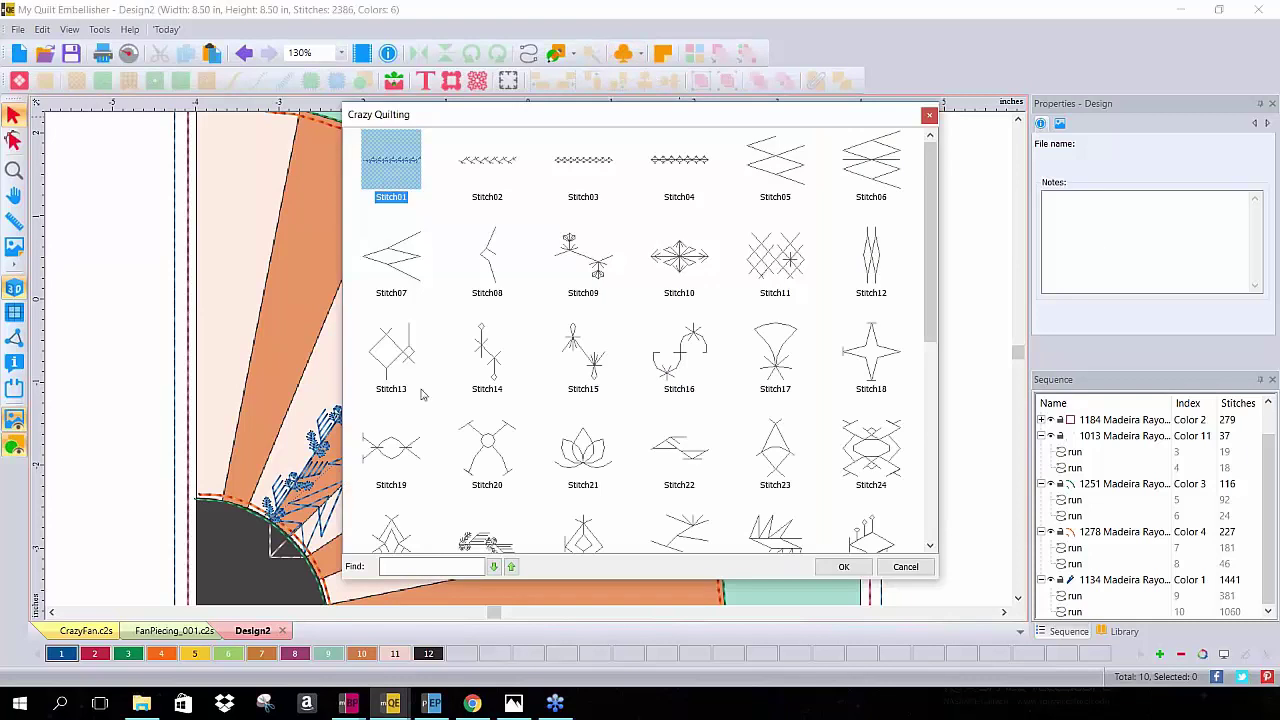
pyautogui.moveTo(931, 172); pyautogui.dragTo(935, 353)
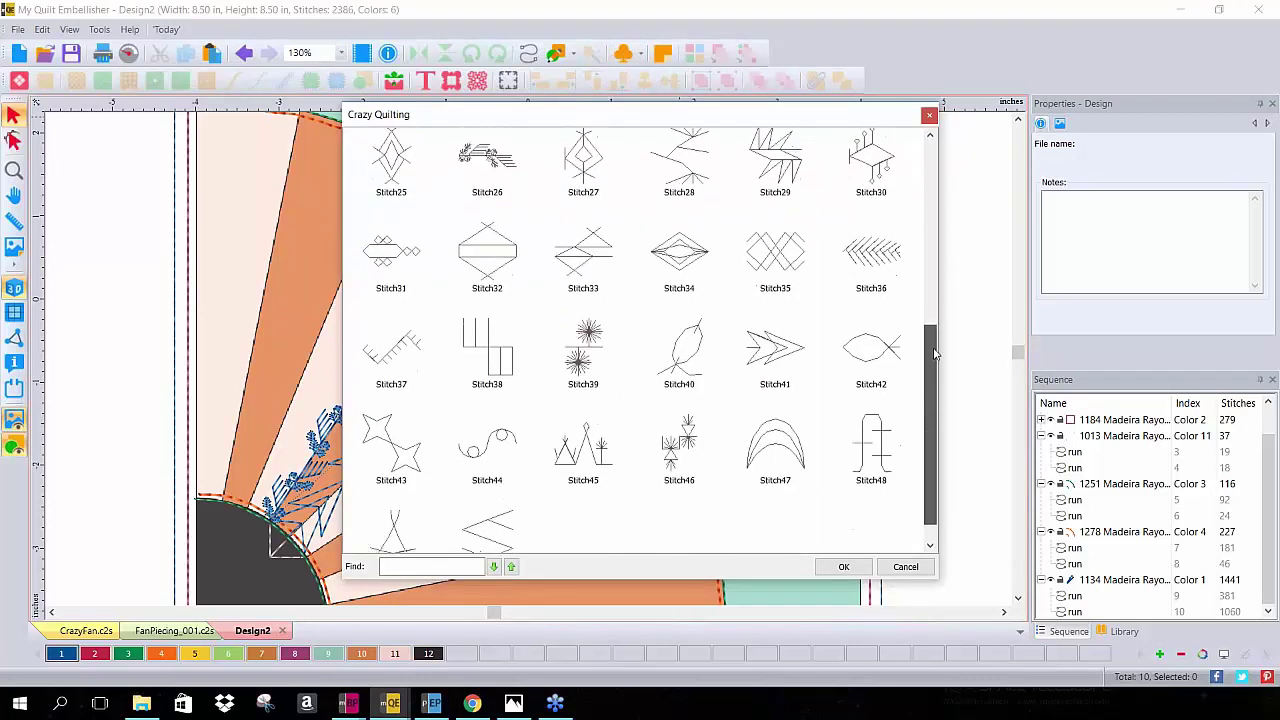
pyautogui.moveTo(935, 355); pyautogui.dragTo(931, 299)
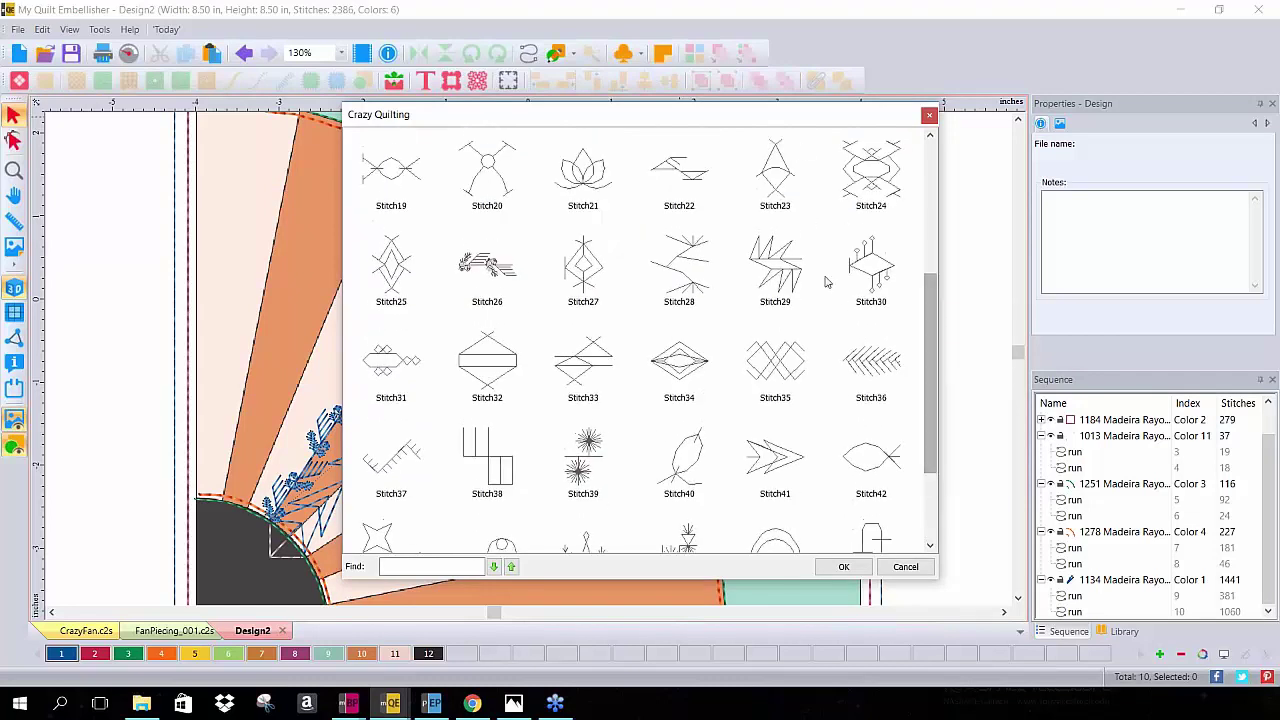
pyautogui.click(870, 364)
pyautogui.click(843, 566)
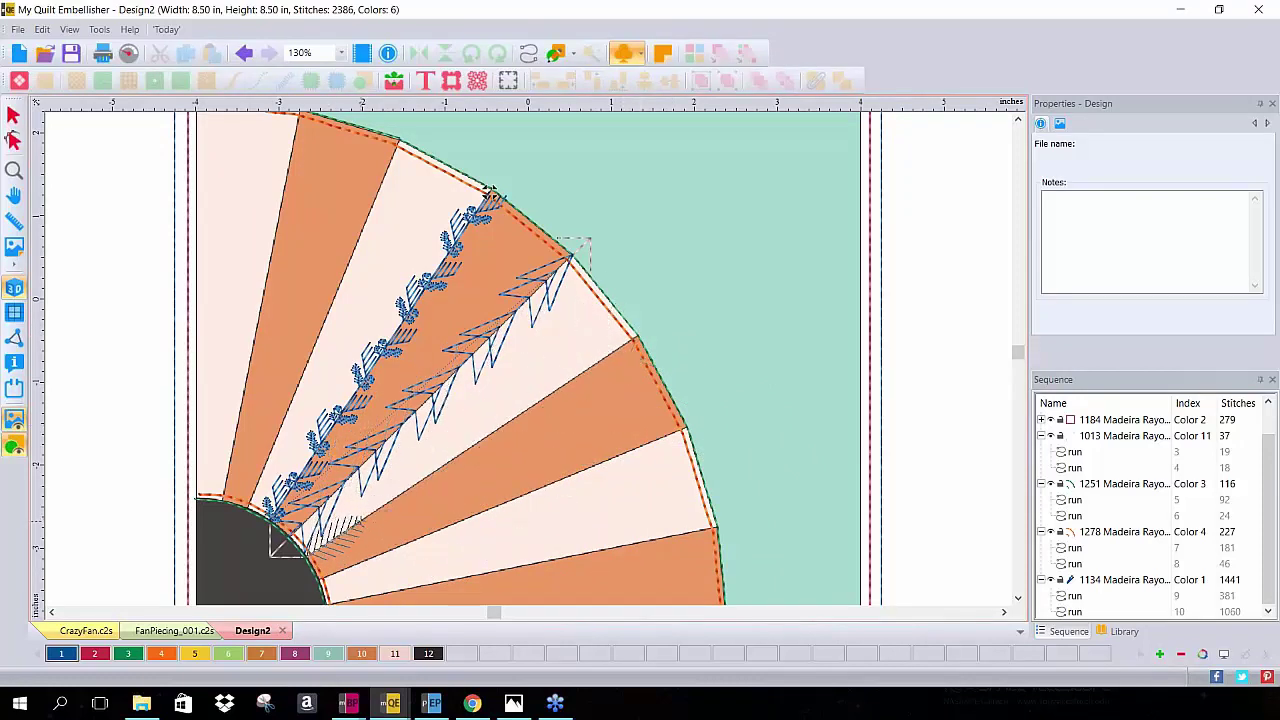
# Place six Stitch36 symbols end to end along the upper seam of the next lower orange blade, from inner arc to outer edge
pyautogui.click(355, 520)
pyautogui.click(360, 520)
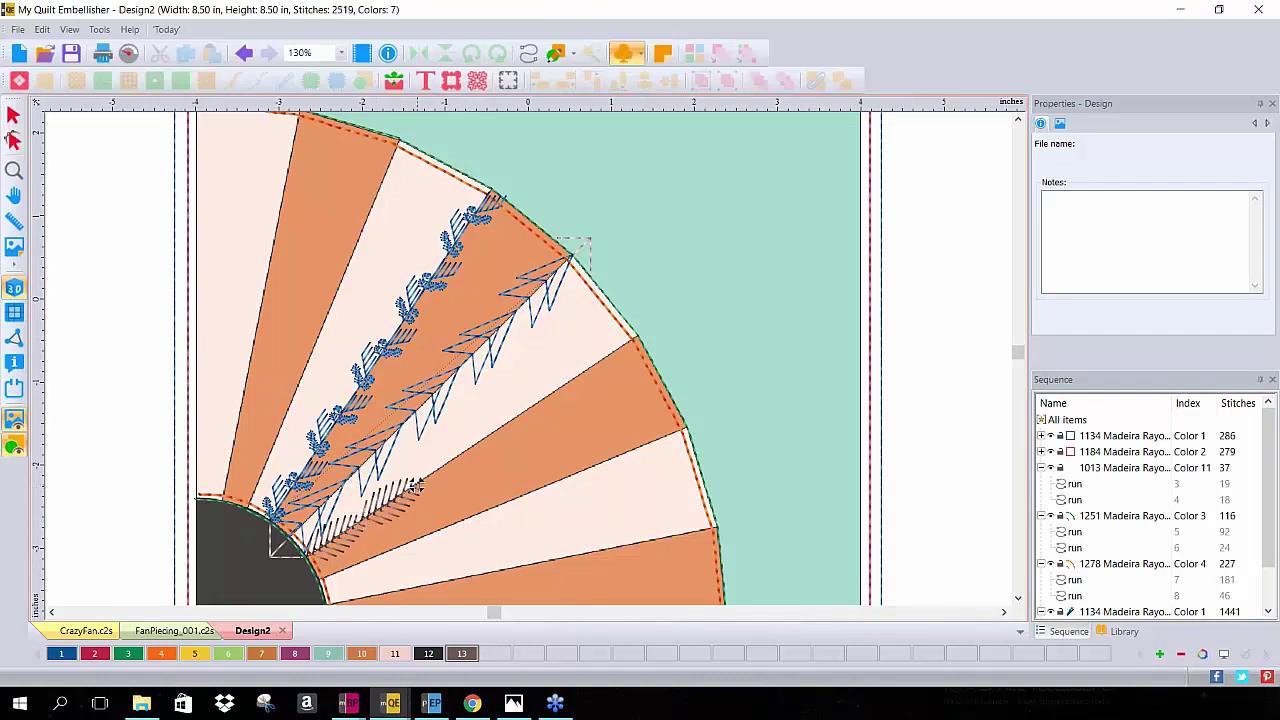
pyautogui.click(416, 486)
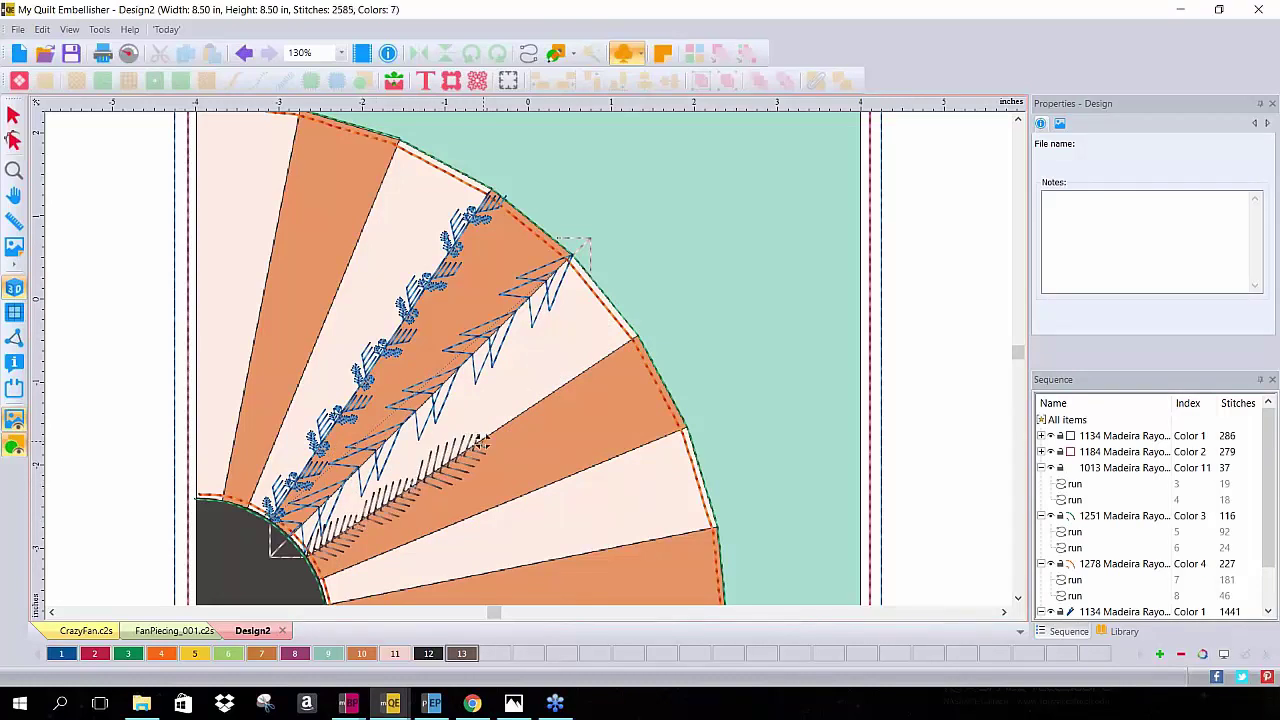
pyautogui.click(532, 409)
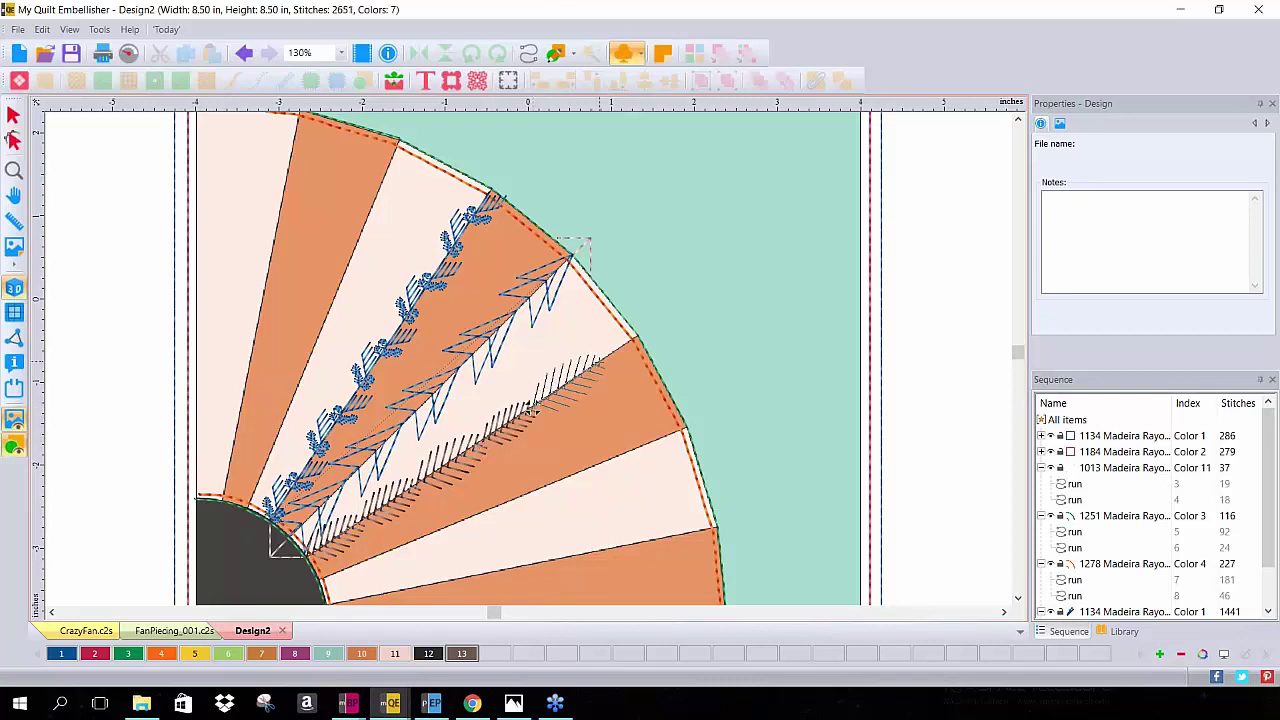
pyautogui.click(598, 363)
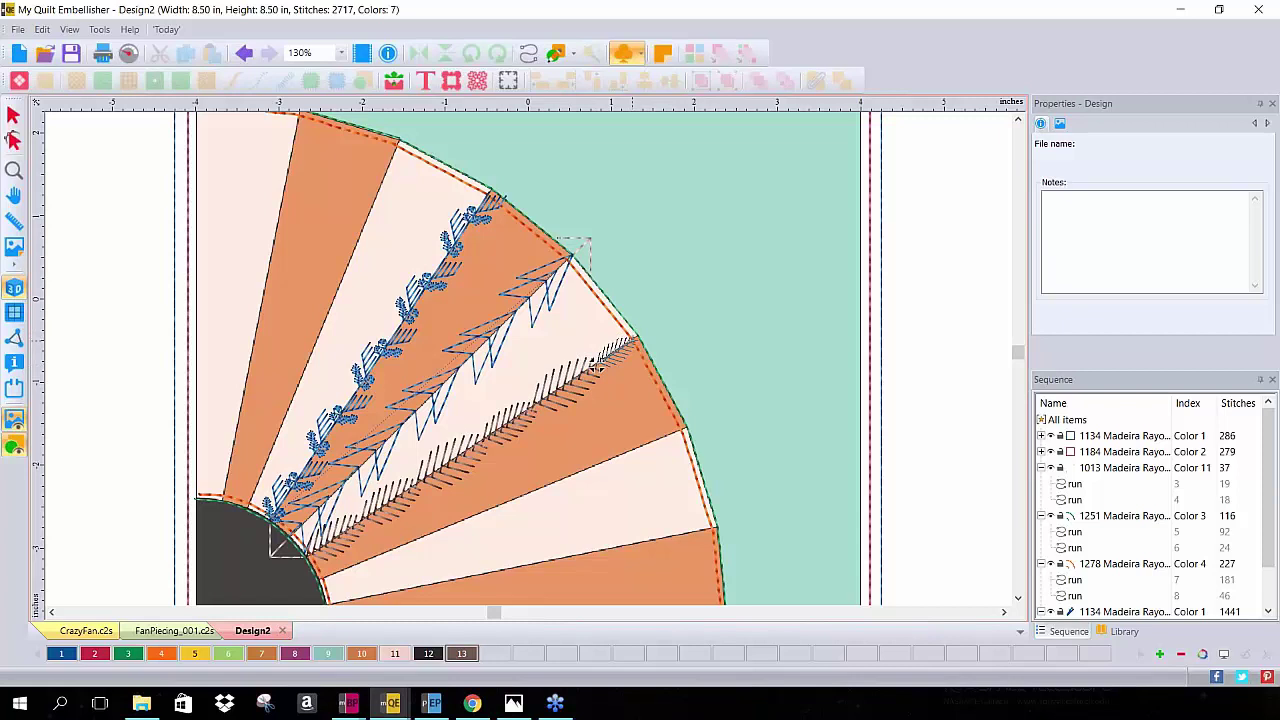
pyautogui.click(636, 340)
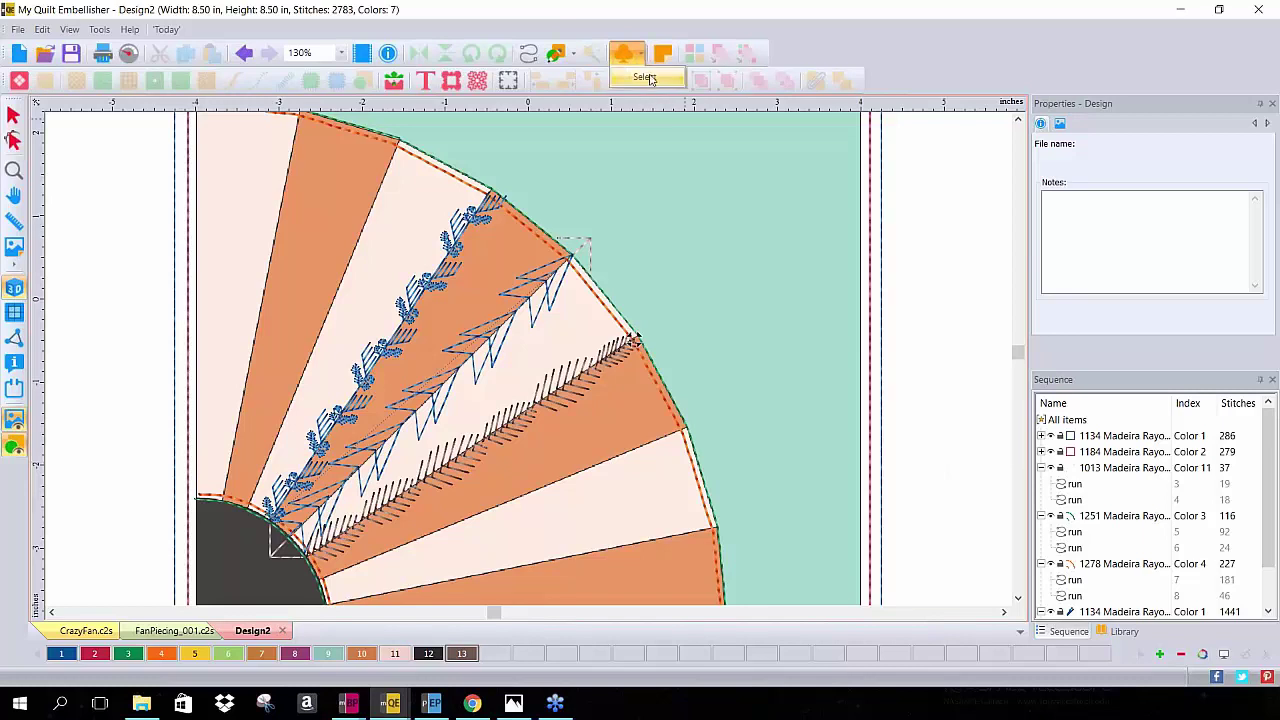
# Change the symbol to the Crazy Quilting pattern Stitch10
pyautogui.click(648, 78)
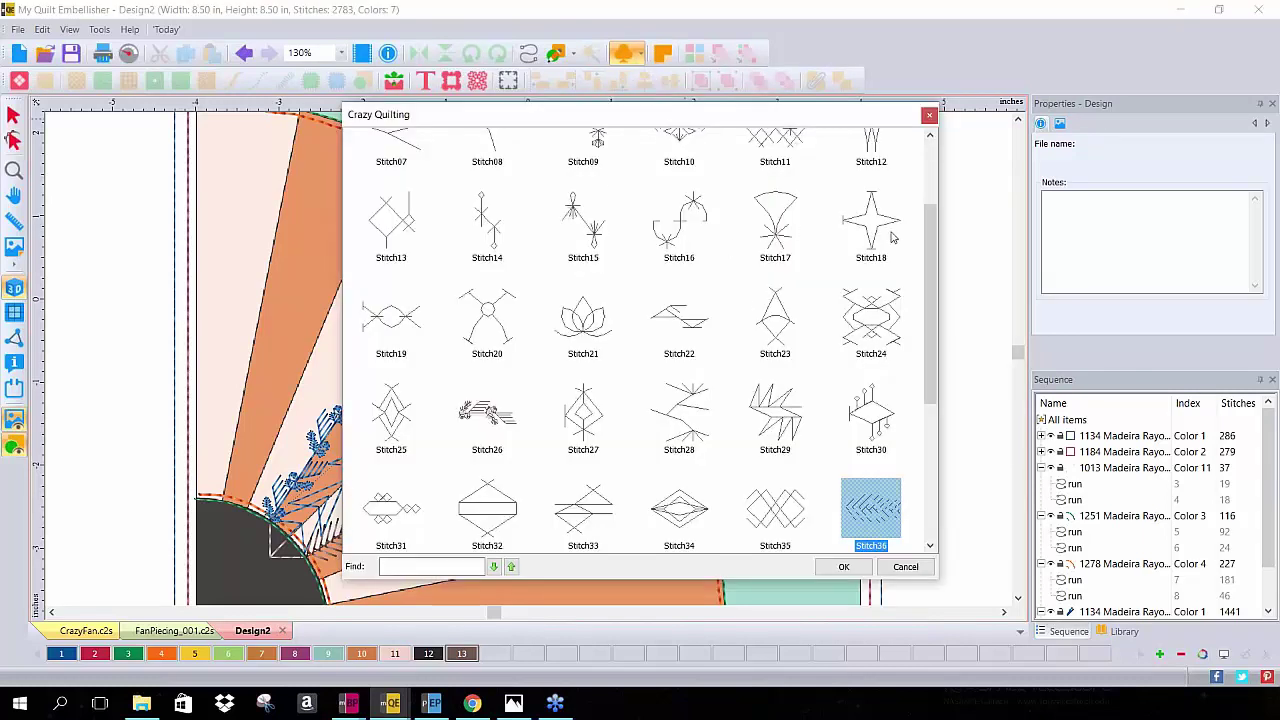
pyautogui.scroll(2, 846, 336)
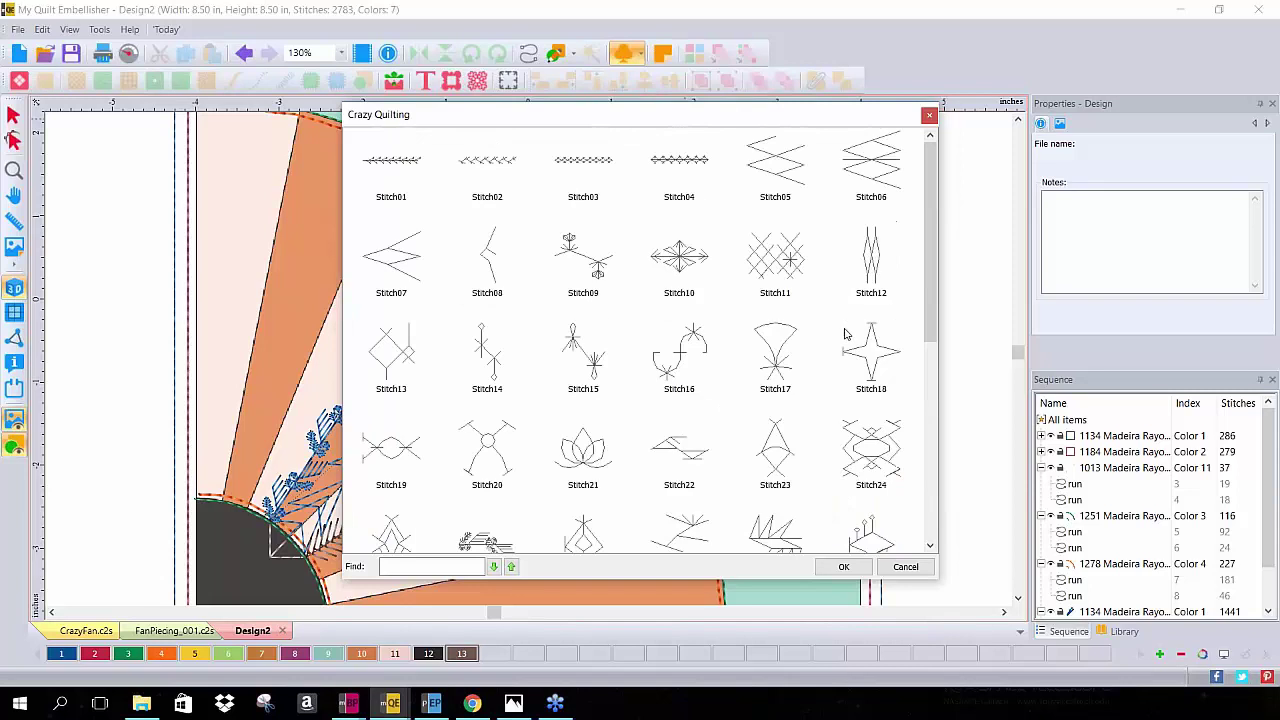
pyautogui.click(678, 258)
pyautogui.click(843, 568)
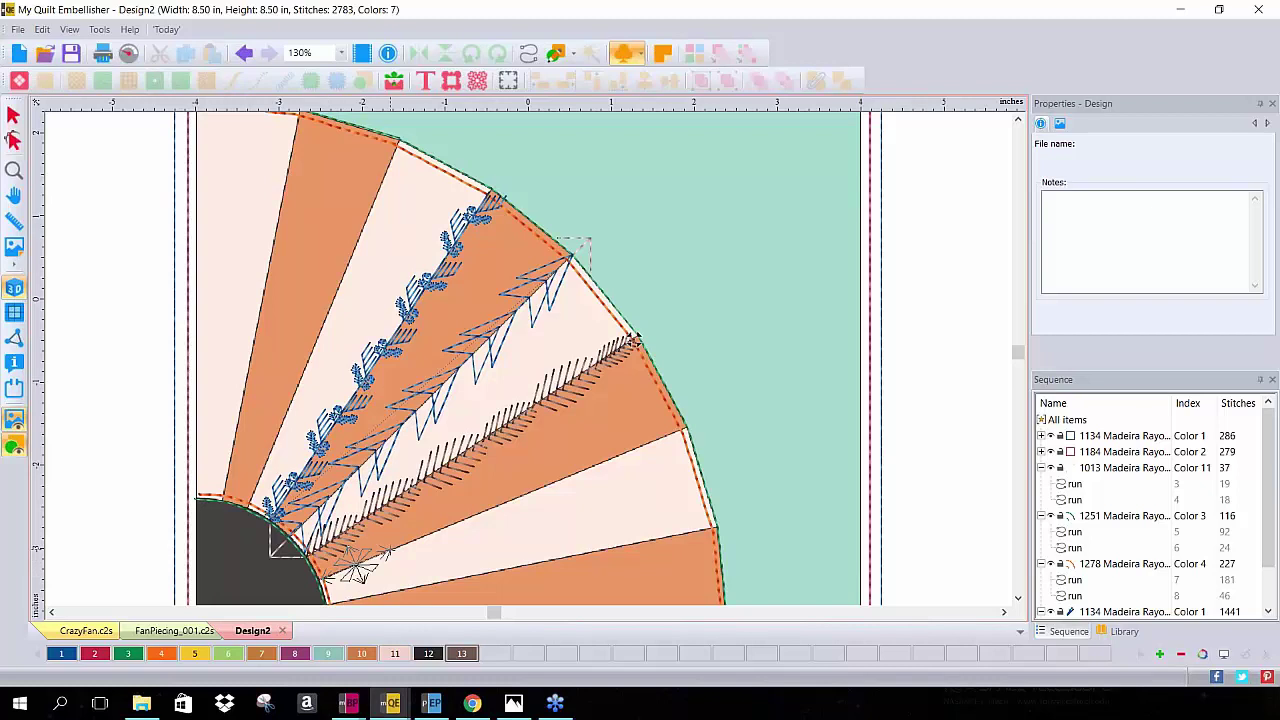
# Place five Stitch10 symbols along the lower seam of the same orange blade, making them progressively larger from inner arc to outer edge
pyautogui.click(368, 558)
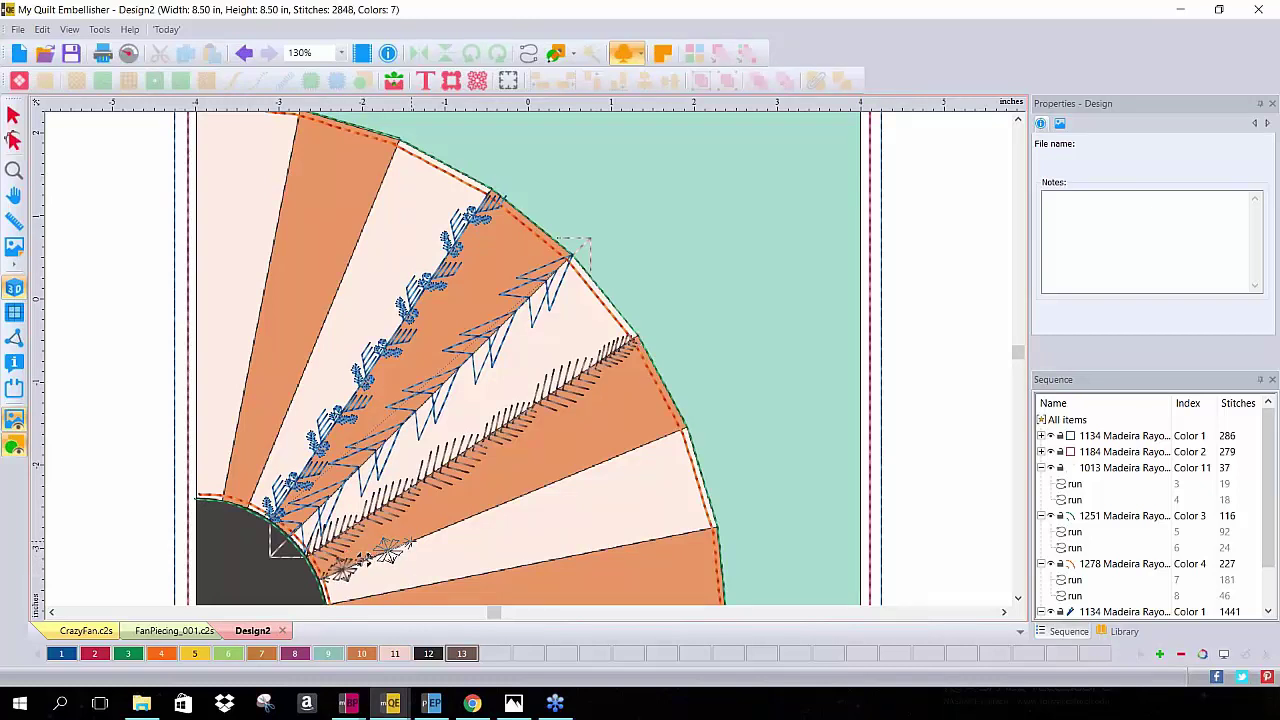
pyautogui.click(390, 550)
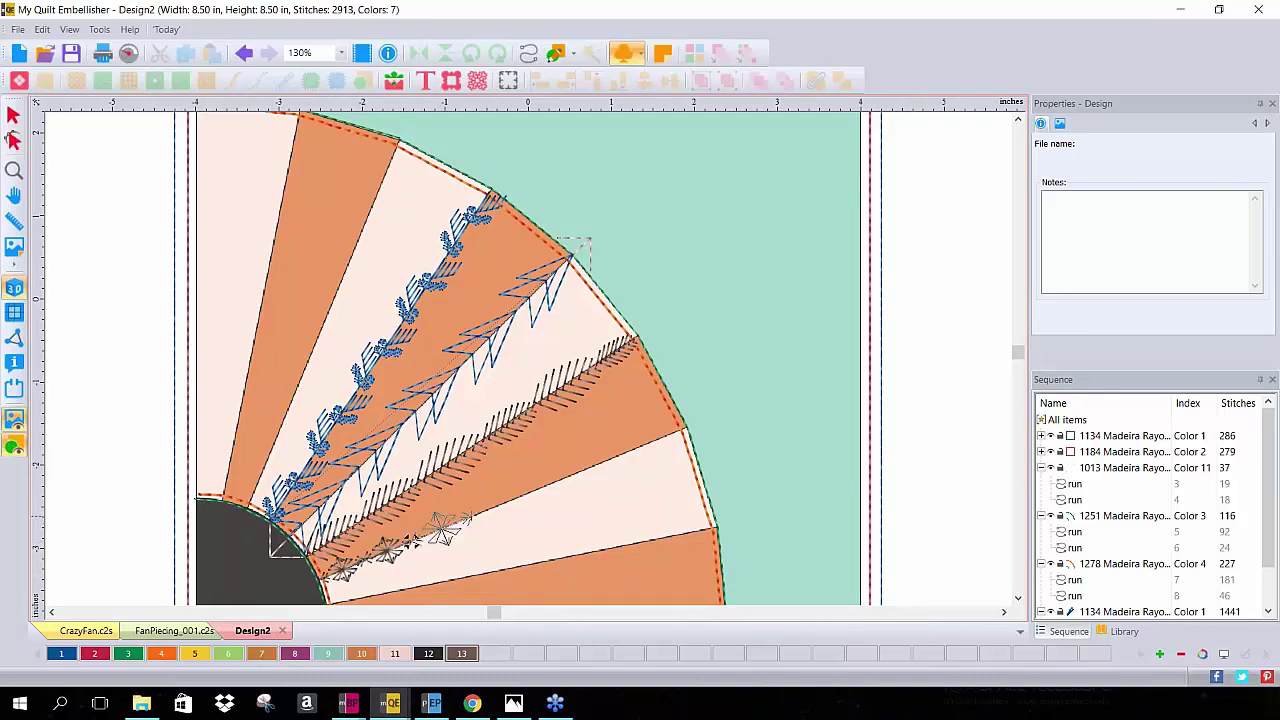
pyautogui.click(444, 523)
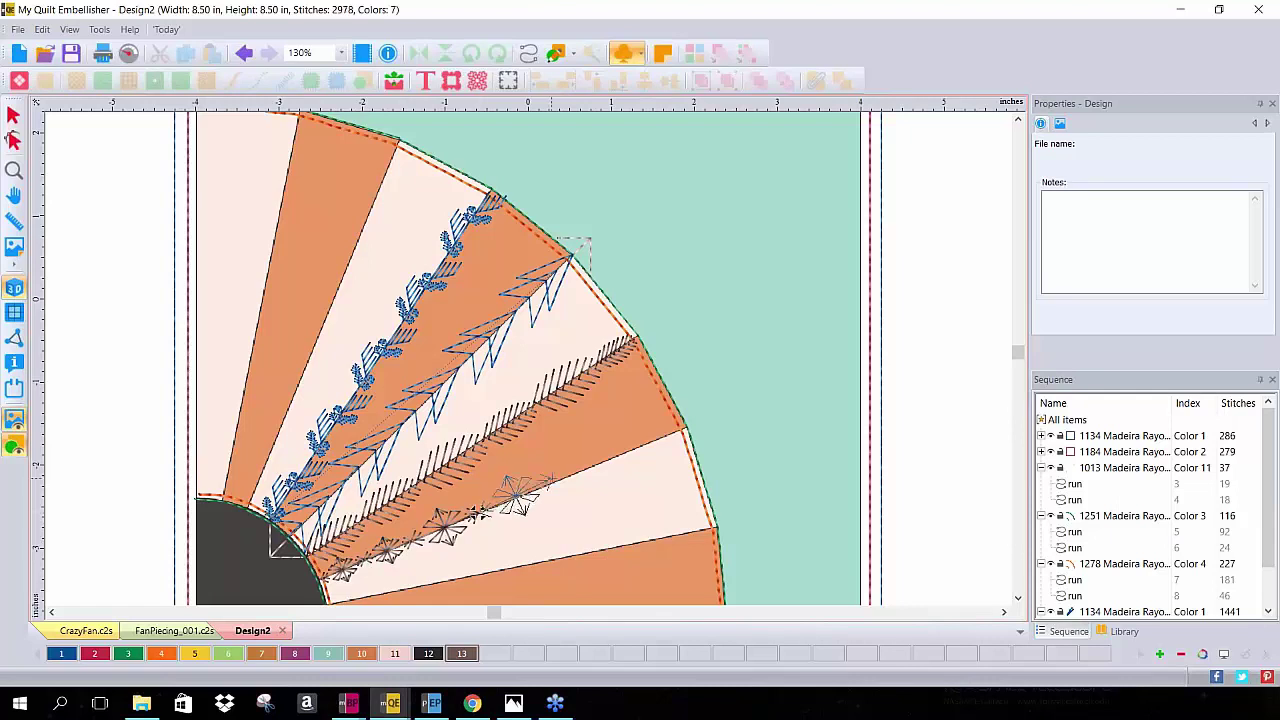
pyautogui.click(512, 494)
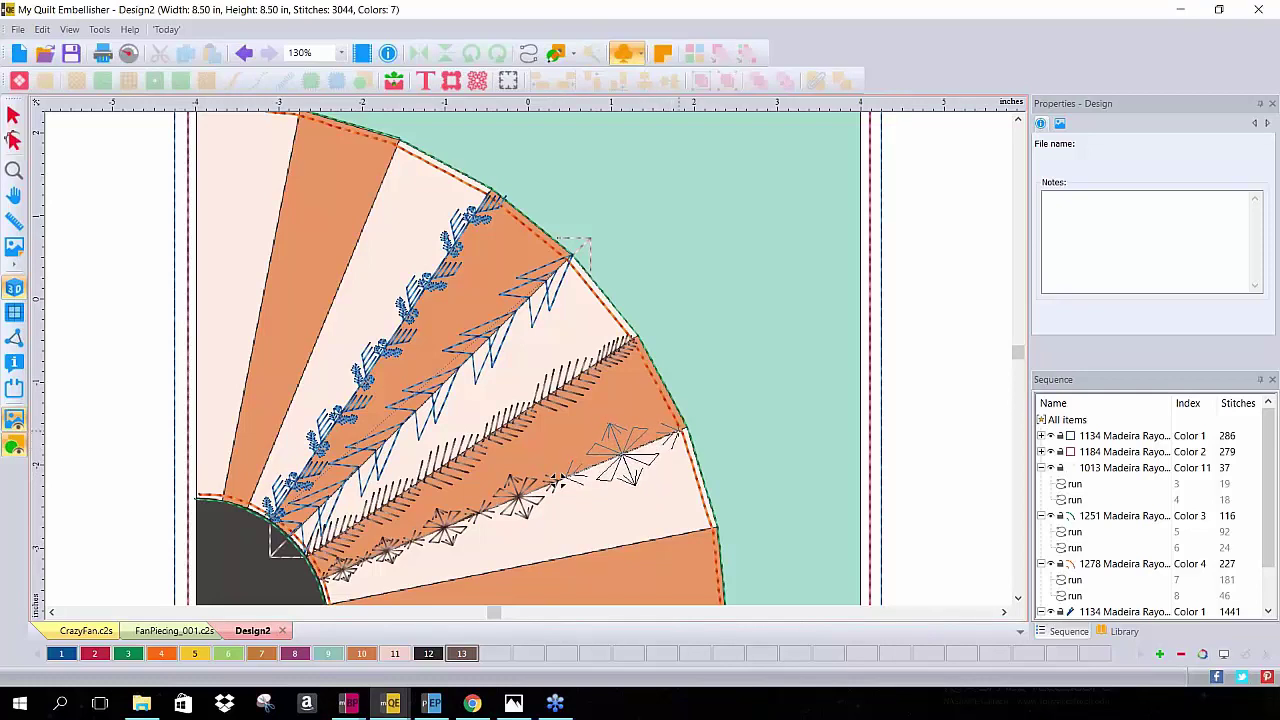
pyautogui.click(676, 429)
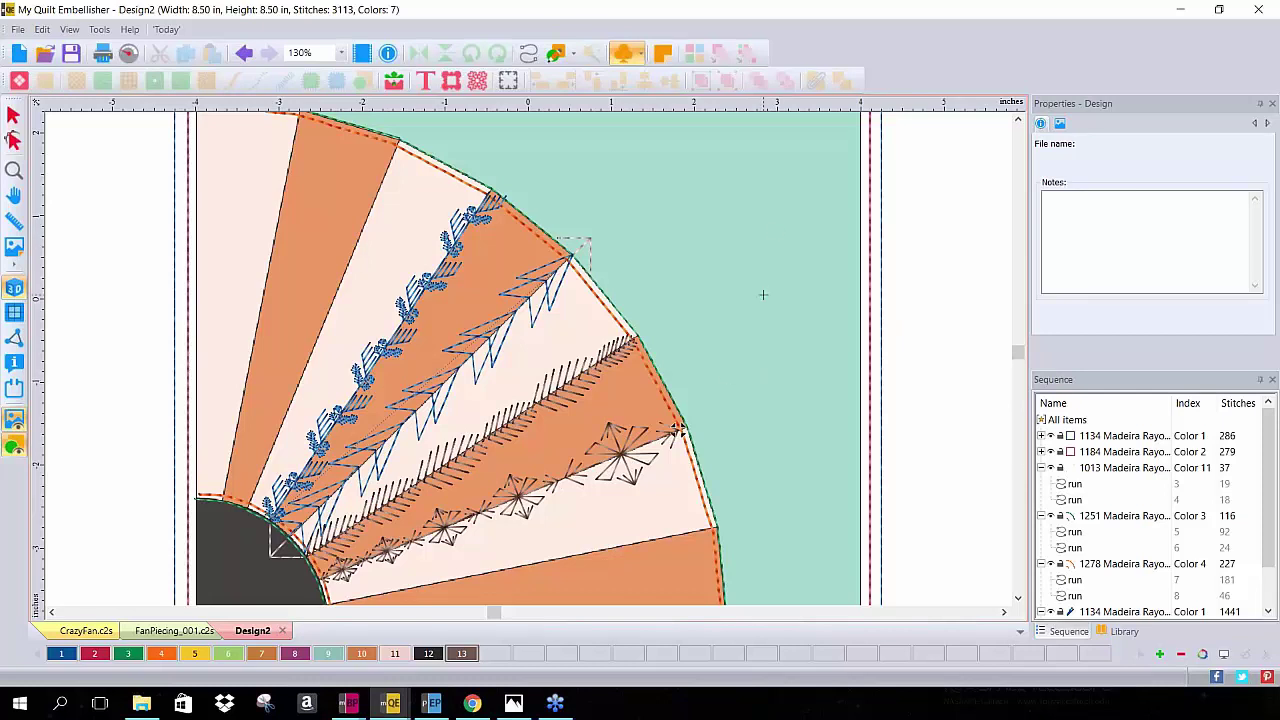
# Change the symbol to the Crazy Quilting pattern Stitch02
pyautogui.scroll(-2, 763, 295)
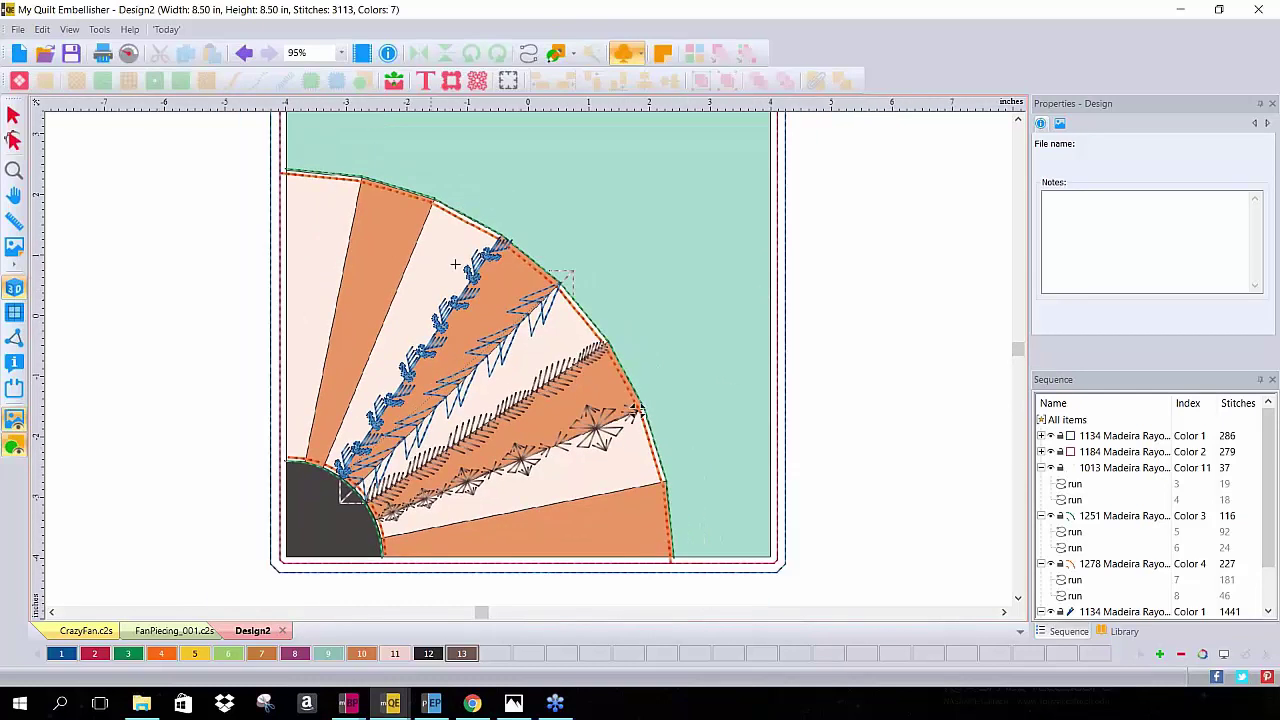
pyautogui.click(636, 55)
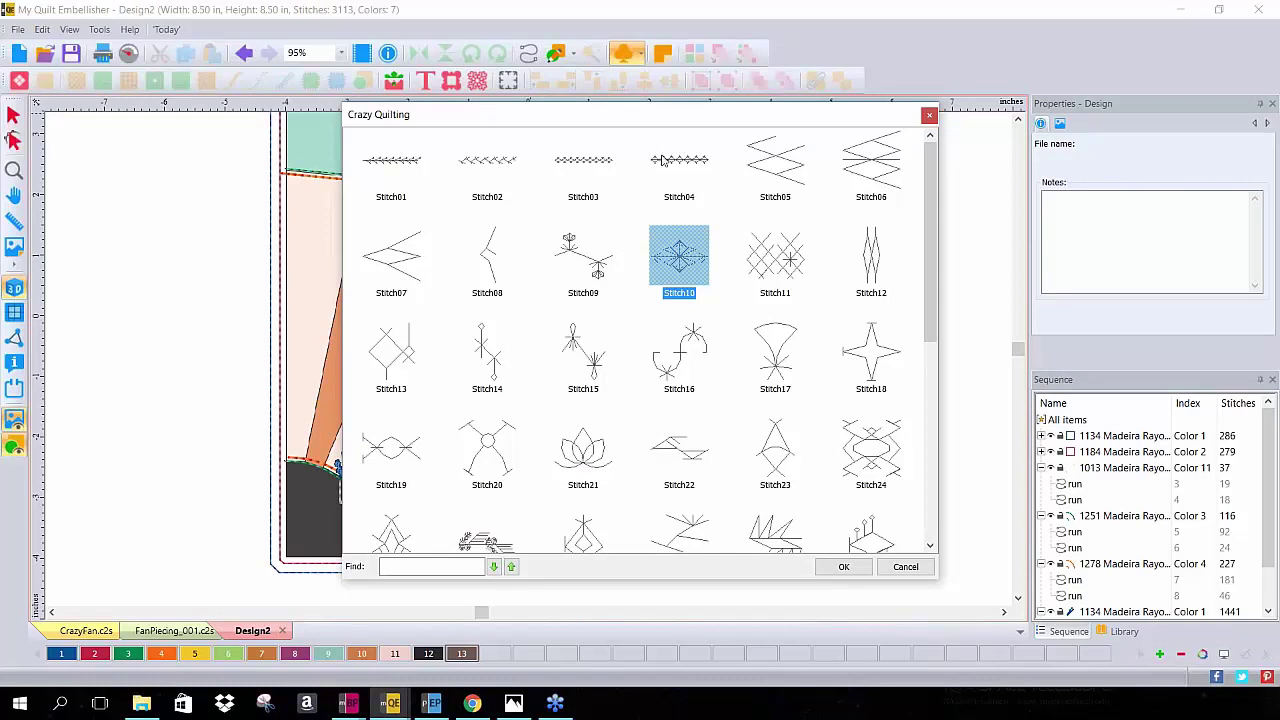
pyautogui.click(490, 162)
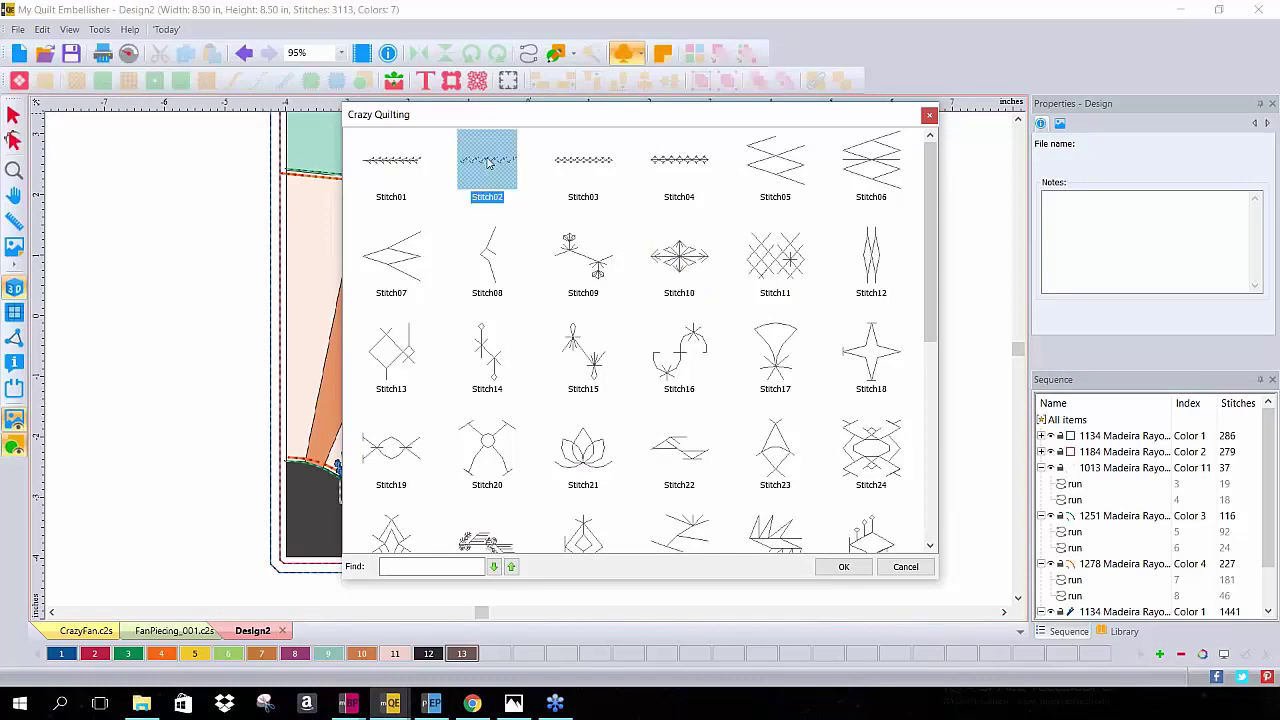
pyautogui.click(845, 567)
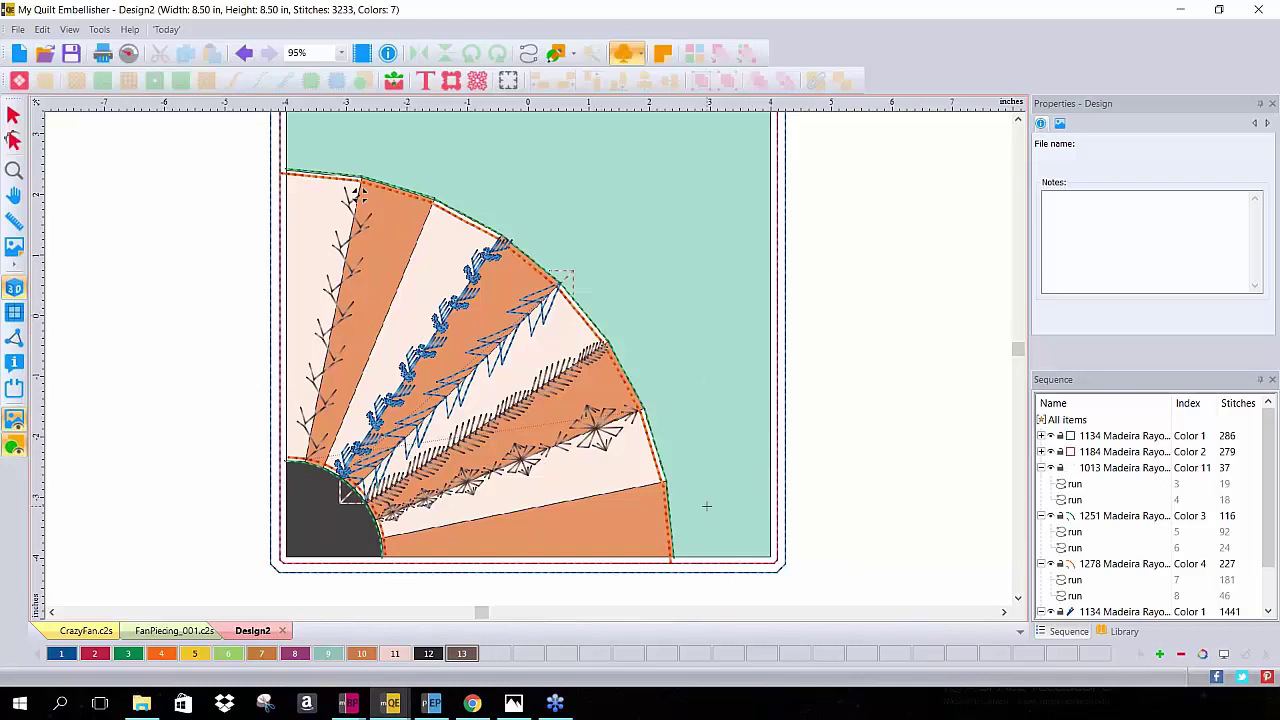
# Draw a straight run along the upper seam of the bottommost orange blade, from the inner arc to the outer edge
pyautogui.click(528, 54)
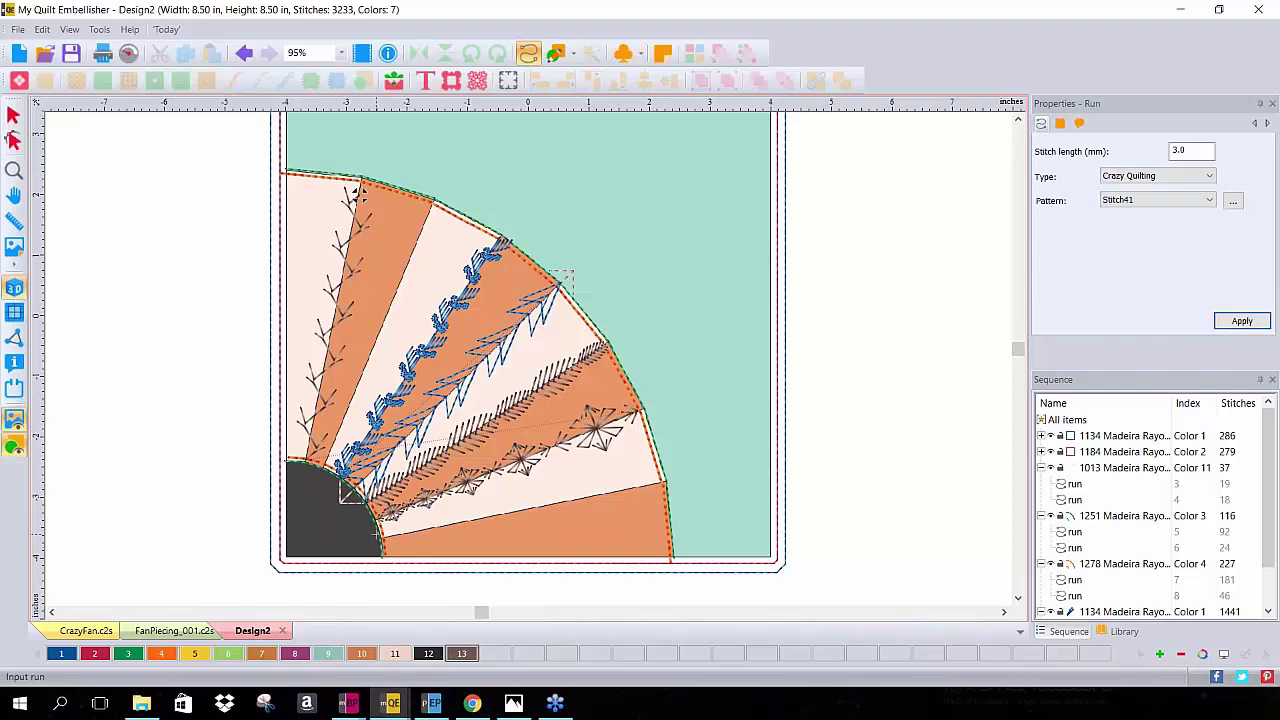
pyautogui.doubleClick(665, 483)
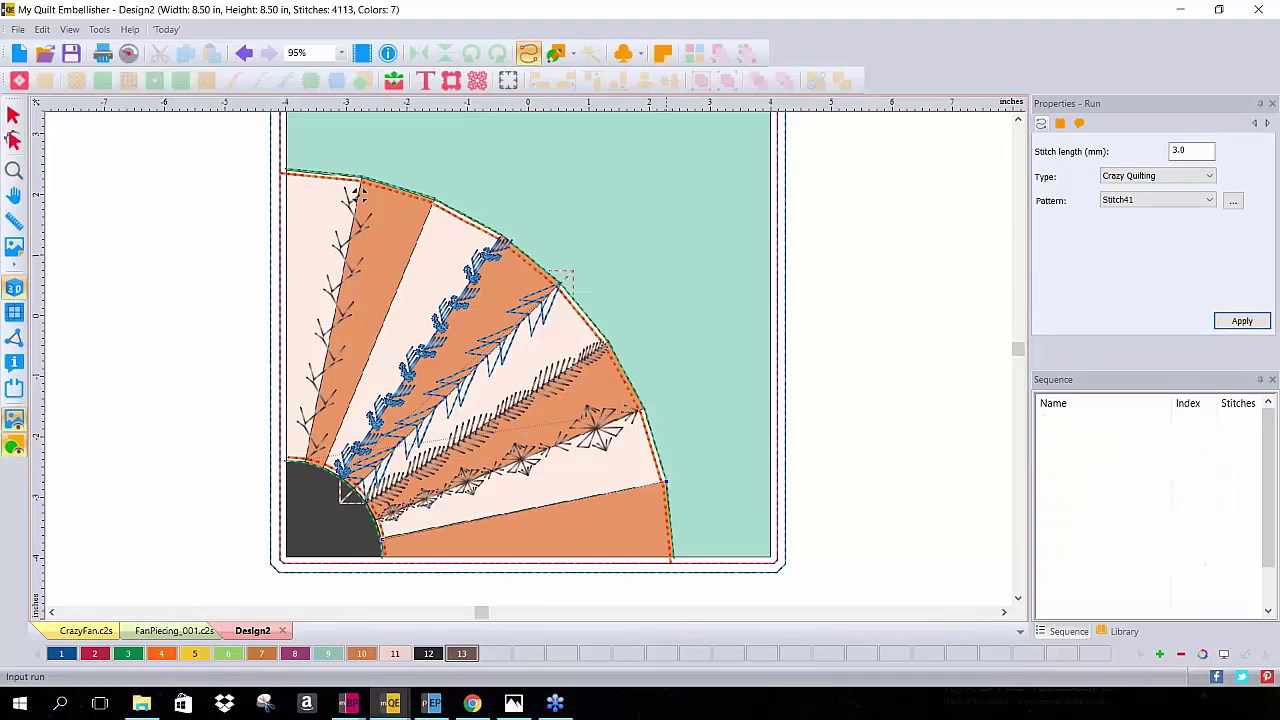
pyautogui.click(665, 483)
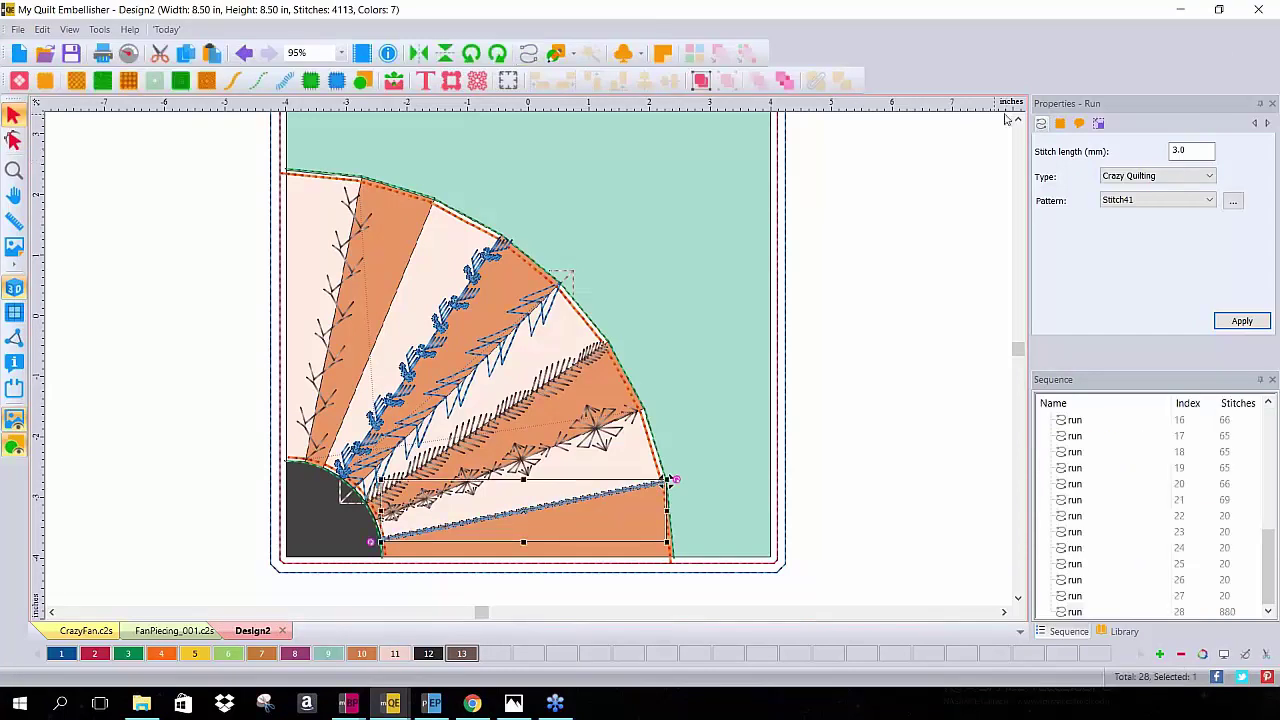
# Change the bottom seam run's Crazy Quilting pattern to Stitch01
pyautogui.click(1193, 176)
pyautogui.click(1192, 178)
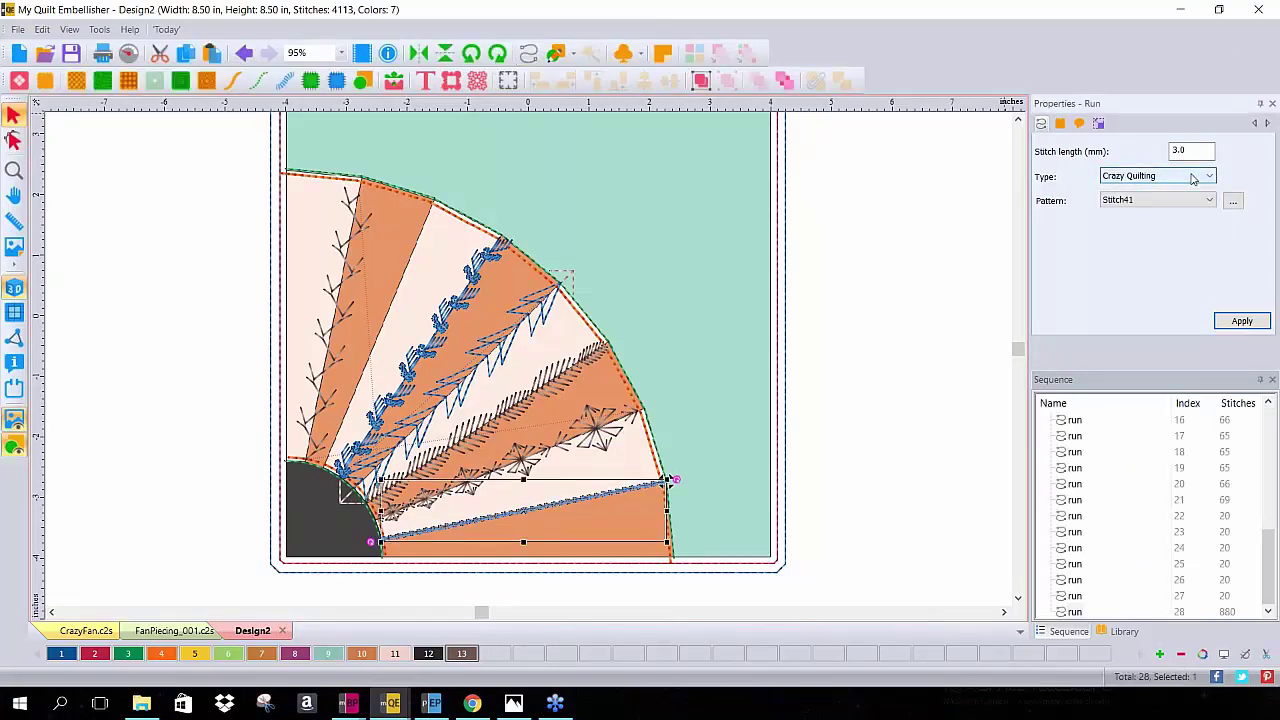
pyautogui.click(1233, 201)
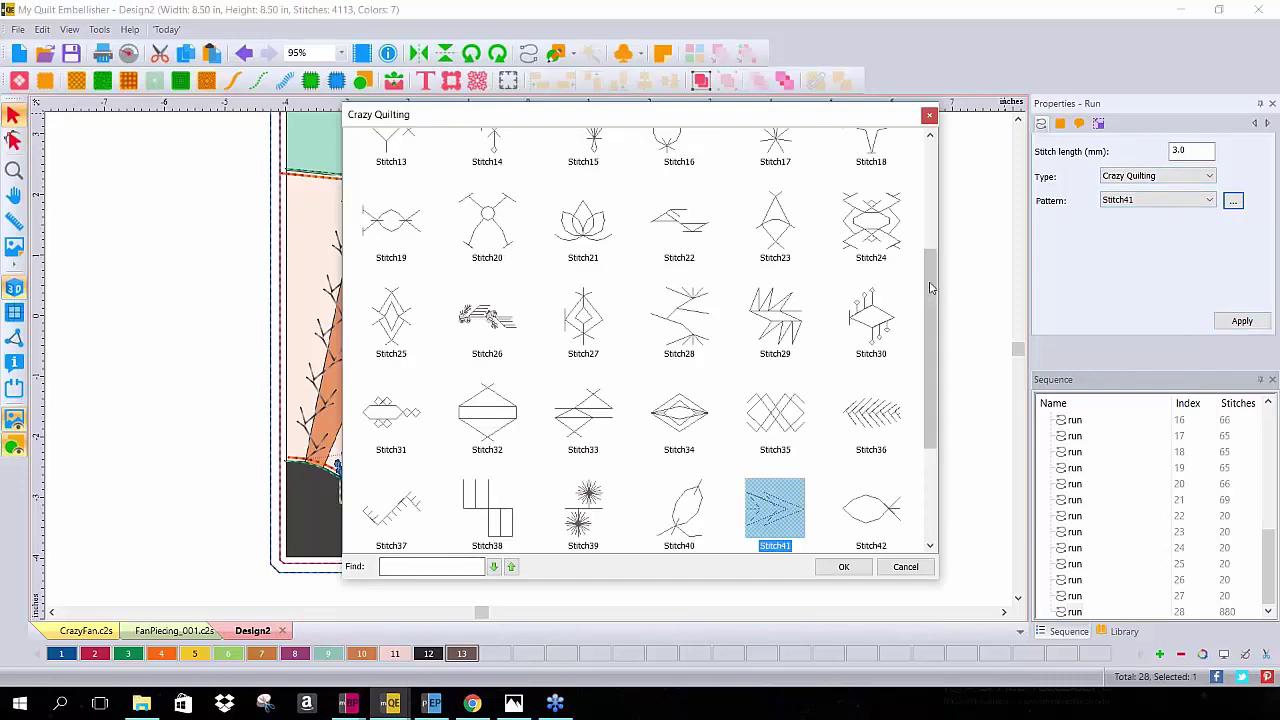
pyautogui.moveTo(930, 288); pyautogui.dragTo(934, 146)
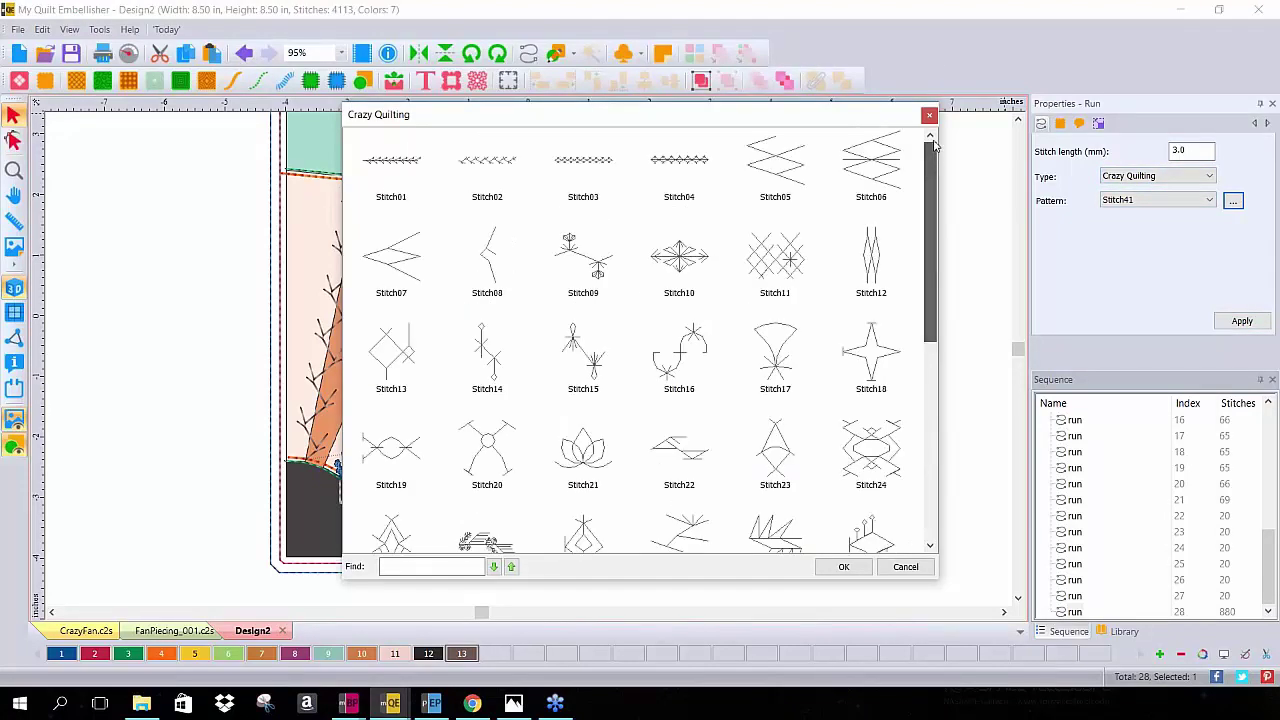
pyautogui.click(390, 167)
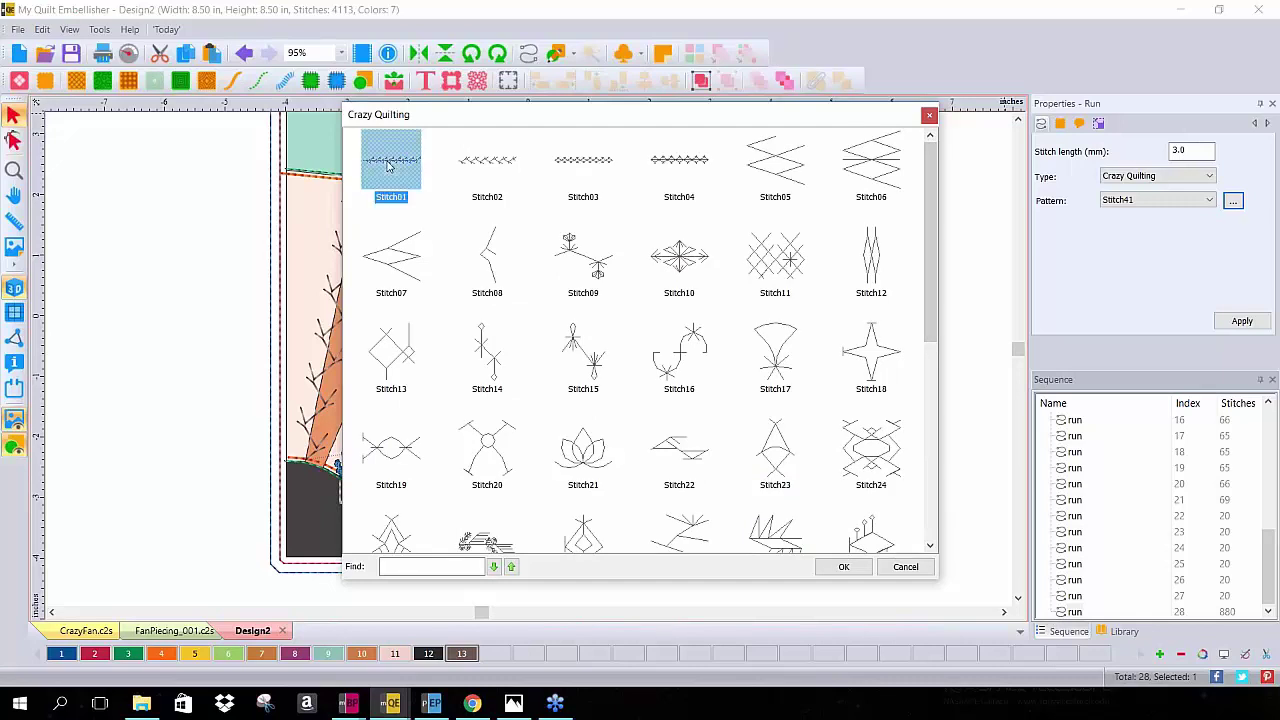
pyautogui.click(845, 567)
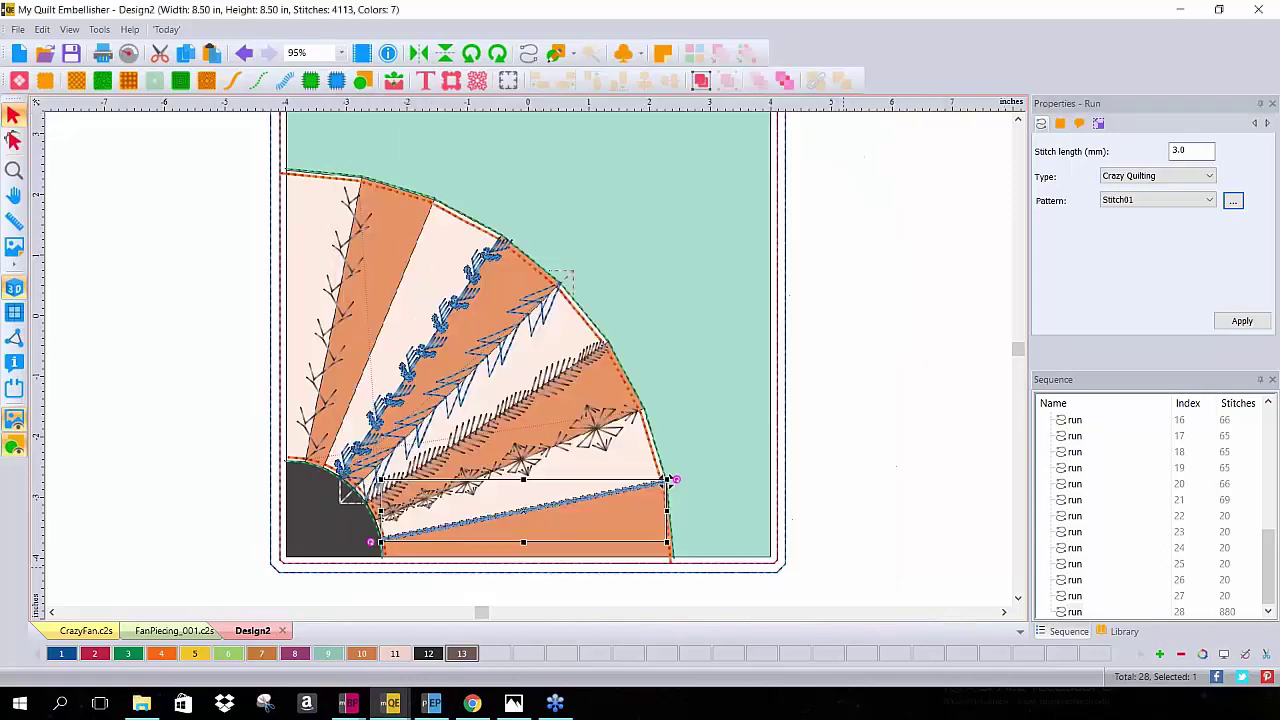
# Try stitch lengths of 15 mm and 25 mm on the bottom seam's Stitch01 run
pyautogui.click(1195, 150)
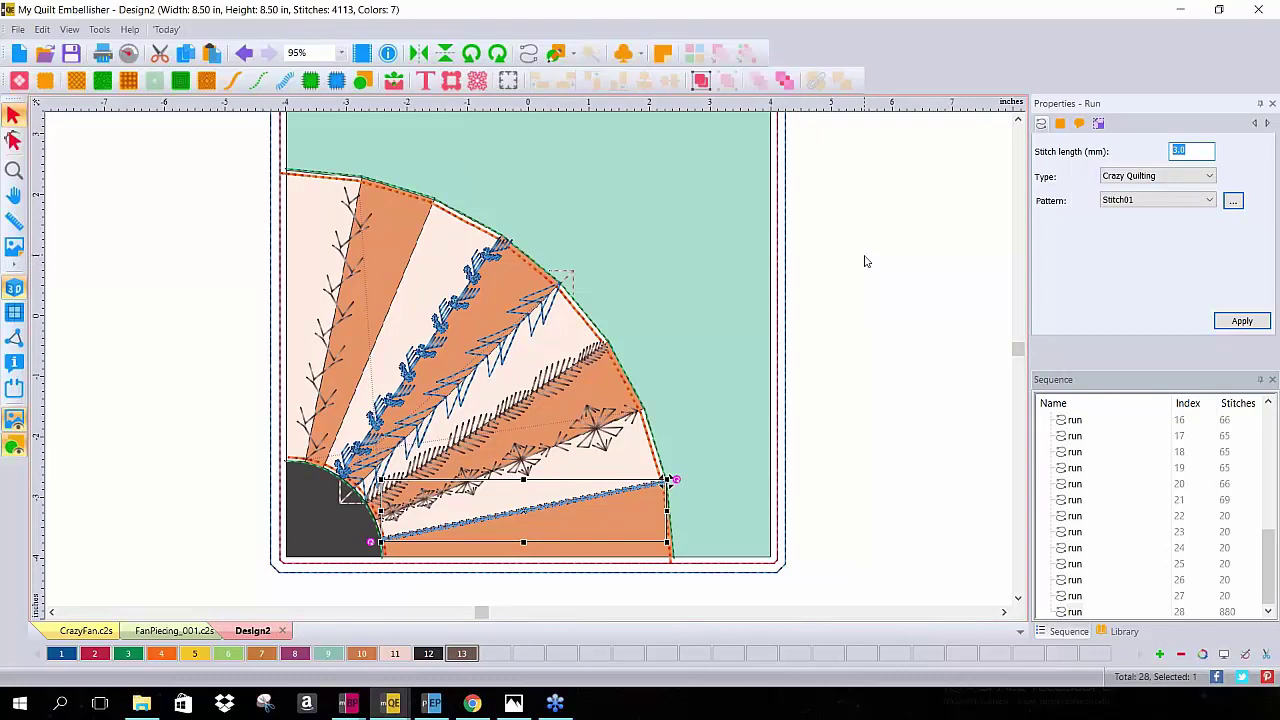
pyautogui.write('15')
pyautogui.click(1241, 321)
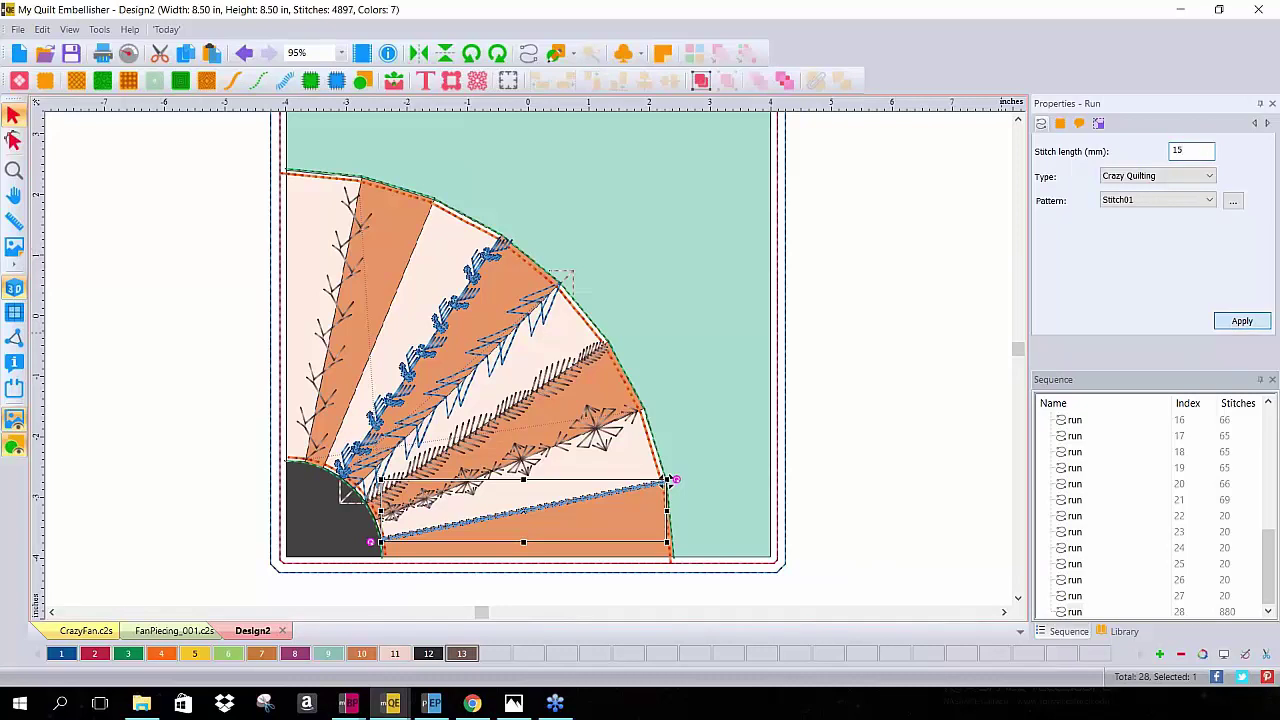
pyautogui.moveTo(1200, 150); pyautogui.dragTo(1083, 138)
pyautogui.write('25')
pyautogui.press('Return')
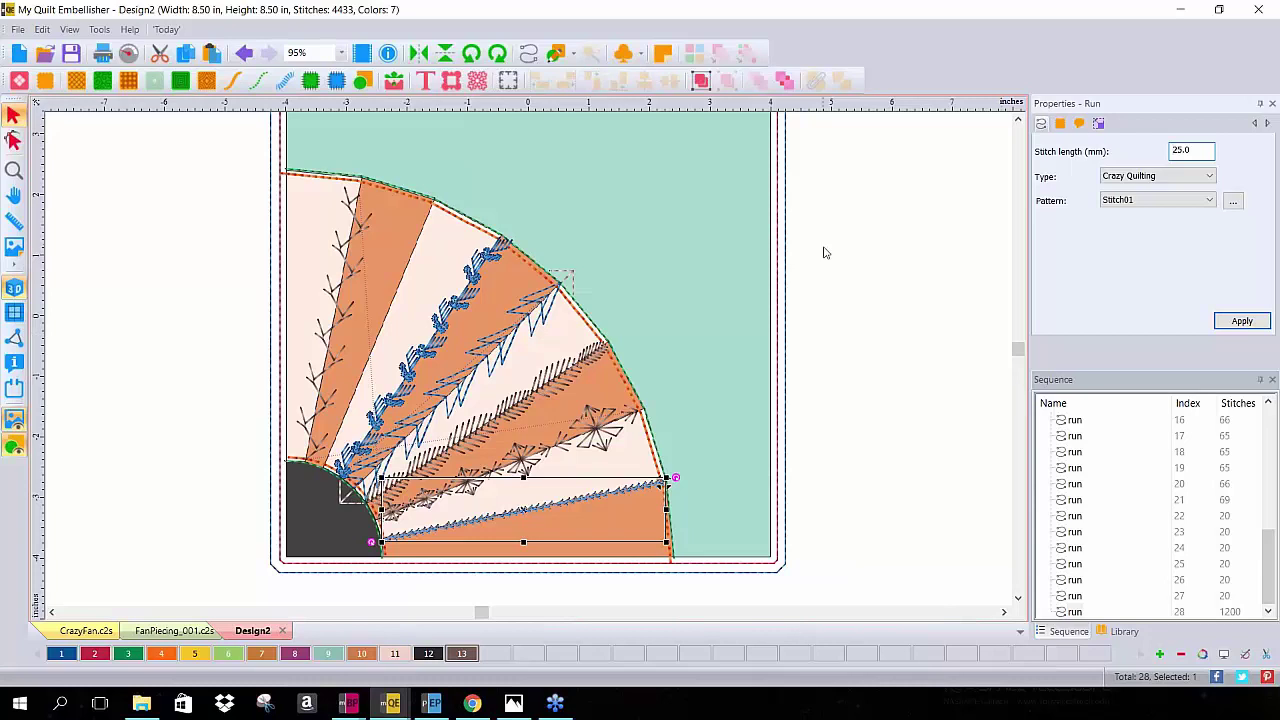
pyautogui.click(898, 340)
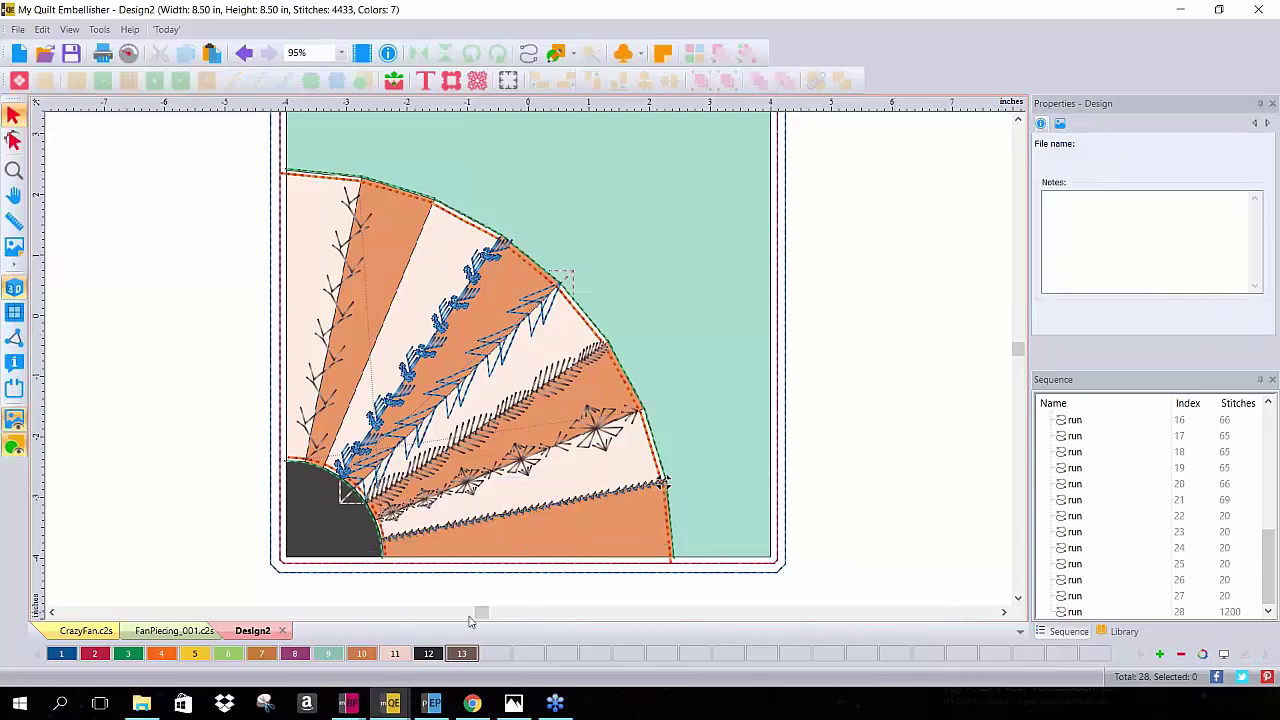
# Try a stitch length of 50 mm on the bottom seam's Stitch01 run
pyautogui.click(486, 532)
pyautogui.click(663, 482)
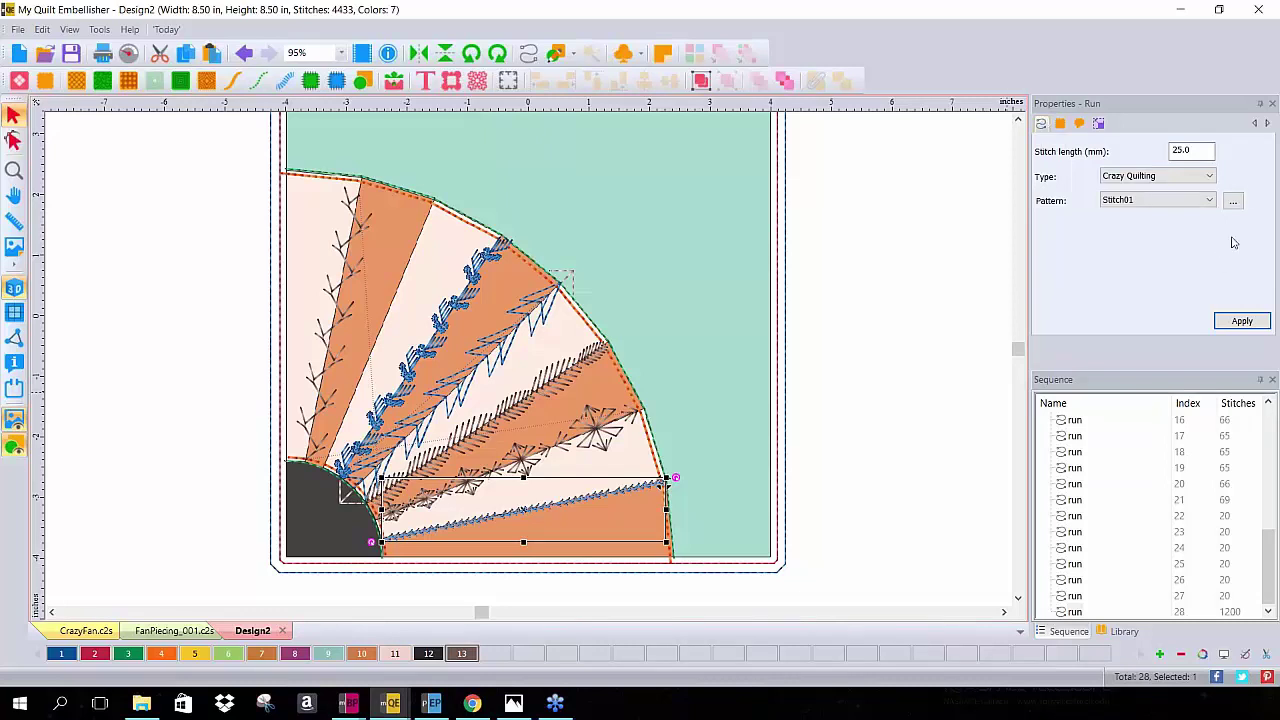
pyautogui.click(1206, 150)
pyautogui.write('50')
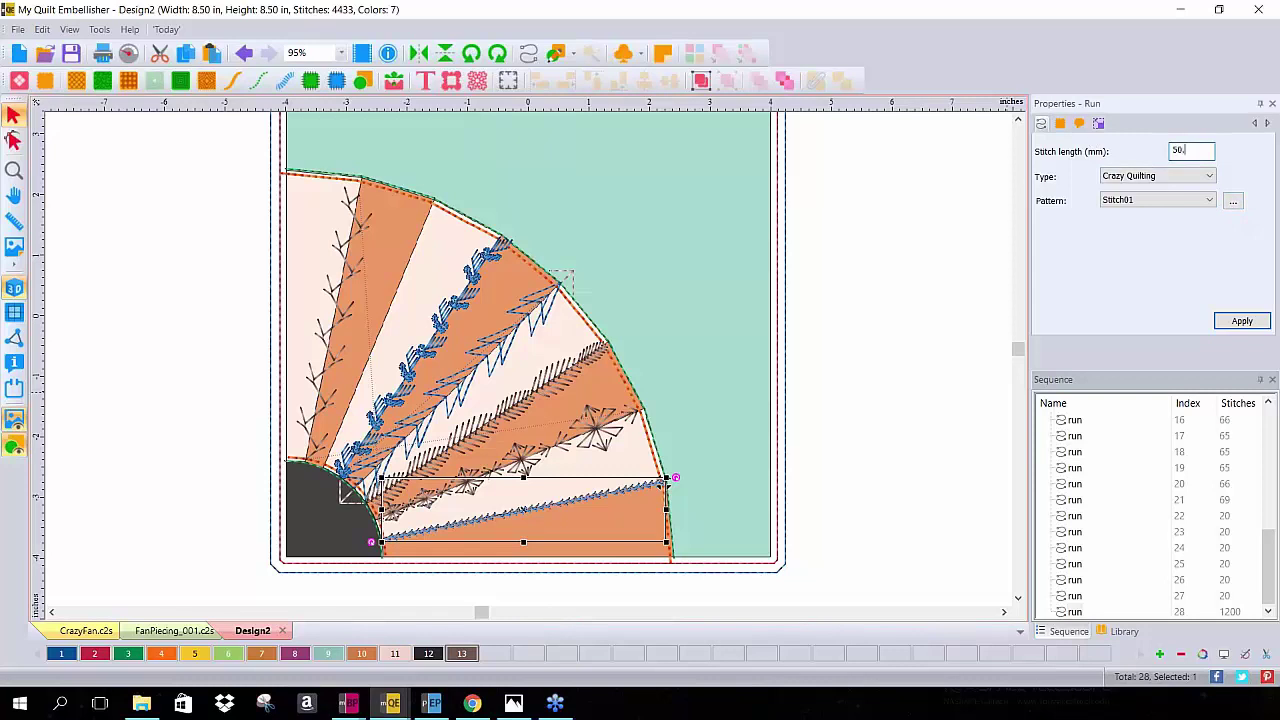
pyautogui.write('.')
pyautogui.press('Return')
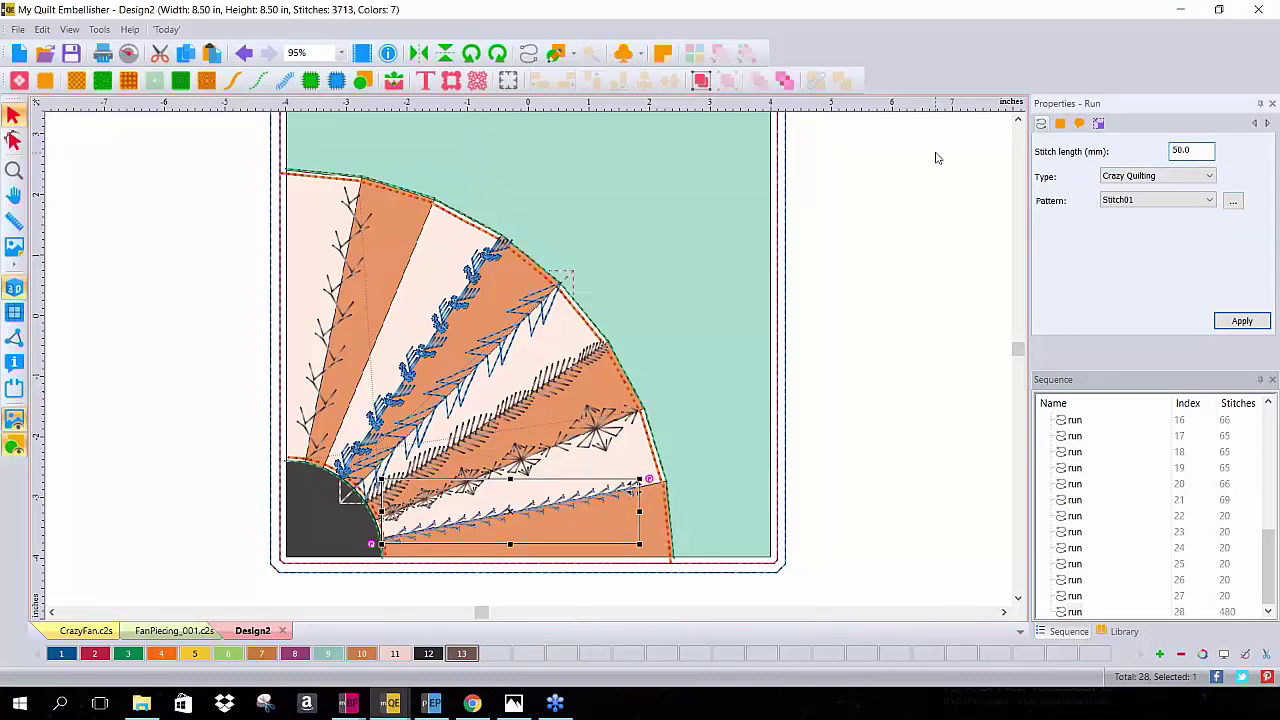
pyautogui.click(907, 314)
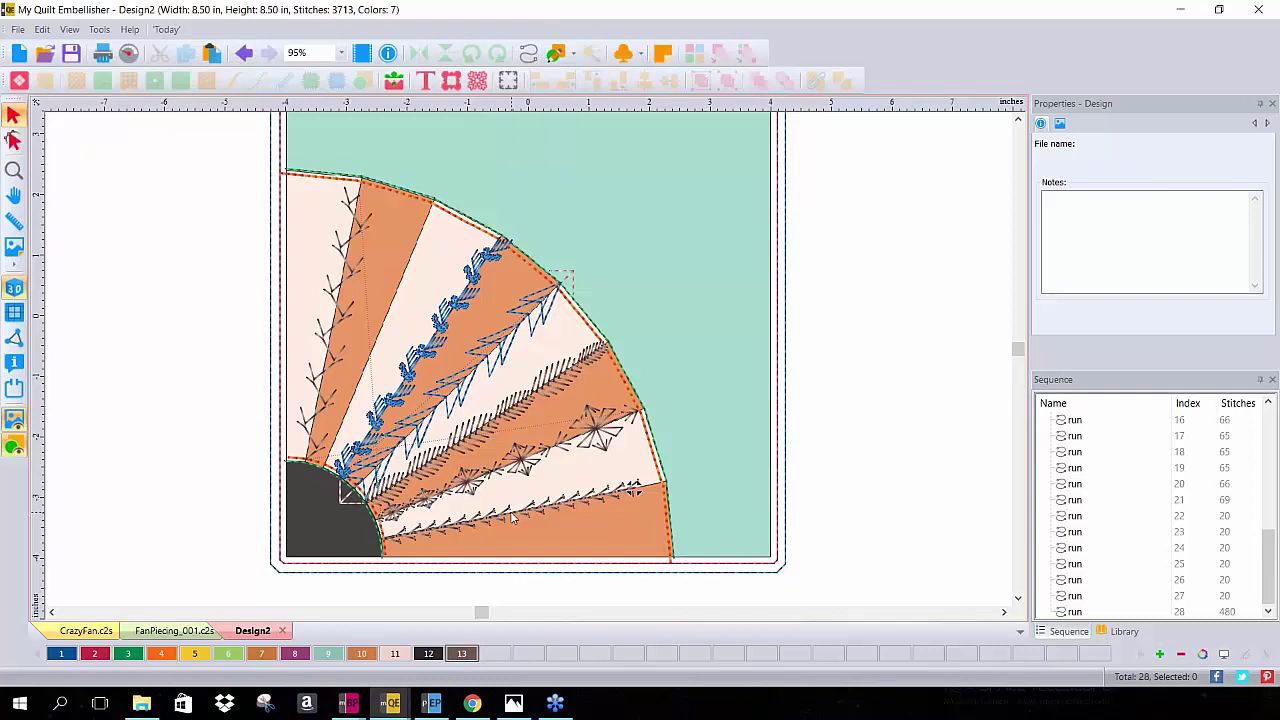
# Try a stitch length of 60 mm on the bottom seam's Stitch01 run
pyautogui.click(591, 506)
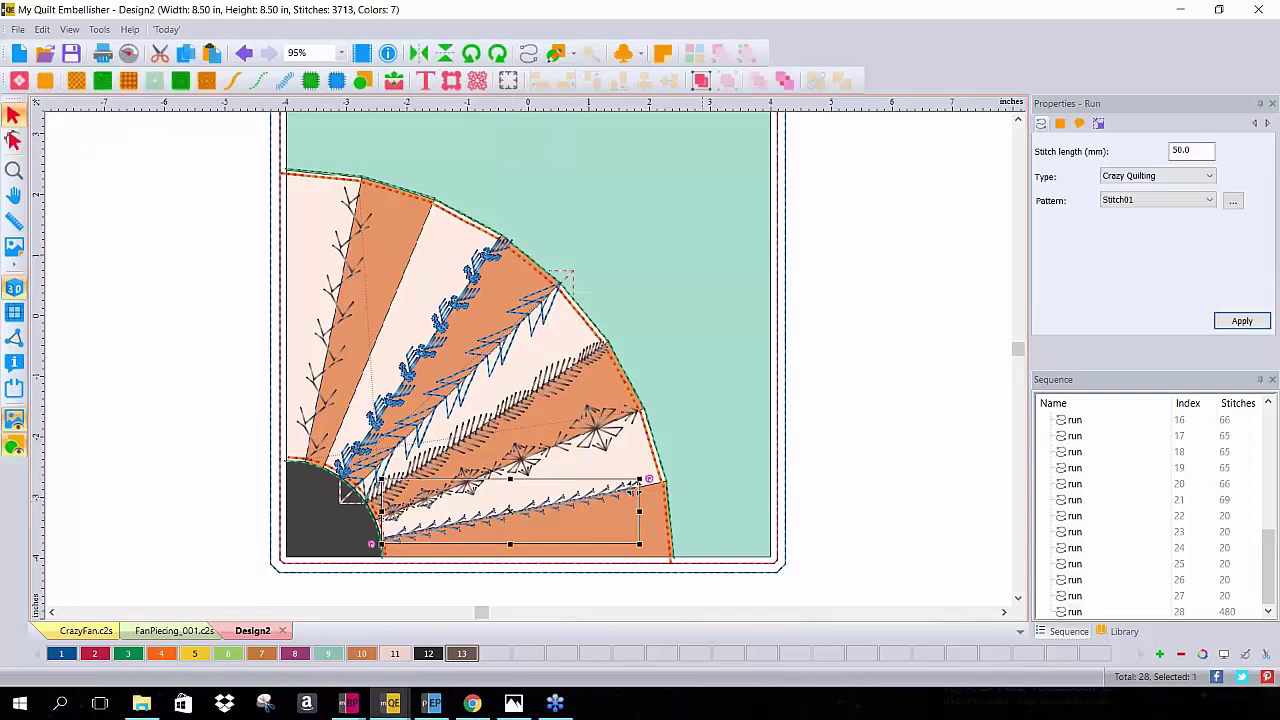
pyautogui.click(1200, 151)
pyautogui.doubleClick(1187, 150)
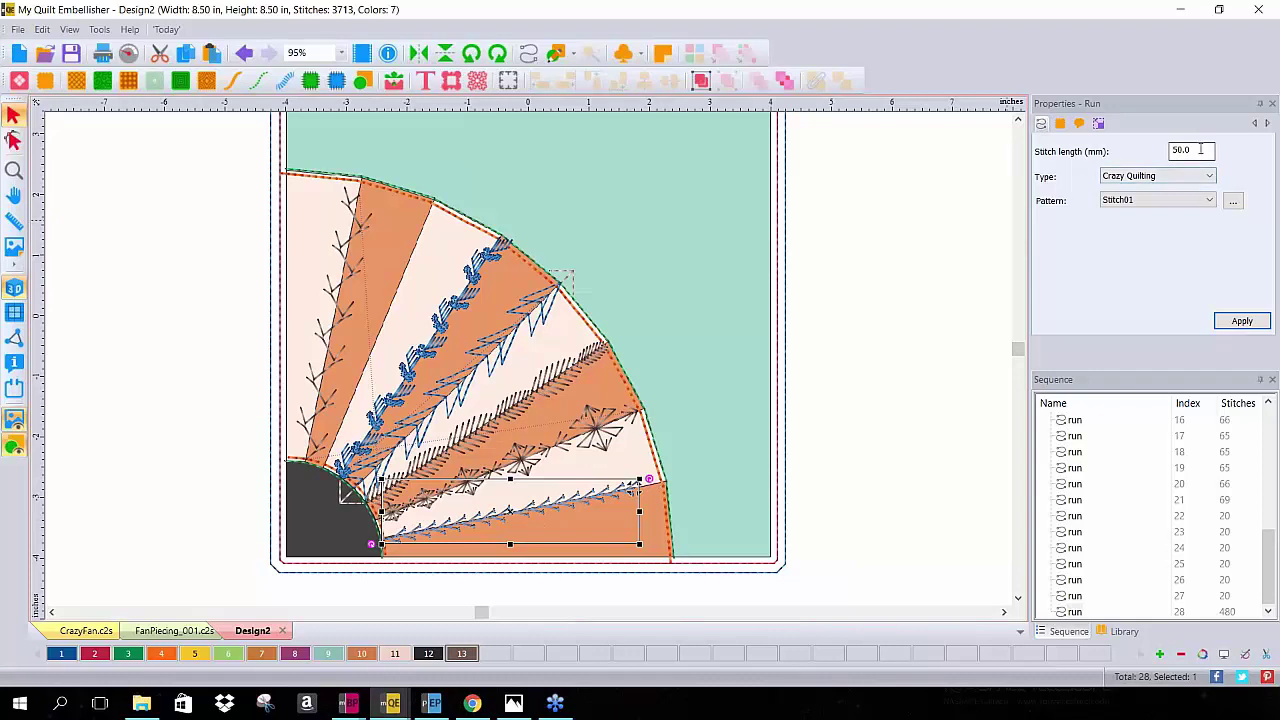
pyautogui.write('60')
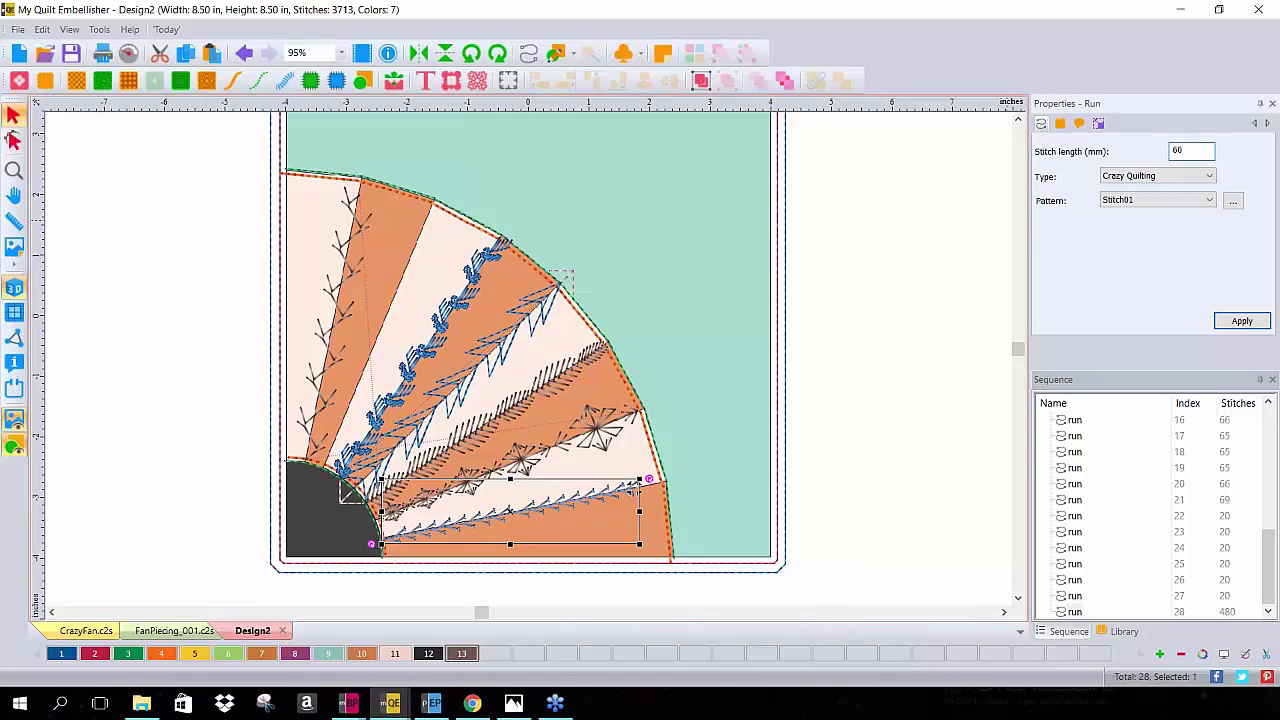
pyautogui.click(1242, 321)
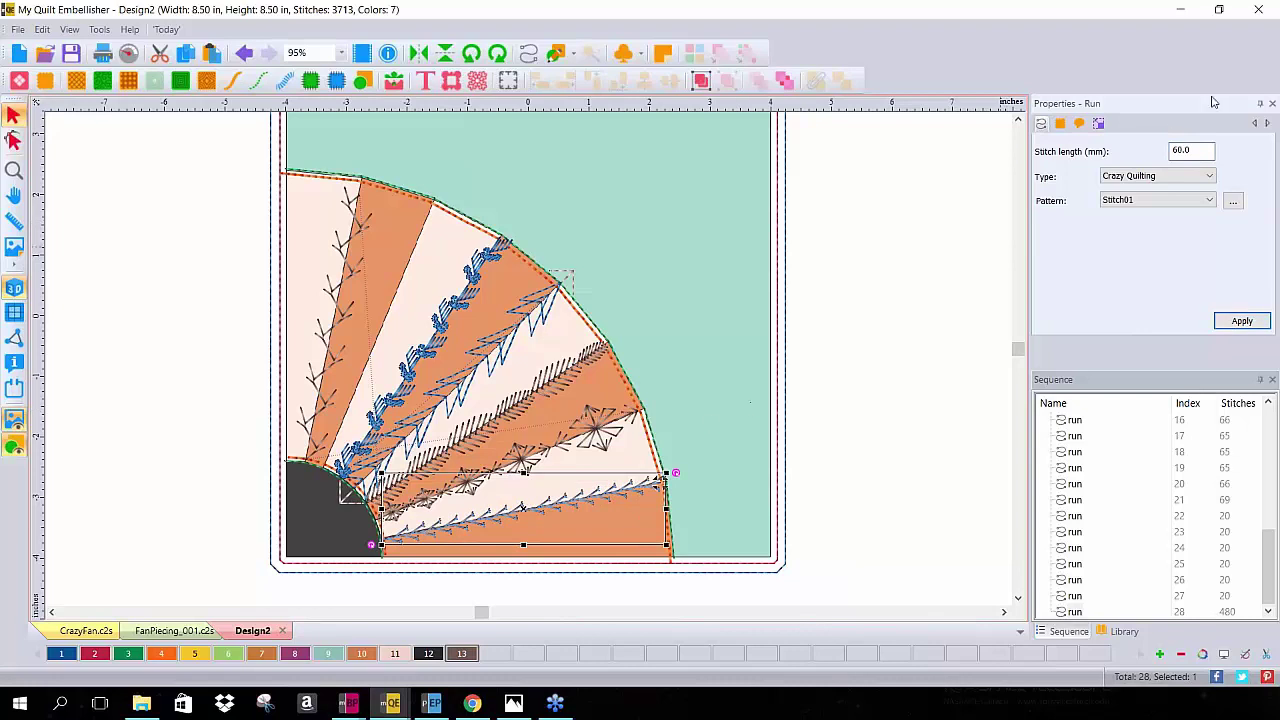
# Set the stitch length of the bottom seam's Stitch01 run to 58 mm
pyautogui.doubleClick(1185, 150)
pyautogui.write('5')
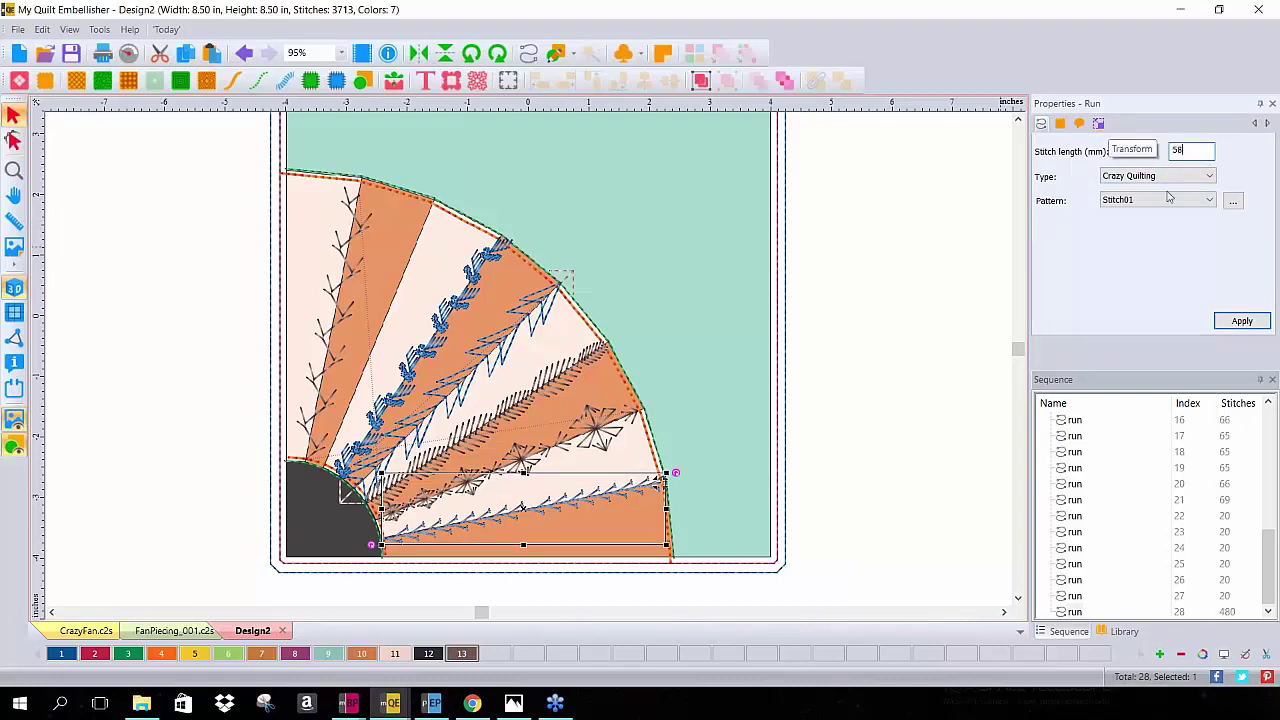
pyautogui.write('8')
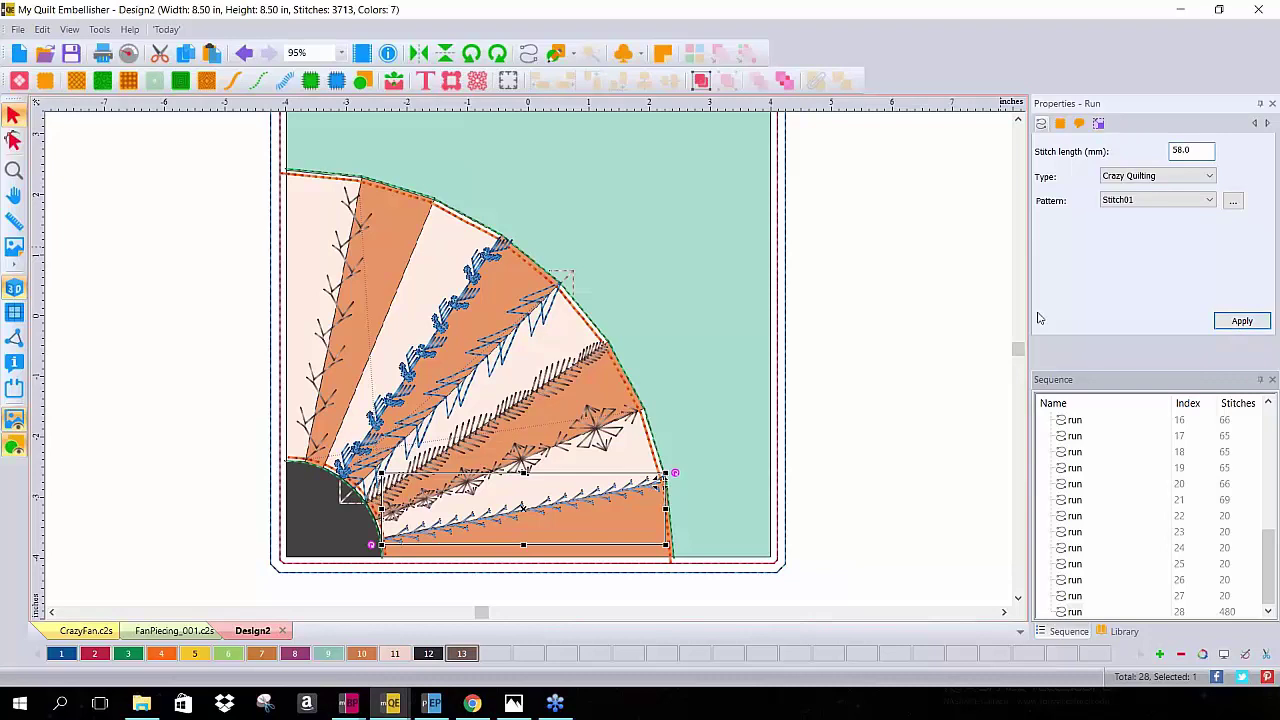
pyautogui.click(1247, 325)
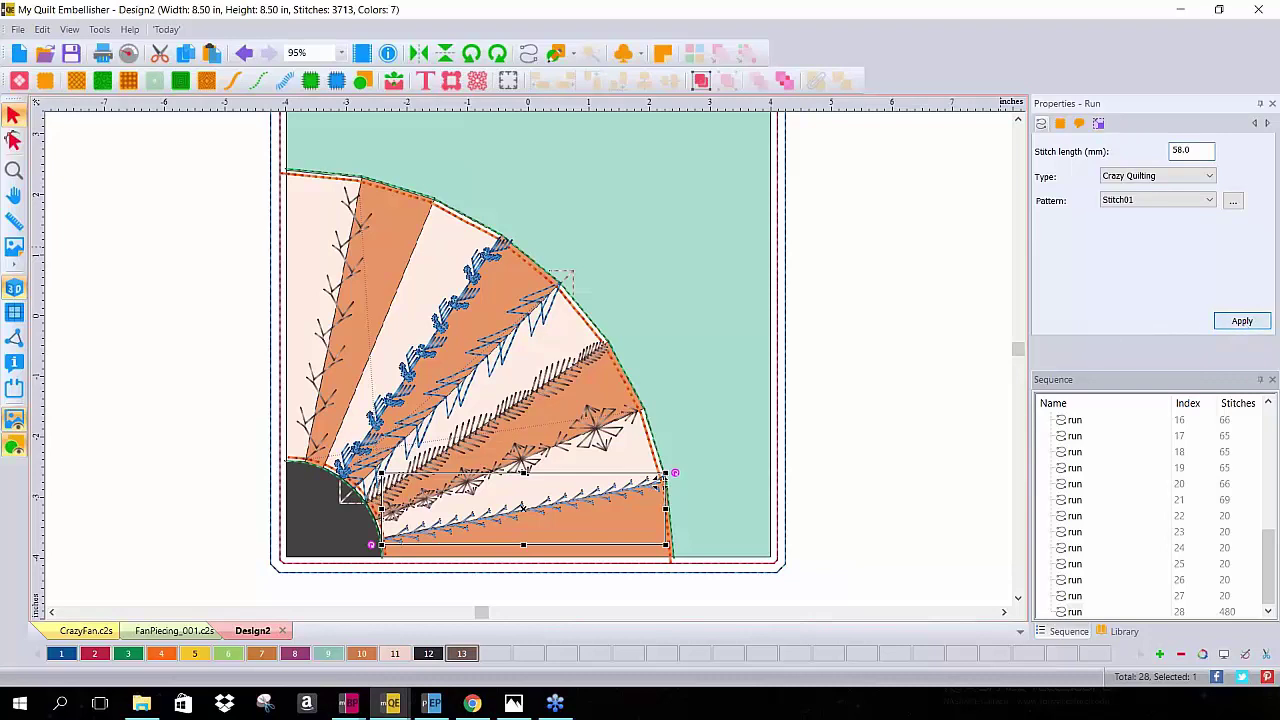
pyautogui.click(957, 277)
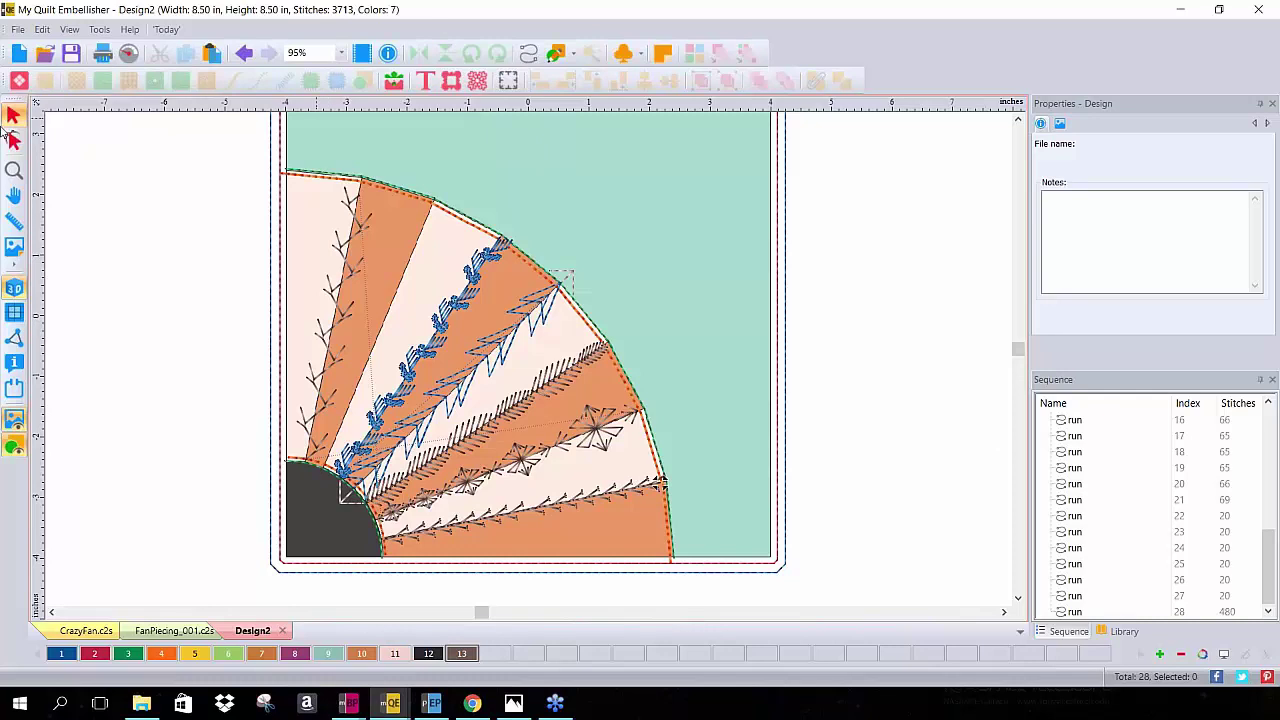
# Draw a straight run along the lower seam of the topmost orange blade, from the inner arc to the outer edge
pyautogui.click(529, 55)
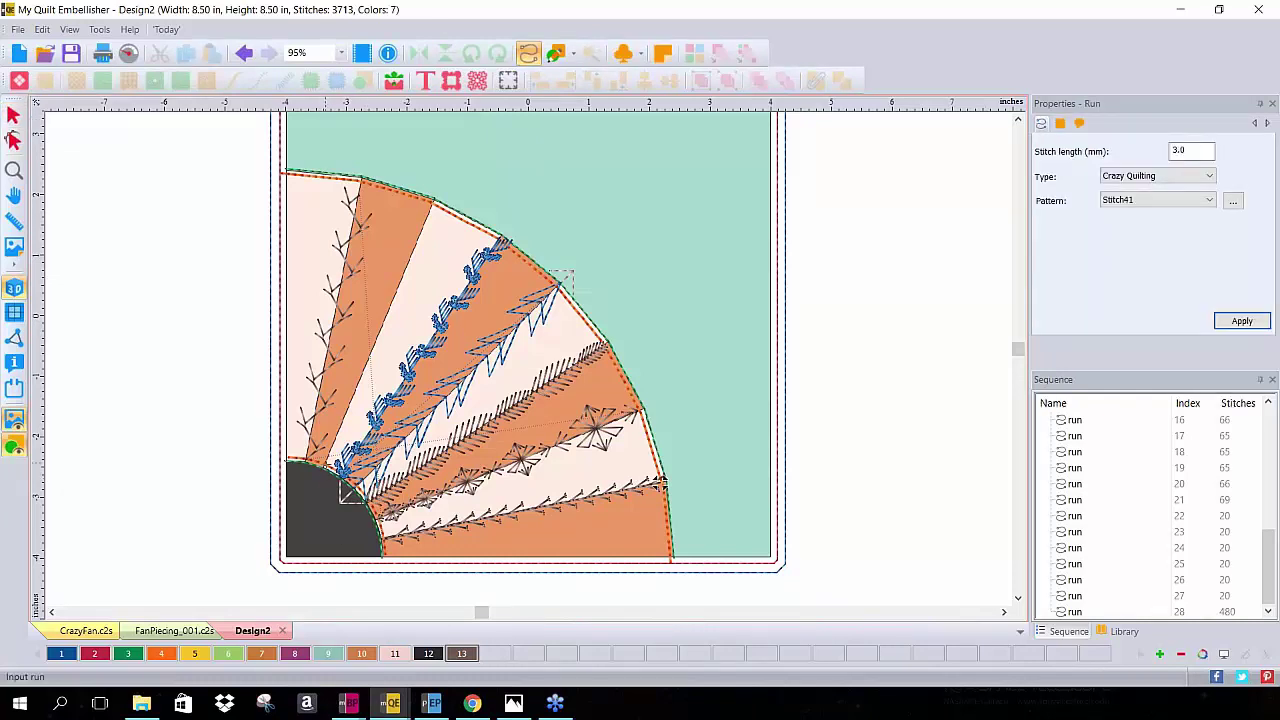
pyautogui.click(323, 466)
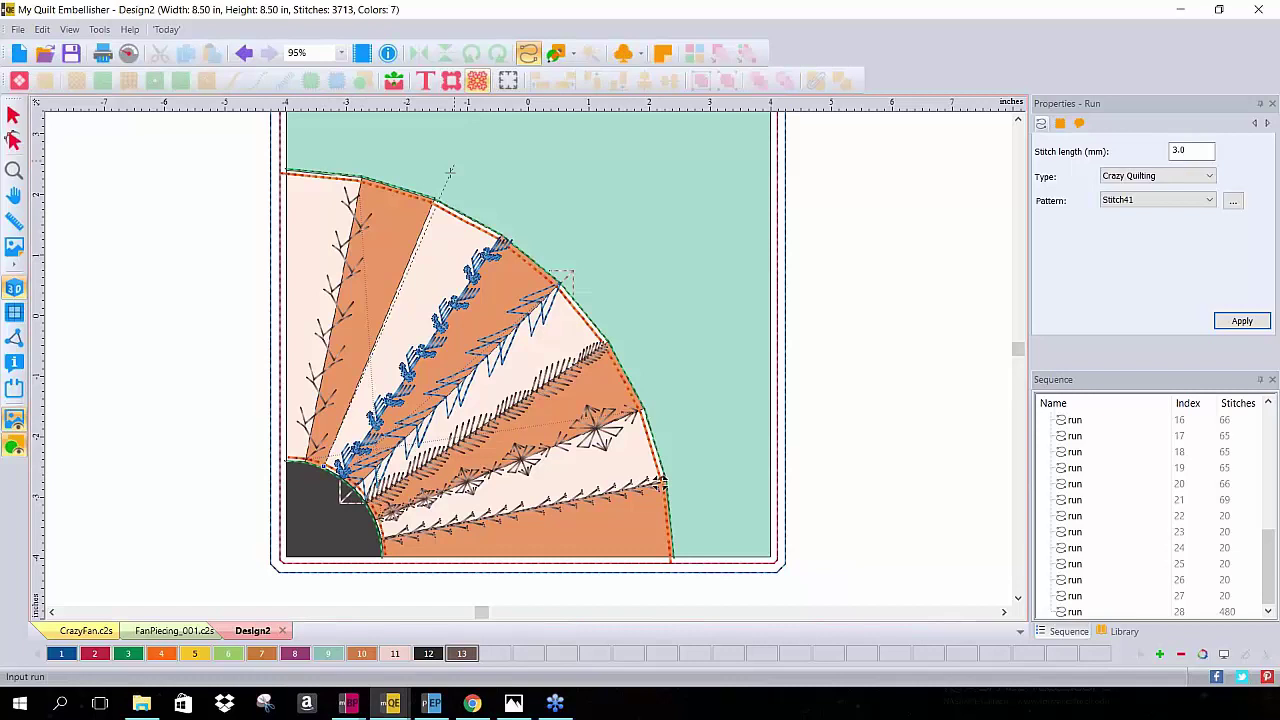
pyautogui.click(433, 199)
pyautogui.press('Return')
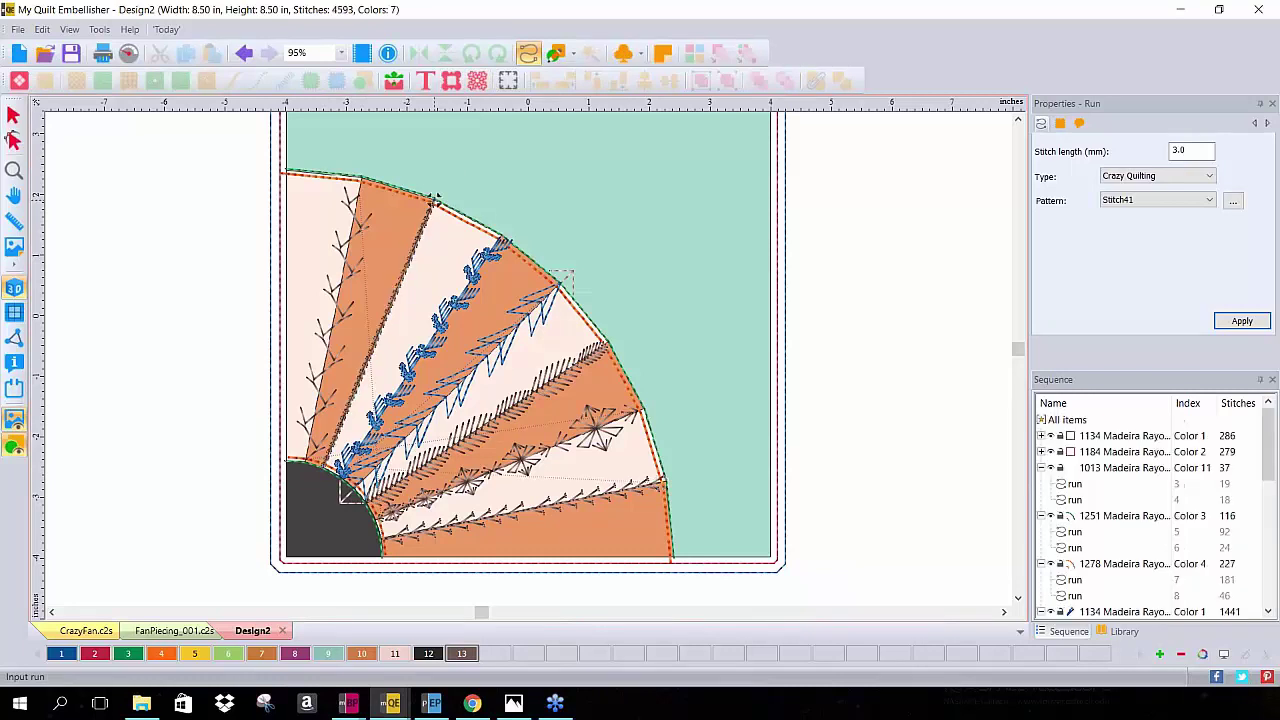
pyautogui.click(13, 114)
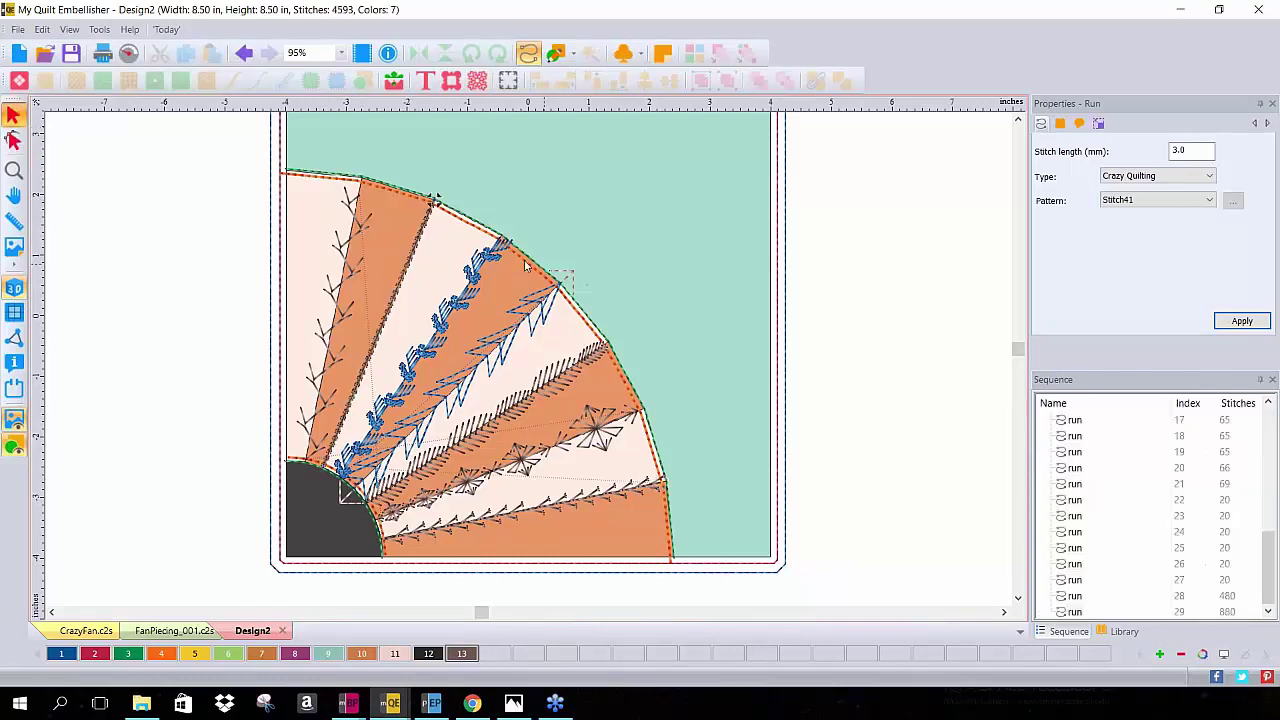
# Change the topmost orange blade's lower seam run to the Motif type with pattern 151 and a 10 mm pattern length
pyautogui.click(1199, 178)
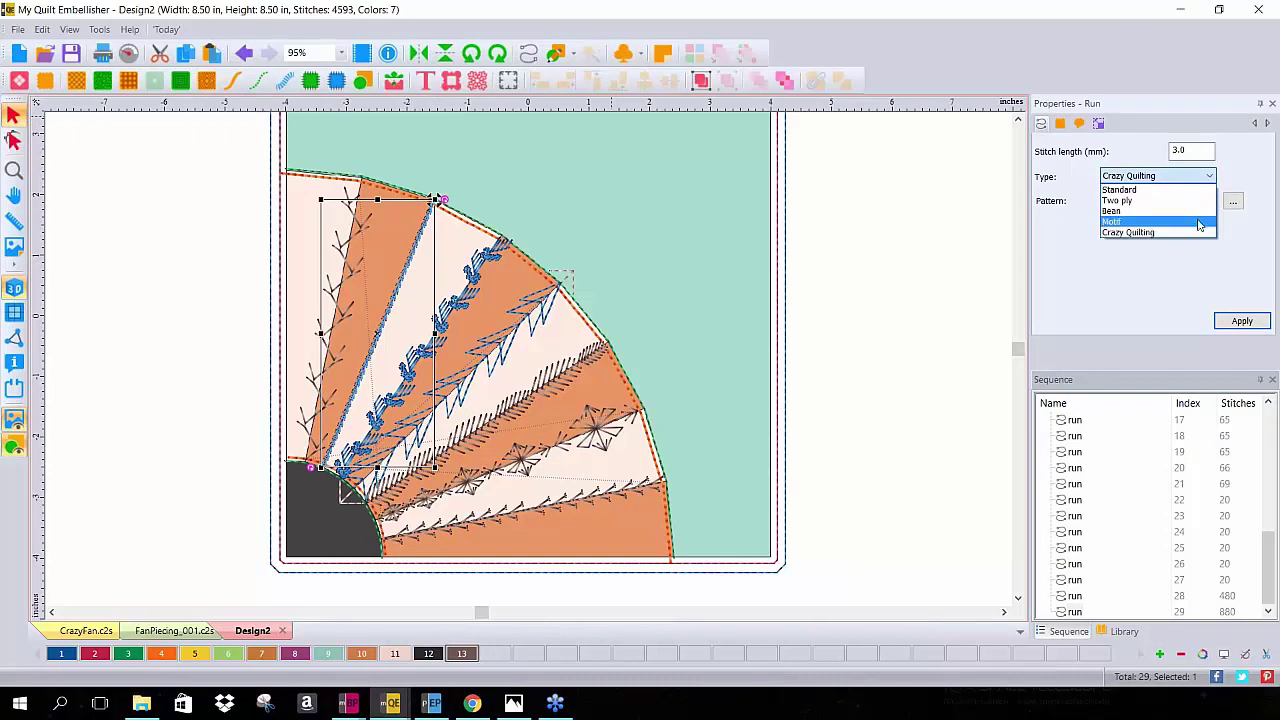
pyautogui.click(1199, 222)
pyautogui.click(1209, 204)
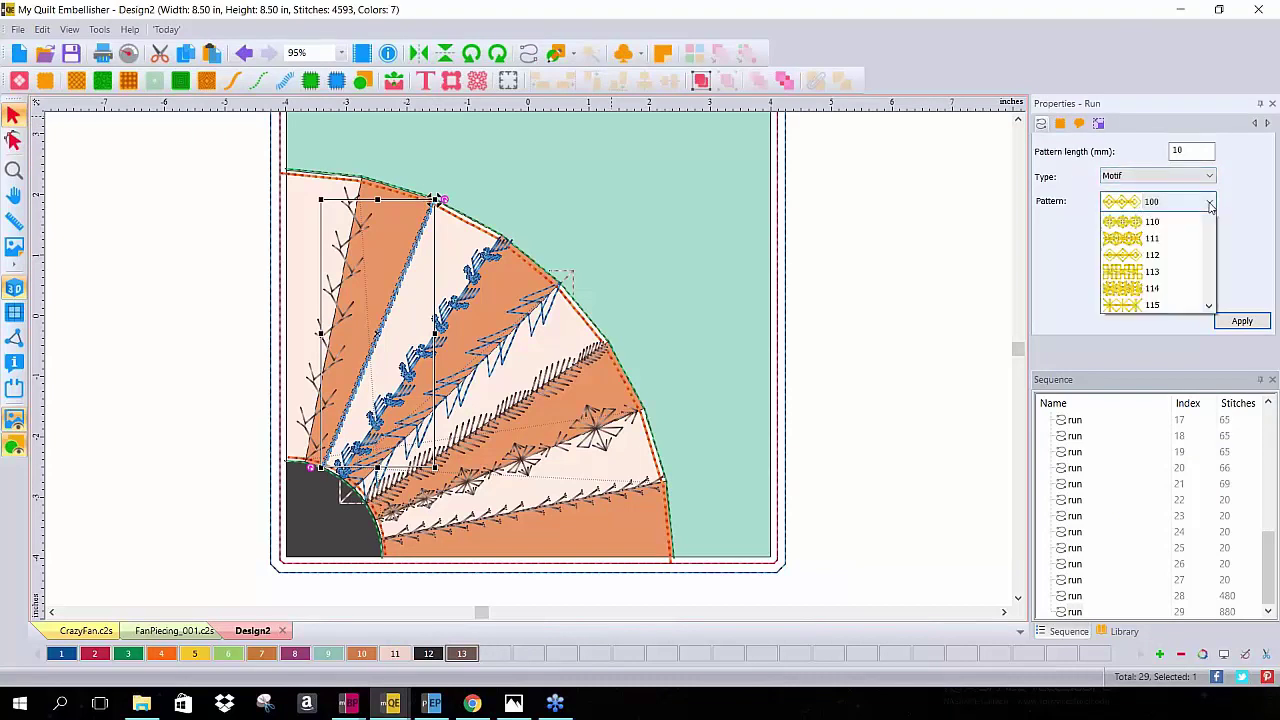
pyautogui.moveTo(1208, 240); pyautogui.dragTo(1201, 336)
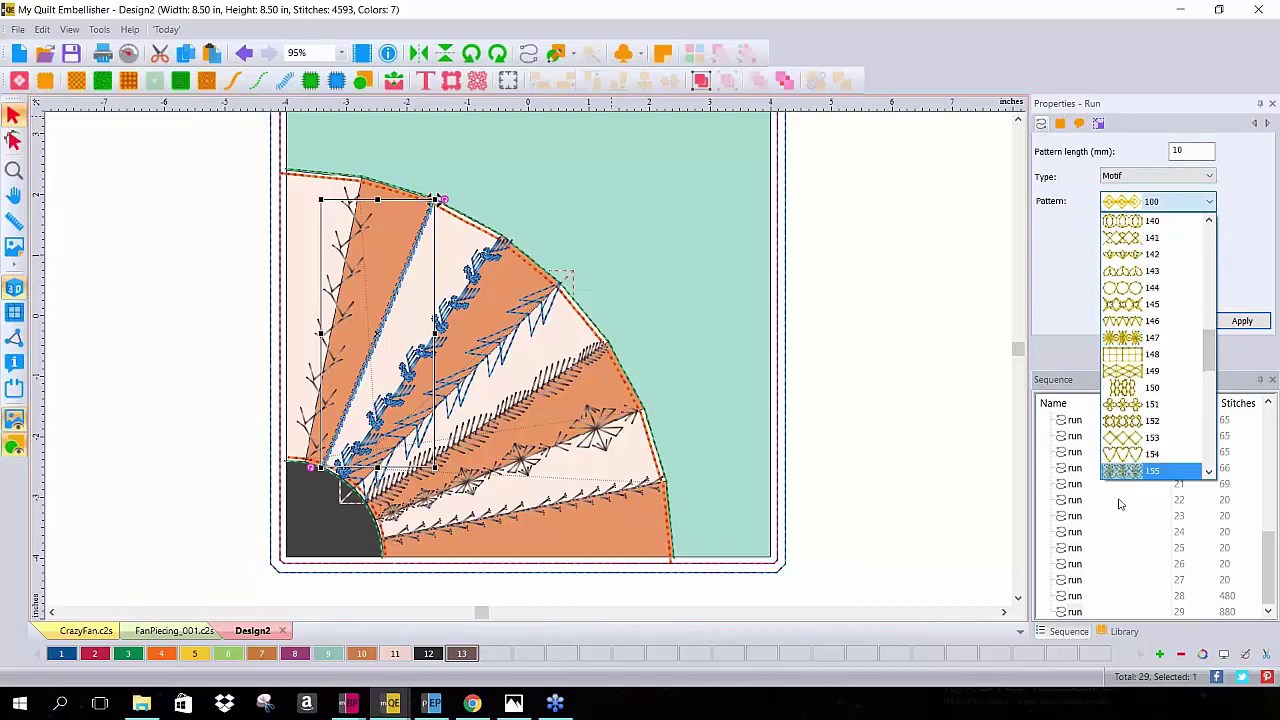
pyautogui.click(1127, 404)
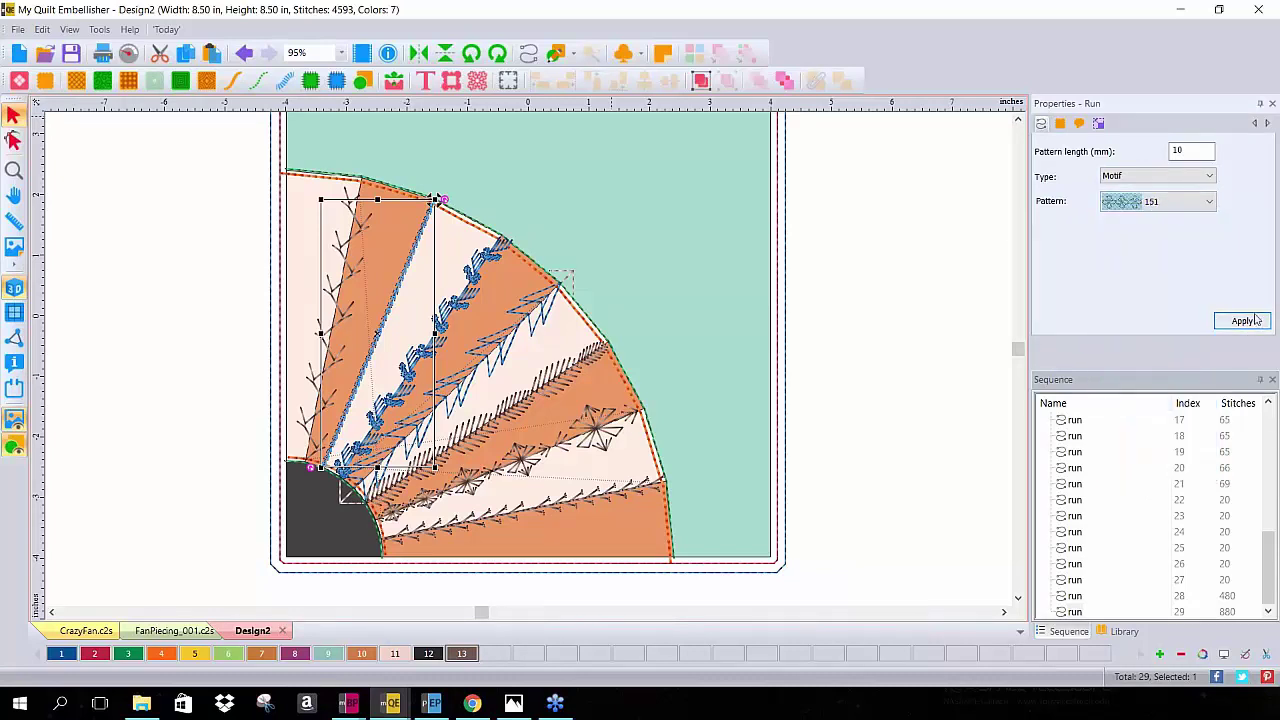
pyautogui.click(1245, 322)
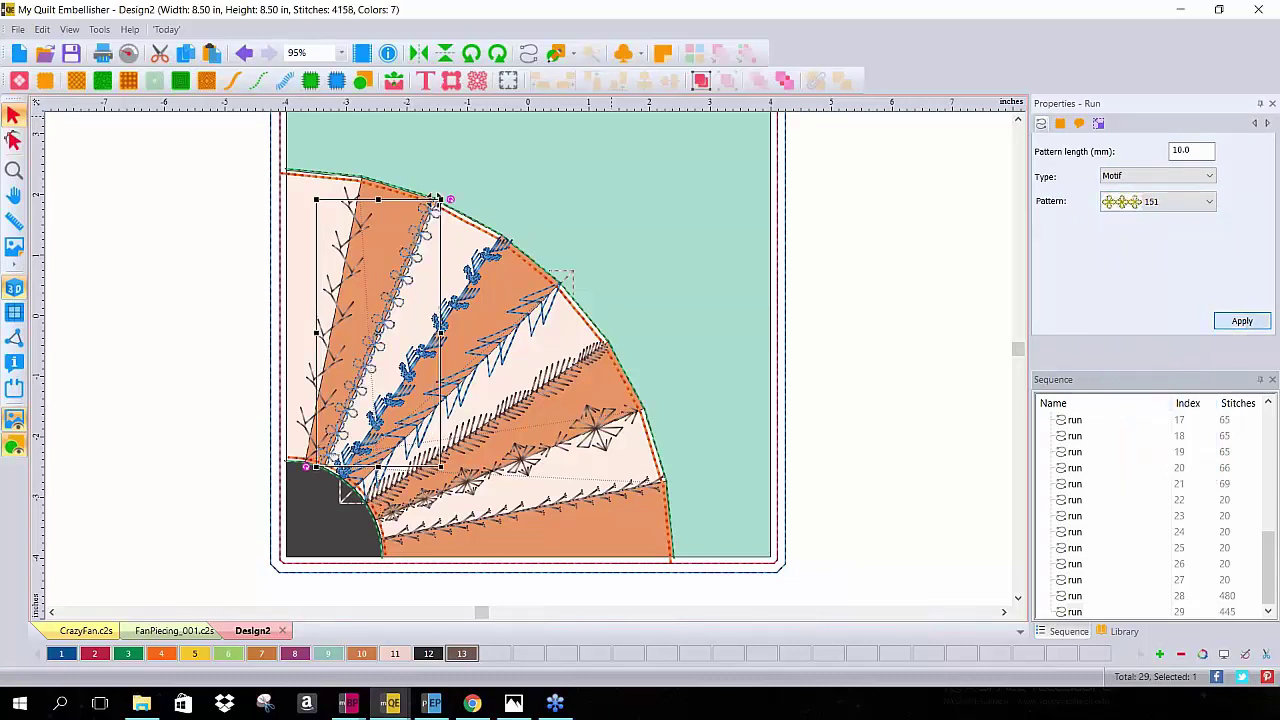
pyautogui.click(918, 206)
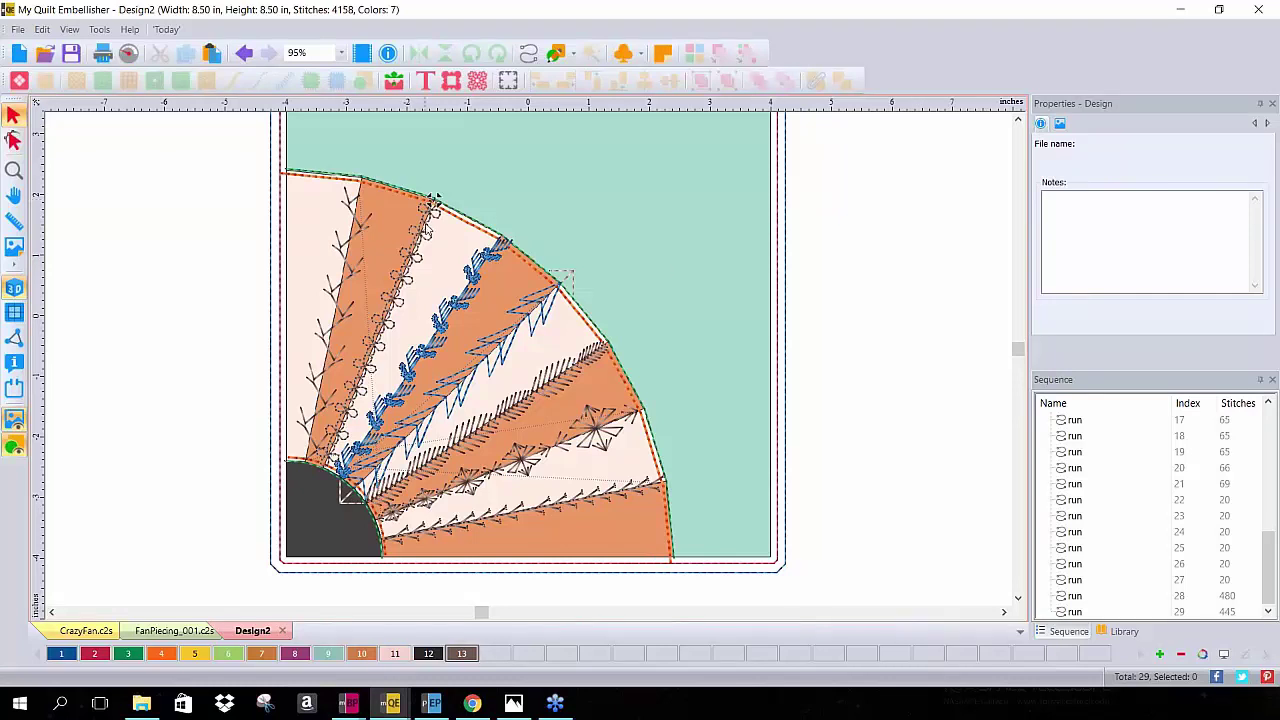
pyautogui.click(428, 230)
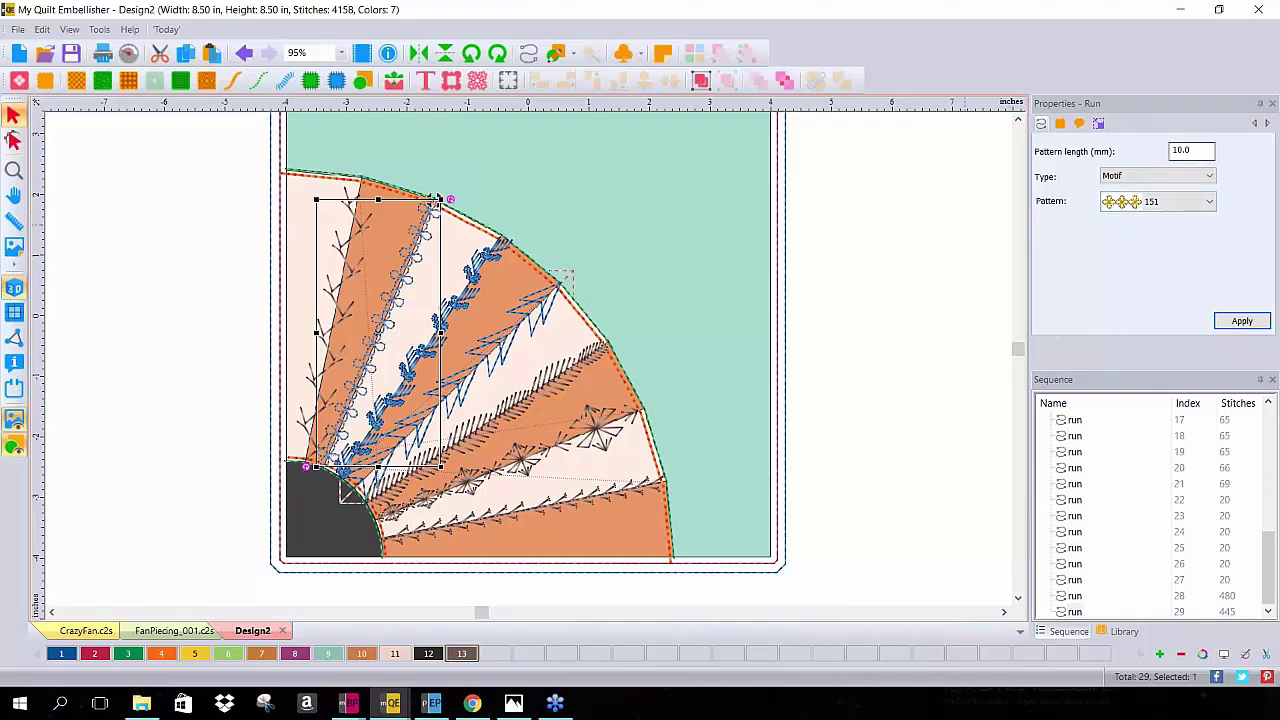
# Set the pattern length of the topmost orange blade's Motif 151 run to 20 mm
pyautogui.click(1190, 150)
pyautogui.write('20')
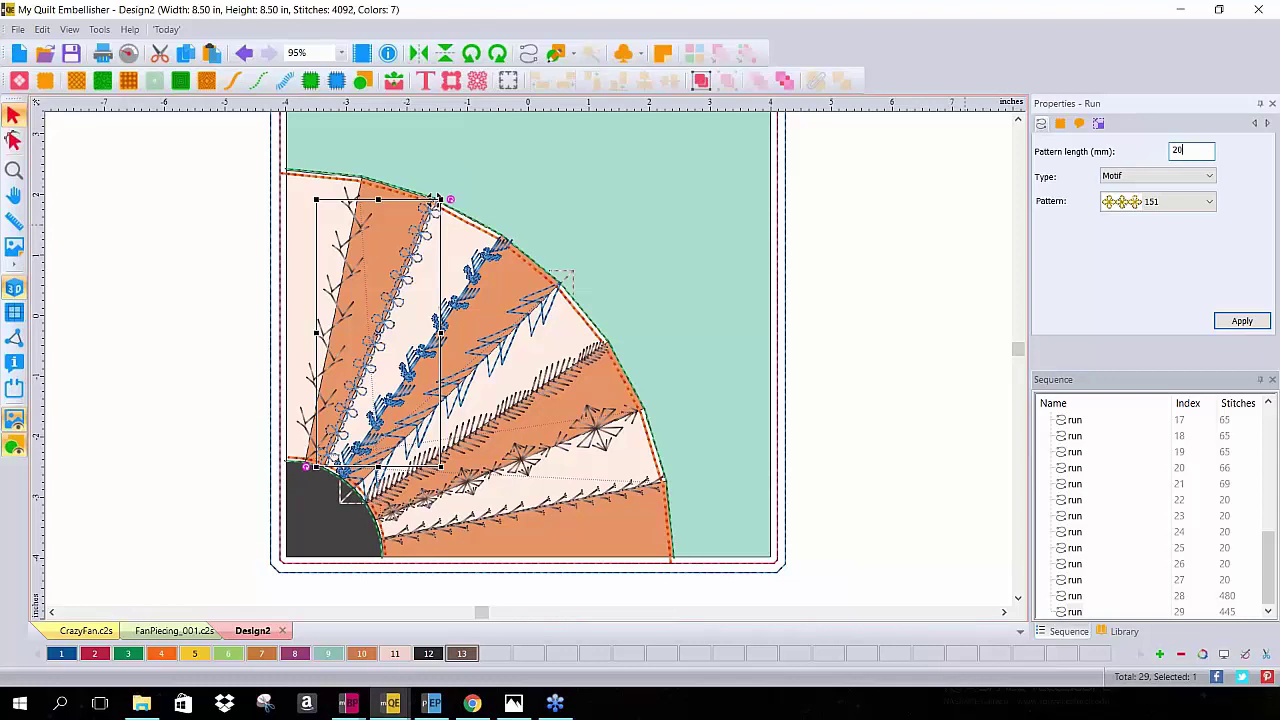
pyautogui.press('Return')
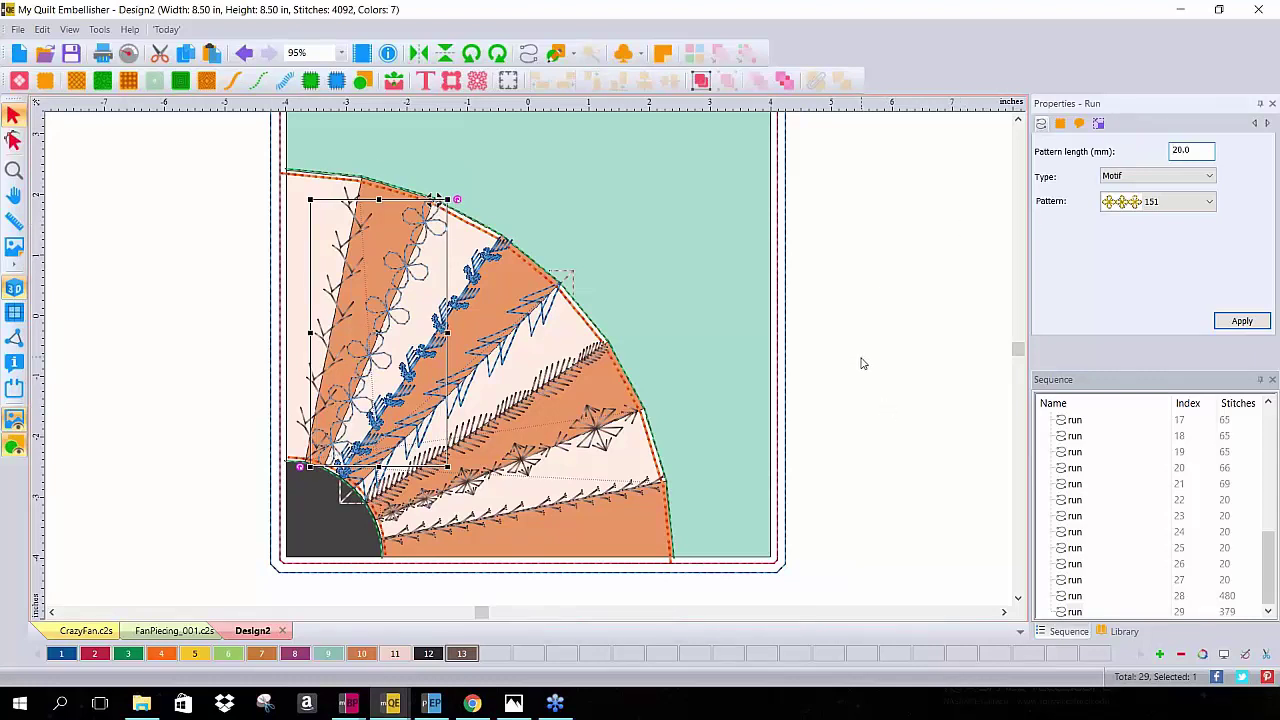
pyautogui.click(852, 326)
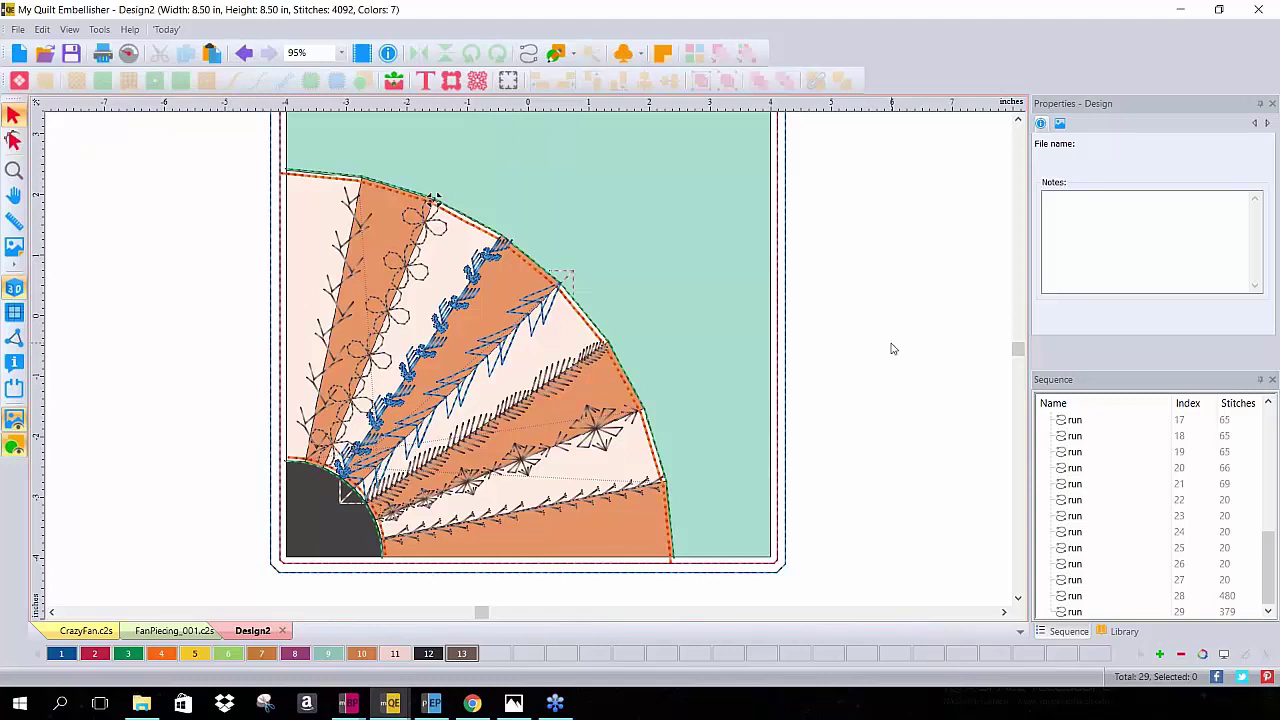
# Place a single Stitch21 lotus crazy quilting symbol diagonally across the teal background, starting near the block's upper middle
pyautogui.scroll(1, 871, 233)
pyautogui.scroll(-1, 871, 233)
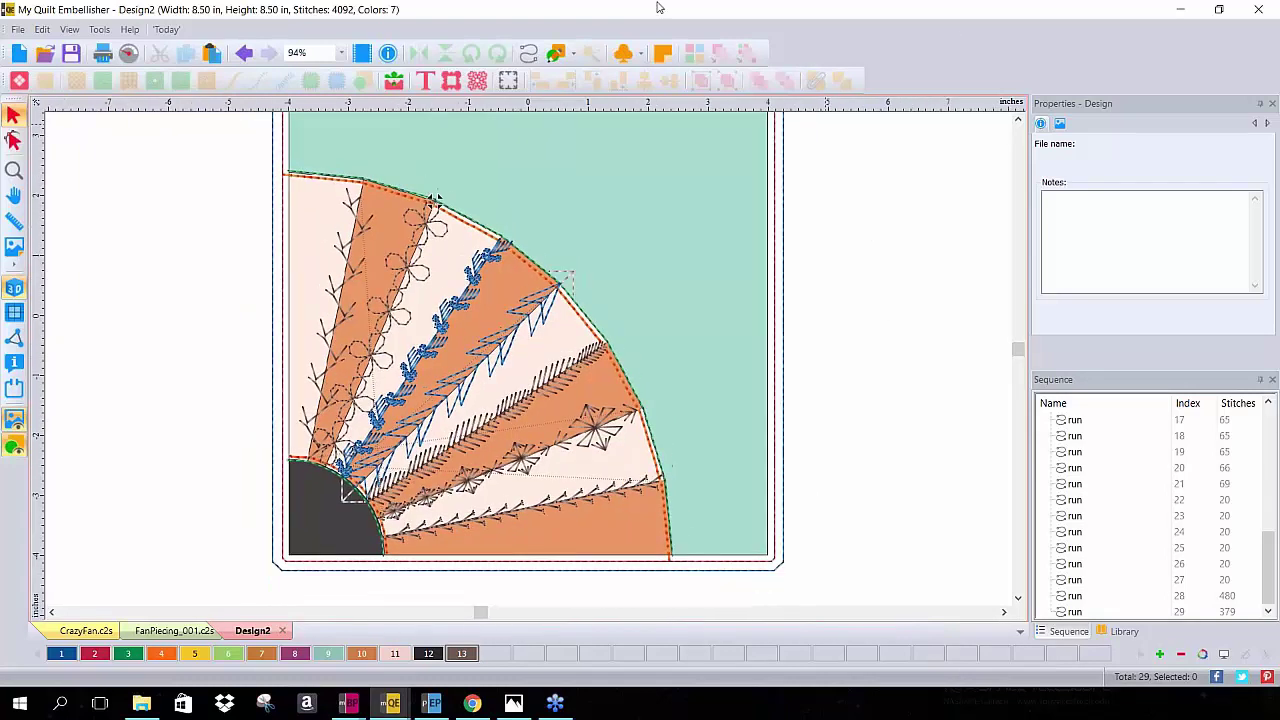
pyautogui.click(640, 55)
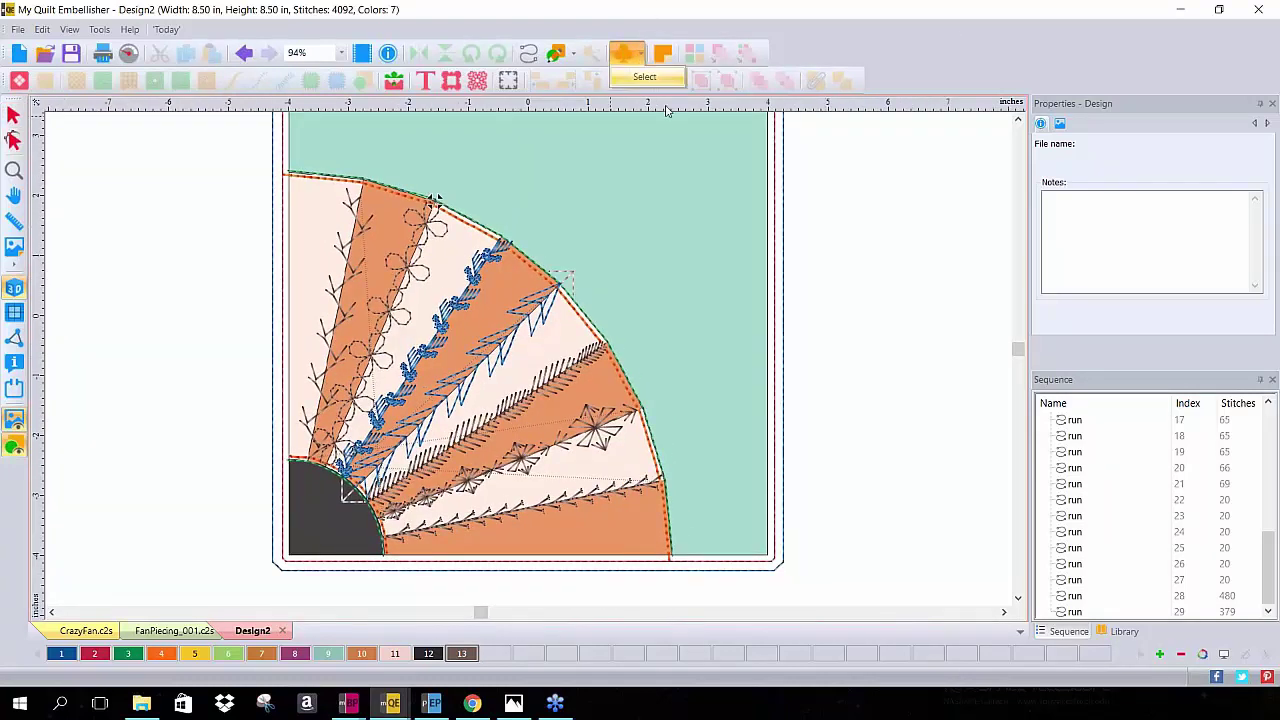
pyautogui.click(670, 80)
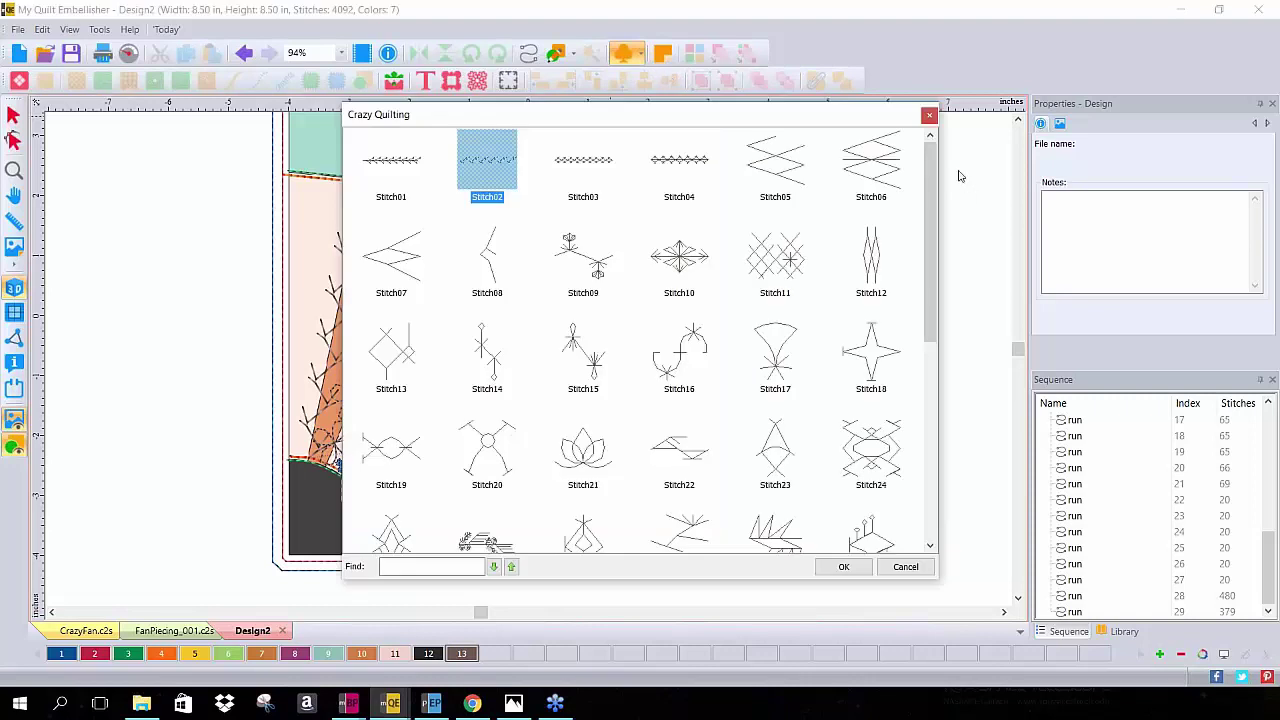
pyautogui.moveTo(927, 165); pyautogui.dragTo(923, 274)
pyautogui.click(567, 237)
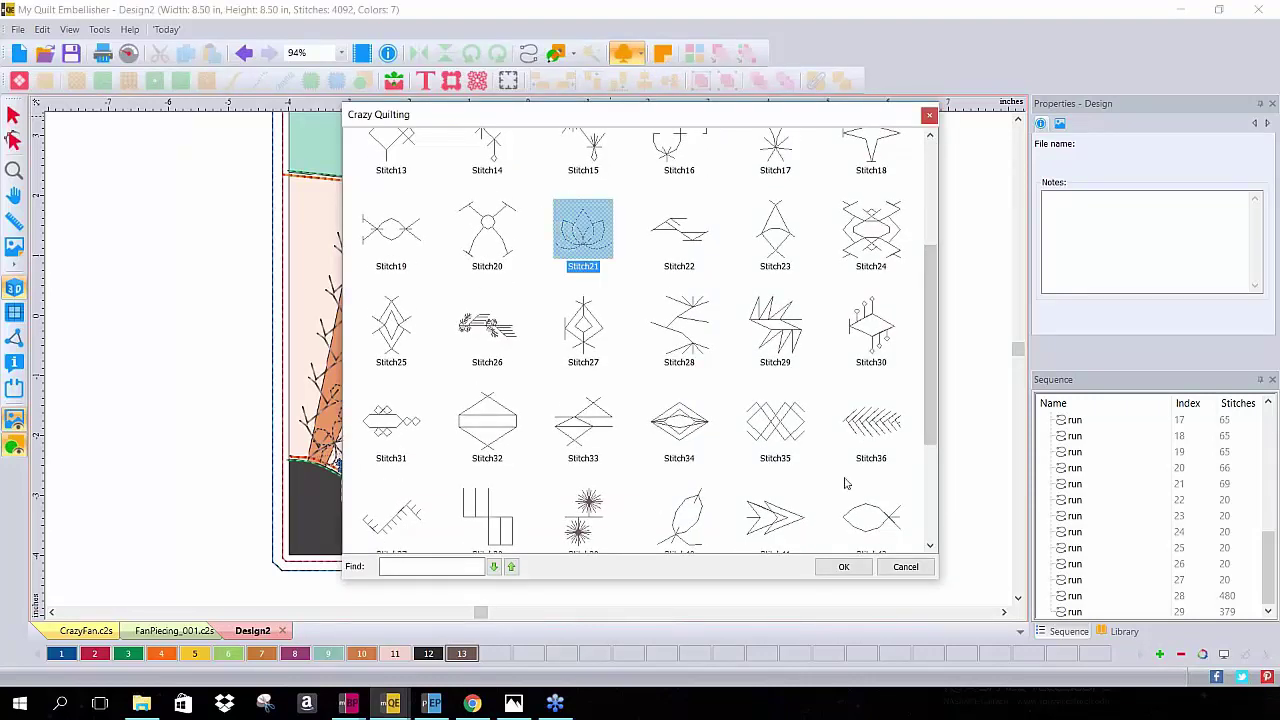
pyautogui.click(838, 566)
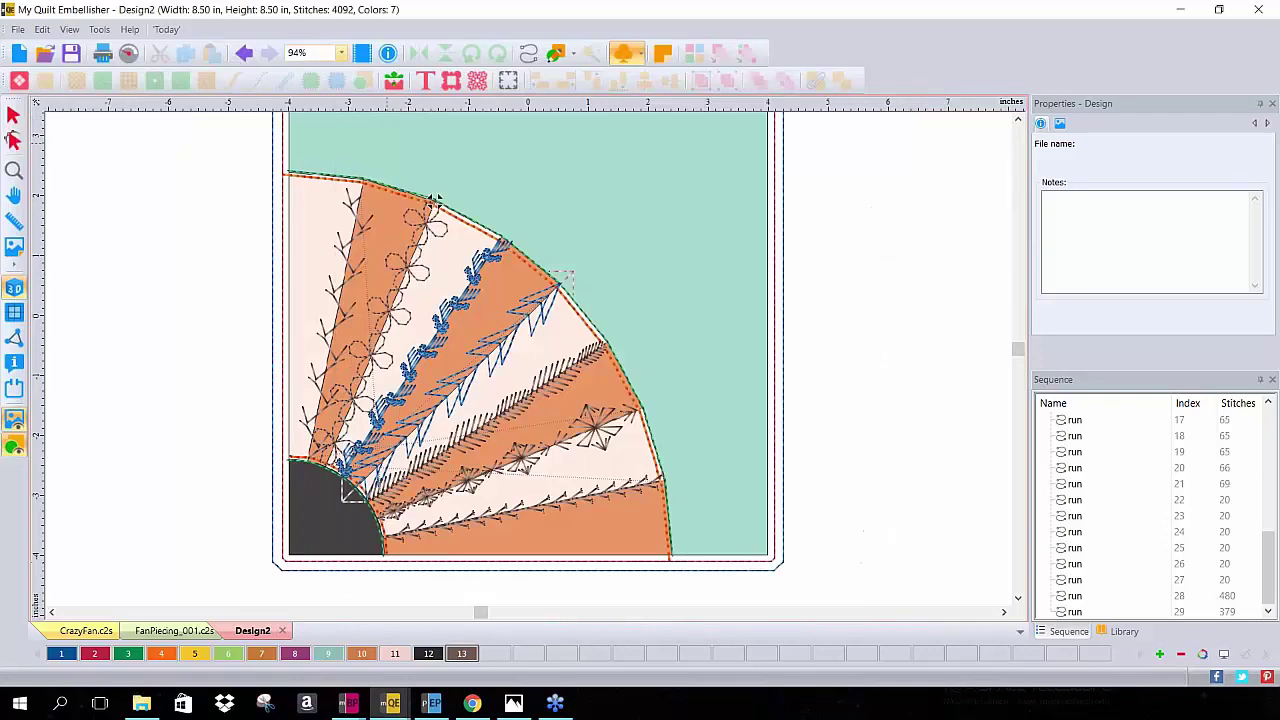
pyautogui.click(524, 130)
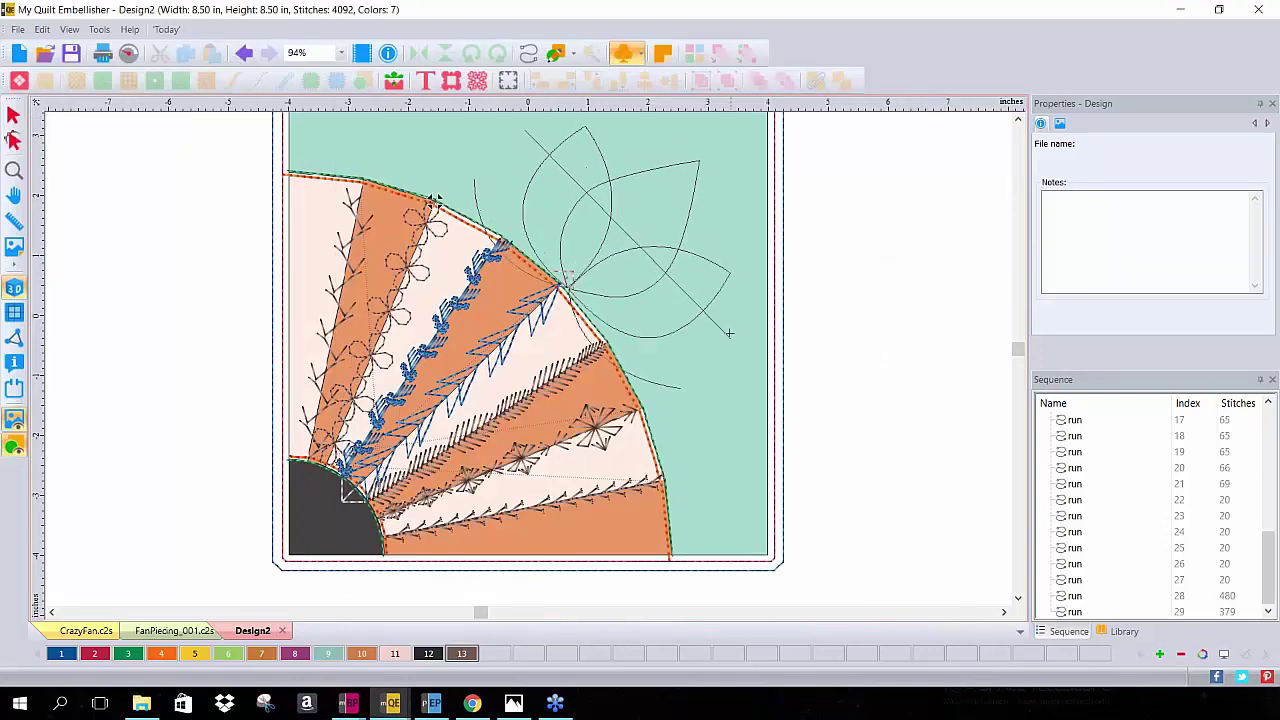
pyautogui.click(682, 347)
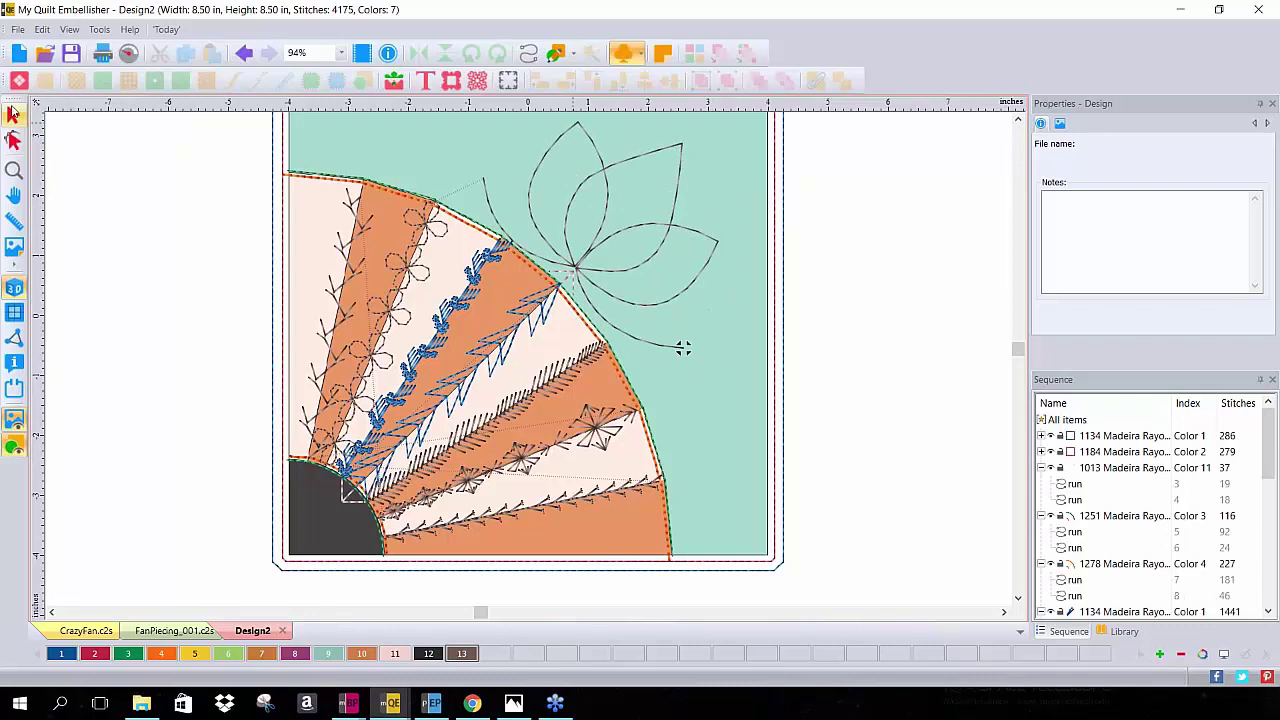
# Move the lotus symbol slightly farther away from the fan's outer arc and deselect it
pyautogui.click(13, 115)
pyautogui.click(620, 234)
pyautogui.moveTo(620, 234); pyautogui.dragTo(656, 217)
pyautogui.click(943, 249)
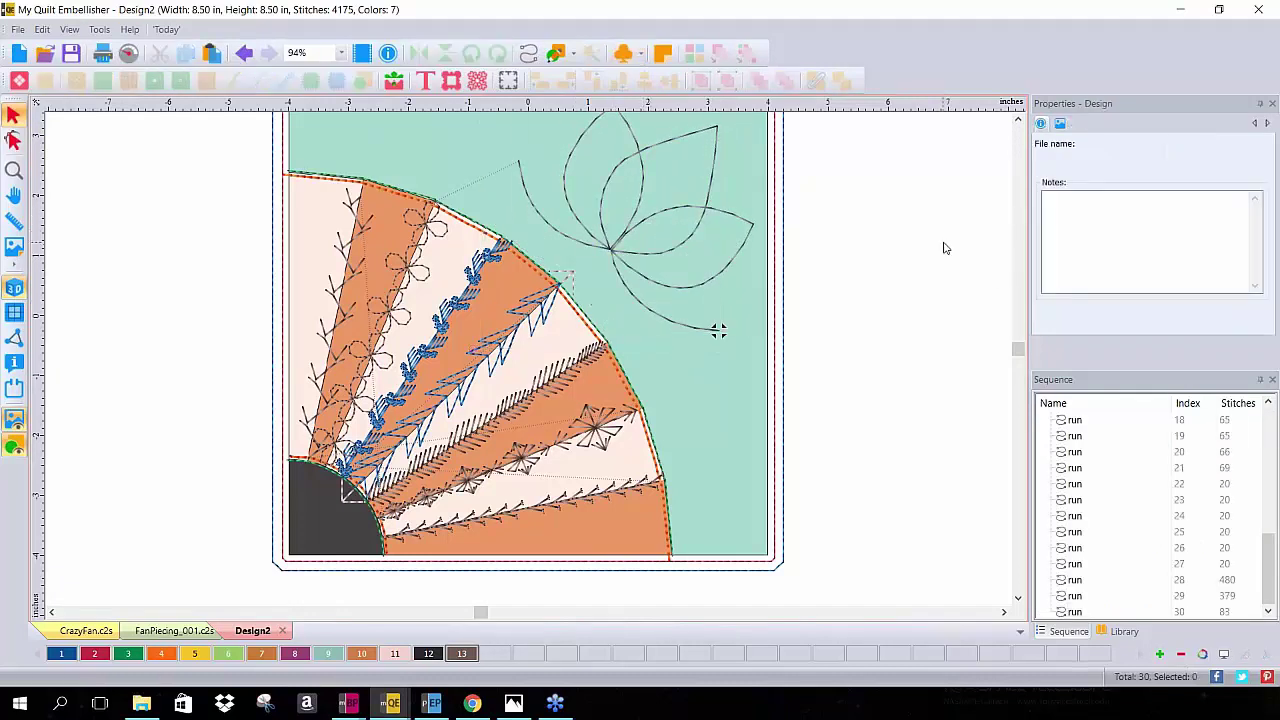
# Examine the outline points of the Stitch41 seam run, the lowest Stitch01 seam run and the fan's outer arc run
pyautogui.click(1018, 119)
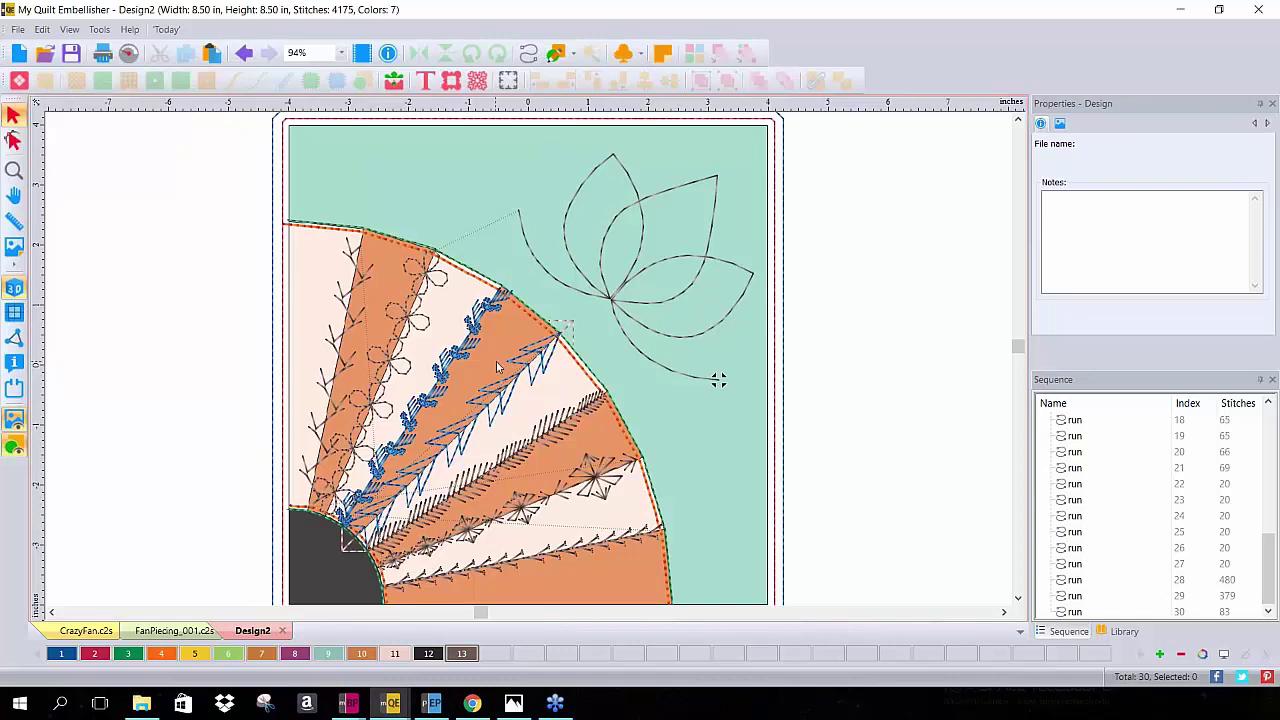
pyautogui.click(547, 352)
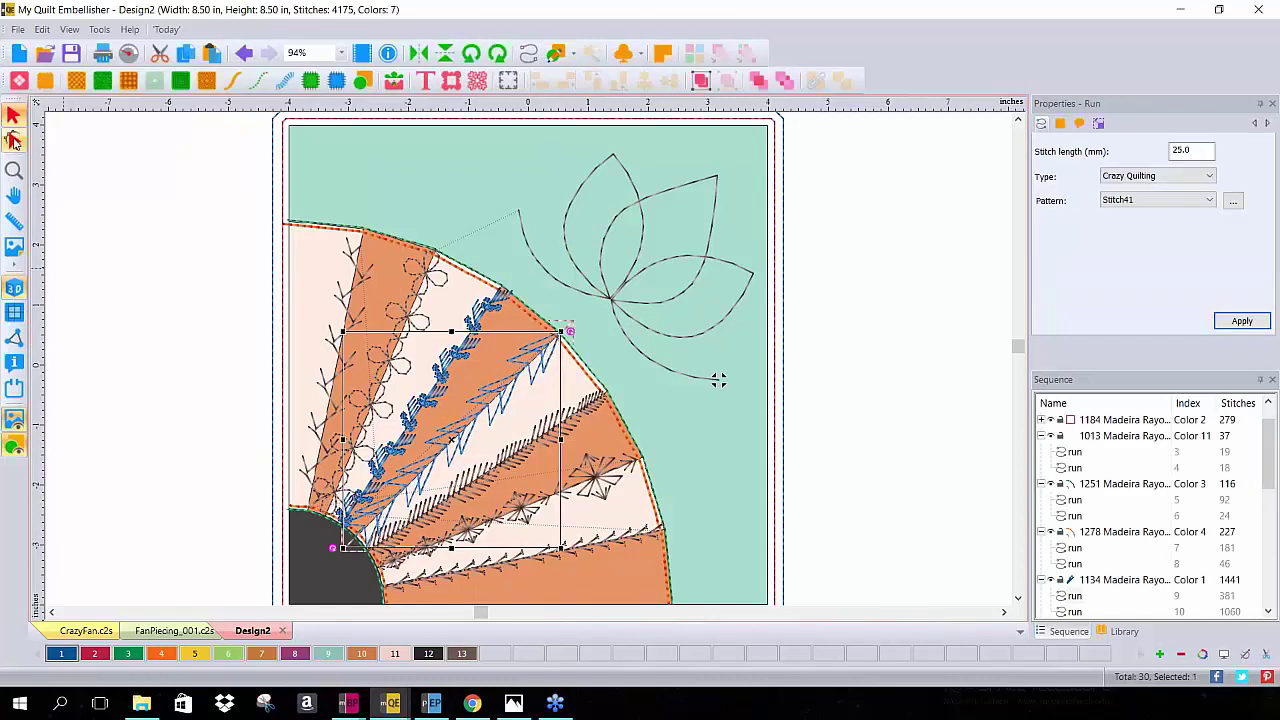
pyautogui.click(13, 140)
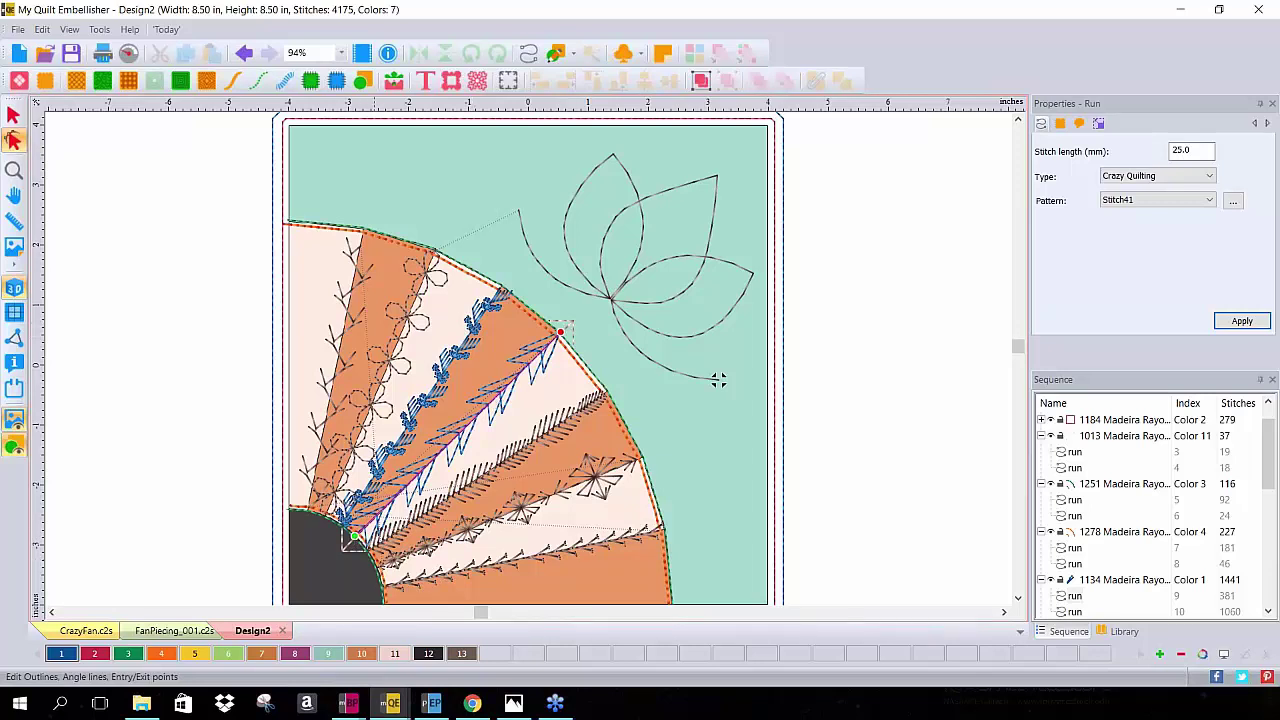
pyautogui.click(647, 536)
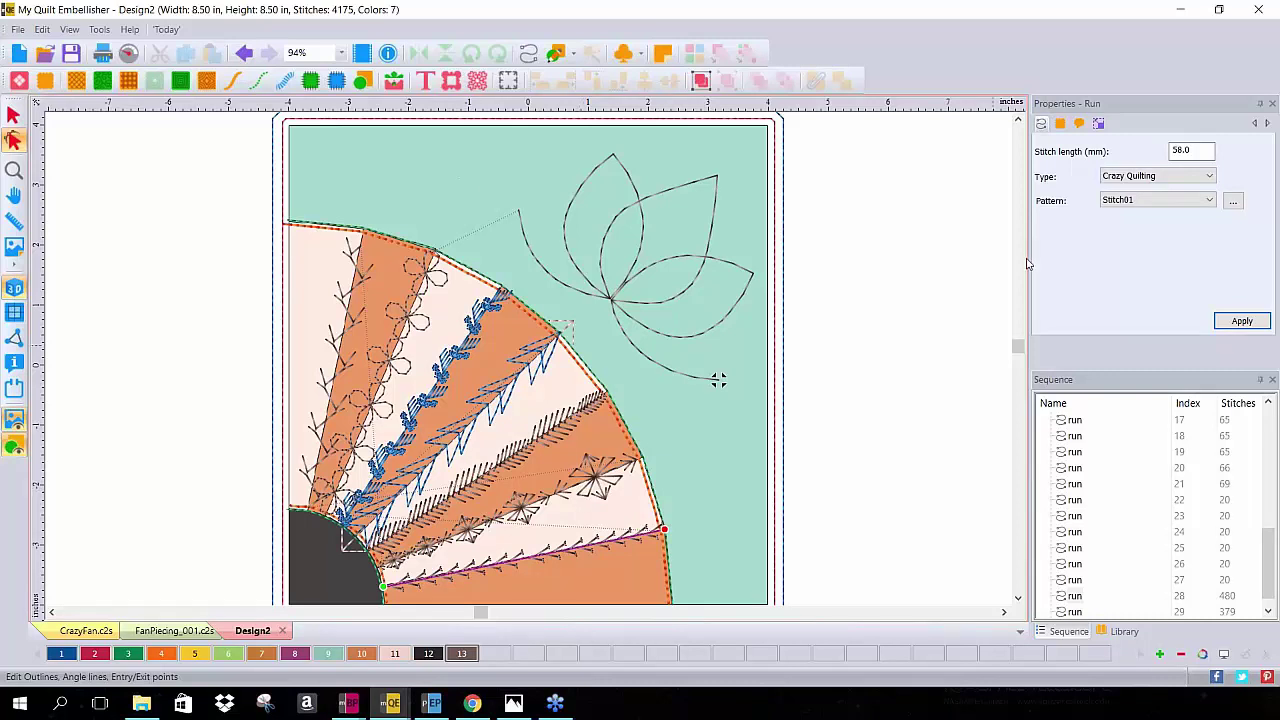
pyautogui.click(319, 183)
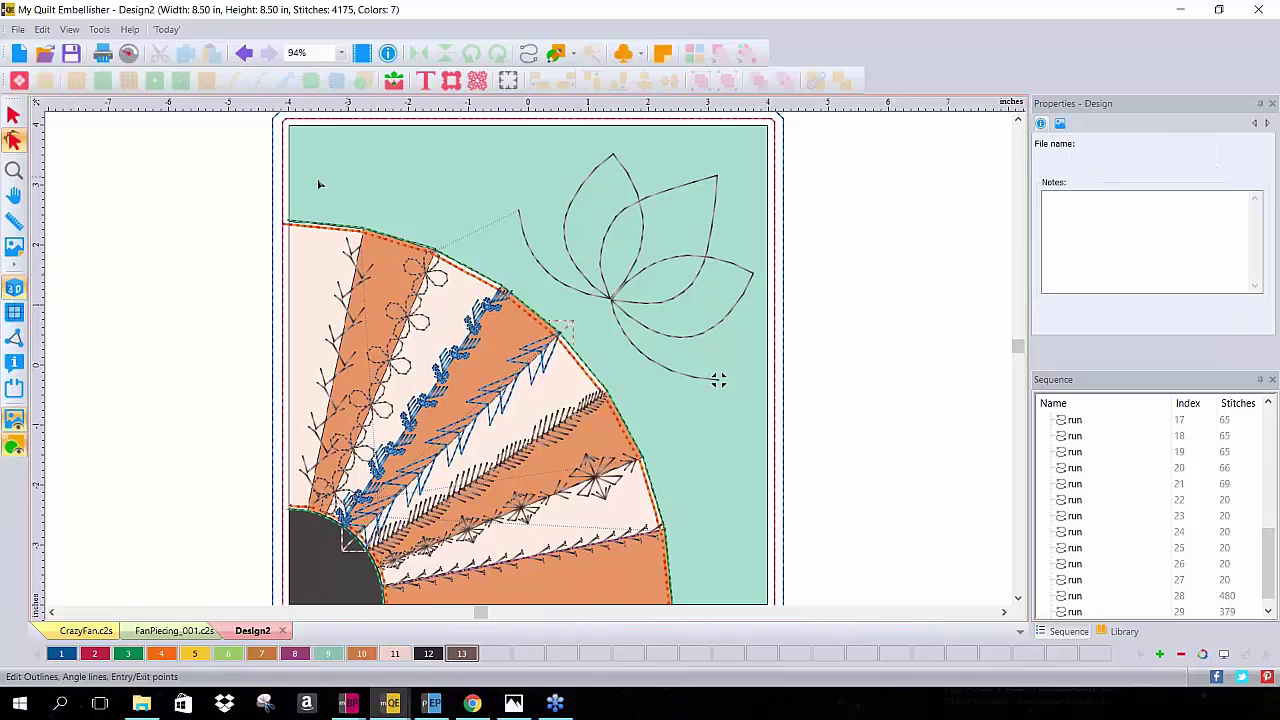
pyautogui.click(423, 247)
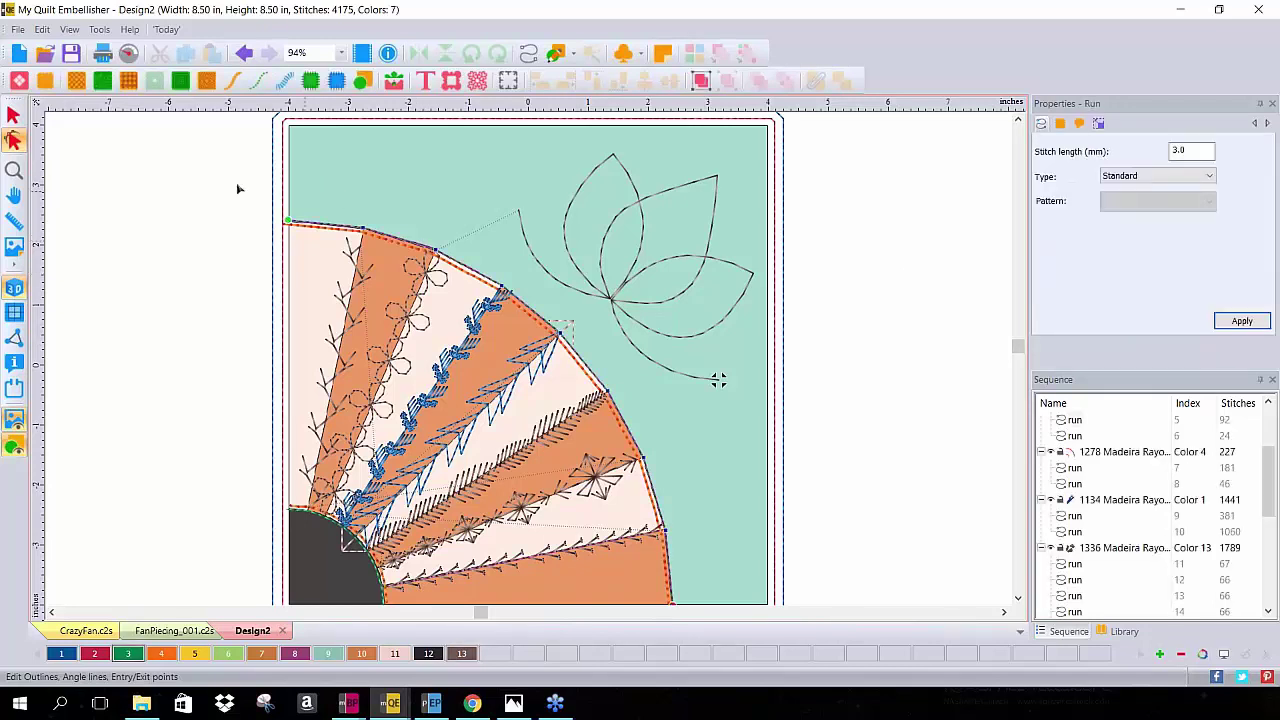
# Duplicate the two Color 3 arc runs along the fan's outer and inner edges in place
pyautogui.click(13, 116)
pyautogui.click(583, 317)
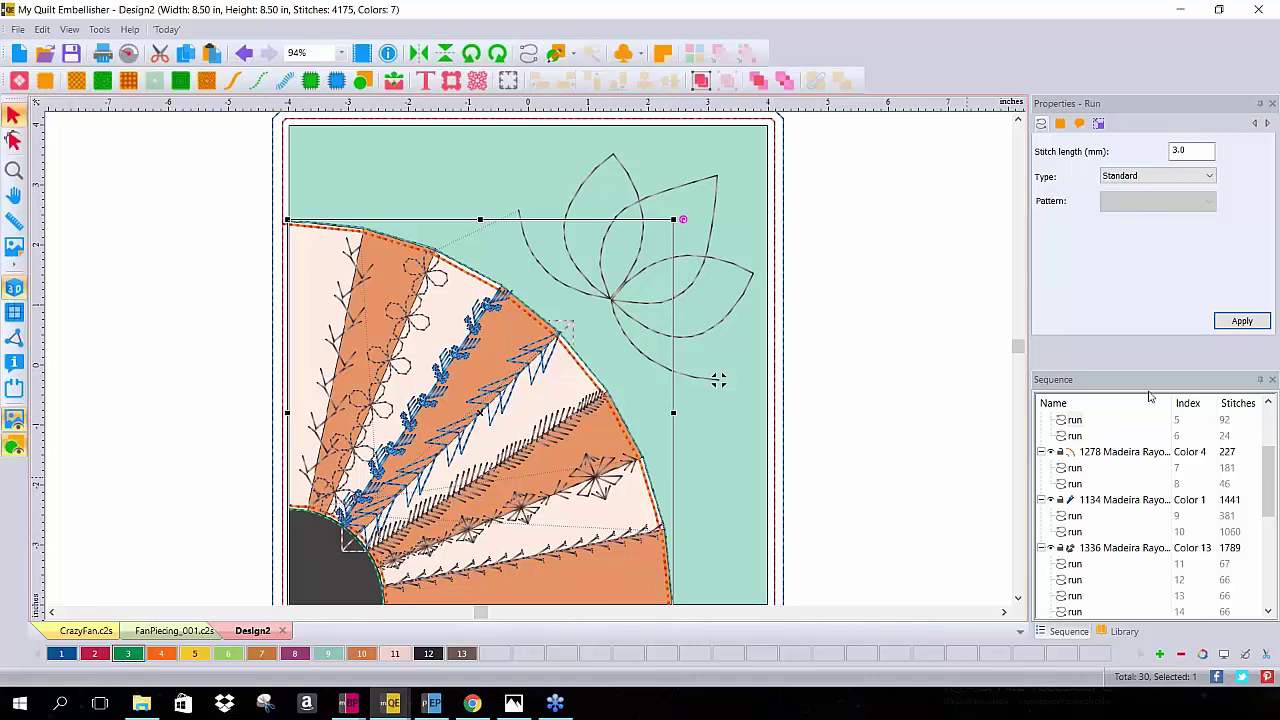
pyautogui.moveTo(1276, 485); pyautogui.dragTo(1276, 440)
pyautogui.click(1097, 525)
pyautogui.click(1113, 517)
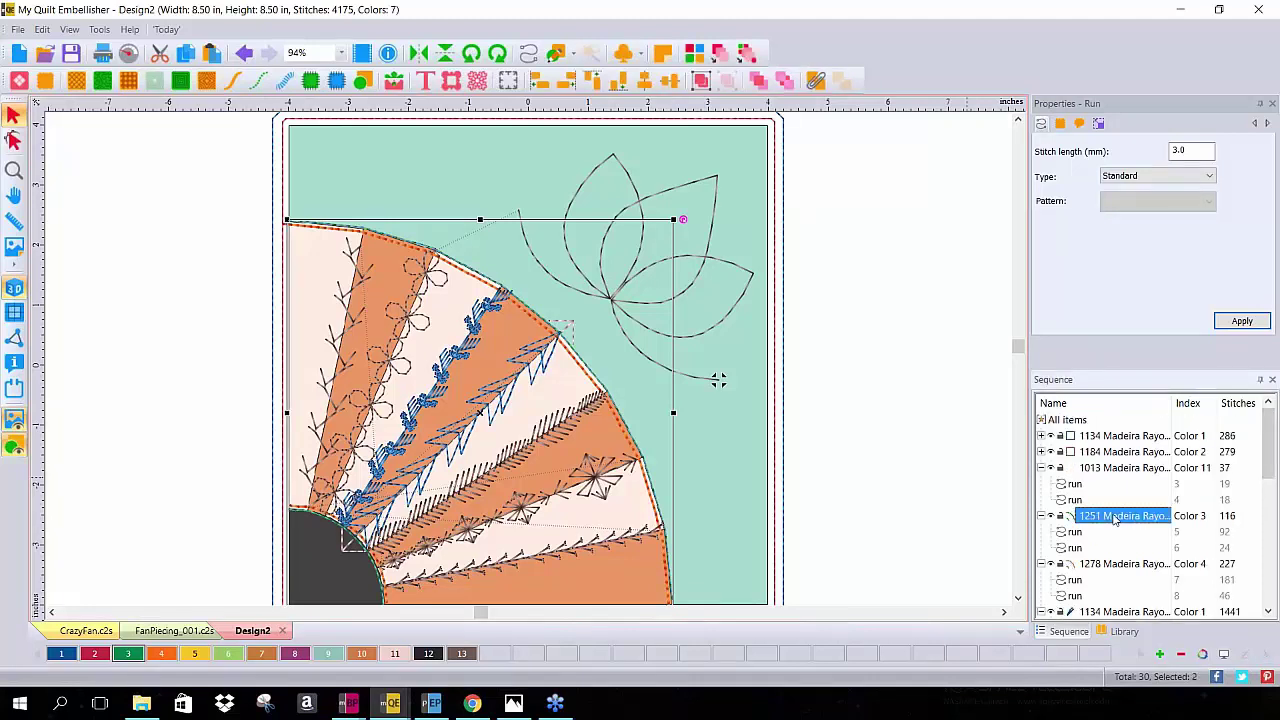
pyautogui.rightClick(469, 346)
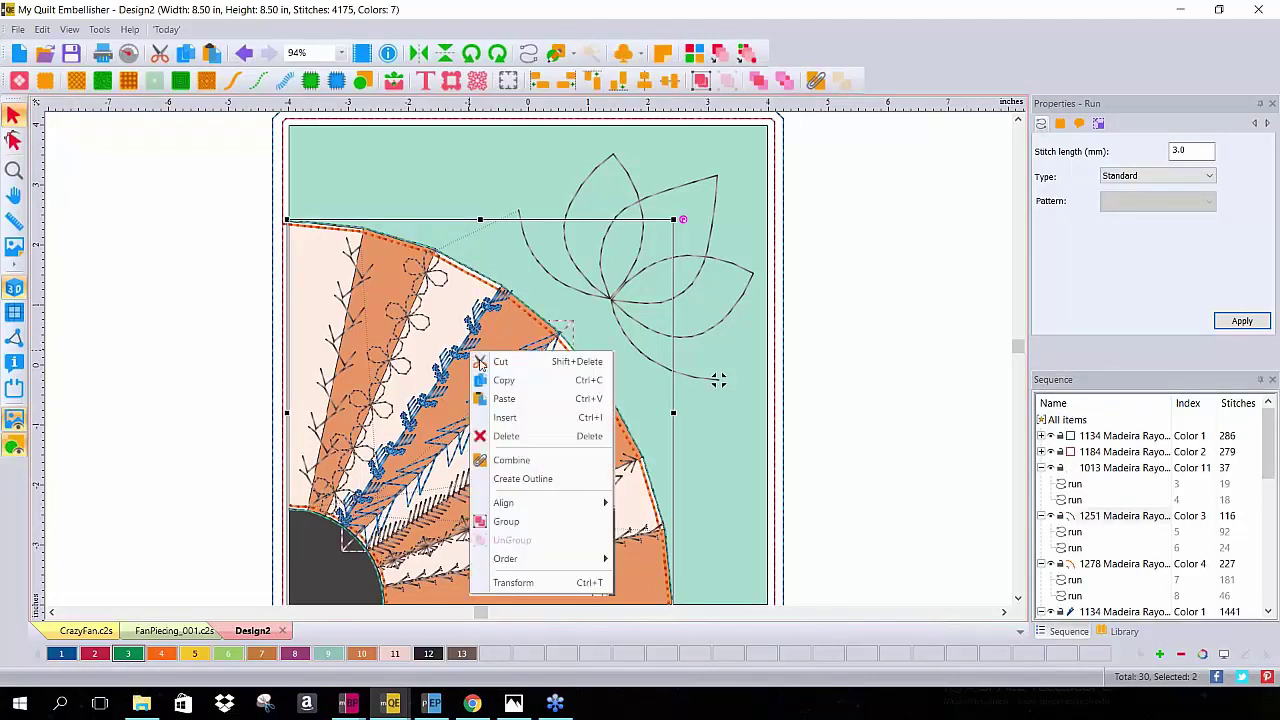
pyautogui.click(533, 381)
pyautogui.rightClick(503, 345)
pyautogui.click(503, 345)
pyautogui.rightClick(503, 345)
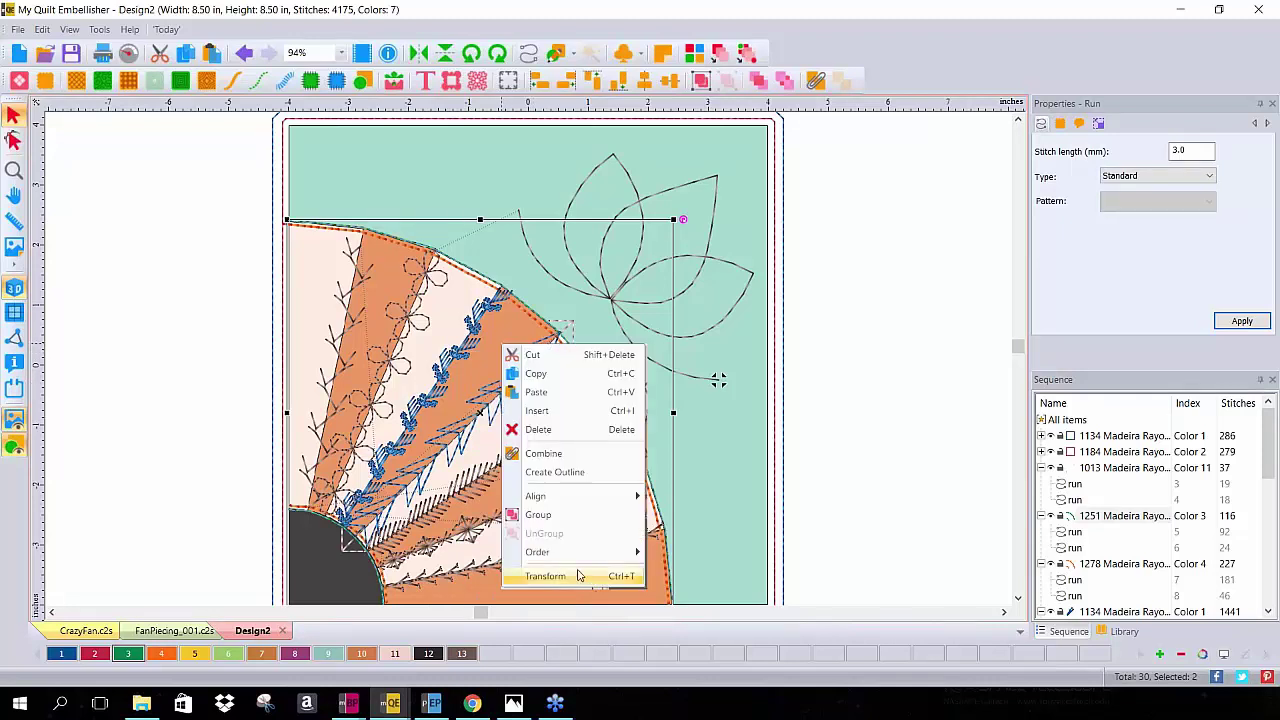
pyautogui.click(571, 396)
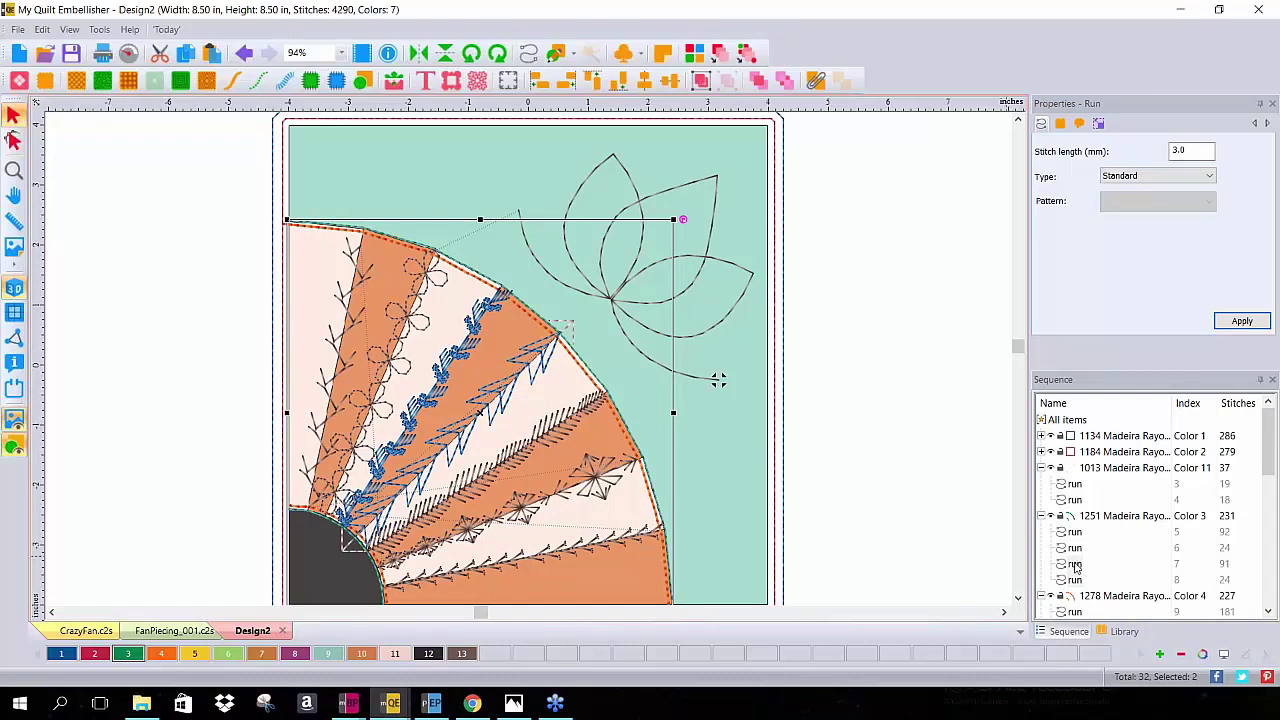
# Recolor the duplicated arc runs with color 7 and move them to the end of the stitching sequence
pyautogui.click(199, 656)
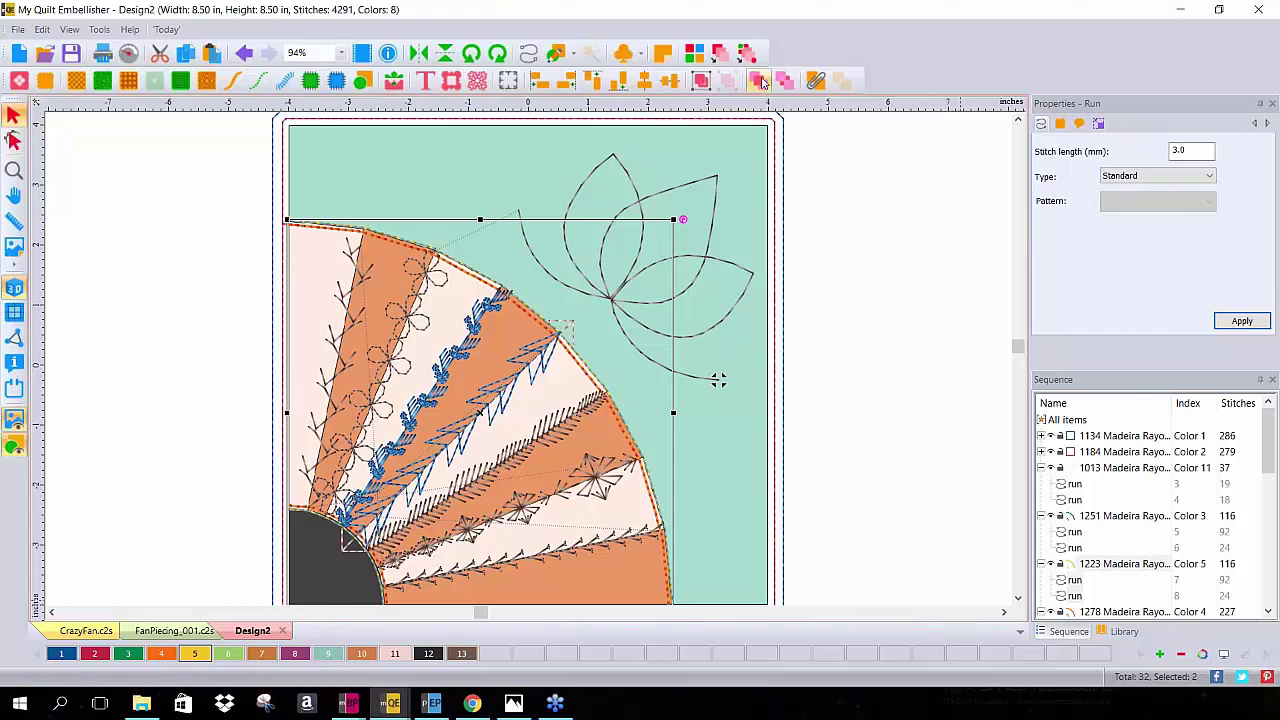
pyautogui.click(759, 84)
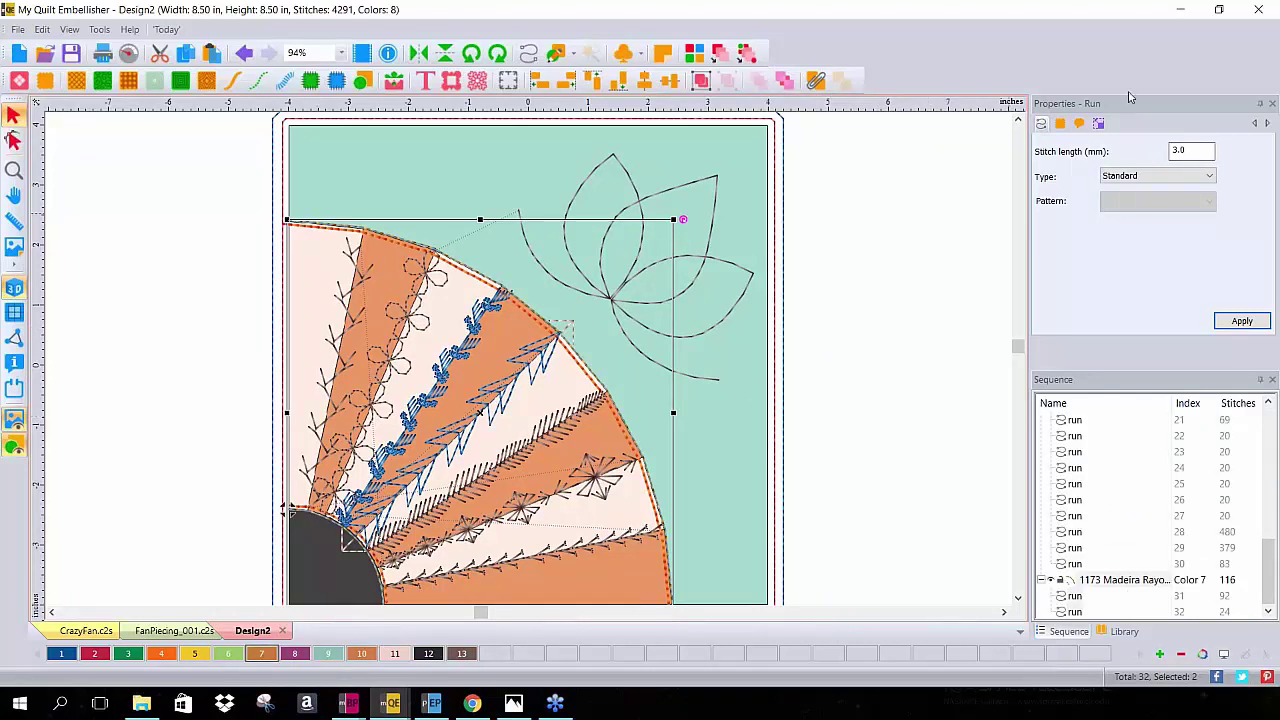
# Change the duplicated arc runs to the Crazy Quilting type with pattern Stitch11 and a 20 mm stitch length
pyautogui.click(1209, 176)
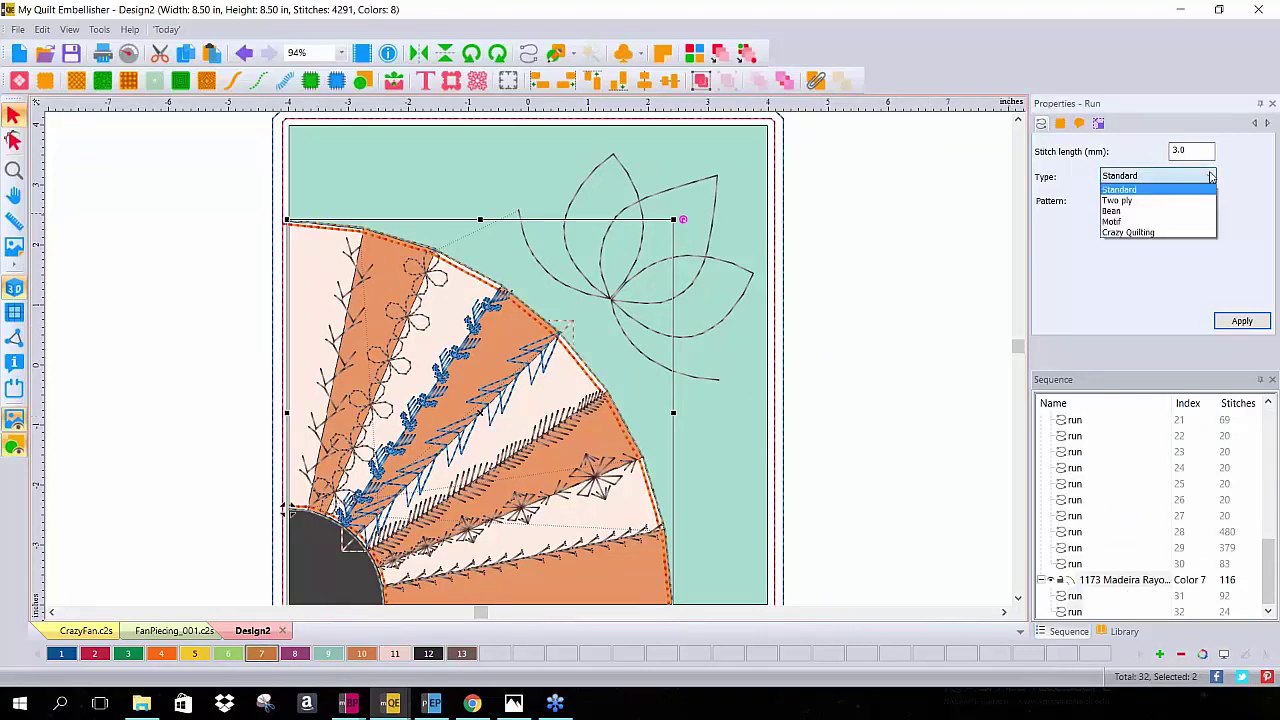
pyautogui.click(1163, 233)
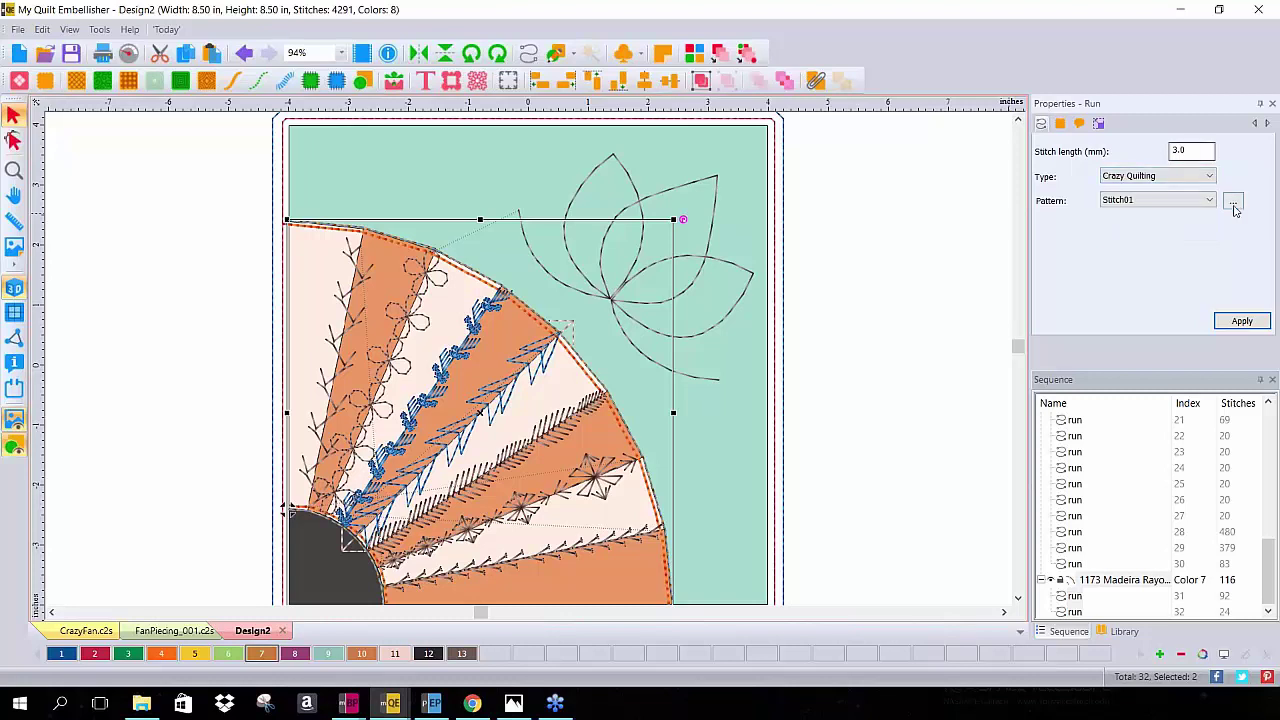
pyautogui.click(1233, 202)
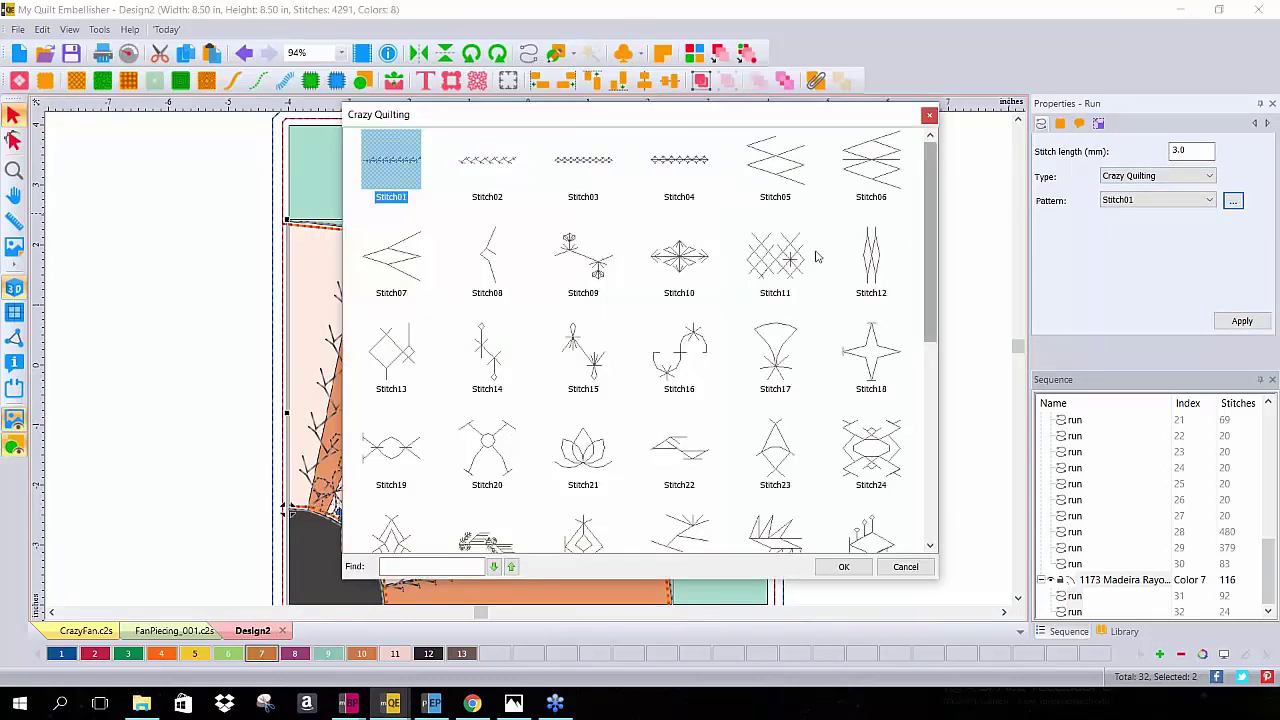
pyautogui.click(768, 255)
pyautogui.click(847, 568)
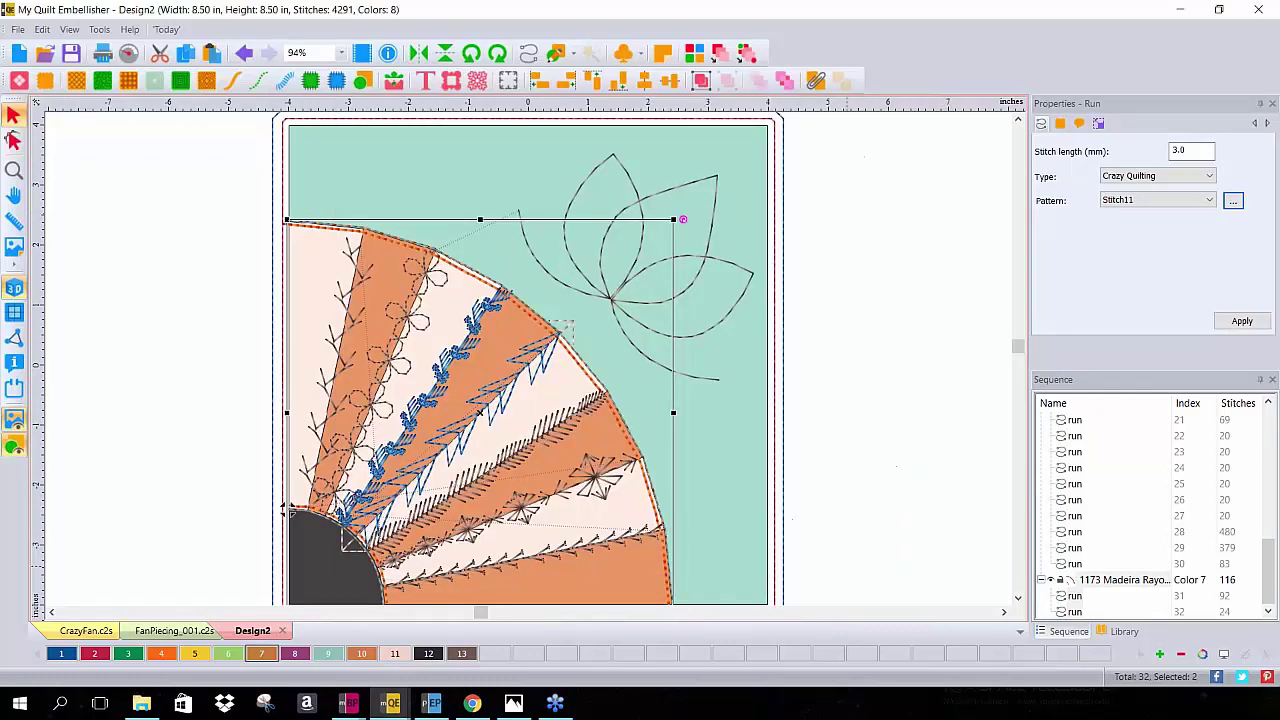
pyautogui.click(1192, 150)
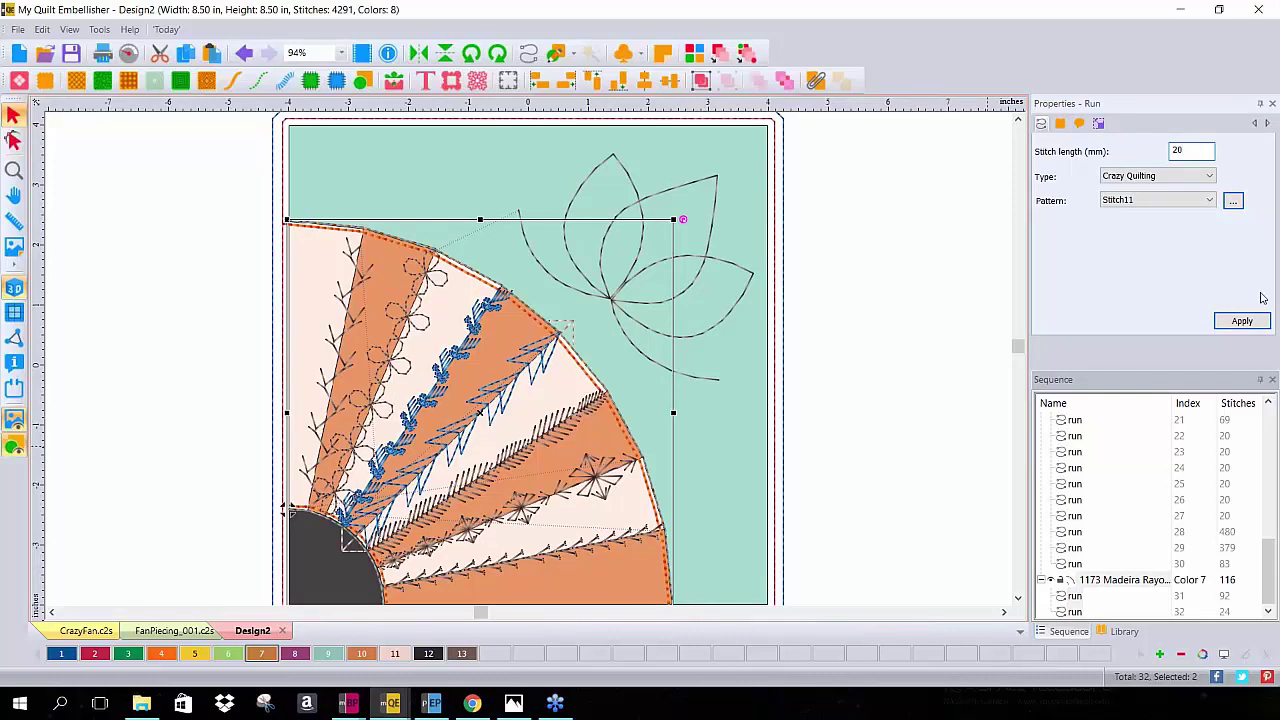
pyautogui.click(1242, 321)
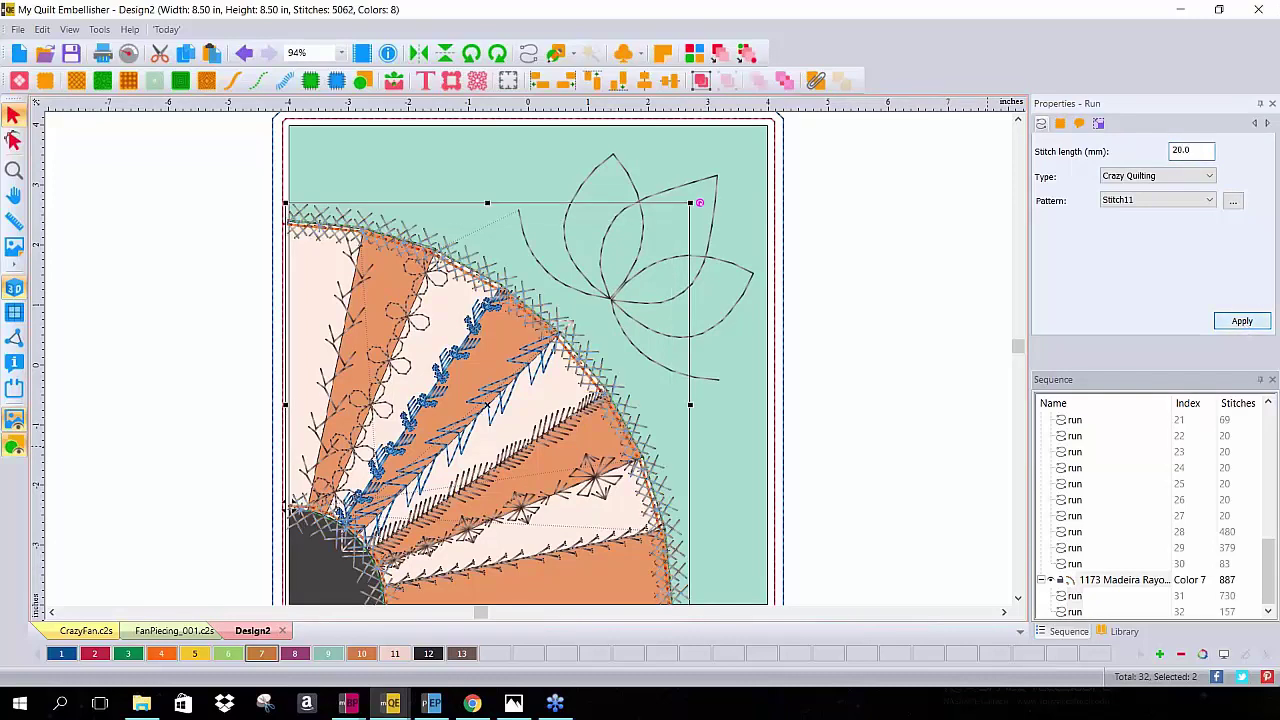
# Set the stitch length of the Stitch11 arc runs to 10 mm and deselect them
pyautogui.doubleClick(1192, 150)
pyautogui.write('10')
pyautogui.click(1240, 321)
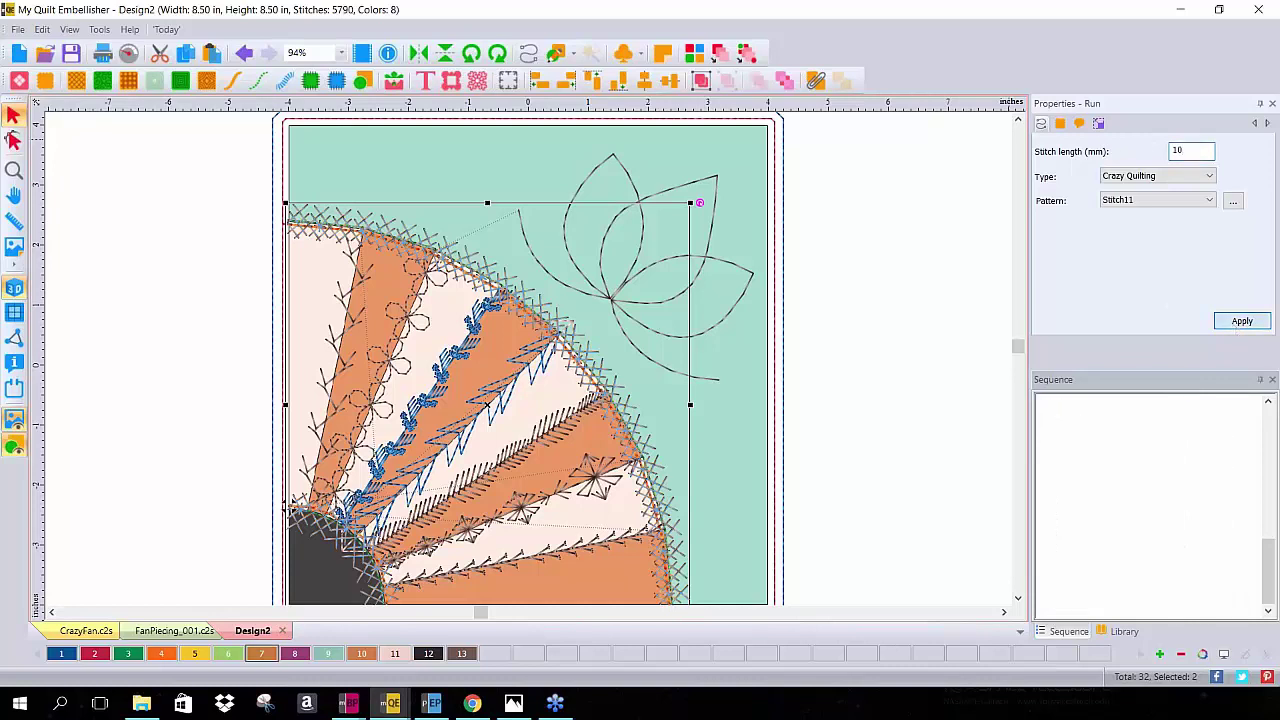
pyautogui.click(907, 214)
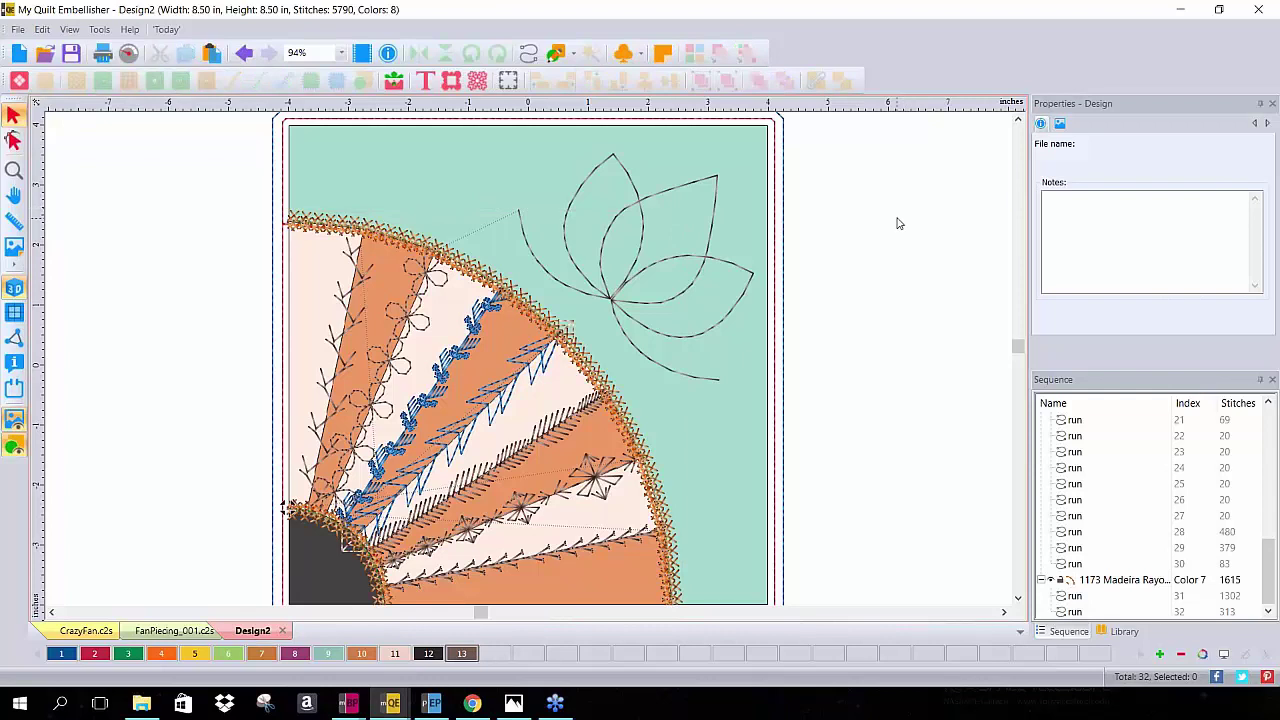
# Move the lotus symbol off the teal background to the empty area beside the quilt block
pyautogui.scroll(-1, 900, 224)
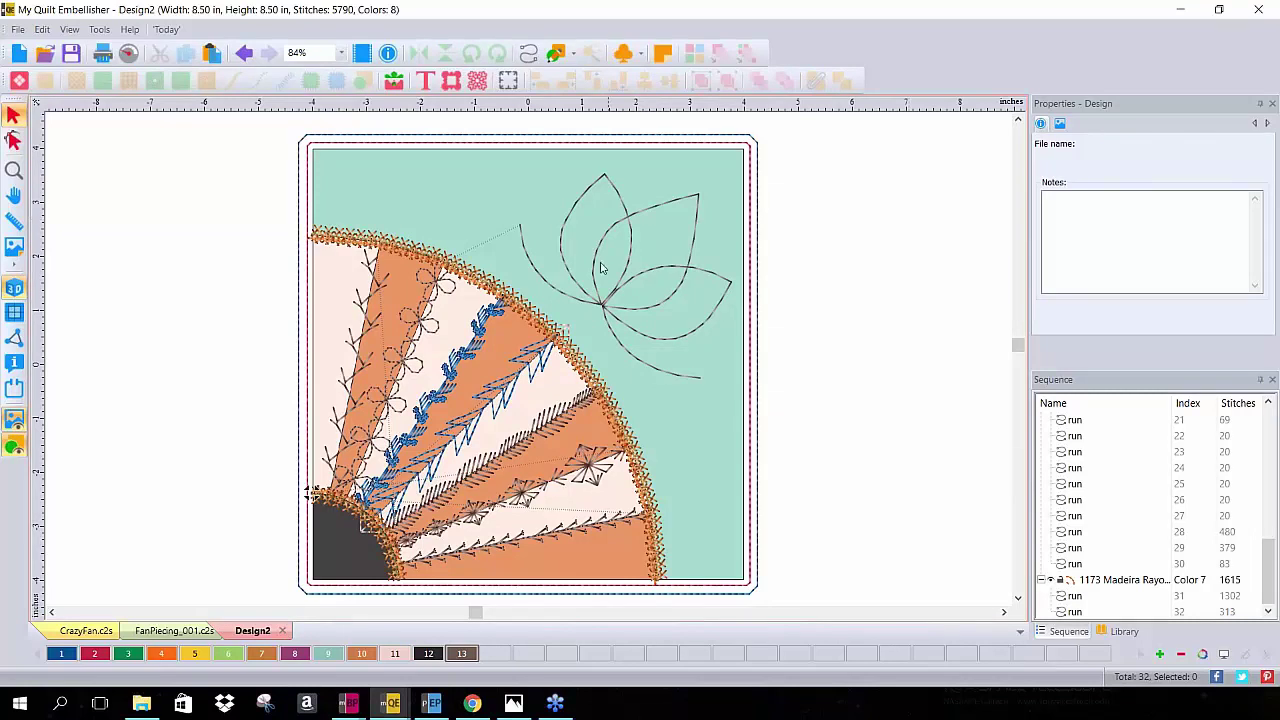
pyautogui.moveTo(617, 298); pyautogui.dragTo(883, 277)
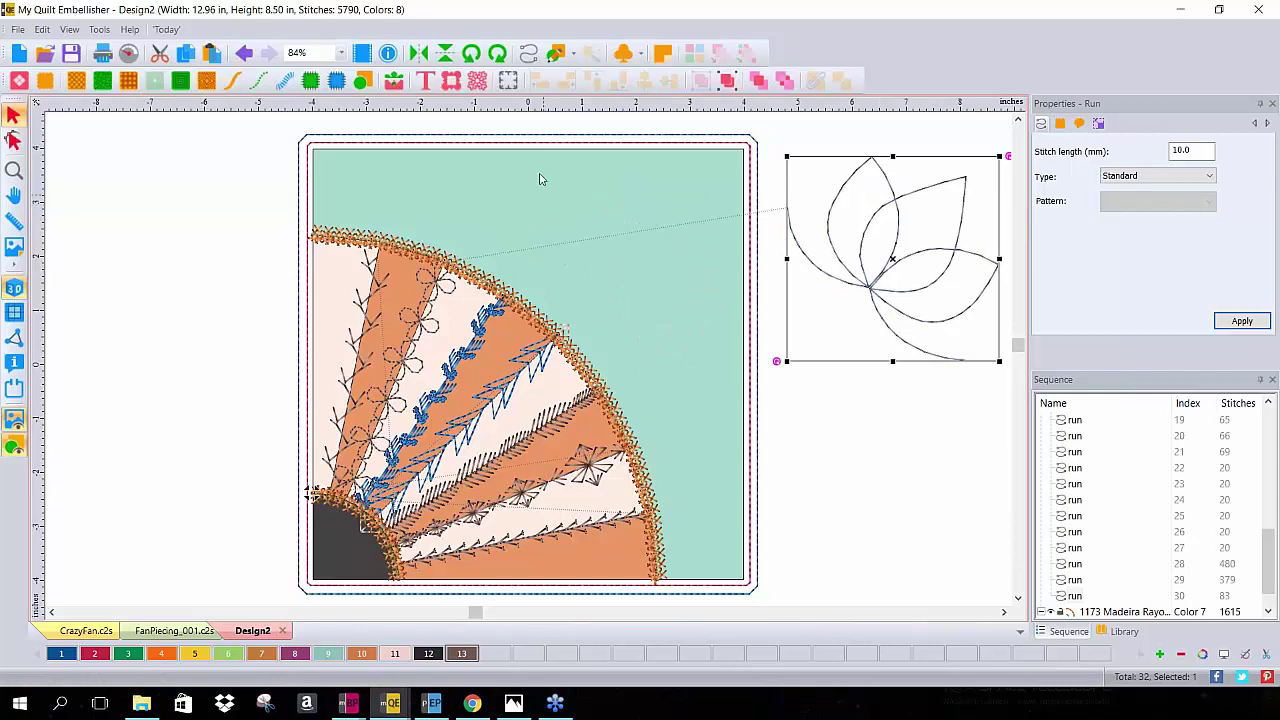
# Insert the Flourish 40 decor into the design
pyautogui.click(479, 86)
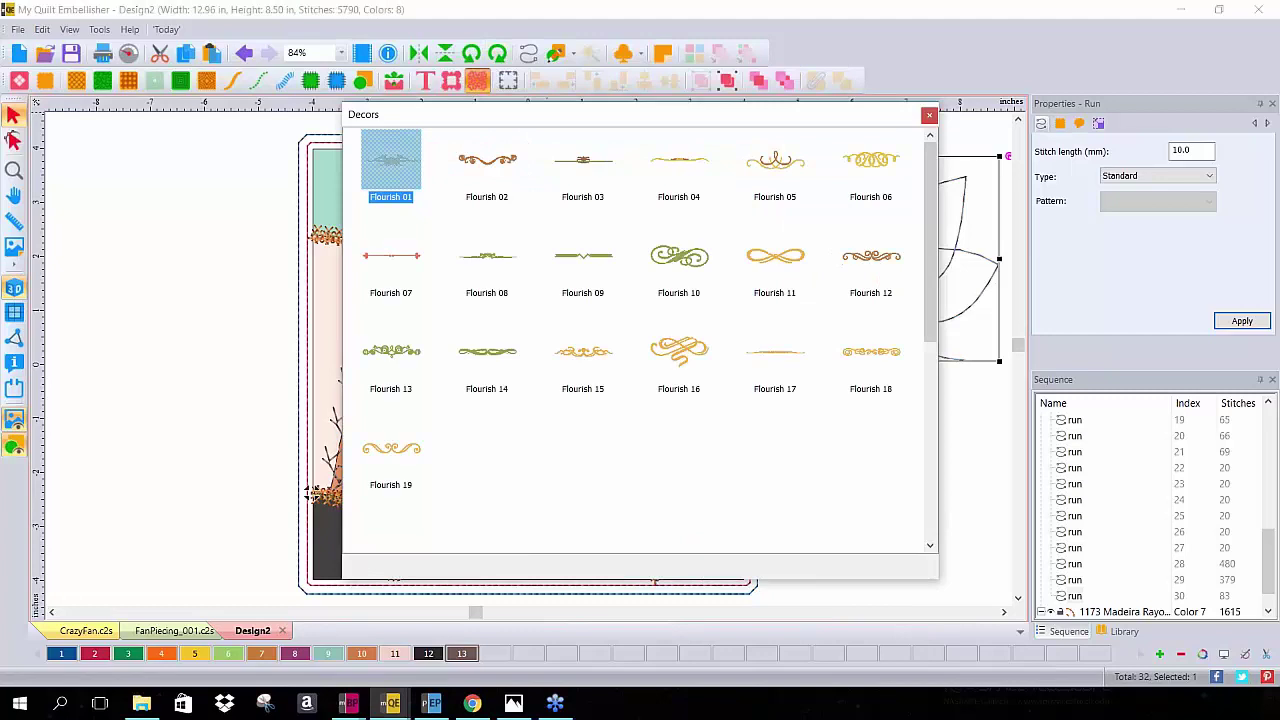
pyautogui.moveTo(933, 165); pyautogui.dragTo(949, 315)
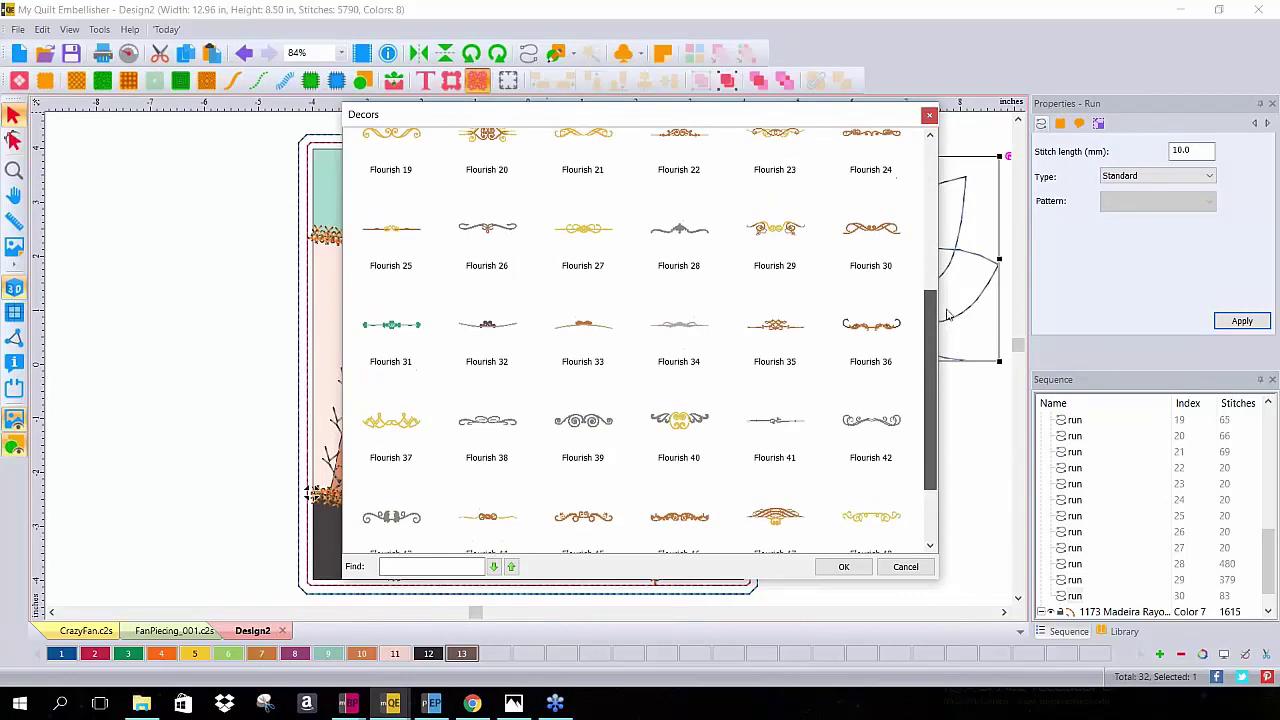
pyautogui.click(679, 422)
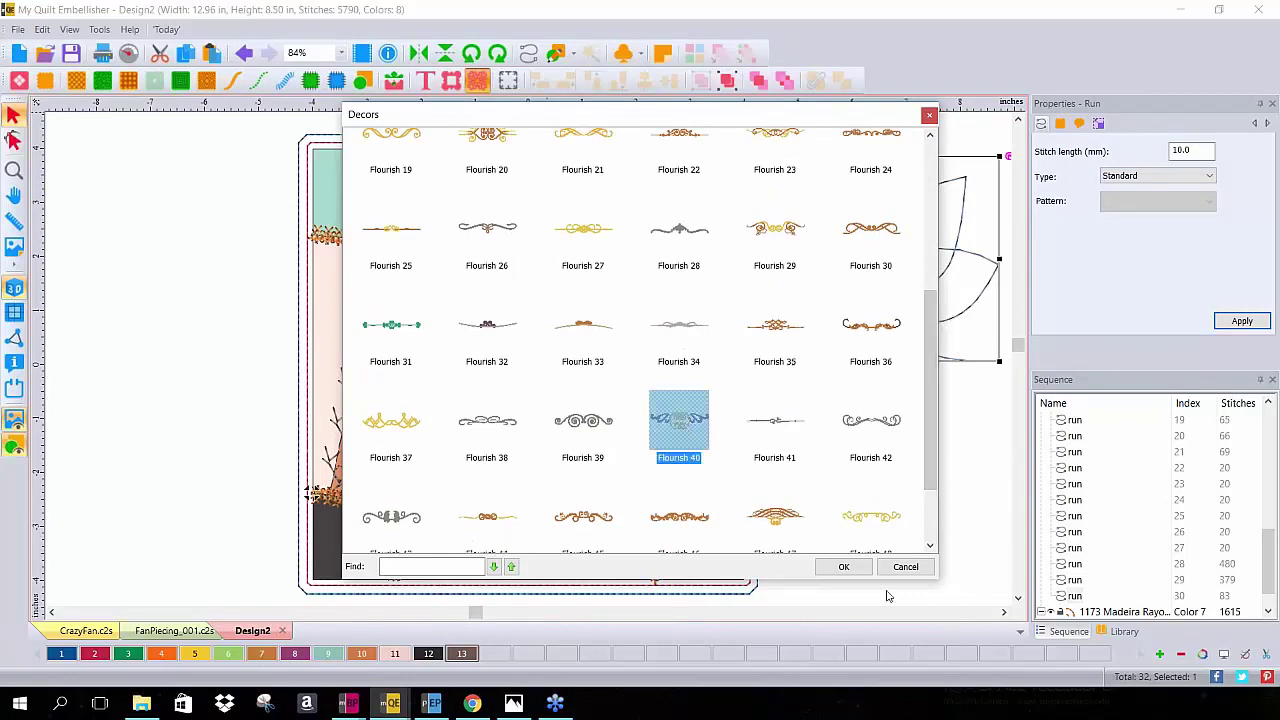
pyautogui.click(843, 566)
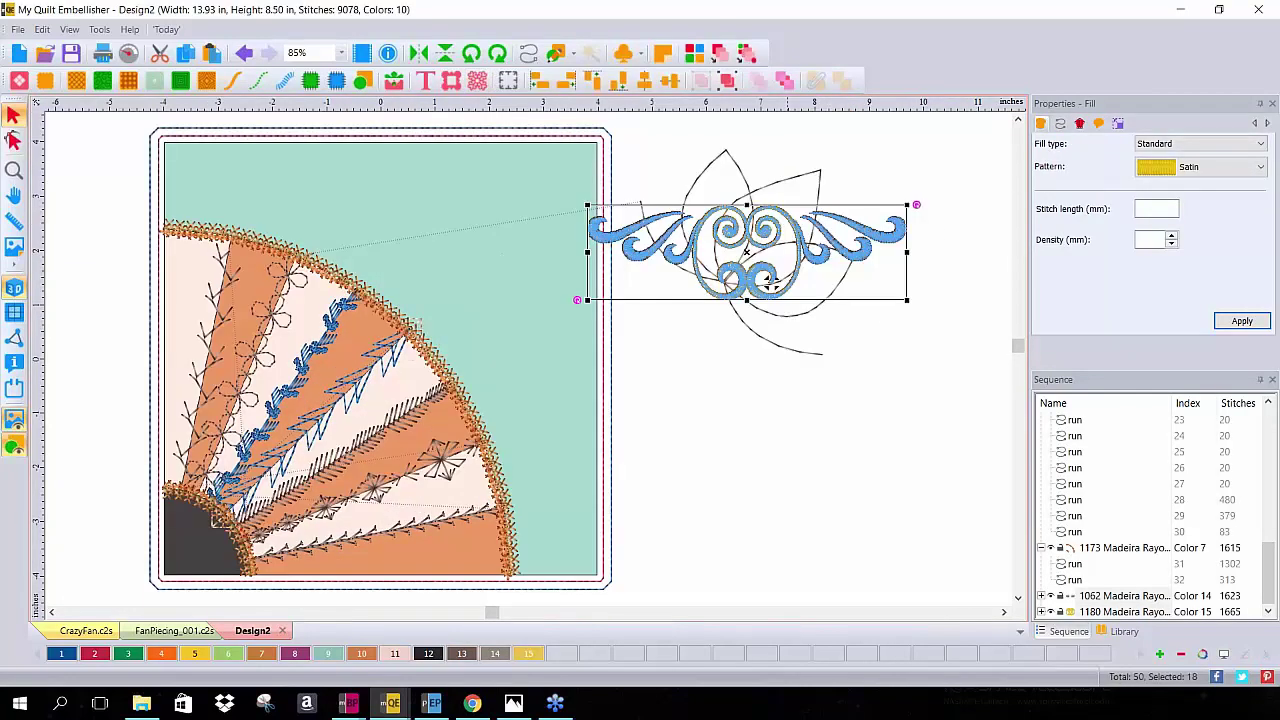
# Move the flourish onto the teal background and rotate it diagonally to follow the direction of the fan's outer arc
pyautogui.moveTo(765, 236); pyautogui.dragTo(466, 208)
pyautogui.moveTo(612, 177); pyautogui.dragTo(632, 309)
pyautogui.click(466, 210)
pyautogui.moveTo(466, 210); pyautogui.dragTo(462, 296)
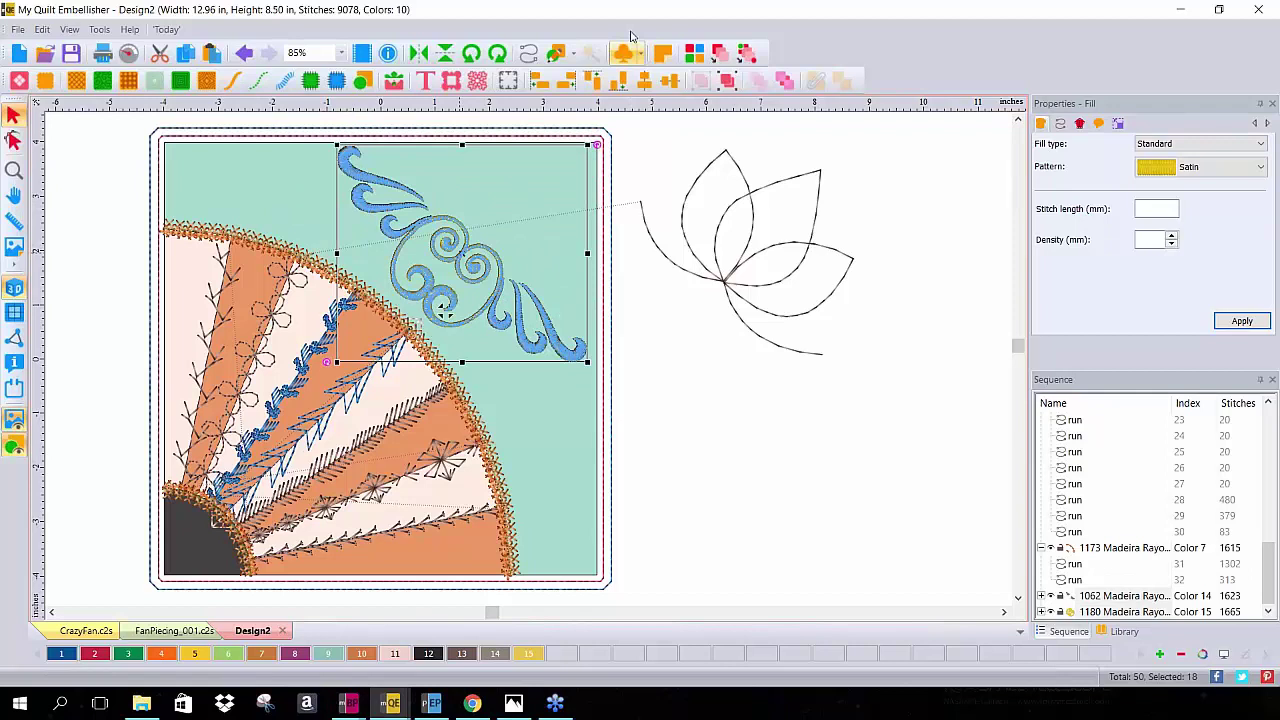
# Mirror the flourish vertically and horizontally, reposition it between the arc and the block corner, enlarge it to about 111%, and deselect it
pyautogui.click(445, 56)
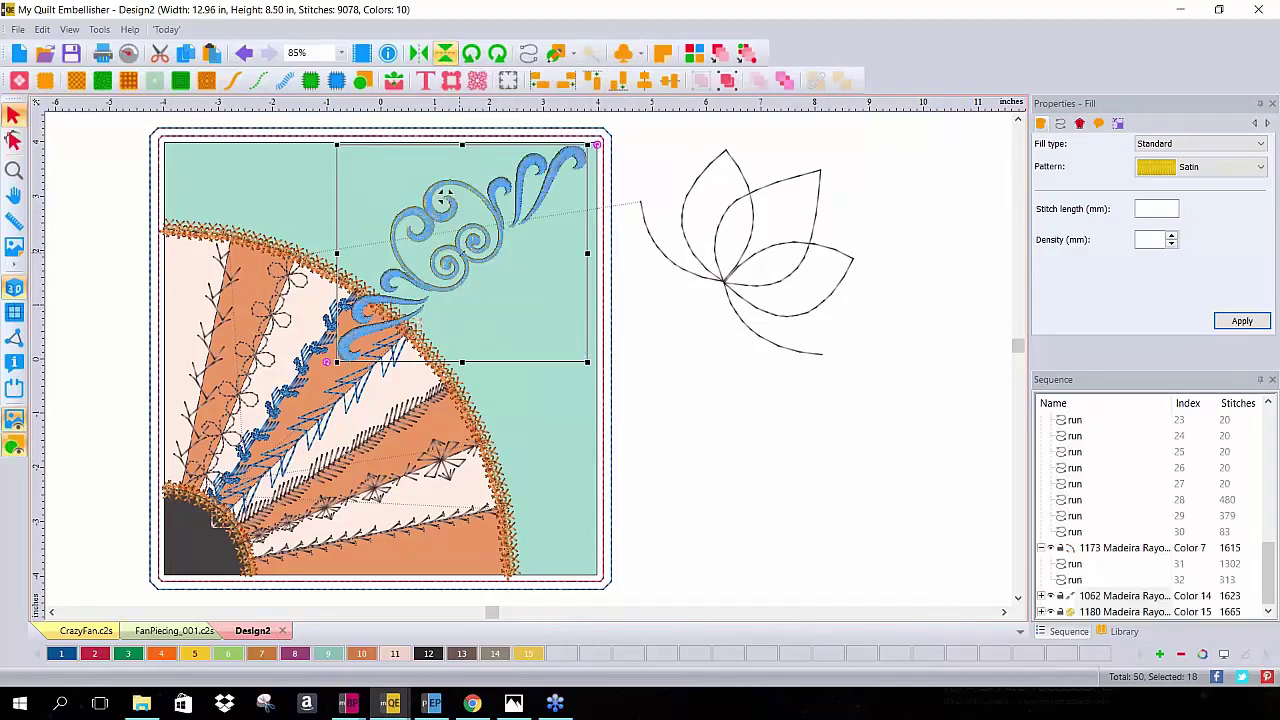
pyautogui.click(420, 53)
pyautogui.moveTo(478, 197)
pyautogui.mouseDown()
pyautogui.moveTo(467, 221)
pyautogui.moveTo(475, 208)
pyautogui.mouseUp()
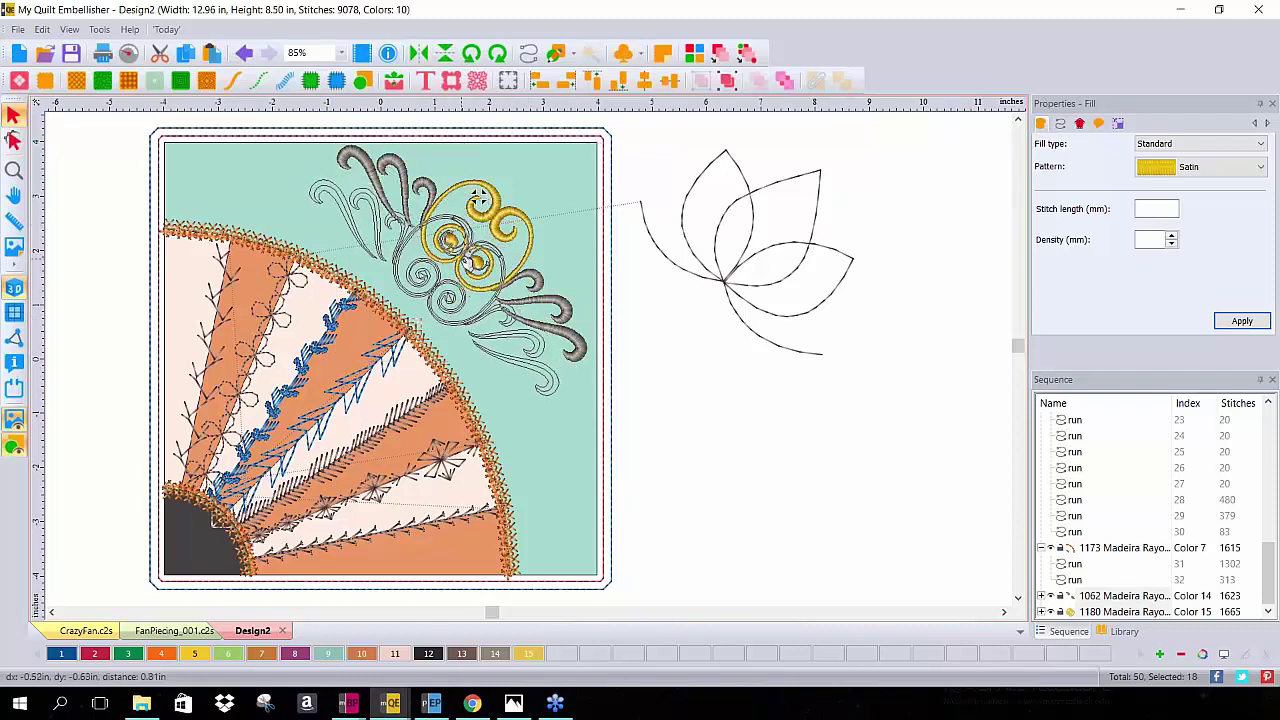
pyautogui.moveTo(563, 178); pyautogui.dragTo(597, 149)
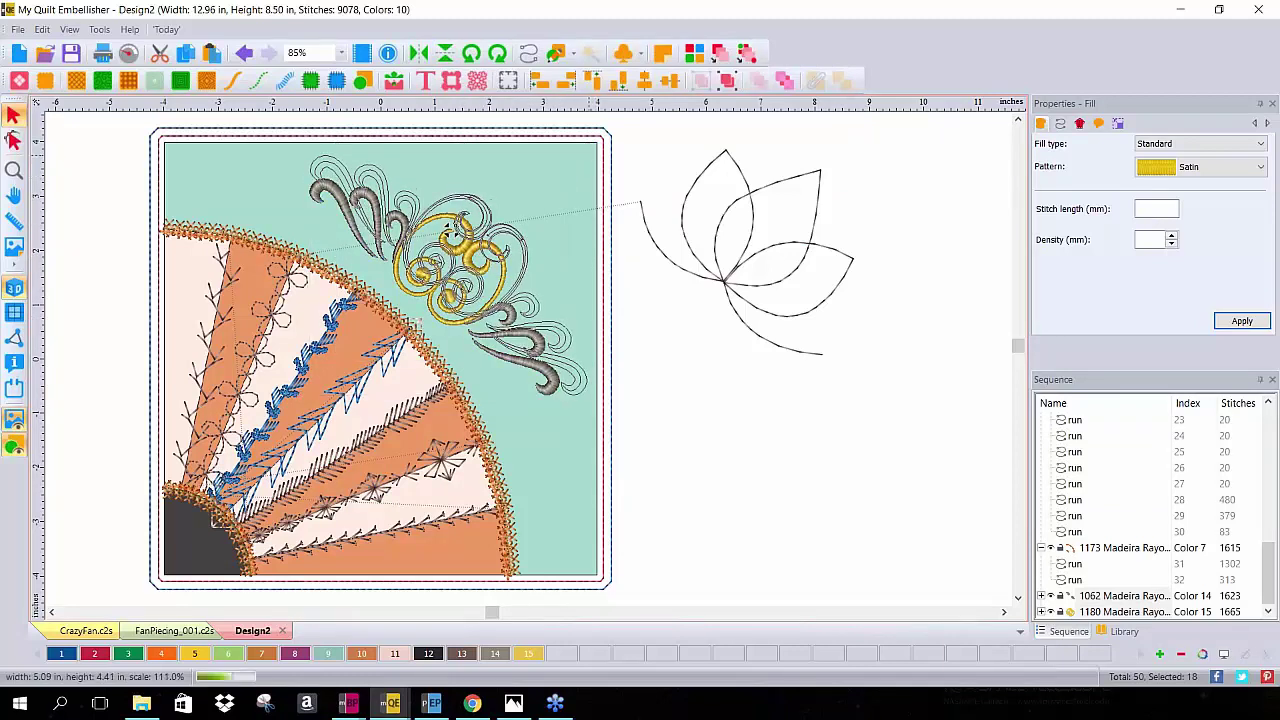
pyautogui.click(835, 452)
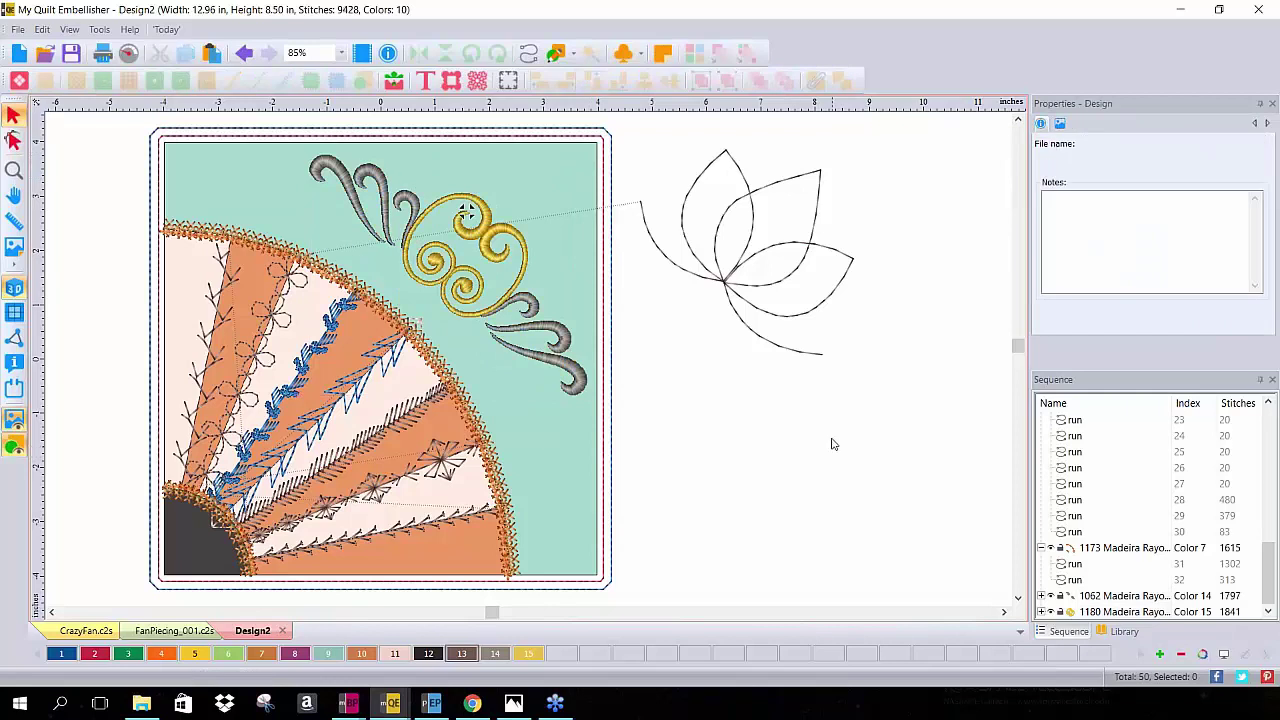
# Insert the Border 06 frame into the design
pyautogui.click(451, 82)
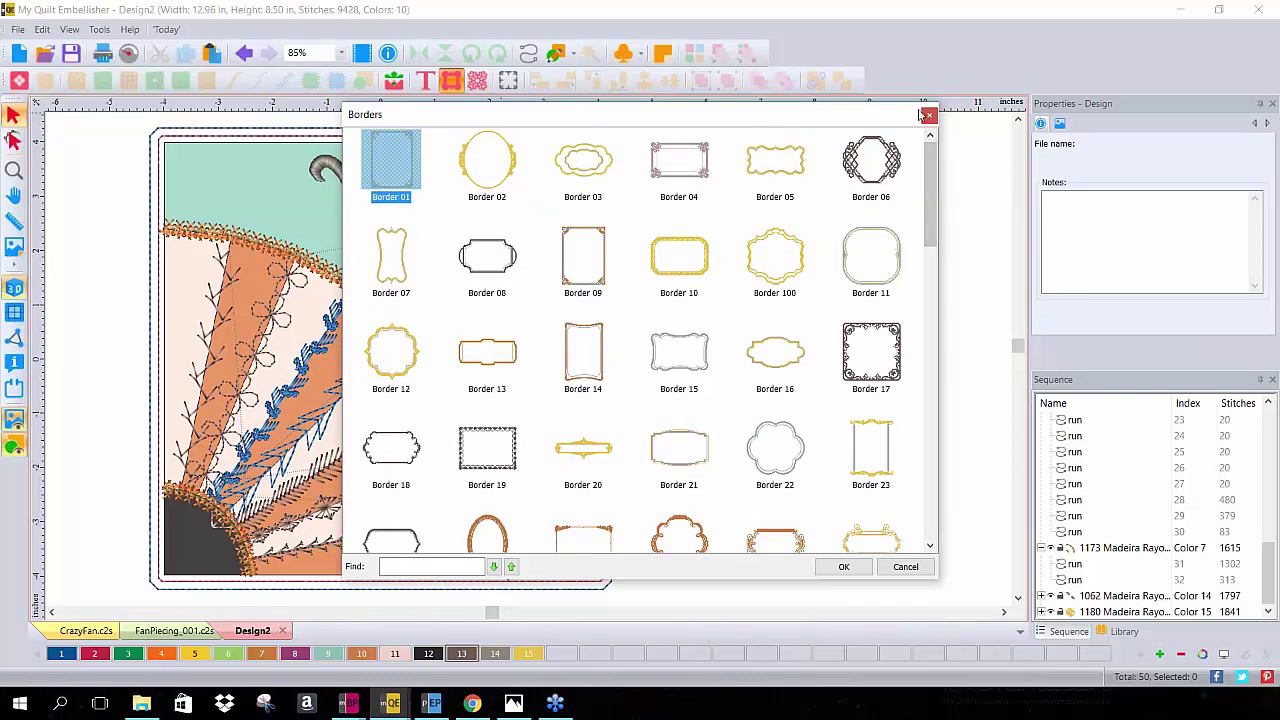
pyautogui.click(897, 167)
pyautogui.click(844, 566)
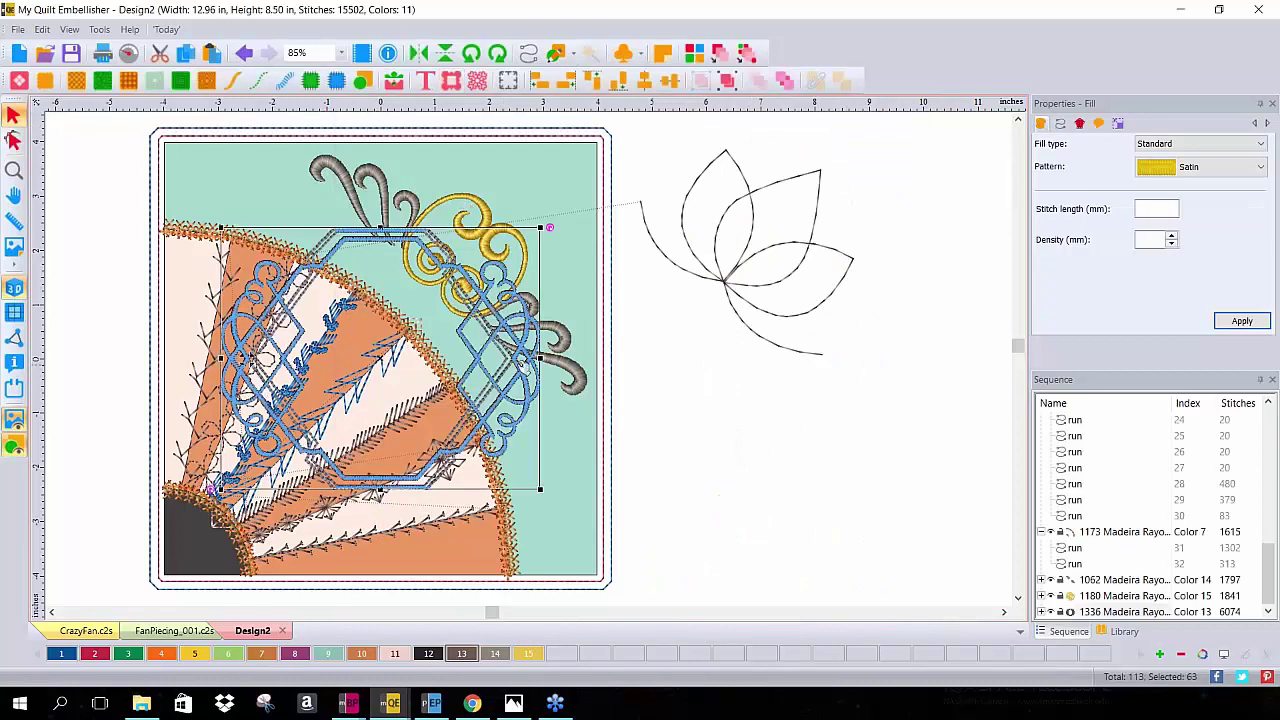
# Move the octagonal border to the empty area beside the quilt block and shift the lotus symbol up, clear of it
pyautogui.moveTo(535, 449); pyautogui.dragTo(987, 569)
pyautogui.scroll(-2, 986, 569)
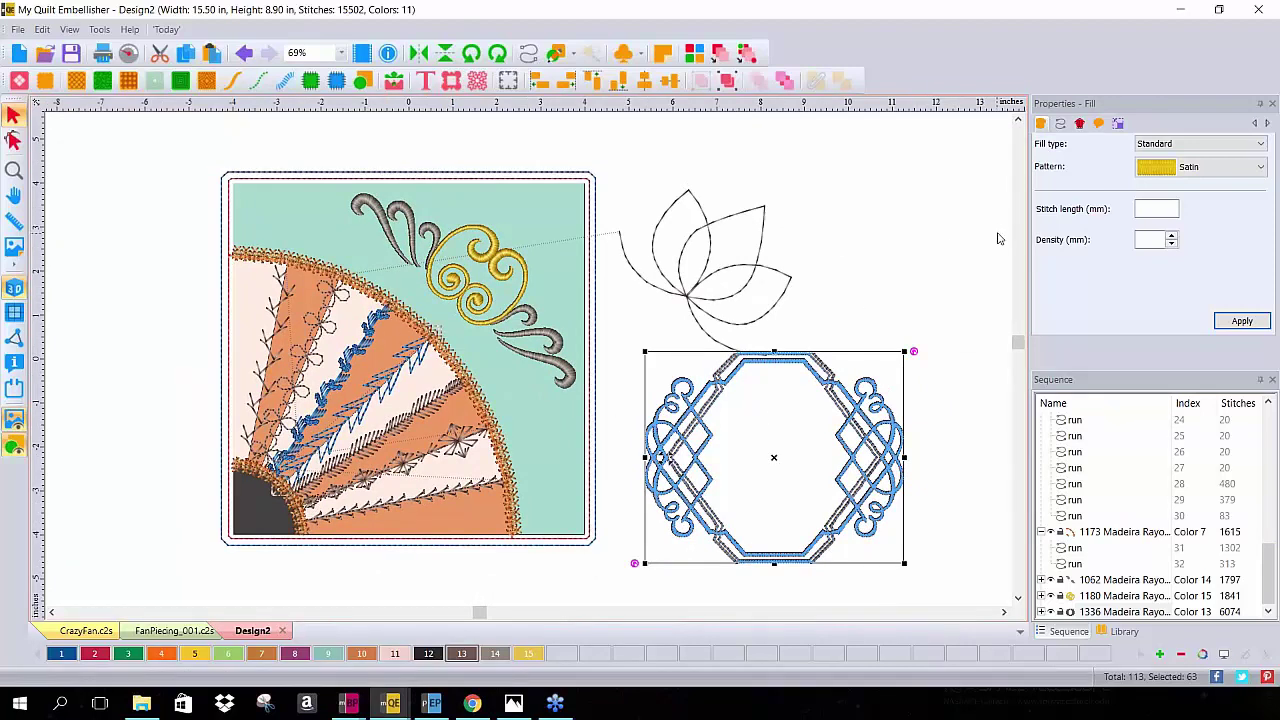
pyautogui.scroll(-1, 969, 285)
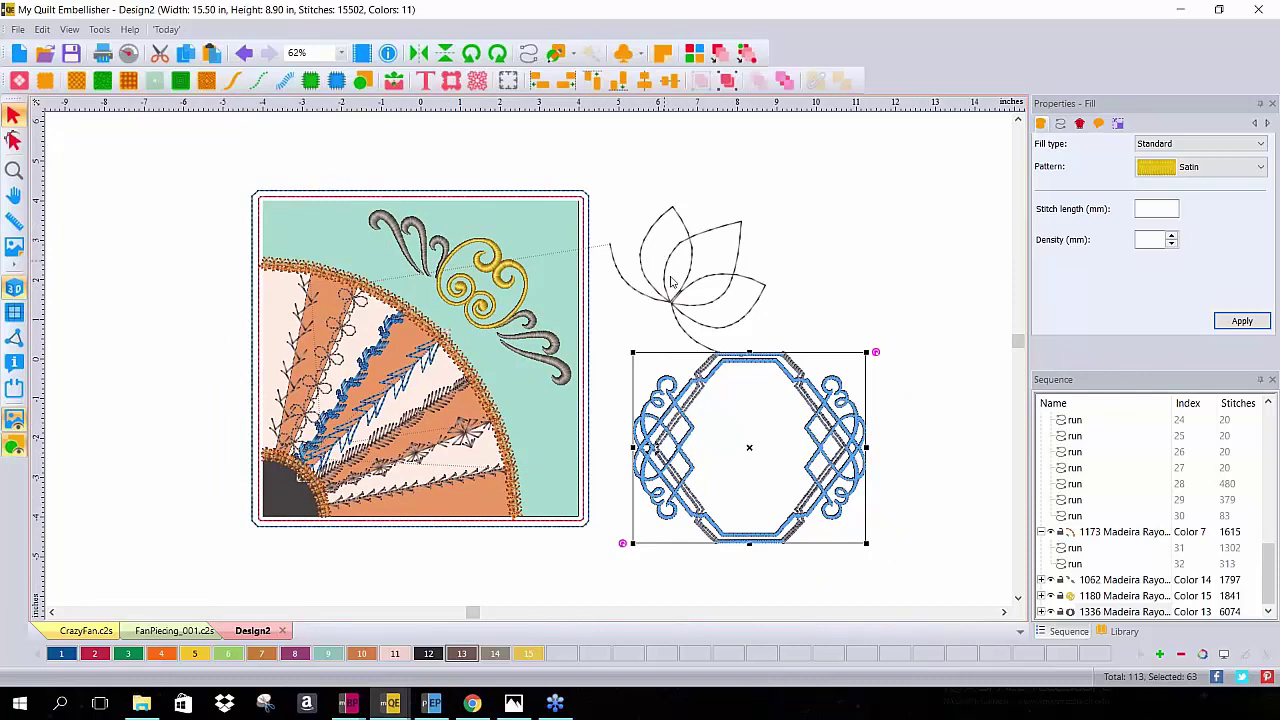
pyautogui.moveTo(672, 283); pyautogui.dragTo(680, 206)
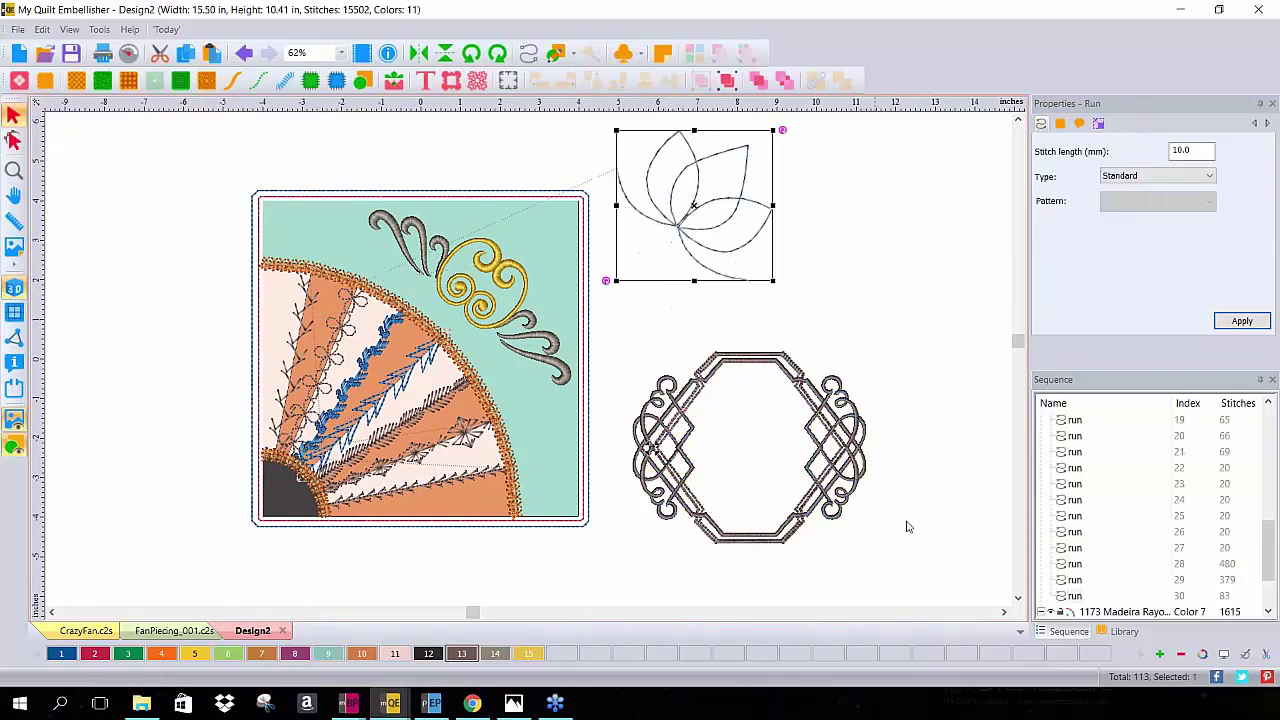
# Add the letter A as text inside the octagonal border and set its font to Fan_Scr
pyautogui.click(427, 80)
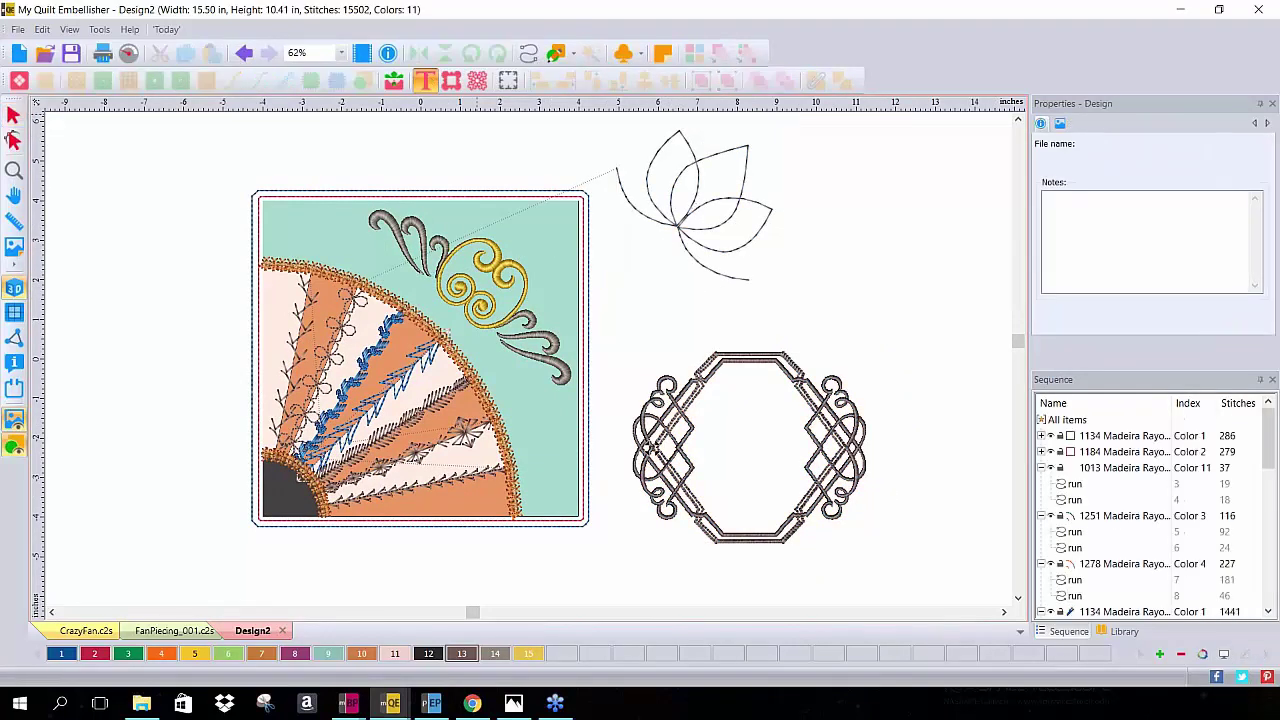
pyautogui.click(740, 398)
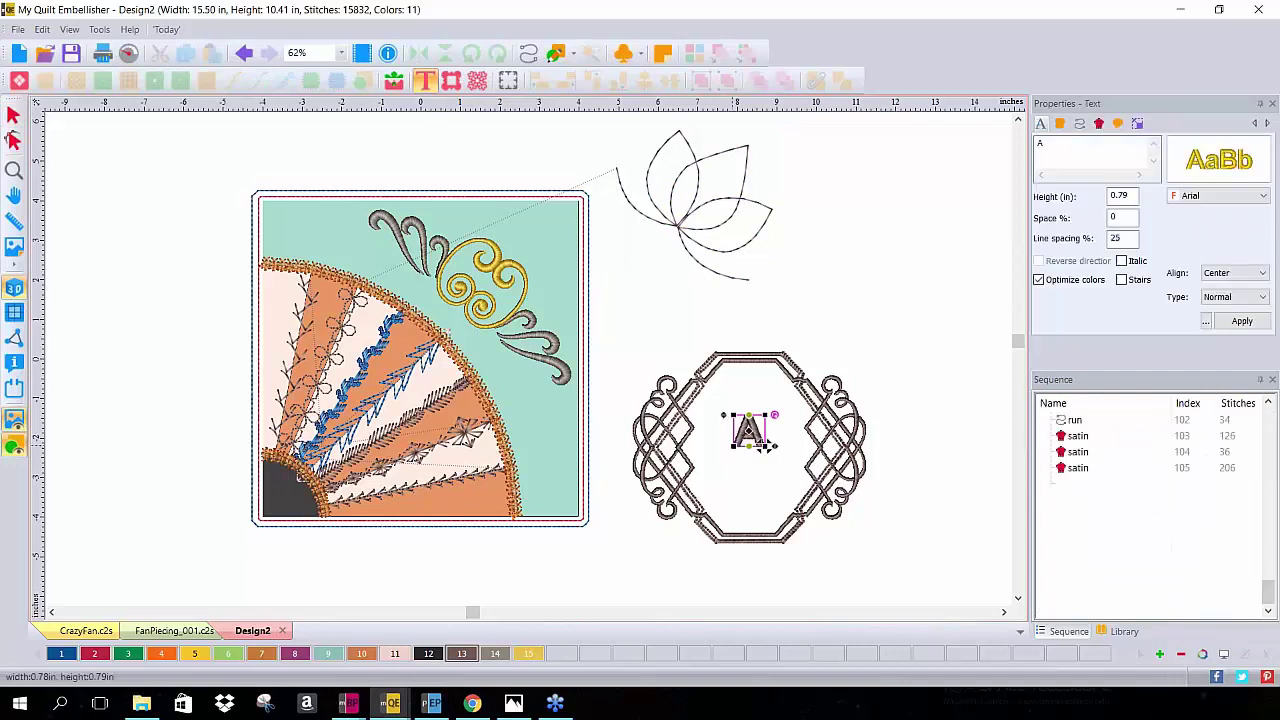
pyautogui.click(1222, 160)
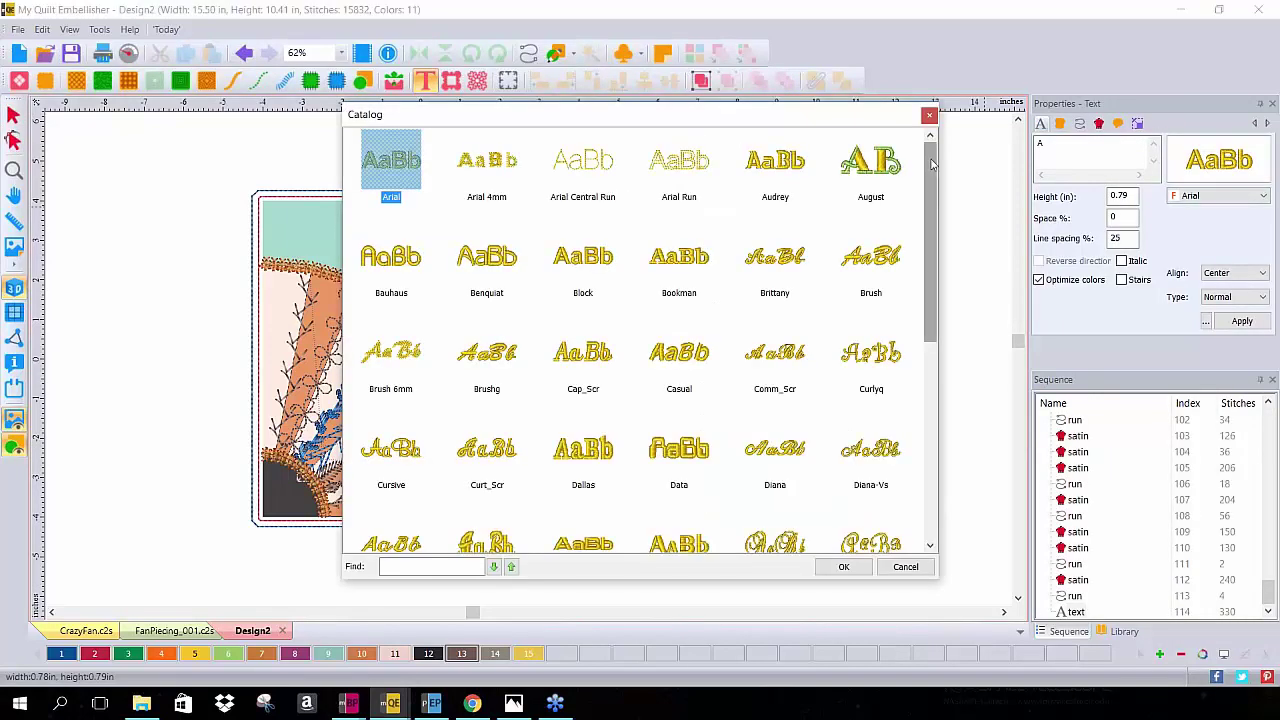
pyautogui.moveTo(935, 163); pyautogui.dragTo(935, 314)
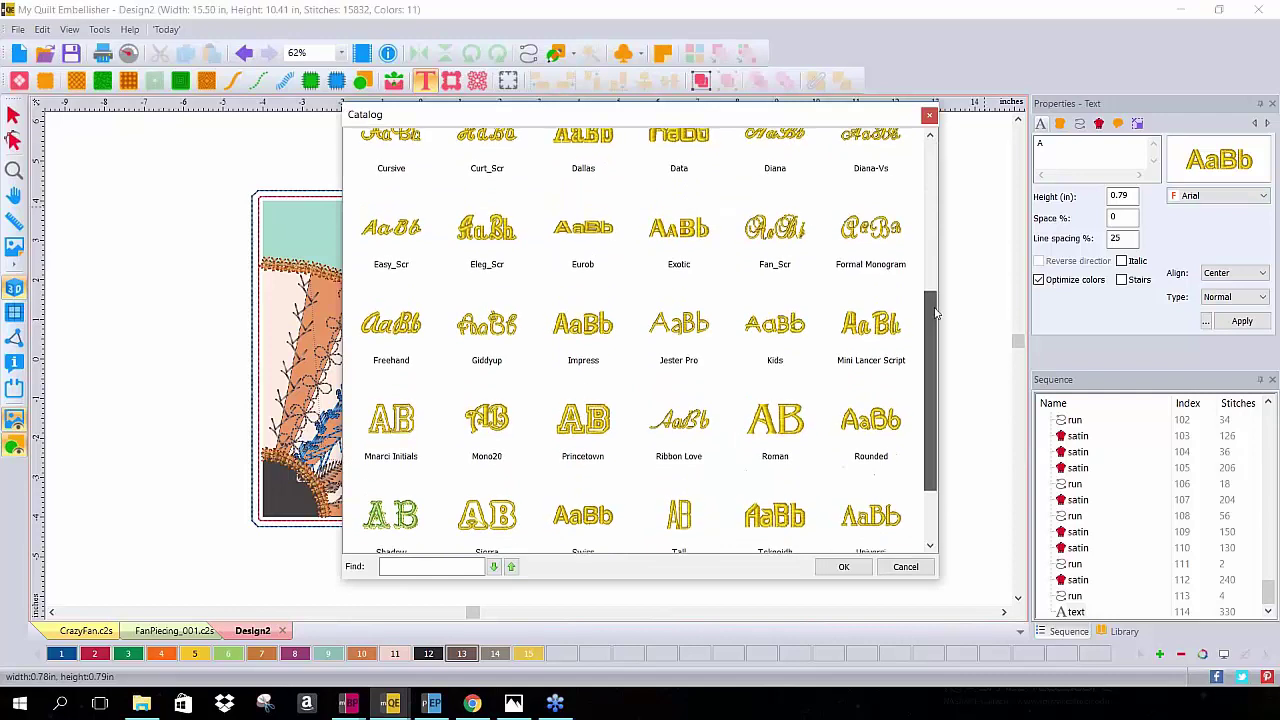
pyautogui.click(757, 228)
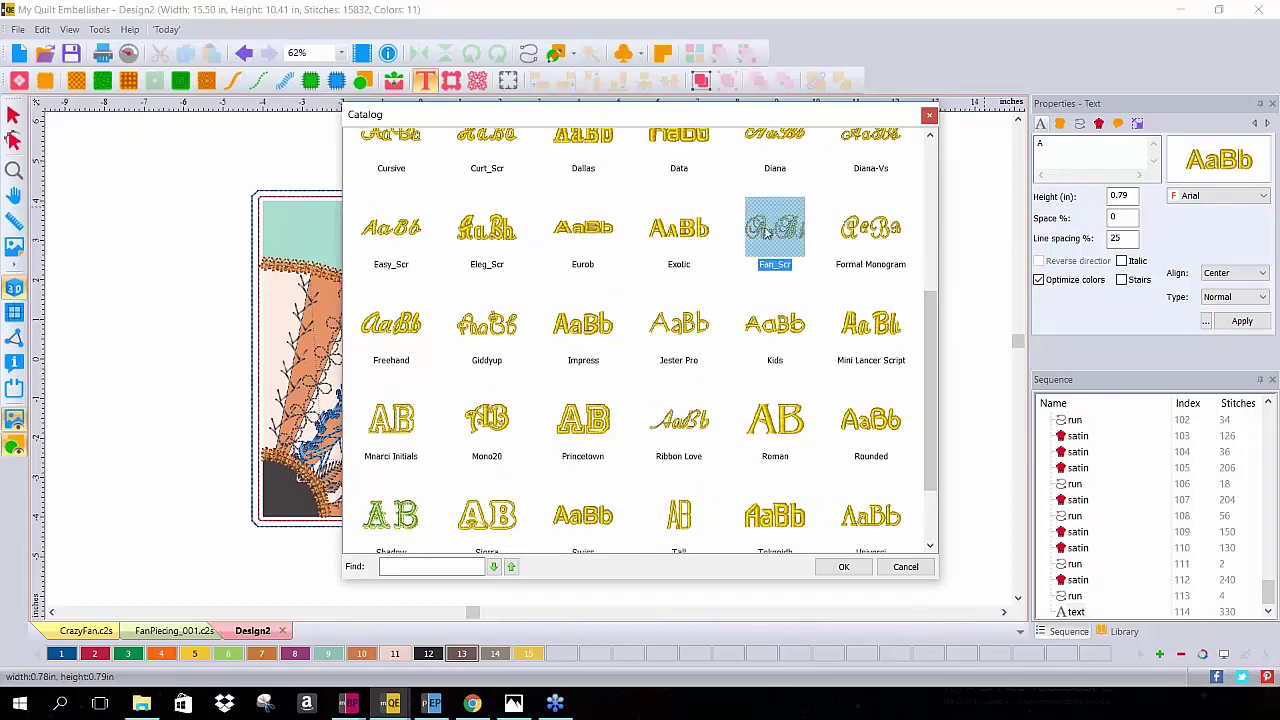
pyautogui.click(843, 566)
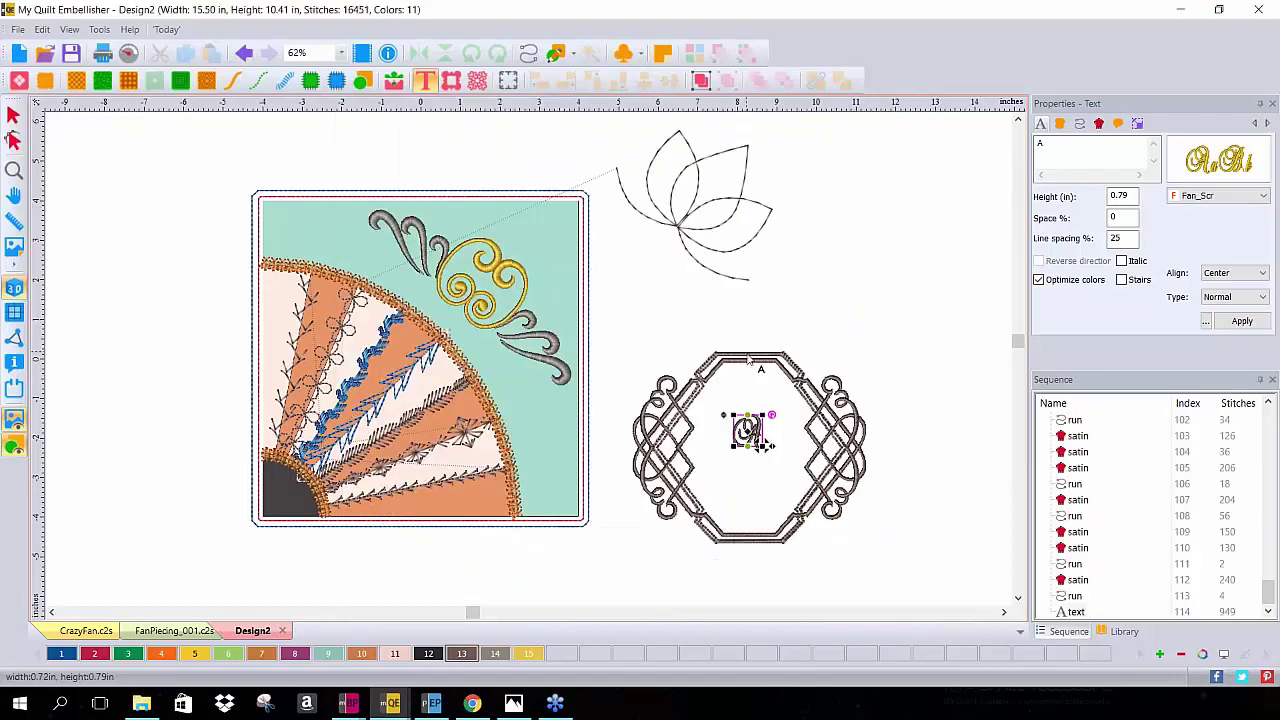
# Enlarge the letter A to fill the middle of the octagonal border and deselect it
pyautogui.press('Escape')
pyautogui.click(745, 428)
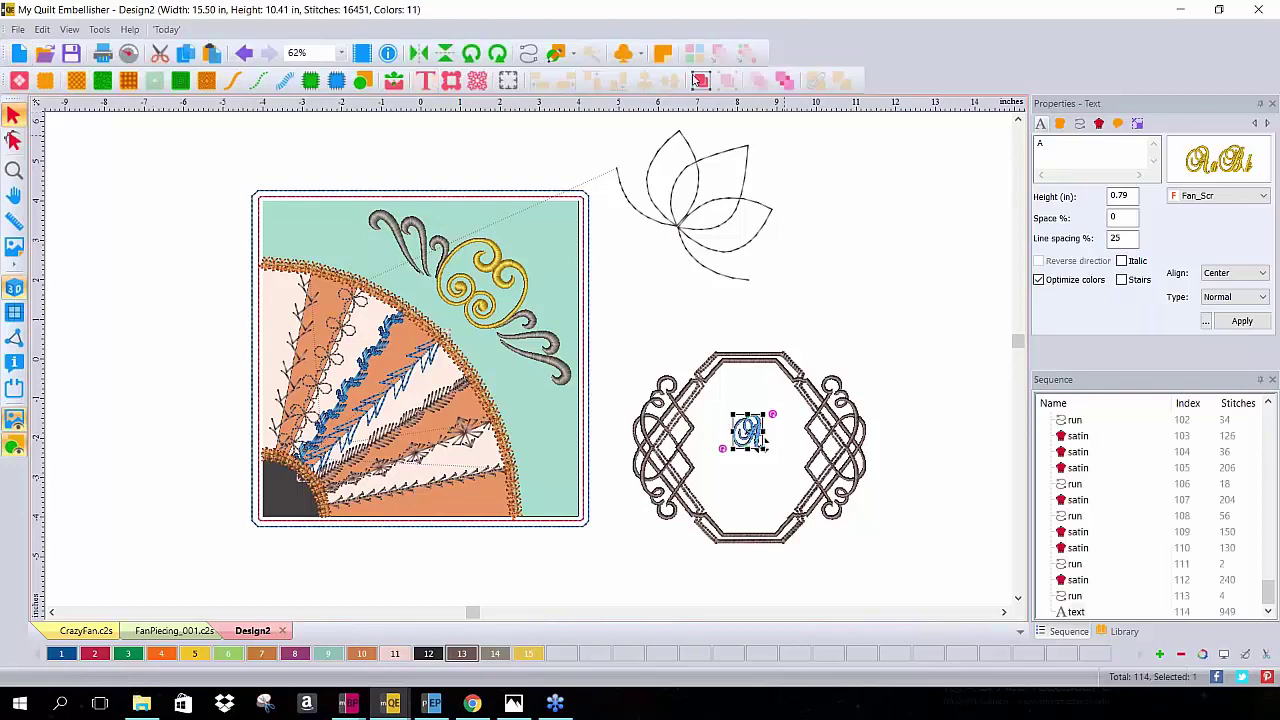
pyautogui.moveTo(765, 450)
pyautogui.mouseDown()
pyautogui.moveTo(804, 498)
pyautogui.moveTo(767, 461)
pyautogui.mouseUp()
pyautogui.click(938, 223)
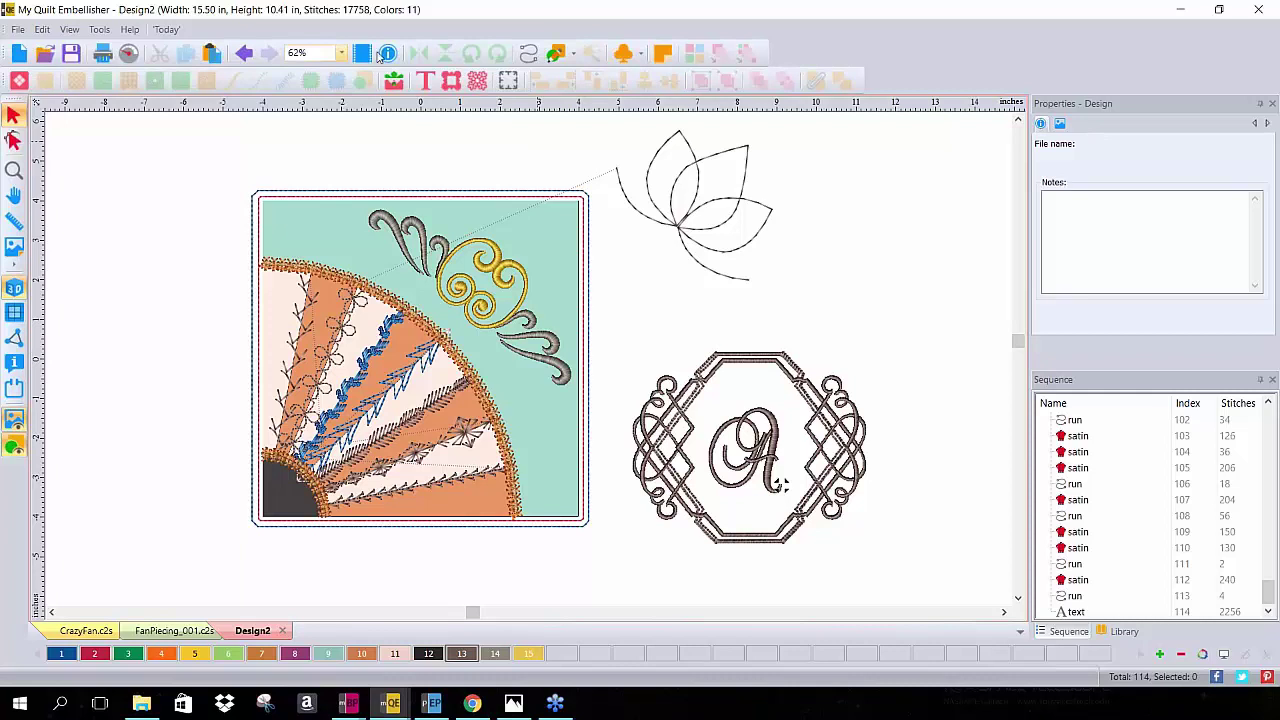
# Place a second text object beside the lotus and change its content to the maker's first name followed by 2016
pyautogui.click(428, 82)
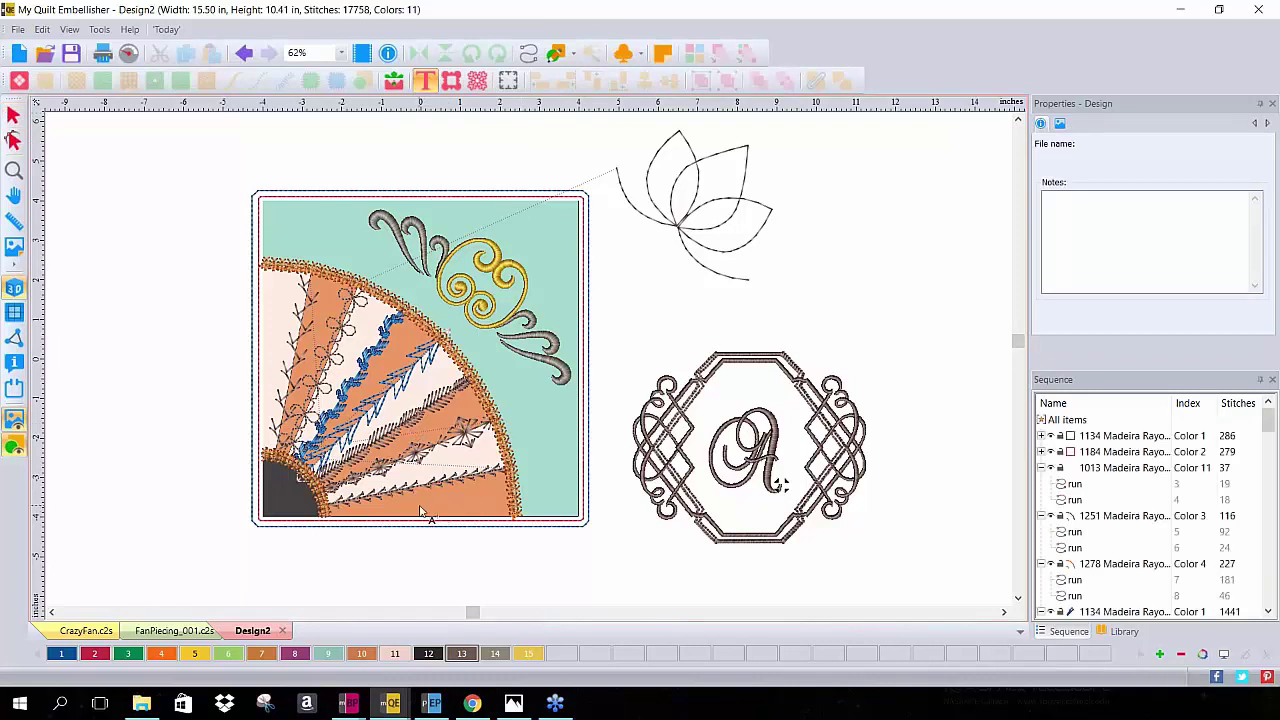
pyautogui.click(806, 283)
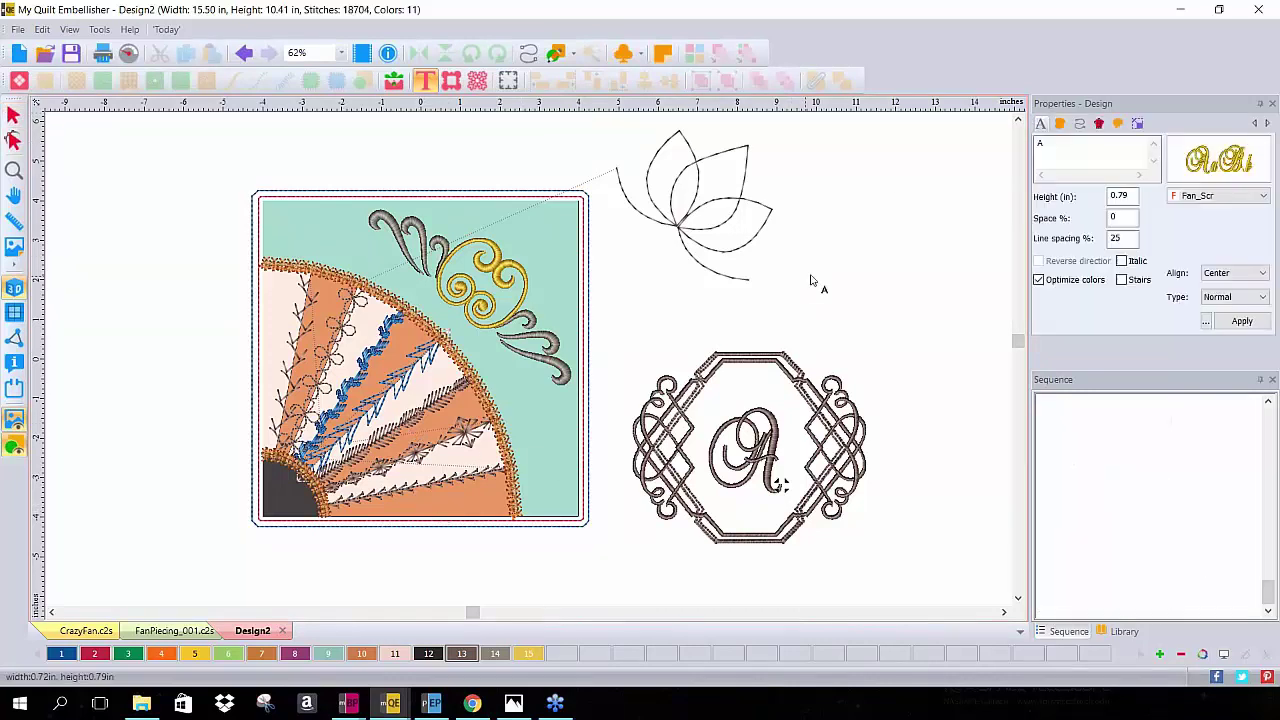
pyautogui.write('A')
pyautogui.doubleClick(1048, 144)
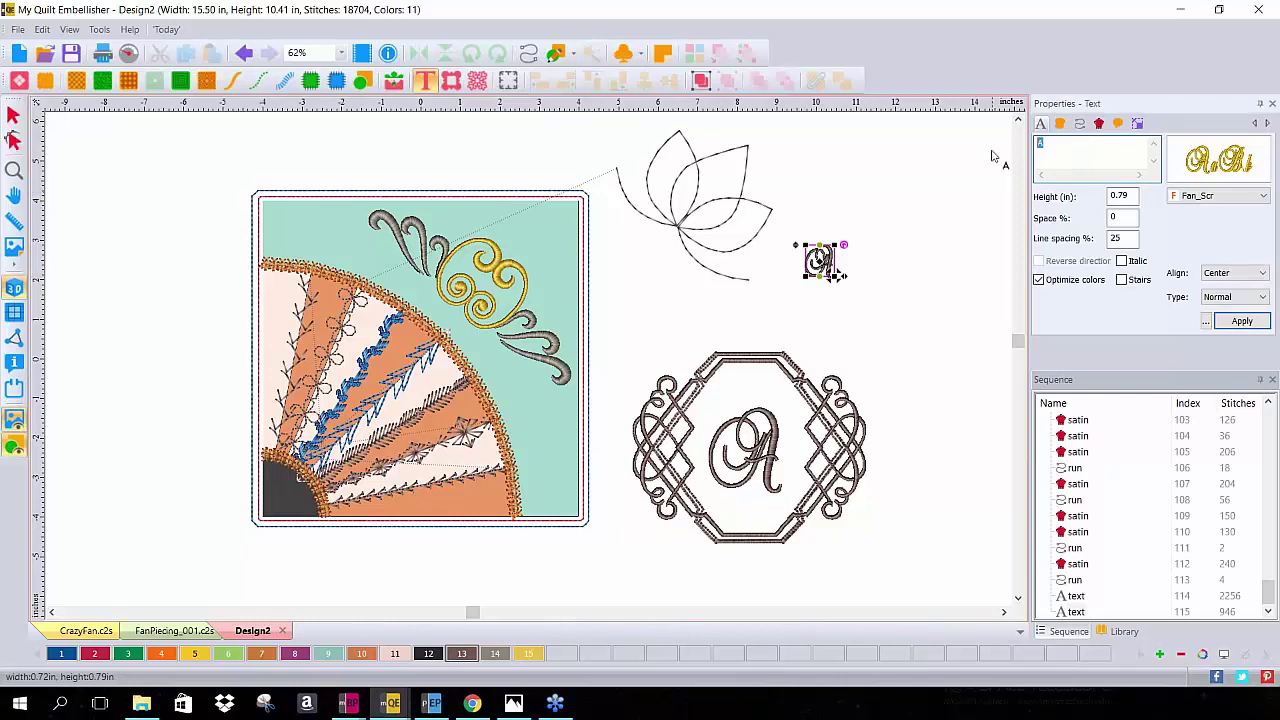
pyautogui.write('Ta m')
pyautogui.press('BackSpace')
pyautogui.press('BackSpace')
pyautogui.write('mara 2016')
# Change the font of the name-and-year text to Cursive
pyautogui.click(1199, 163)
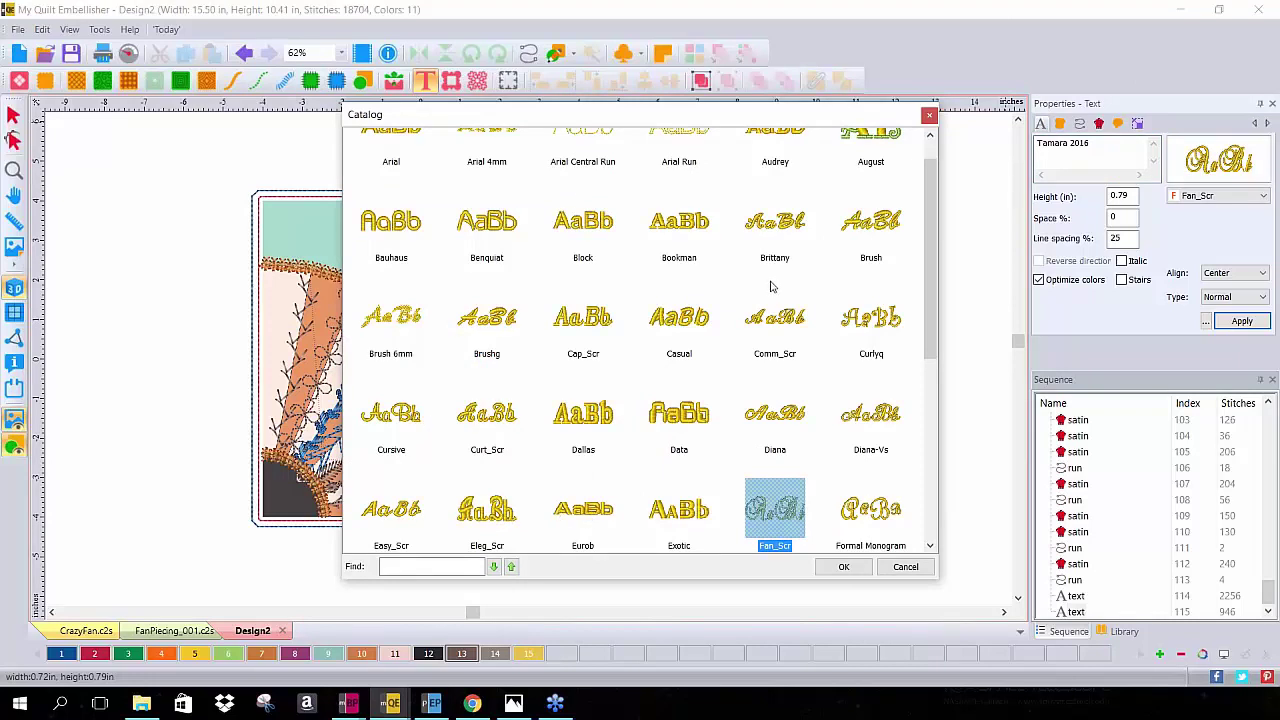
pyautogui.scroll(-3, 769, 285)
pyautogui.scroll(-3, 770, 288)
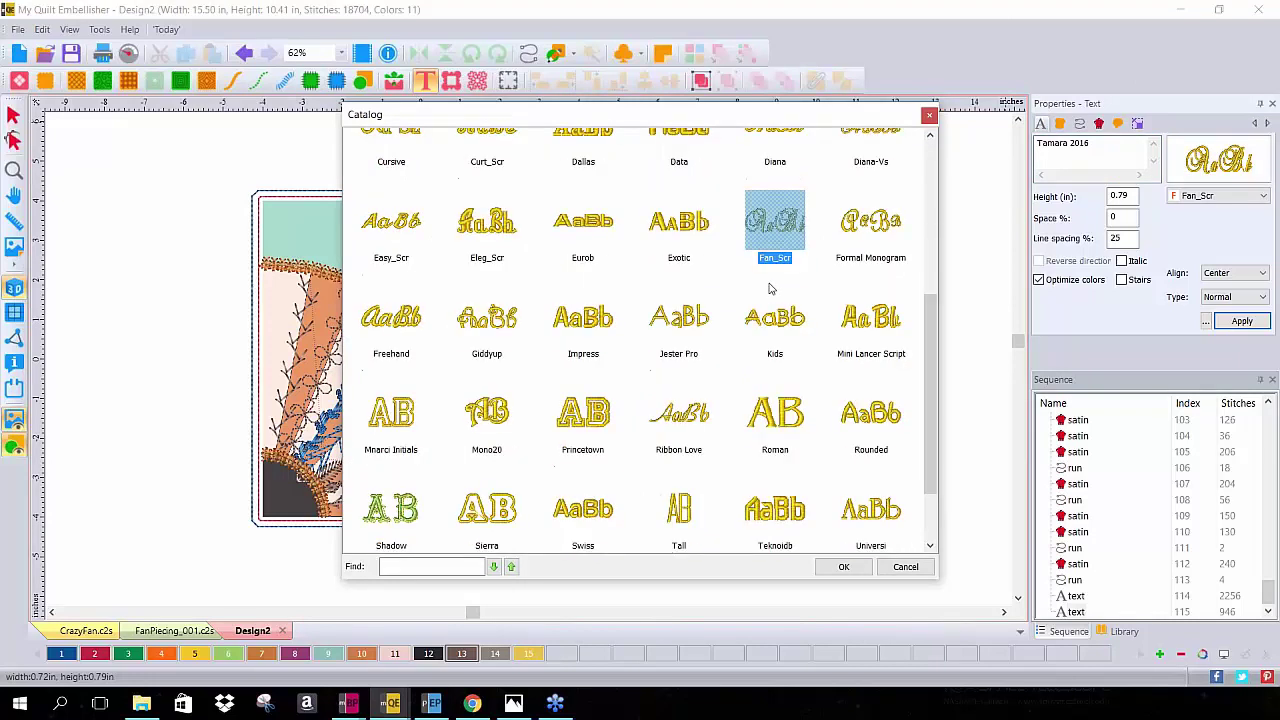
pyautogui.scroll(3, 770, 288)
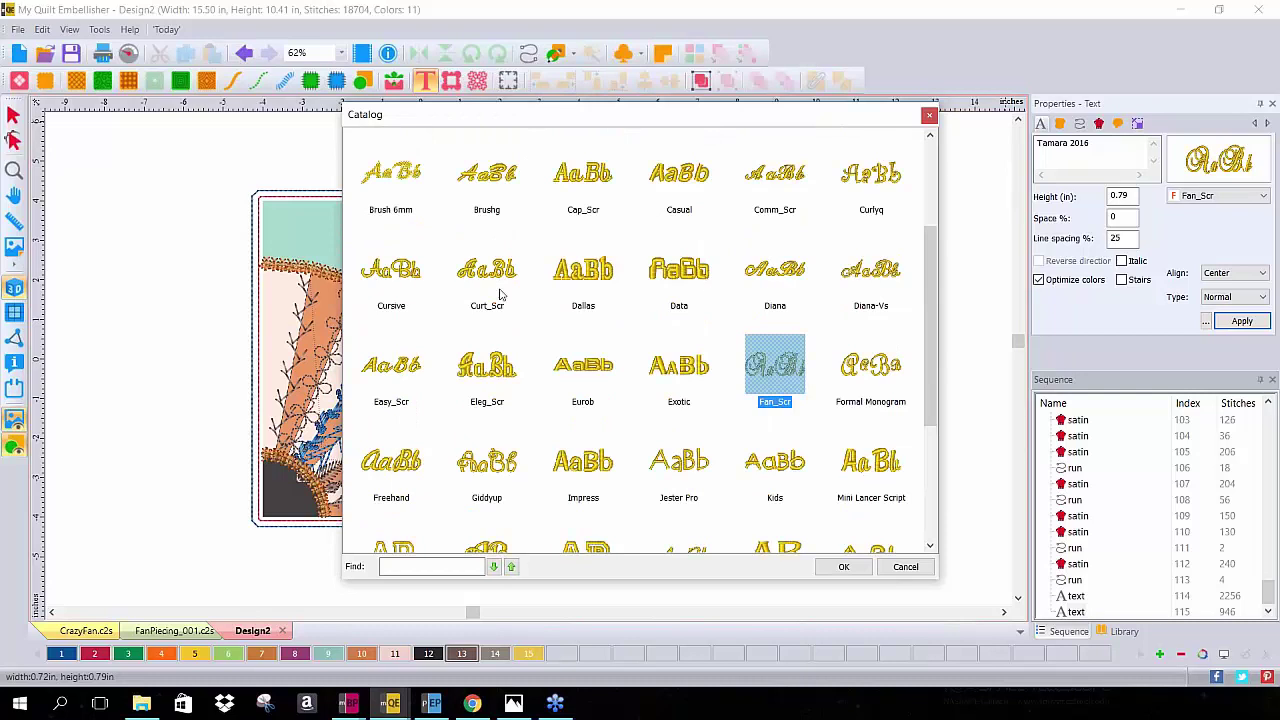
pyautogui.click(383, 272)
pyautogui.click(843, 567)
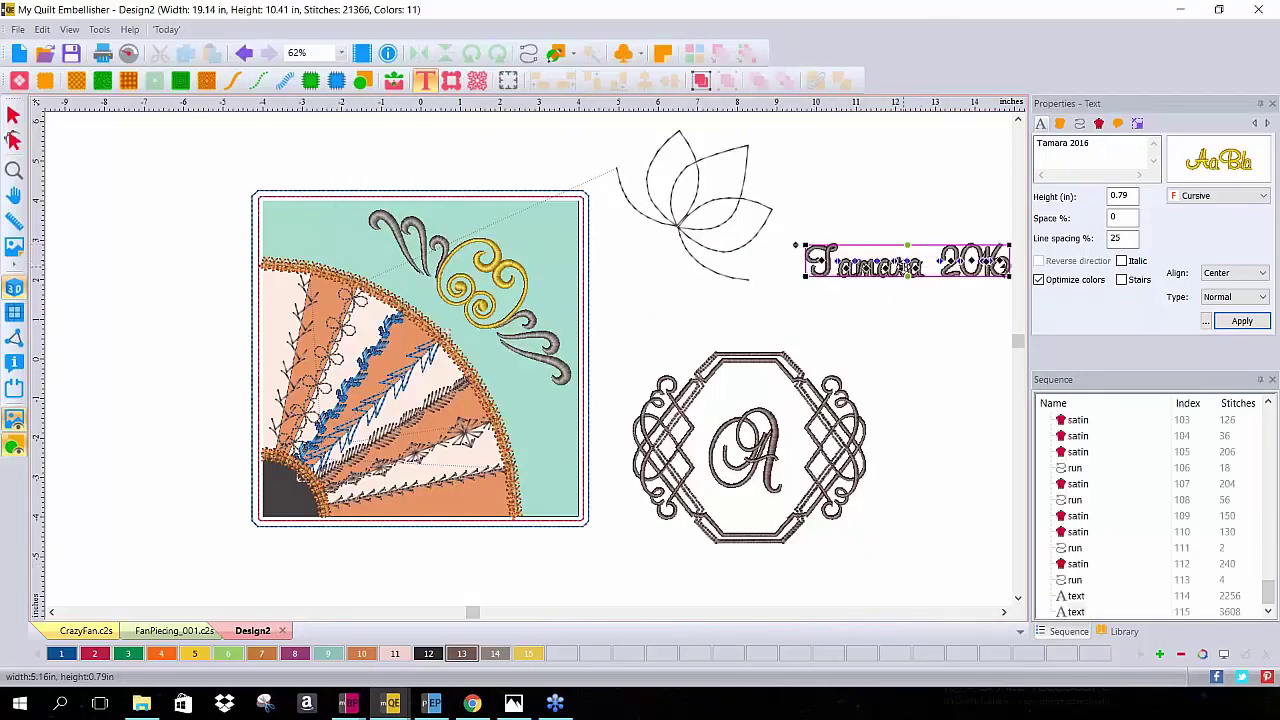
# Move the name-and-year text onto the lowest orange fan wedge and shrink it to about 3.12 in wide to fit
pyautogui.moveTo(940, 260); pyautogui.dragTo(493, 497)
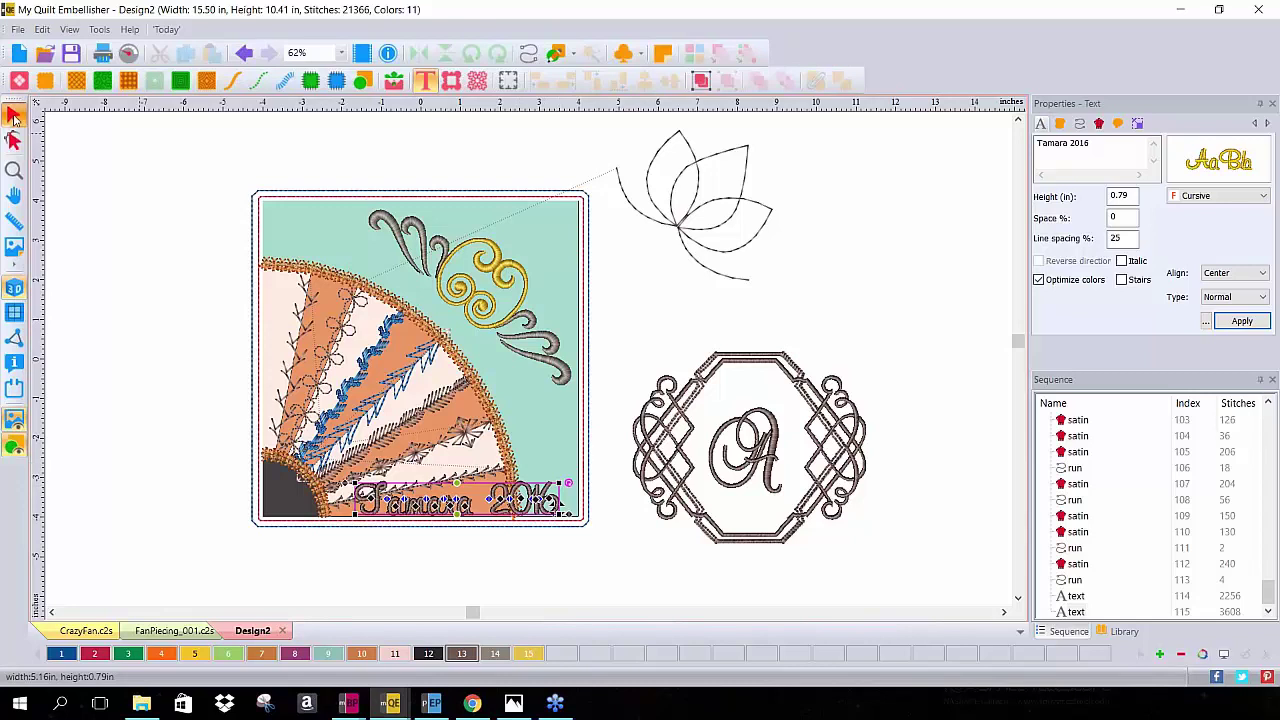
pyautogui.click(14, 113)
pyautogui.moveTo(563, 480); pyautogui.dragTo(440, 508)
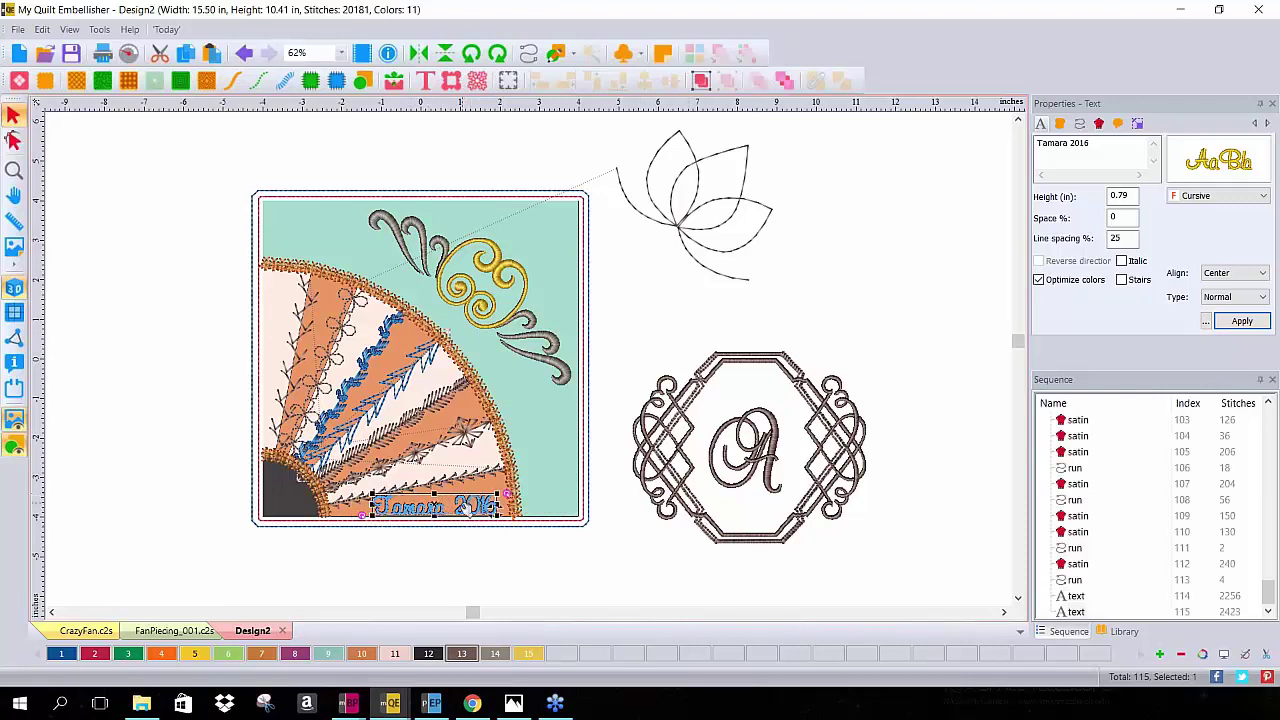
pyautogui.moveTo(482, 502); pyautogui.dragTo(486, 504)
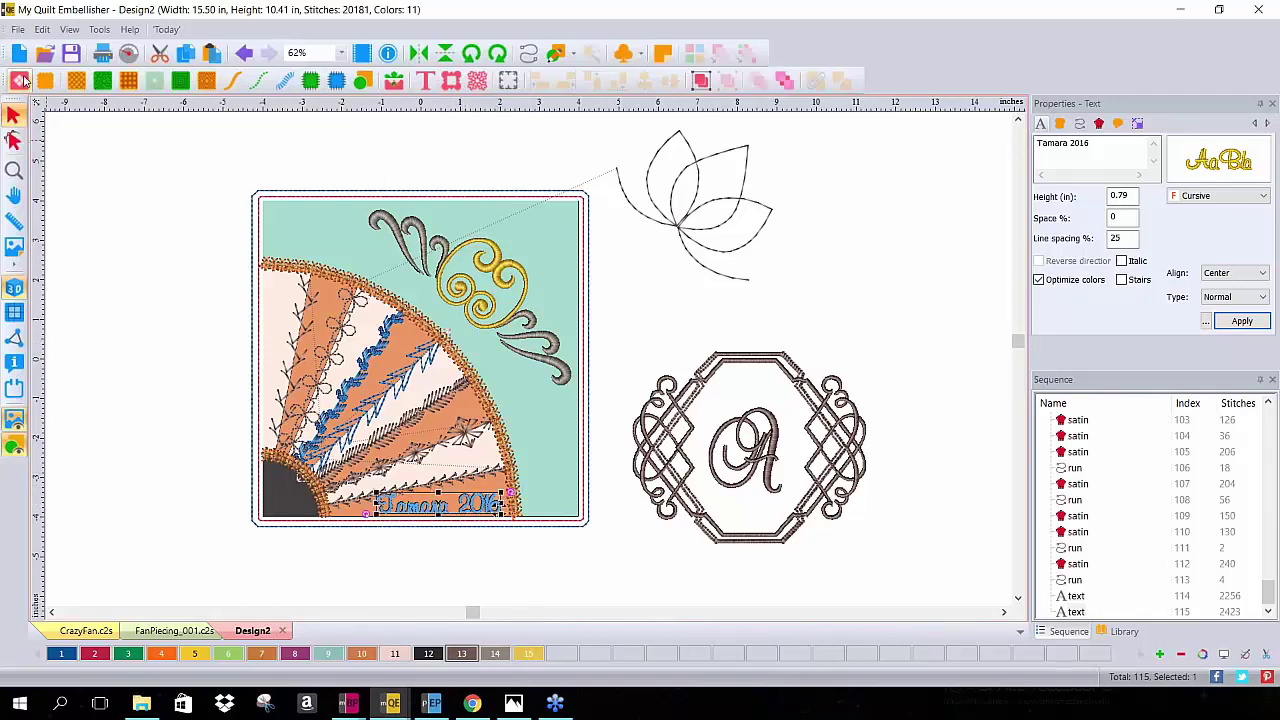
# Reshape the name-and-year text so its letters grow taller toward the year, following the widening wedge, and deselect it
pyautogui.click(425, 80)
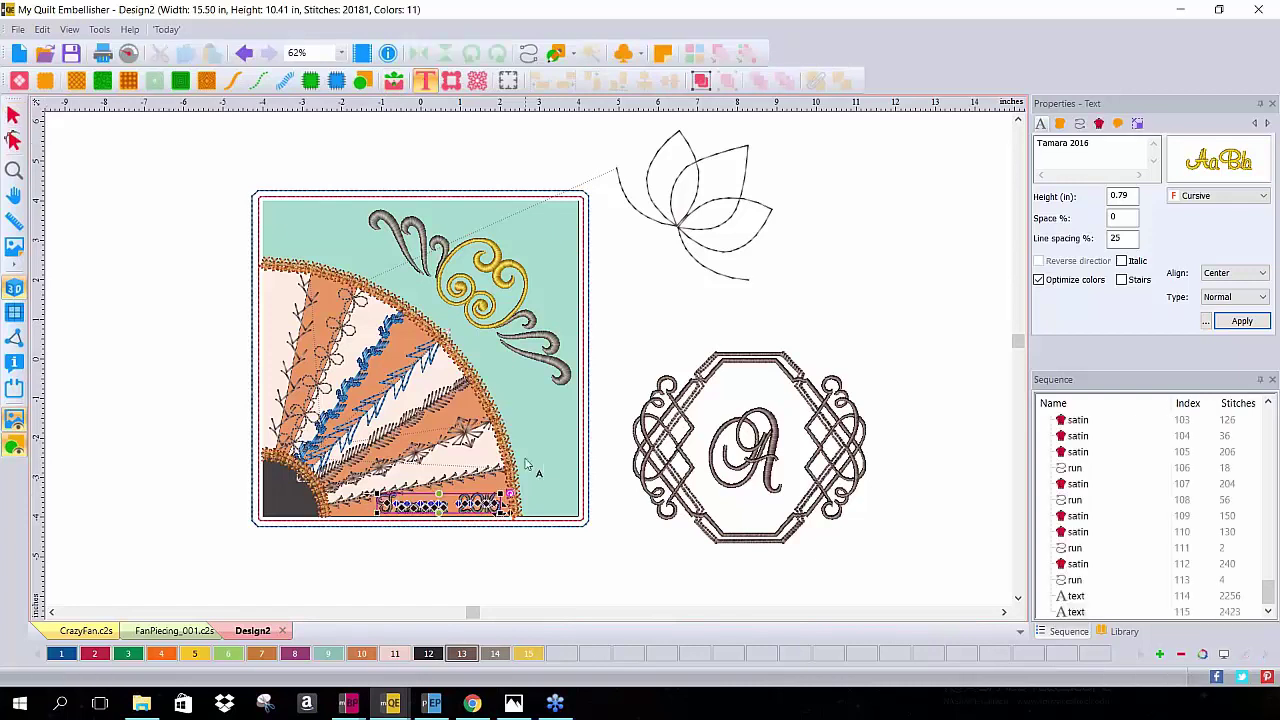
pyautogui.moveTo(500, 493)
pyautogui.mouseDown()
pyautogui.moveTo(501, 467)
pyautogui.moveTo(491, 481)
pyautogui.mouseUp()
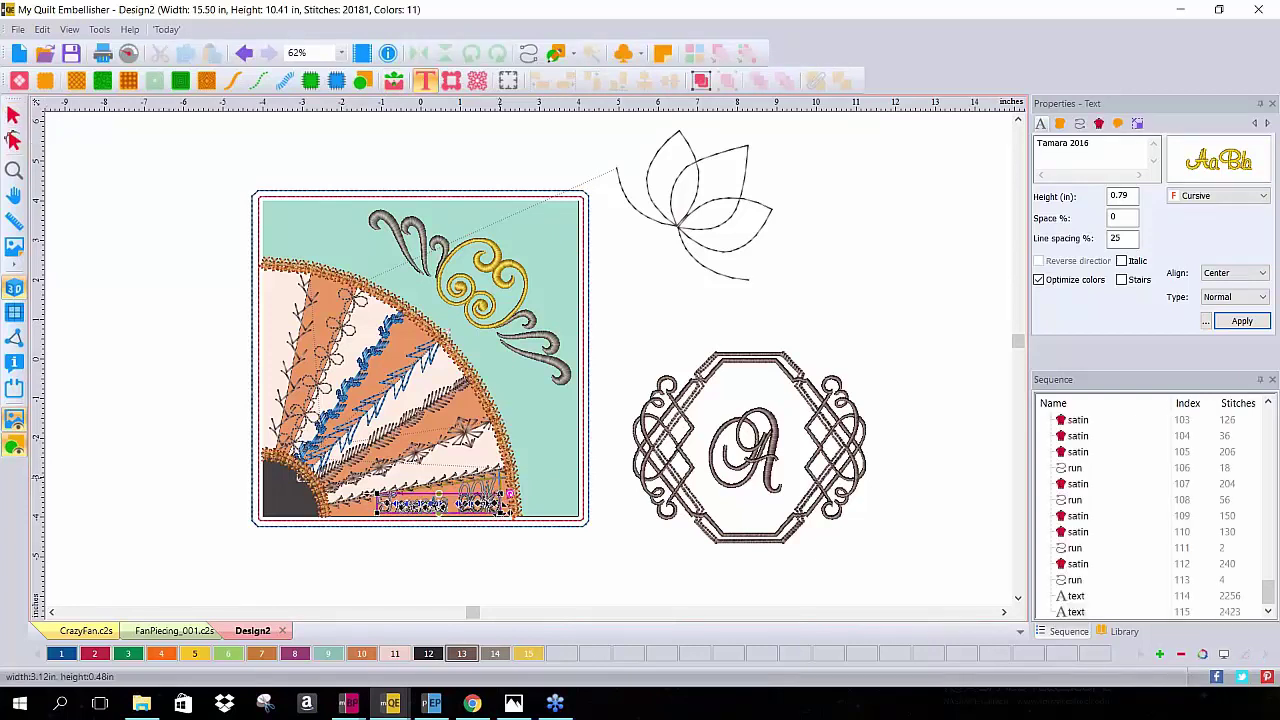
pyautogui.click(620, 390)
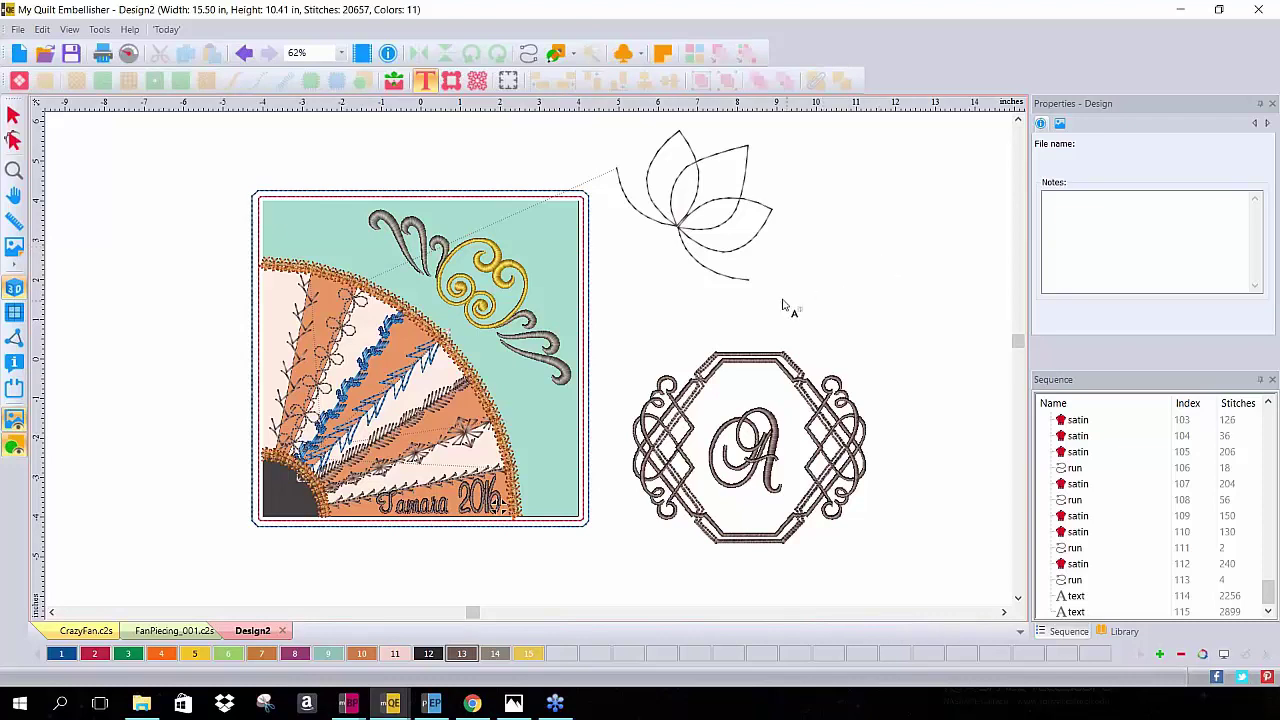
# Draw a straight vertical run with the Standard stitch type in the empty area beyond the monogram, at about the 16 in mark
pyautogui.click(1005, 613)
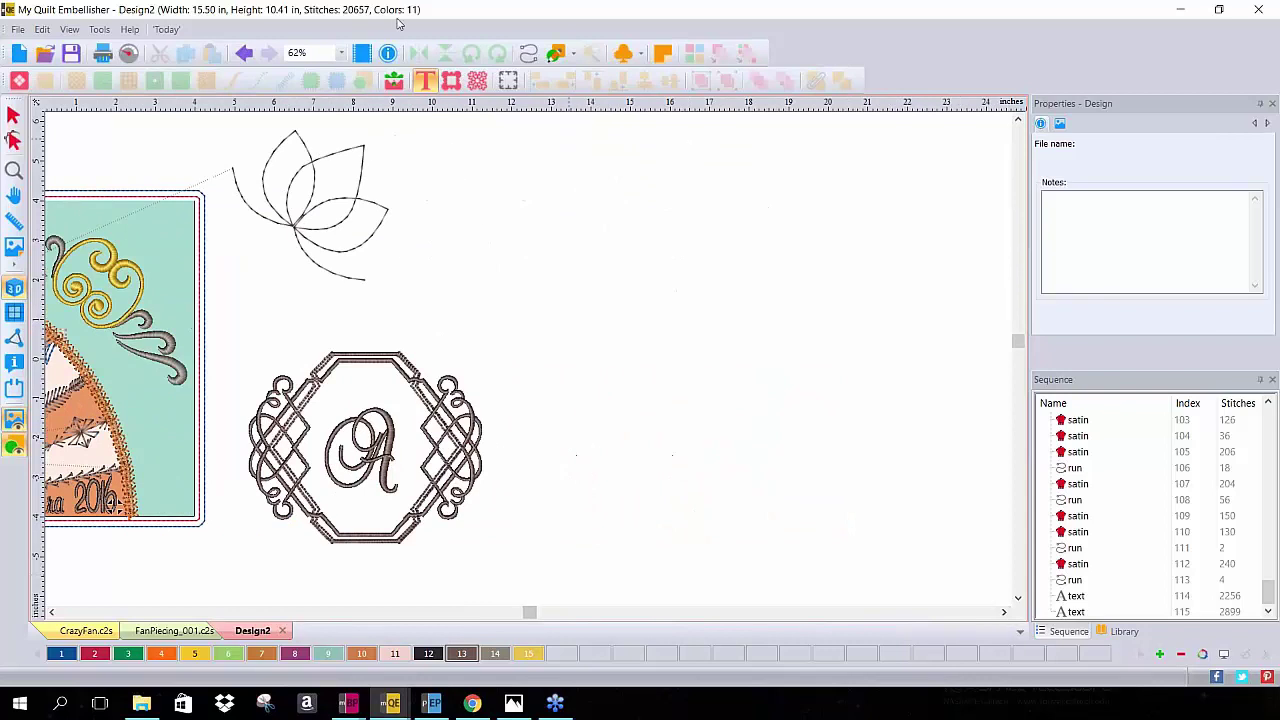
pyautogui.click(528, 52)
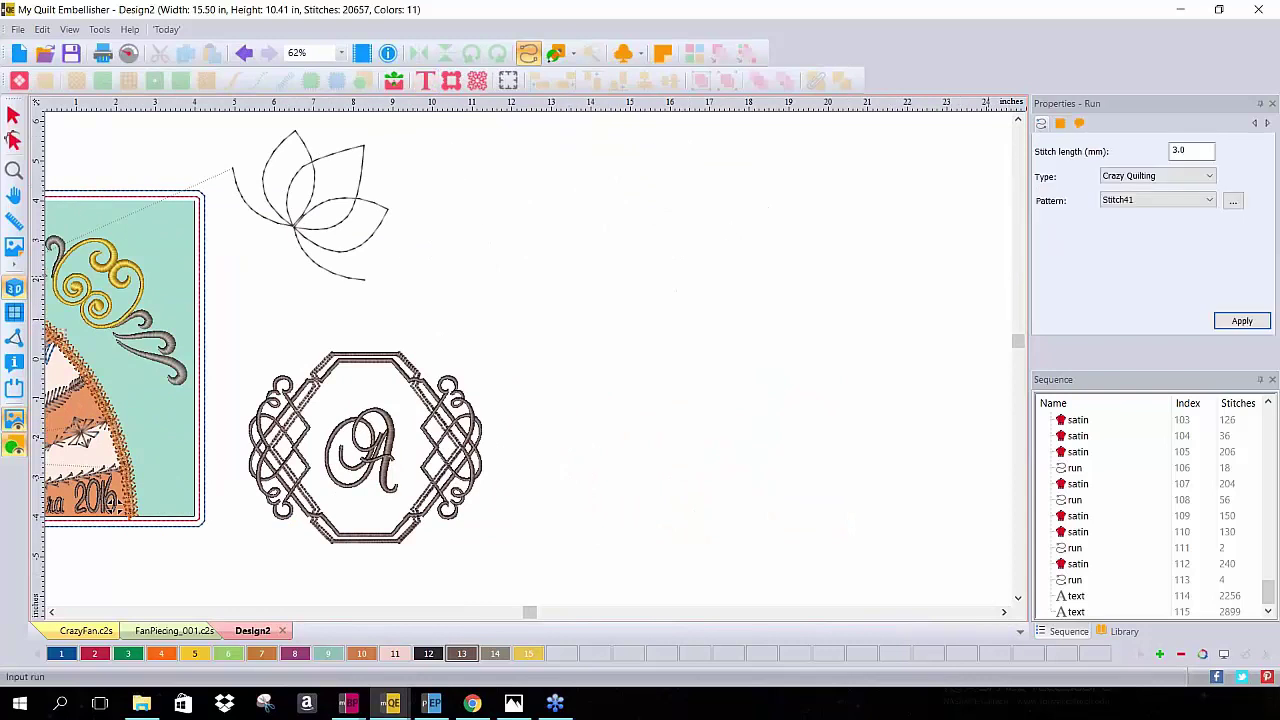
pyautogui.click(1205, 176)
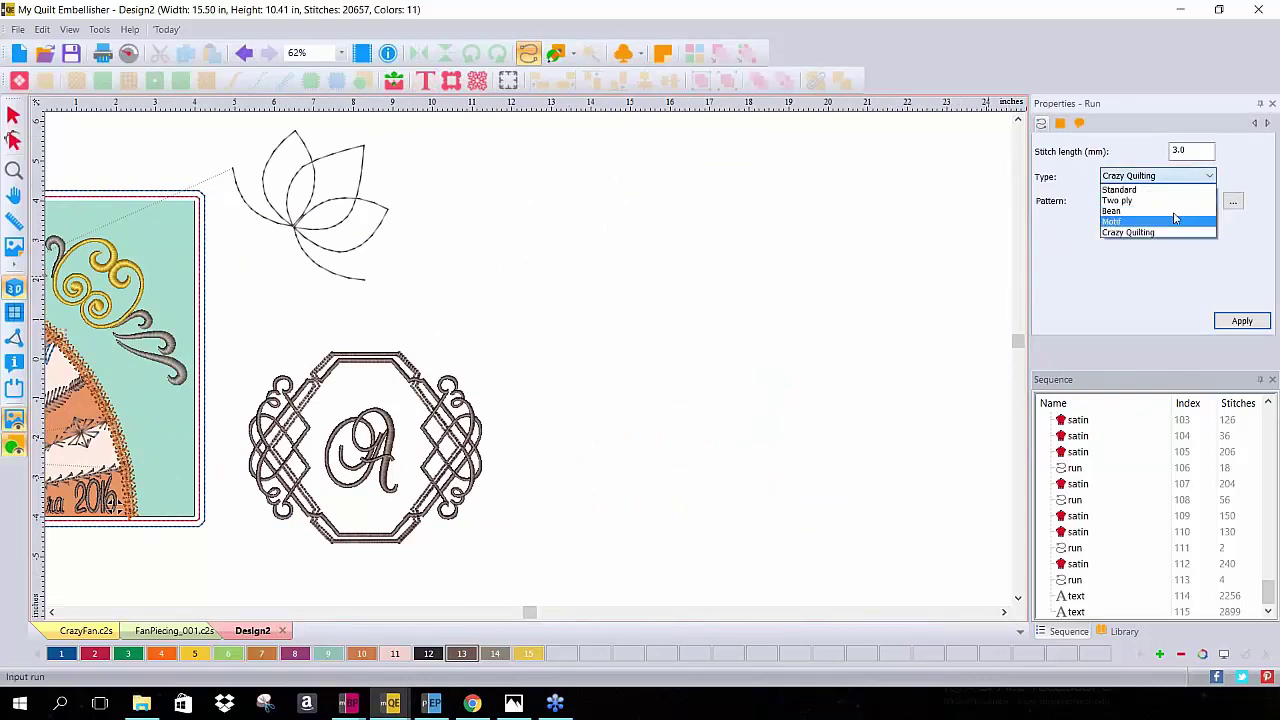
pyautogui.click(1175, 190)
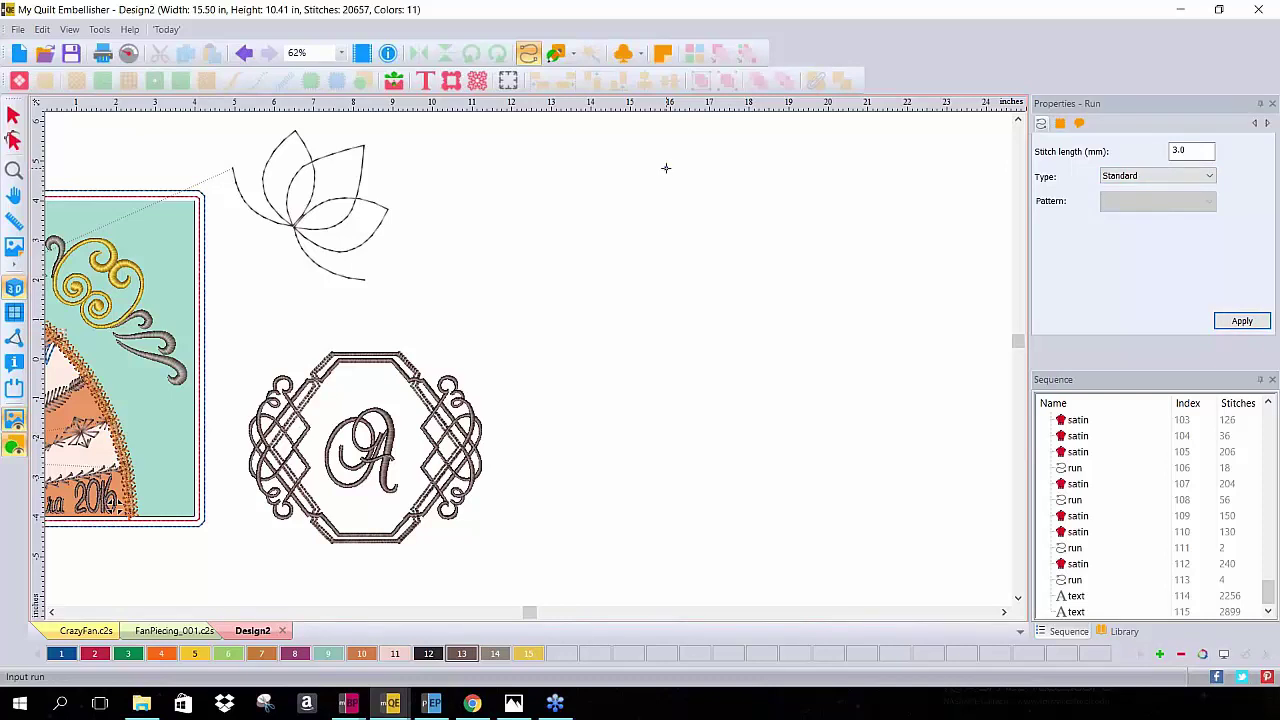
pyautogui.doubleClick(667, 537)
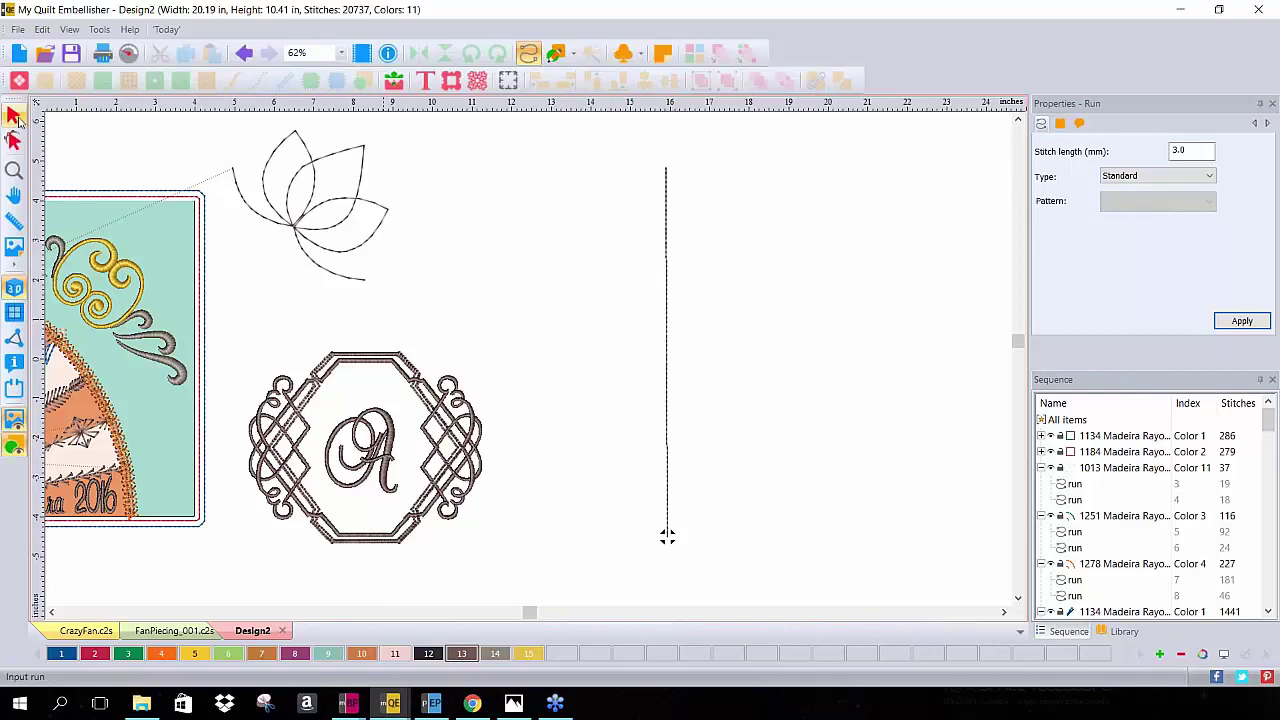
# Convert the vertical run to Crazy Quilting with pattern Stitch45 and a 25 mm stitch length, and deselect it
pyautogui.click(13, 115)
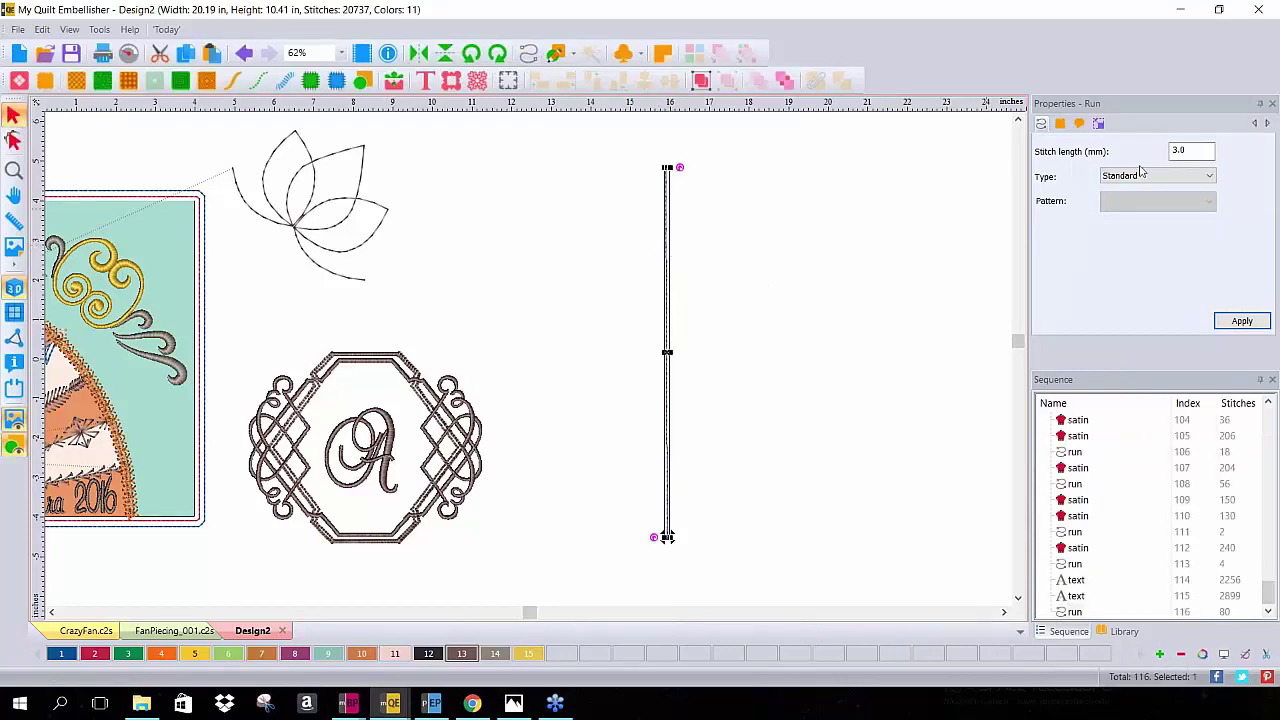
pyautogui.click(1156, 175)
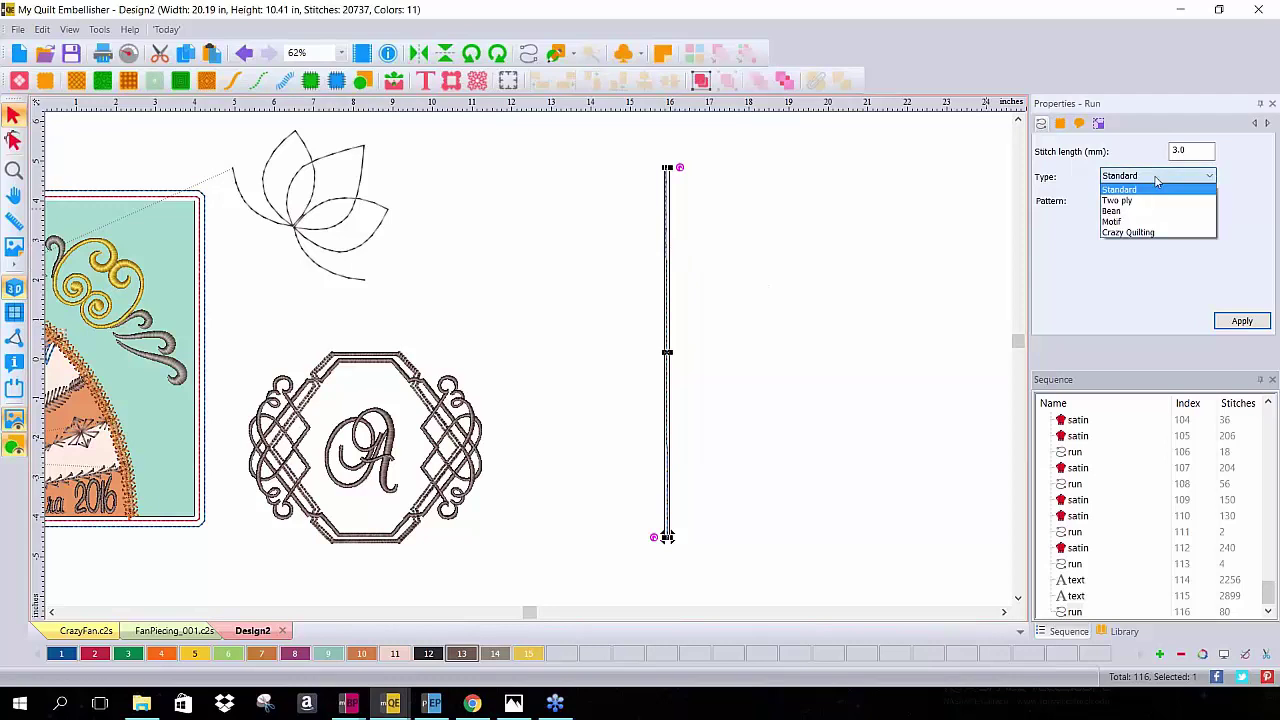
pyautogui.click(1162, 233)
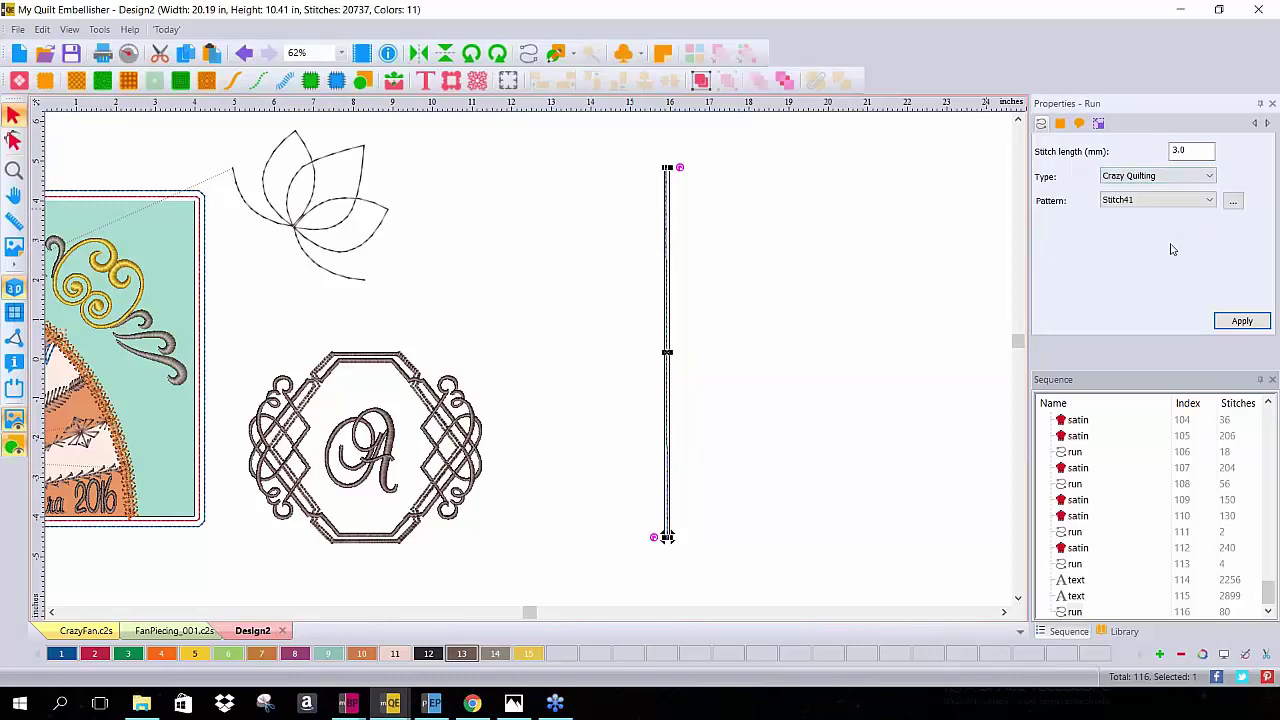
pyautogui.click(1233, 202)
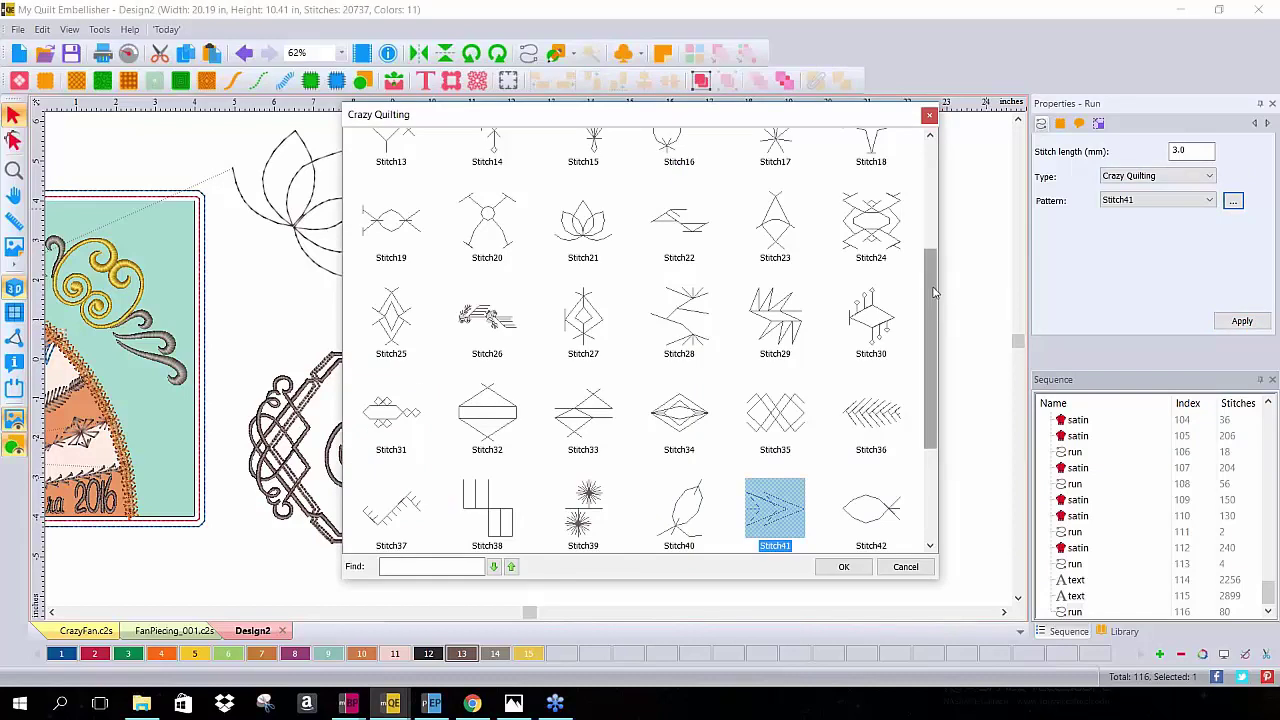
pyautogui.moveTo(933, 291); pyautogui.dragTo(932, 183)
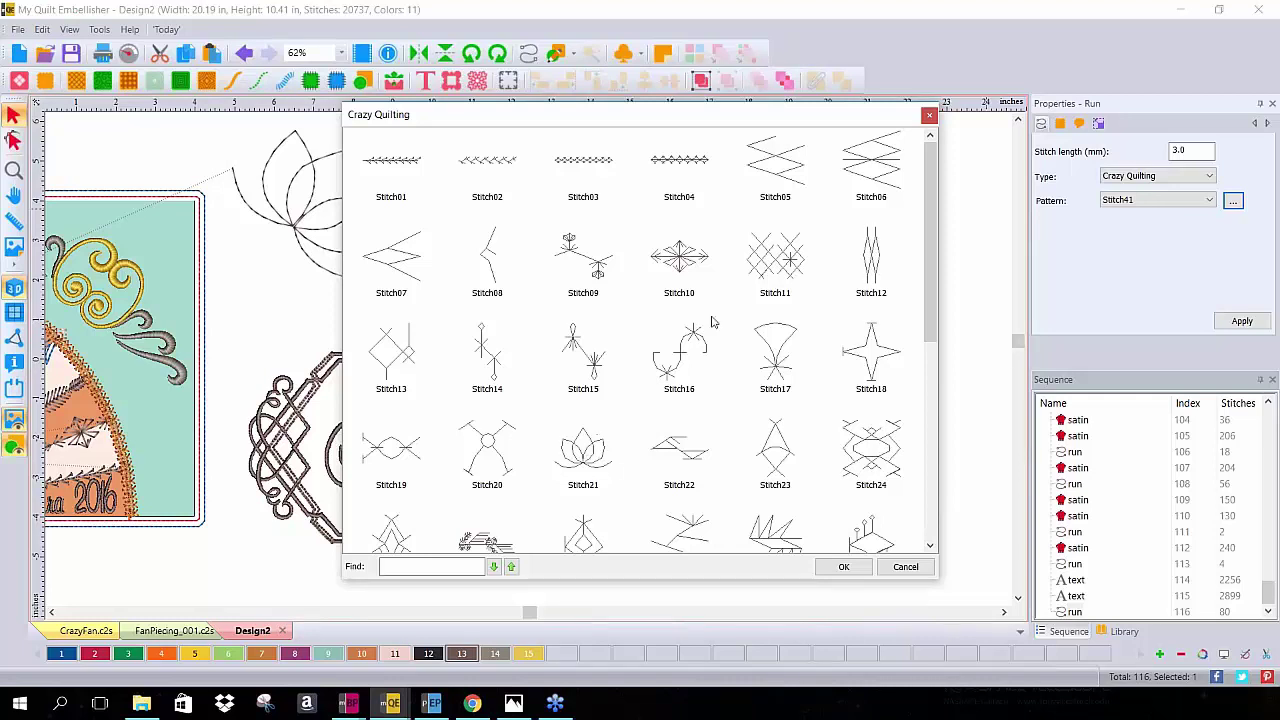
pyautogui.click(593, 356)
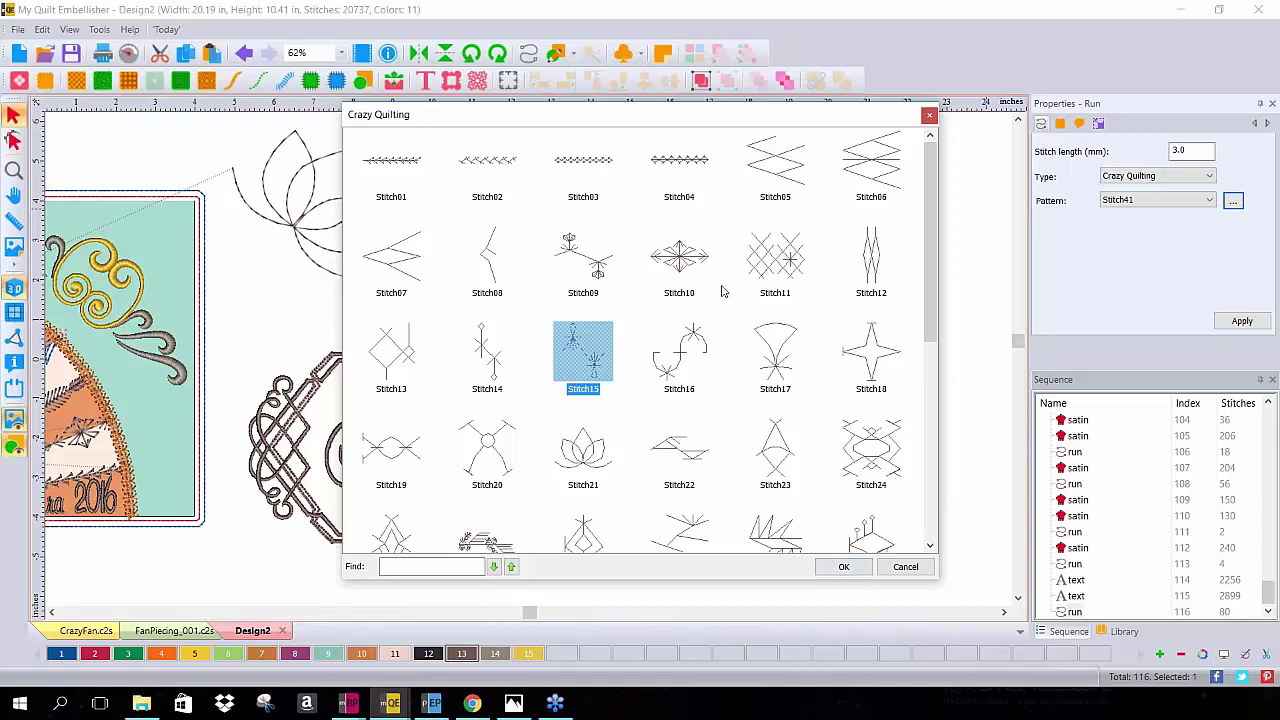
pyautogui.moveTo(927, 224); pyautogui.dragTo(942, 447)
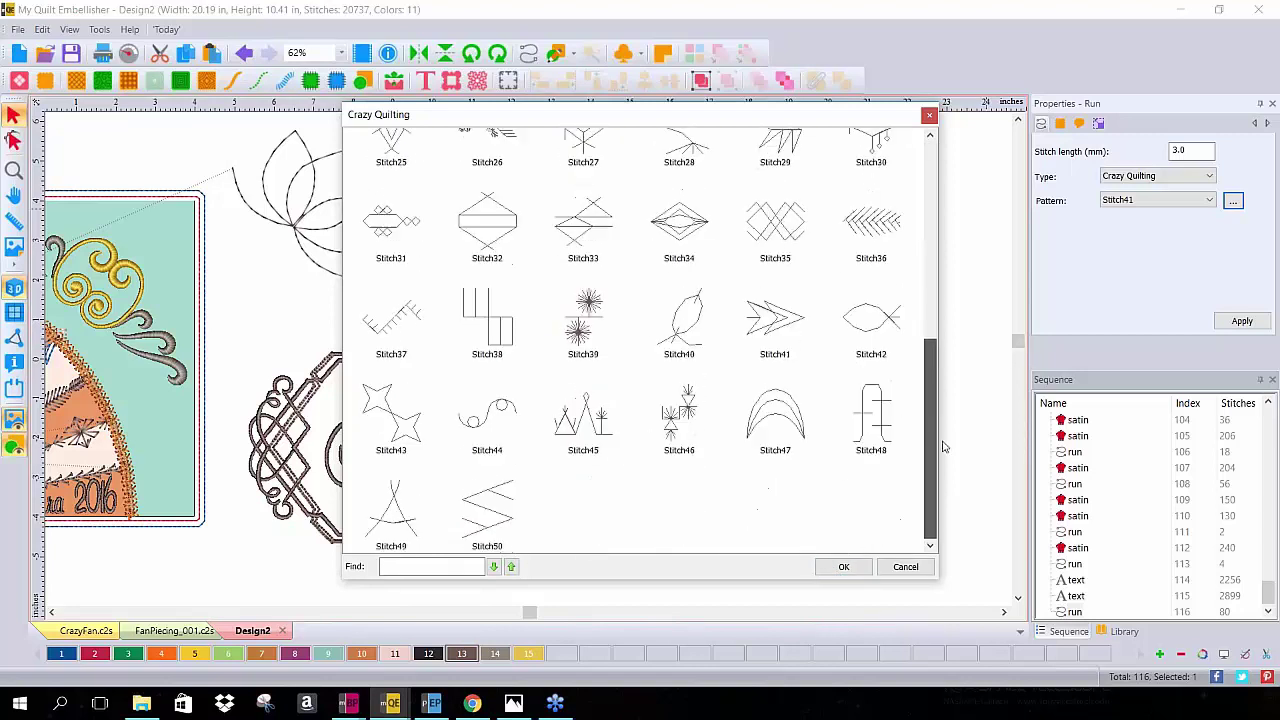
pyautogui.click(564, 424)
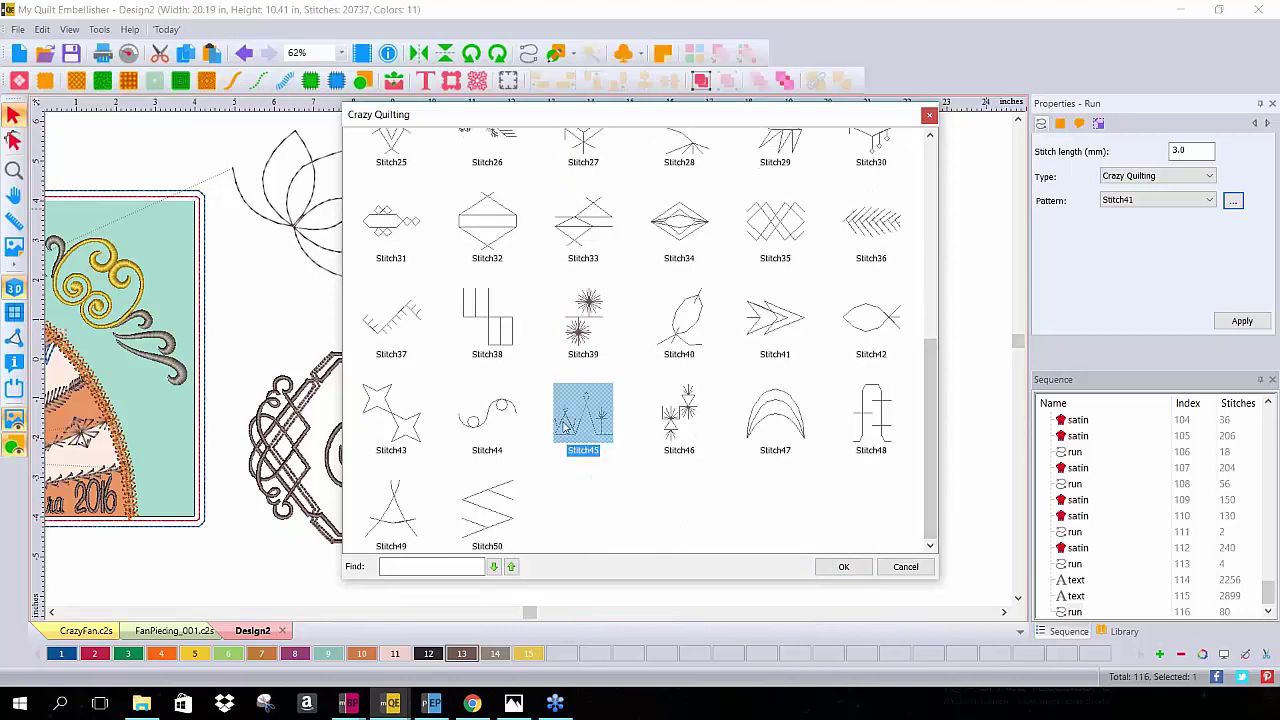
pyautogui.click(843, 568)
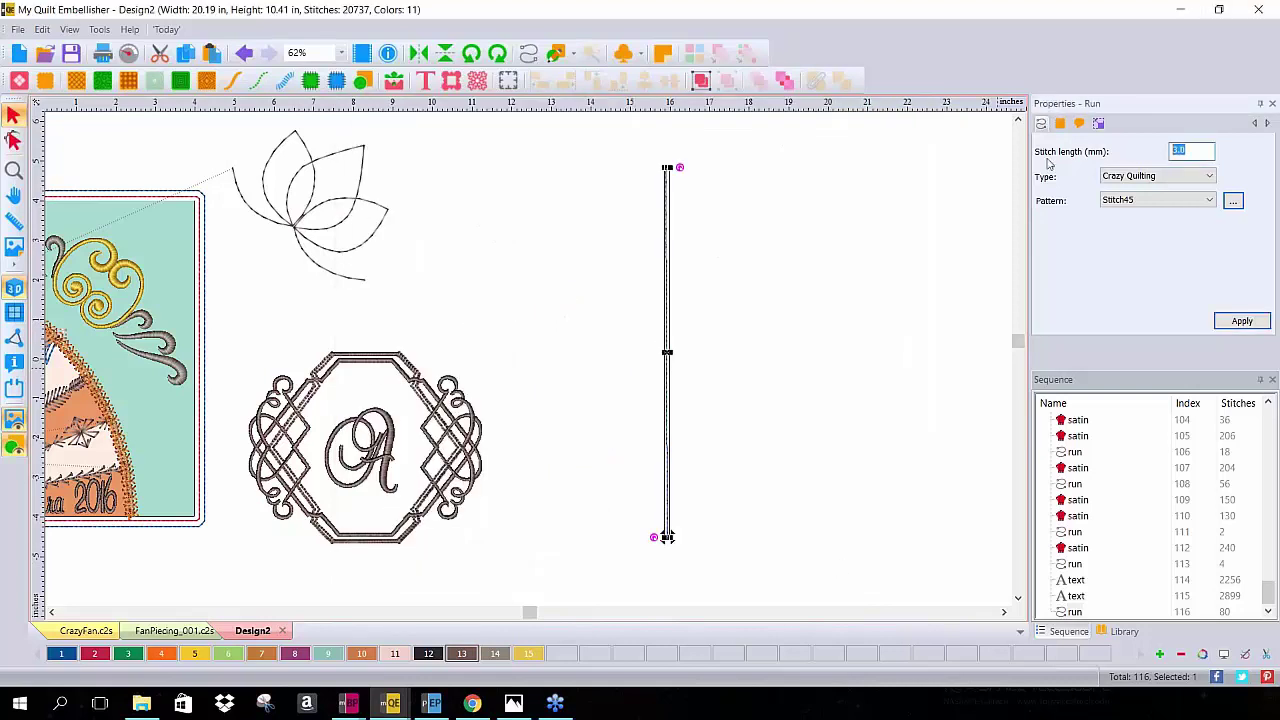
pyautogui.write('2.5')
pyautogui.click(1242, 321)
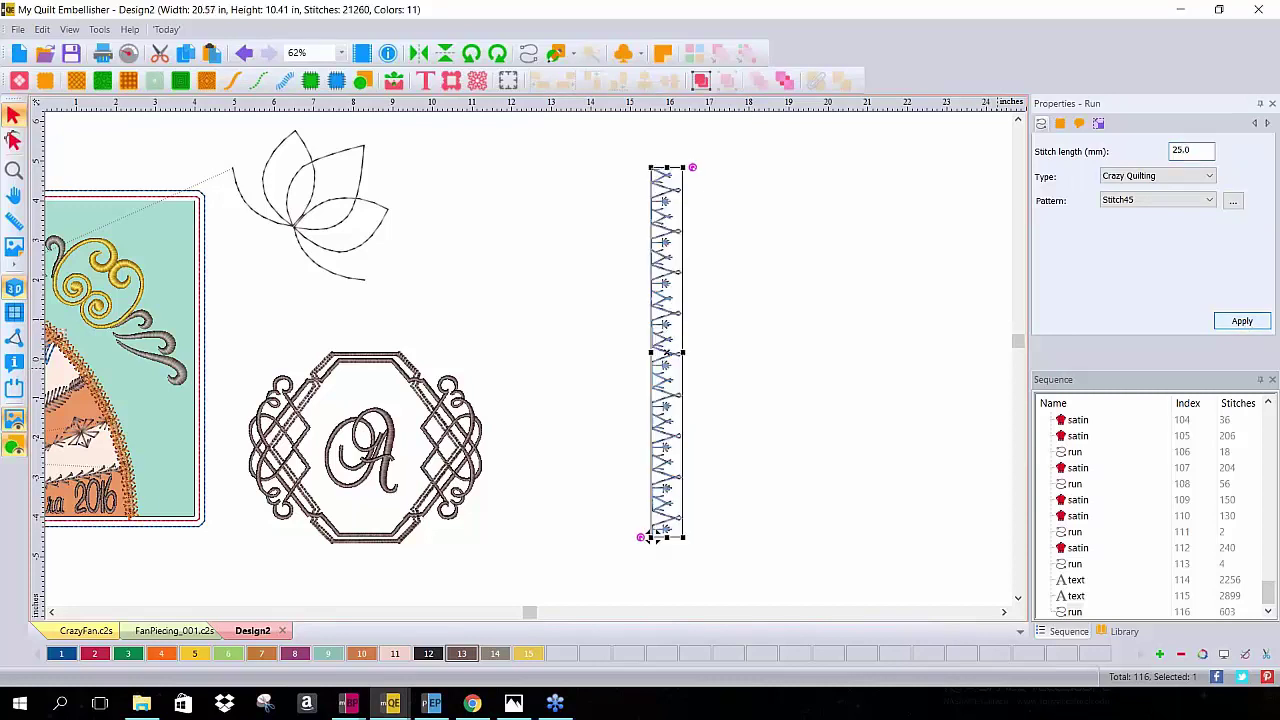
pyautogui.click(800, 283)
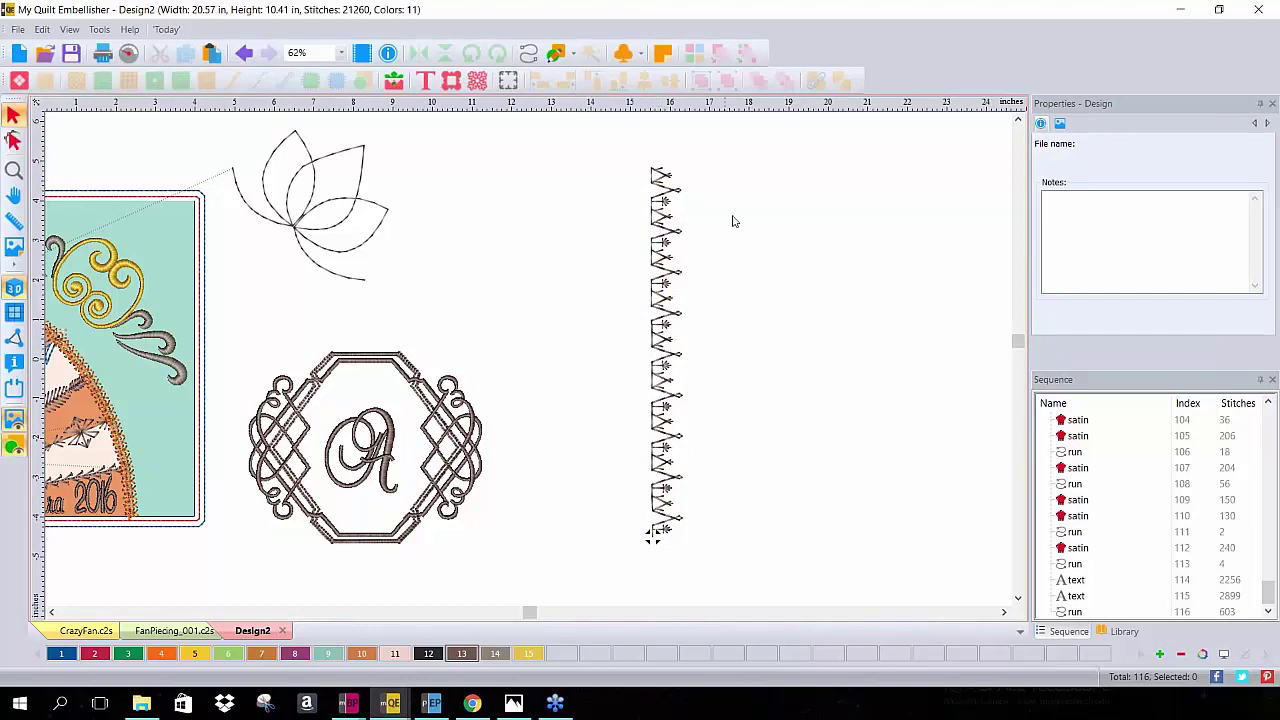
# Draw a second vertical Standard run from bottom to top, parallel to the crazy quilting run at about the 17 in mark
pyautogui.click(528, 53)
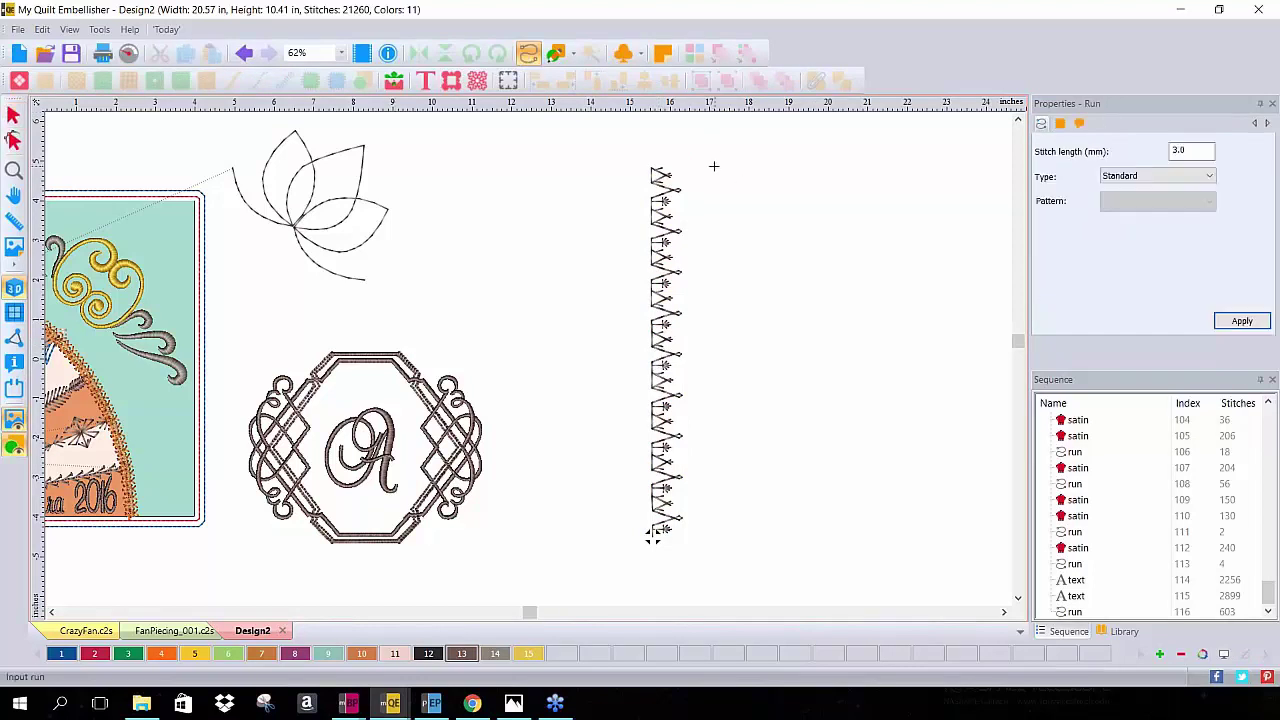
pyautogui.click(714, 532)
pyautogui.click(714, 168)
pyautogui.press('Return')
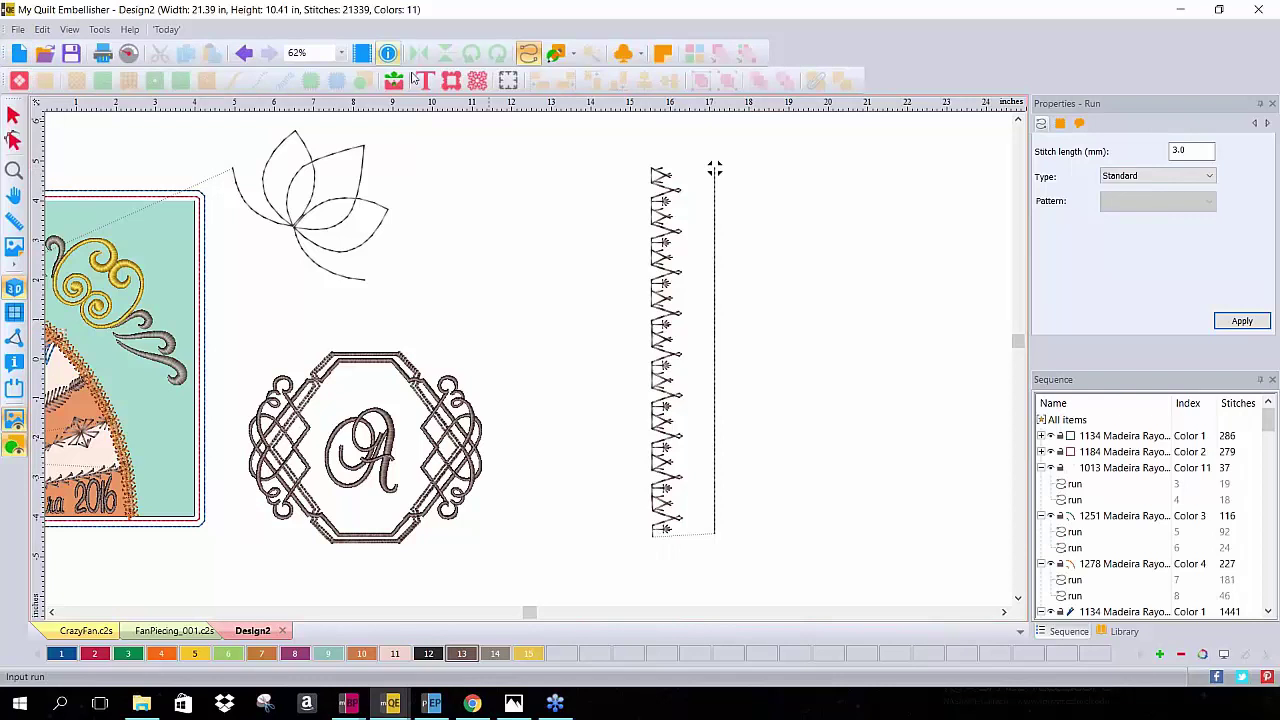
# Try to apply Crazy Quilting pattern Stitch45 with a 25 mm stitch length to the second line without selecting it
pyautogui.click(1168, 184)
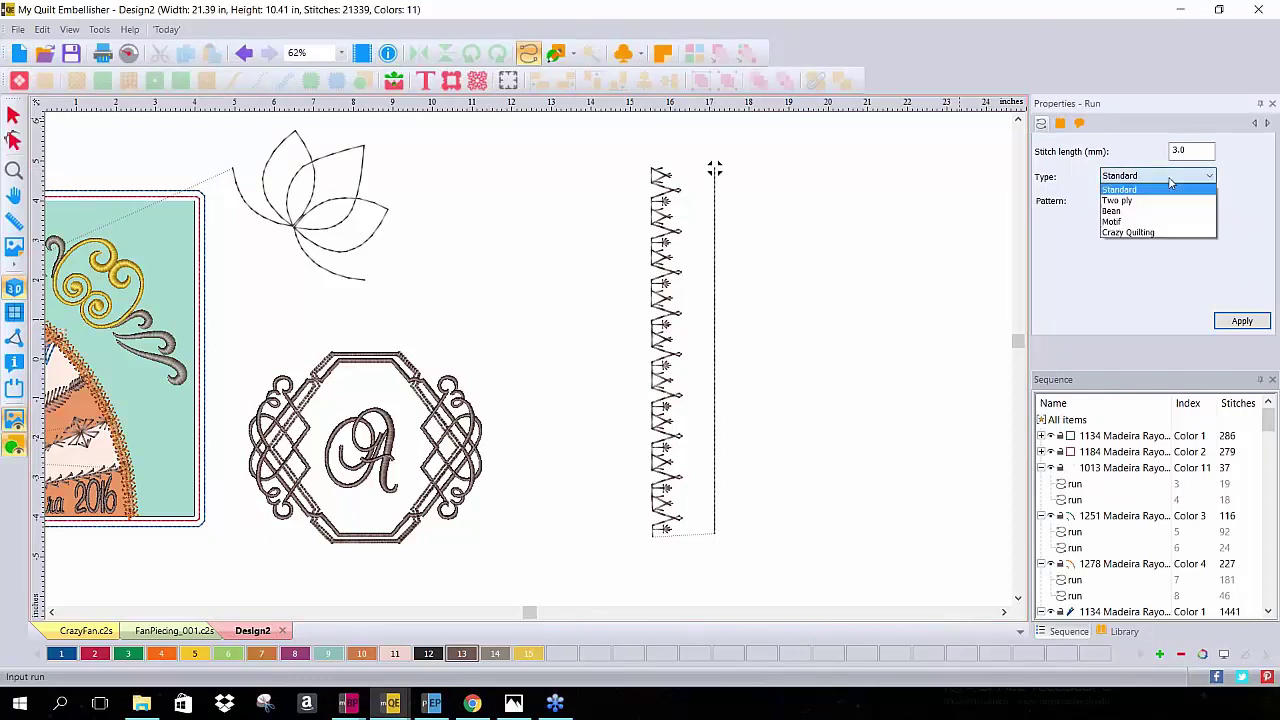
pyautogui.click(1166, 233)
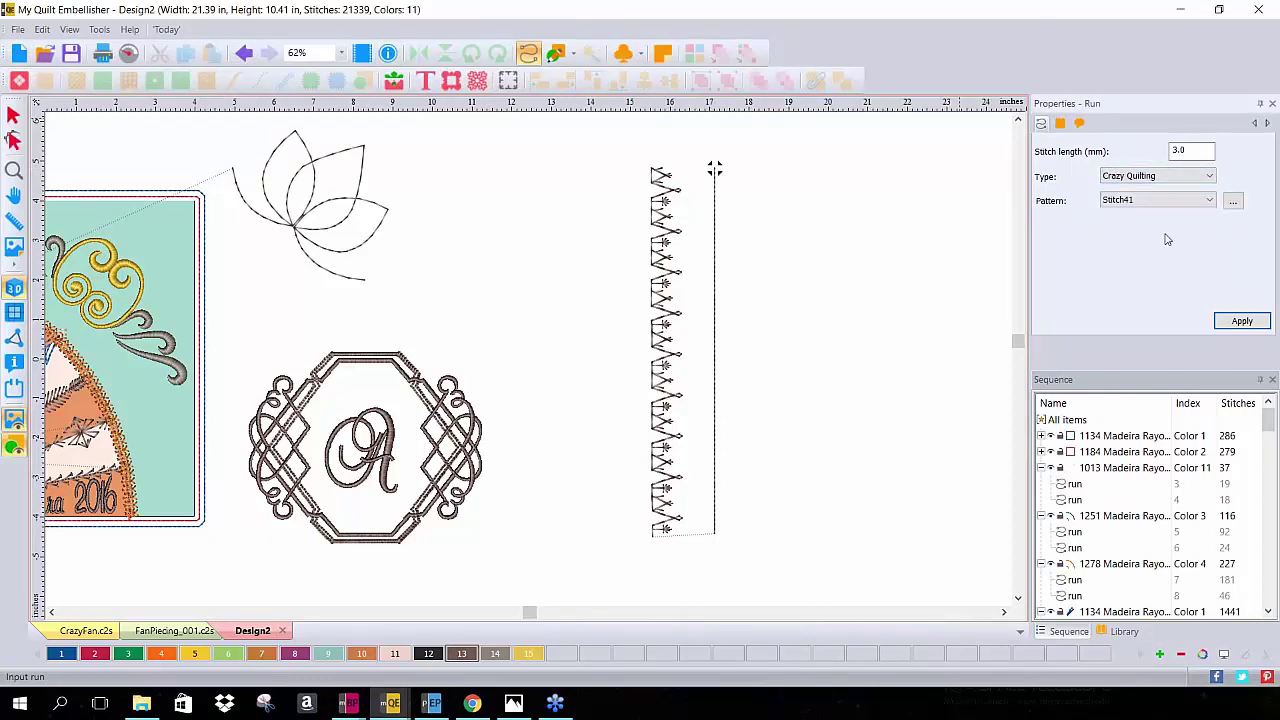
pyautogui.click(1238, 201)
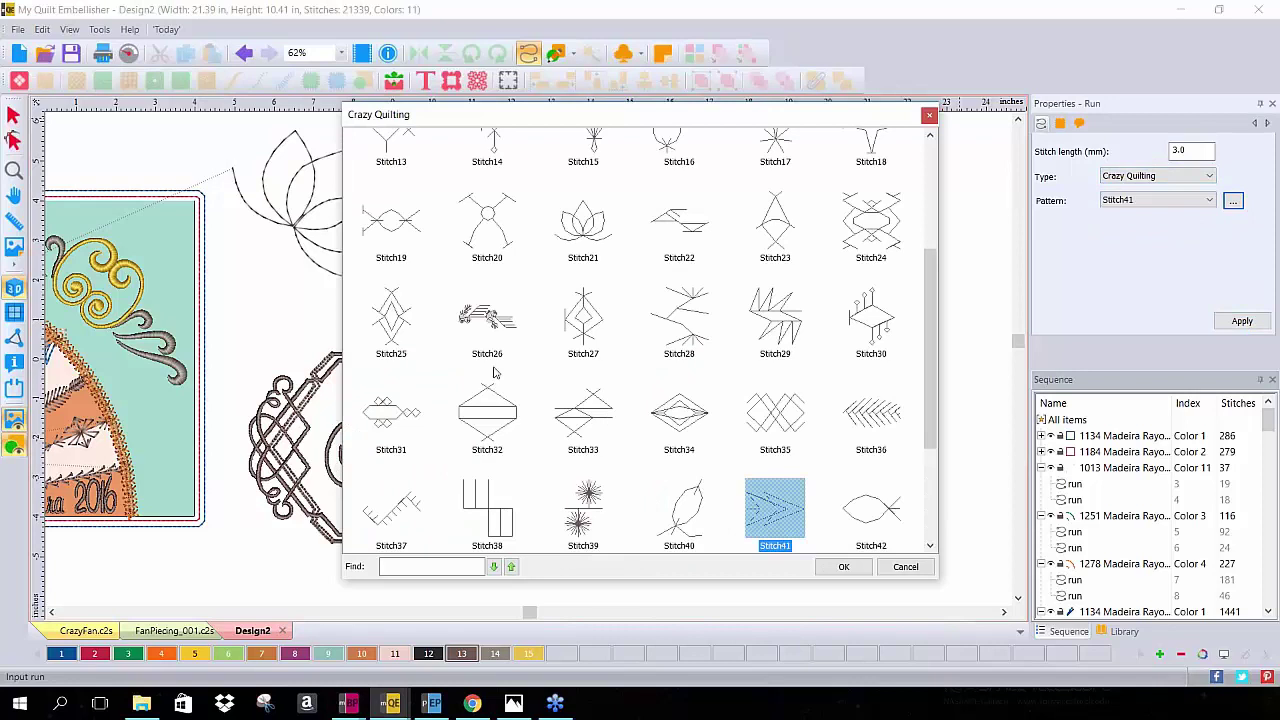
pyautogui.click(930, 484)
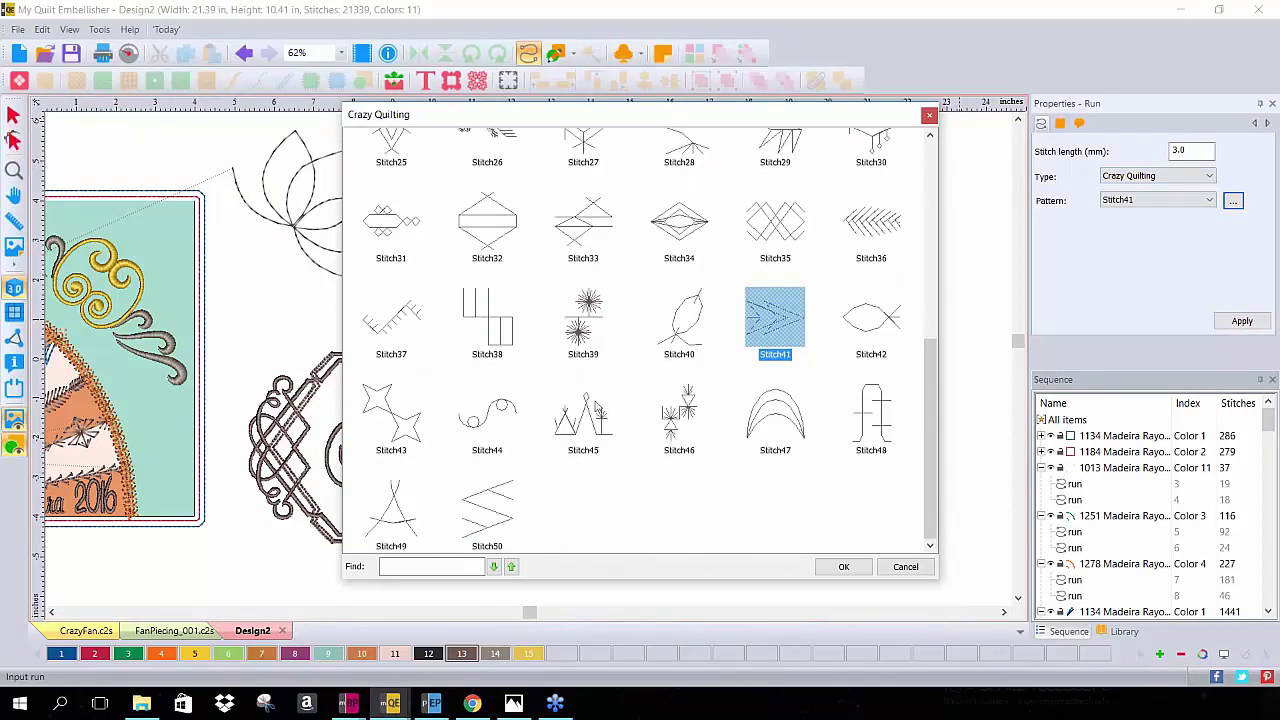
pyautogui.click(588, 407)
pyautogui.click(846, 567)
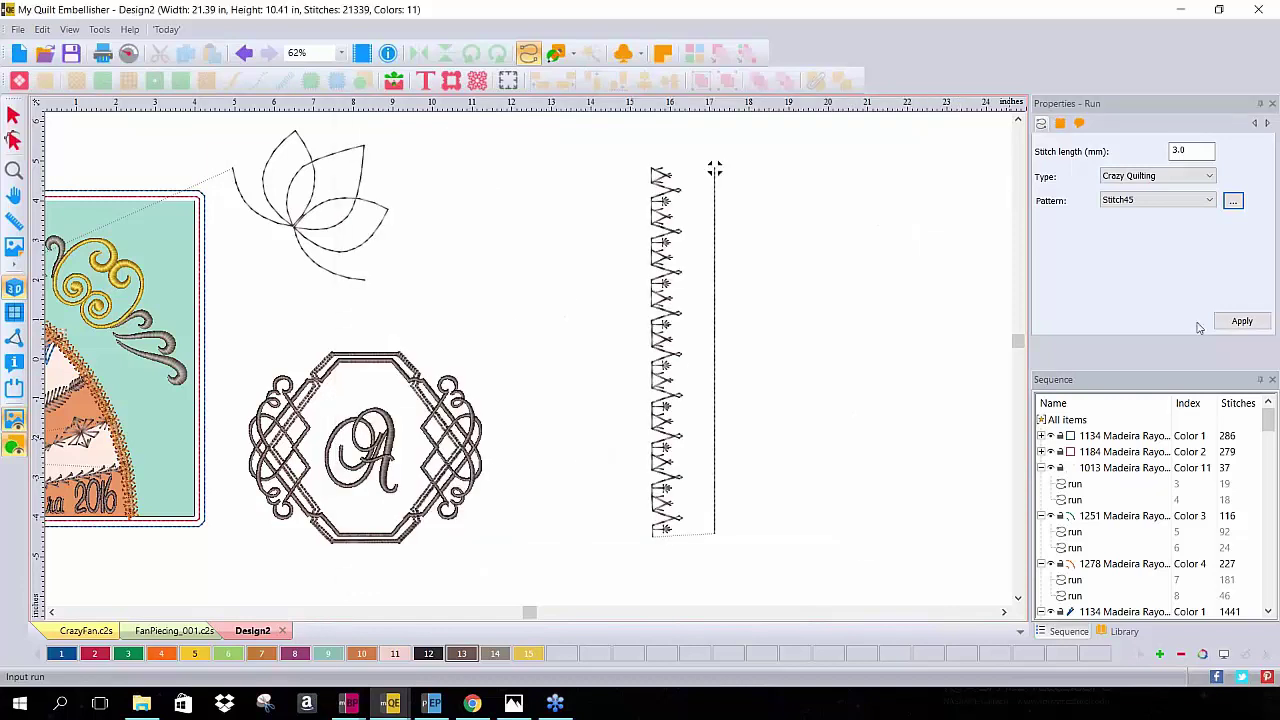
pyautogui.doubleClick(1190, 150)
pyautogui.write('25')
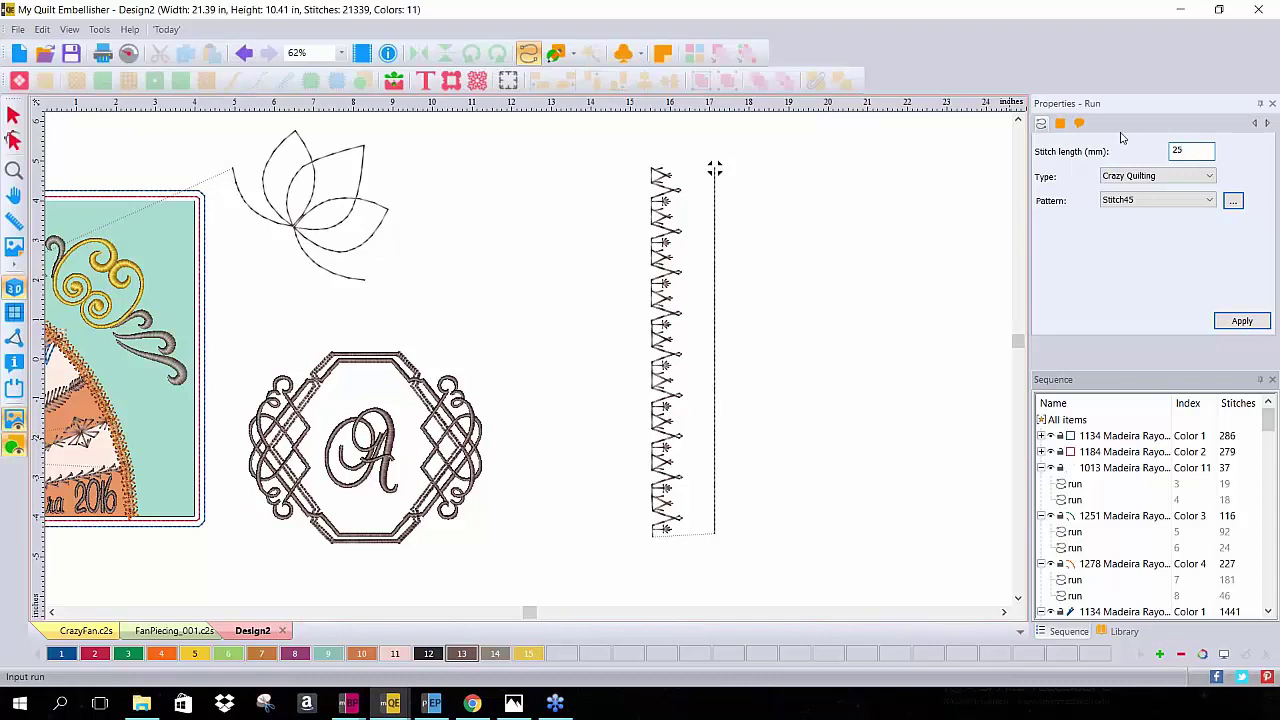
pyautogui.click(1236, 322)
# Select the second vertical run, convert it to Crazy Quilting pattern Stitch45 with a 25 mm stitch length, and deselect it
pyautogui.click(714, 169)
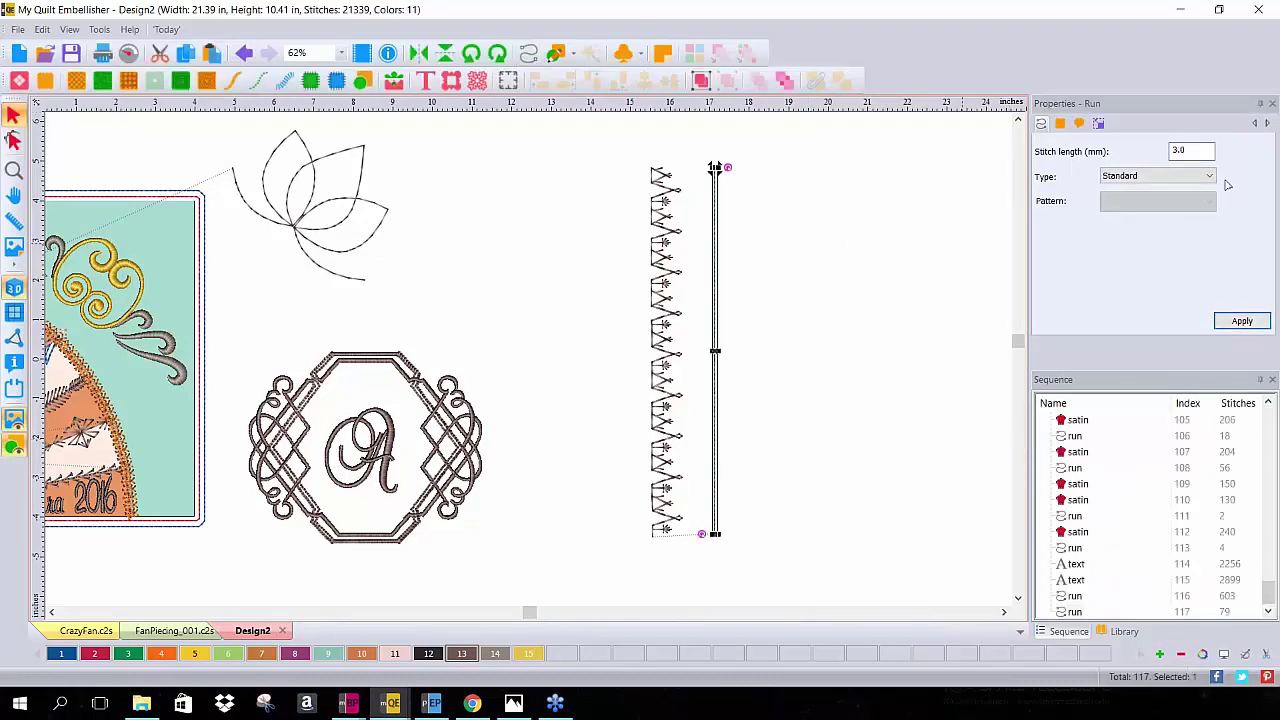
pyautogui.click(1178, 178)
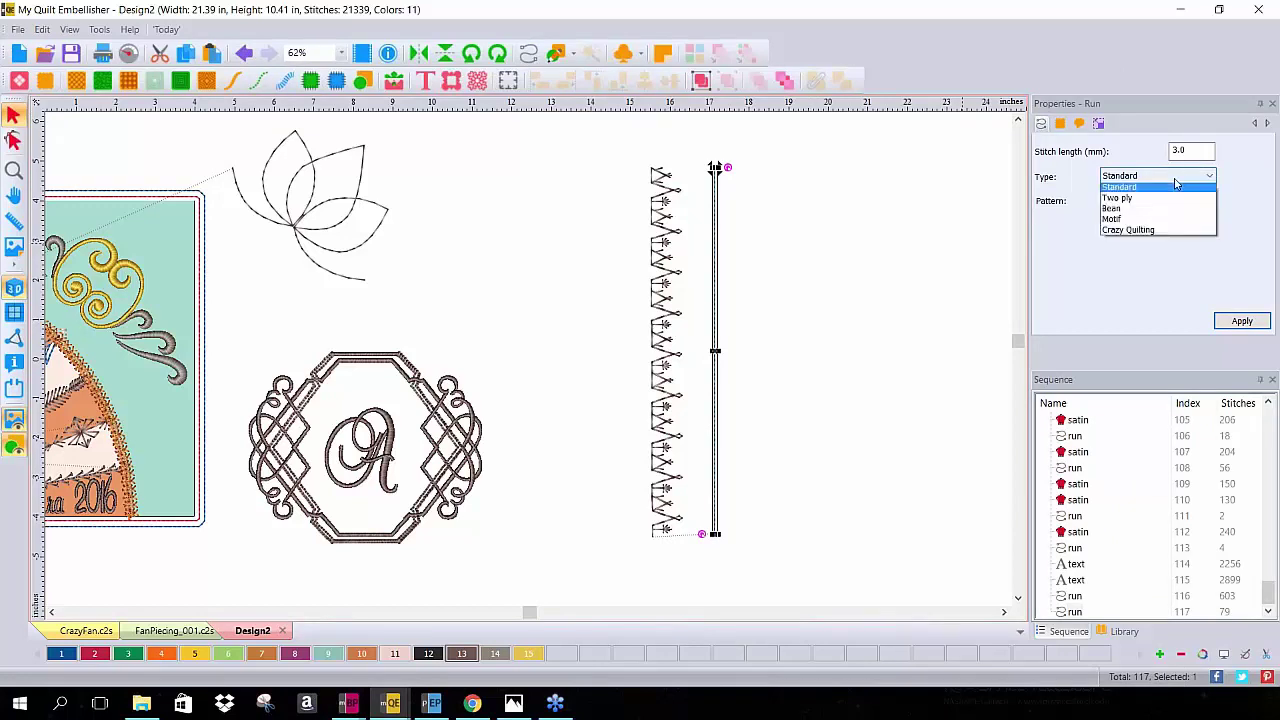
pyautogui.click(1168, 232)
pyautogui.doubleClick(1185, 150)
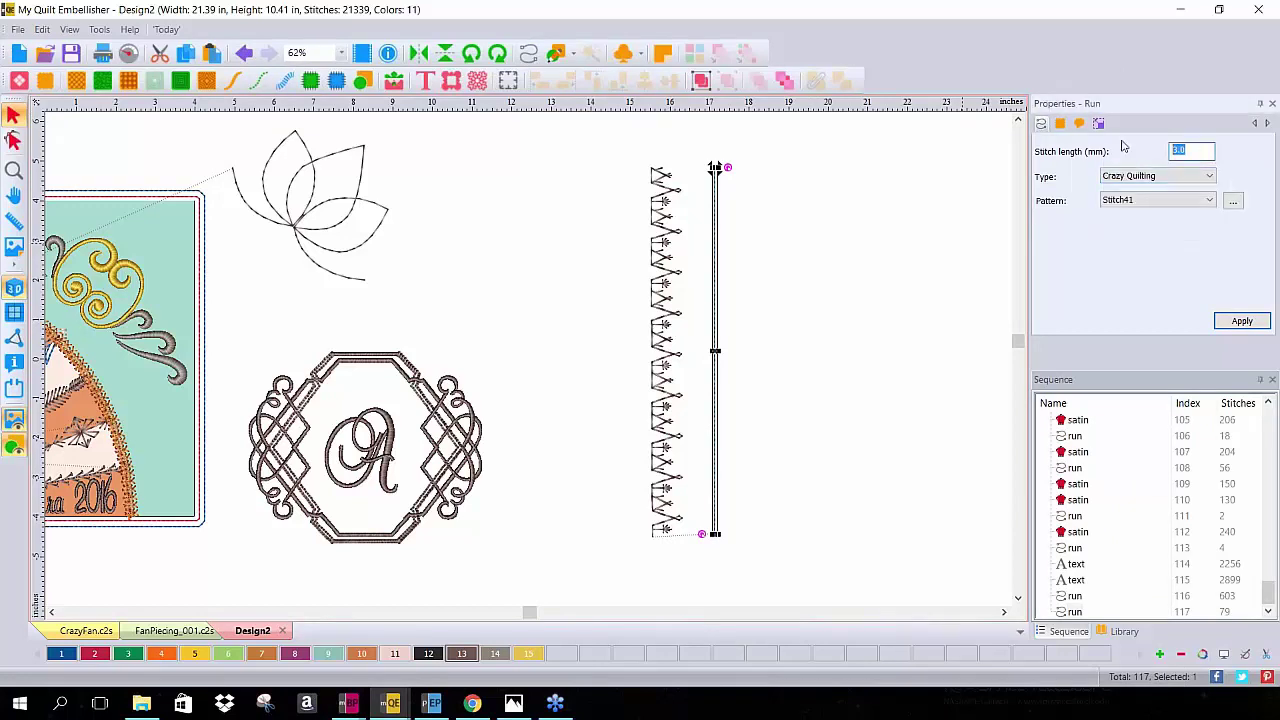
pyautogui.write('25')
pyautogui.click(1233, 201)
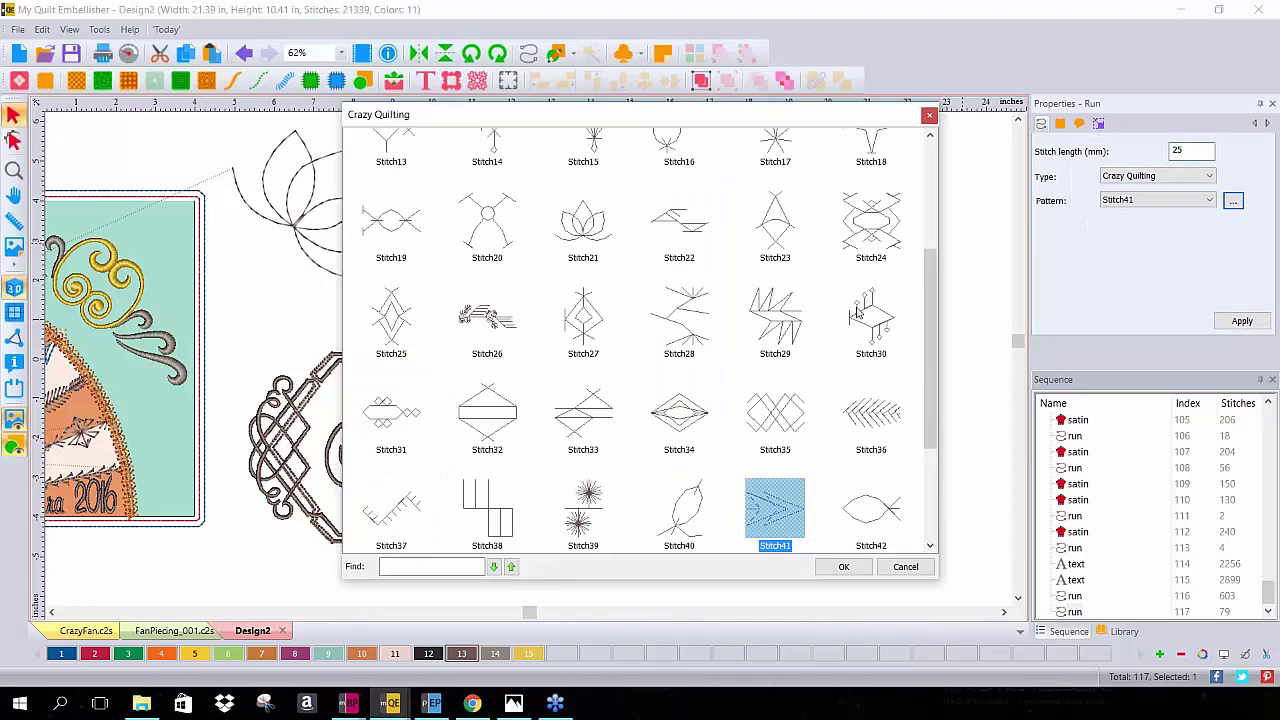
pyautogui.scroll(-2, 858, 314)
pyautogui.click(582, 413)
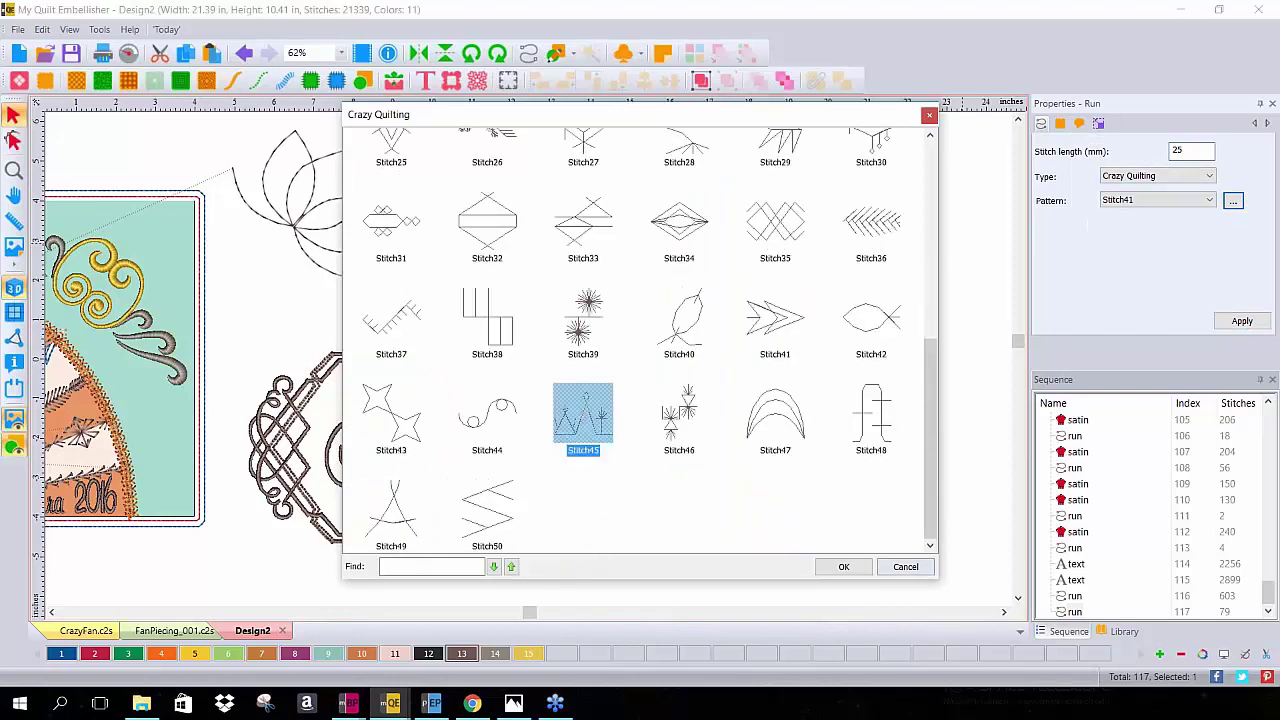
pyautogui.click(853, 572)
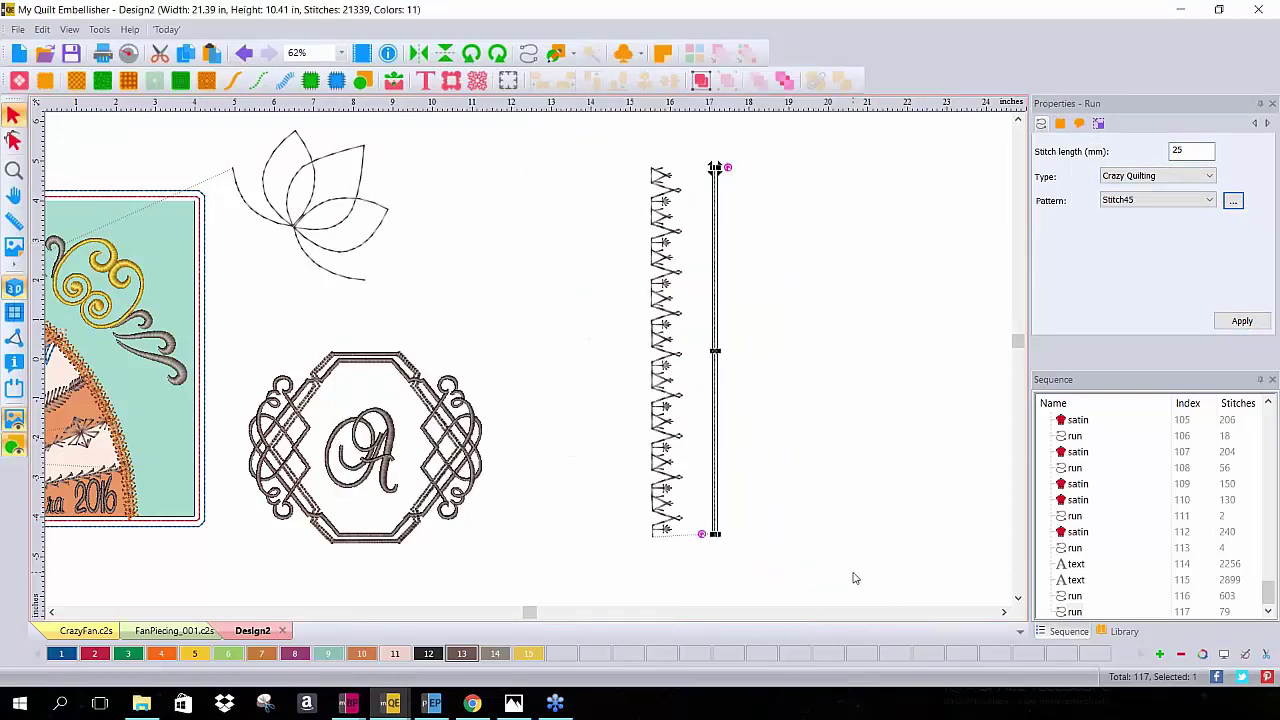
pyautogui.click(1242, 321)
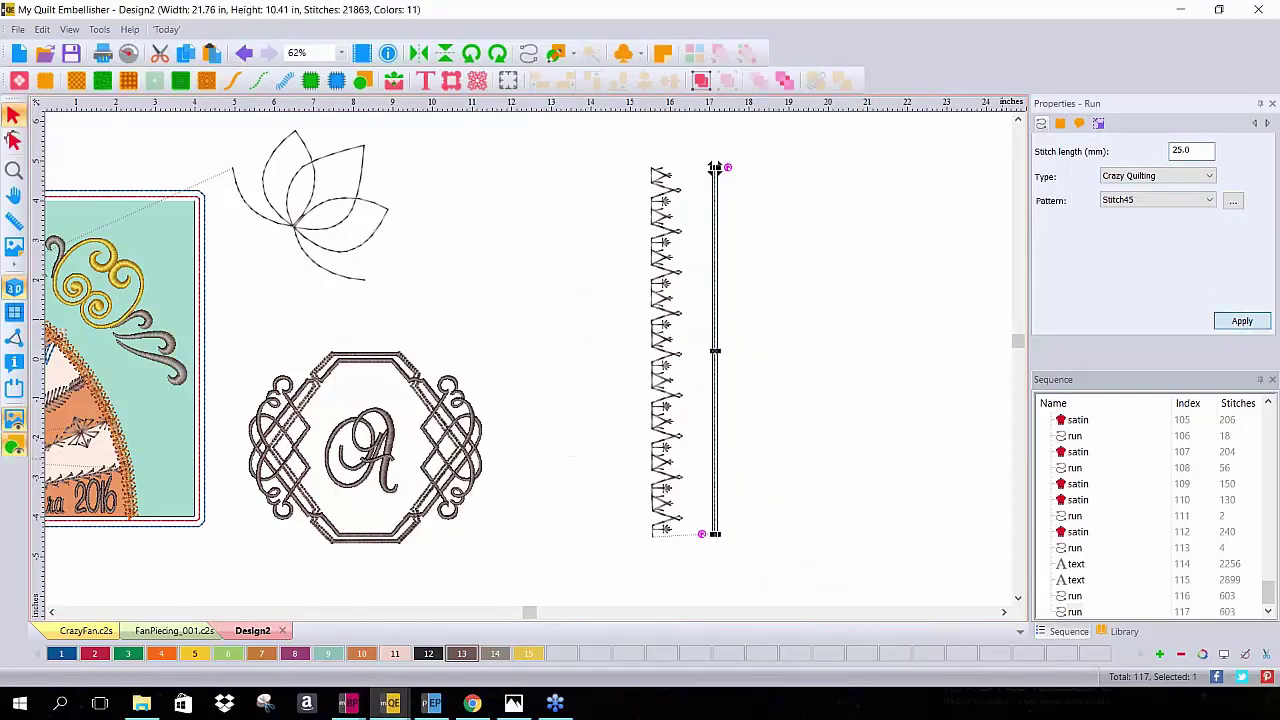
pyautogui.click(903, 229)
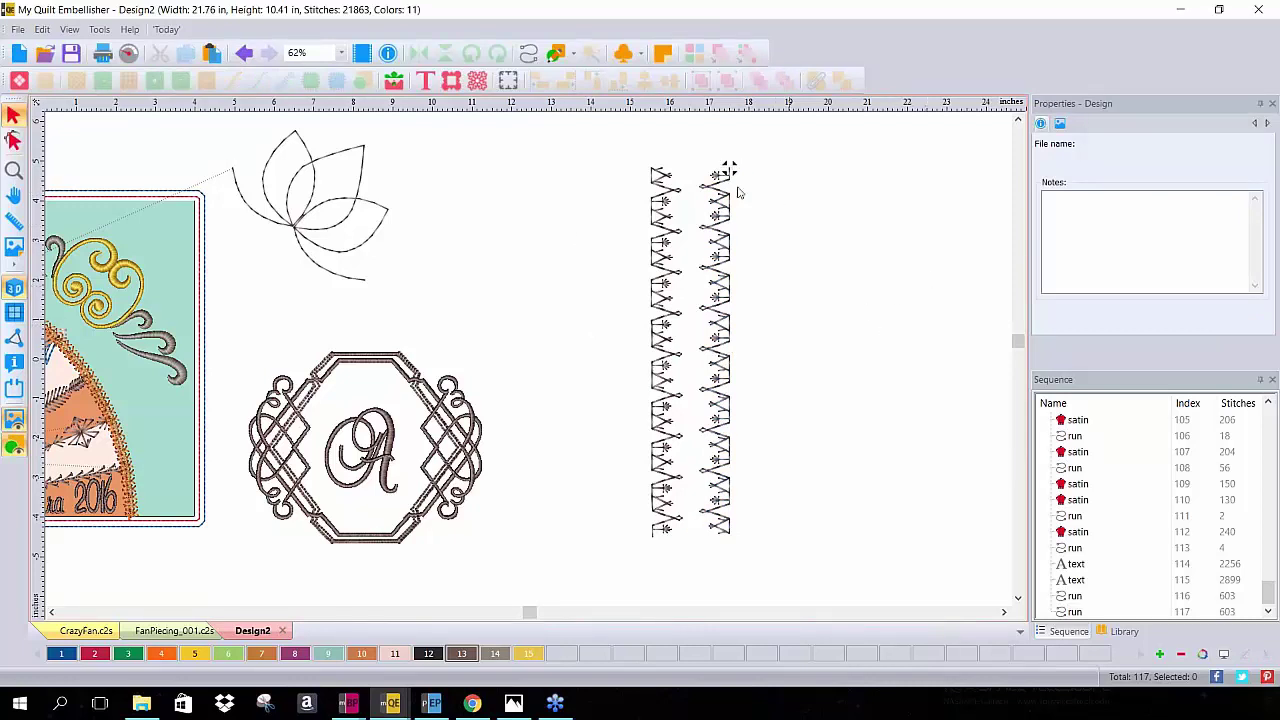
# Move the second crazy quilting run back to back against the first one's straight edge and shift it slightly upward
pyautogui.click(700, 276)
pyautogui.moveTo(657, 280)
pyautogui.mouseDown()
pyautogui.moveTo(609, 263)
pyautogui.moveTo(641, 270)
pyautogui.mouseUp()
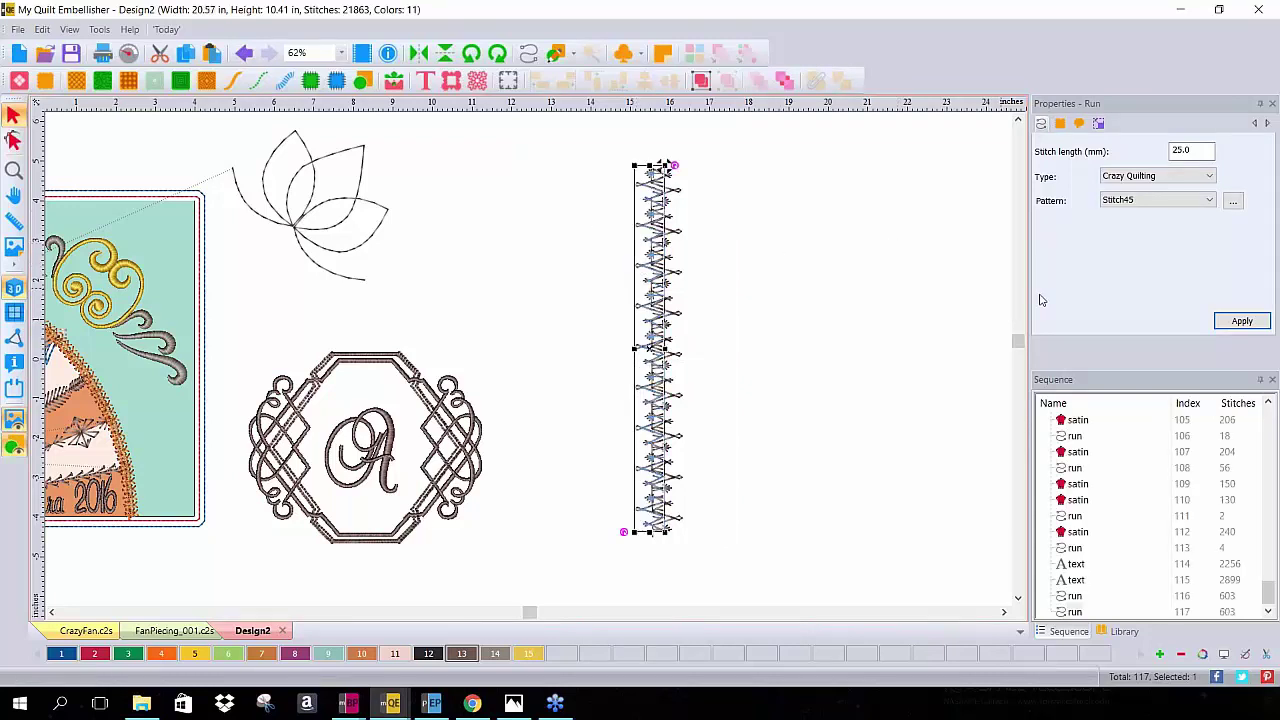
pyautogui.moveTo(659, 166); pyautogui.dragTo(648, 163)
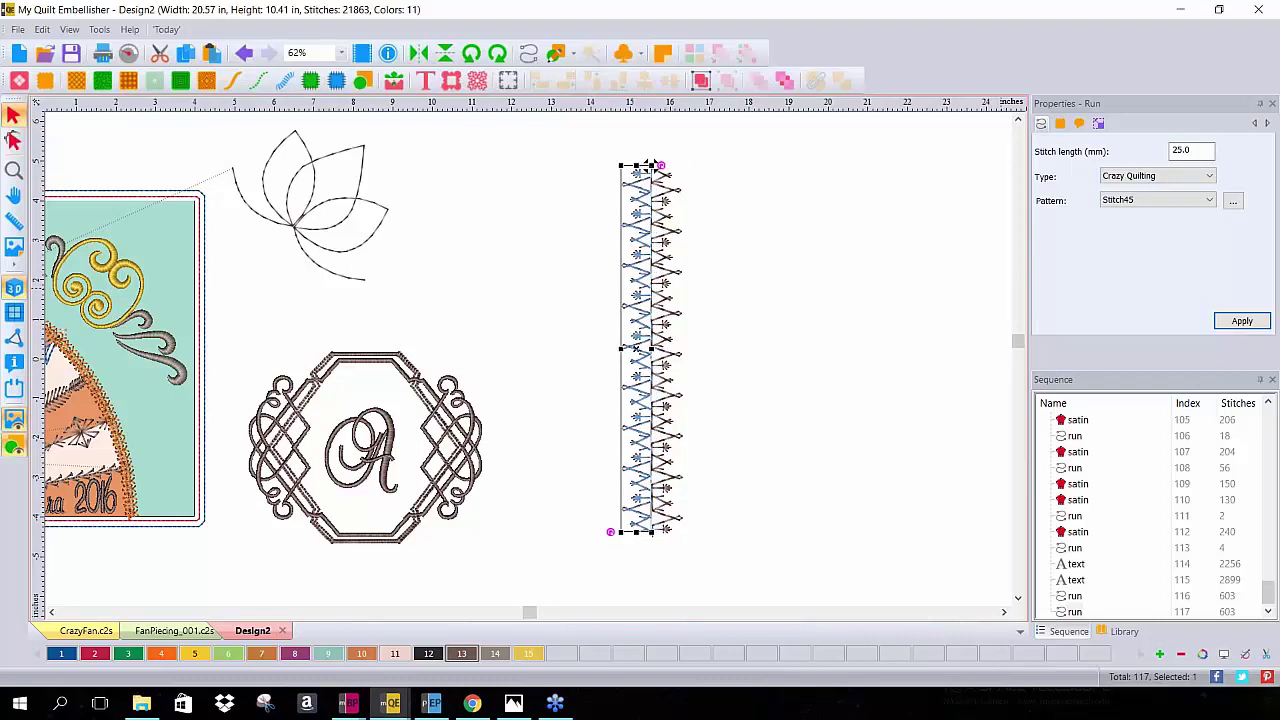
pyautogui.moveTo(648, 160); pyautogui.dragTo(651, 156)
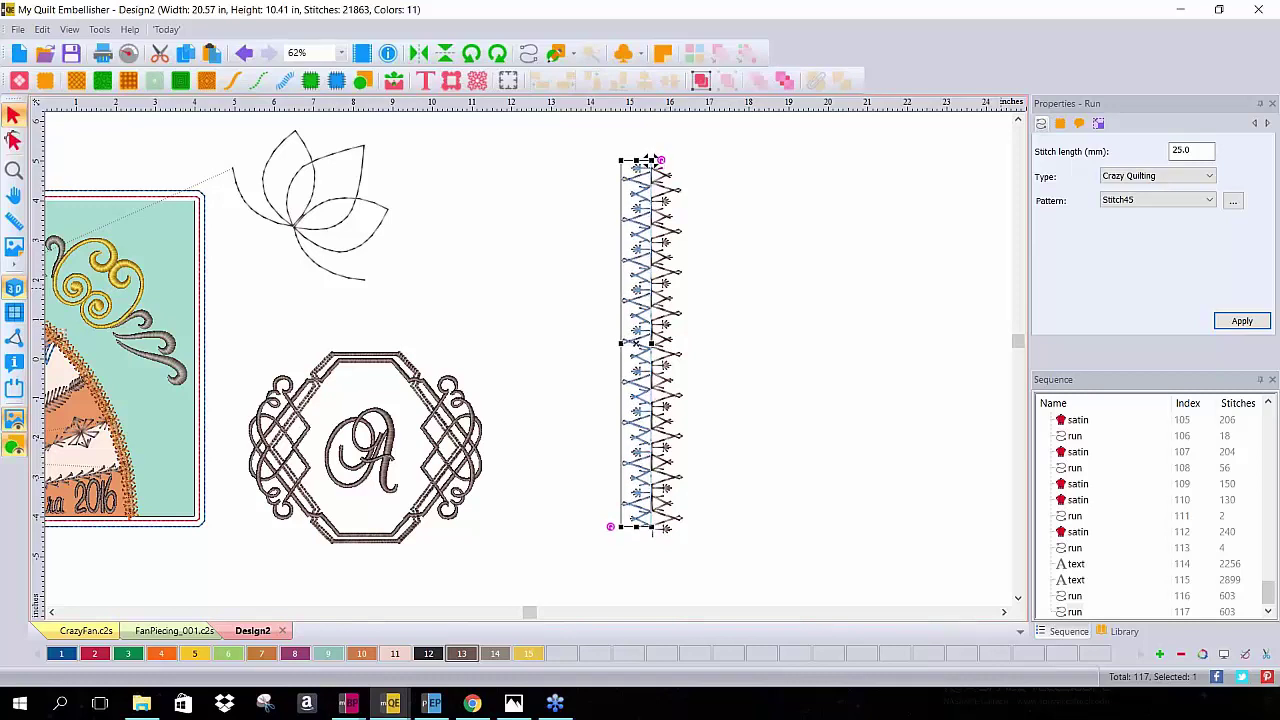
# Select the right-hand crazy quilting run of the mirrored border and paste a copy of it in place
pyautogui.click(785, 262)
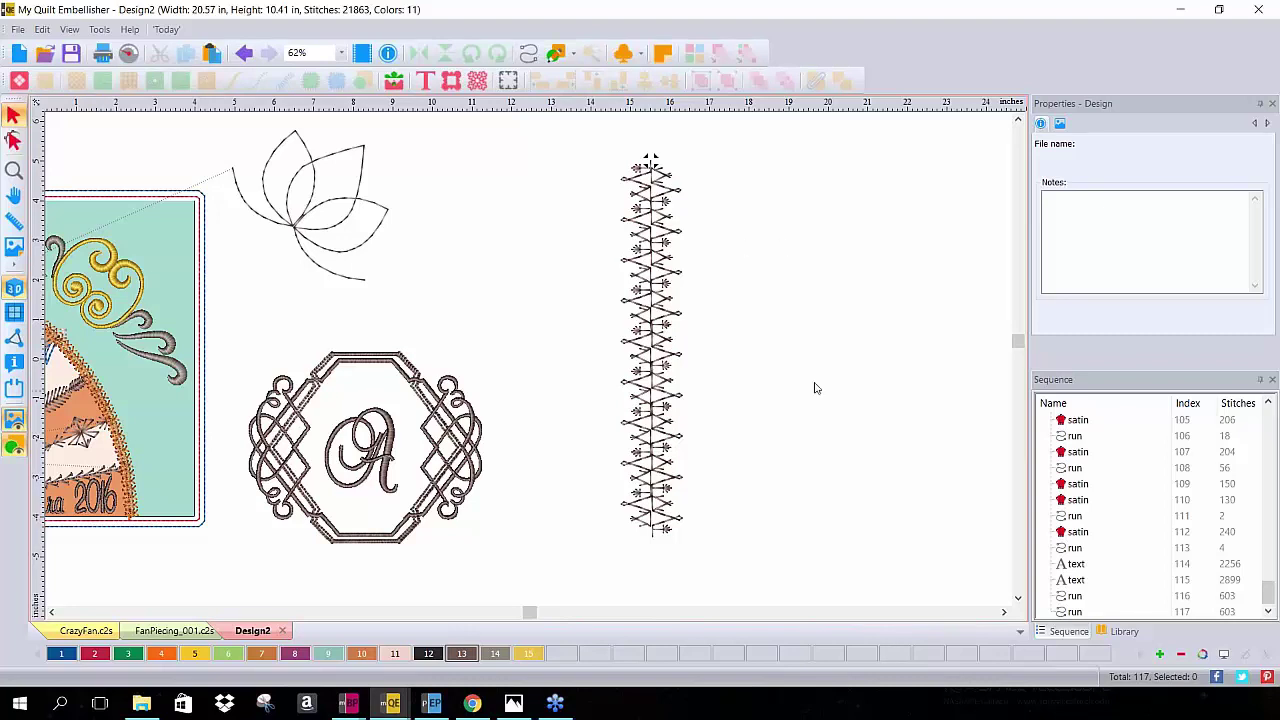
pyautogui.click(643, 232)
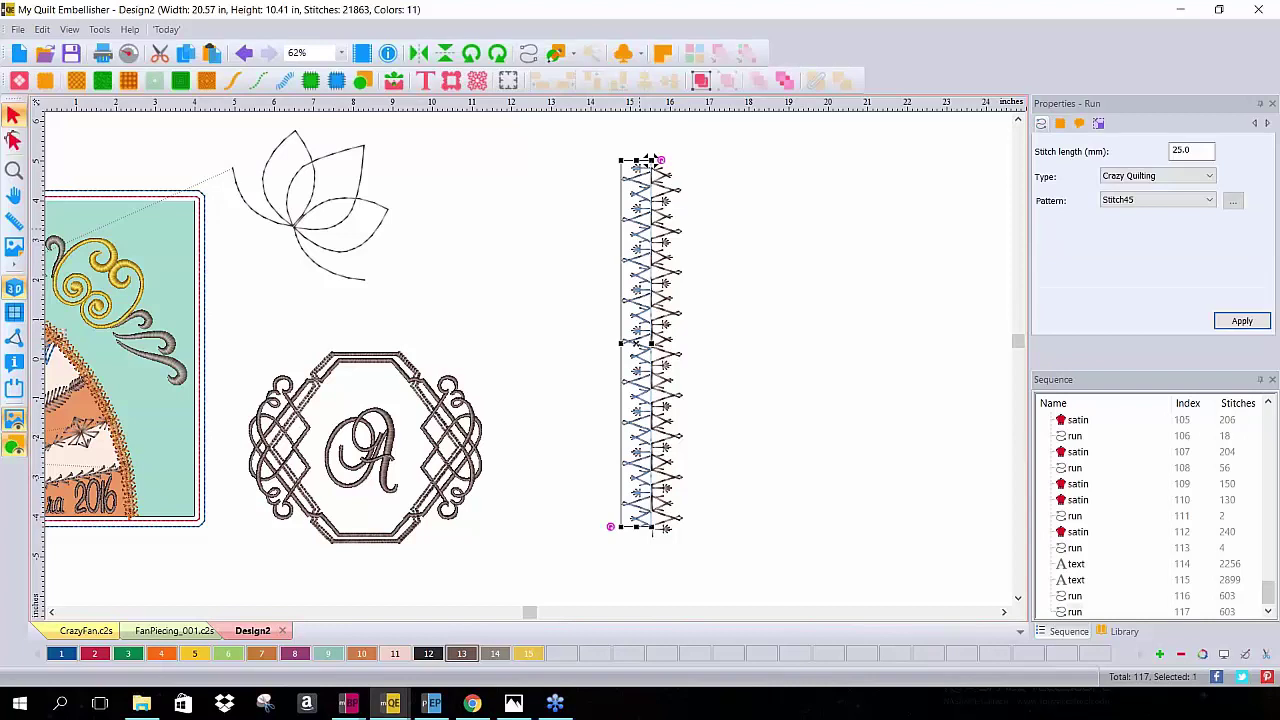
pyautogui.click(849, 277)
pyautogui.click(664, 189)
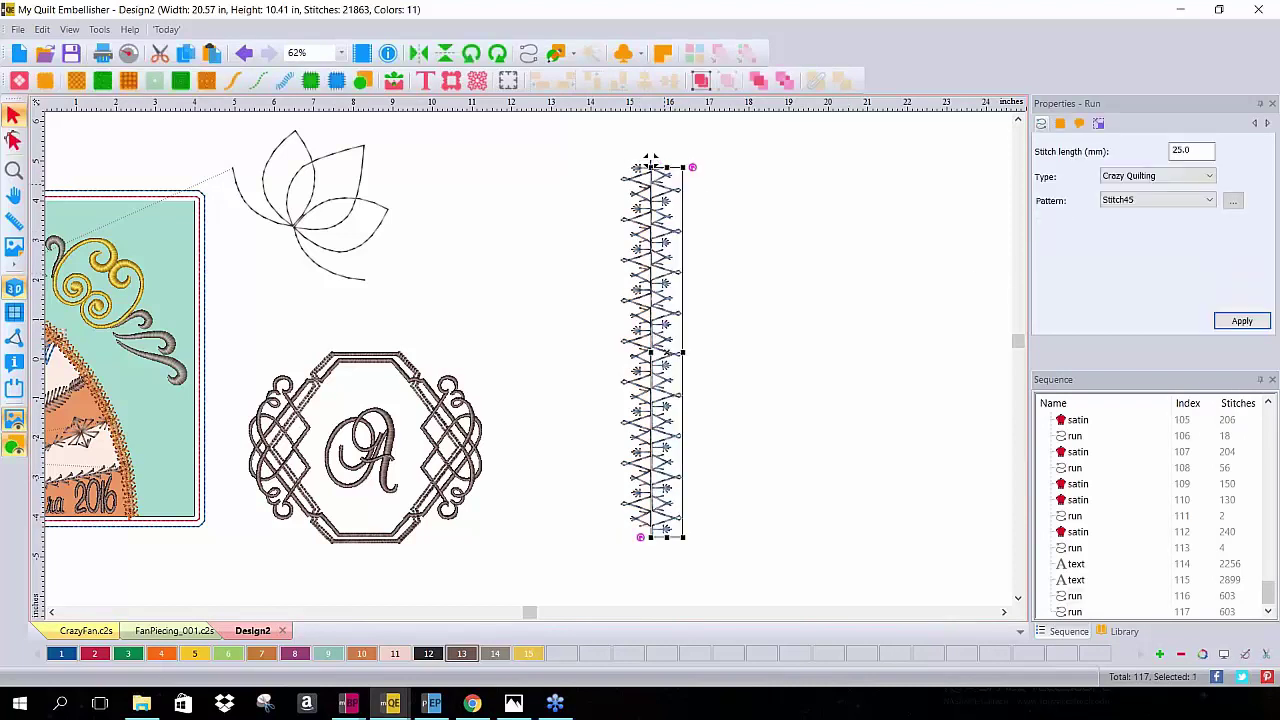
pyautogui.rightClick(666, 188)
pyautogui.click(698, 214)
pyautogui.rightClick(675, 213)
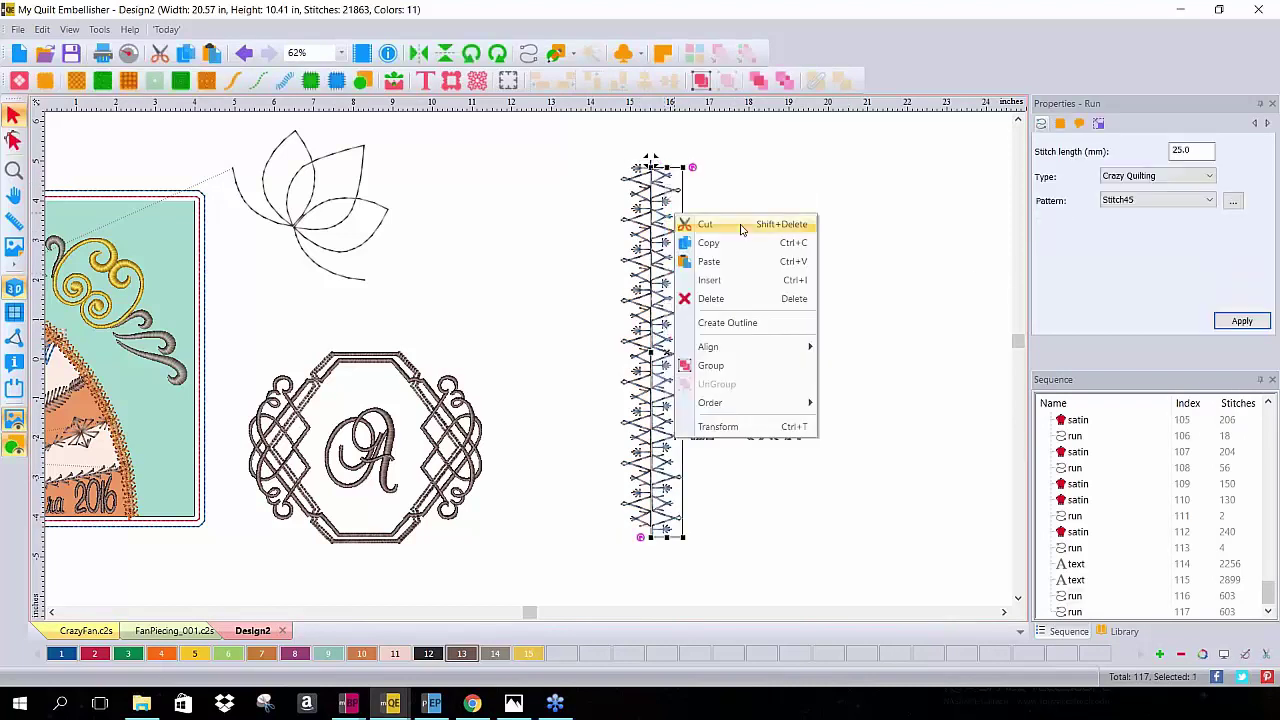
pyautogui.click(736, 263)
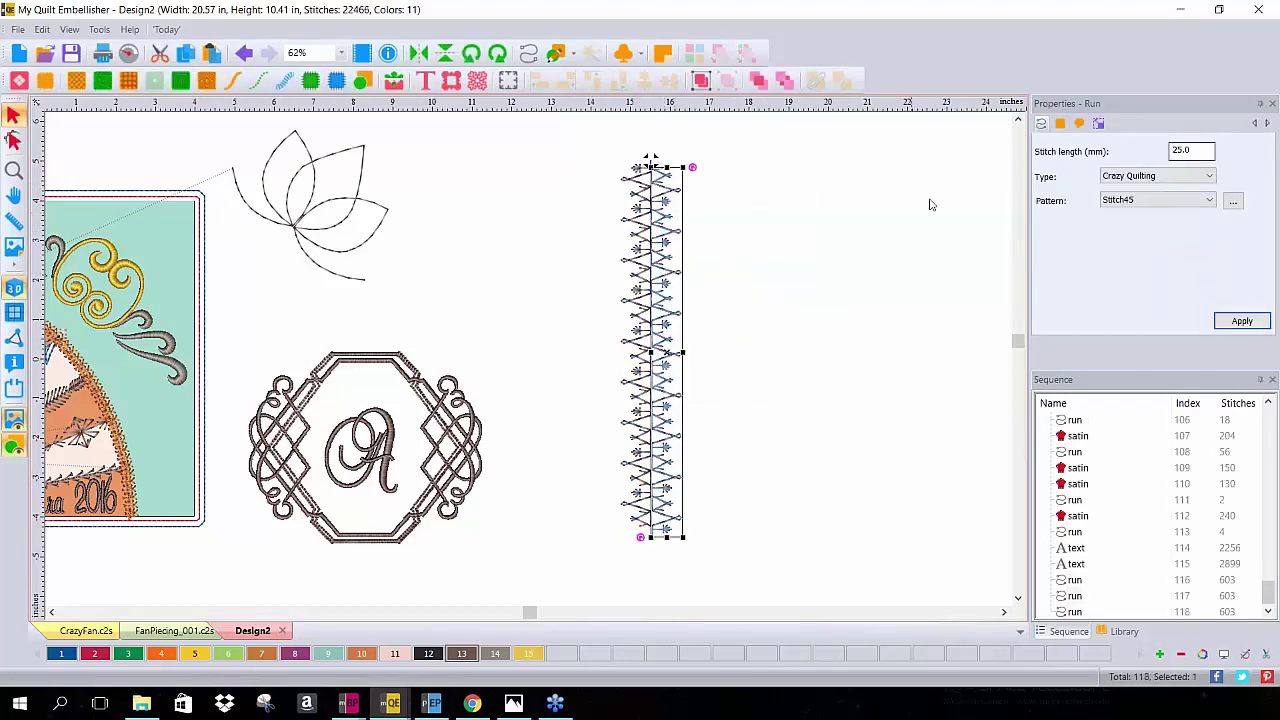
# Convert the selected crazy quilting run to Motif type with pattern 144
pyautogui.click(1180, 177)
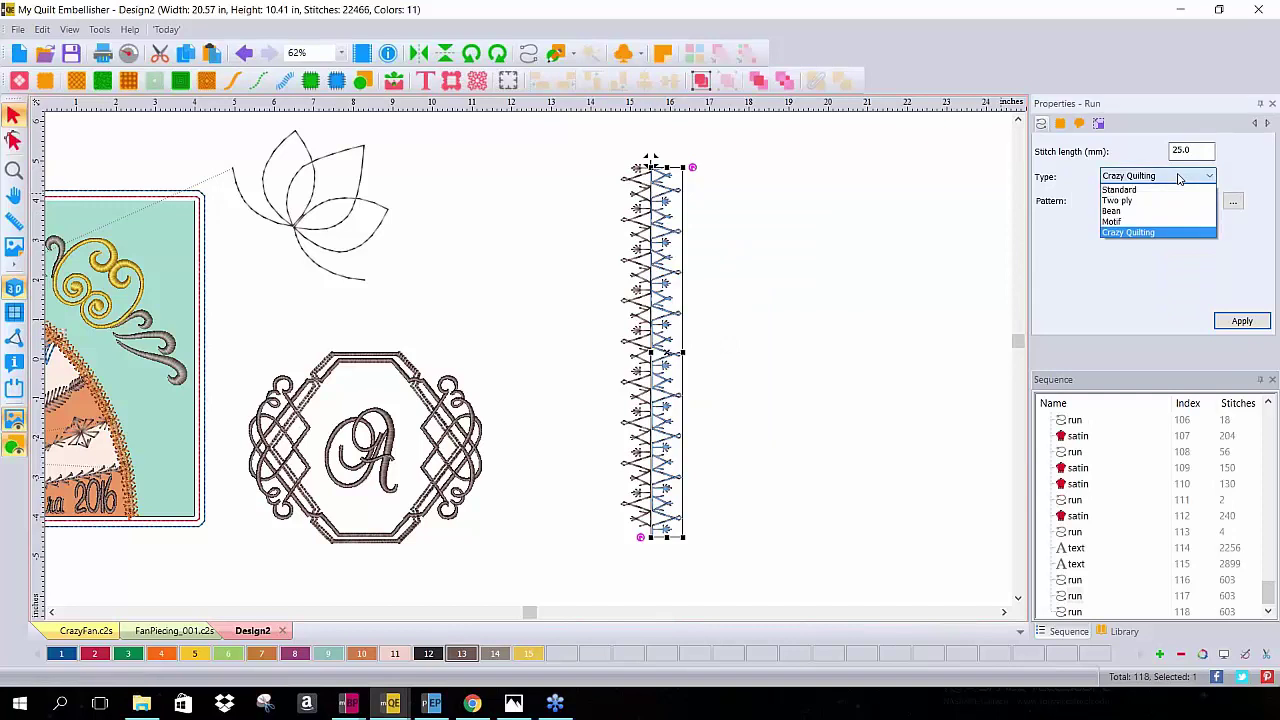
pyautogui.click(1130, 221)
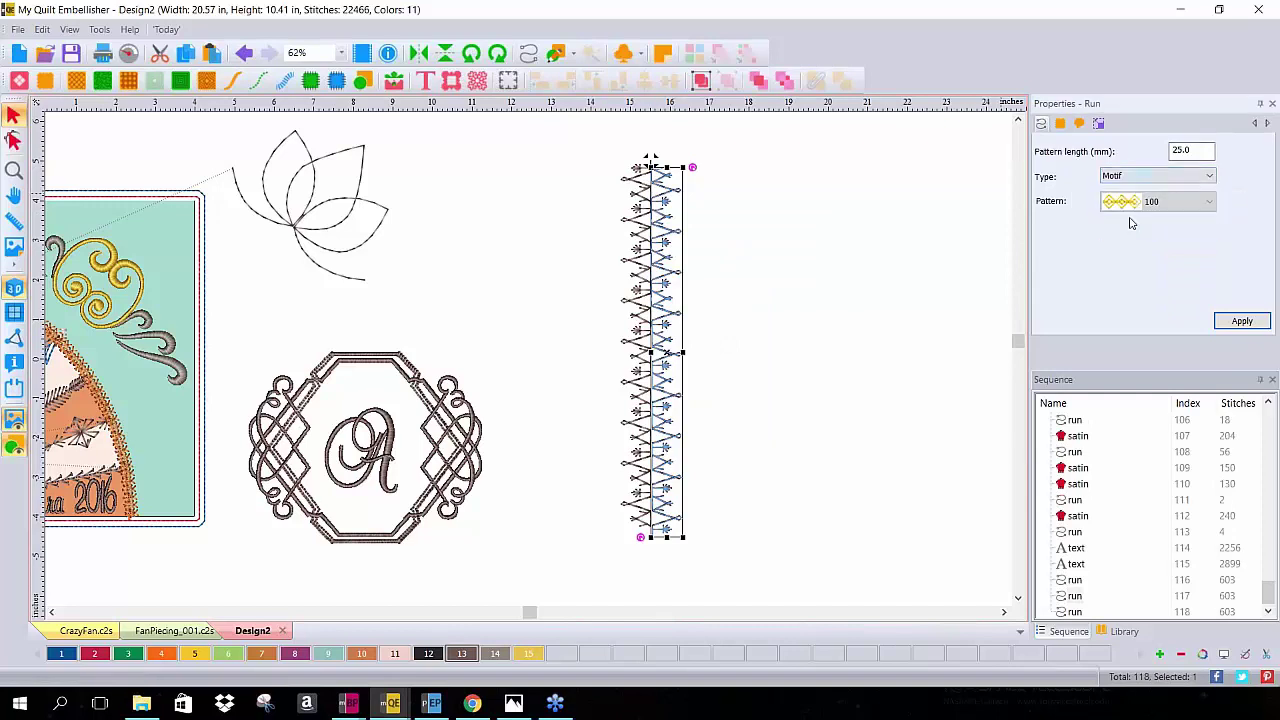
pyautogui.click(1211, 204)
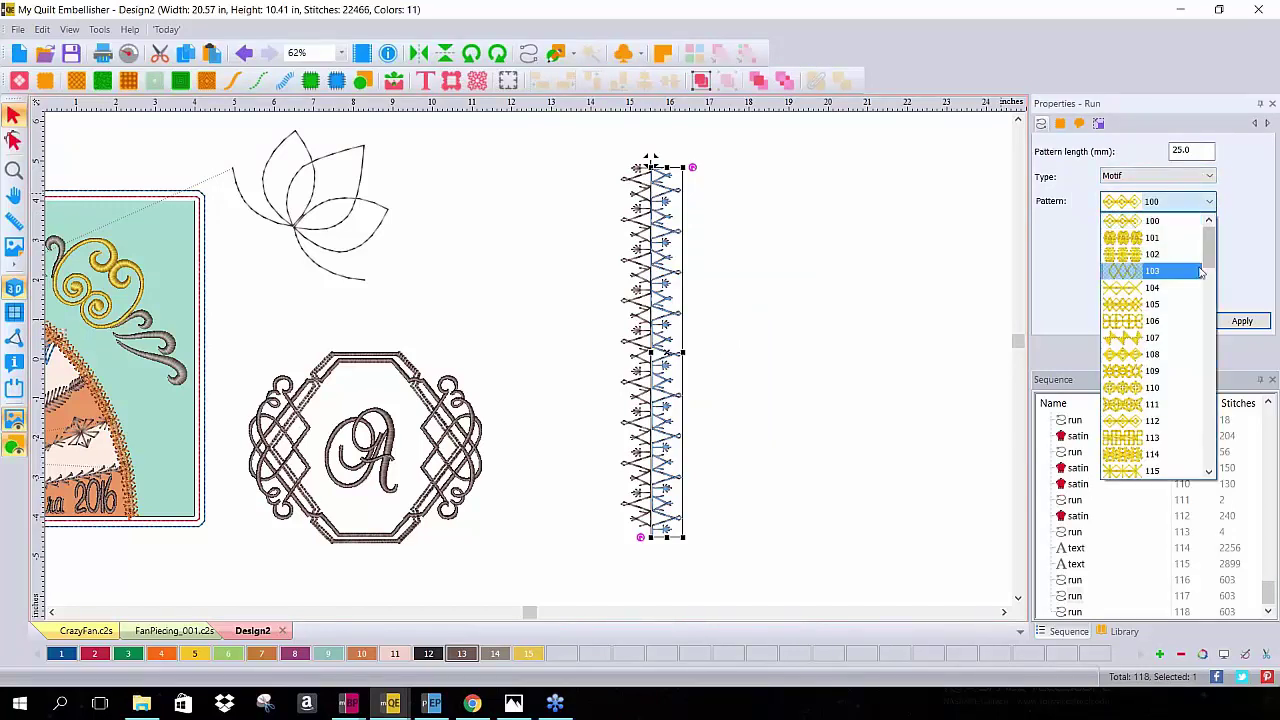
pyautogui.scroll(-2, 1211, 262)
pyautogui.moveTo(1211, 262); pyautogui.dragTo(1206, 326)
pyautogui.scroll(-3, 1207, 327)
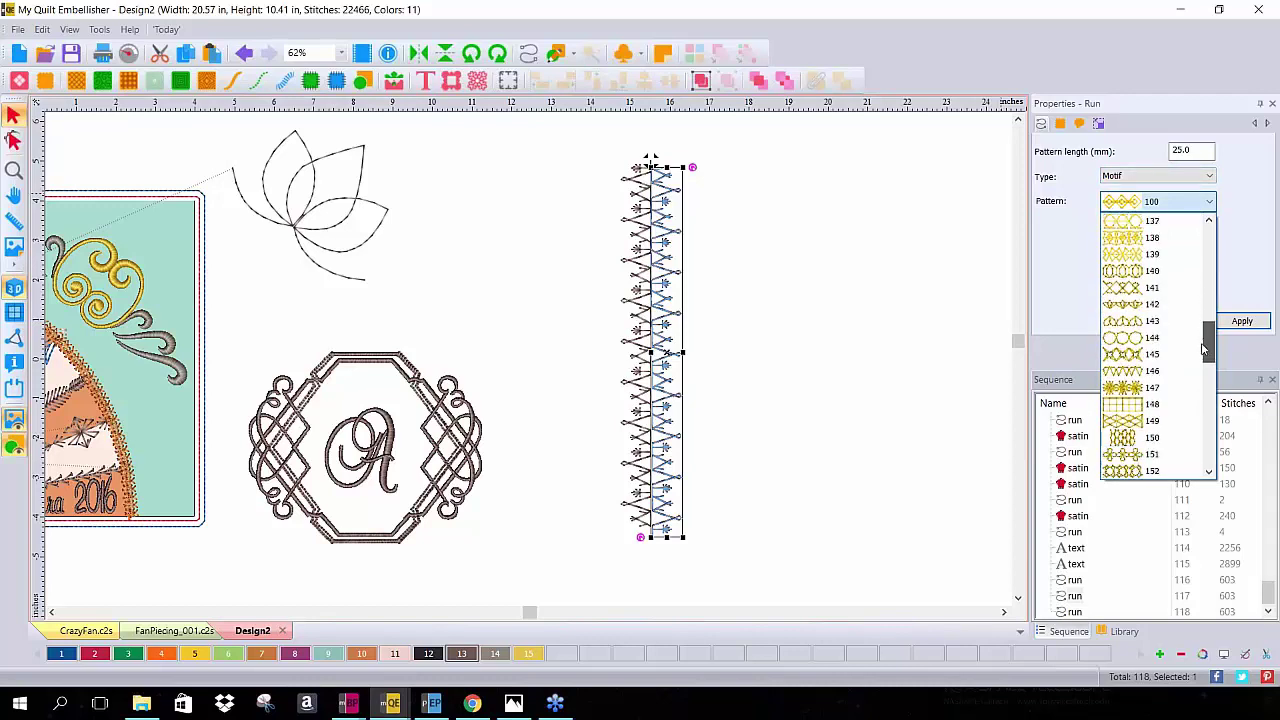
pyautogui.click(1200, 338)
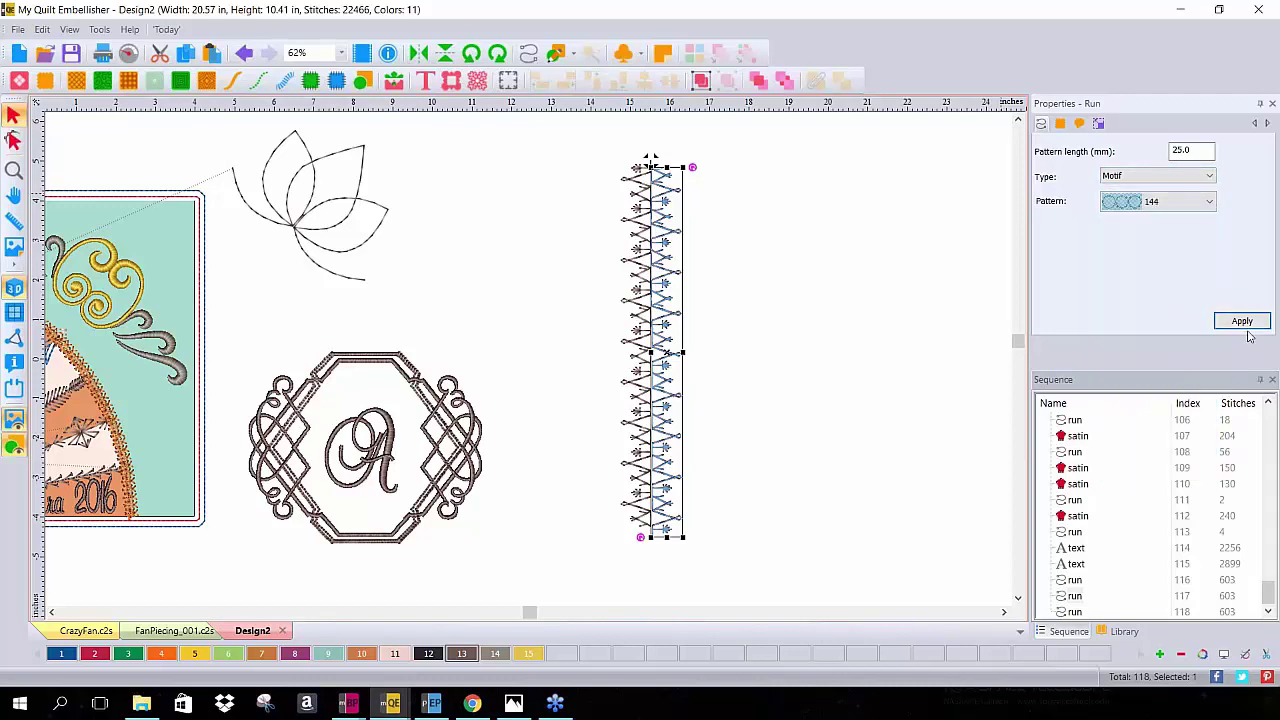
pyautogui.click(1241, 321)
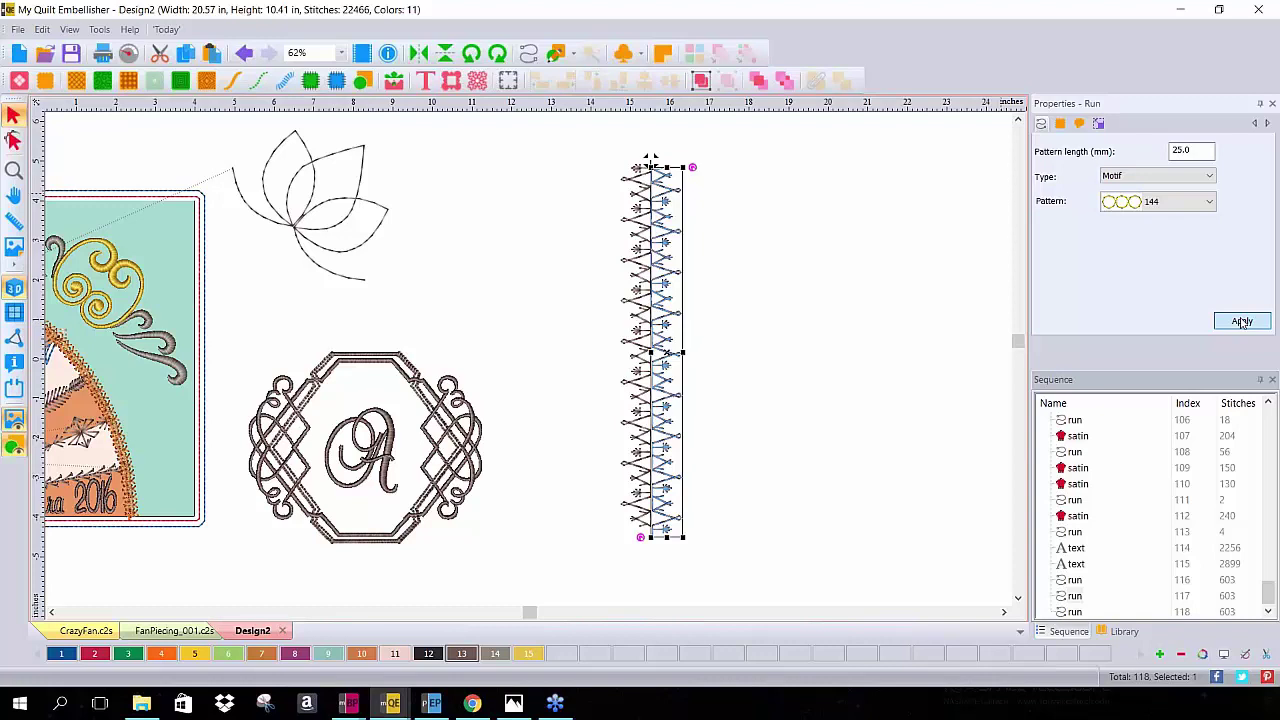
# Set the motif run's pattern length to 6.0 mm and recolor it light green, color 6
pyautogui.doubleClick(1185, 150)
pyautogui.write('6.0')
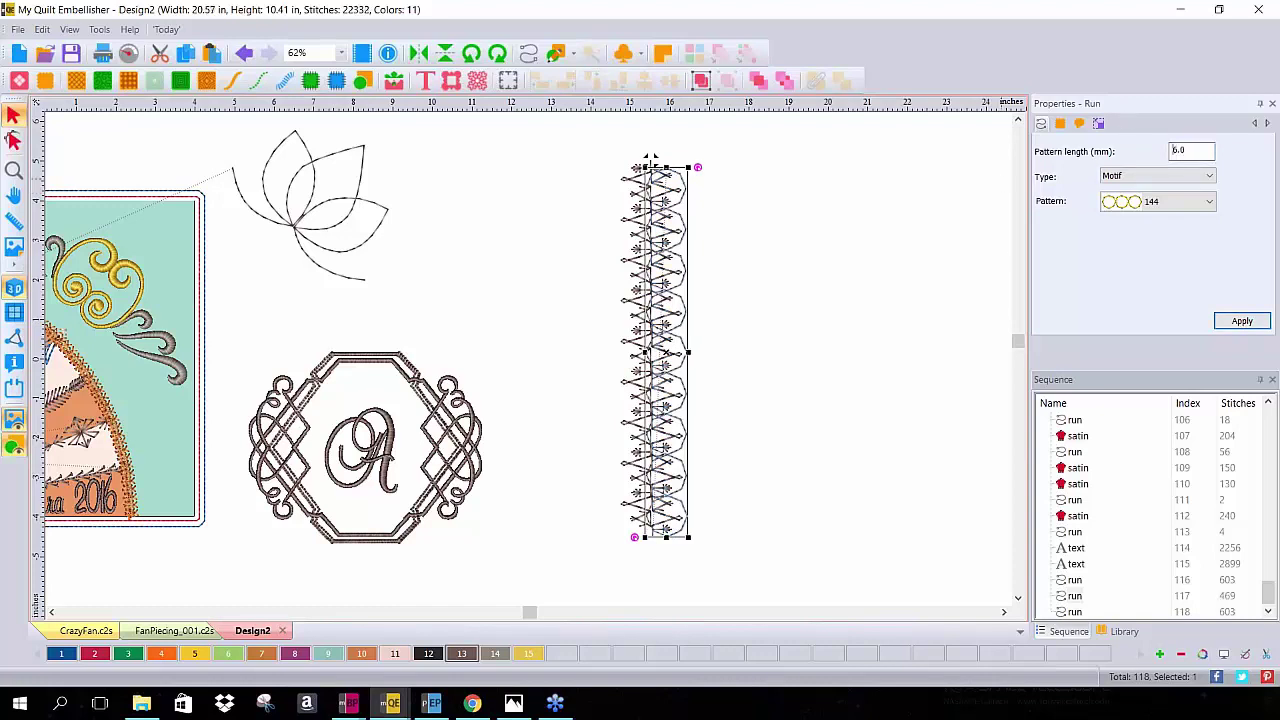
pyautogui.press('Return')
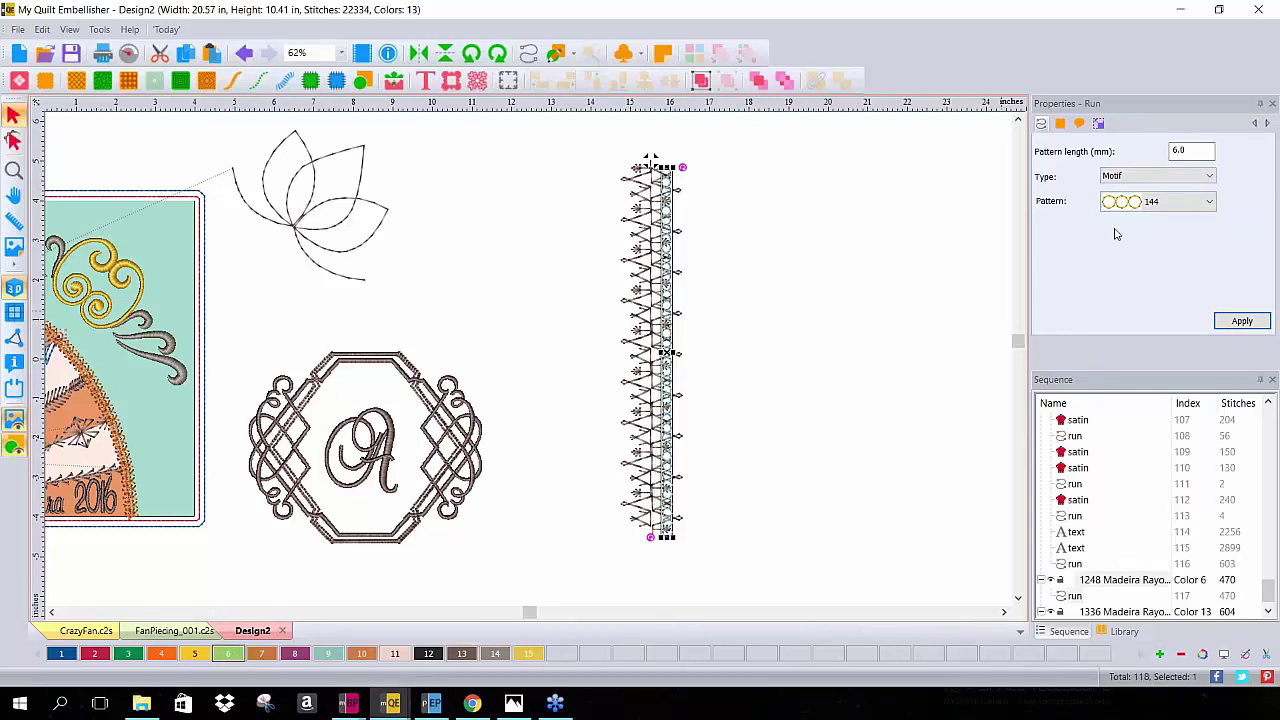
# Move the green motif run onto the center seam between the two crazy quilting runs and deselect it
pyautogui.moveTo(670, 334); pyautogui.dragTo(653, 333)
pyautogui.rightClick(881, 339)
pyautogui.click(806, 157)
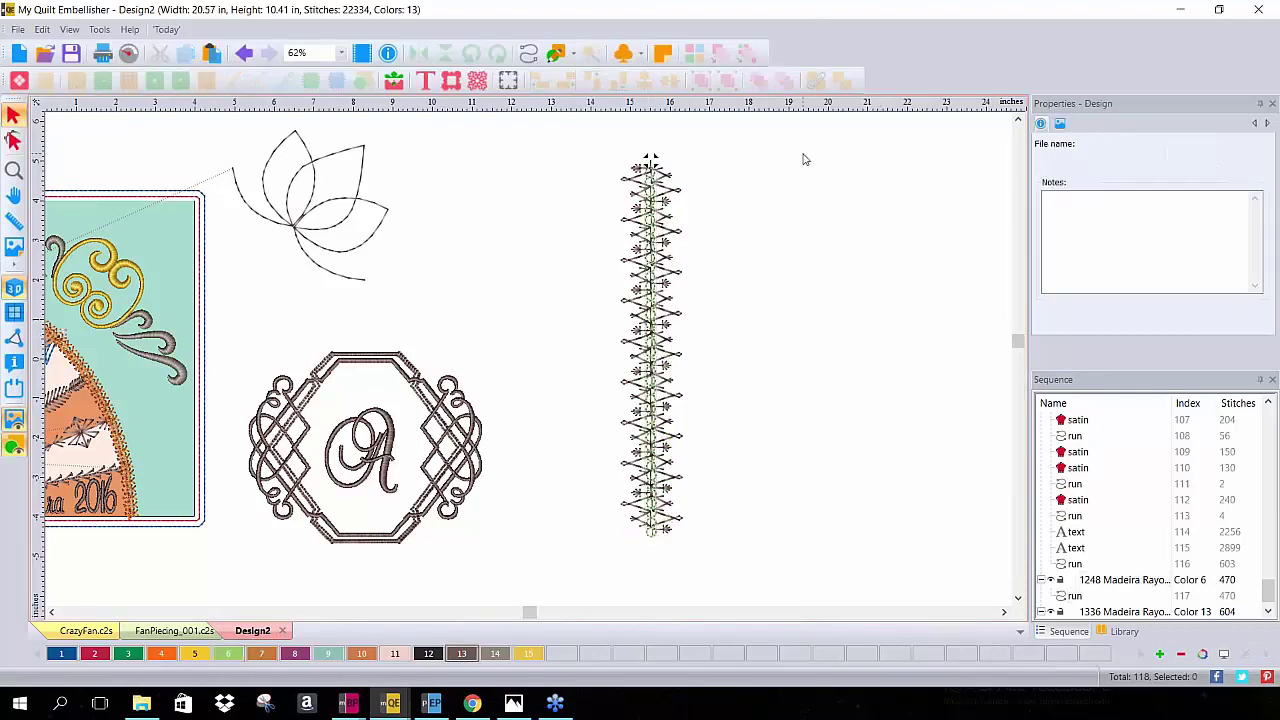
# Select the green motif run along the border's center, increase its pattern length, and deselect it
pyautogui.click(650, 162)
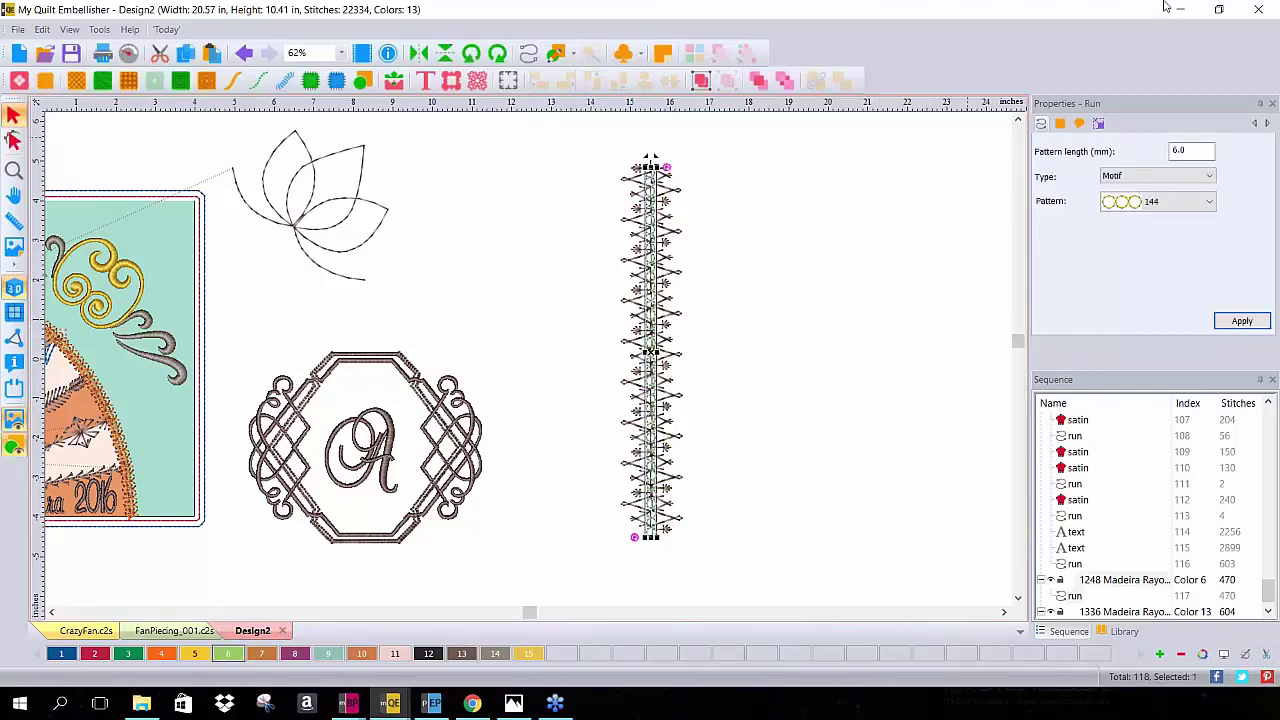
pyautogui.write('1')
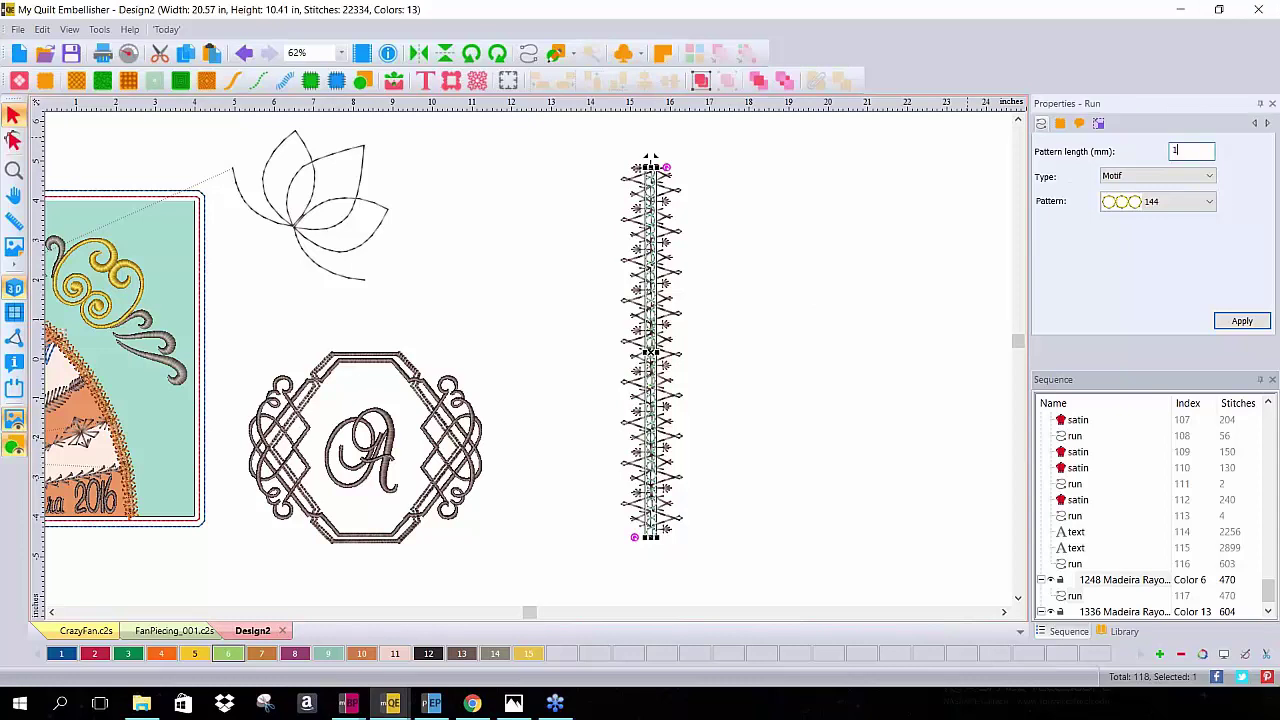
pyautogui.press('Return')
pyautogui.click(822, 345)
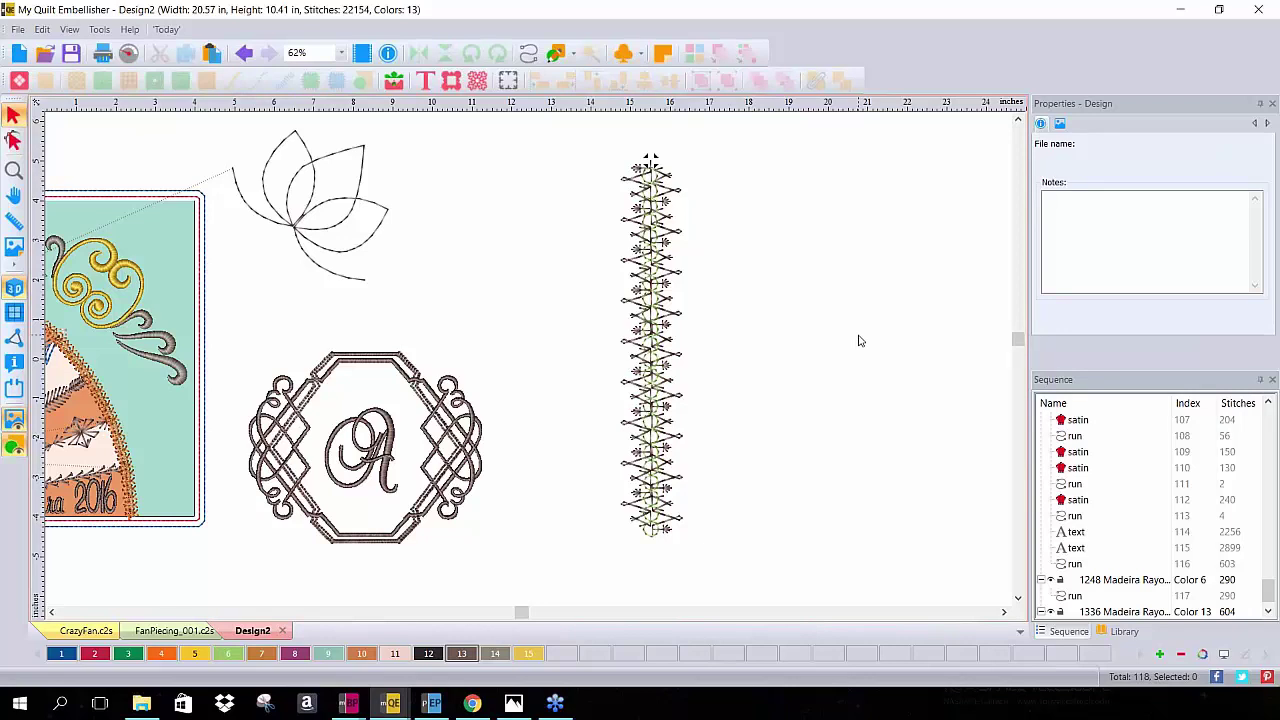
pyautogui.scroll(-3, 858, 341)
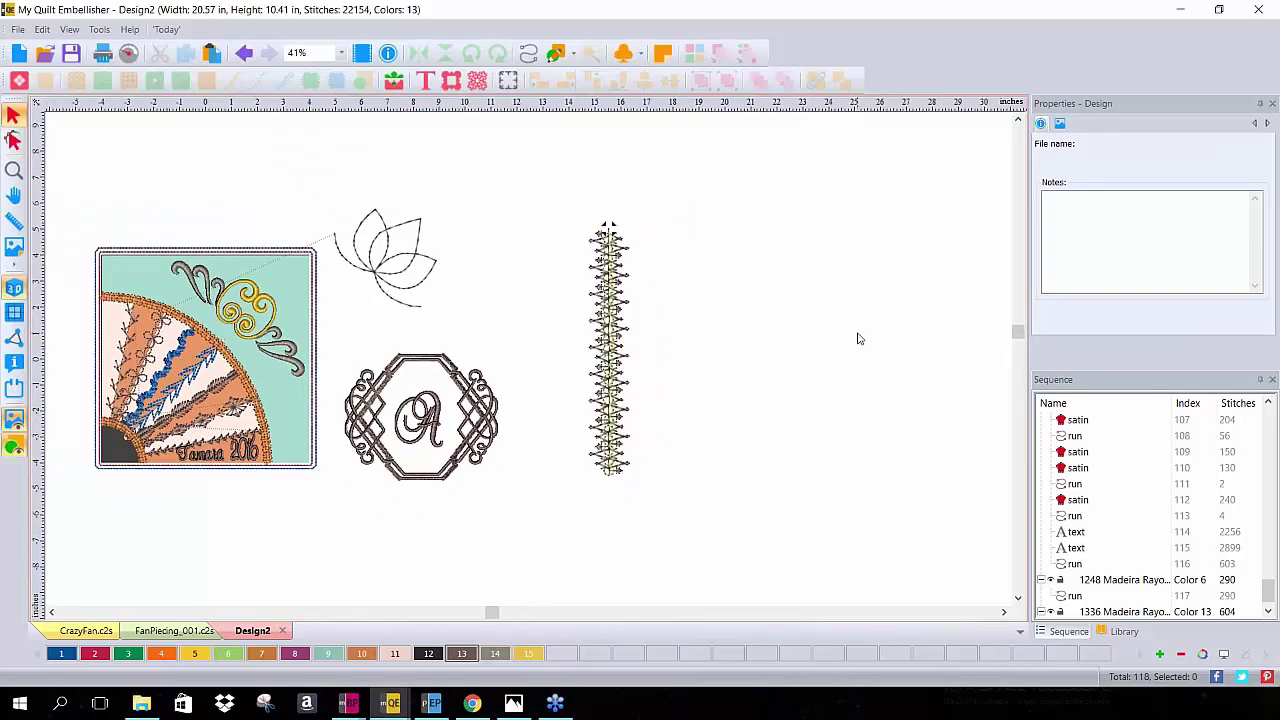